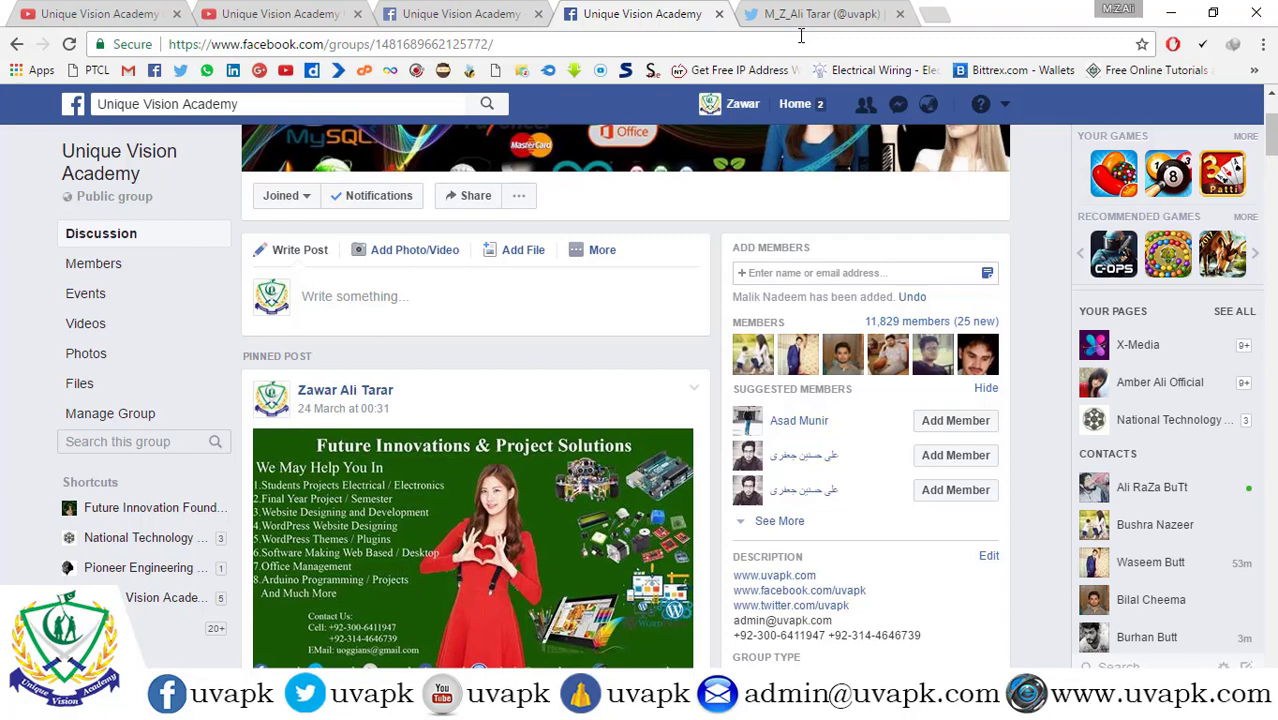
Select the group's contact phone numbers in its description, then start a new blank tab
{"action": "scroll", "coordinate": [752, 217], "scroll_direction": "down", "scroll_amount": 5}
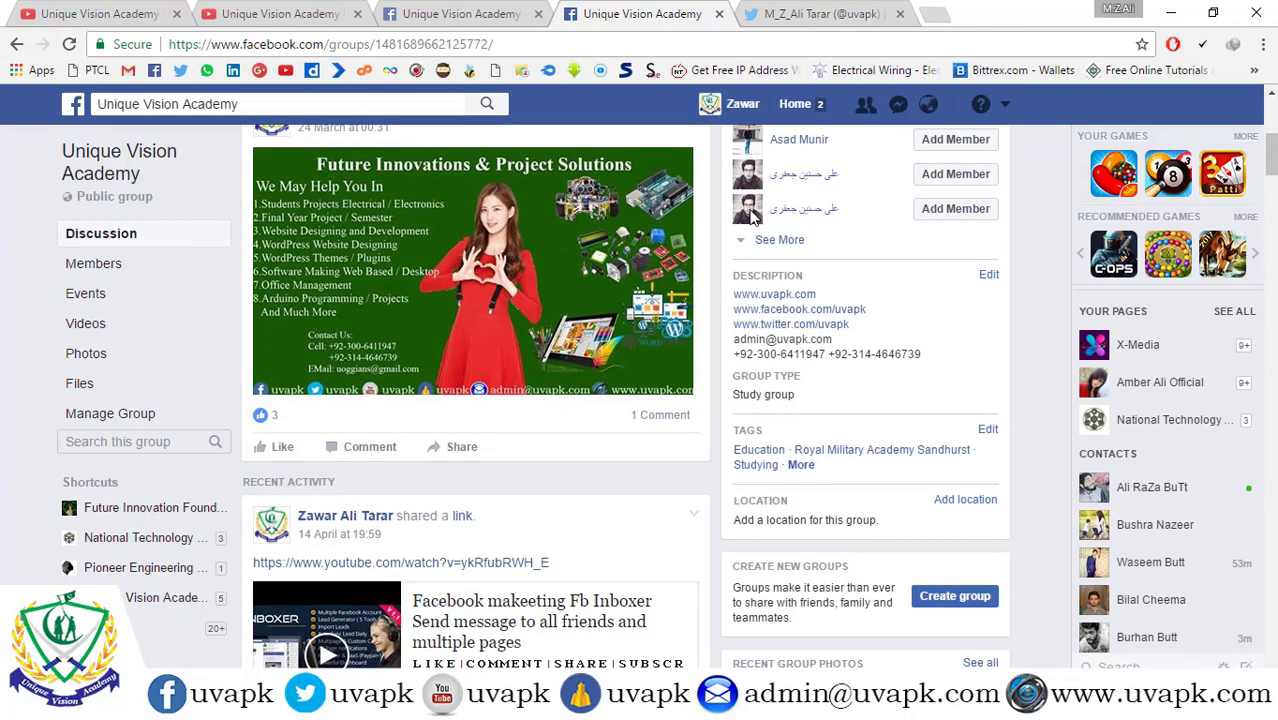
{"action": "scroll", "coordinate": [752, 216], "scroll_direction": "up", "scroll_amount": 4}
{"action": "scroll", "coordinate": [752, 217], "scroll_direction": "up", "scroll_amount": 4}
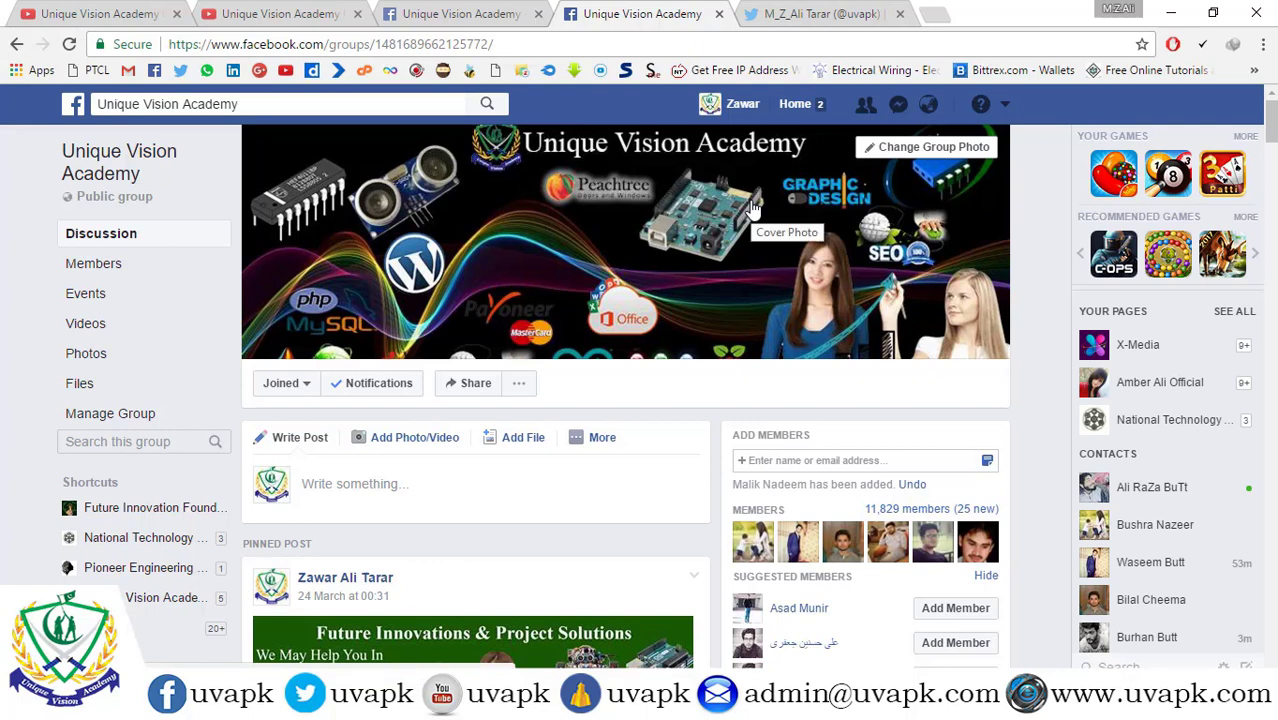
{"action": "scroll", "coordinate": [614, 286], "scroll_direction": "down", "scroll_amount": 5}
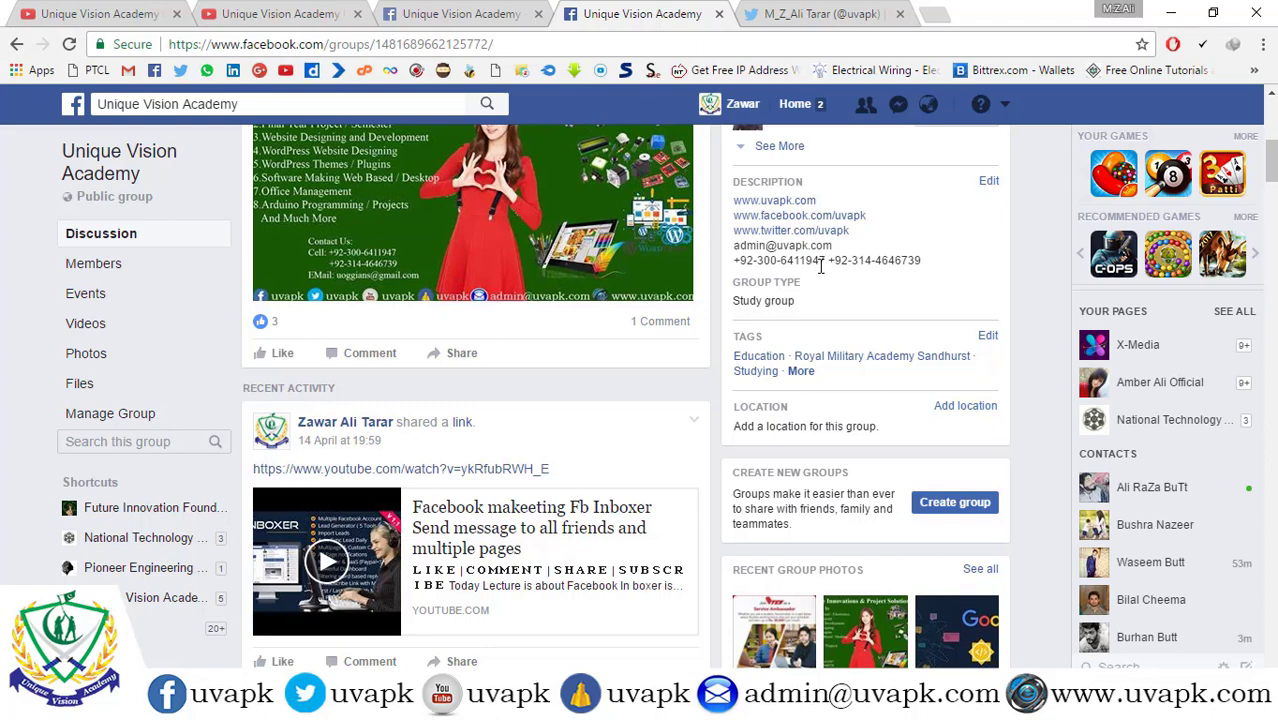
{"action": "left_click_drag", "start_coordinate": [922, 260], "coordinate": [733, 264]}
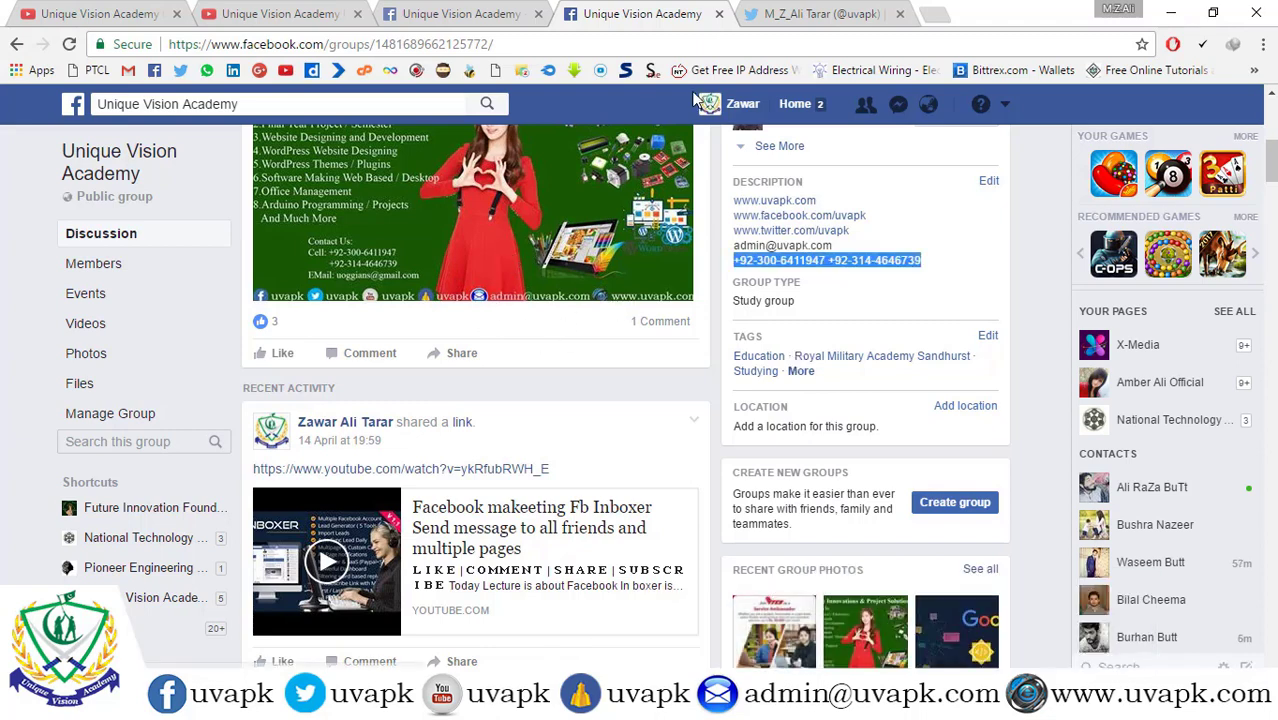
{"action": "left_click", "coordinate": [940, 16]}
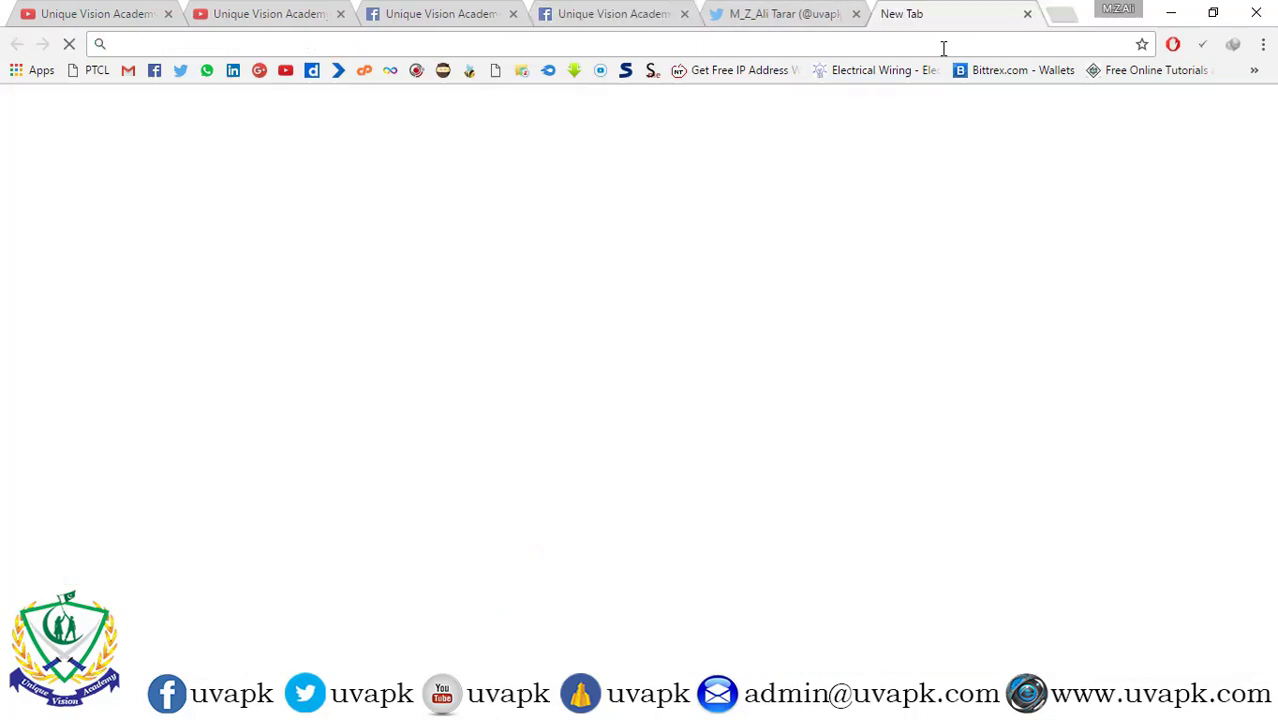
{"action": "type", "text": "www.uvapk.com"}
{"action": "key", "text": "Return"}
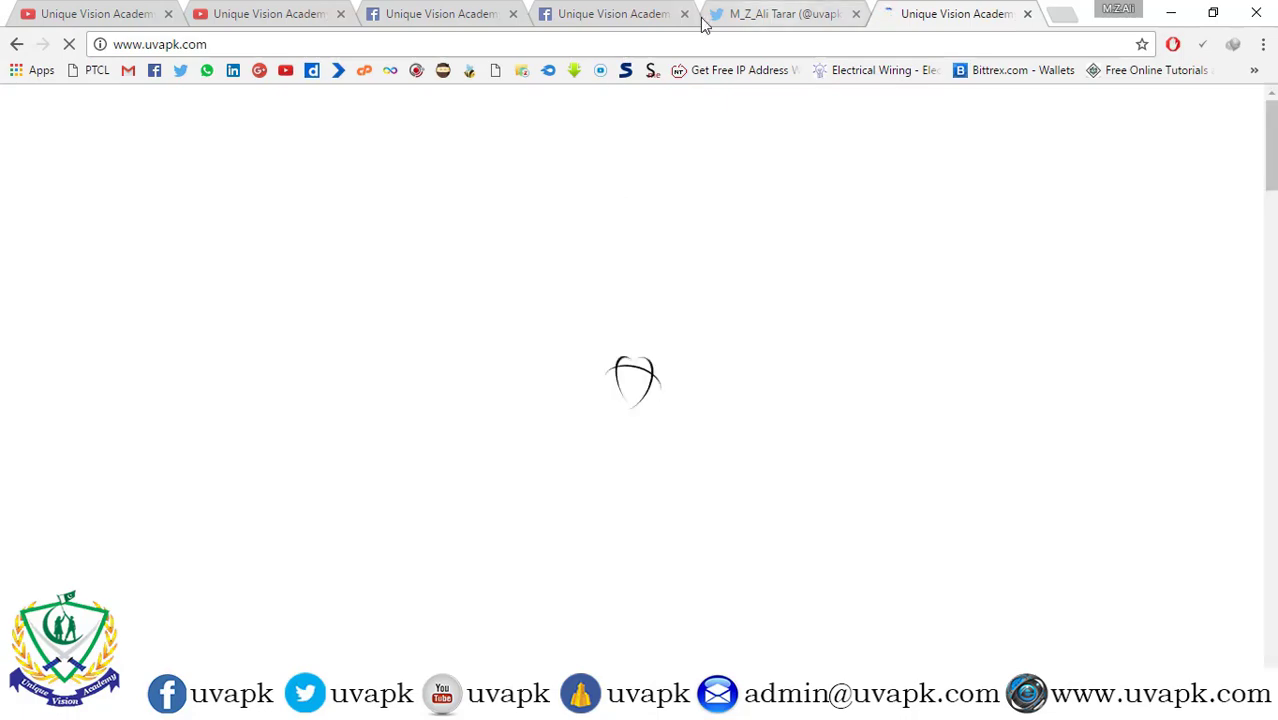
{"action": "left_click", "coordinate": [590, 10]}
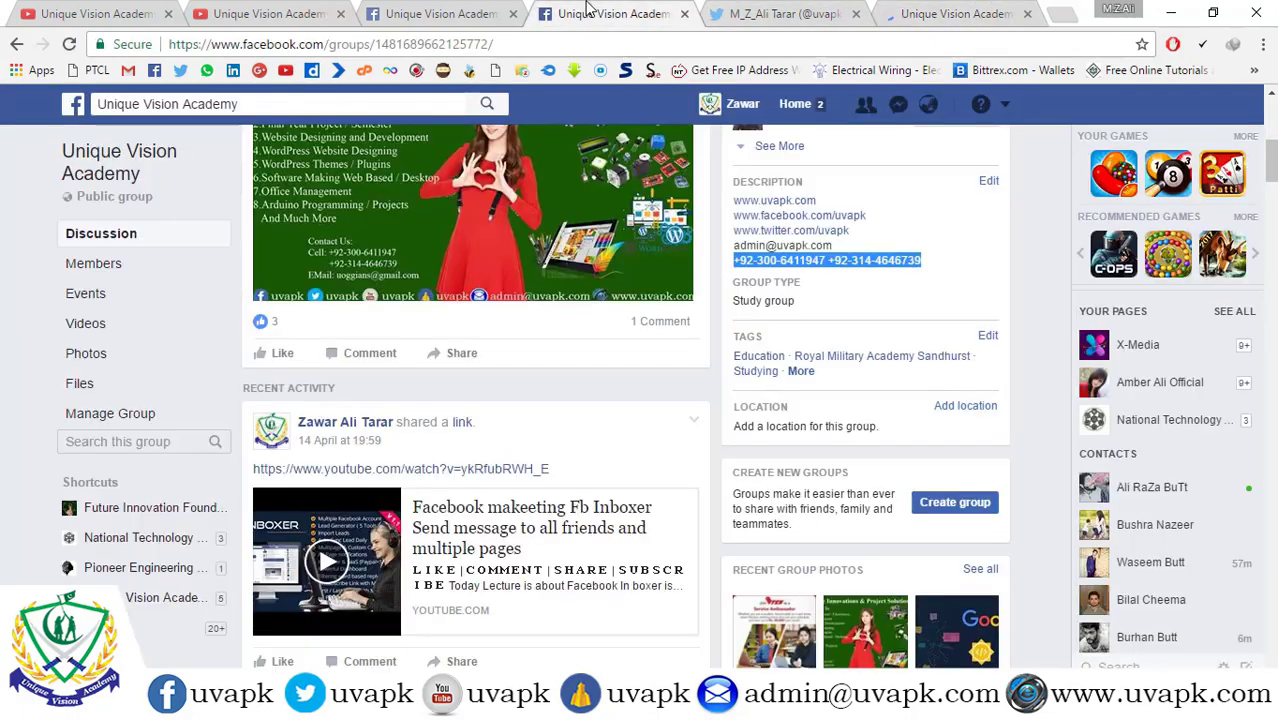
{"action": "left_click", "coordinate": [946, 293]}
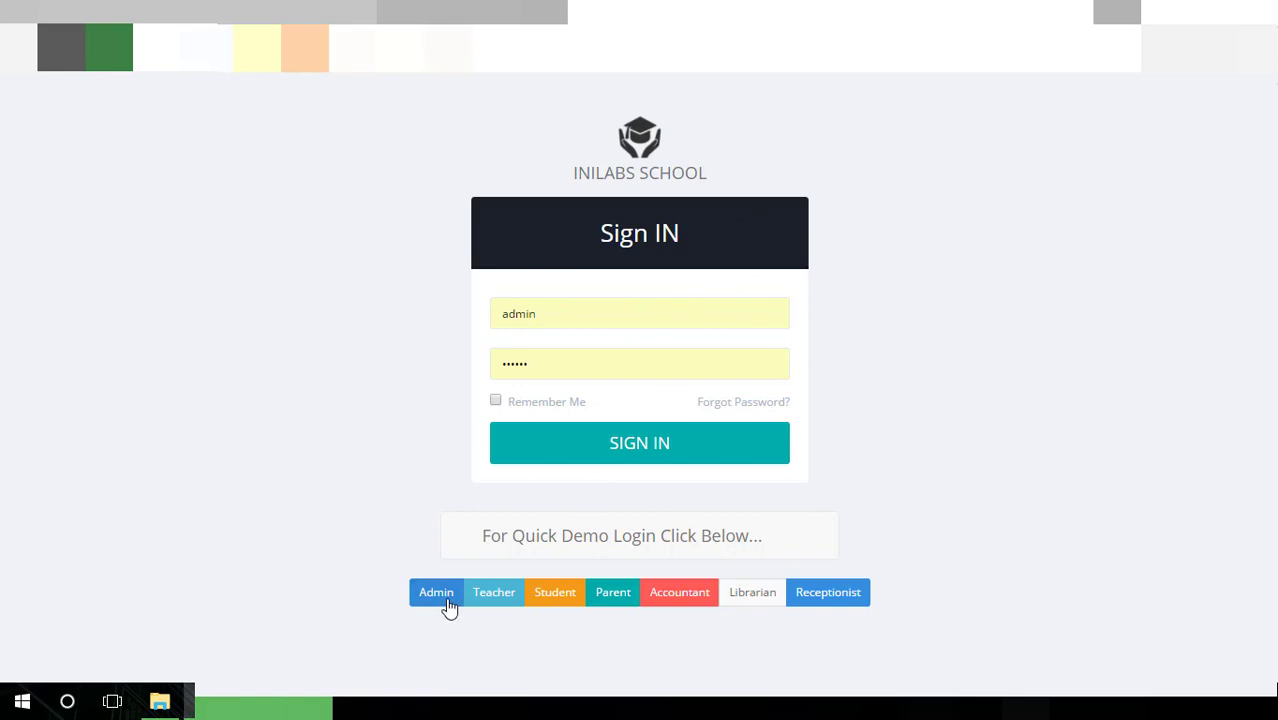
Sign in to the demo as admin and look over the admin account options
{"action": "left_click", "coordinate": [599, 451]}
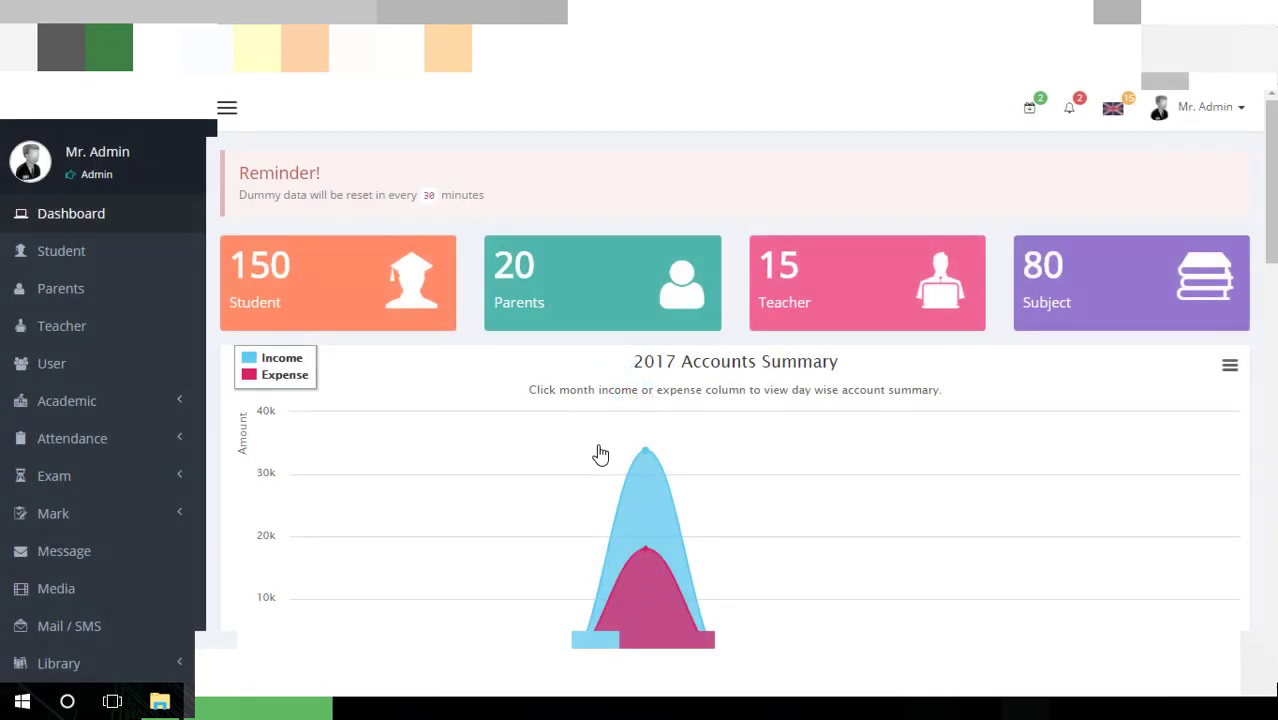
{"action": "scroll", "coordinate": [600, 455], "scroll_direction": "down", "scroll_amount": 2}
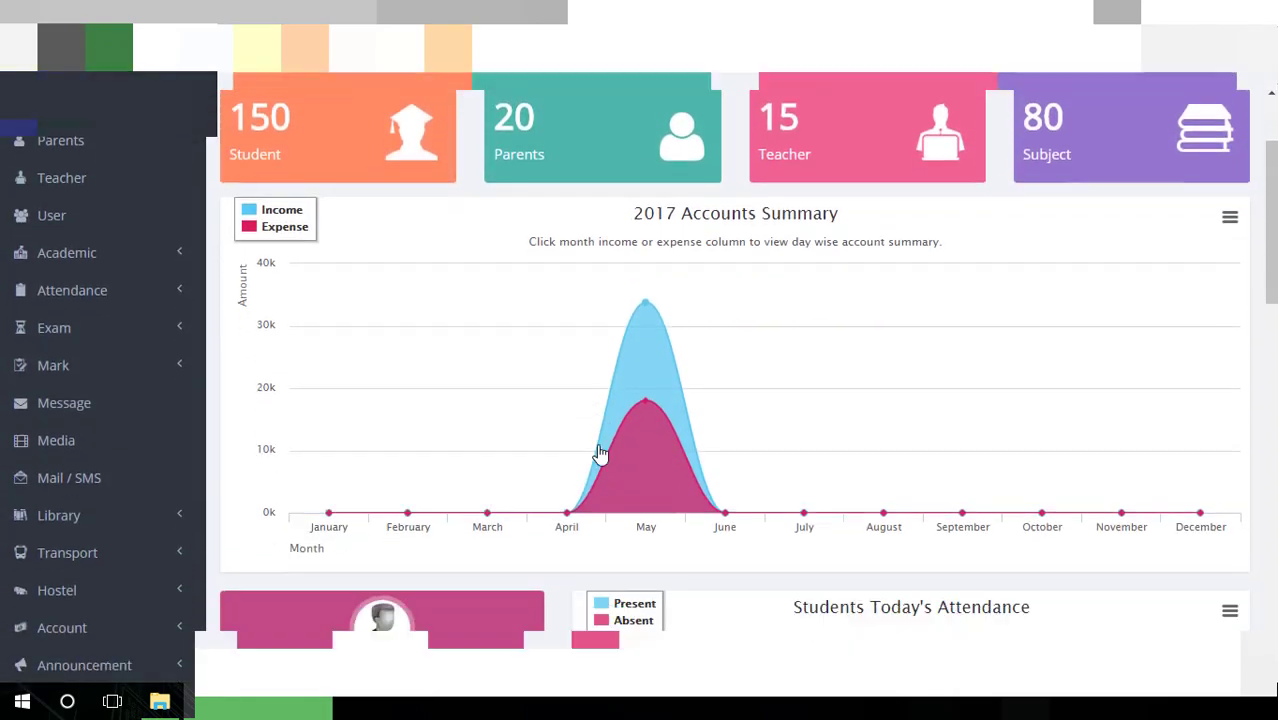
{"action": "scroll", "coordinate": [600, 455], "scroll_direction": "up", "scroll_amount": 2}
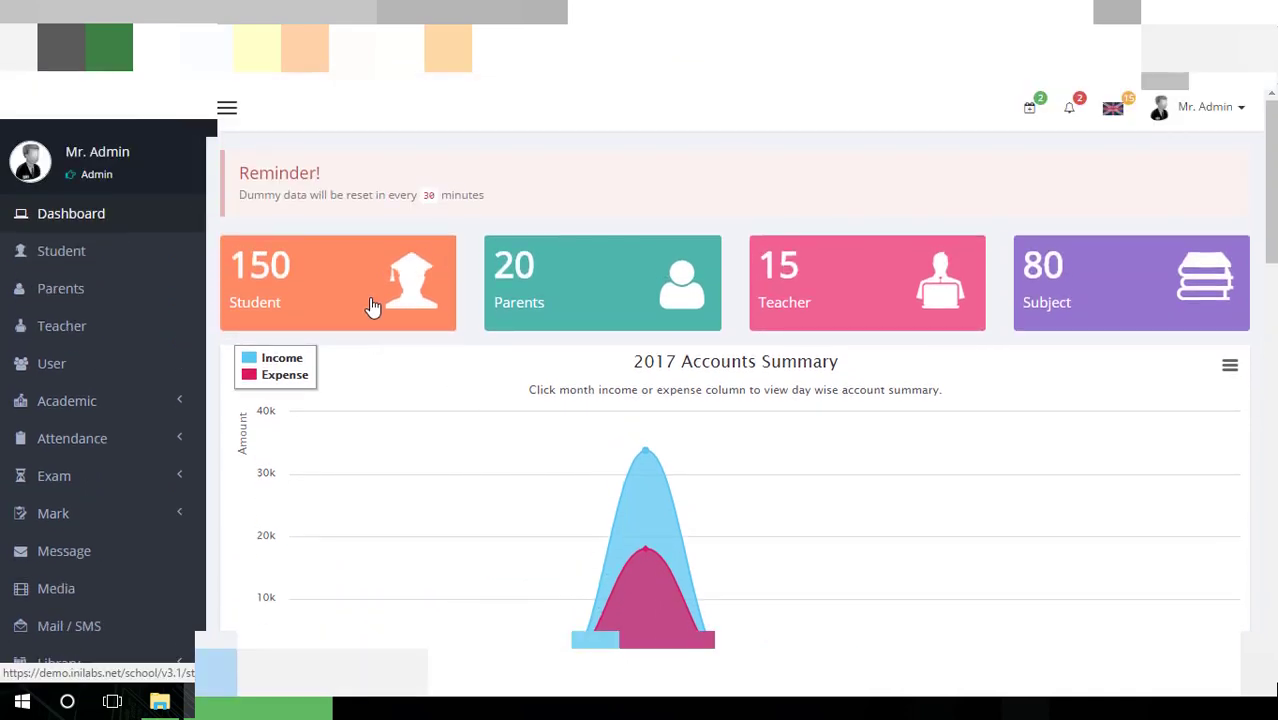
{"action": "scroll", "coordinate": [545, 327], "scroll_direction": "down", "scroll_amount": 1}
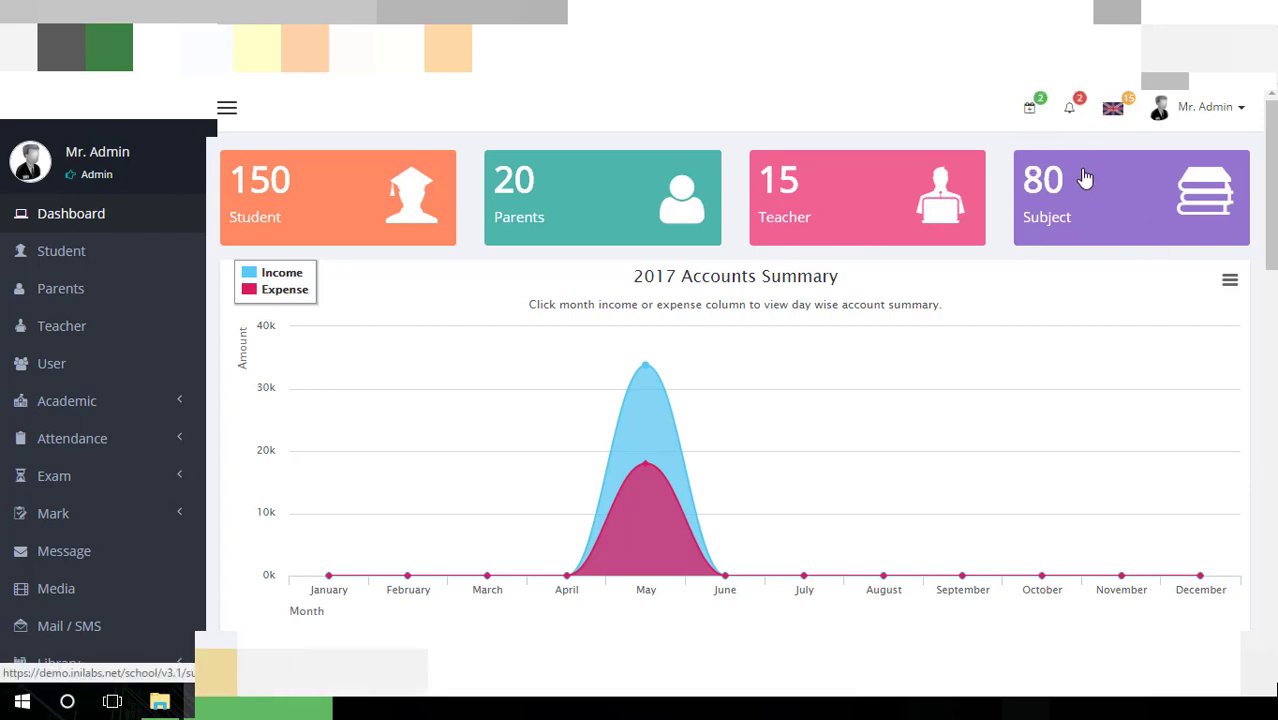
{"action": "left_click", "coordinate": [1241, 117]}
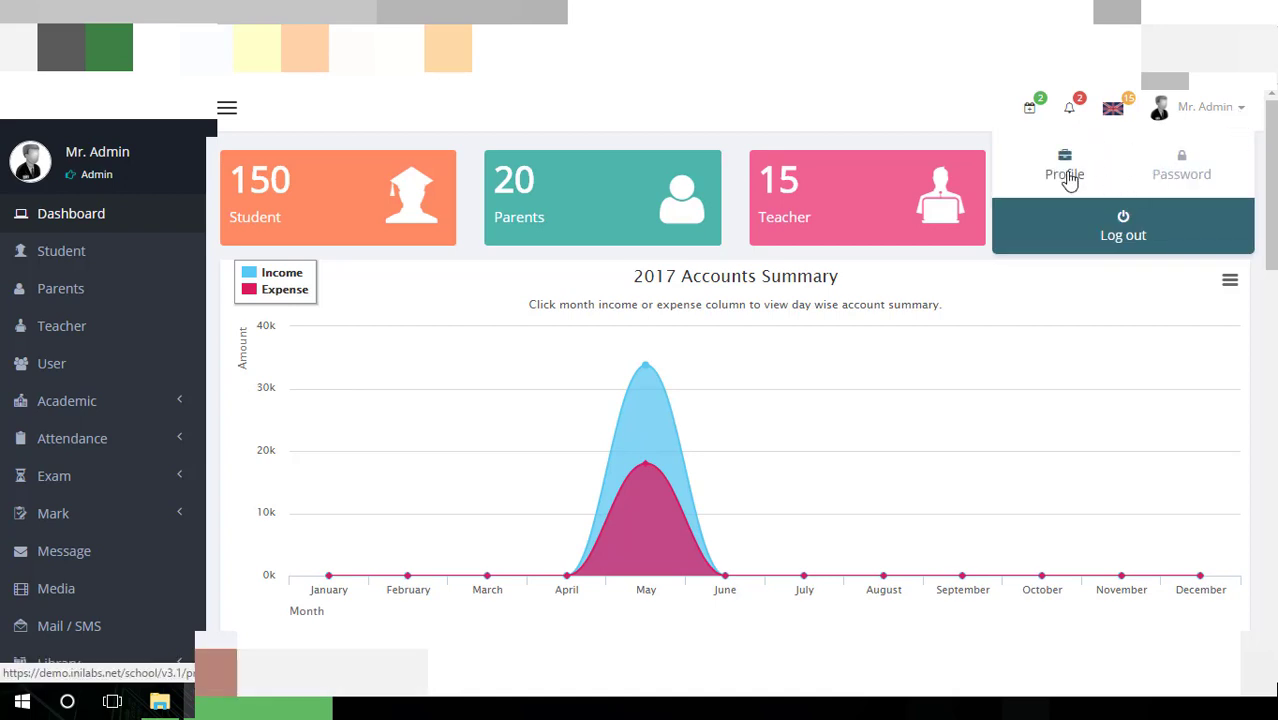
{"action": "left_click", "coordinate": [922, 120]}
Browse the dashboard charts and calendar, then go to the Student list page
{"action": "scroll", "coordinate": [869, 207], "scroll_direction": "down", "scroll_amount": 1}
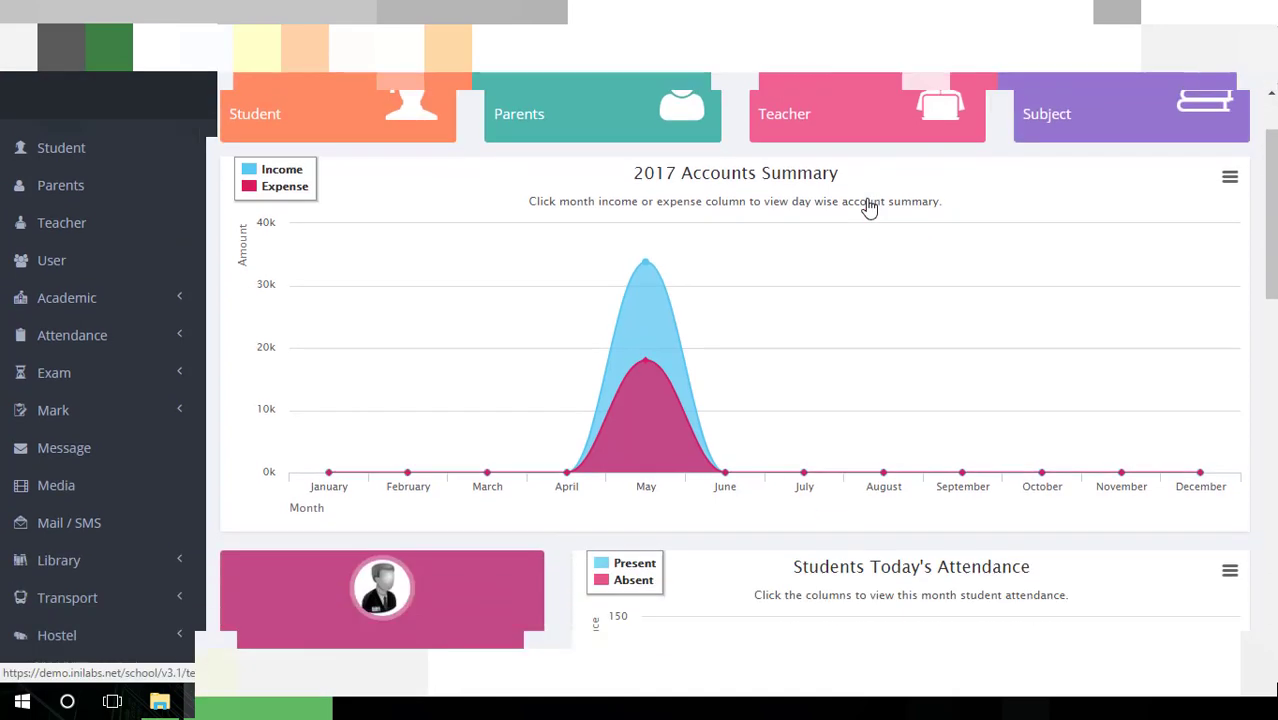
{"action": "scroll", "coordinate": [869, 207], "scroll_direction": "down", "scroll_amount": 1}
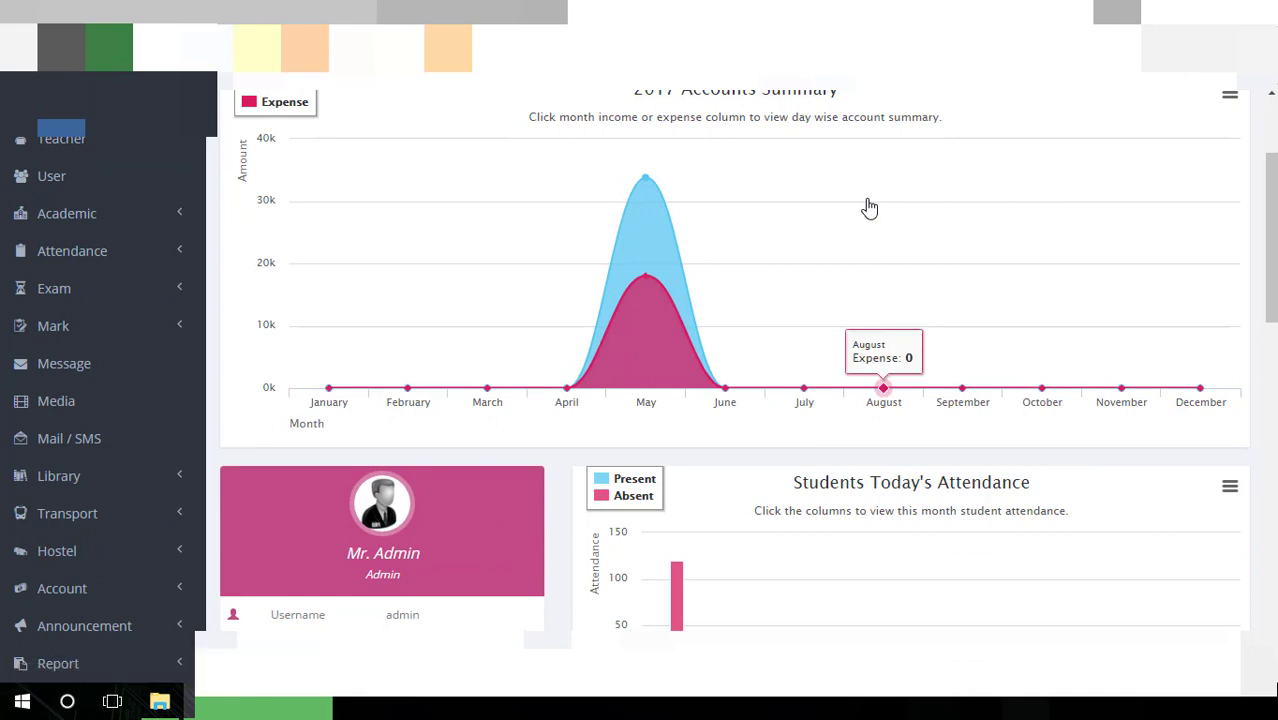
{"action": "scroll", "coordinate": [652, 184], "scroll_direction": "up", "scroll_amount": 2}
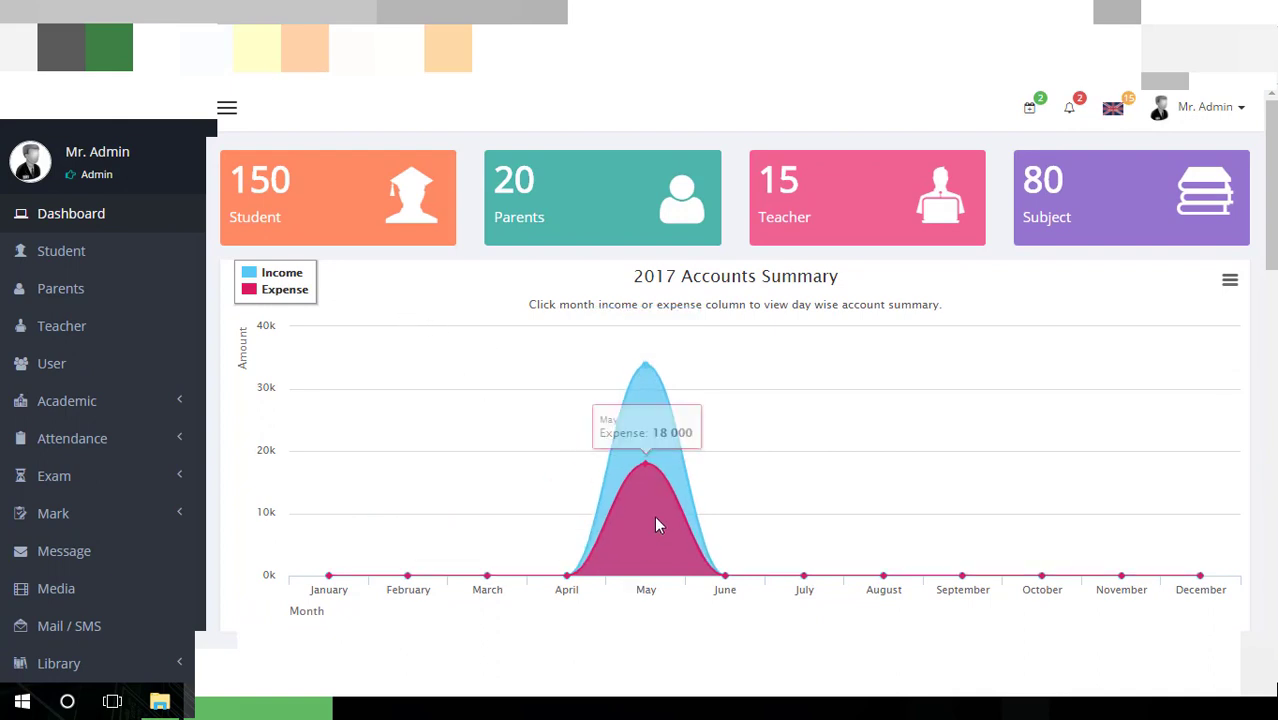
{"action": "scroll", "coordinate": [651, 522], "scroll_direction": "down", "scroll_amount": 1}
{"action": "scroll", "coordinate": [651, 522], "scroll_direction": "down", "scroll_amount": 2}
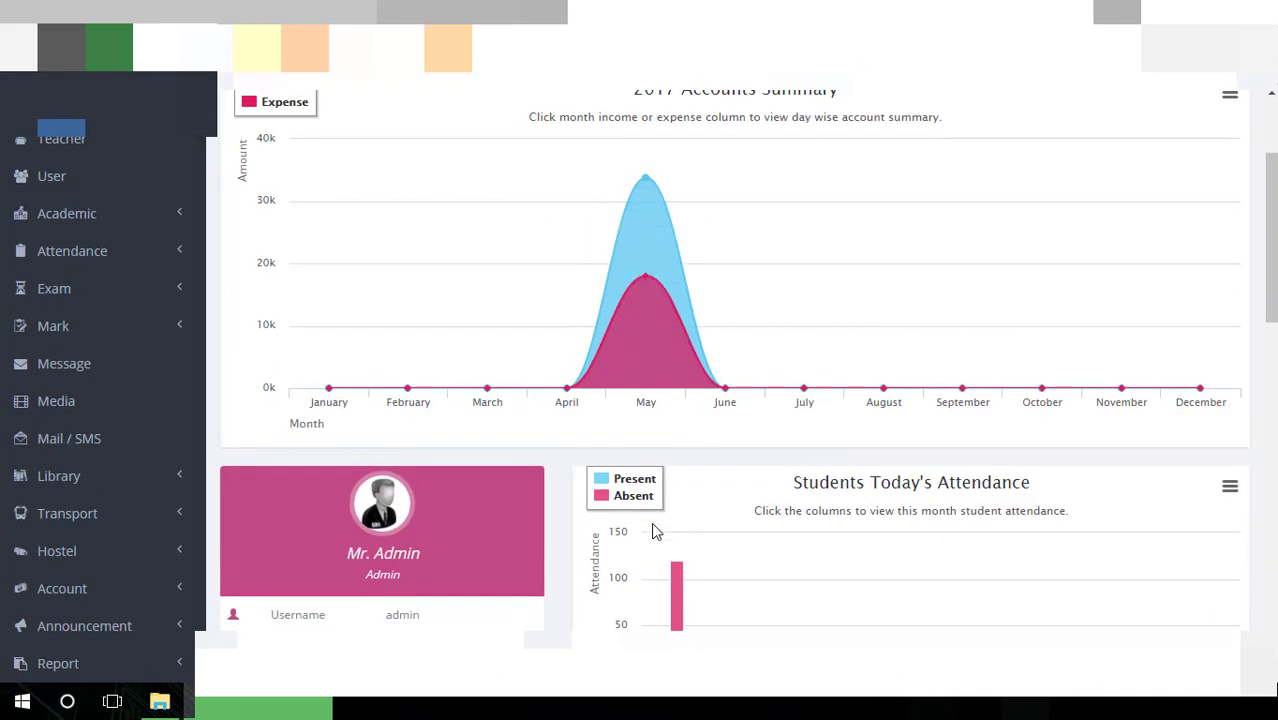
{"action": "scroll", "coordinate": [653, 531], "scroll_direction": "down", "scroll_amount": 1}
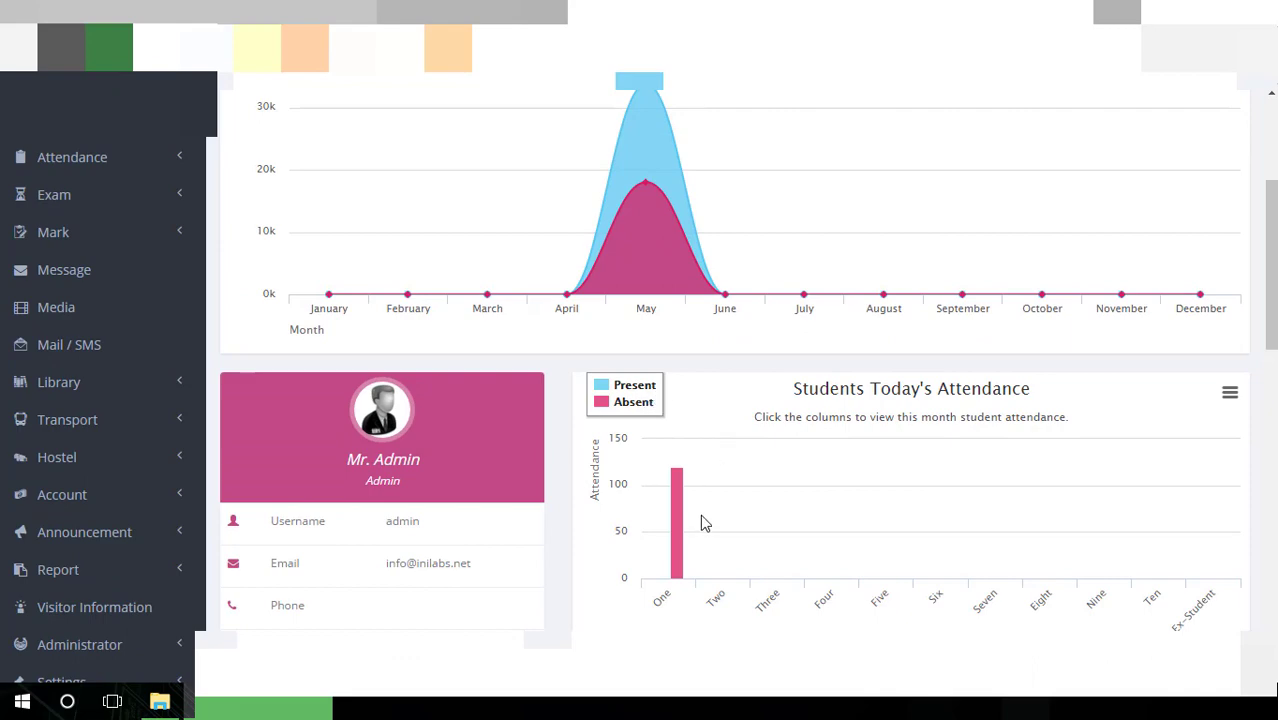
{"action": "scroll", "coordinate": [702, 523], "scroll_direction": "down", "scroll_amount": 3}
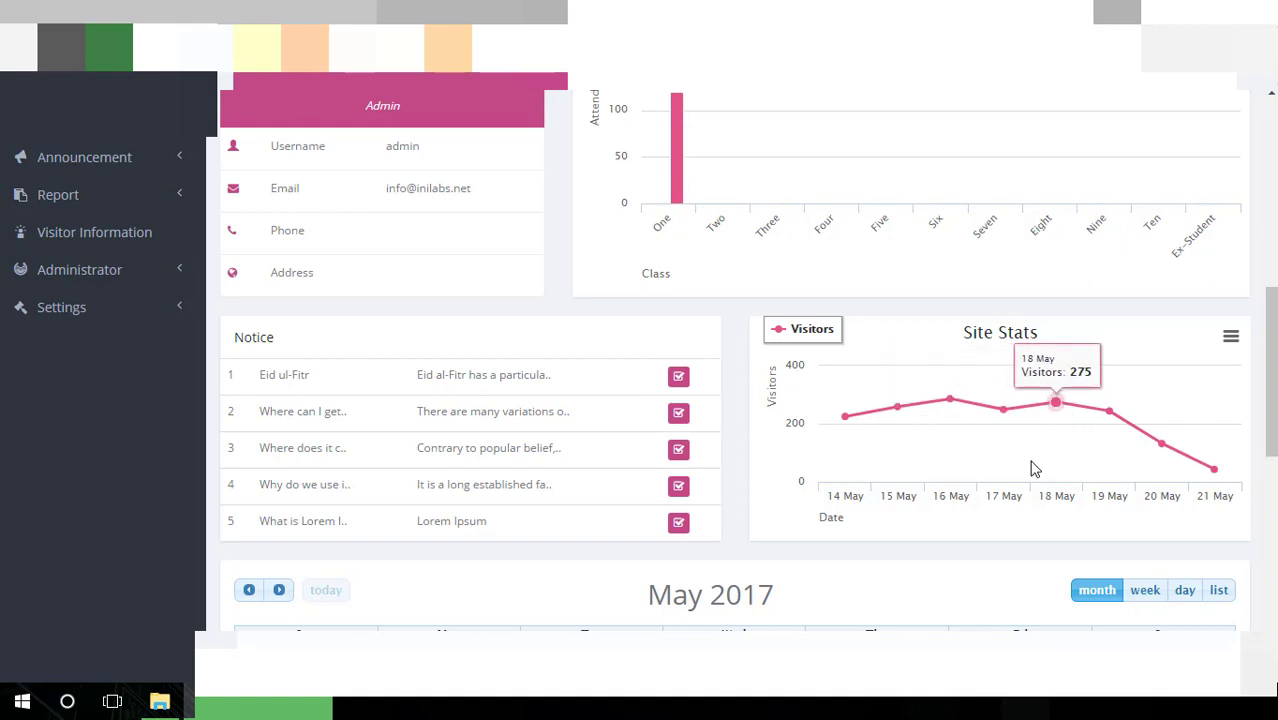
{"action": "scroll", "coordinate": [1034, 469], "scroll_direction": "down", "scroll_amount": 1}
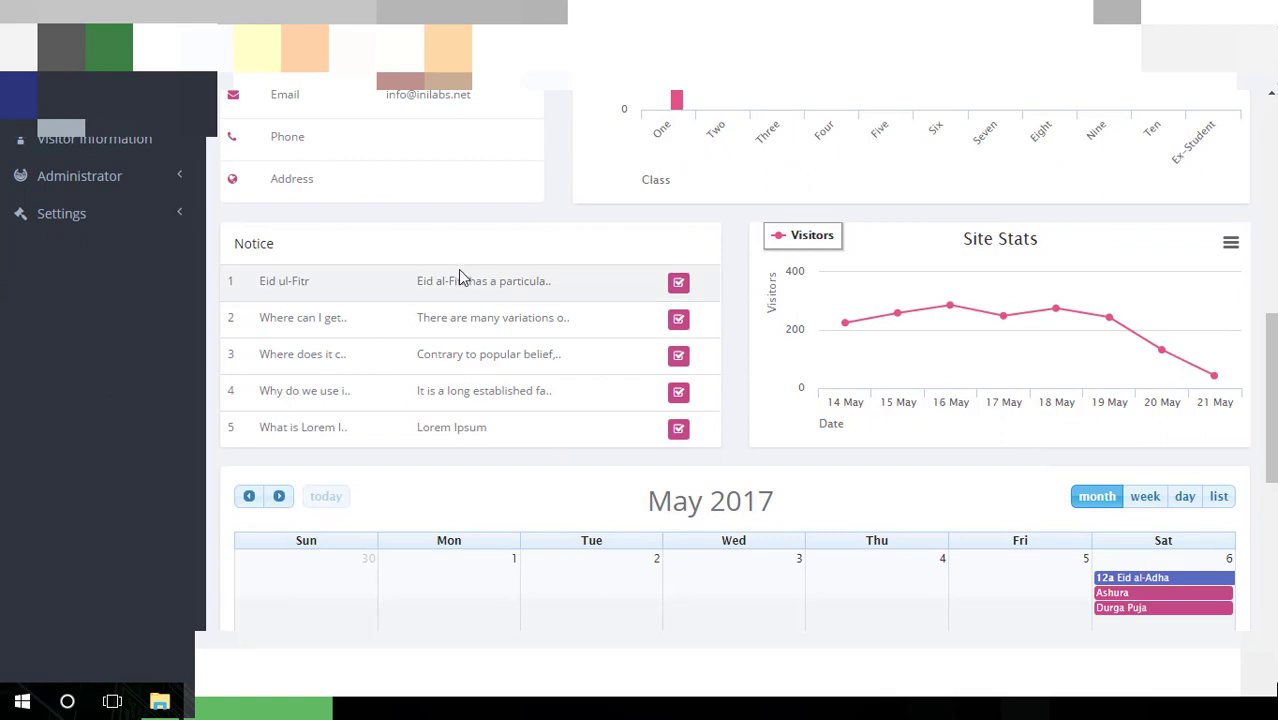
{"action": "scroll", "coordinate": [510, 445], "scroll_direction": "down", "scroll_amount": 2}
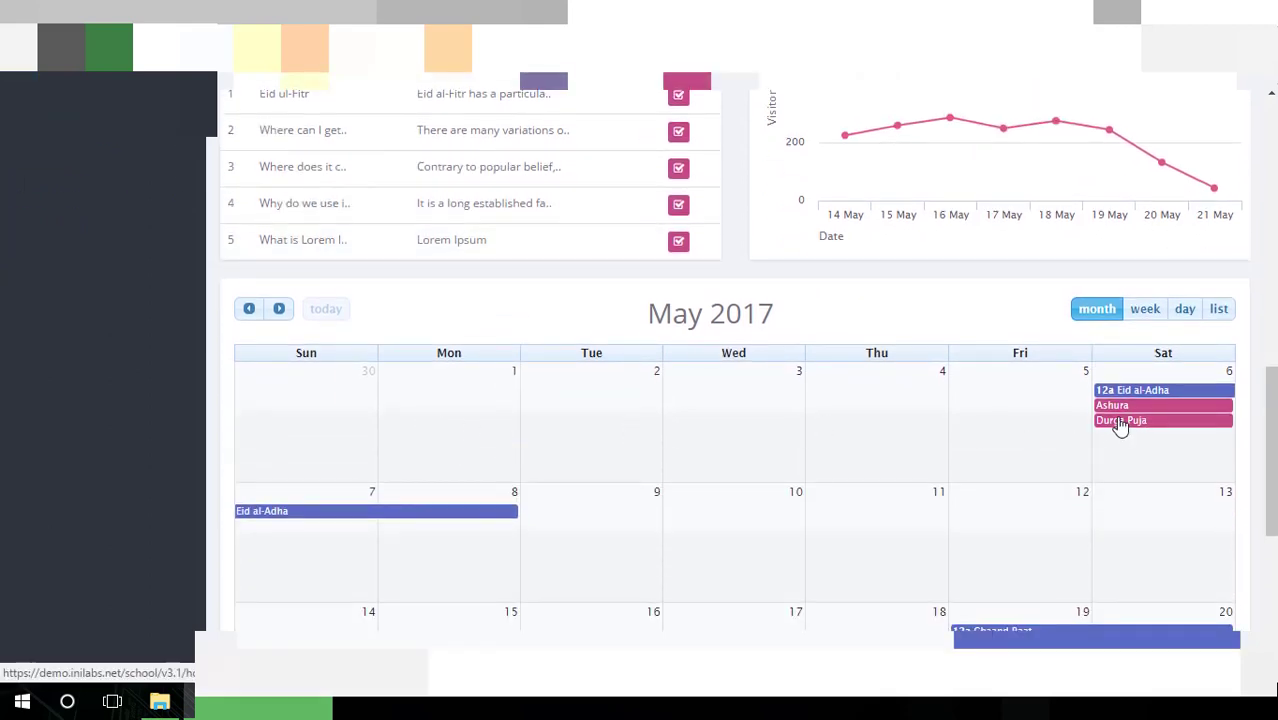
{"action": "scroll", "coordinate": [476, 423], "scroll_direction": "down", "scroll_amount": 5}
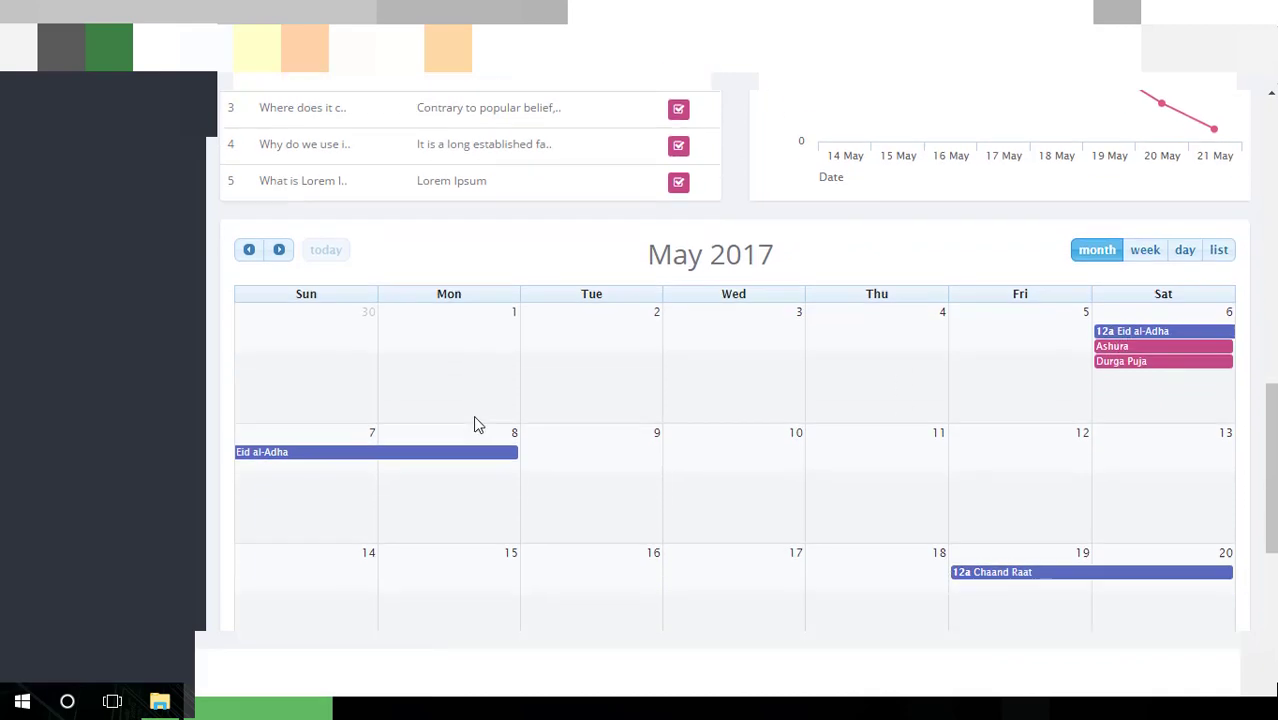
{"action": "scroll", "coordinate": [658, 474], "scroll_direction": "up", "scroll_amount": 4}
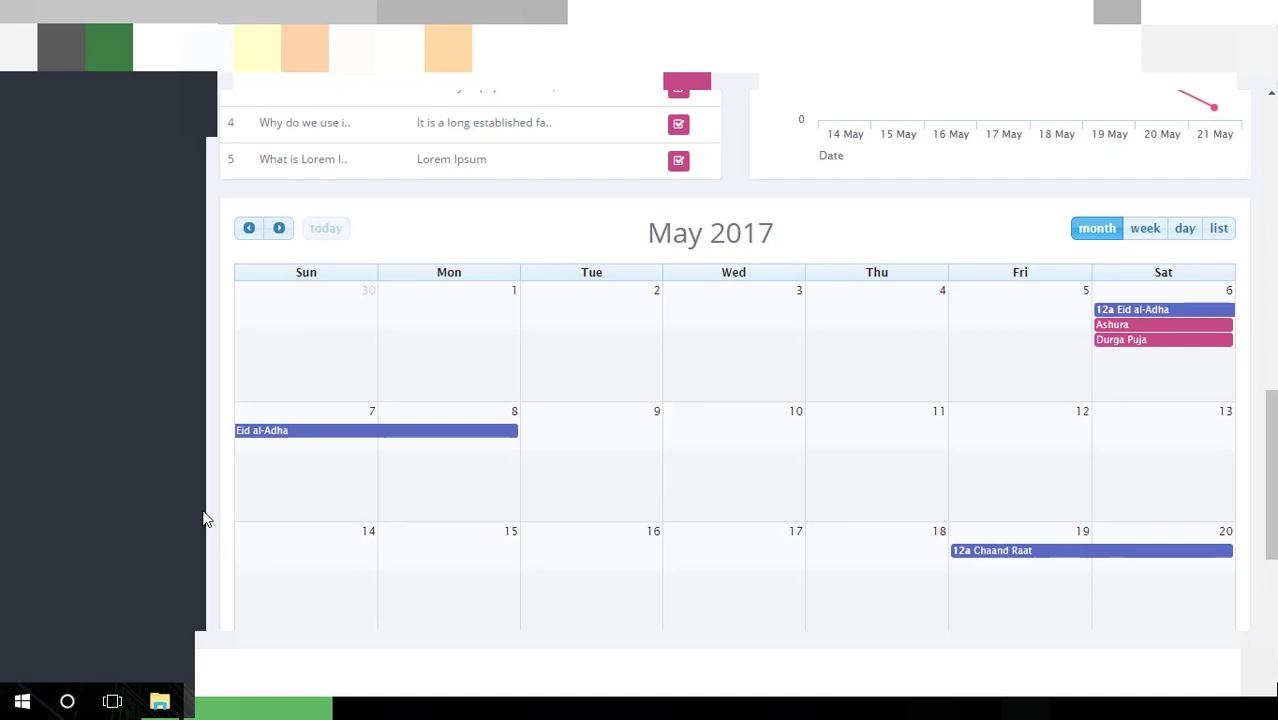
{"action": "scroll", "coordinate": [385, 459], "scroll_direction": "up", "scroll_amount": 5}
{"action": "scroll", "coordinate": [388, 462], "scroll_direction": "up", "scroll_amount": 5}
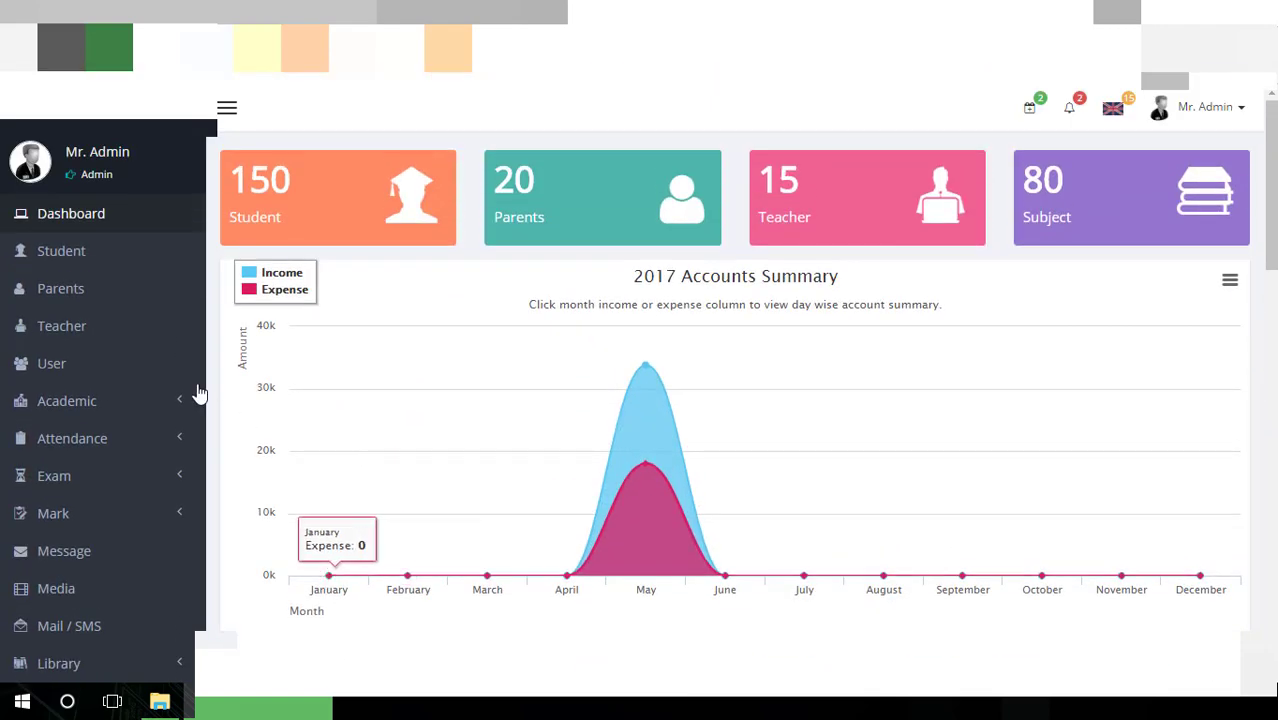
{"action": "left_click", "coordinate": [100, 259]}
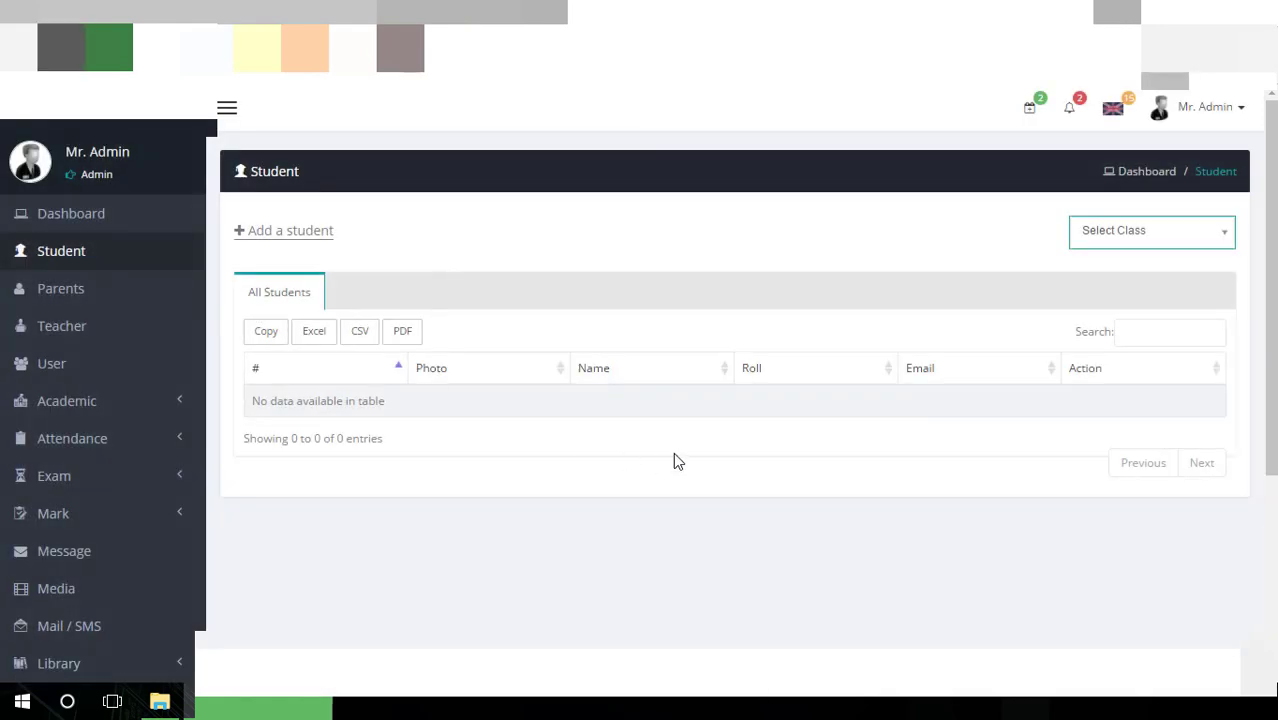
List class One's students and switch the first student's status off and back on
{"action": "left_click", "coordinate": [1127, 244]}
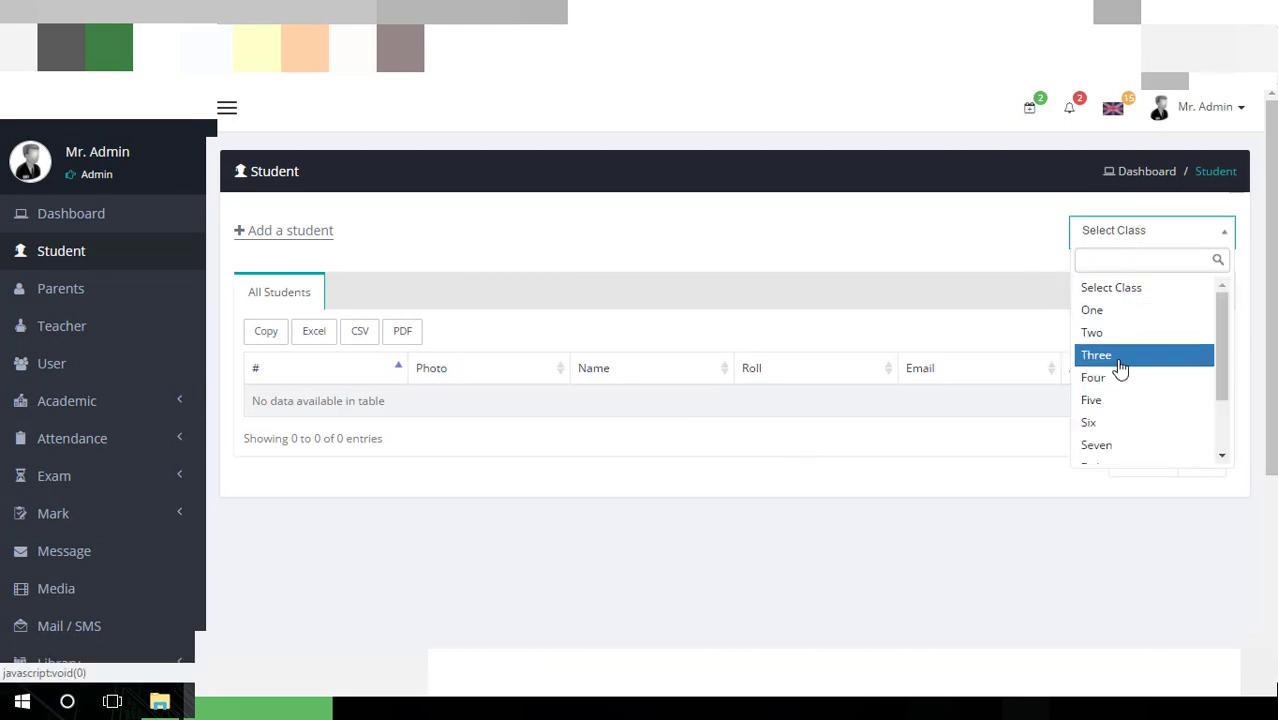
{"action": "left_click", "coordinate": [1122, 313]}
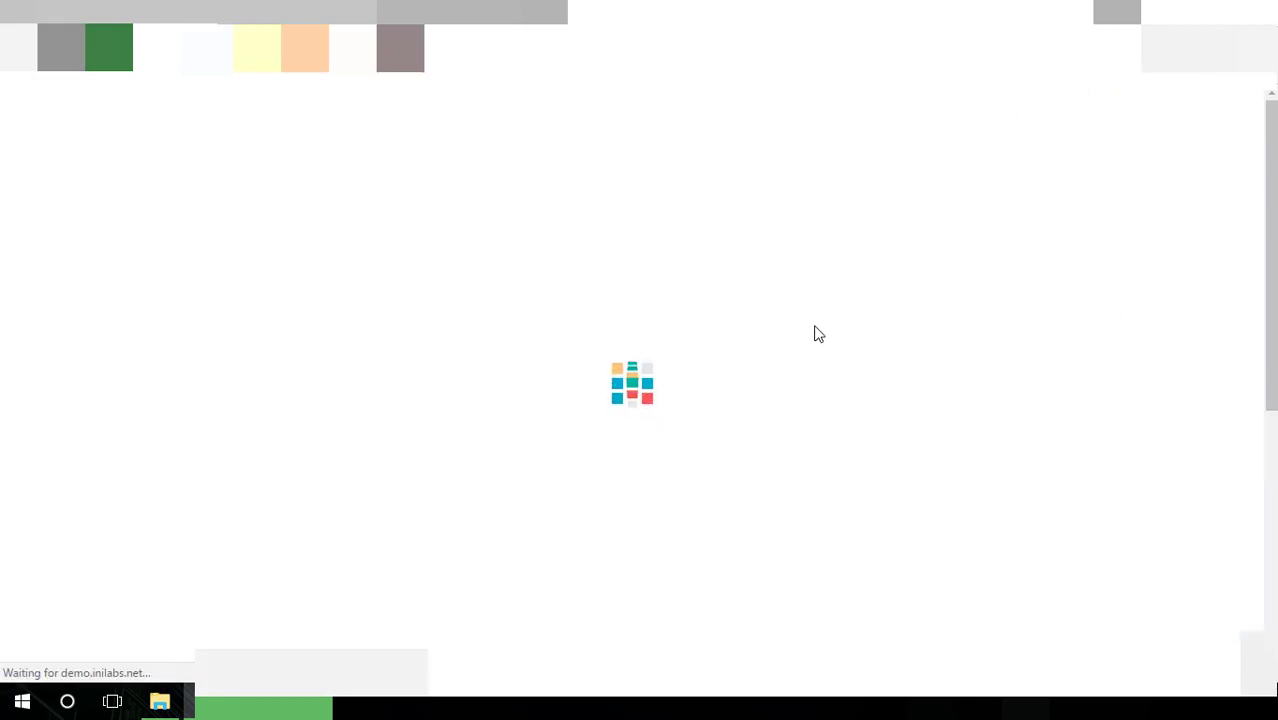
{"action": "scroll", "coordinate": [805, 391], "scroll_direction": "down", "scroll_amount": 1}
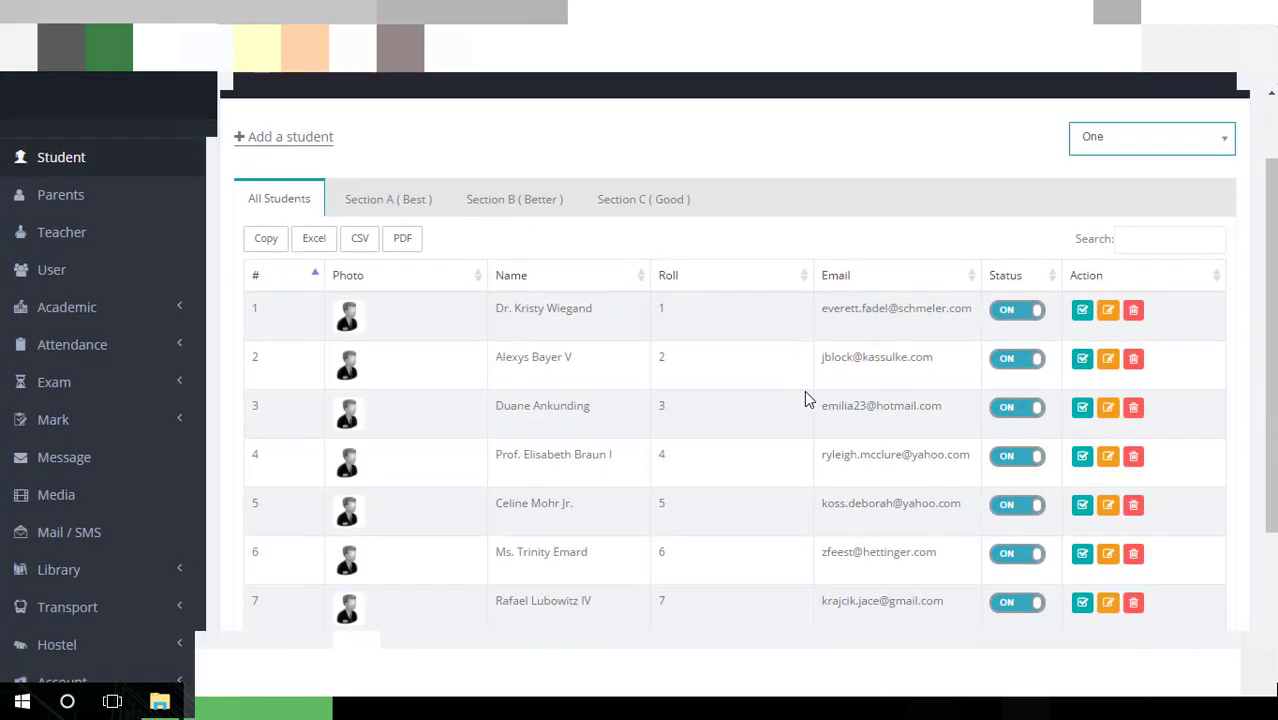
{"action": "scroll", "coordinate": [805, 391], "scroll_direction": "down", "scroll_amount": 2}
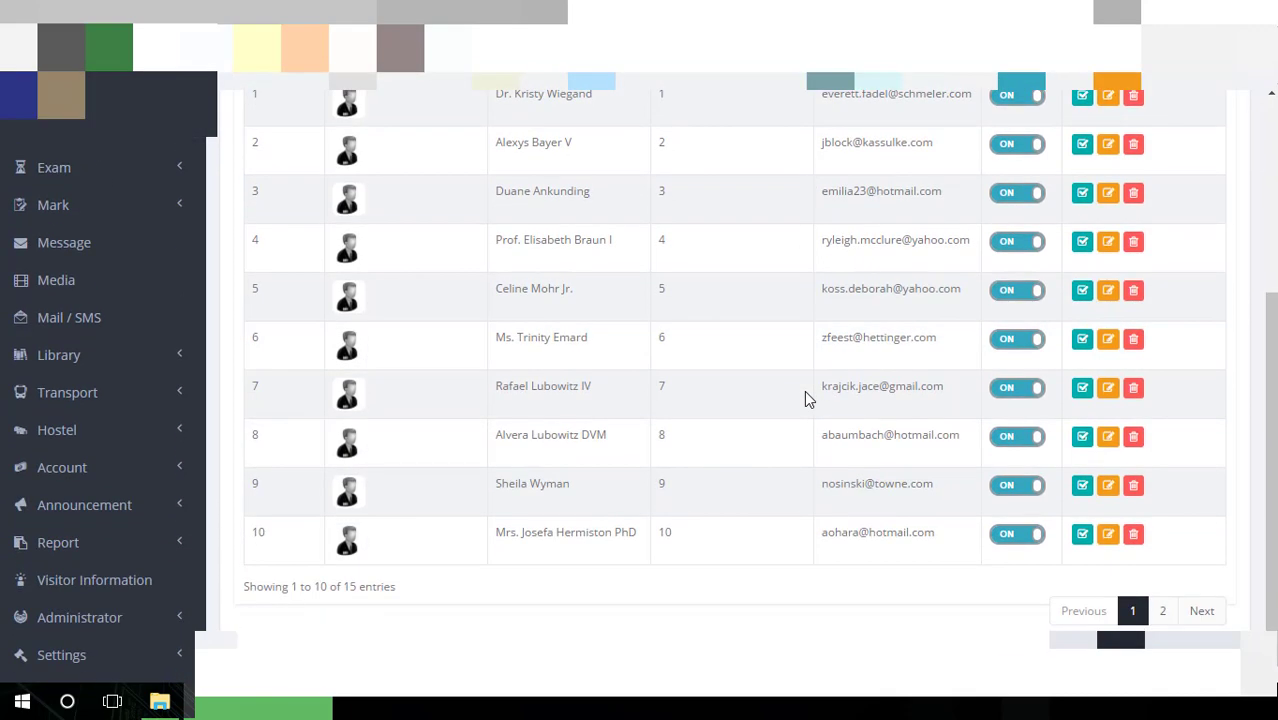
{"action": "scroll", "coordinate": [806, 398], "scroll_direction": "up", "scroll_amount": 3}
{"action": "left_click", "coordinate": [1028, 418]}
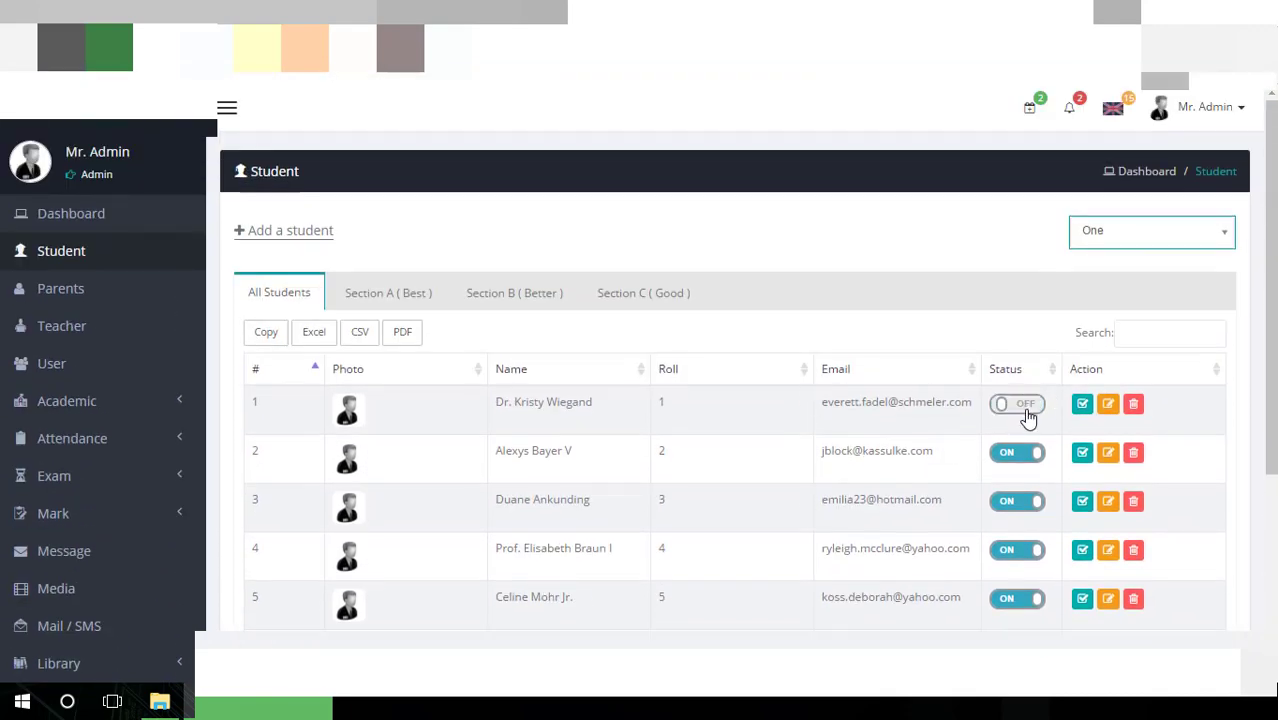
{"action": "left_click", "coordinate": [1028, 418]}
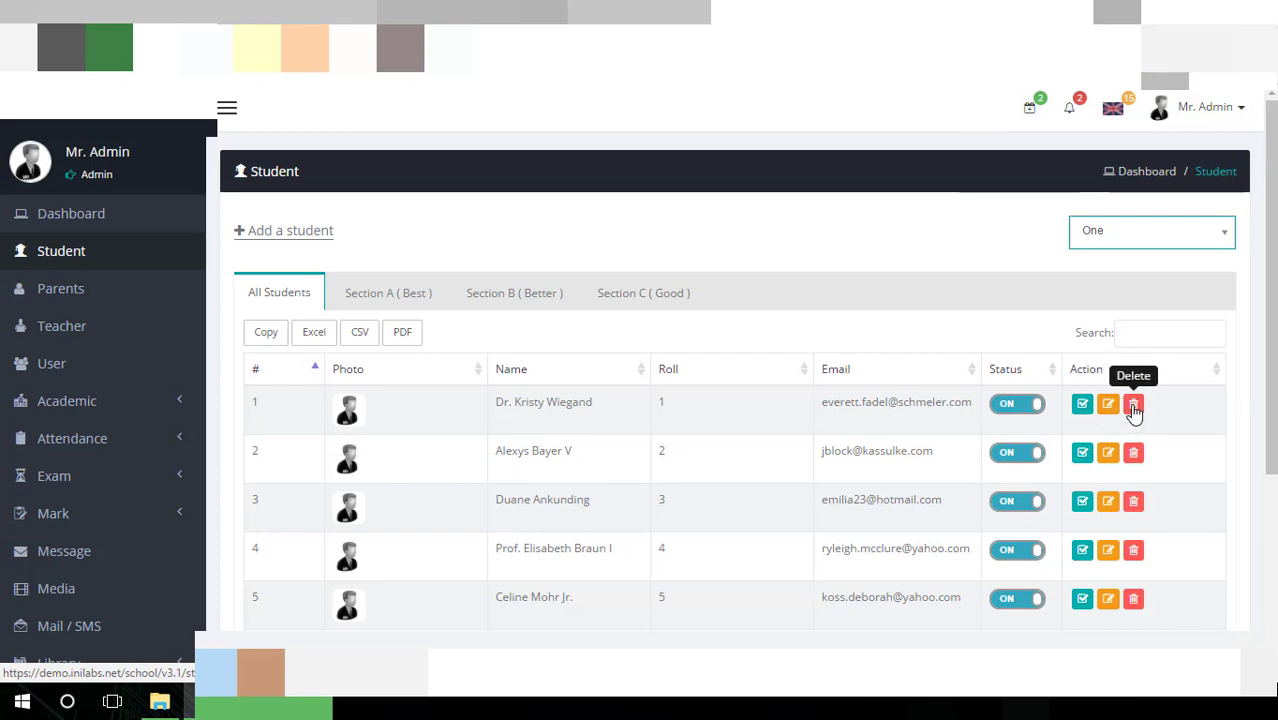
Show Section A and sort the students by name and by roll, both directions
{"action": "left_click", "coordinate": [445, 303]}
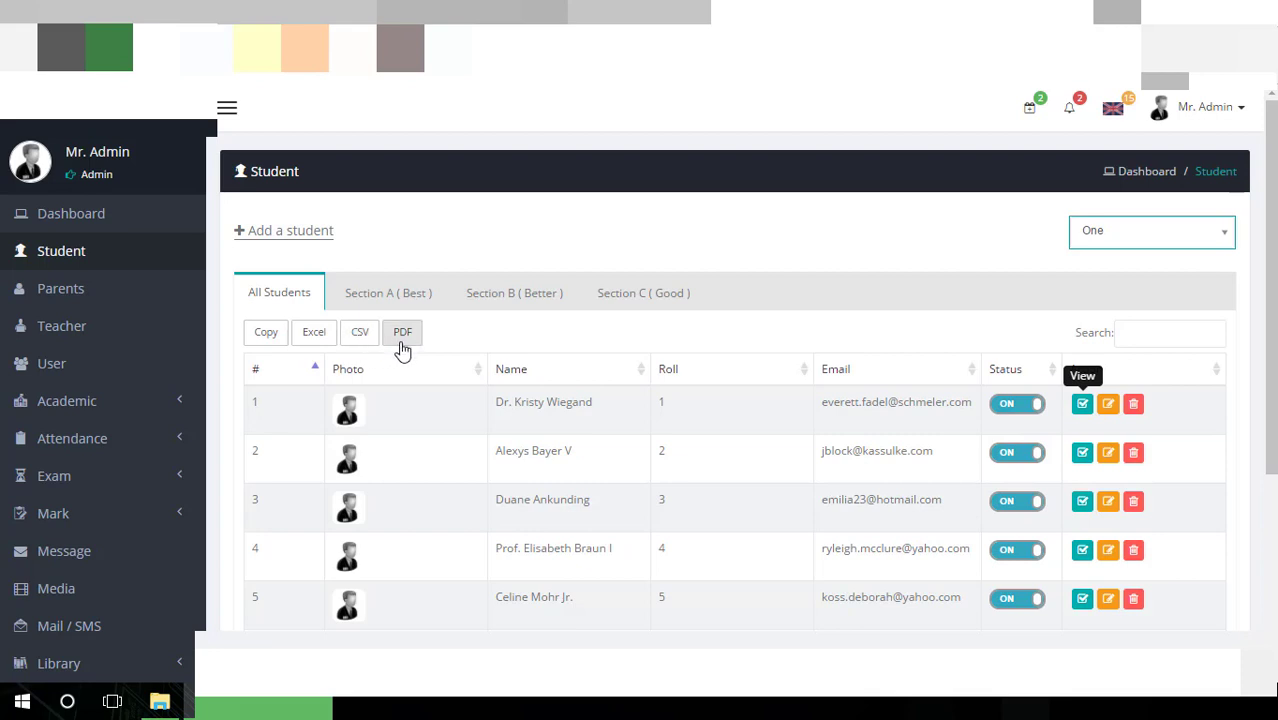
{"action": "left_click", "coordinate": [648, 375]}
{"action": "left_click", "coordinate": [650, 378]}
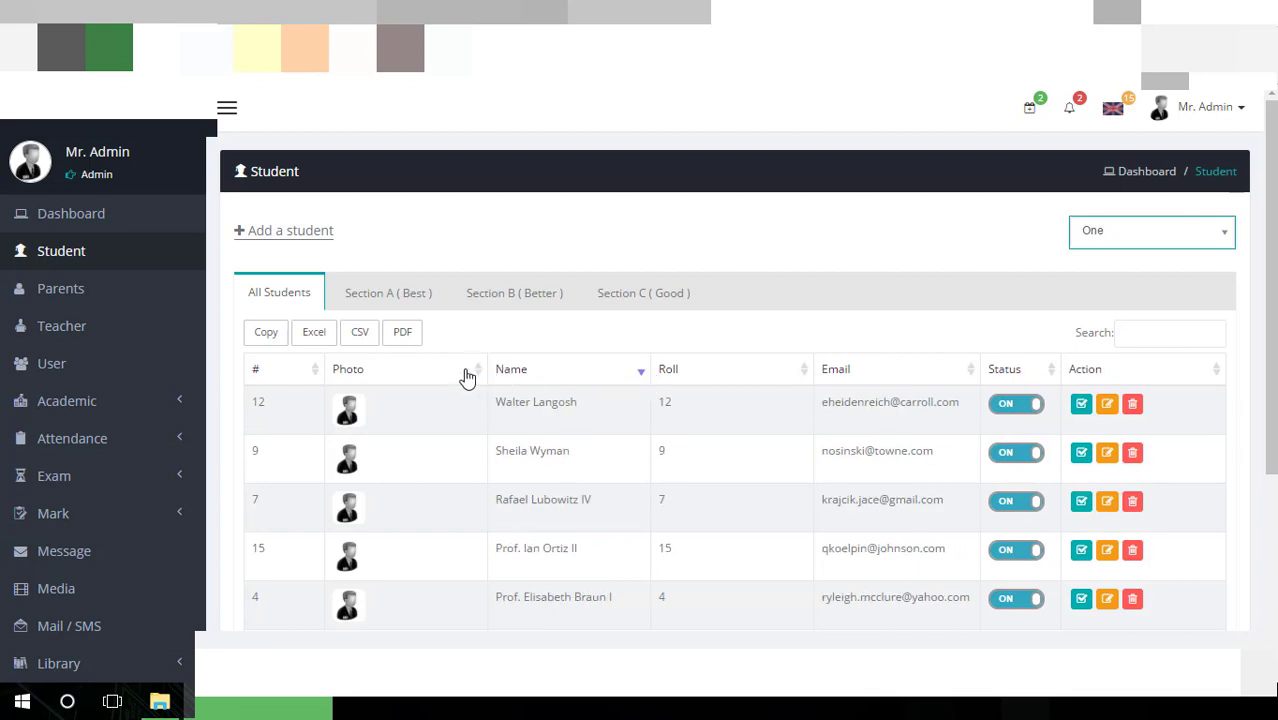
{"action": "left_click", "coordinate": [806, 379]}
{"action": "left_click", "coordinate": [808, 383]}
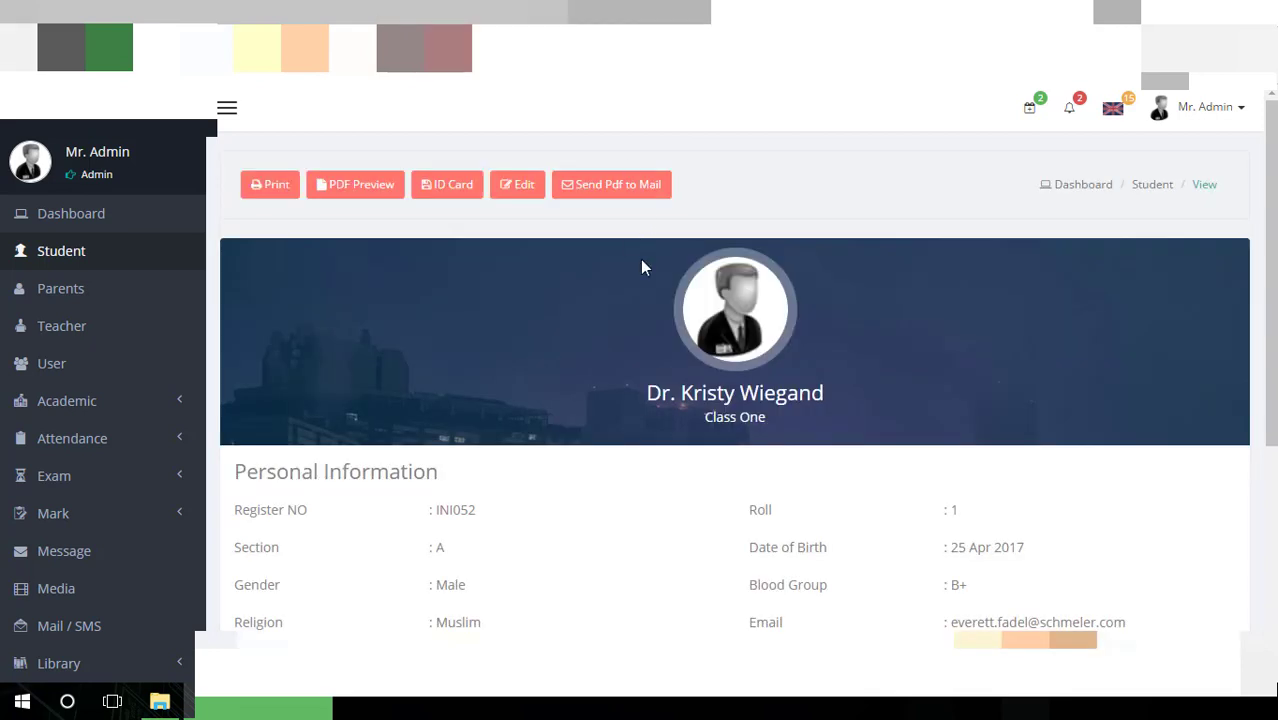
Return to the student list and view Sections A (Best), B (Better) and C (Good) in turn
{"action": "scroll", "coordinate": [642, 265], "scroll_direction": "down", "scroll_amount": 1}
{"action": "scroll", "coordinate": [642, 265], "scroll_direction": "up", "scroll_amount": 1}
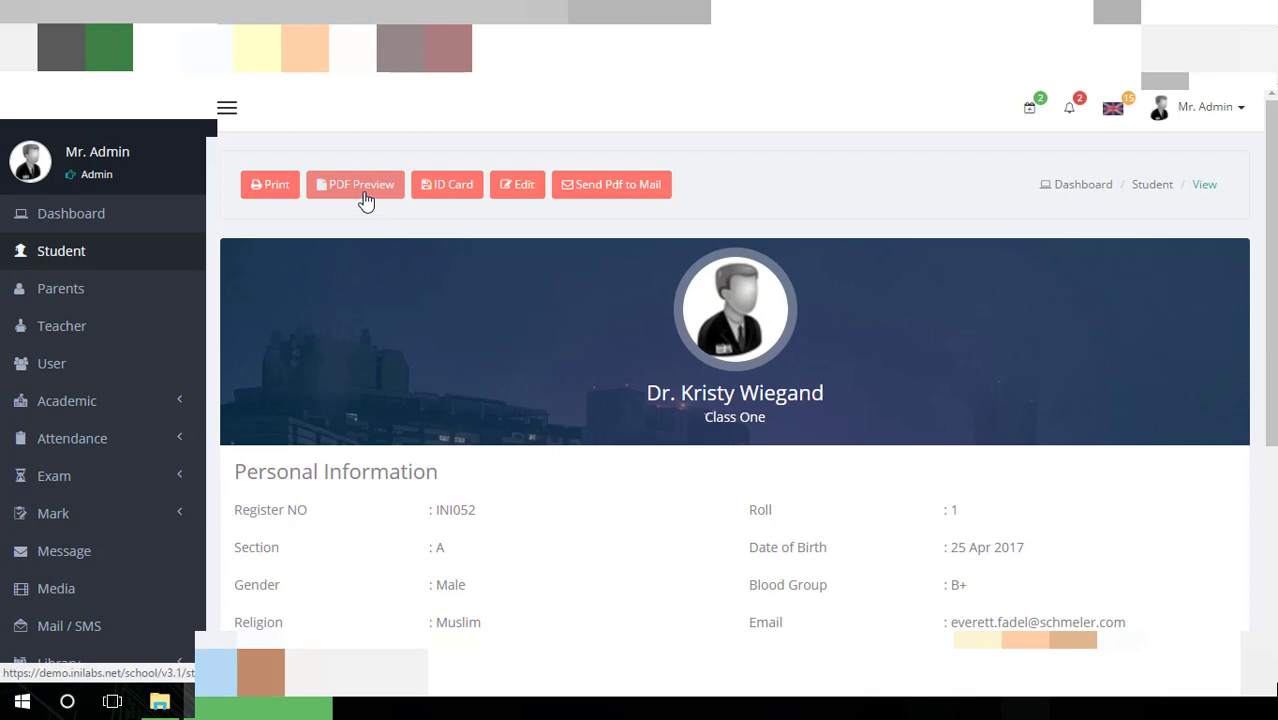
{"action": "scroll", "coordinate": [513, 305], "scroll_direction": "down", "scroll_amount": 4}
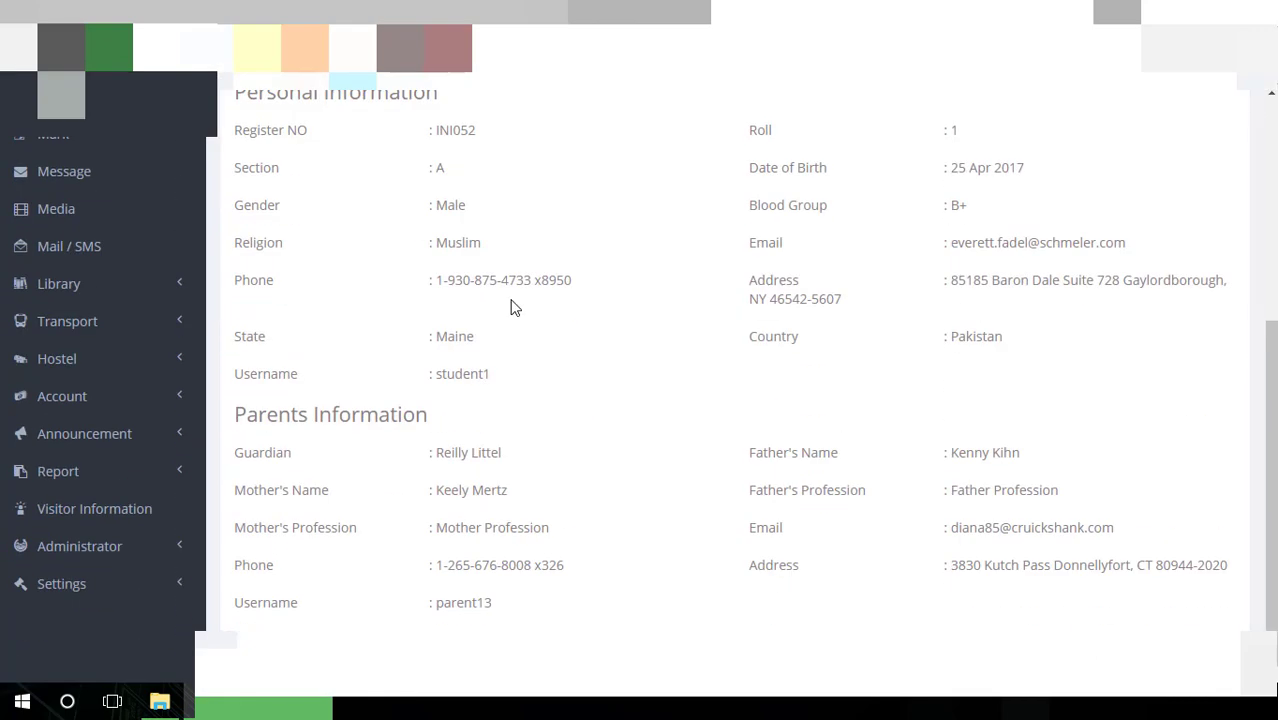
{"action": "scroll", "coordinate": [512, 307], "scroll_direction": "up", "scroll_amount": 4}
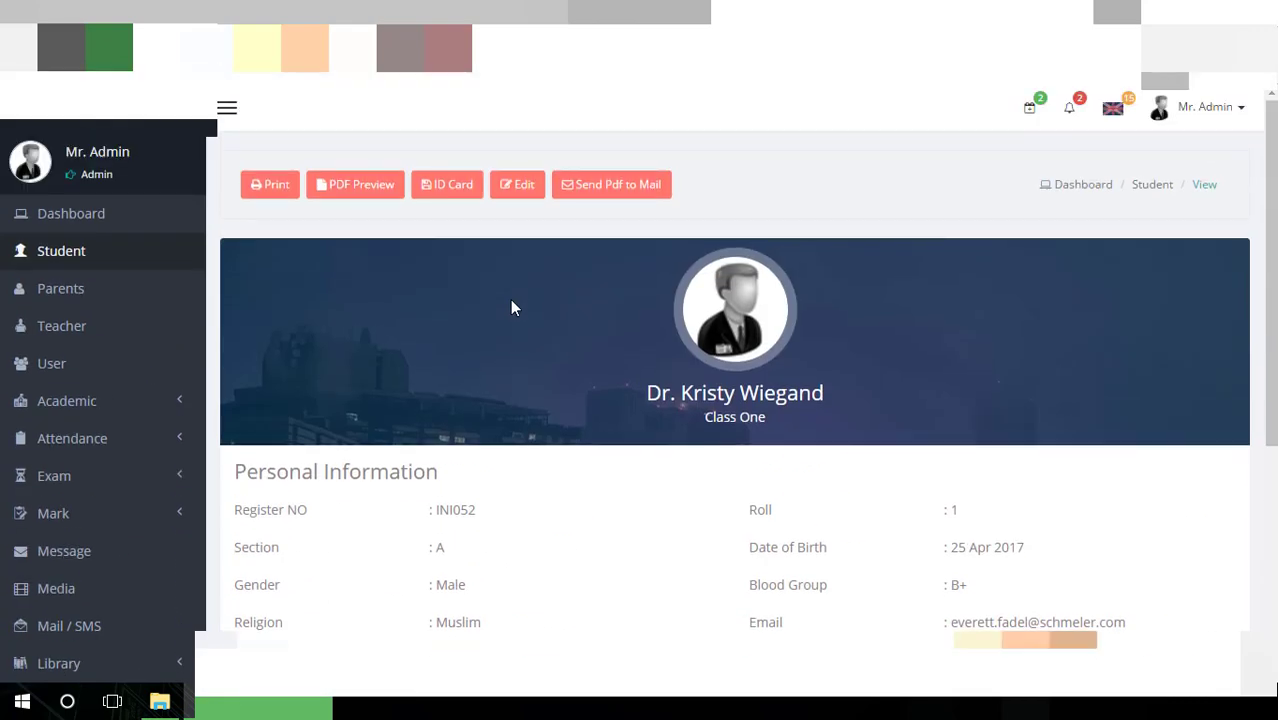
{"action": "key", "text": "alt+Left"}
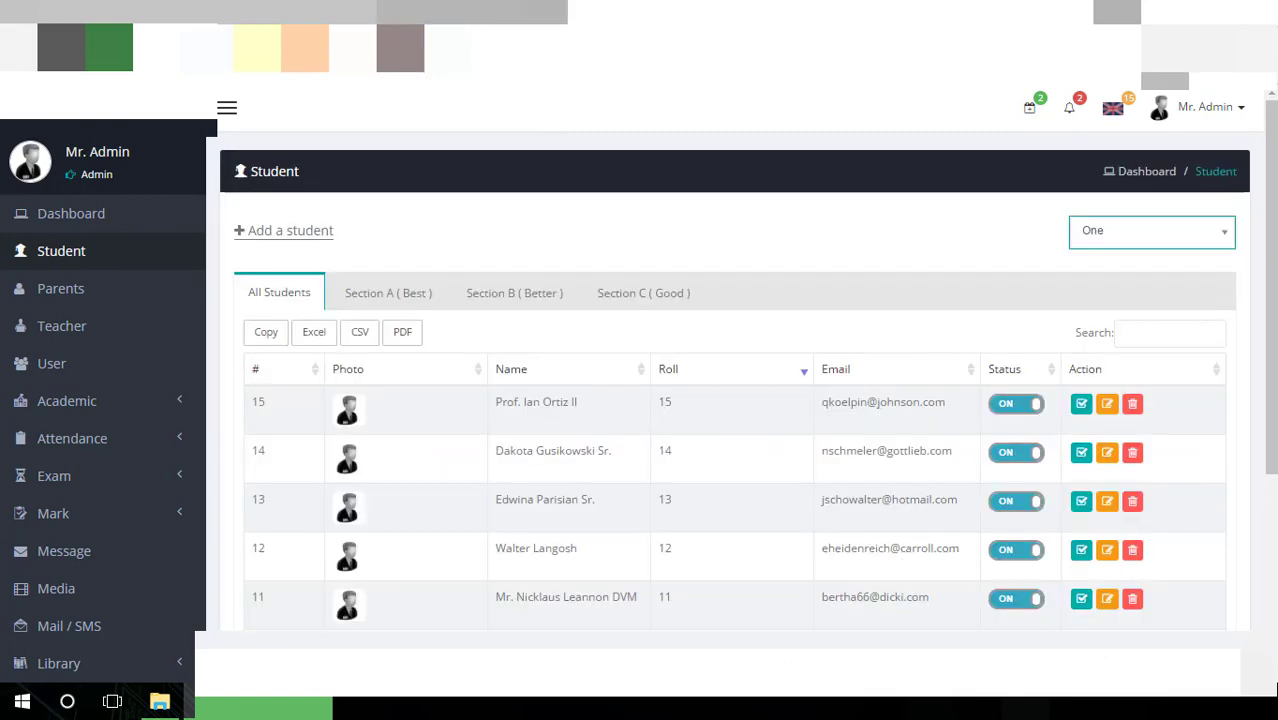
{"action": "left_click", "coordinate": [442, 292]}
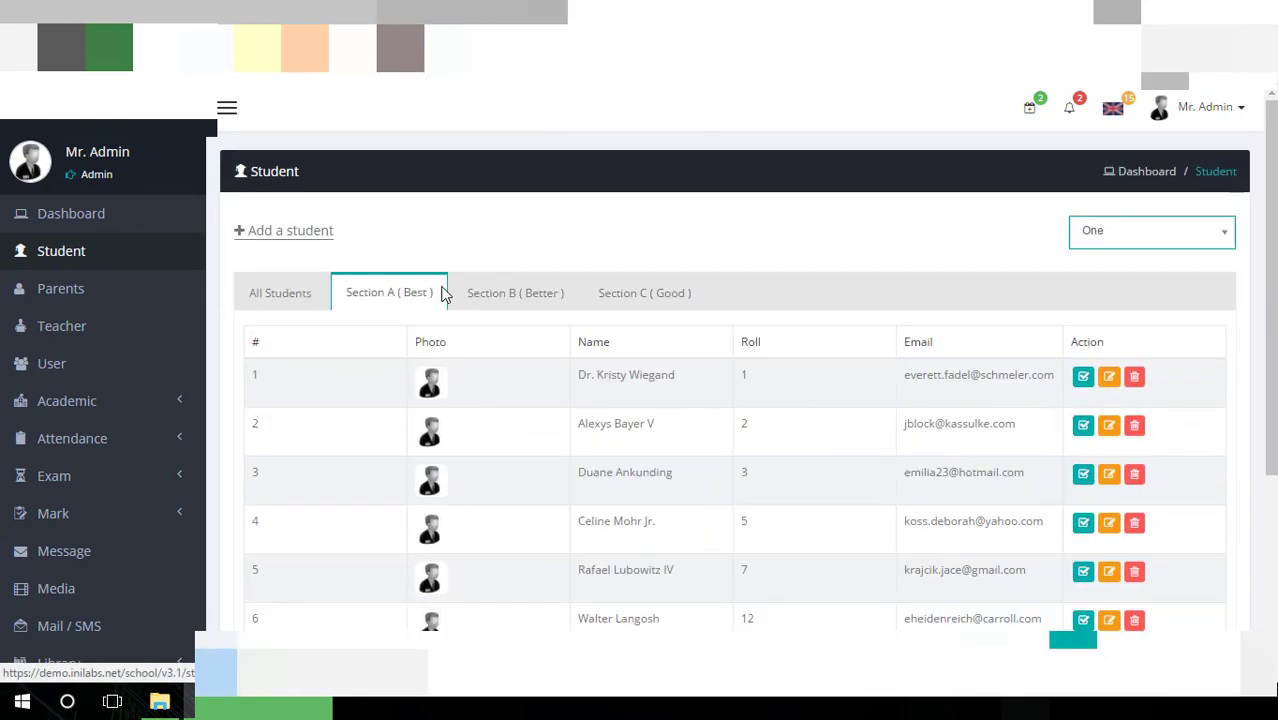
{"action": "left_click", "coordinate": [517, 305]}
{"action": "left_click", "coordinate": [609, 300]}
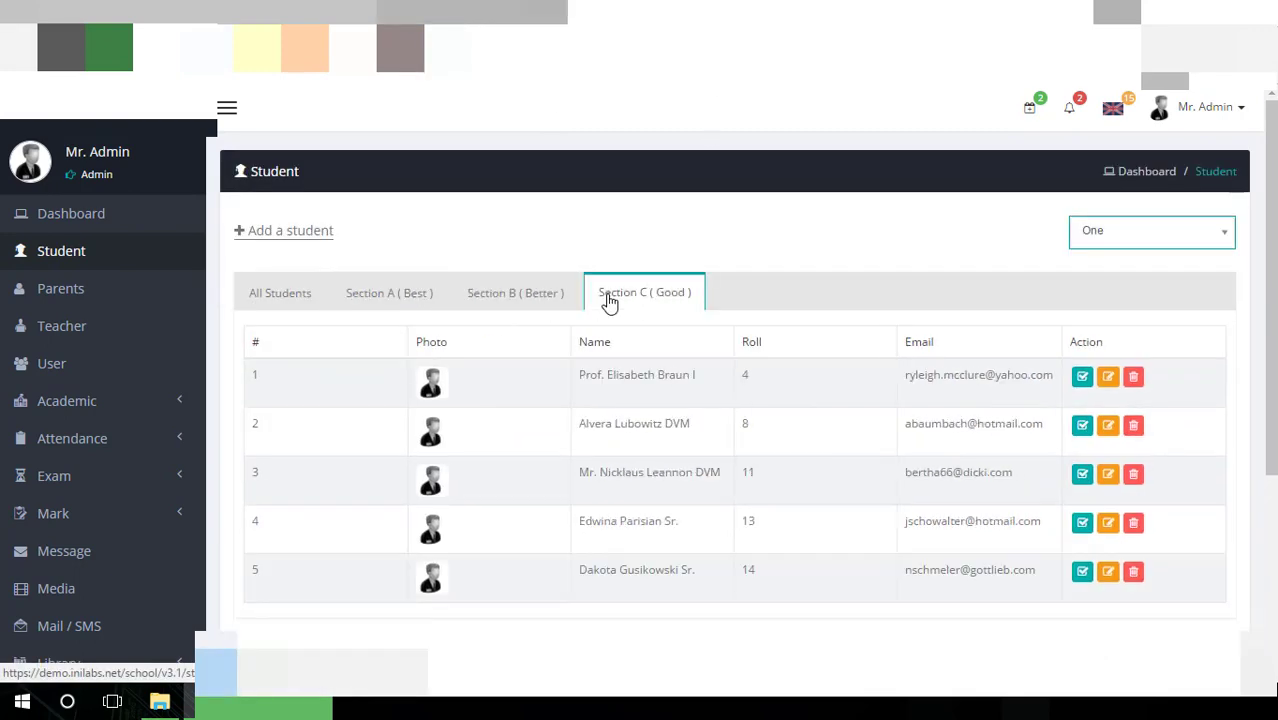
{"action": "scroll", "coordinate": [609, 300], "scroll_direction": "down", "scroll_amount": 3}
{"action": "scroll", "coordinate": [600, 295], "scroll_direction": "up", "scroll_amount": 3}
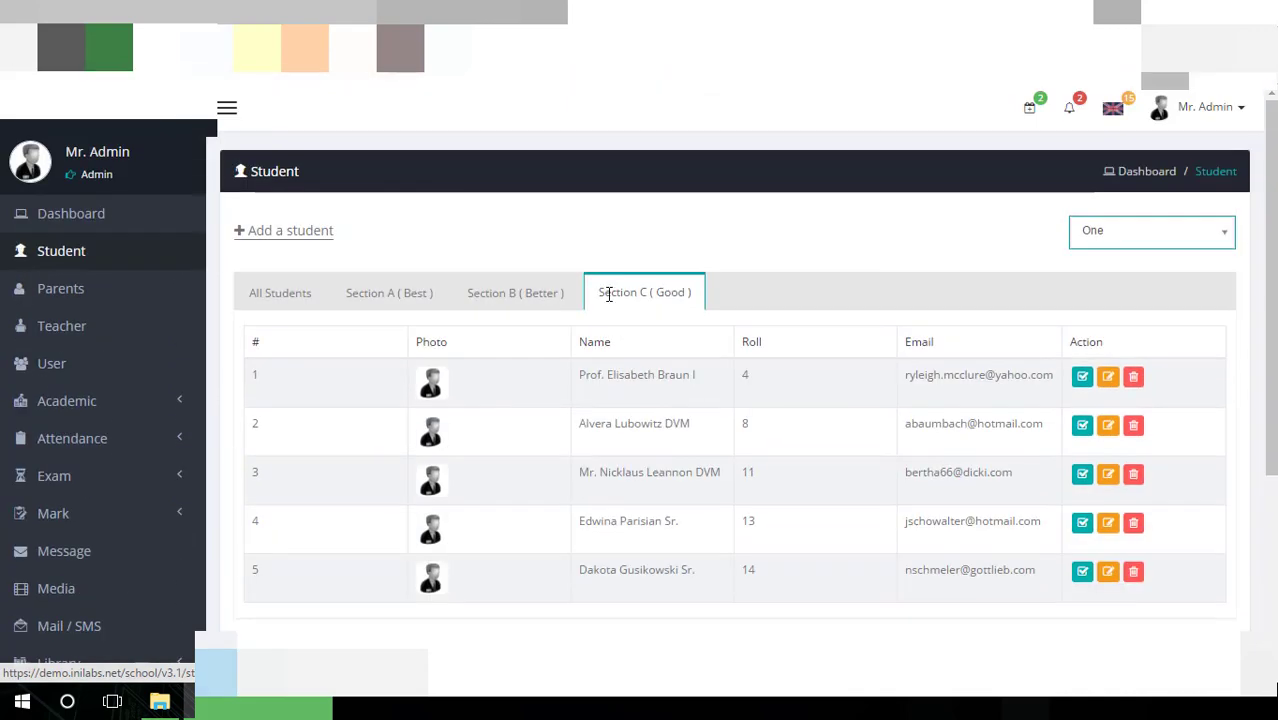
Open the Add Student form, browse the guardian dropdown without choosing, then use guardian Quick Add
{"action": "left_click", "coordinate": [305, 231]}
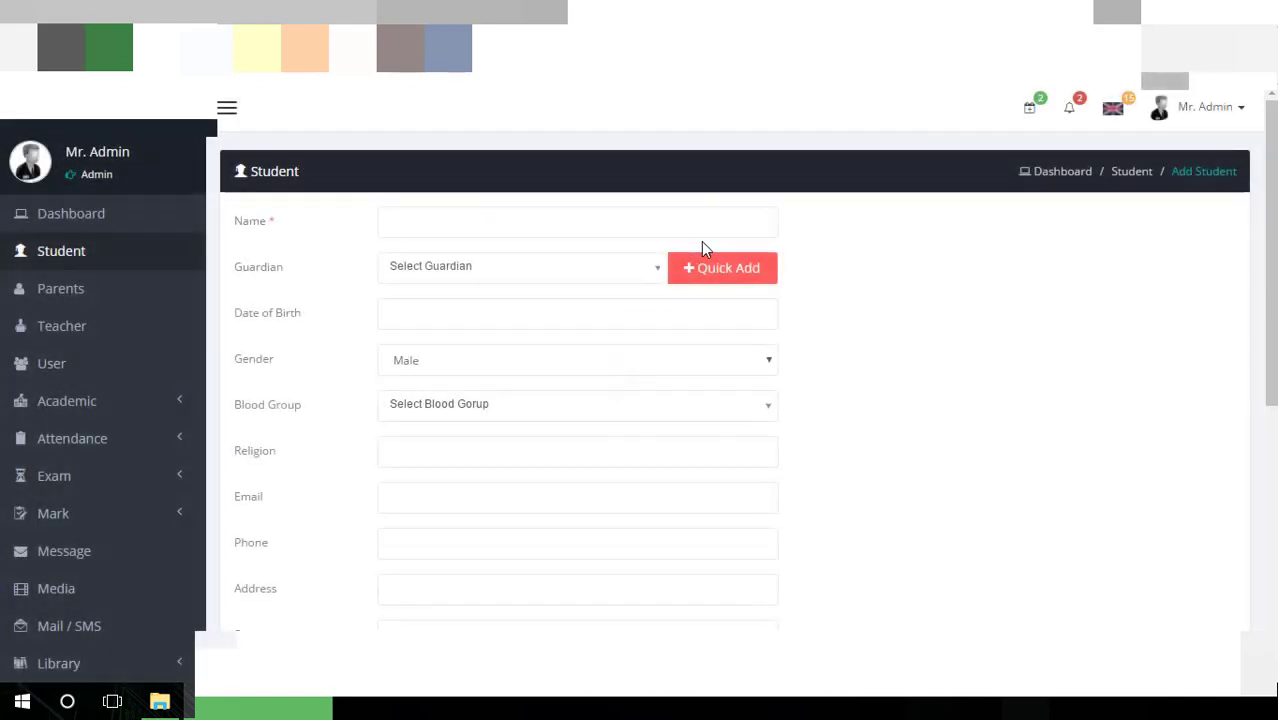
{"action": "left_click", "coordinate": [508, 228]}
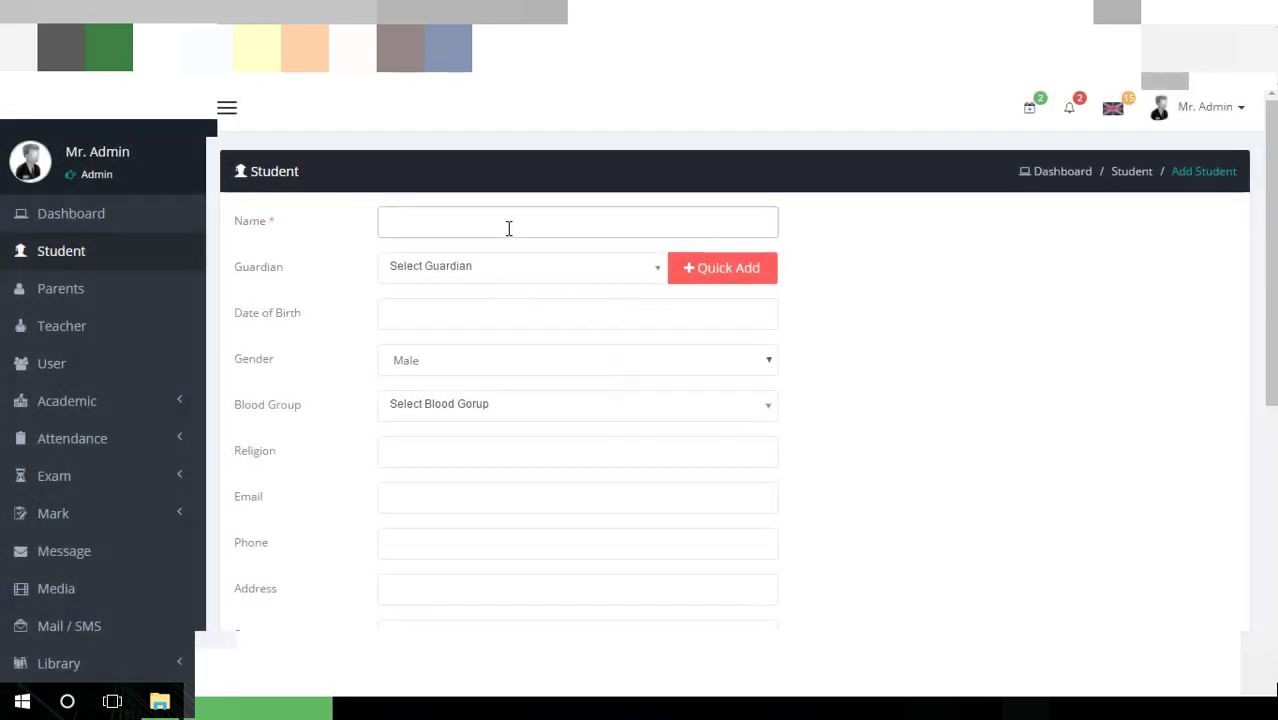
{"action": "left_click", "coordinate": [509, 272]}
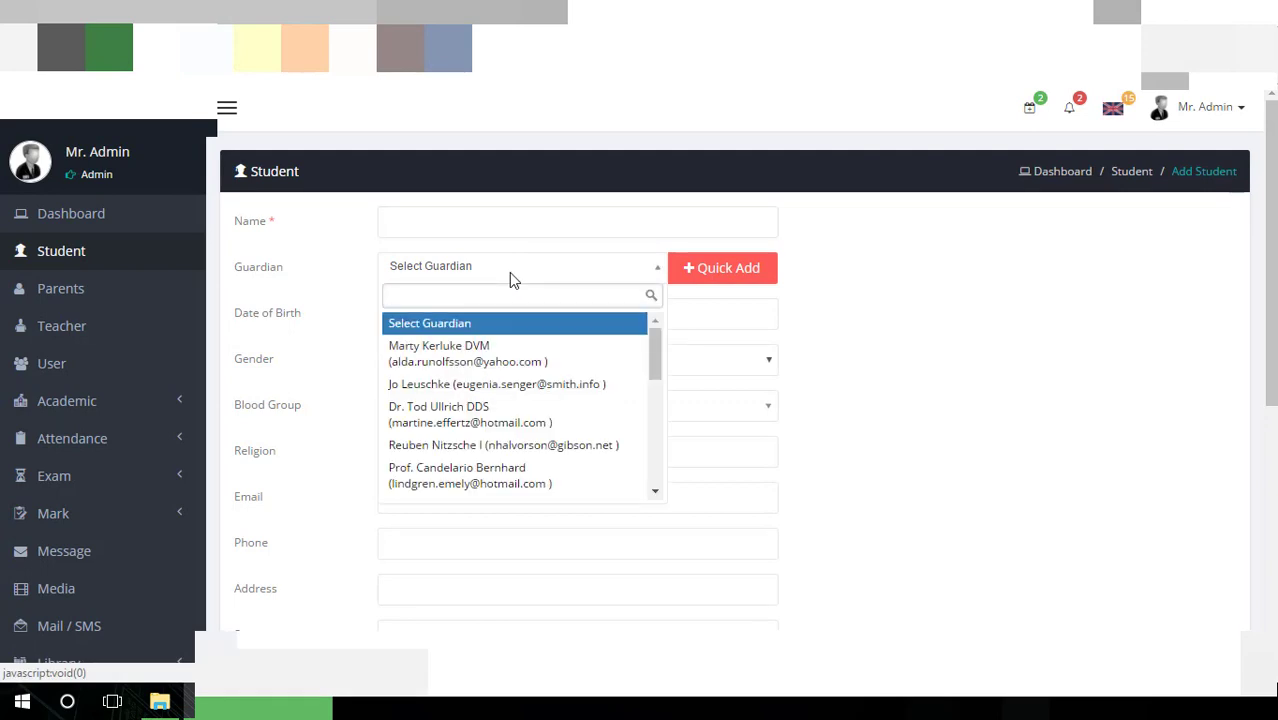
{"action": "left_click", "coordinate": [510, 279]}
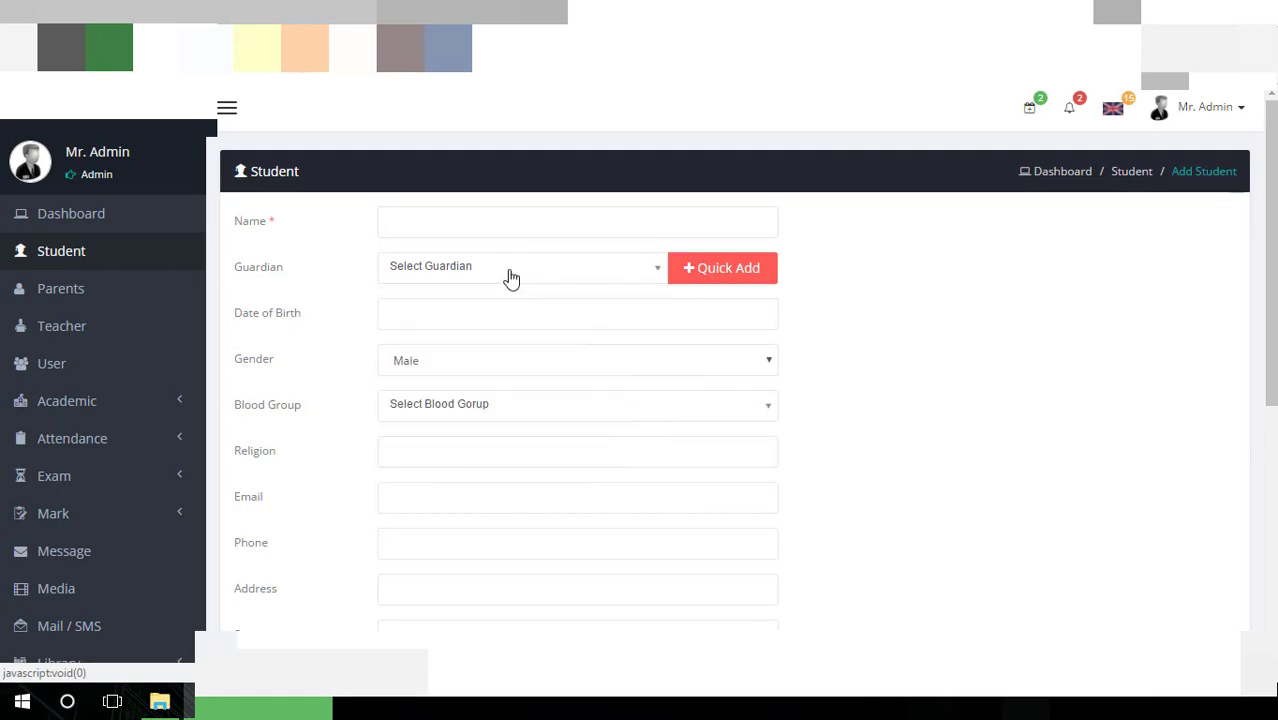
{"action": "left_click", "coordinate": [511, 278]}
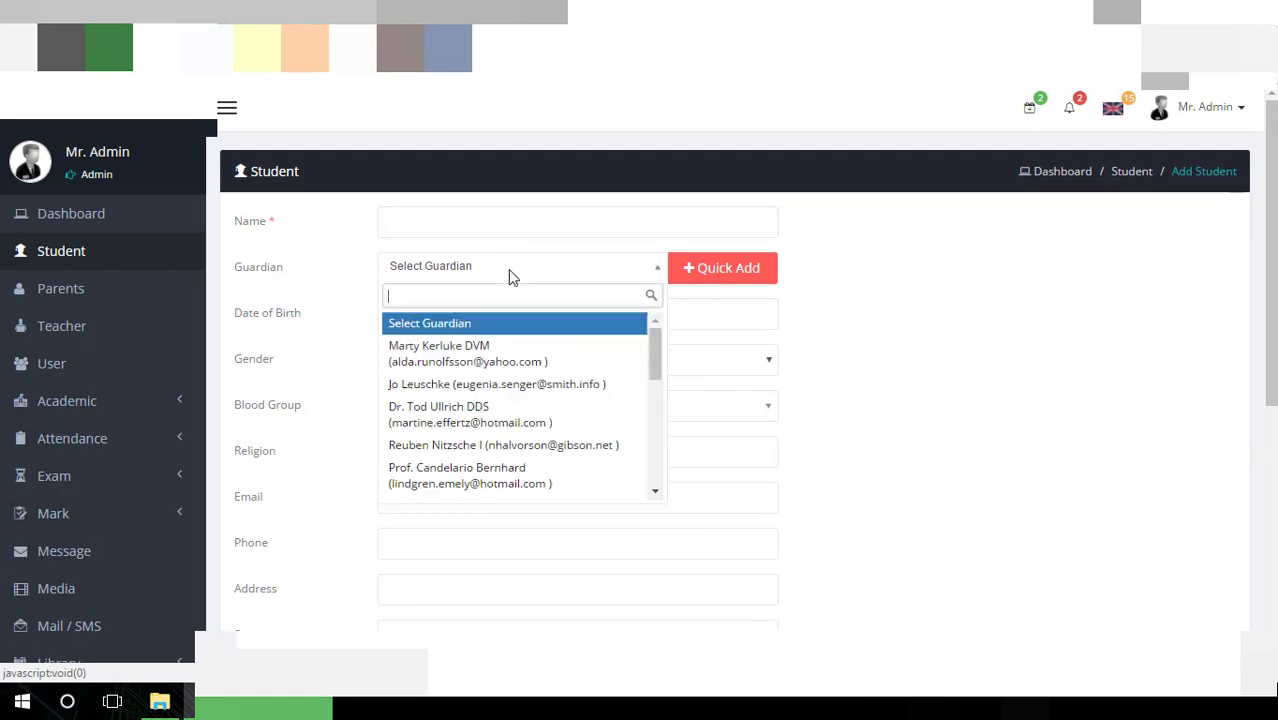
{"action": "left_click", "coordinate": [836, 282]}
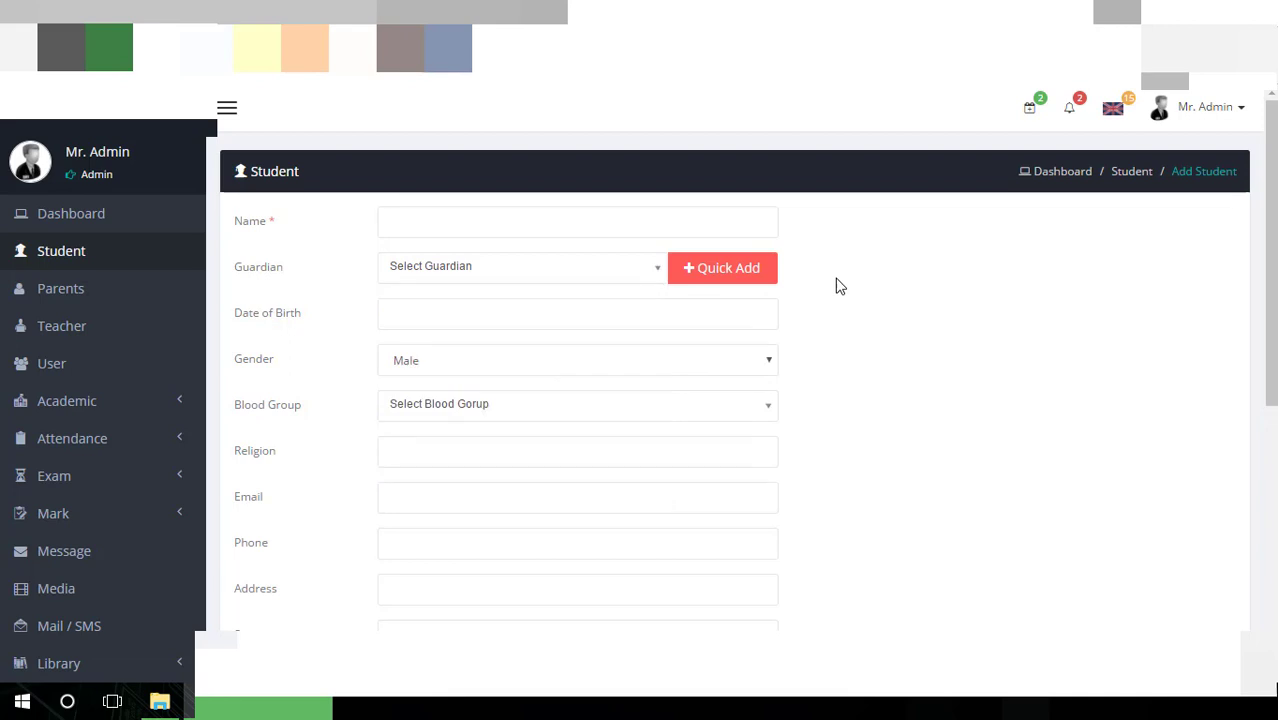
{"action": "left_click", "coordinate": [428, 277]}
{"action": "scroll", "coordinate": [410, 320], "scroll_direction": "down", "scroll_amount": 5}
{"action": "scroll", "coordinate": [440, 330], "scroll_direction": "up", "scroll_amount": 5}
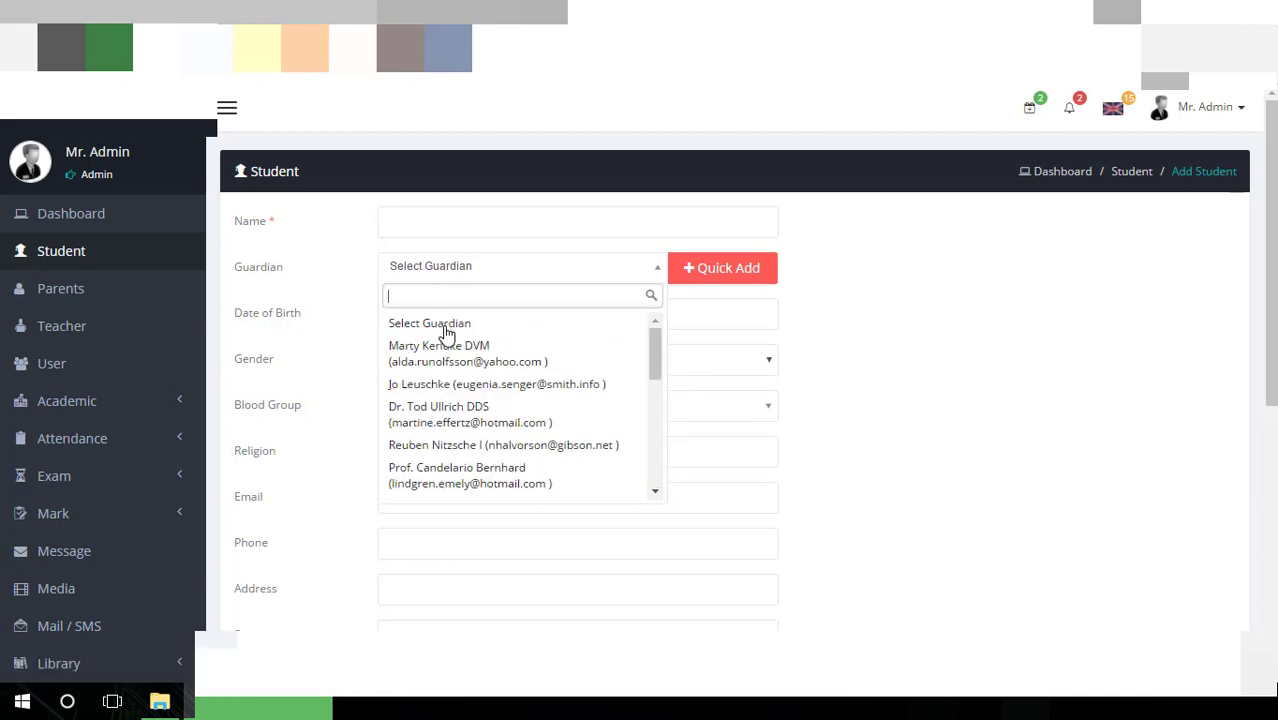
{"action": "left_click", "coordinate": [938, 326]}
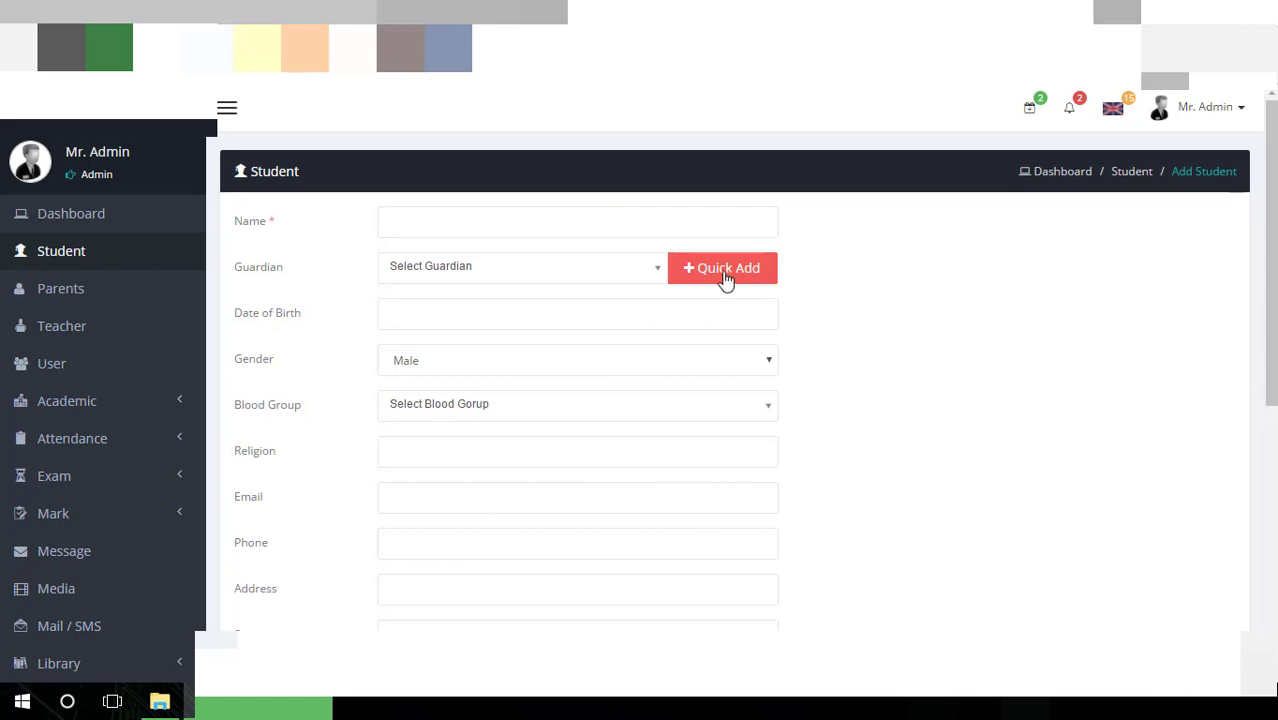
{"action": "left_click", "coordinate": [553, 271]}
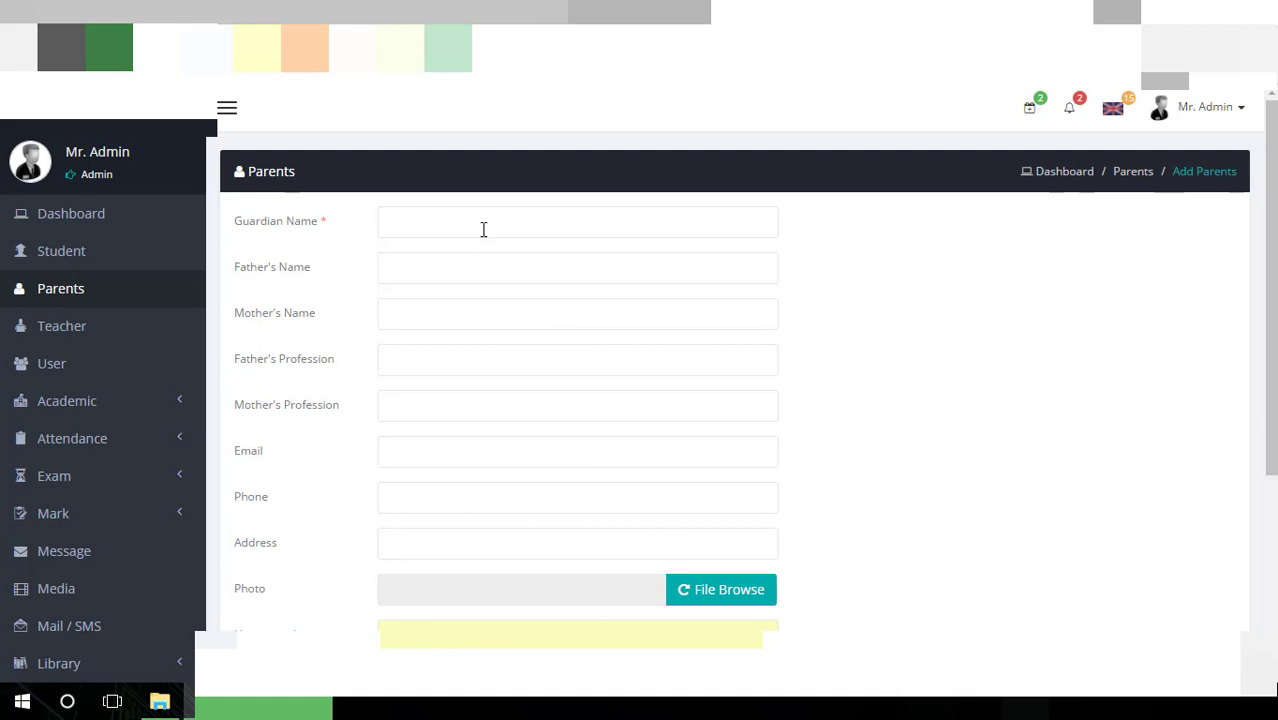
Step through the guardian name, father's name, father's profession and mother's profession fields
{"action": "left_click", "coordinate": [483, 229]}
{"action": "left_click", "coordinate": [459, 268]}
{"action": "scroll", "coordinate": [460, 268], "scroll_direction": "down", "scroll_amount": 1}
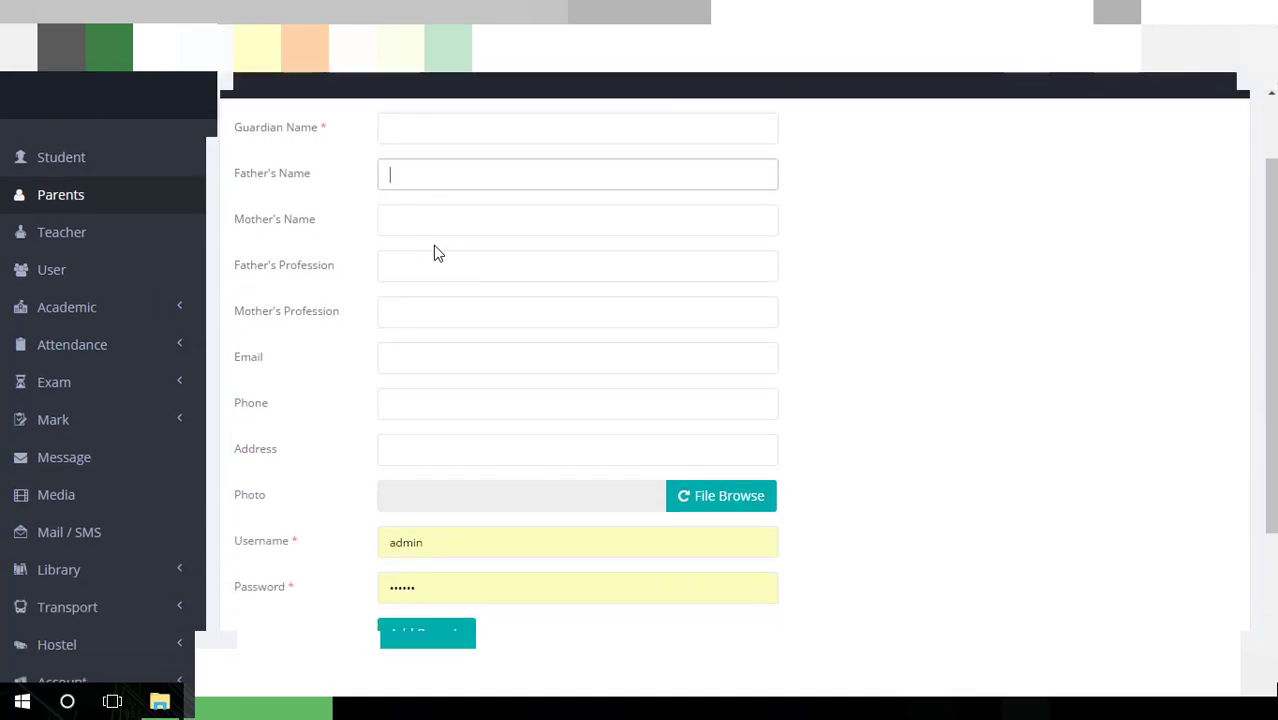
{"action": "left_click", "coordinate": [435, 255]}
{"action": "scroll", "coordinate": [435, 255], "scroll_direction": "down", "scroll_amount": 1}
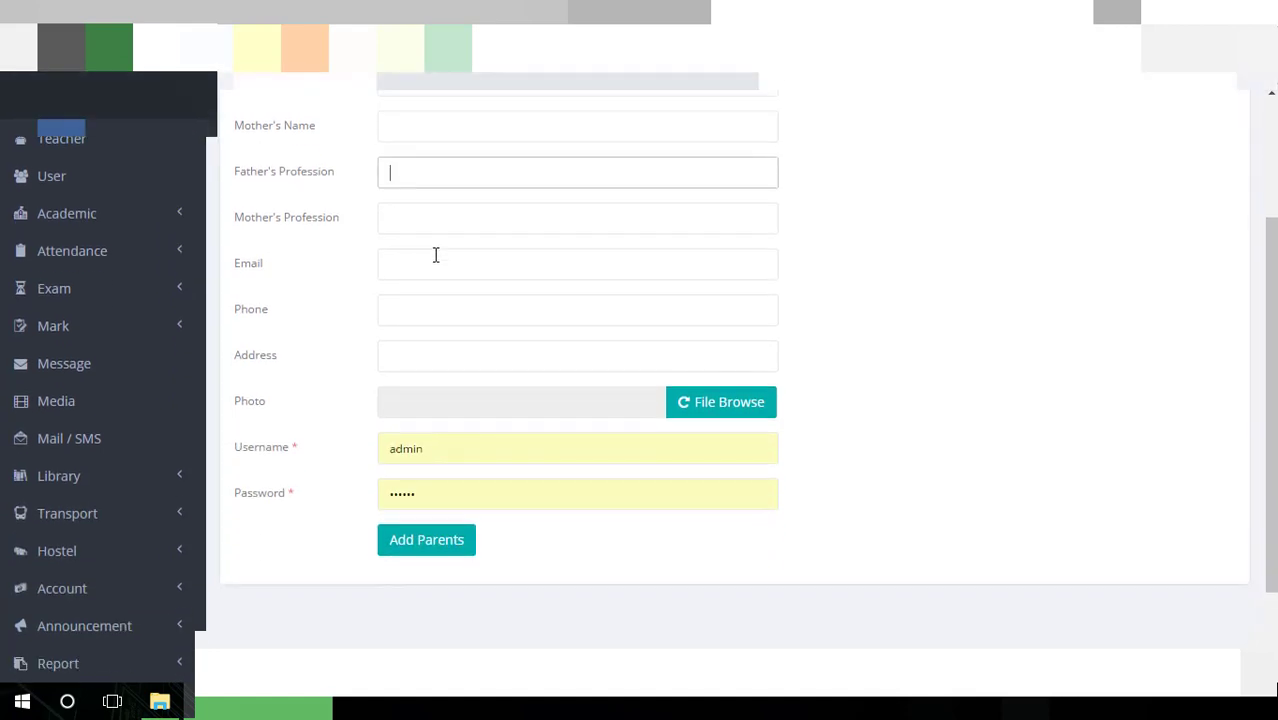
{"action": "left_click", "coordinate": [419, 227]}
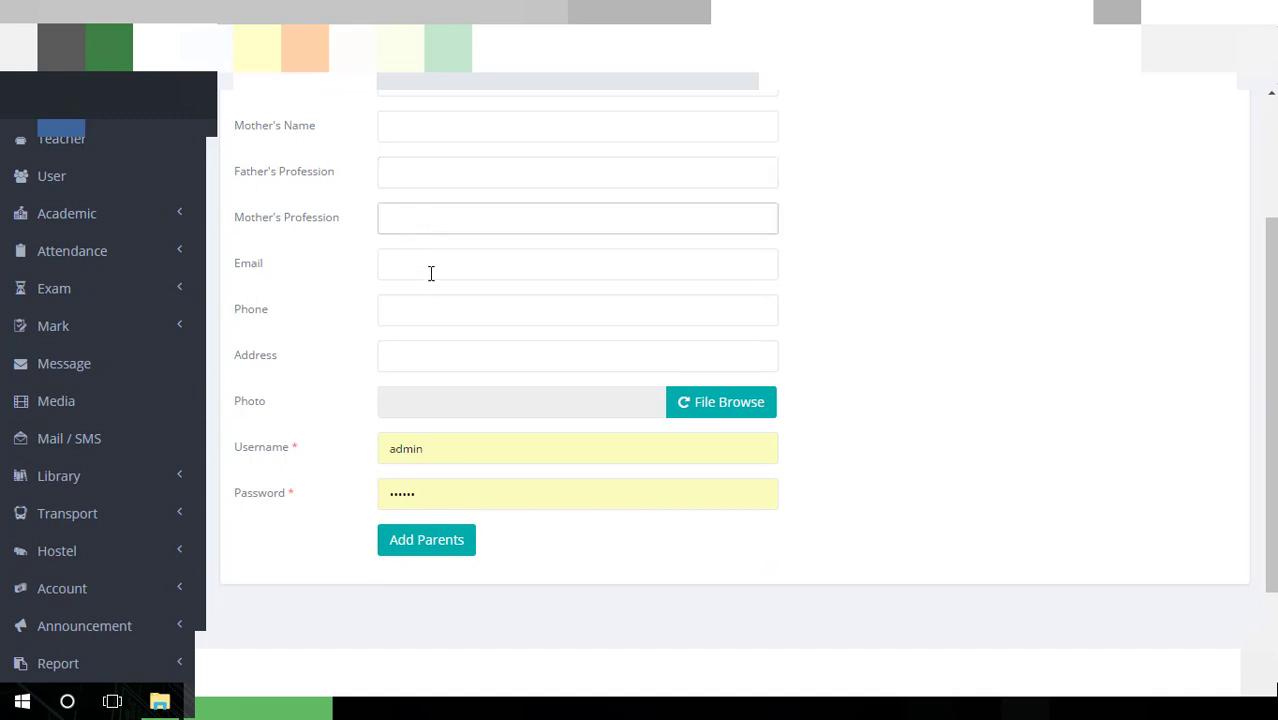
{"action": "scroll", "coordinate": [440, 324], "scroll_direction": "down", "scroll_amount": 1}
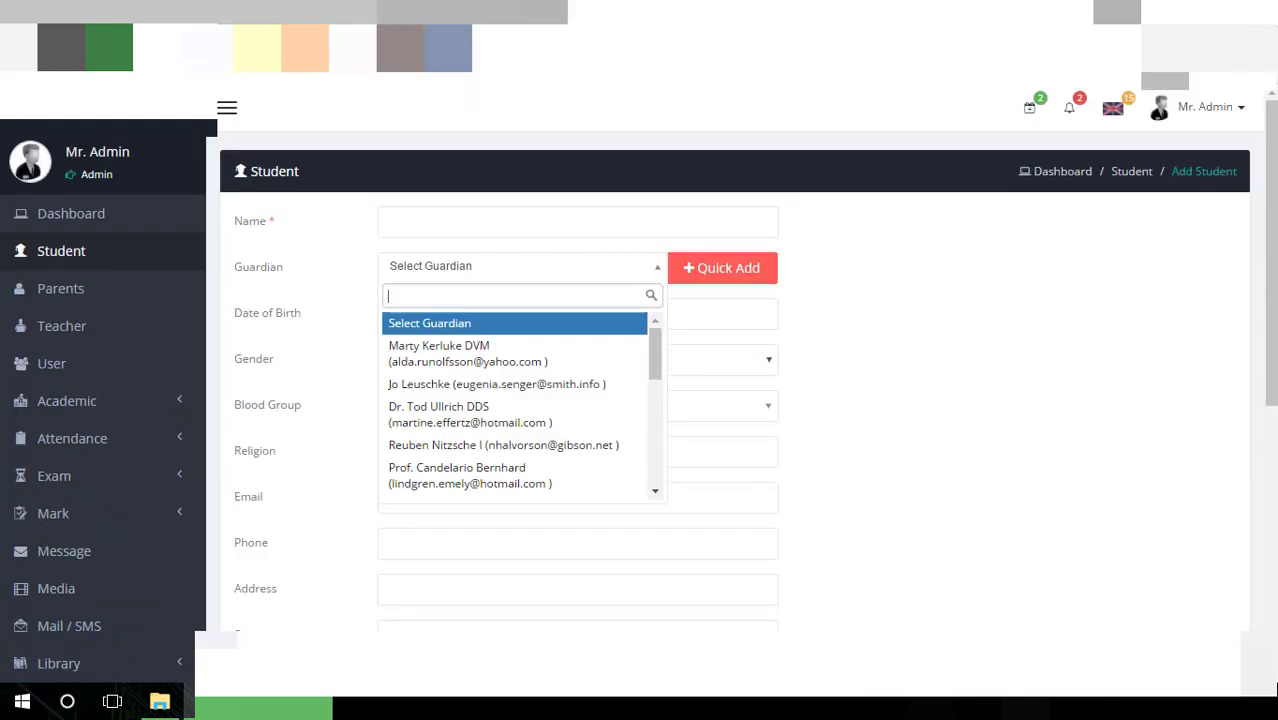
Go through the student form's blood group, email, phone, address, state and country fields
{"action": "scroll", "coordinate": [828, 285], "scroll_direction": "down", "scroll_amount": 2}
{"action": "left_click", "coordinate": [926, 258]}
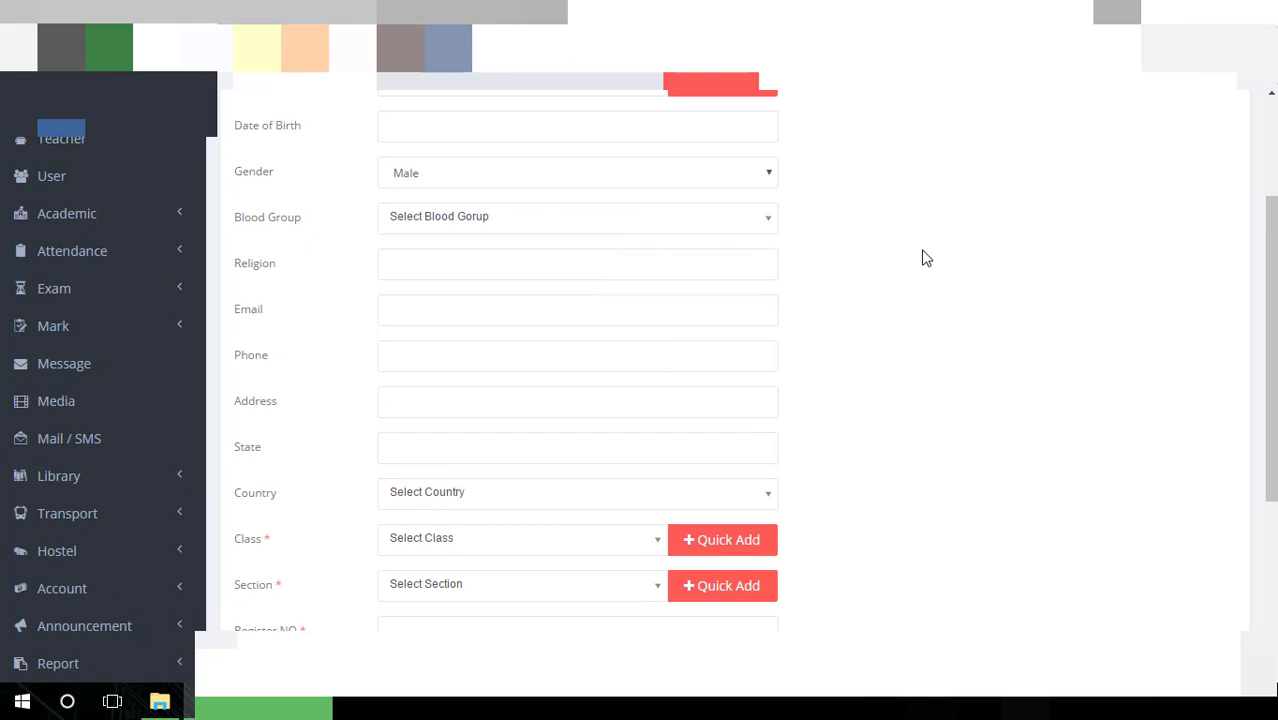
{"action": "left_click", "coordinate": [509, 216]}
{"action": "left_click", "coordinate": [904, 300]}
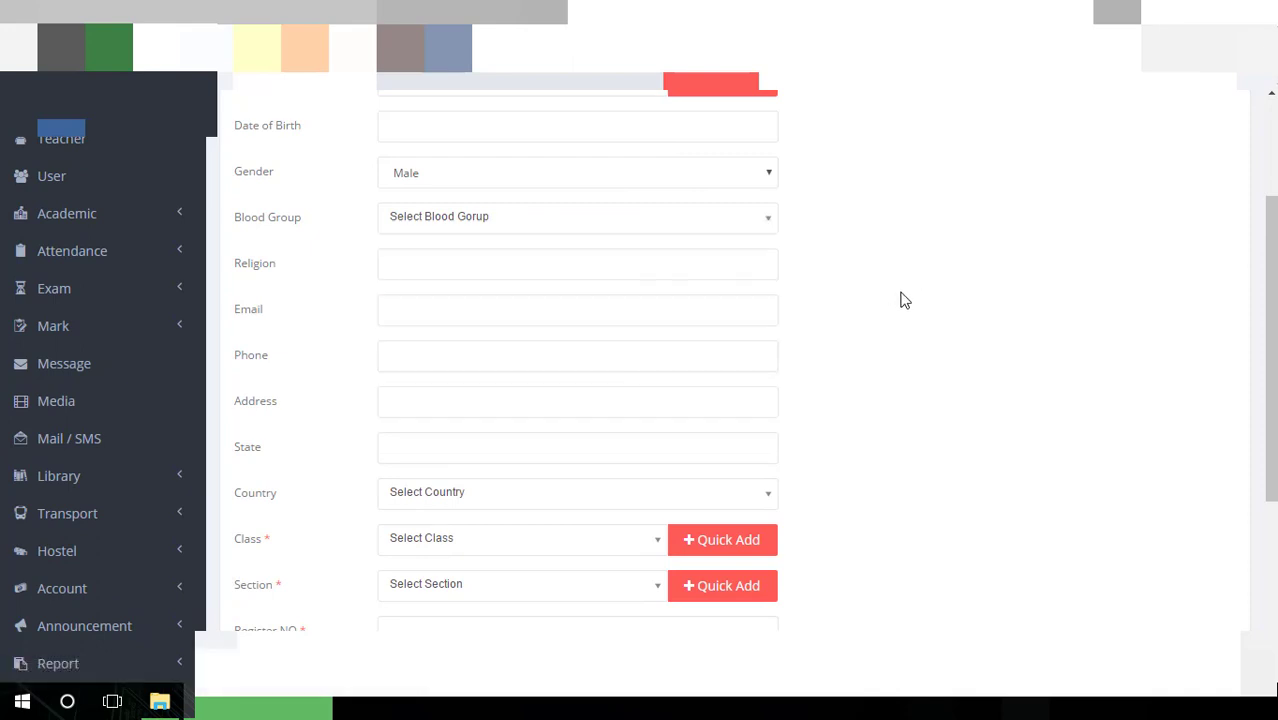
{"action": "left_click", "coordinate": [467, 311]}
{"action": "left_click", "coordinate": [459, 351]}
{"action": "scroll", "coordinate": [459, 351], "scroll_direction": "down", "scroll_amount": 2}
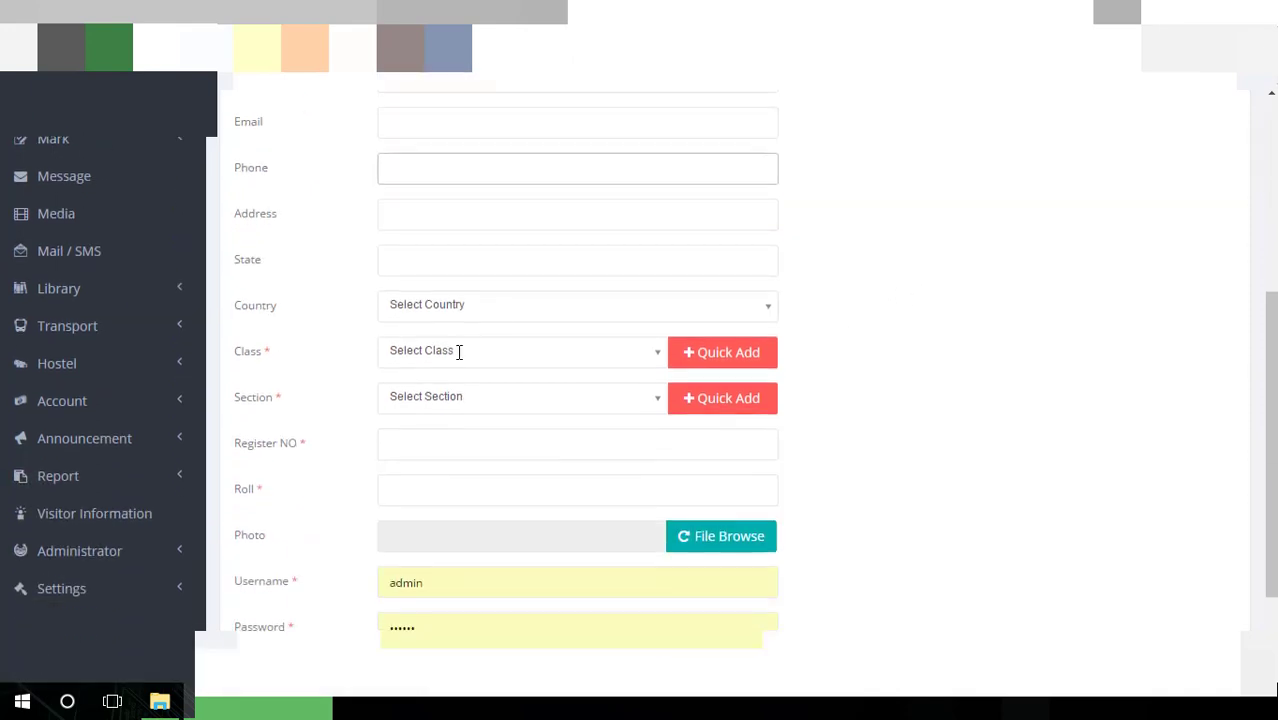
{"action": "left_click", "coordinate": [477, 226]}
{"action": "left_click", "coordinate": [474, 251]}
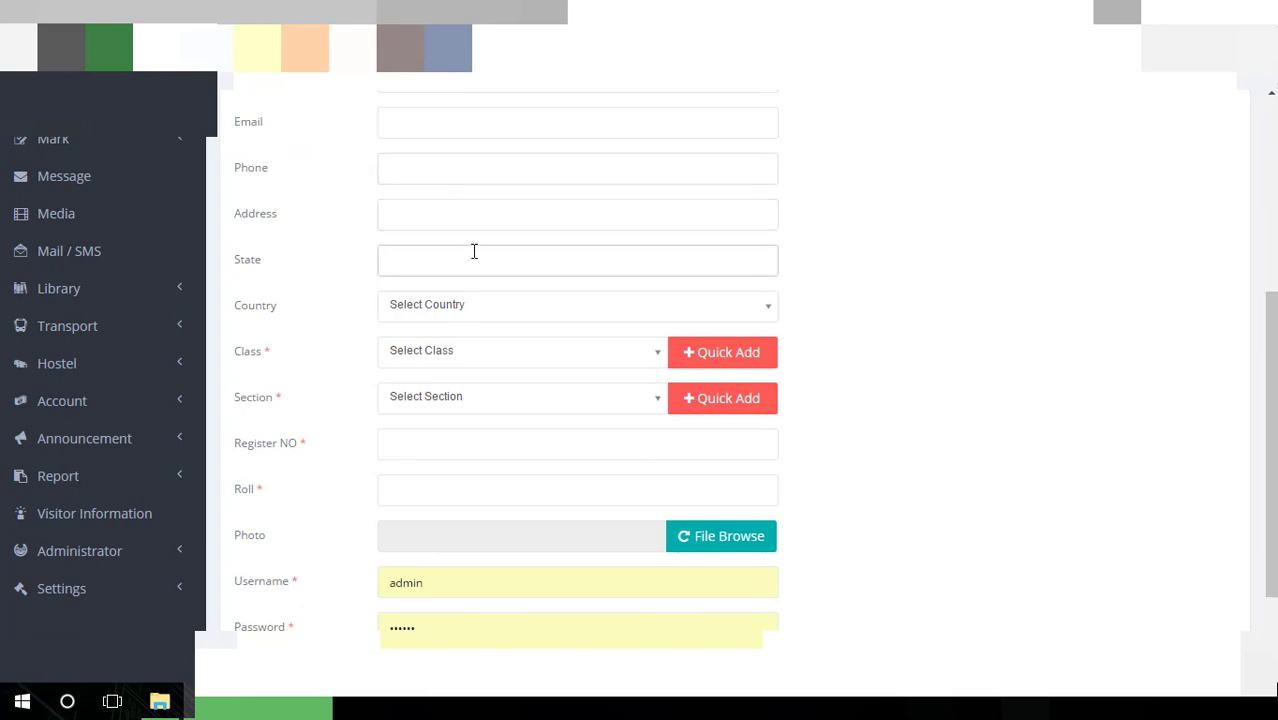
{"action": "left_click", "coordinate": [508, 306]}
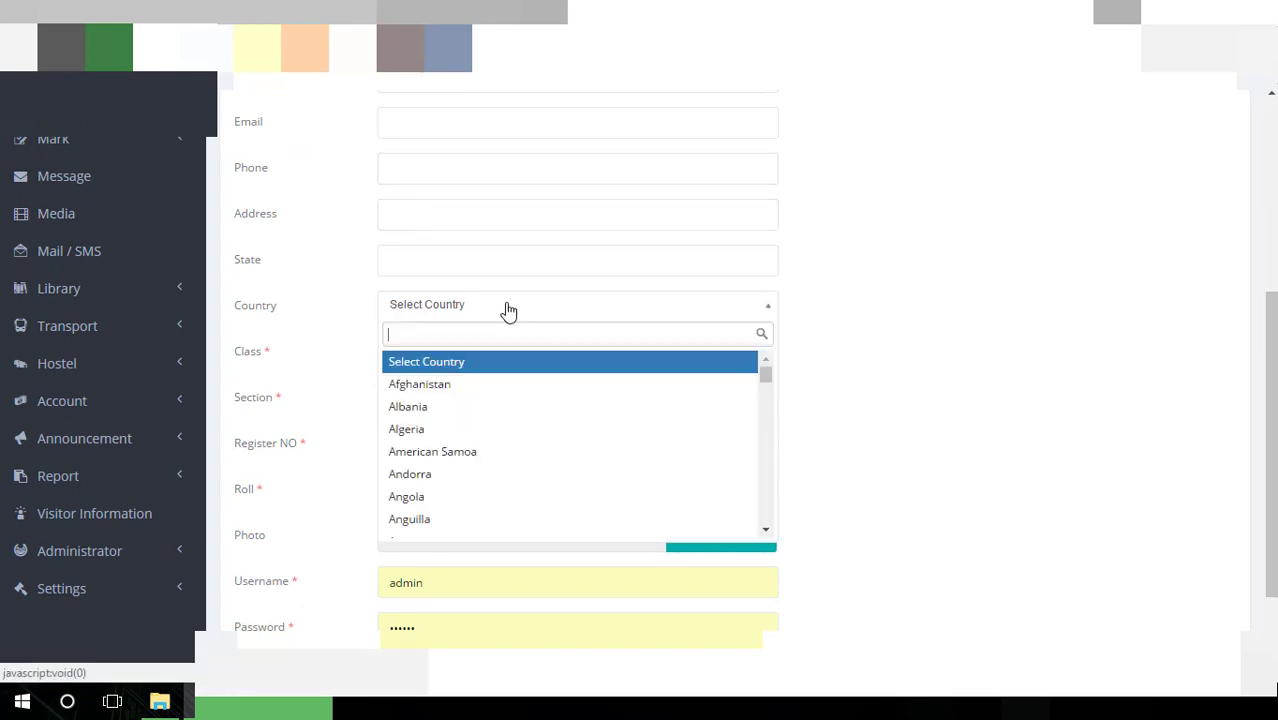
{"action": "left_click", "coordinate": [553, 316]}
{"action": "scroll", "coordinate": [1044, 328], "scroll_direction": "down", "scroll_amount": 2}
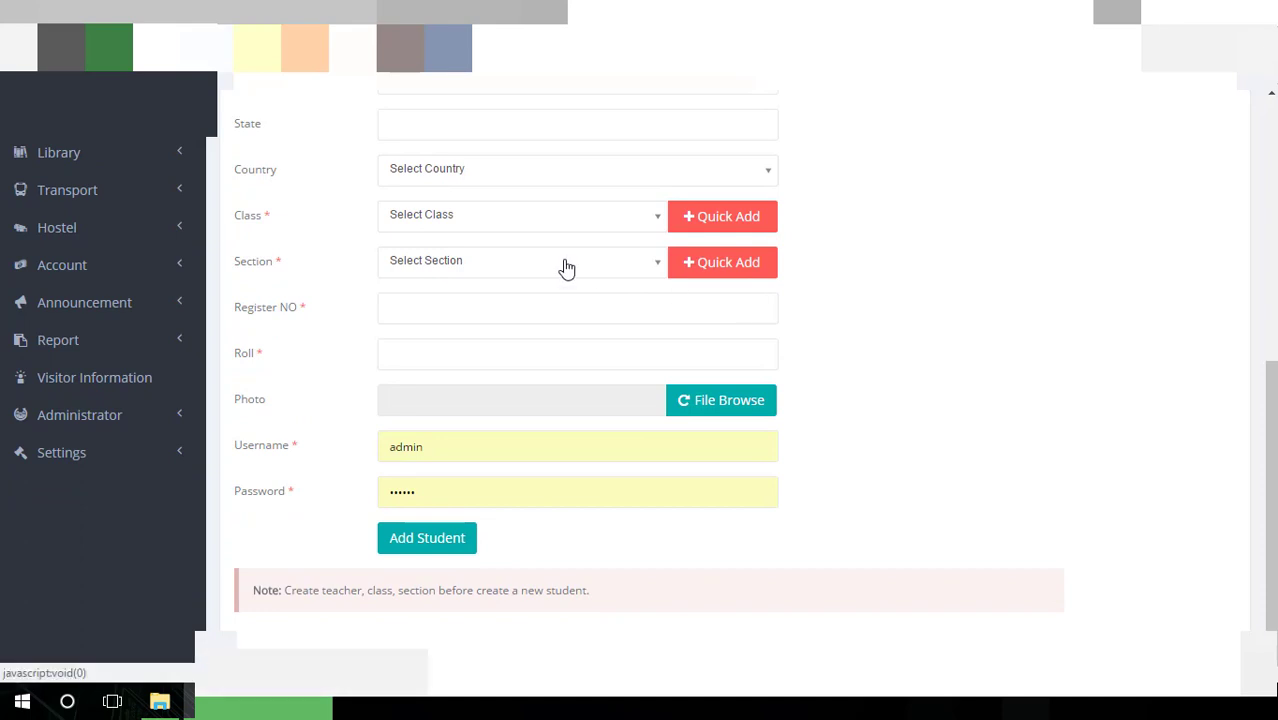
Check the class and empty section lists, then use Quick Add to create a new section
{"action": "left_click", "coordinate": [557, 216]}
{"action": "left_click", "coordinate": [557, 216]}
{"action": "left_click", "coordinate": [539, 257]}
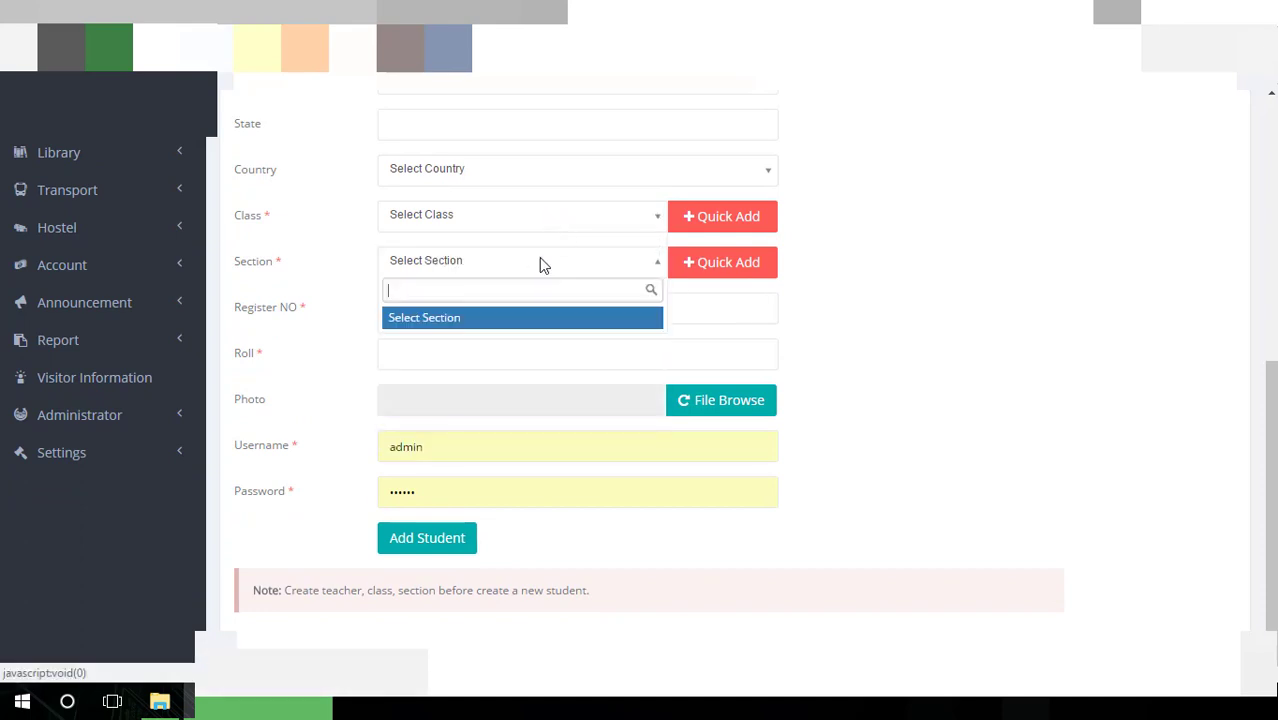
{"action": "left_click", "coordinate": [539, 257]}
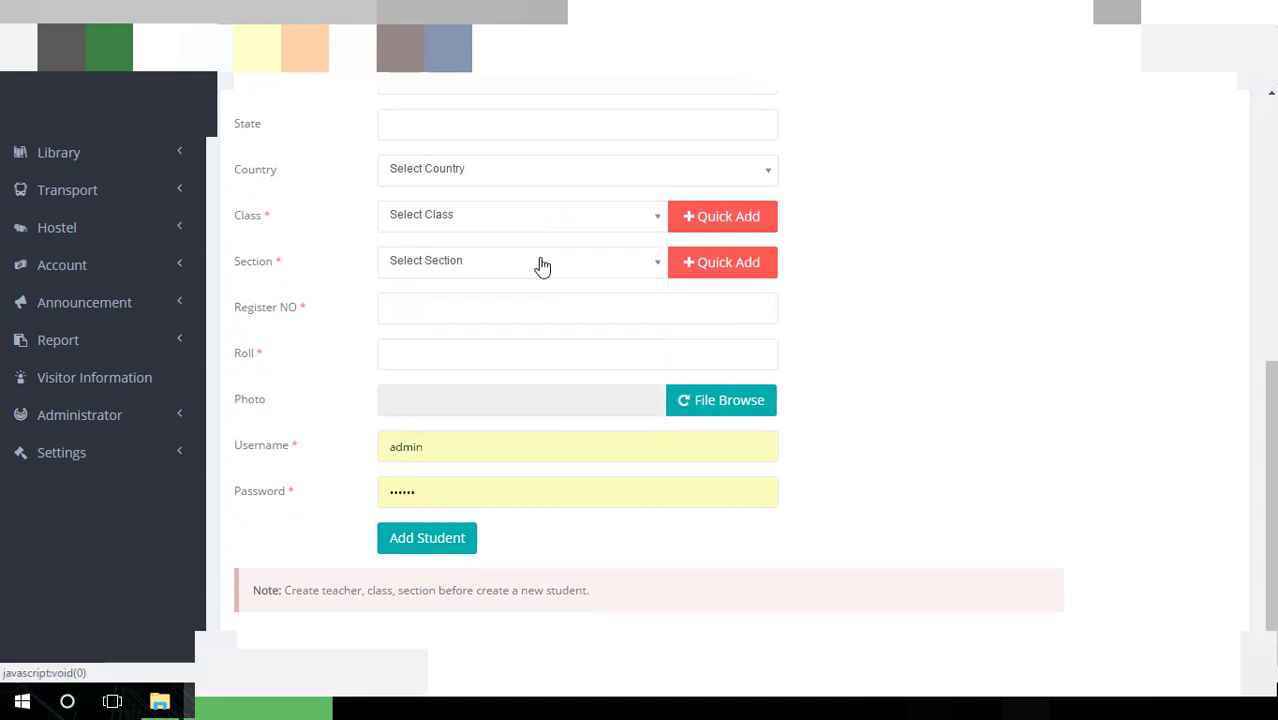
{"action": "left_click", "coordinate": [487, 282]}
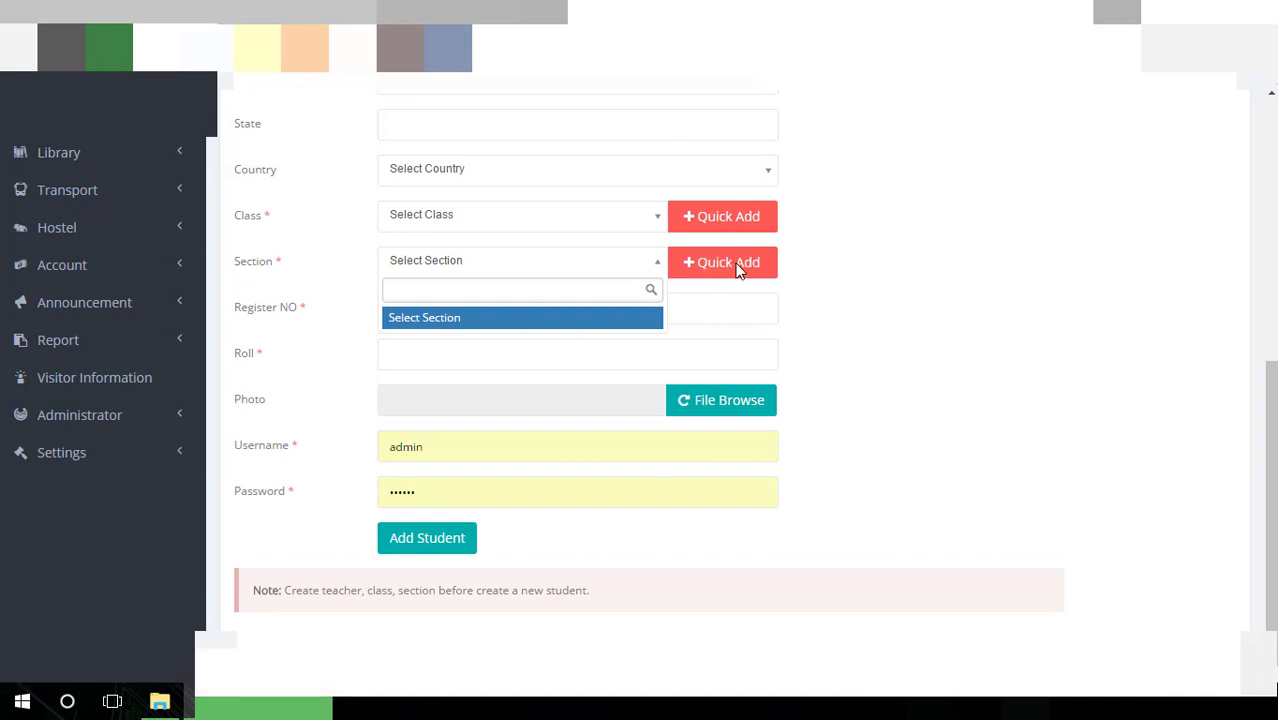
{"action": "left_click", "coordinate": [884, 278]}
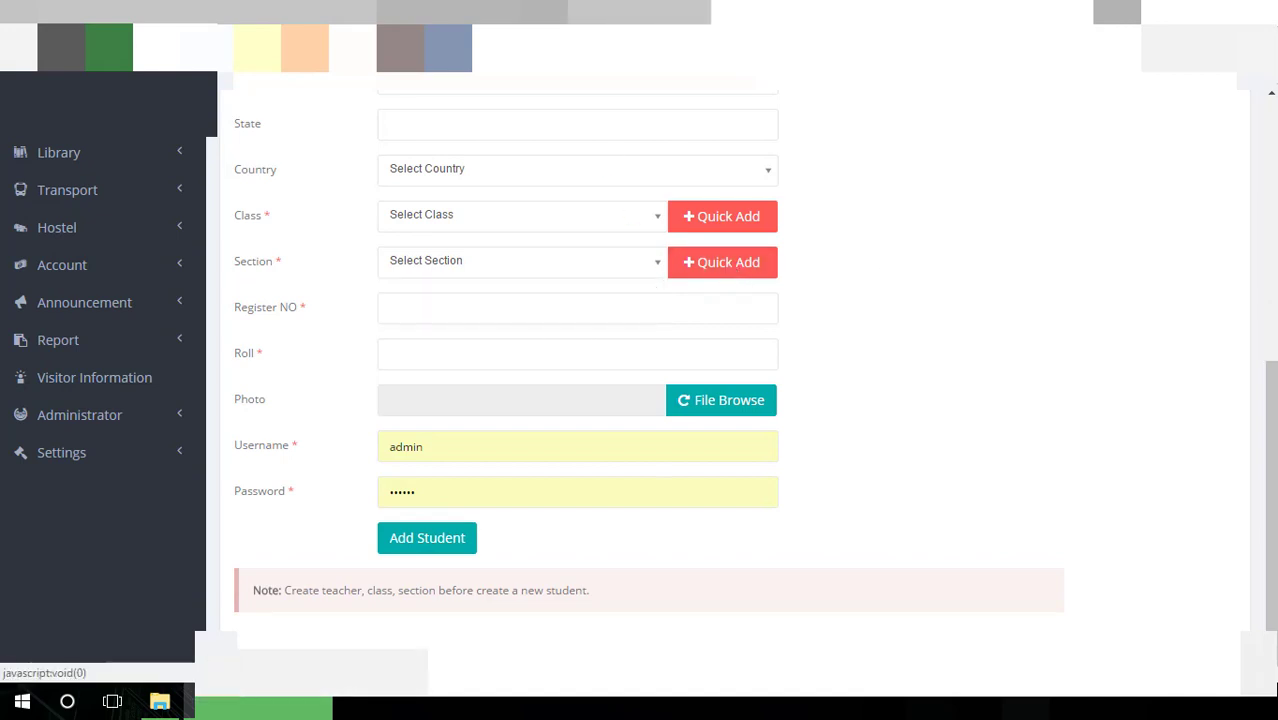
{"action": "left_click", "coordinate": [722, 262]}
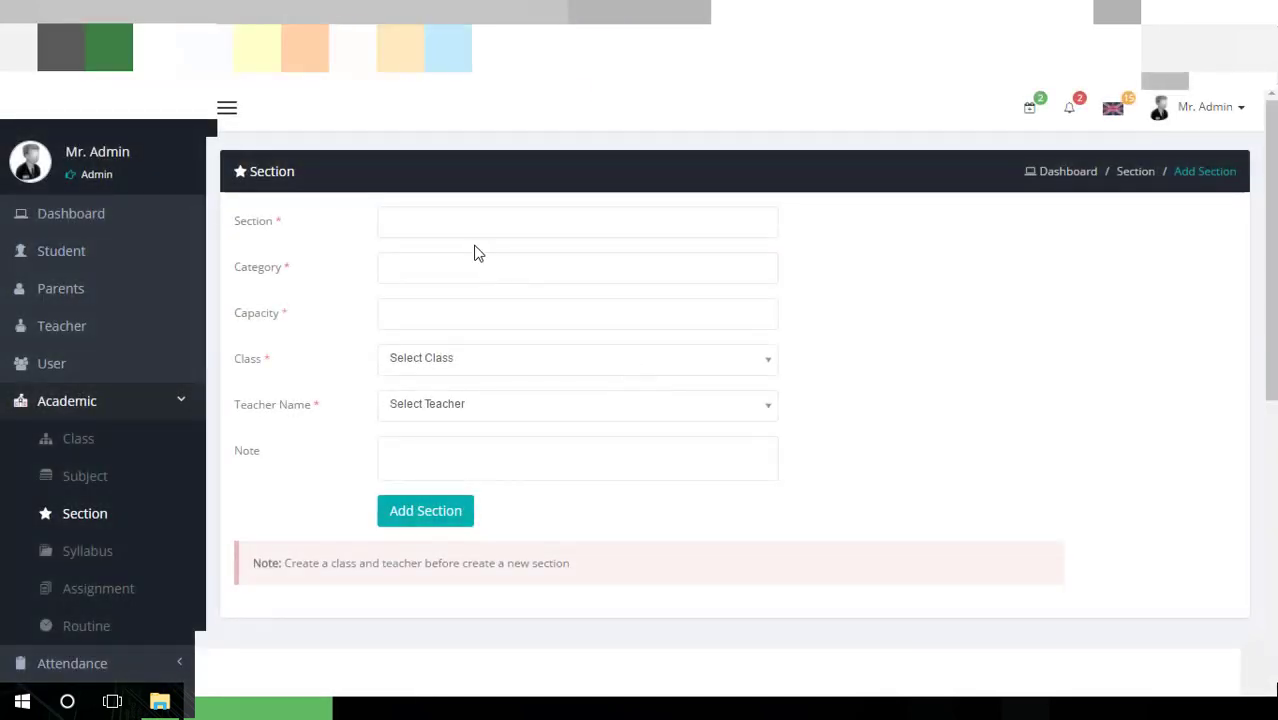
Step through the section Category, Capacity, class, teacher and Note fields without entering values
{"action": "left_click", "coordinate": [465, 269]}
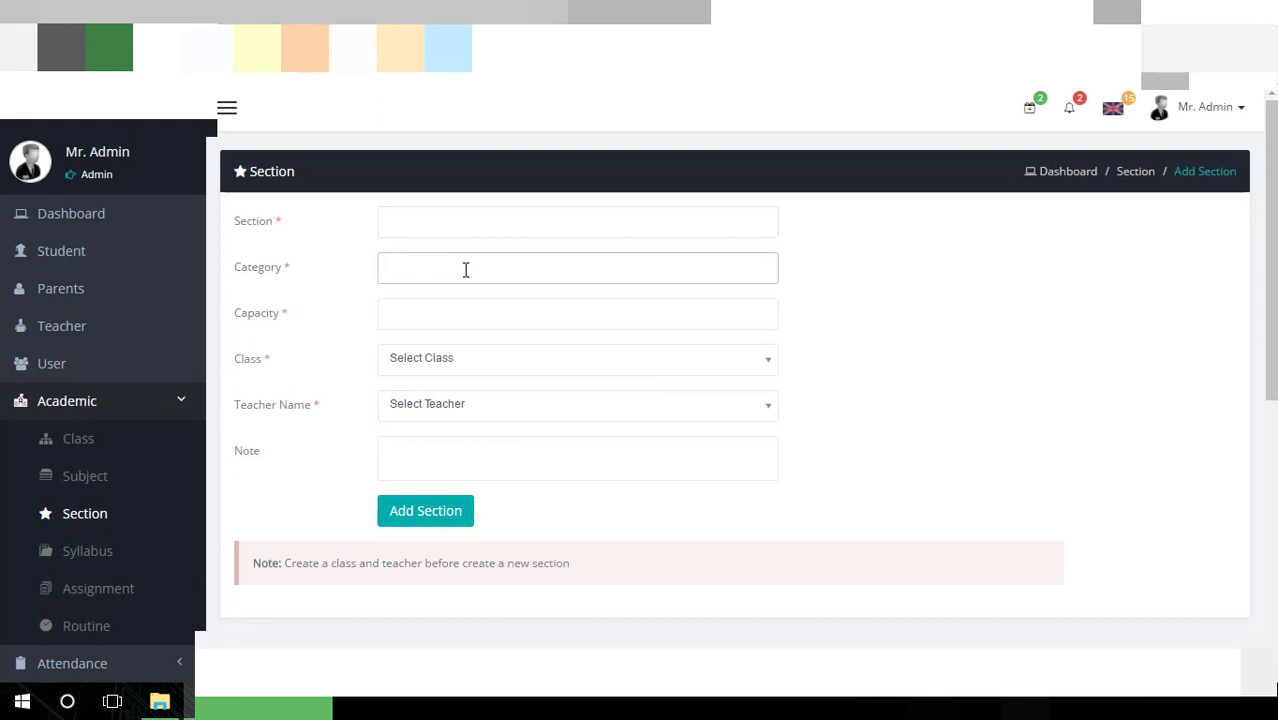
{"action": "left_click", "coordinate": [458, 309]}
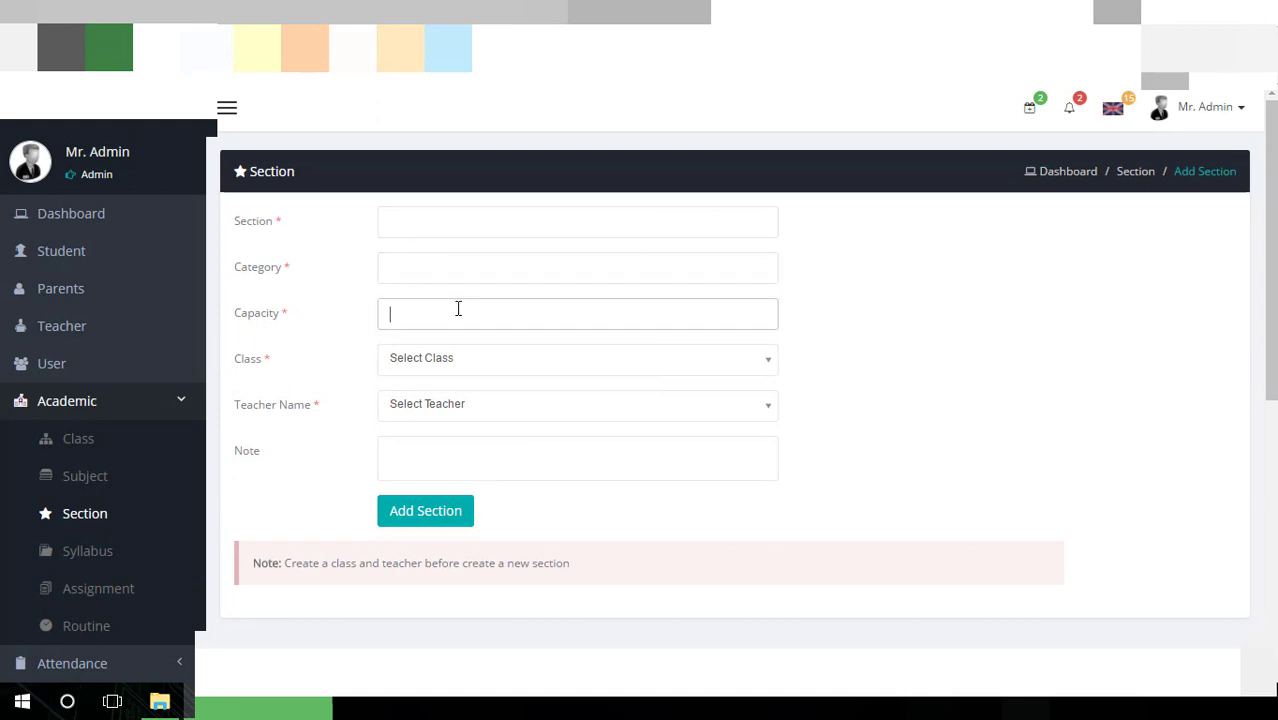
{"action": "left_click", "coordinate": [476, 360]}
{"action": "left_click", "coordinate": [474, 352]}
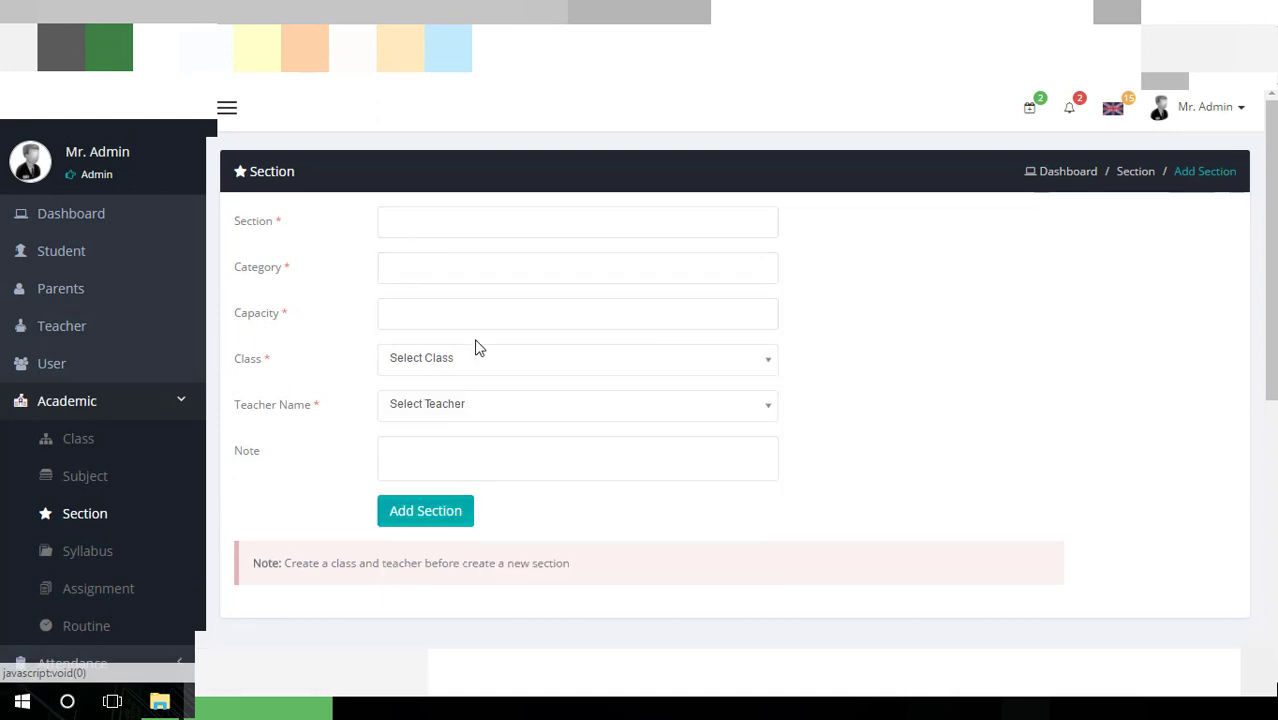
{"action": "left_click", "coordinate": [476, 412]}
{"action": "left_click", "coordinate": [866, 333]}
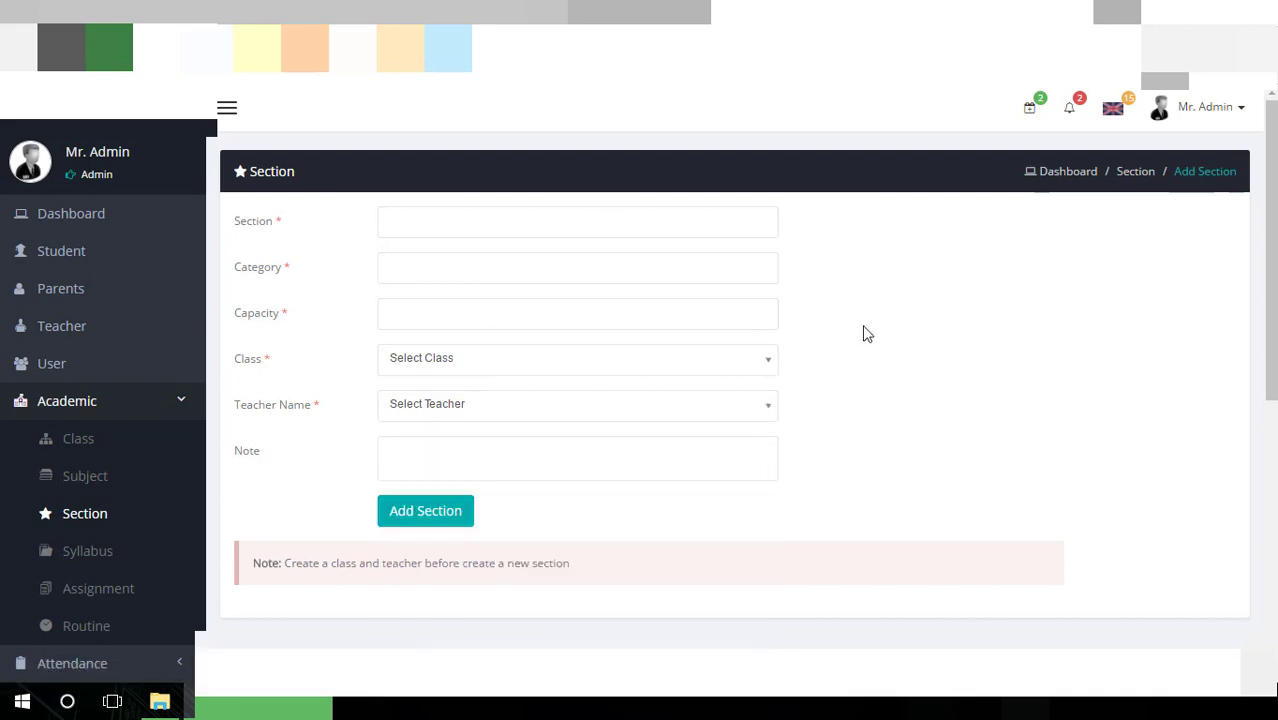
{"action": "scroll", "coordinate": [703, 315], "scroll_direction": "down", "scroll_amount": 2}
{"action": "left_click", "coordinate": [573, 282]}
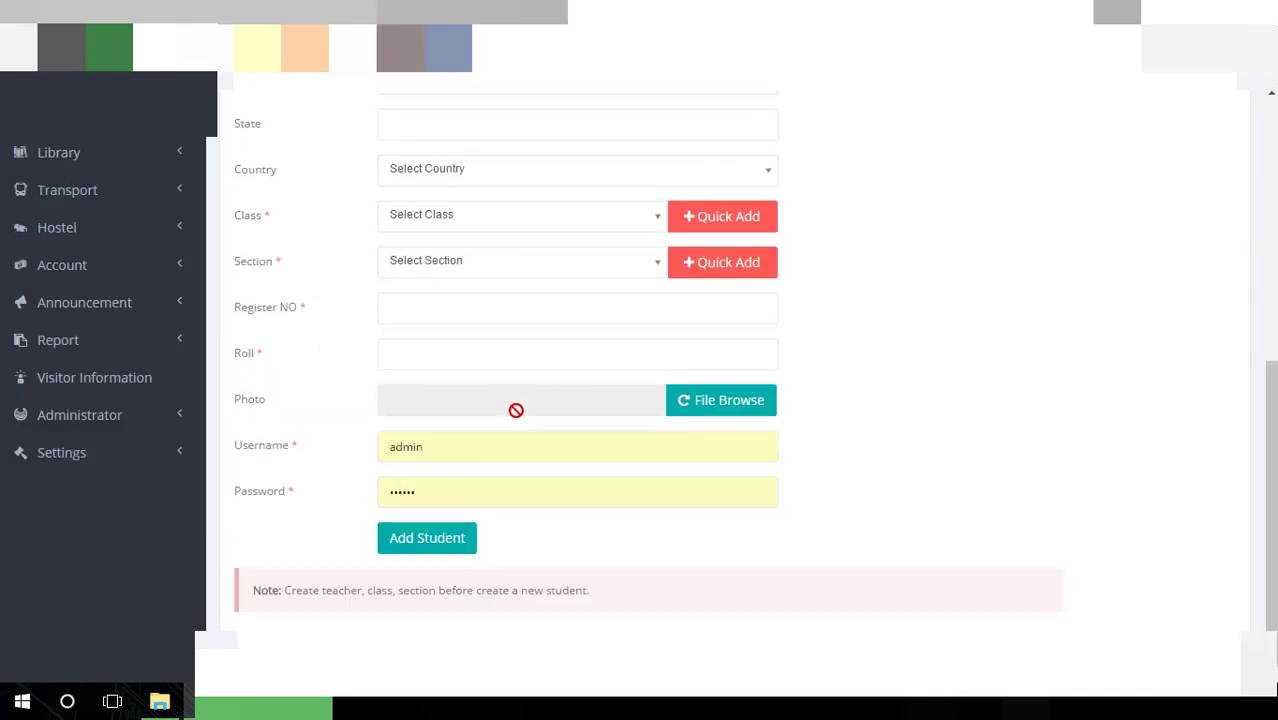
{"action": "left_click", "coordinate": [536, 449]}
{"action": "key", "text": "Escape"}
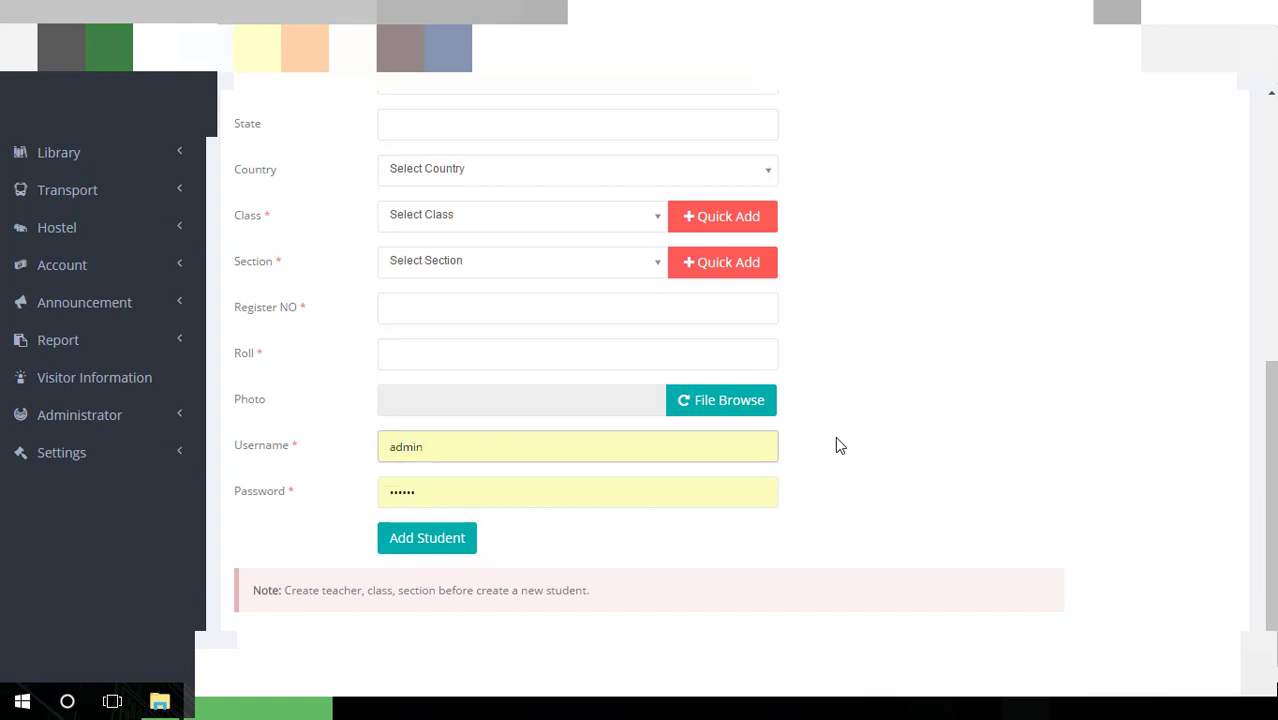
{"action": "left_click", "coordinate": [838, 444]}
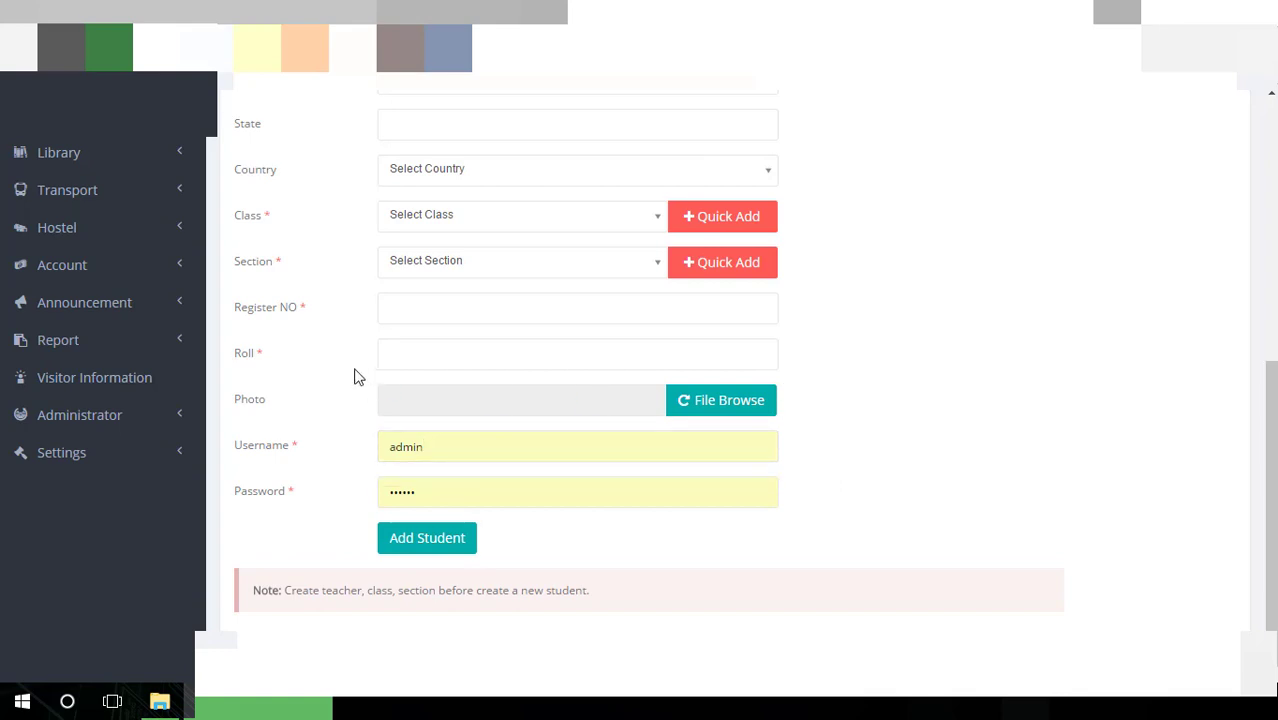
{"action": "left_click", "coordinate": [402, 341]}
{"action": "left_click", "coordinate": [430, 299]}
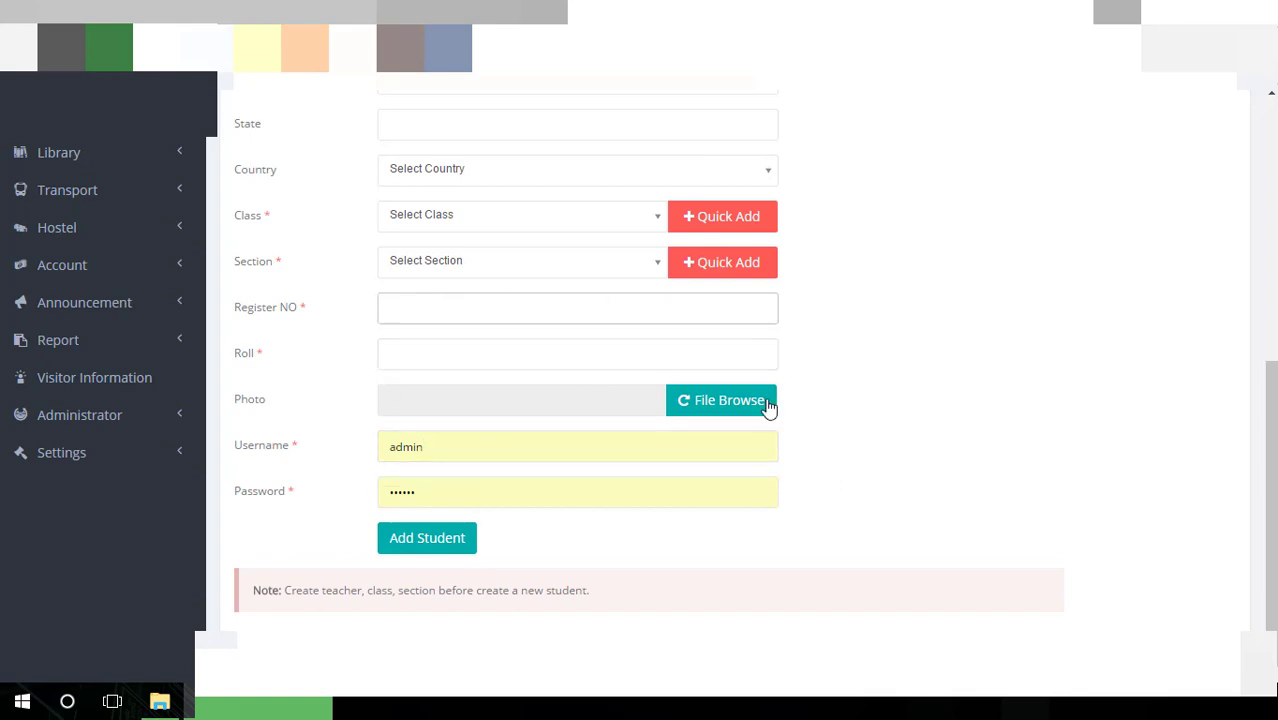
{"action": "scroll", "coordinate": [440, 575], "scroll_direction": "up", "scroll_amount": 2}
{"action": "scroll", "coordinate": [437, 565], "scroll_direction": "up", "scroll_amount": 5}
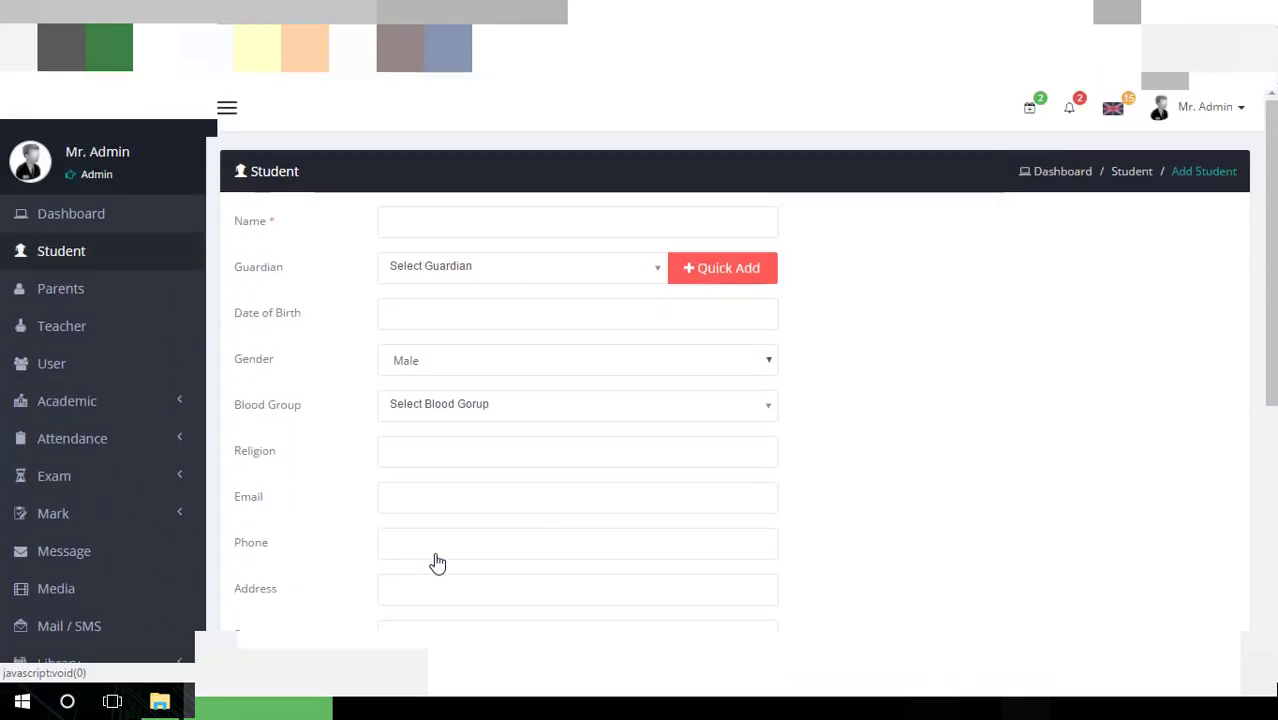
{"action": "left_click", "coordinate": [98, 297]}
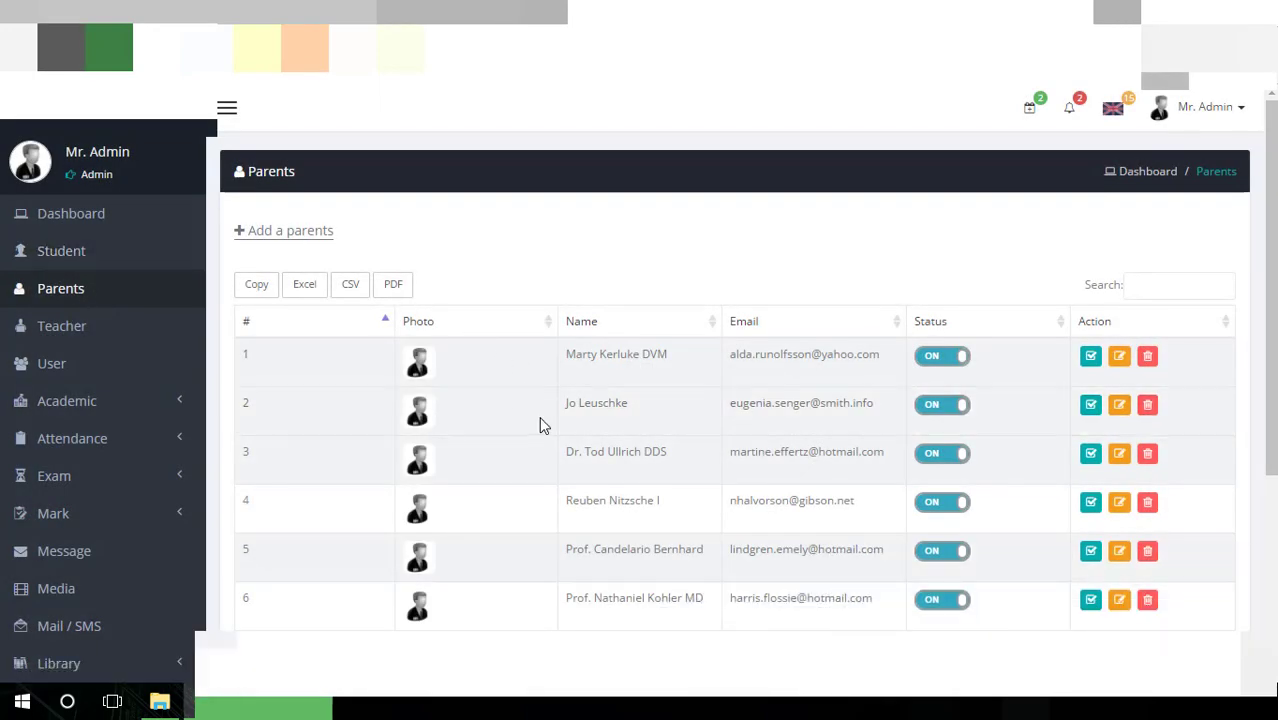
Scroll down through the 20 parent entries and pagination, then back to the top
{"action": "scroll", "coordinate": [539, 420], "scroll_direction": "down", "scroll_amount": 3}
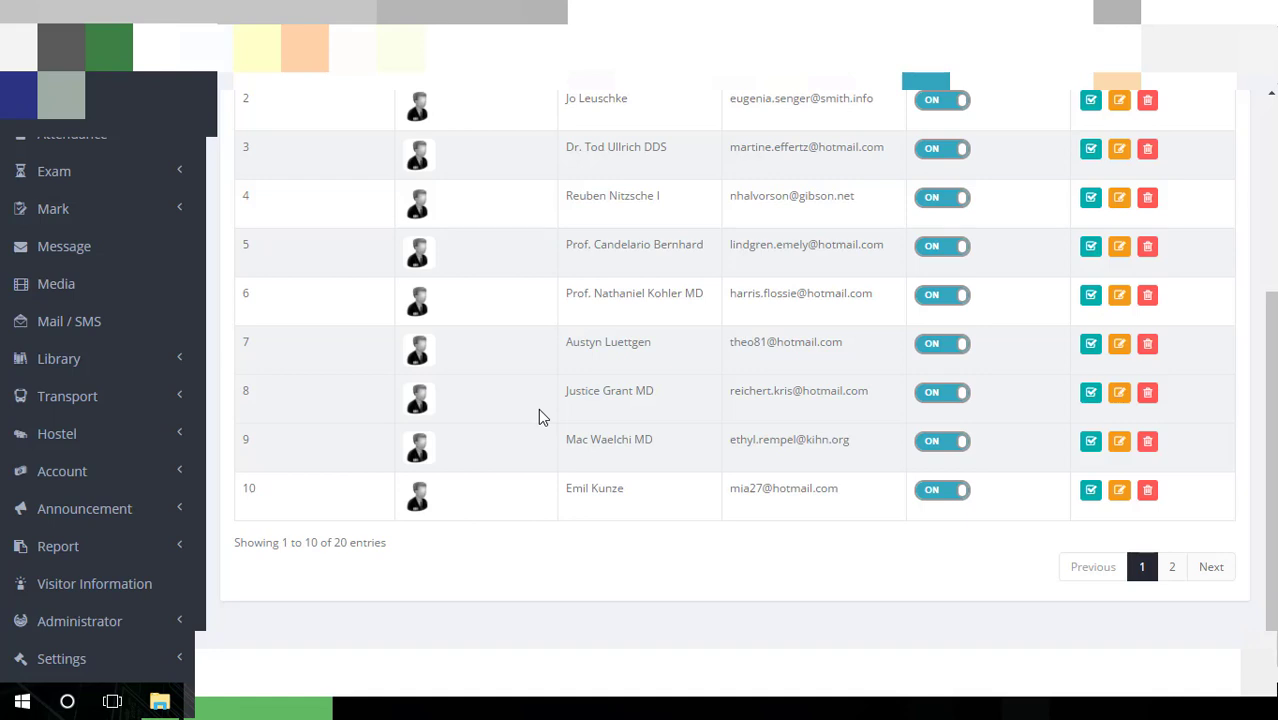
{"action": "scroll", "coordinate": [538, 408], "scroll_direction": "up", "scroll_amount": 3}
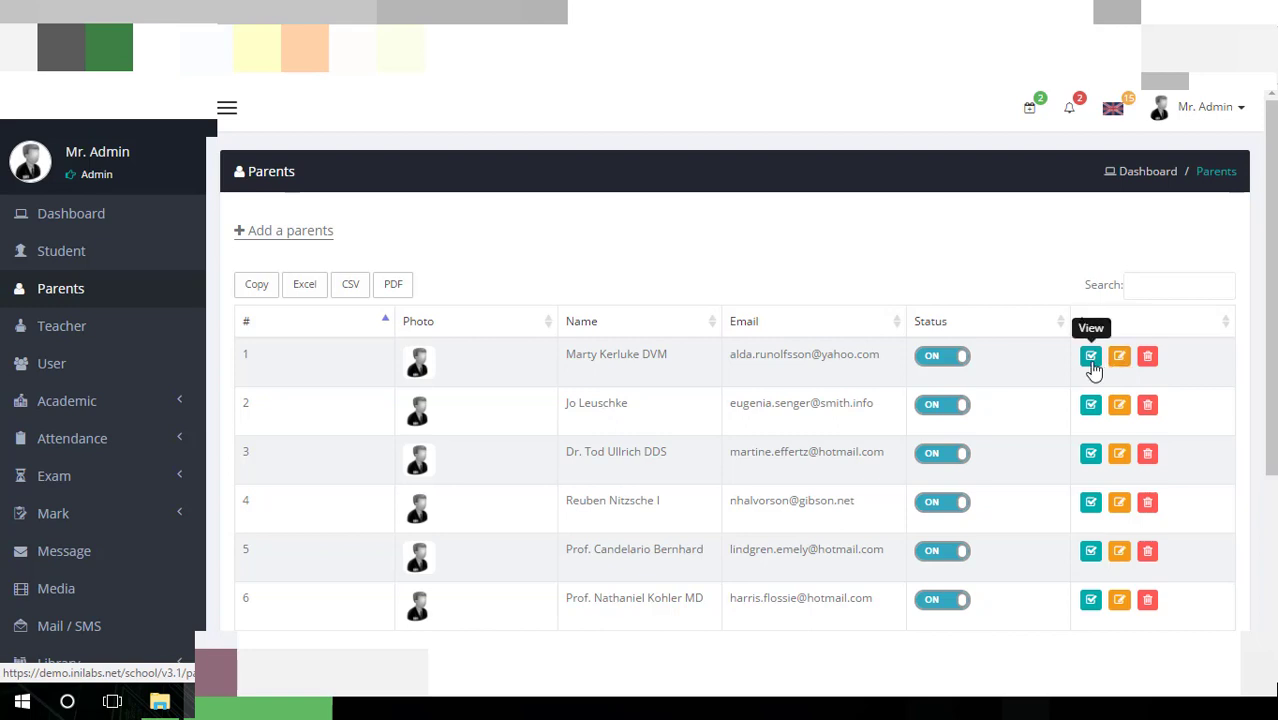
Open a blank Add Parents form and look over its fields, starting at Guardian Name
{"action": "left_click", "coordinate": [271, 240]}
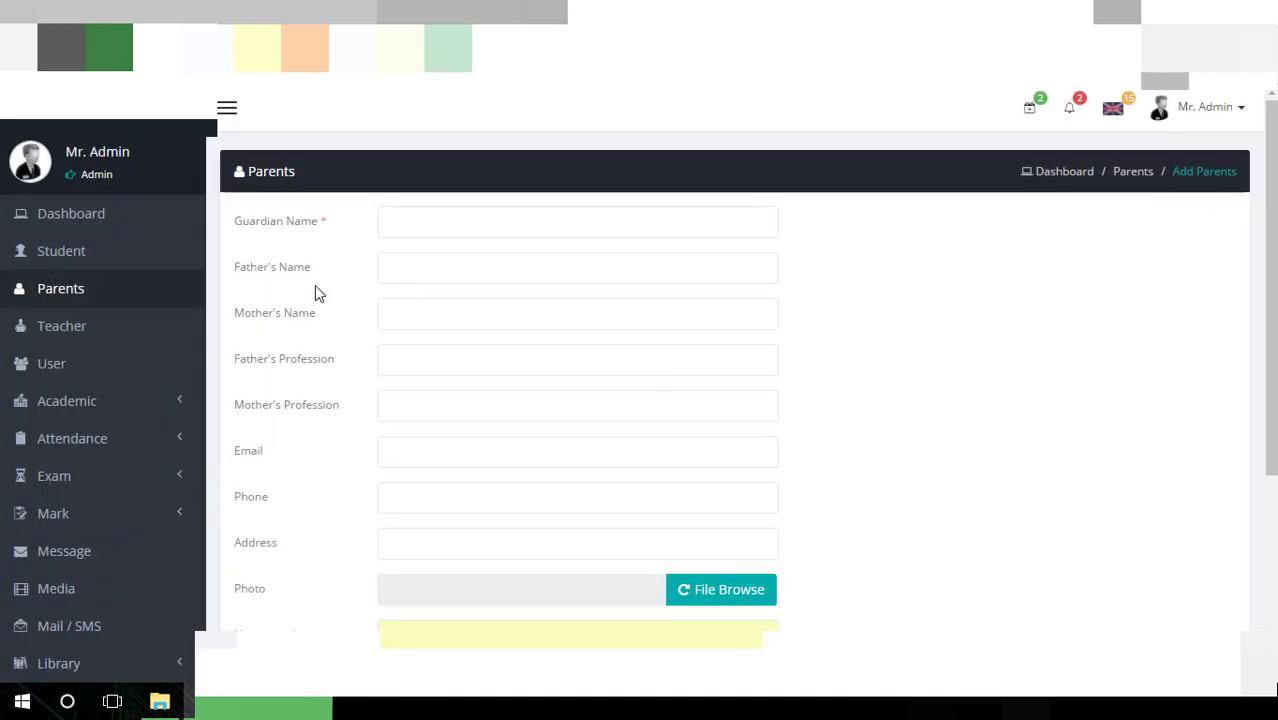
{"action": "left_click", "coordinate": [451, 229]}
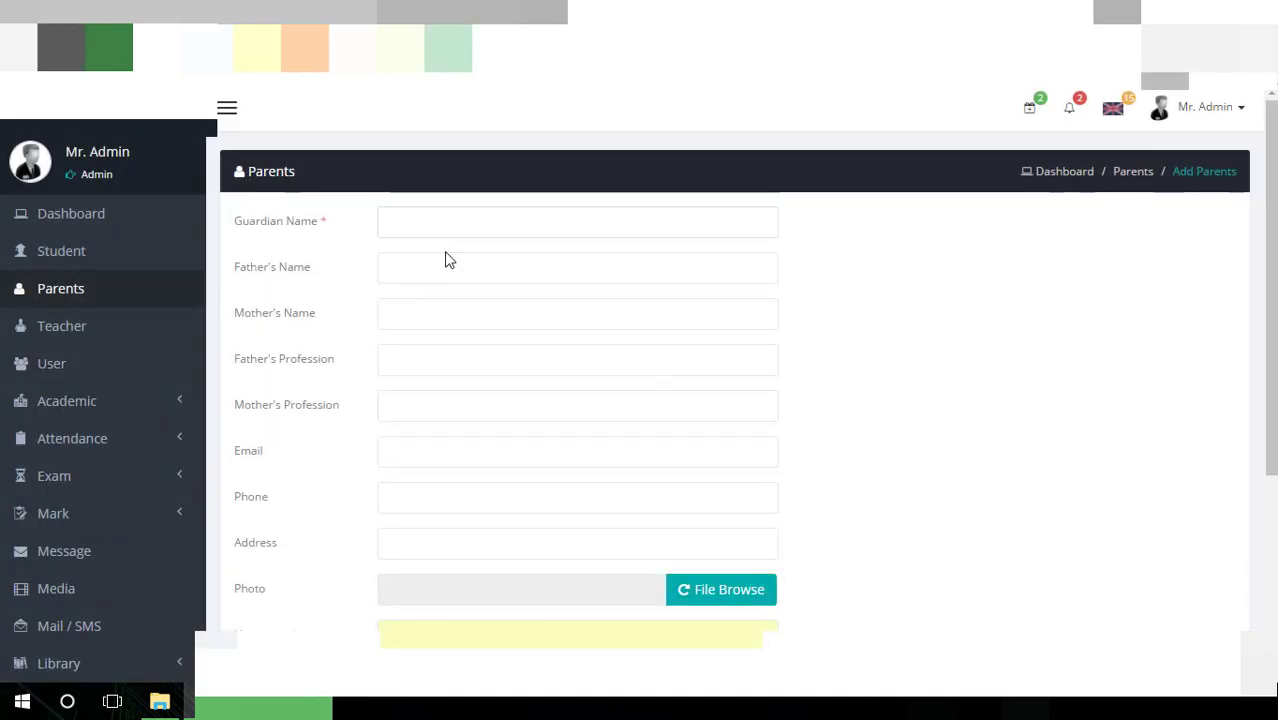
{"action": "left_click", "coordinate": [457, 221]}
{"action": "scroll", "coordinate": [431, 286], "scroll_direction": "down", "scroll_amount": 3}
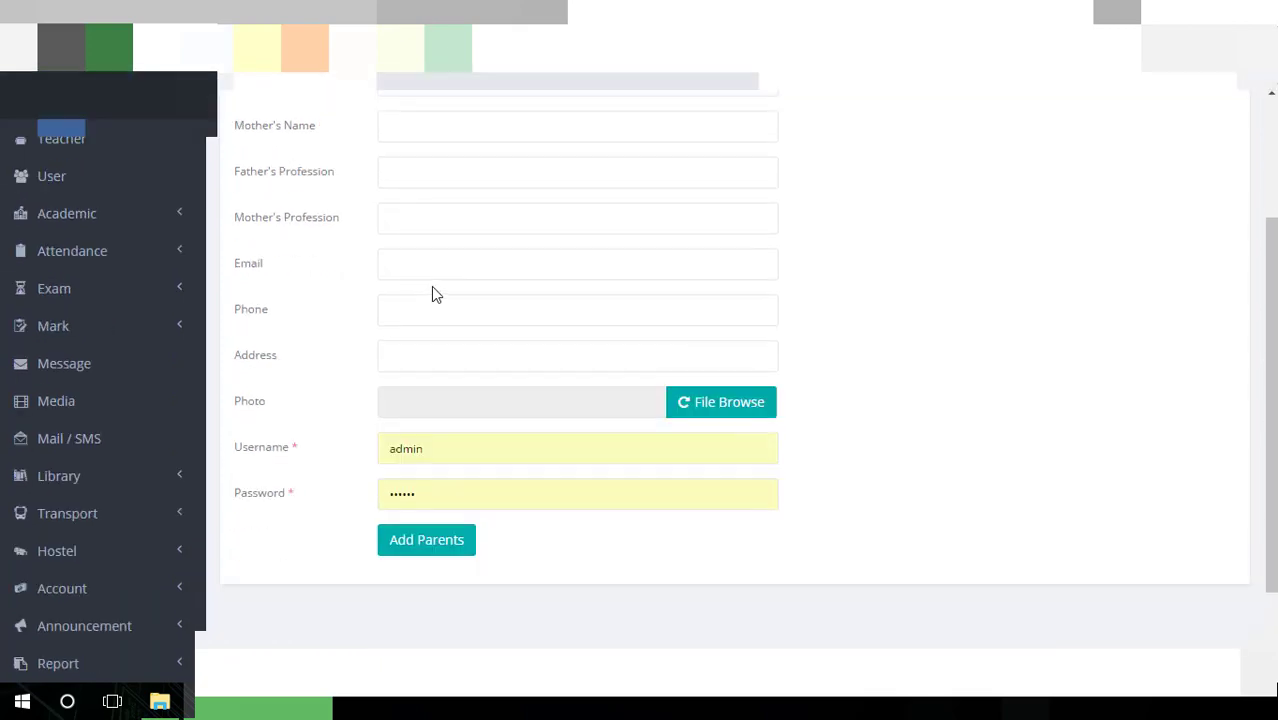
{"action": "scroll", "coordinate": [431, 286], "scroll_direction": "up", "scroll_amount": 3}
{"action": "scroll", "coordinate": [431, 286], "scroll_direction": "down", "scroll_amount": 3}
{"action": "scroll", "coordinate": [431, 286], "scroll_direction": "up", "scroll_amount": 3}
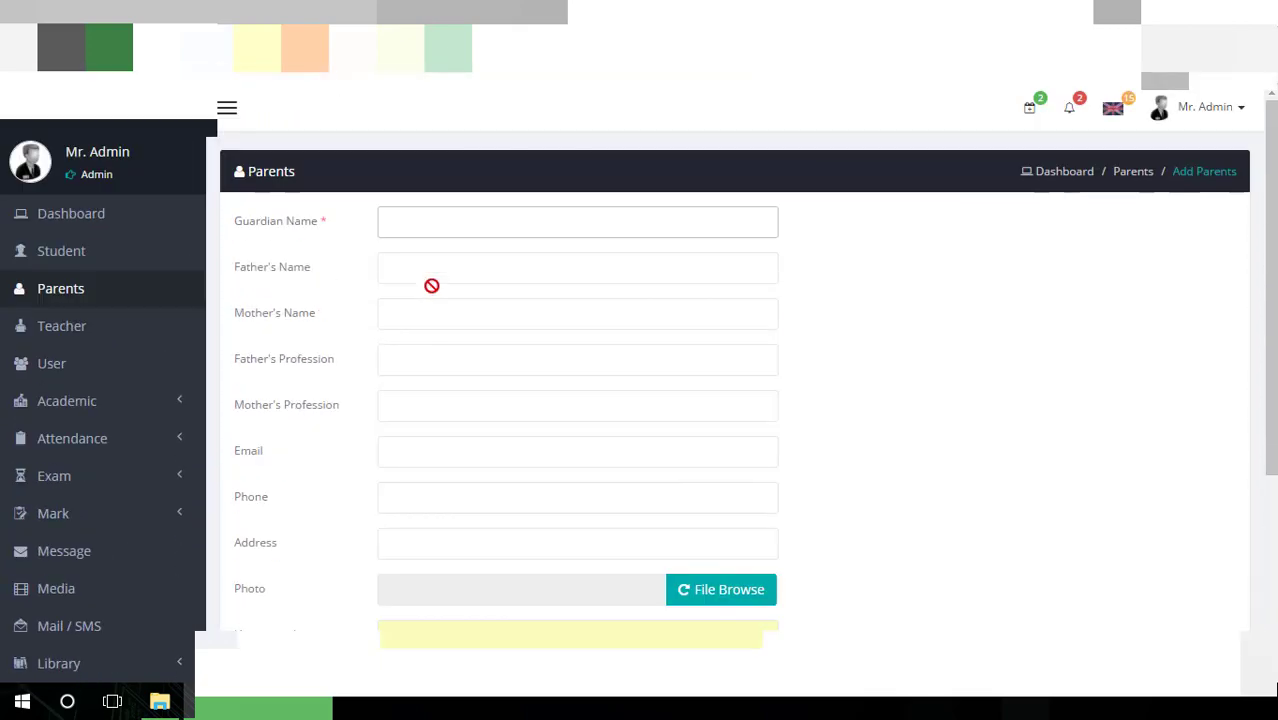
Open the Add Teacher form from the Teacher list and visit Name and Designation
{"action": "left_click", "coordinate": [98, 330]}
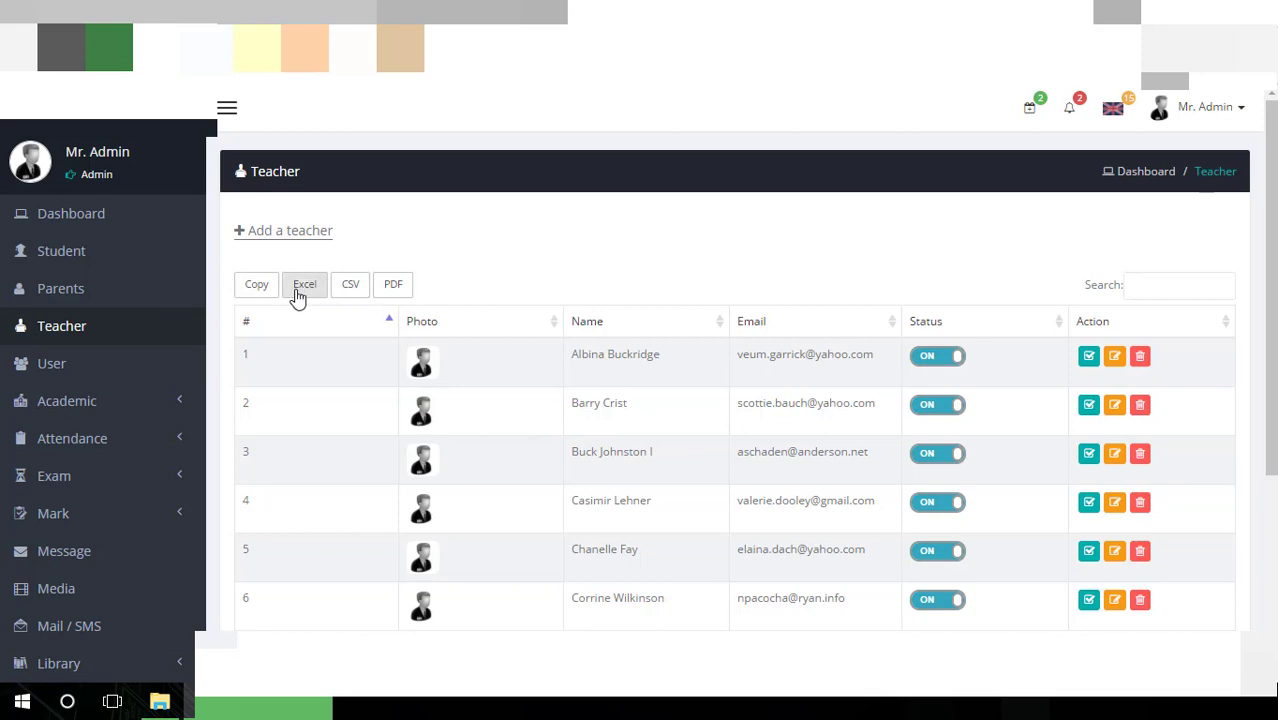
{"action": "left_click", "coordinate": [290, 231]}
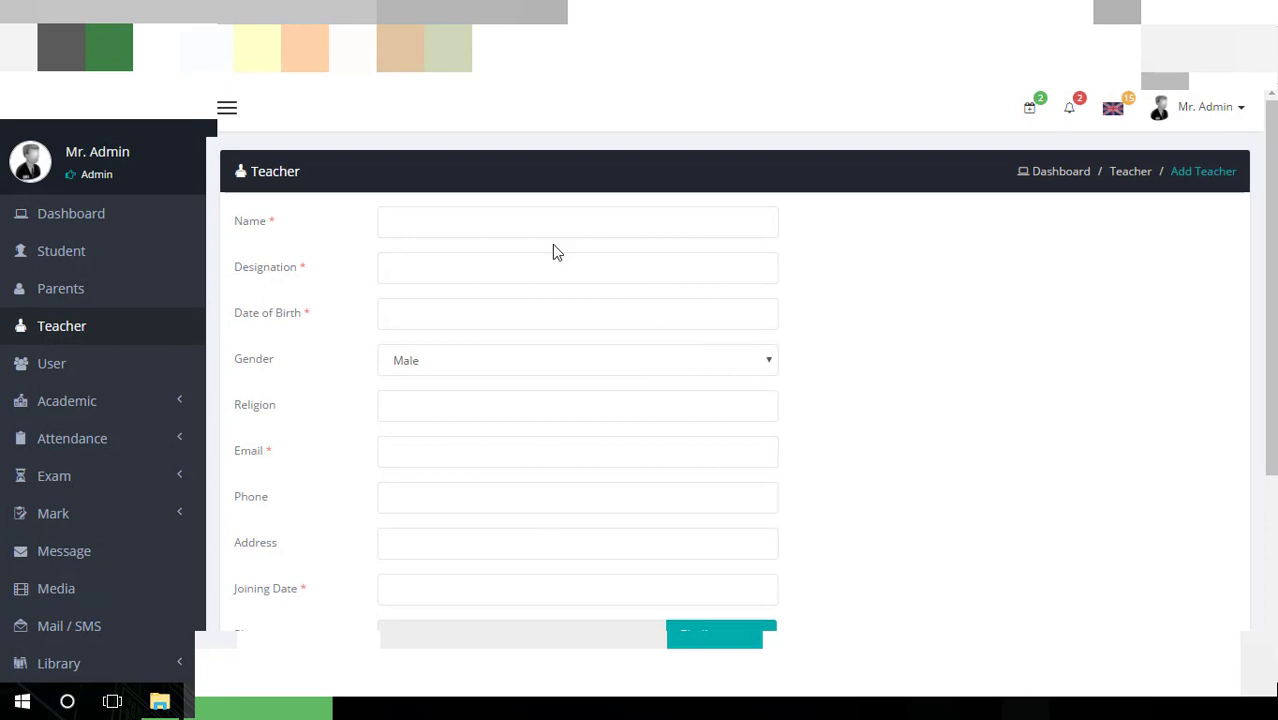
{"action": "left_click", "coordinate": [551, 229]}
{"action": "left_click", "coordinate": [507, 271]}
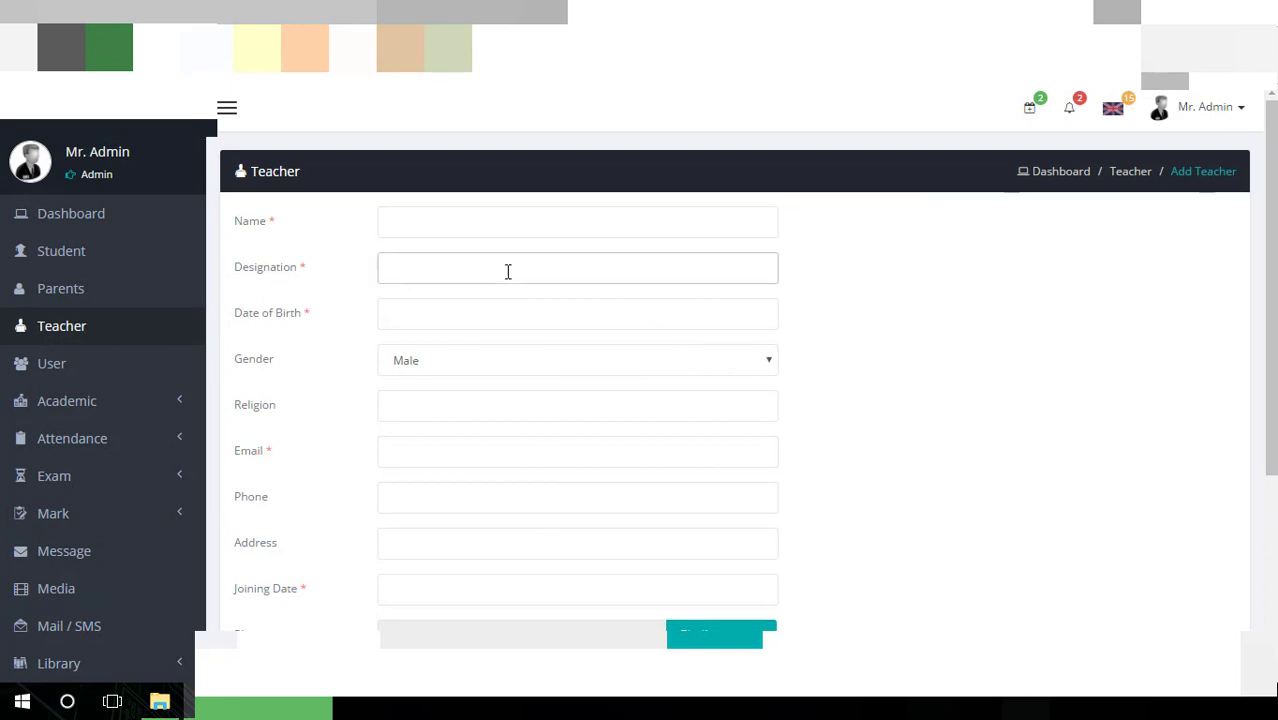
Set the teacher's Date of Birth to 02-03-2011 and keep gender Male
{"action": "left_click", "coordinate": [479, 317]}
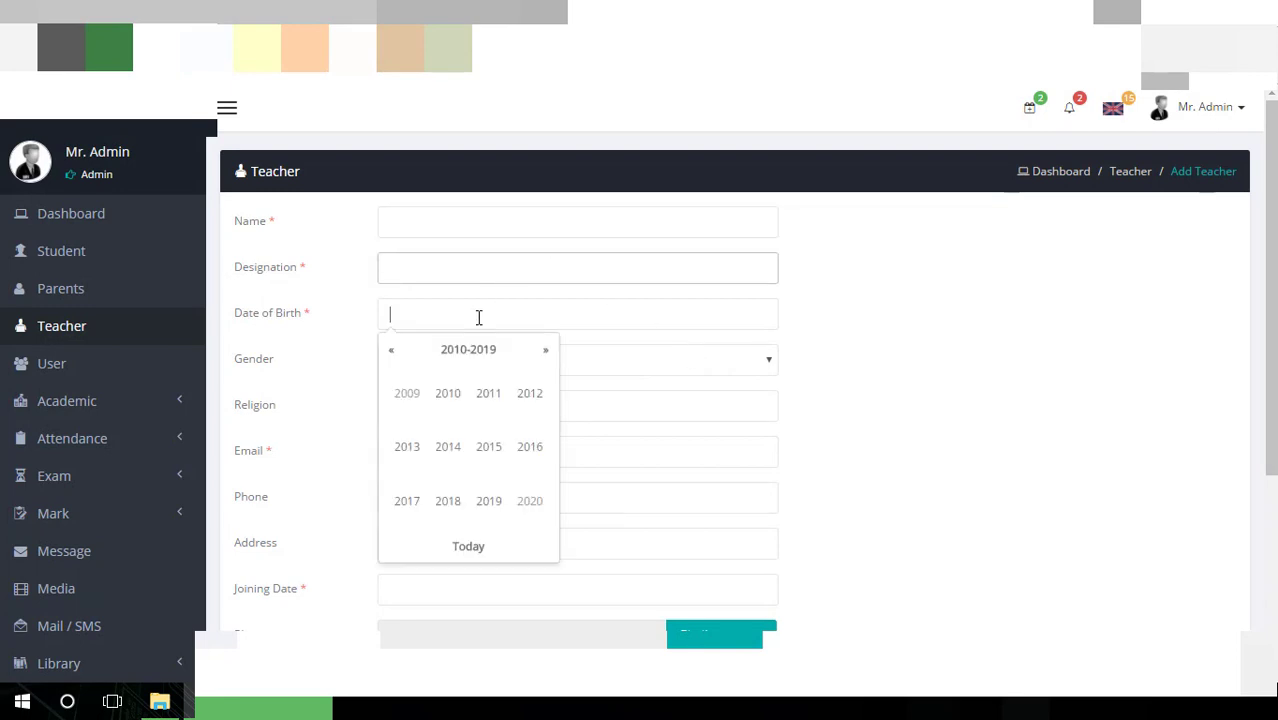
{"action": "left_click", "coordinate": [482, 405]}
{"action": "left_click", "coordinate": [481, 404]}
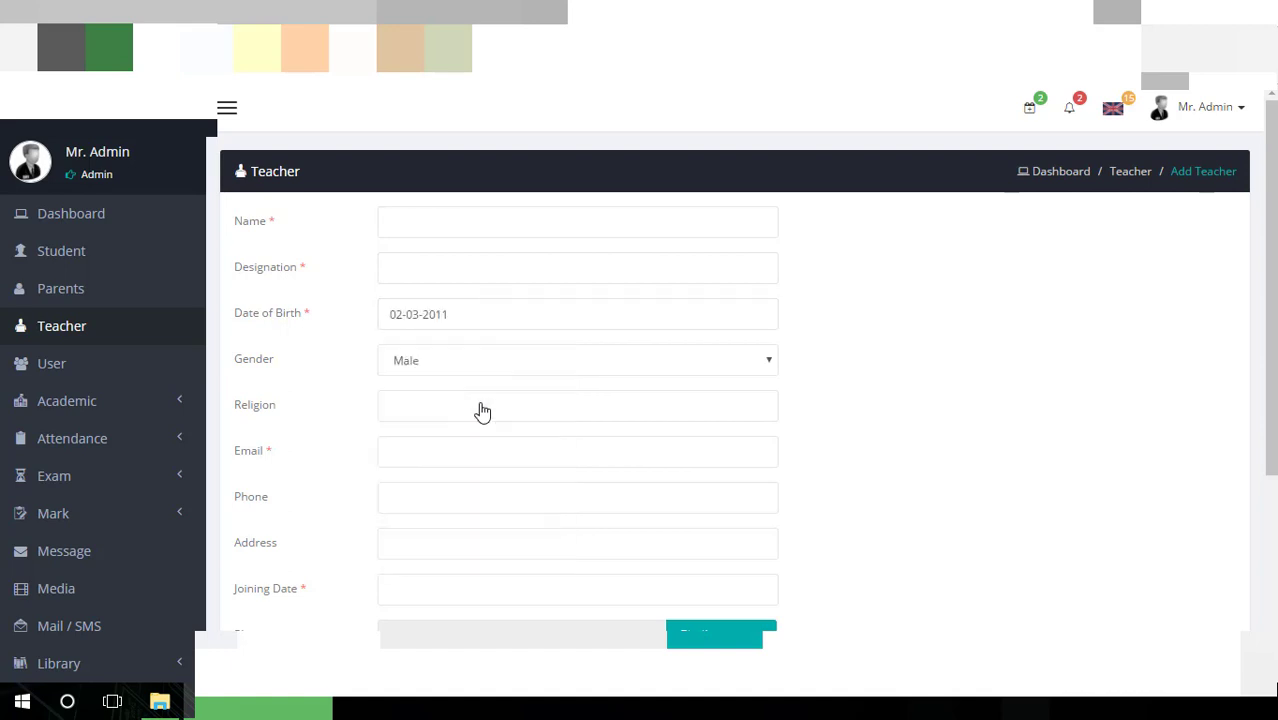
{"action": "left_click", "coordinate": [626, 348]}
{"action": "left_click", "coordinate": [1018, 346]}
{"action": "scroll", "coordinate": [1020, 347], "scroll_direction": "down", "scroll_amount": 3}
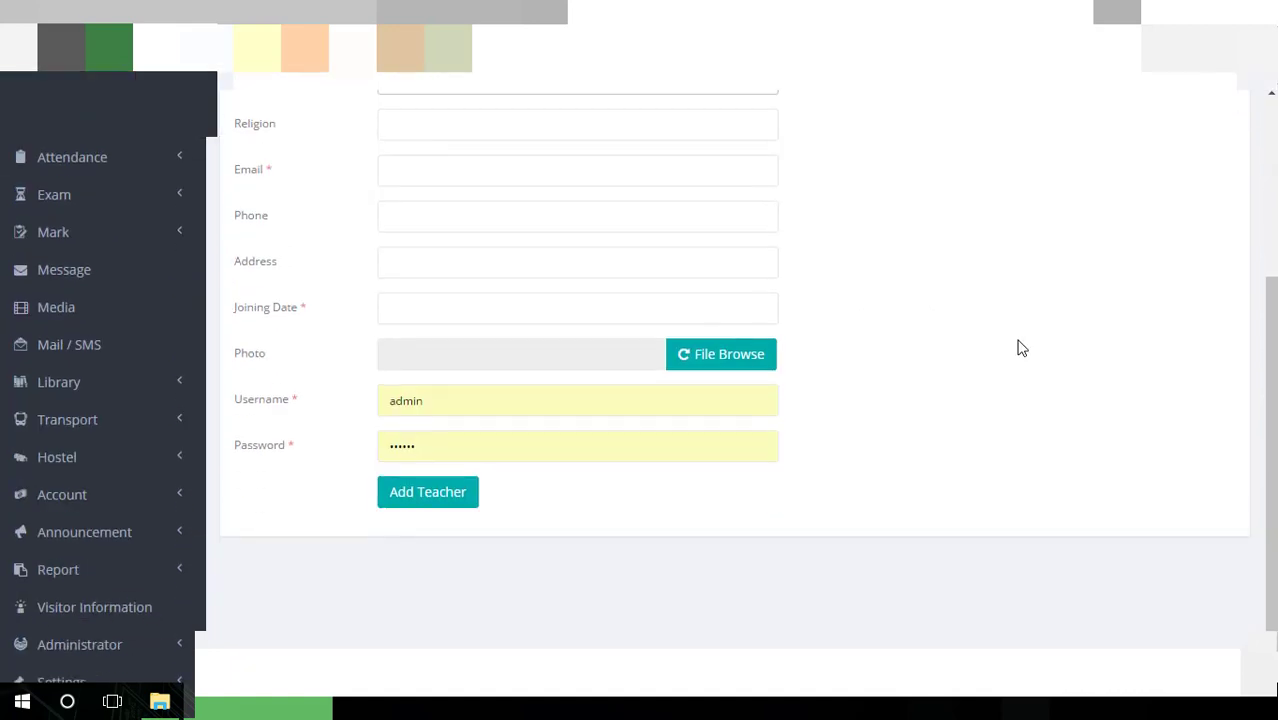
{"action": "scroll", "coordinate": [1020, 347], "scroll_direction": "up", "scroll_amount": 2}
Leave Religion and Phone empty and set Joining Date to 11-05-2017
{"action": "left_click", "coordinate": [588, 318]}
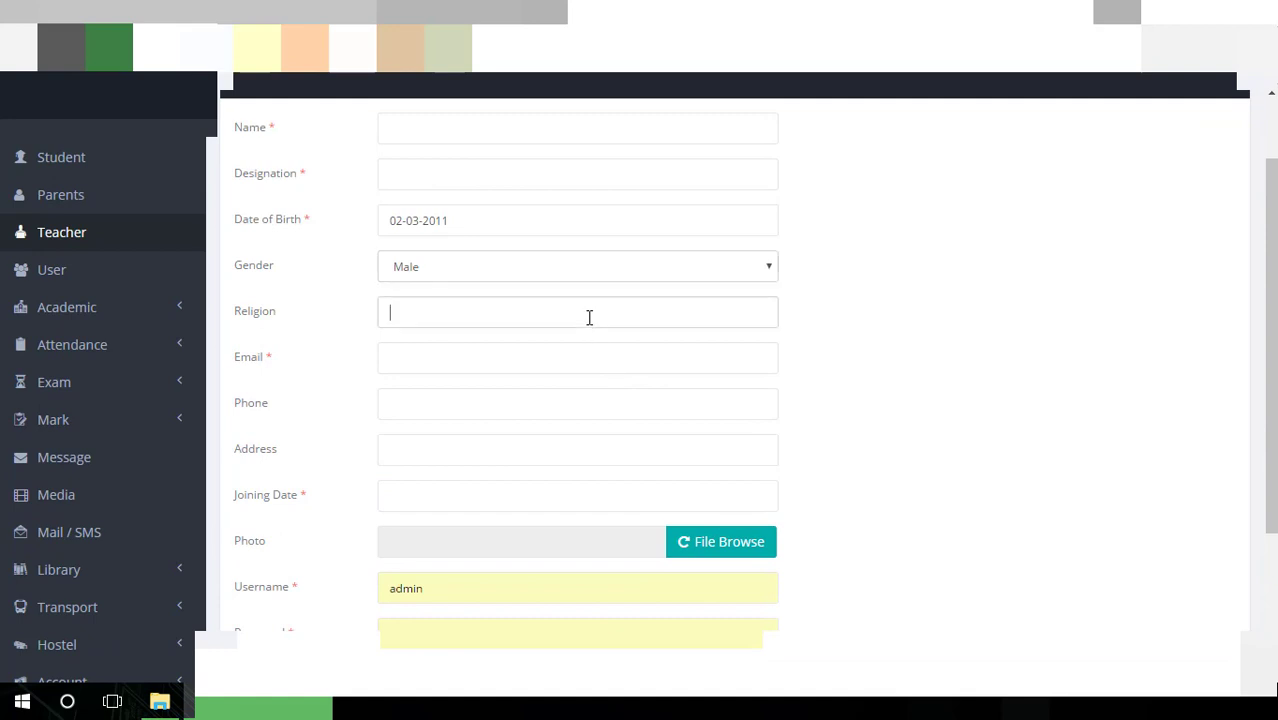
{"action": "left_click", "coordinate": [566, 374]}
{"action": "left_click", "coordinate": [554, 399]}
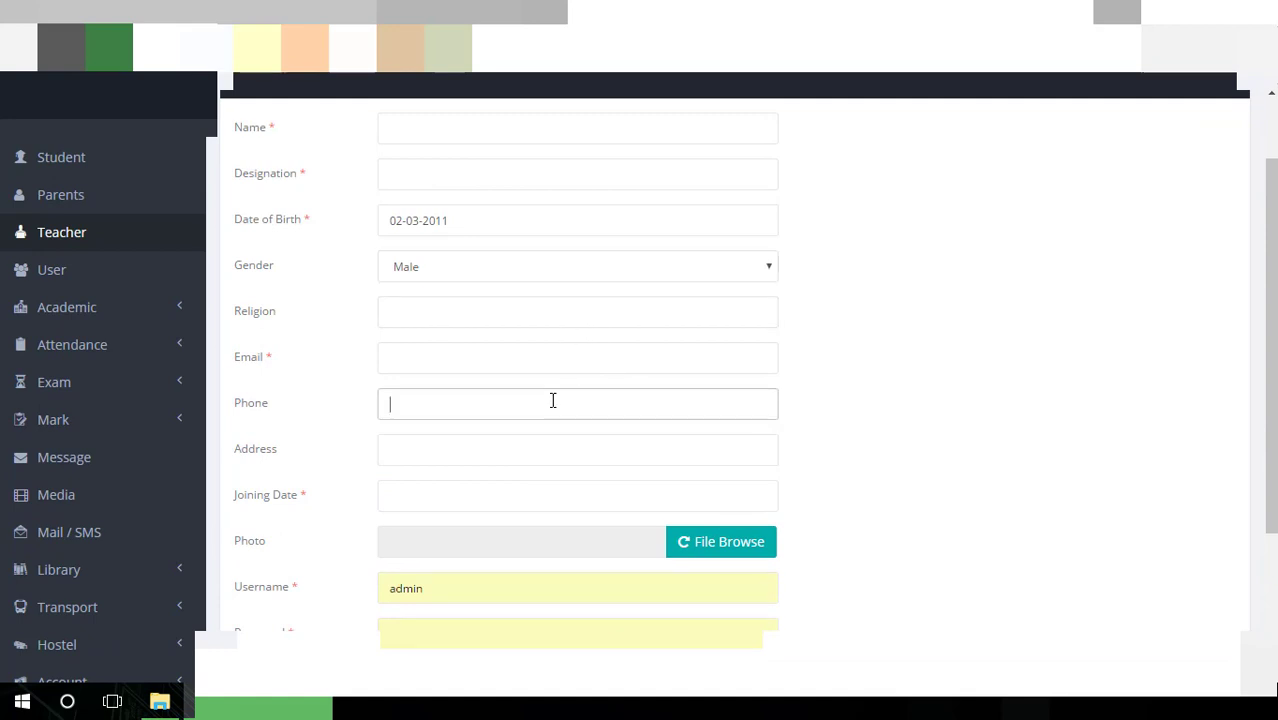
{"action": "scroll", "coordinate": [553, 401], "scroll_direction": "down", "scroll_amount": 2}
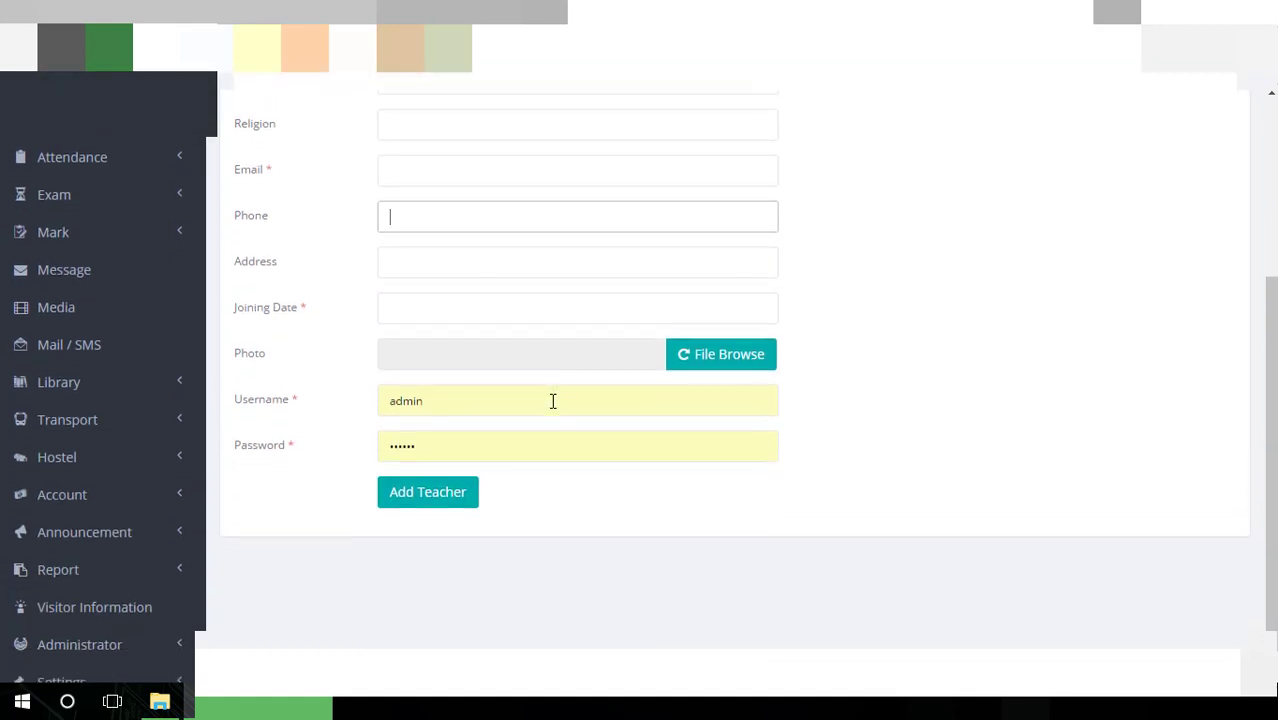
{"action": "left_click", "coordinate": [462, 289]}
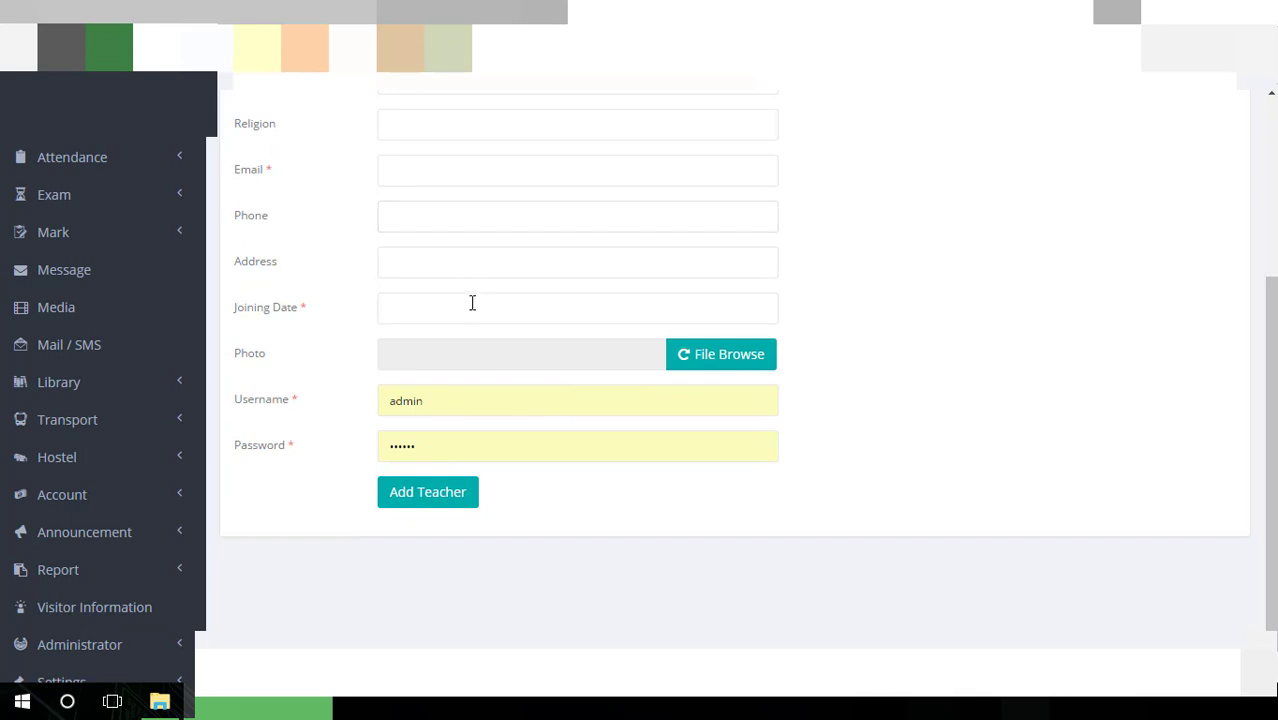
{"action": "left_click", "coordinate": [472, 305]}
{"action": "left_click", "coordinate": [500, 419]}
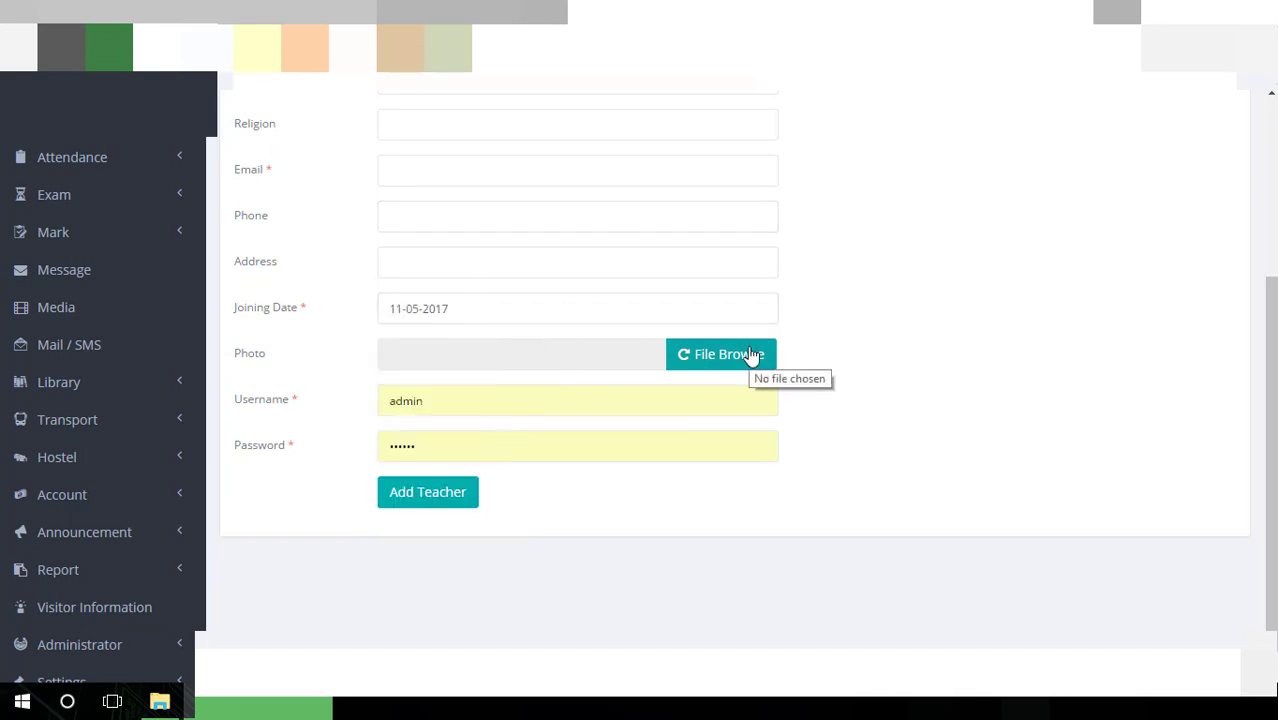
Replace the prefilled username with 'admin' and move on to the password field
{"action": "left_click_drag", "start_coordinate": [499, 394], "coordinate": [351, 406]}
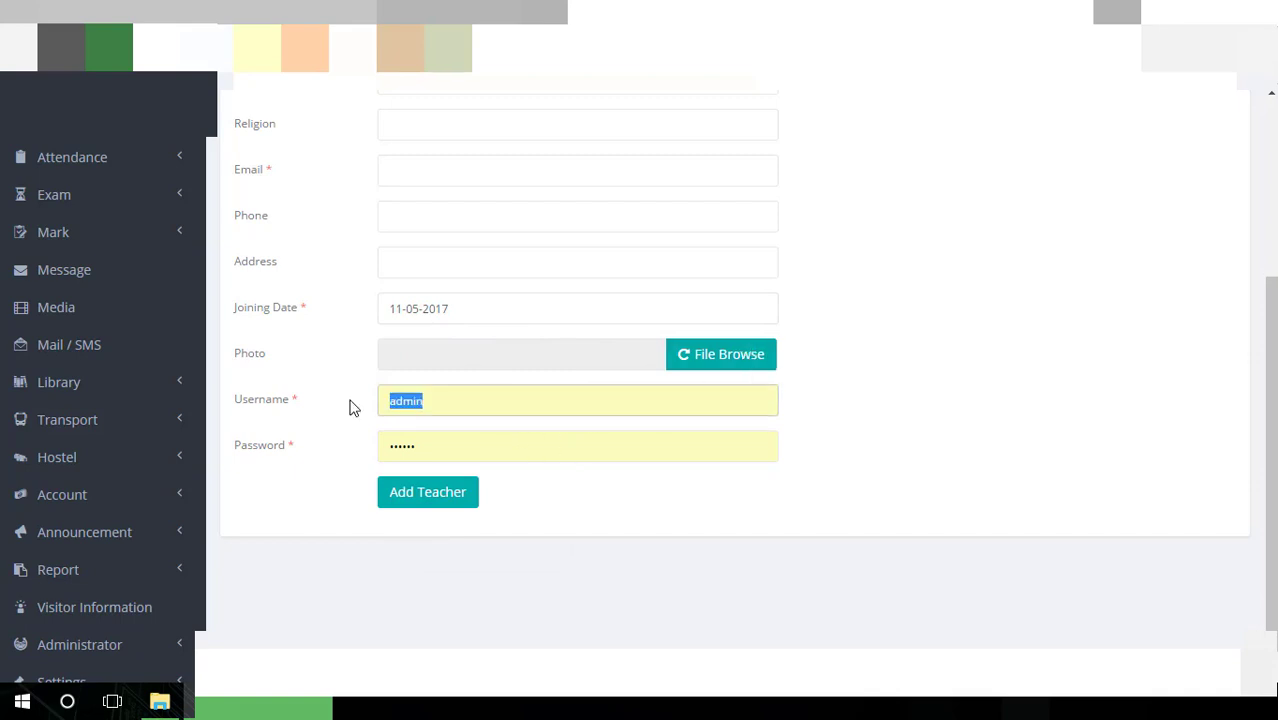
{"action": "type", "text": "admin"}
{"action": "key", "text": "Tab"}
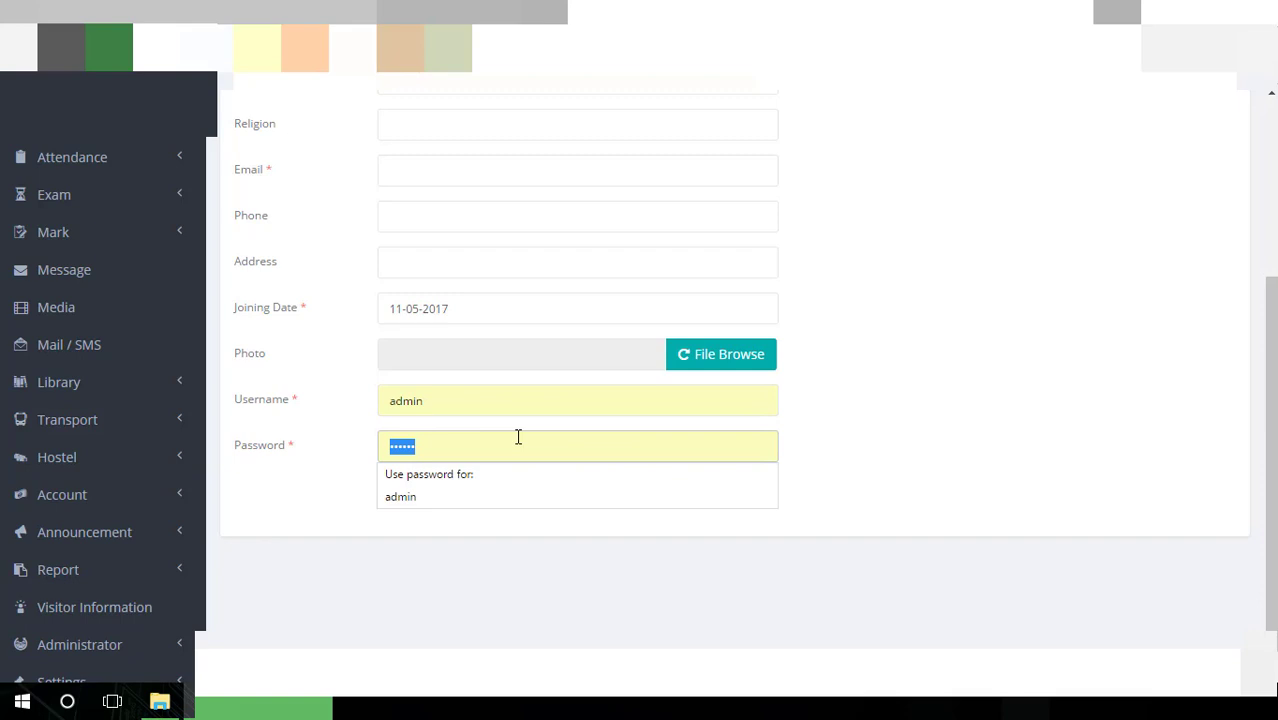
{"action": "scroll", "coordinate": [767, 382], "scroll_direction": "down", "scroll_amount": 1}
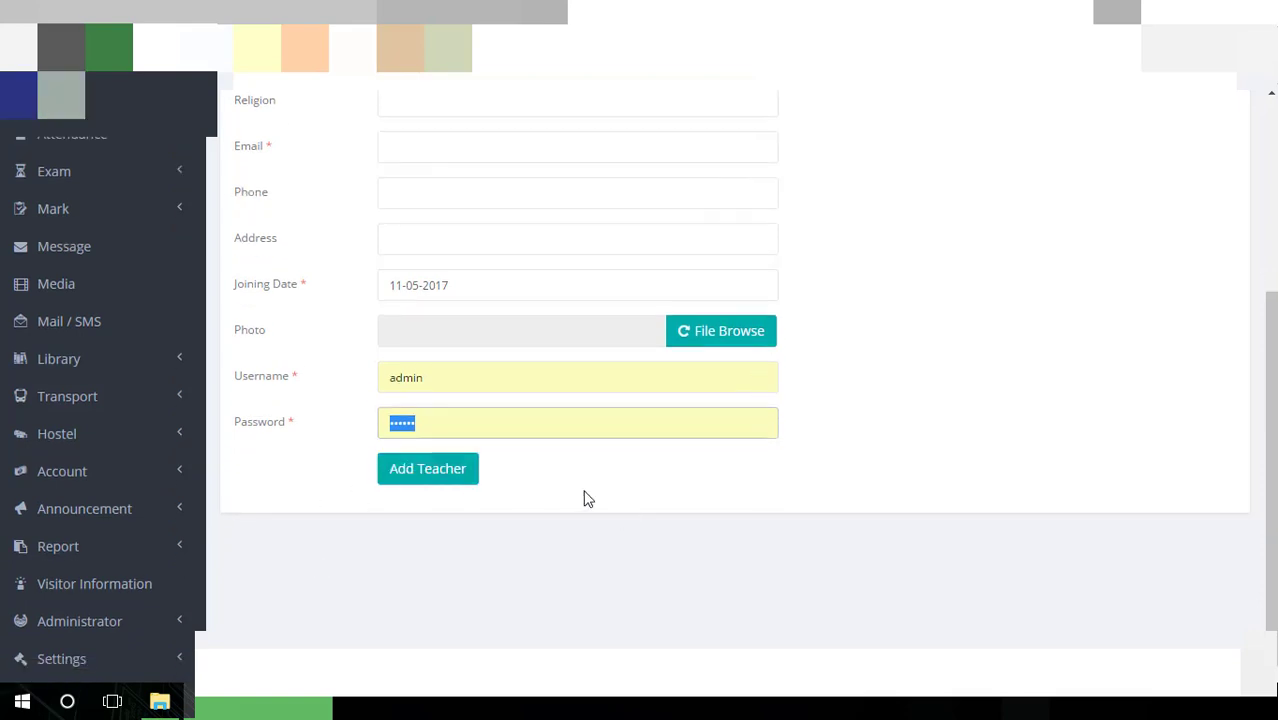
{"action": "scroll", "coordinate": [588, 498], "scroll_direction": "up", "scroll_amount": 3}
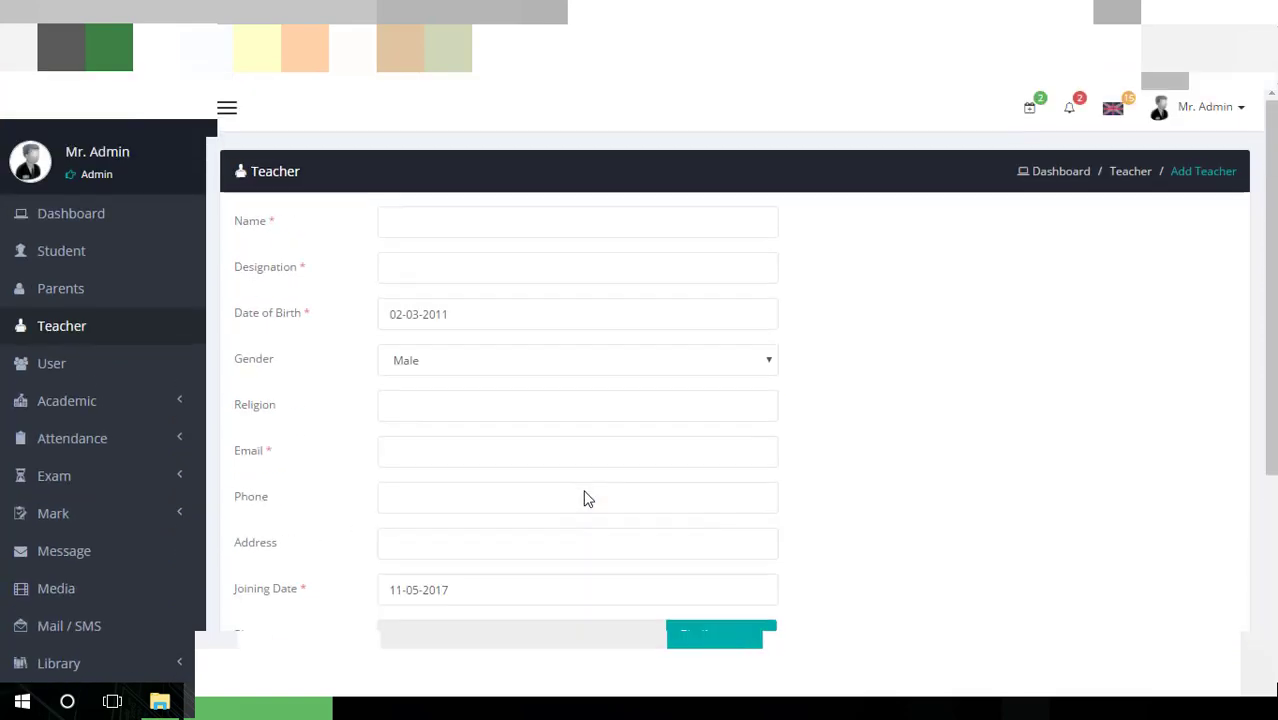
View the User list of three staff accounts and start a new user
{"action": "left_click", "coordinate": [72, 369]}
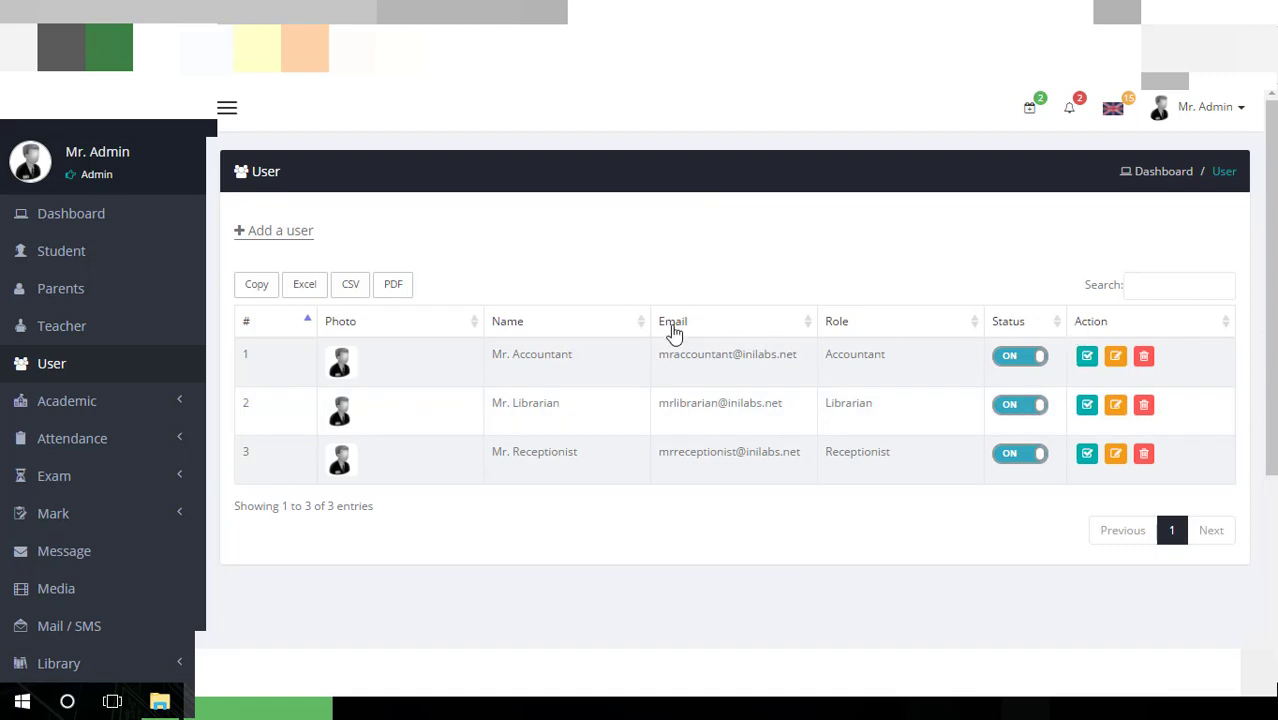
{"action": "left_click", "coordinate": [303, 246]}
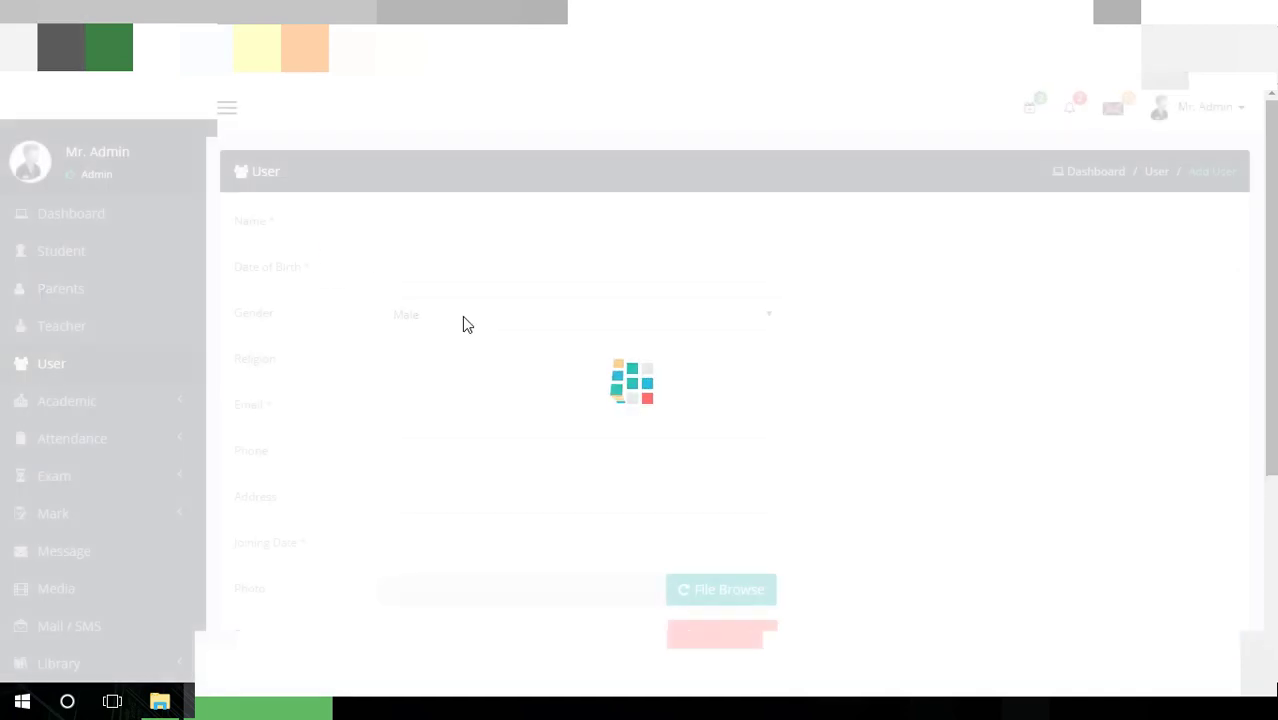
Visit the new user's Name field and dismiss the Date of Birth picker
{"action": "left_click", "coordinate": [516, 216]}
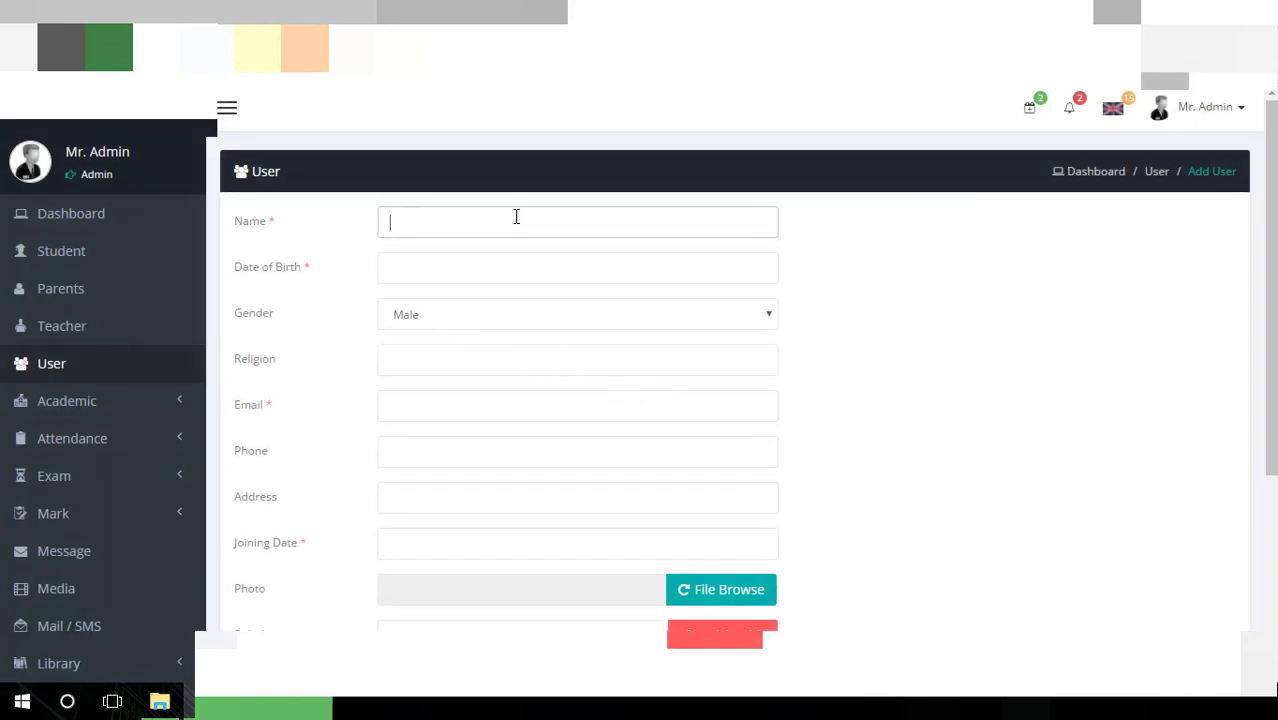
{"action": "left_click", "coordinate": [498, 256]}
{"action": "scroll", "coordinate": [1055, 290], "scroll_direction": "down", "scroll_amount": 2}
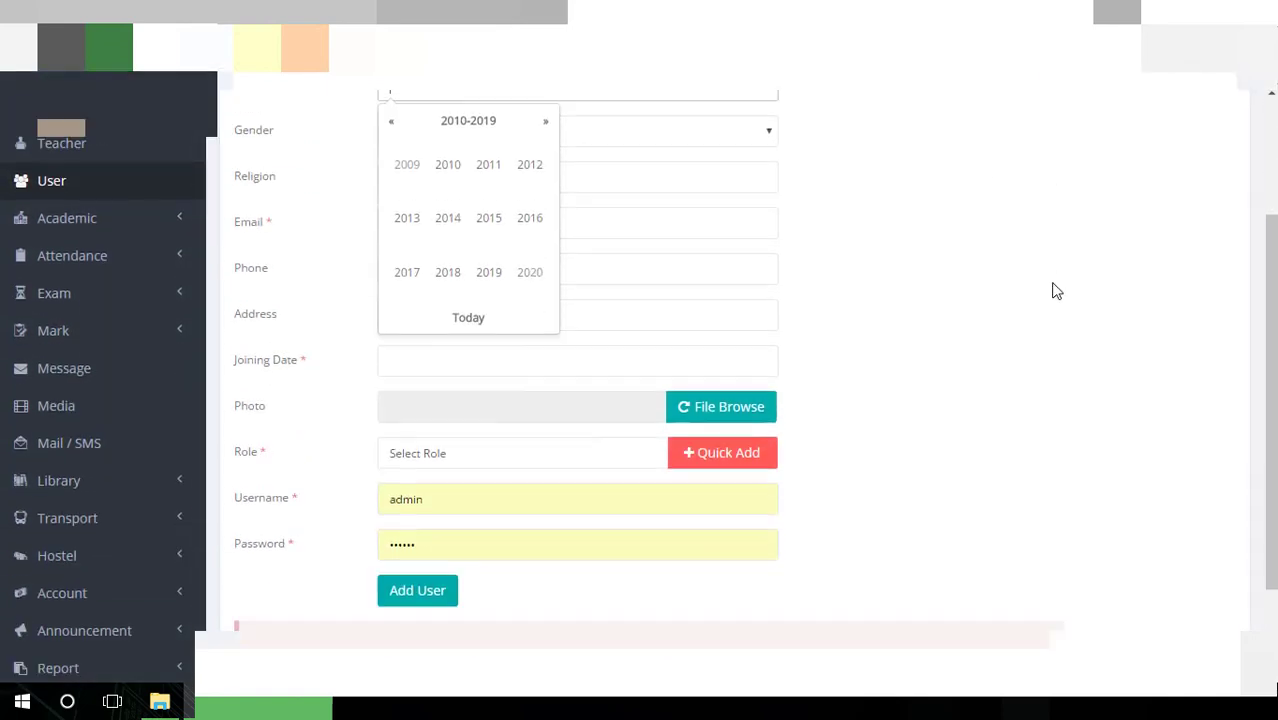
{"action": "left_click", "coordinate": [800, 270]}
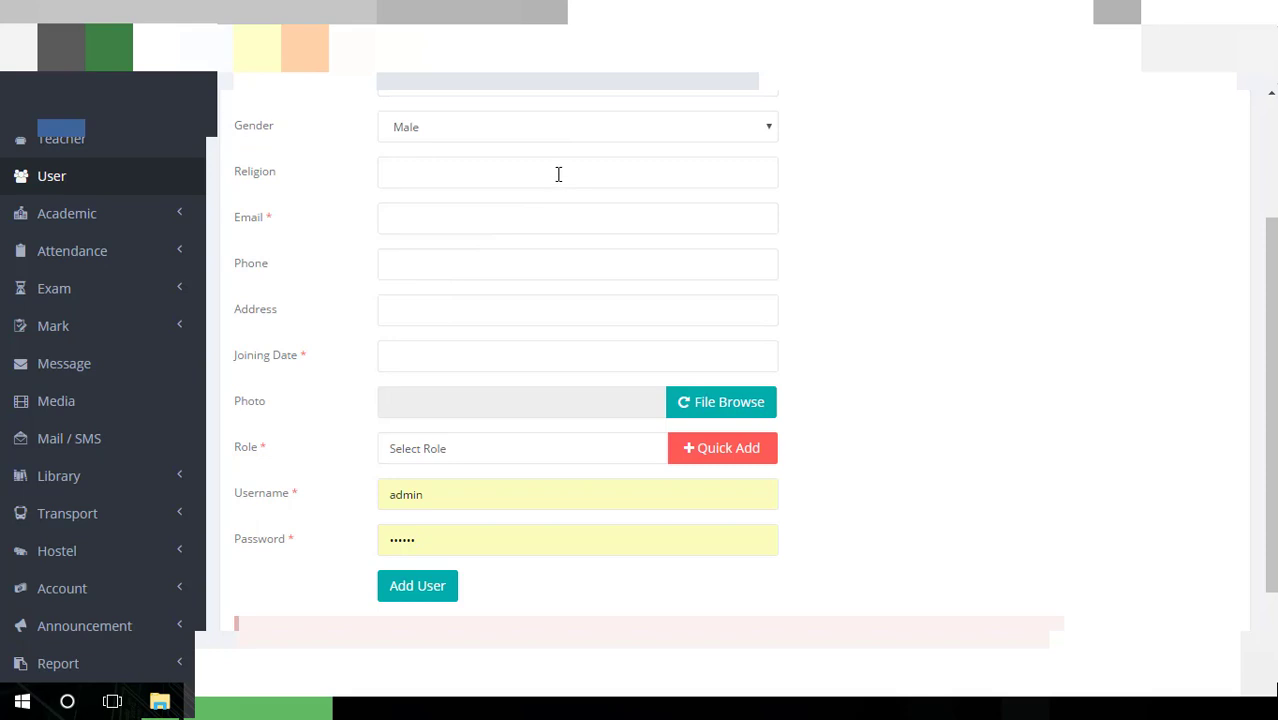
Open the Role list twice without choosing a role, then expand Academic
{"action": "left_click", "coordinate": [493, 462]}
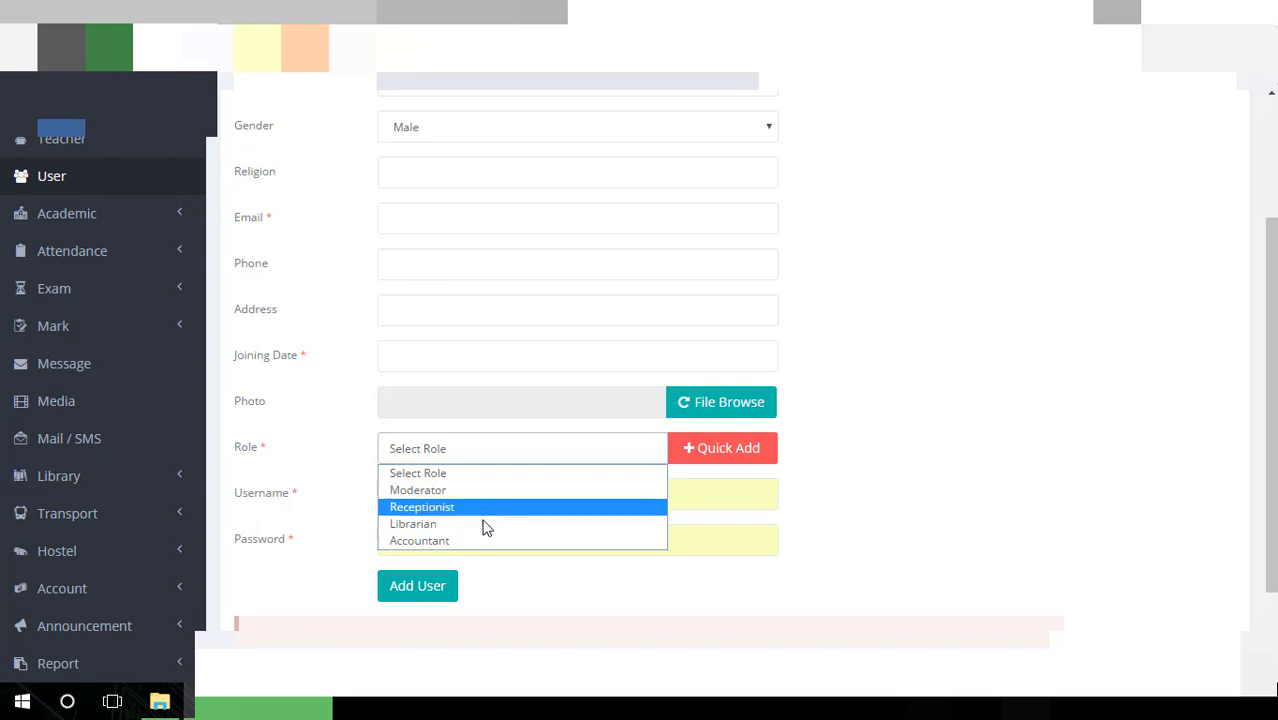
{"action": "left_click", "coordinate": [985, 467]}
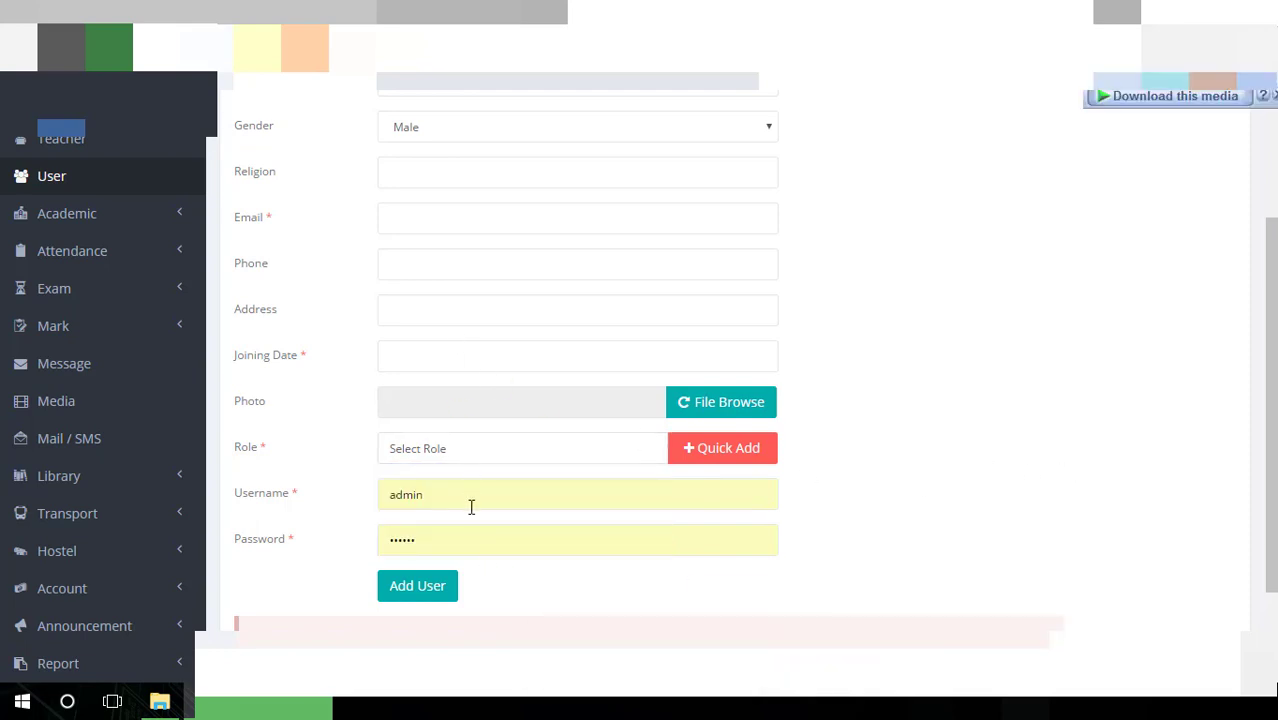
{"action": "left_click", "coordinate": [473, 451]}
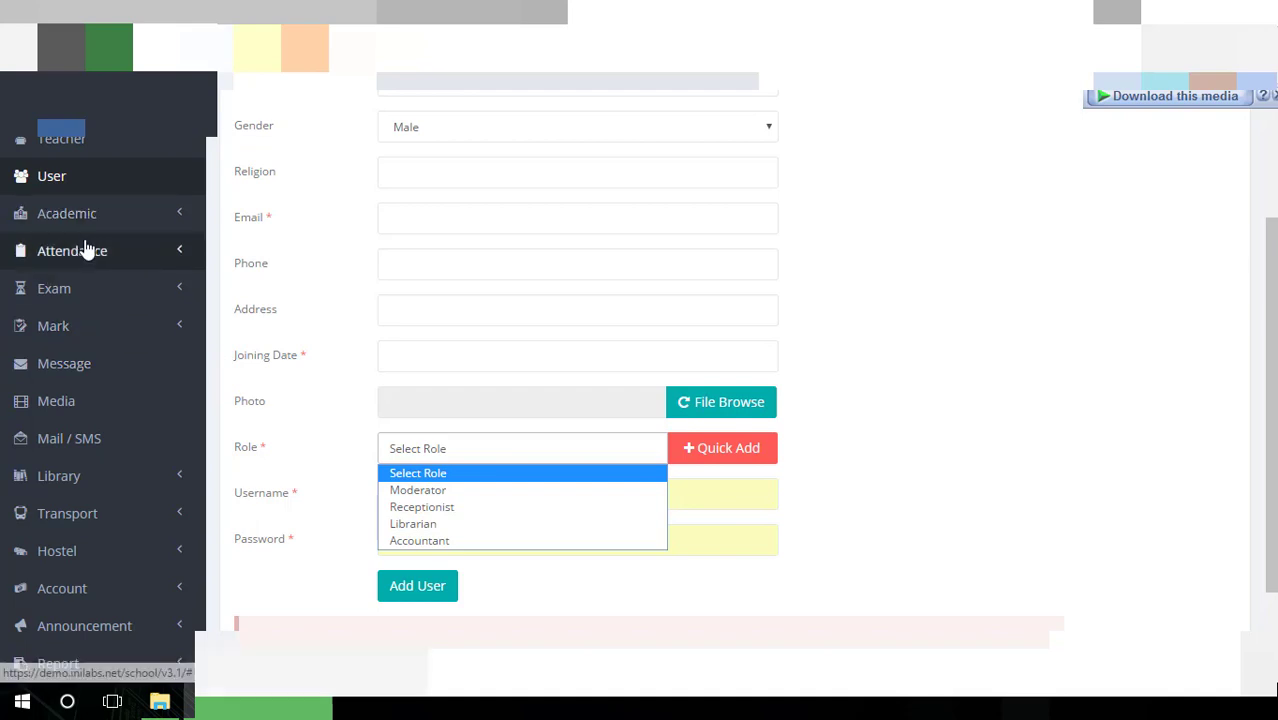
{"action": "left_click", "coordinate": [150, 228]}
{"action": "left_click", "coordinate": [150, 228]}
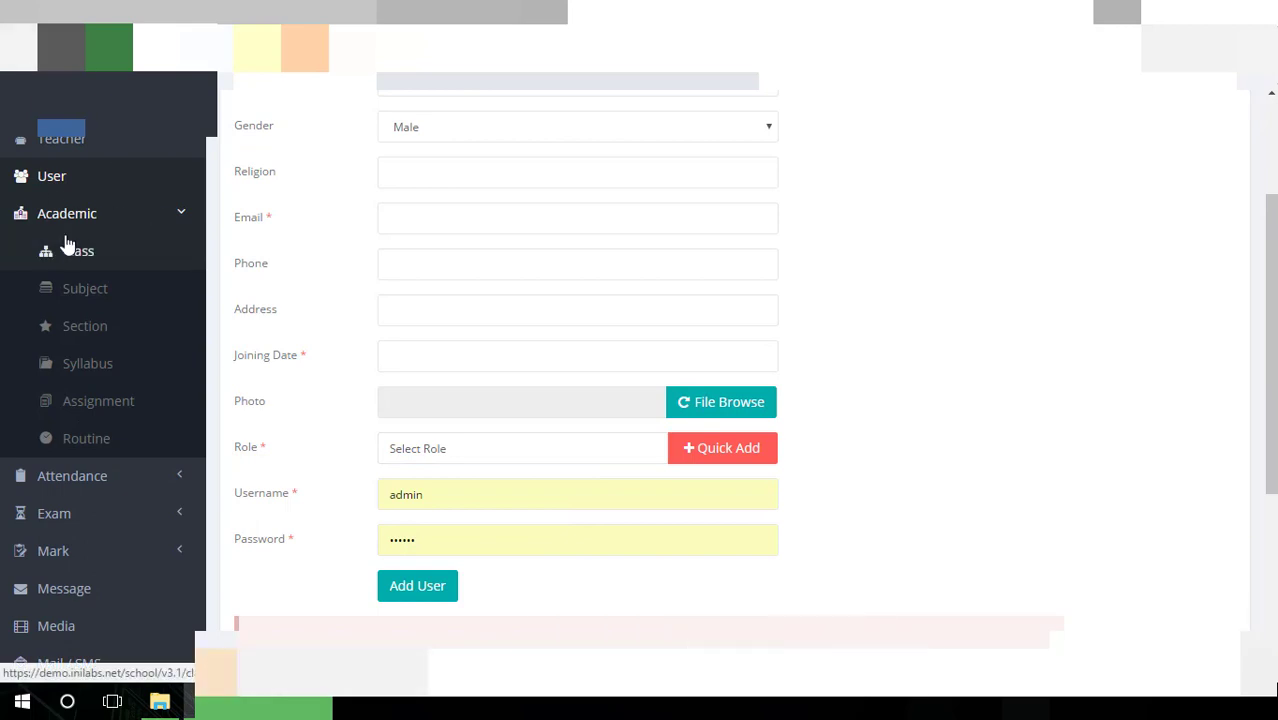
Open the Add Class form from the Class list and try the name and number fields
{"action": "left_click", "coordinate": [110, 263]}
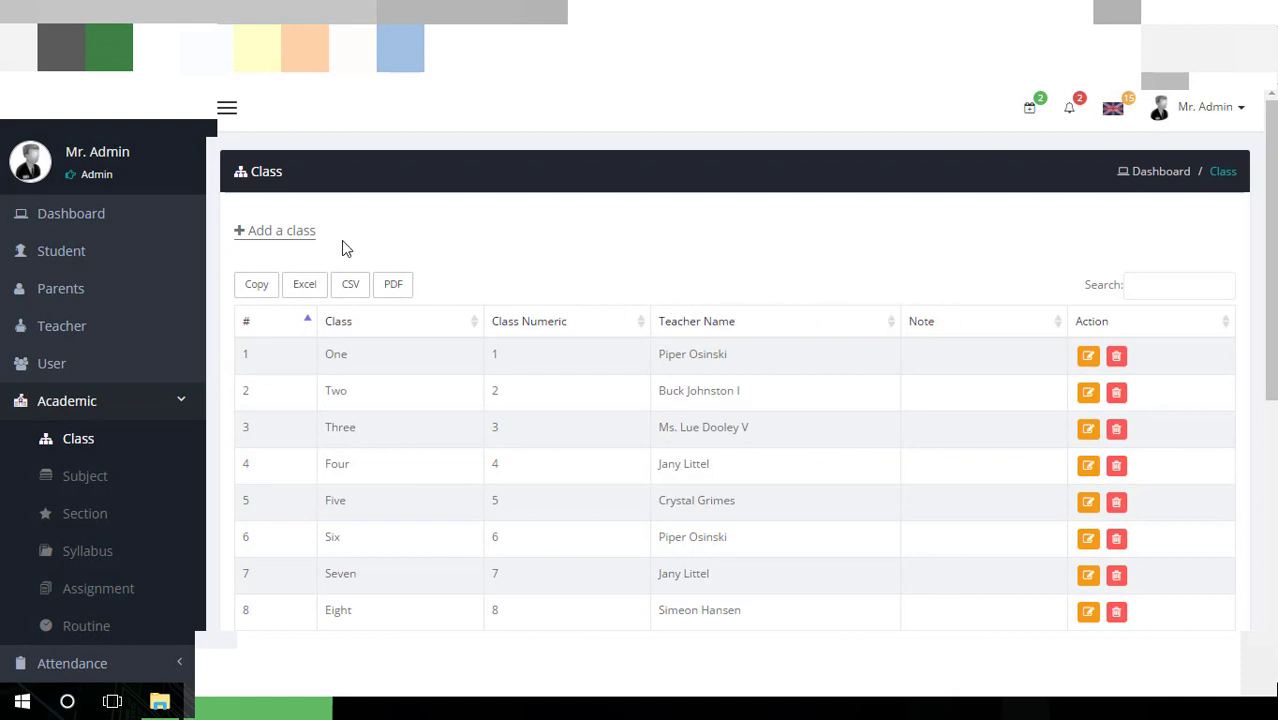
{"action": "left_click", "coordinate": [306, 234]}
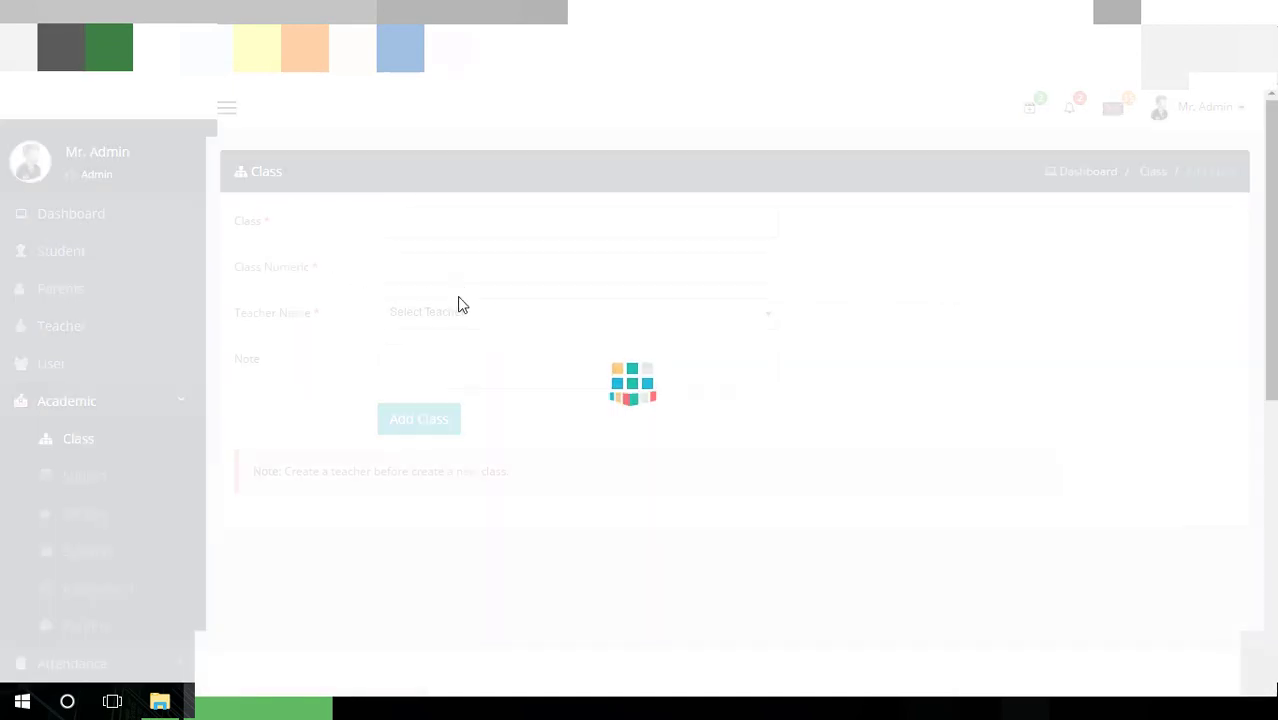
{"action": "left_click", "coordinate": [455, 219]}
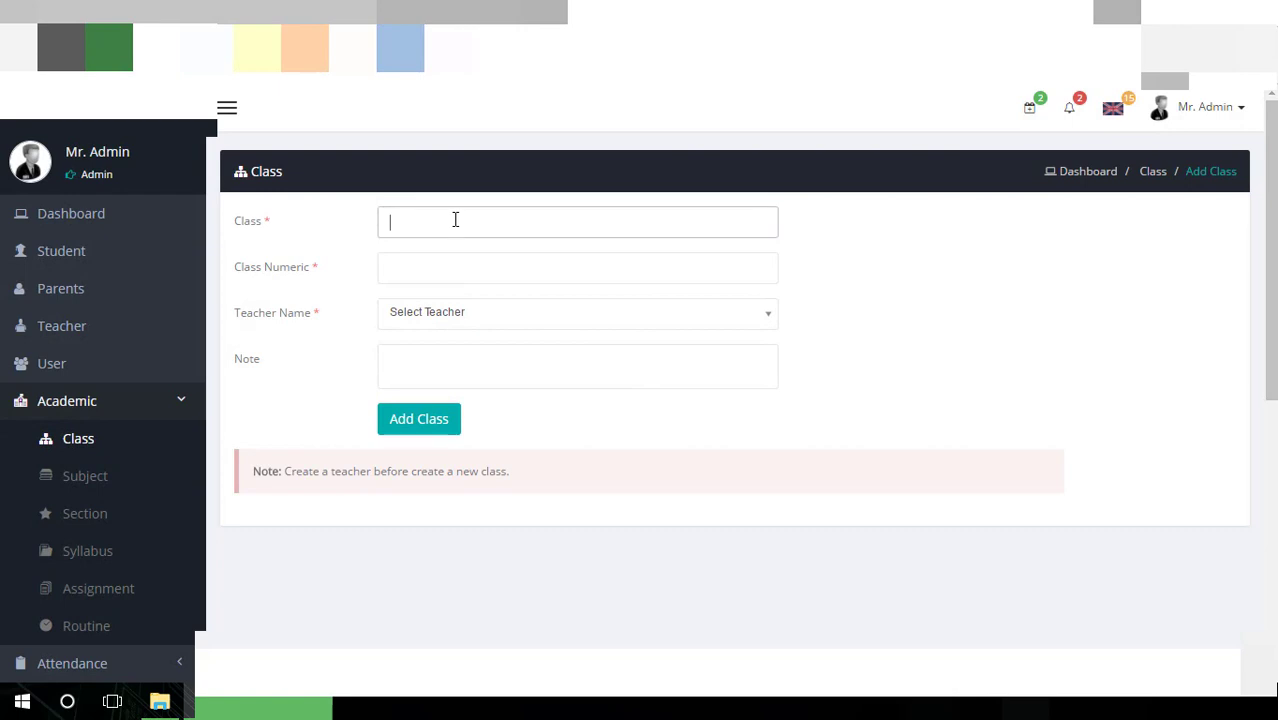
{"action": "left_click", "coordinate": [454, 261]}
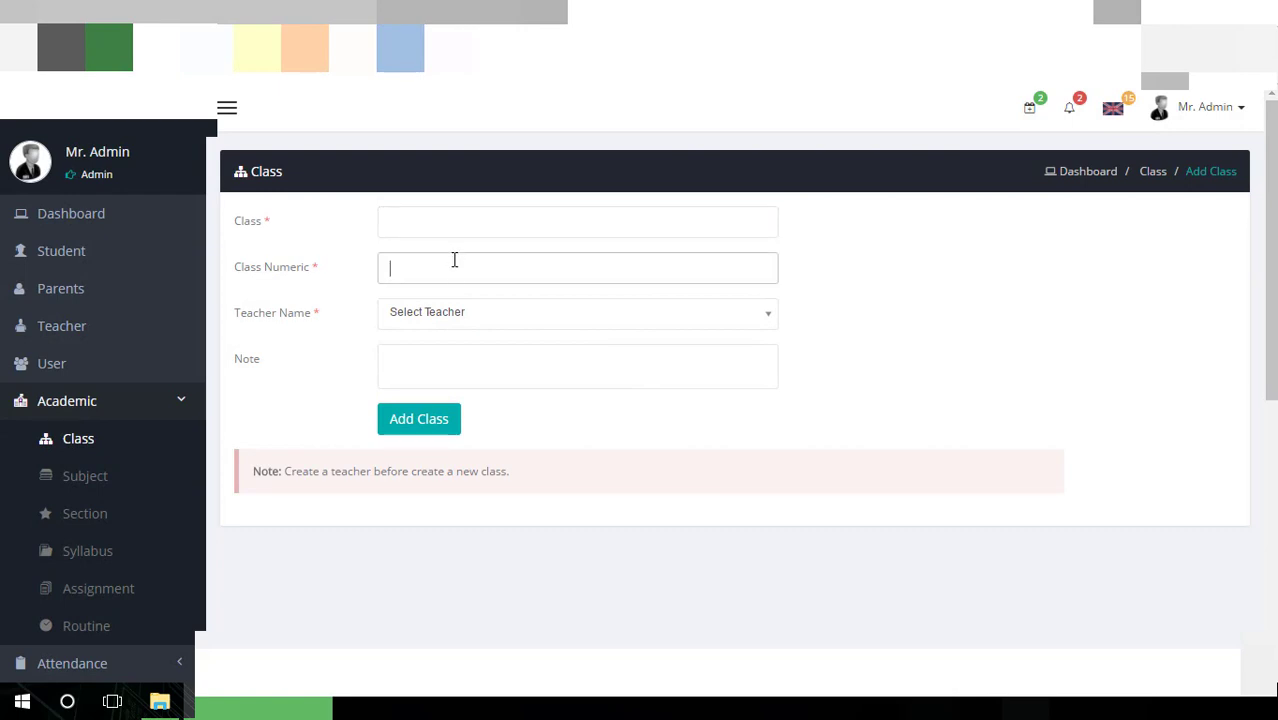
Pick the first listed teacher as class teacher, then go to the Subject list
{"action": "left_click", "coordinate": [463, 301]}
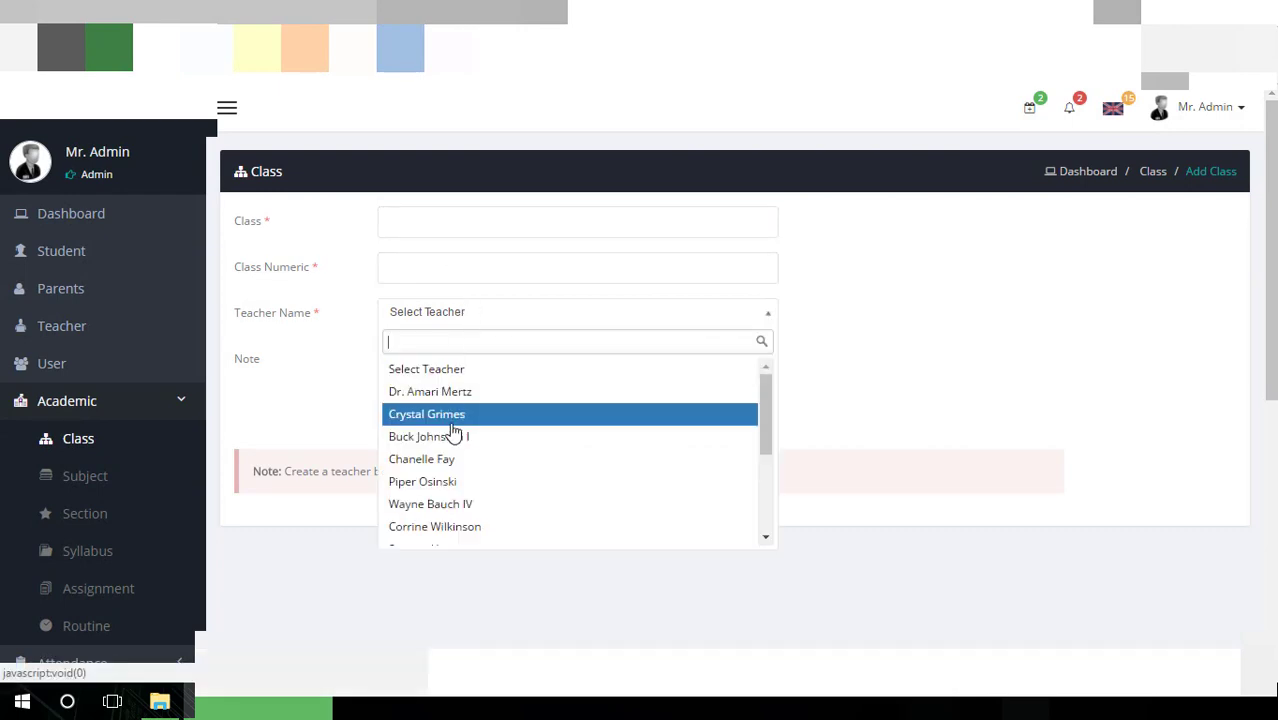
{"action": "left_click", "coordinate": [472, 394]}
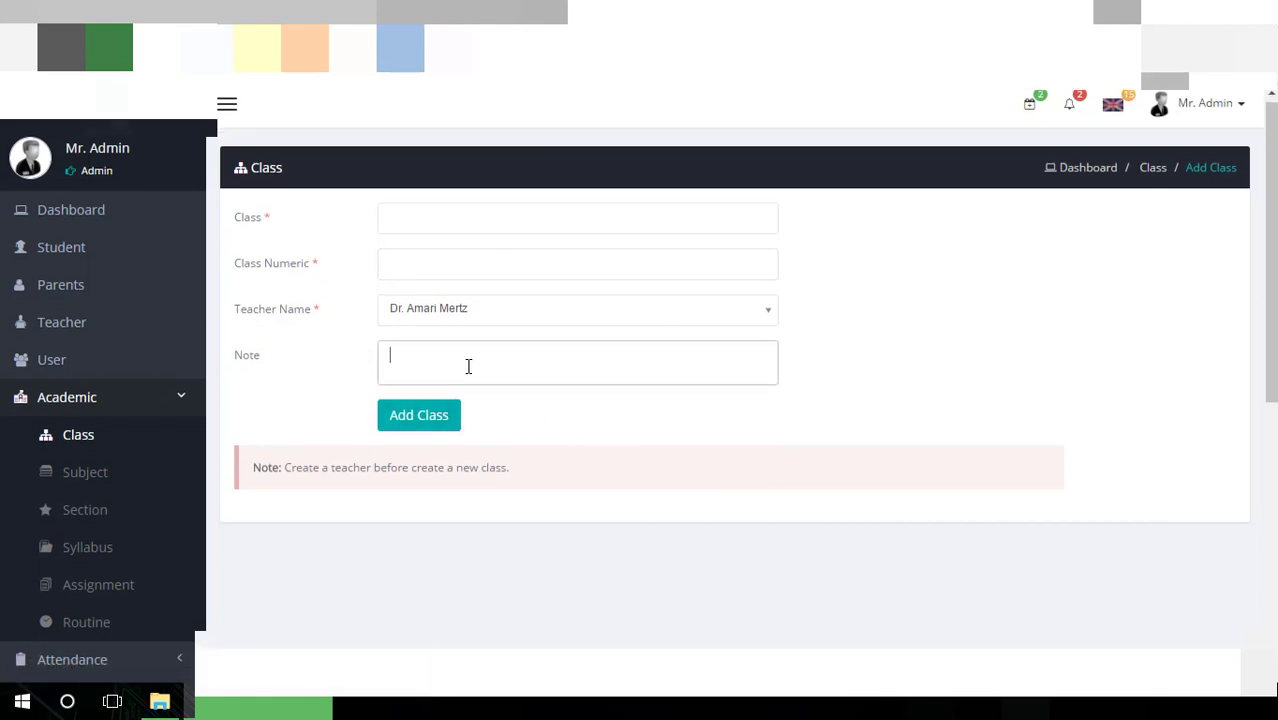
{"action": "scroll", "coordinate": [468, 366], "scroll_direction": "down", "scroll_amount": 2}
{"action": "scroll", "coordinate": [468, 368], "scroll_direction": "up", "scroll_amount": 2}
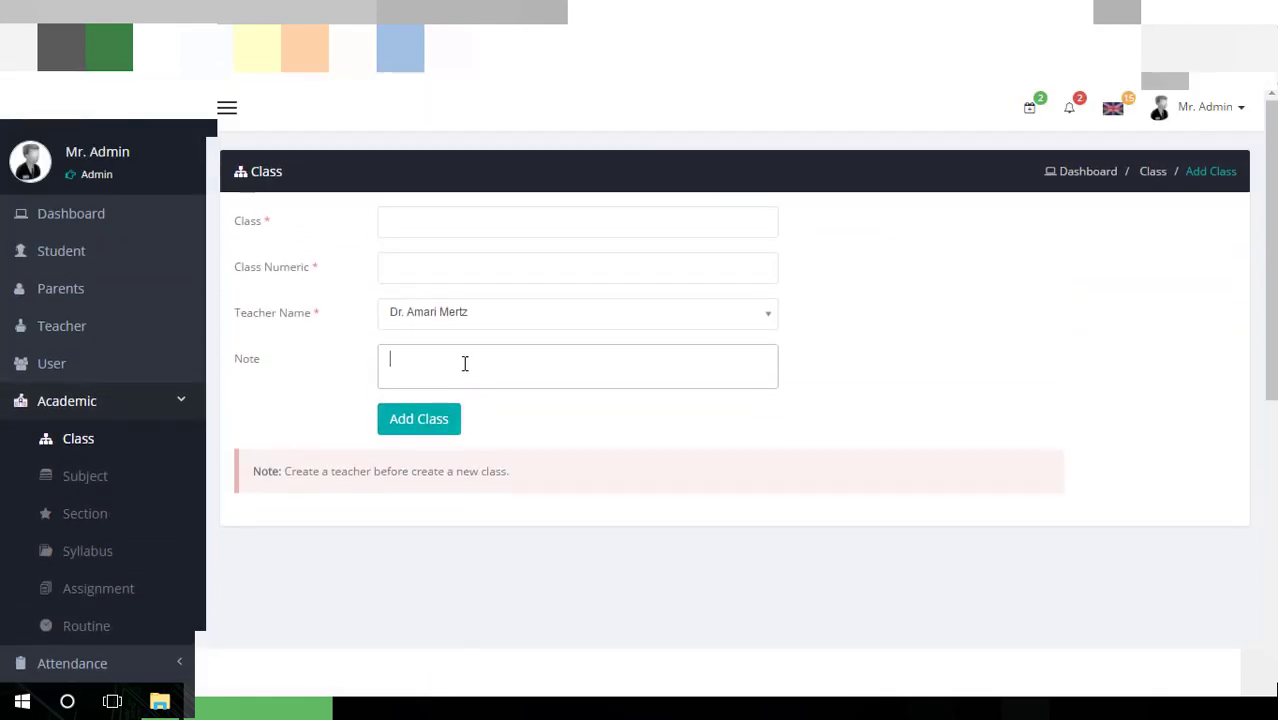
{"action": "left_click", "coordinate": [106, 485]}
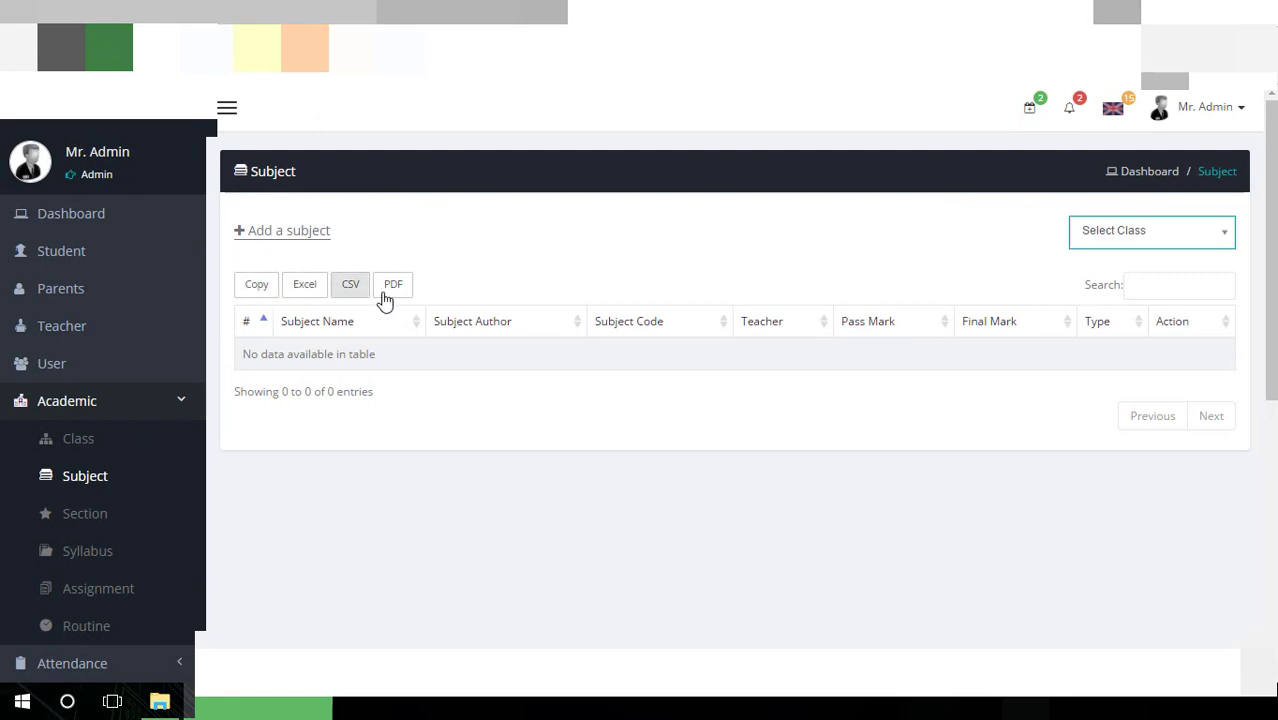
Filter subjects to class Two, showing its eight subjects, and start a new subject
{"action": "left_click", "coordinate": [1221, 247]}
{"action": "left_click", "coordinate": [1114, 333]}
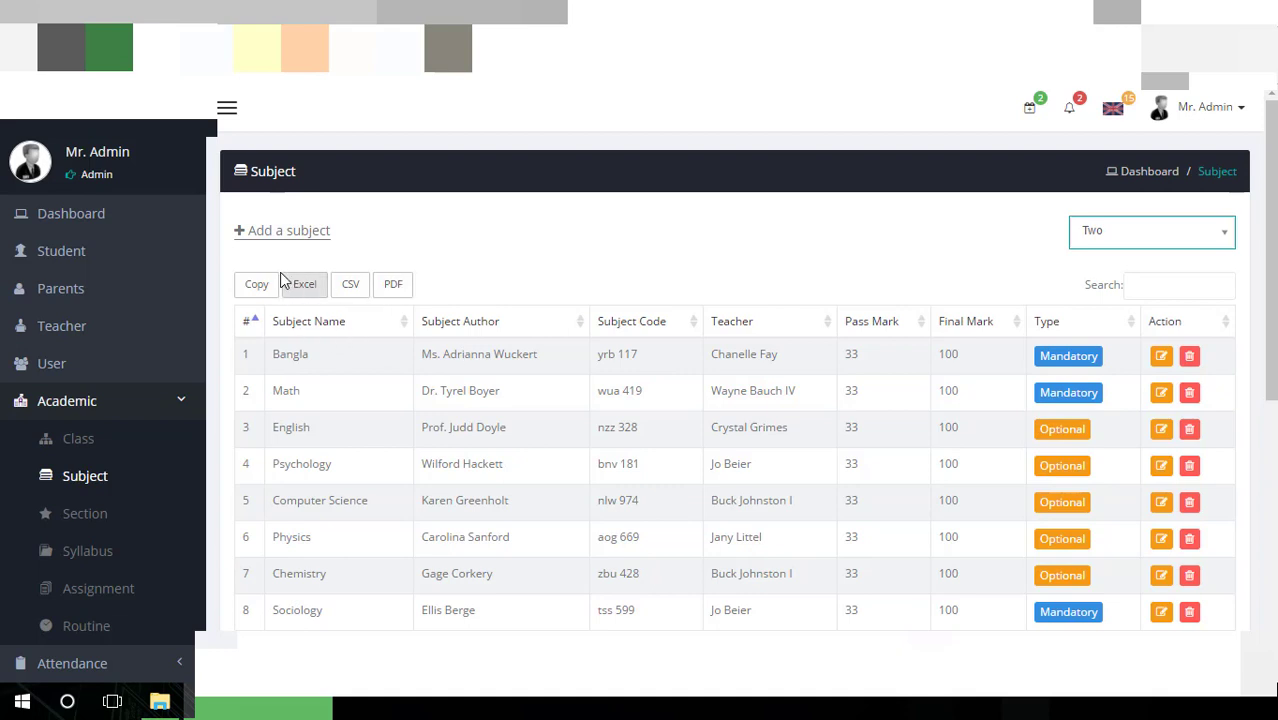
{"action": "left_click", "coordinate": [303, 242]}
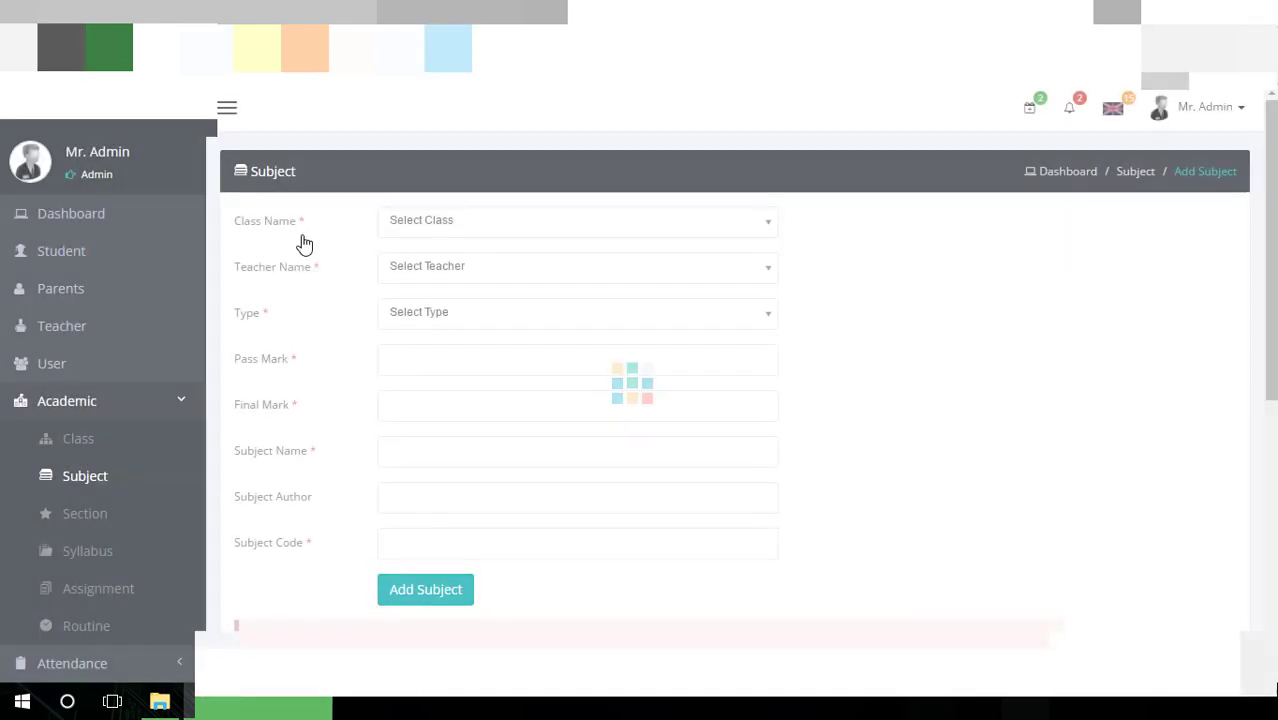
Assign the new subject to class One with a teacher, switching type from Optional to Mandatory
{"action": "left_click", "coordinate": [522, 240]}
{"action": "left_click", "coordinate": [520, 240]}
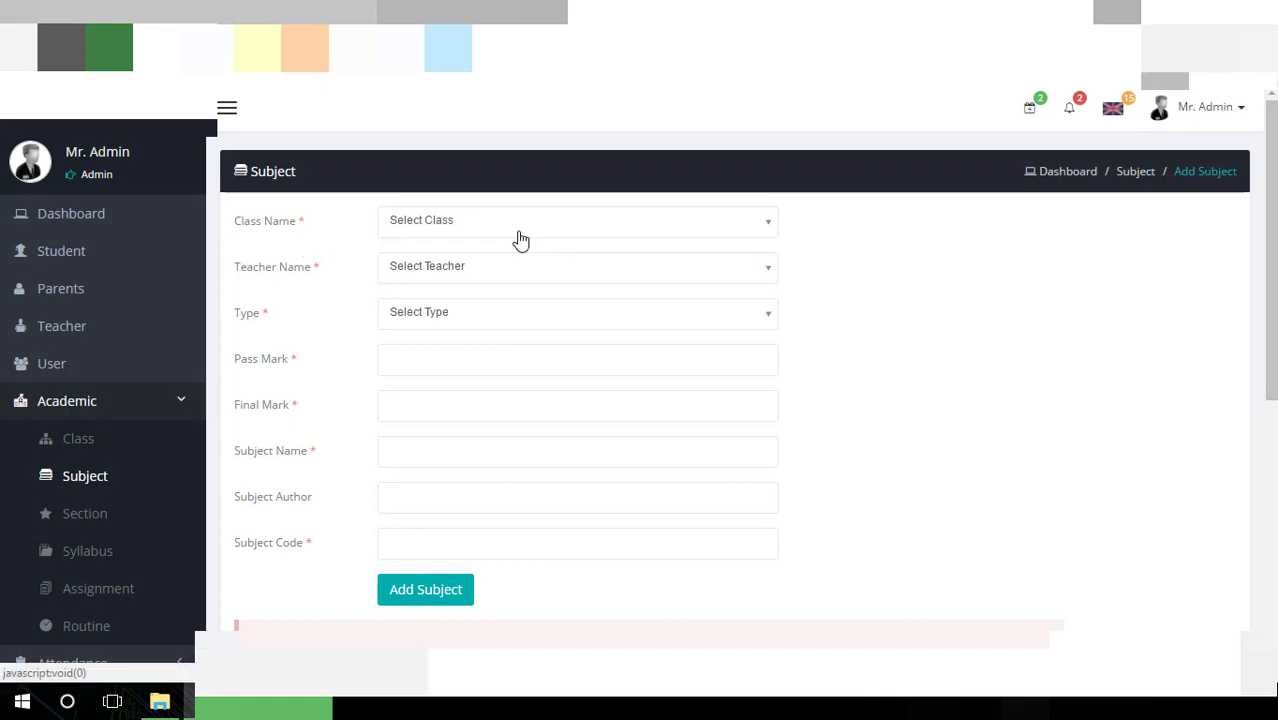
{"action": "left_click", "coordinate": [520, 240]}
{"action": "left_click", "coordinate": [498, 302]}
{"action": "left_click", "coordinate": [498, 268]}
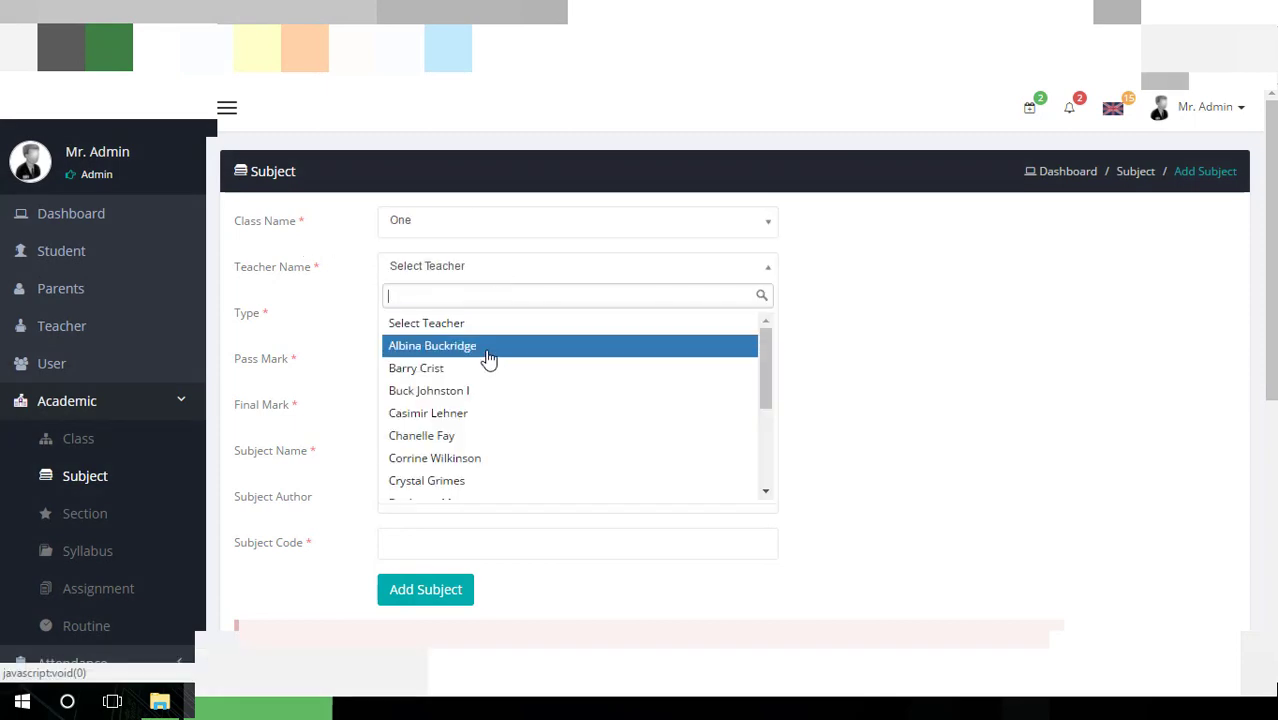
{"action": "left_click", "coordinate": [489, 349]}
{"action": "left_click", "coordinate": [486, 320]}
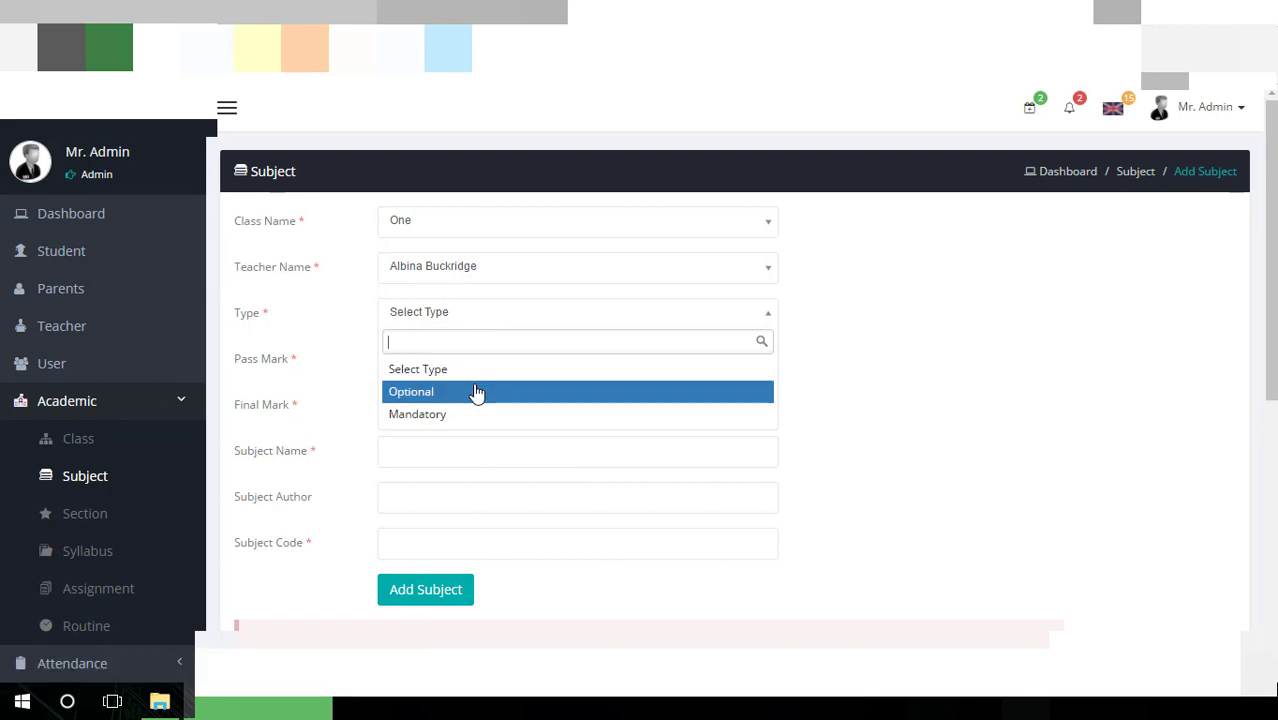
{"action": "left_click", "coordinate": [477, 393]}
{"action": "scroll", "coordinate": [508, 265], "scroll_direction": "down", "scroll_amount": 1}
{"action": "left_click", "coordinate": [513, 218]}
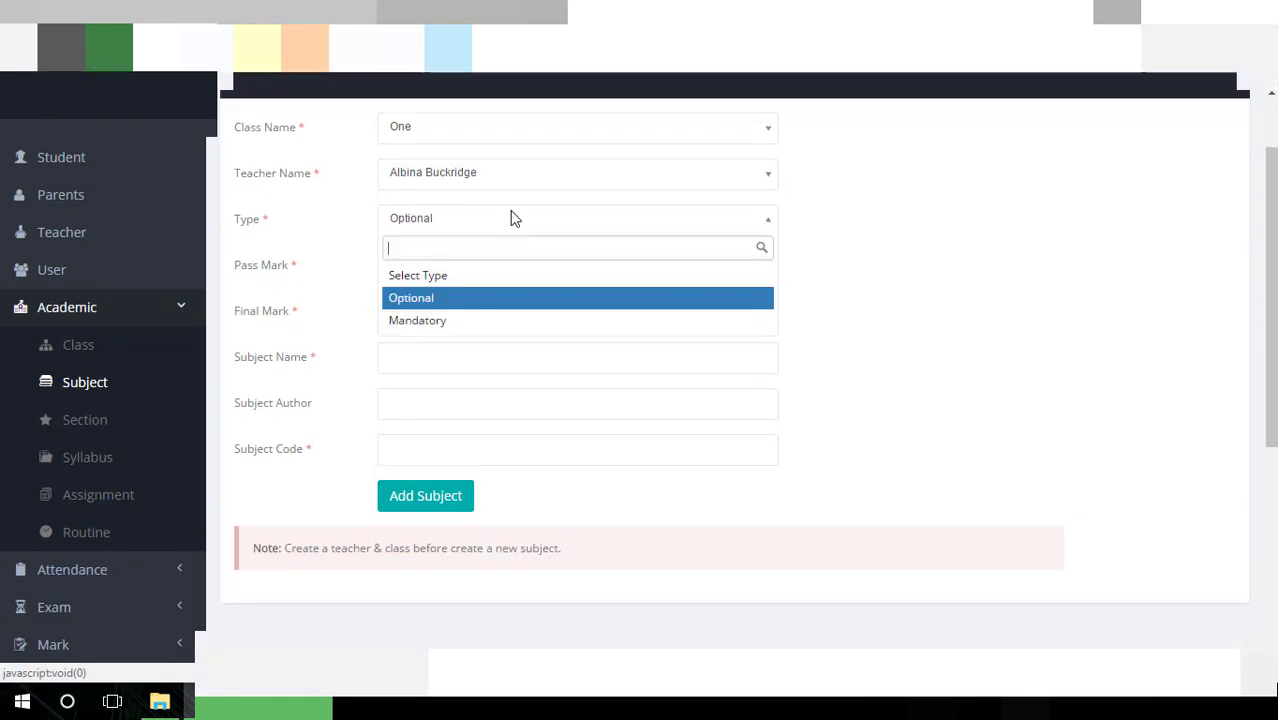
{"action": "left_click", "coordinate": [497, 321]}
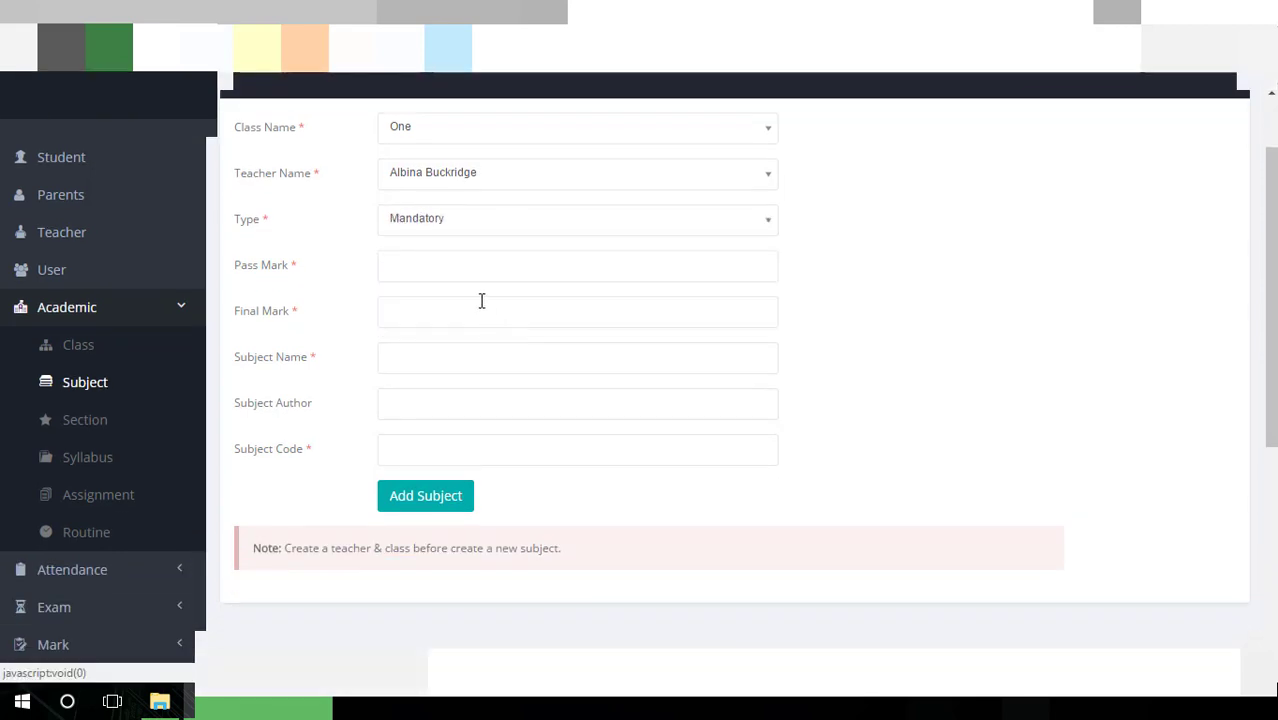
Visit pass mark, final mark, subject name and code fields, then go to Section
{"action": "left_click", "coordinate": [477, 268]}
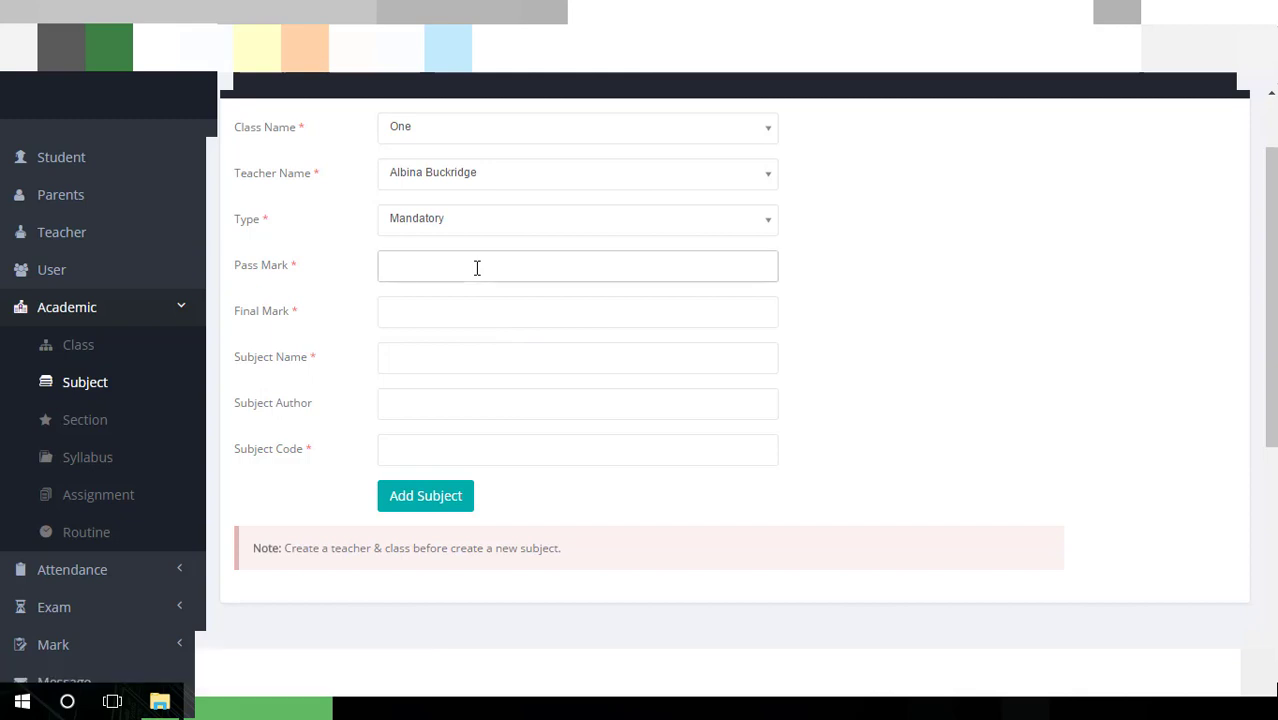
{"action": "left_click", "coordinate": [465, 317]}
{"action": "left_click", "coordinate": [459, 360]}
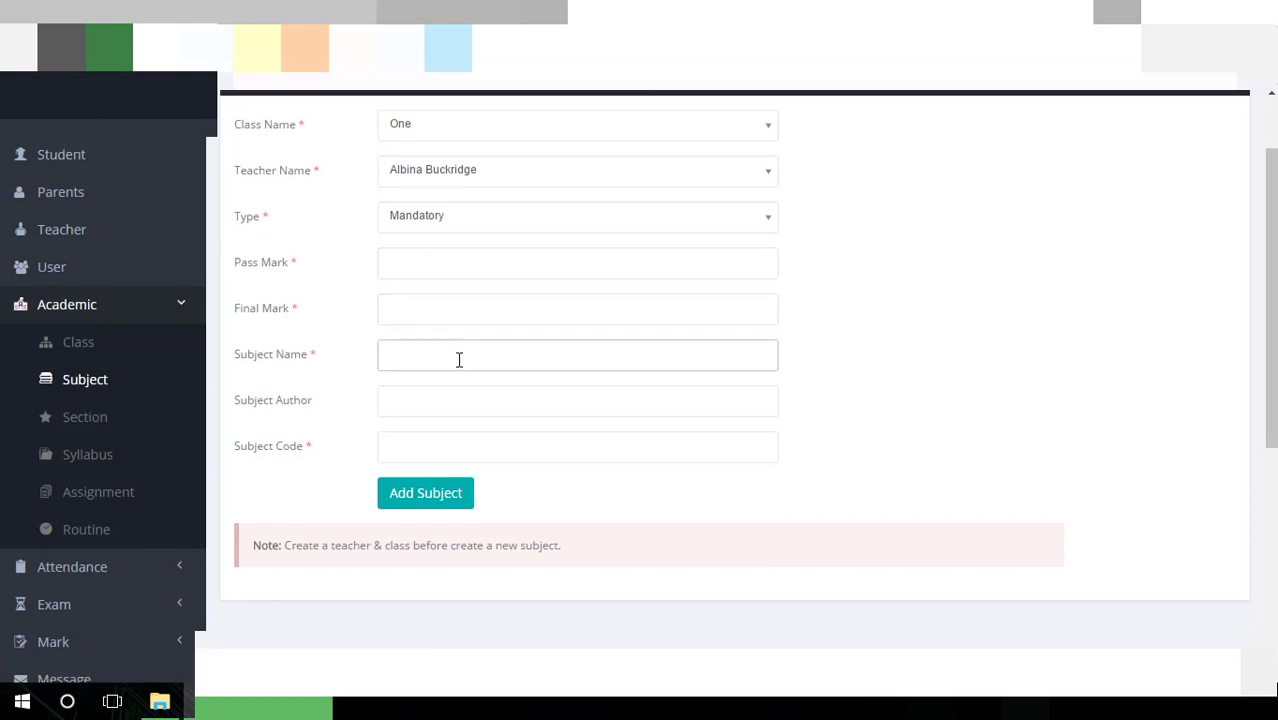
{"action": "scroll", "coordinate": [457, 352], "scroll_direction": "down", "scroll_amount": 1}
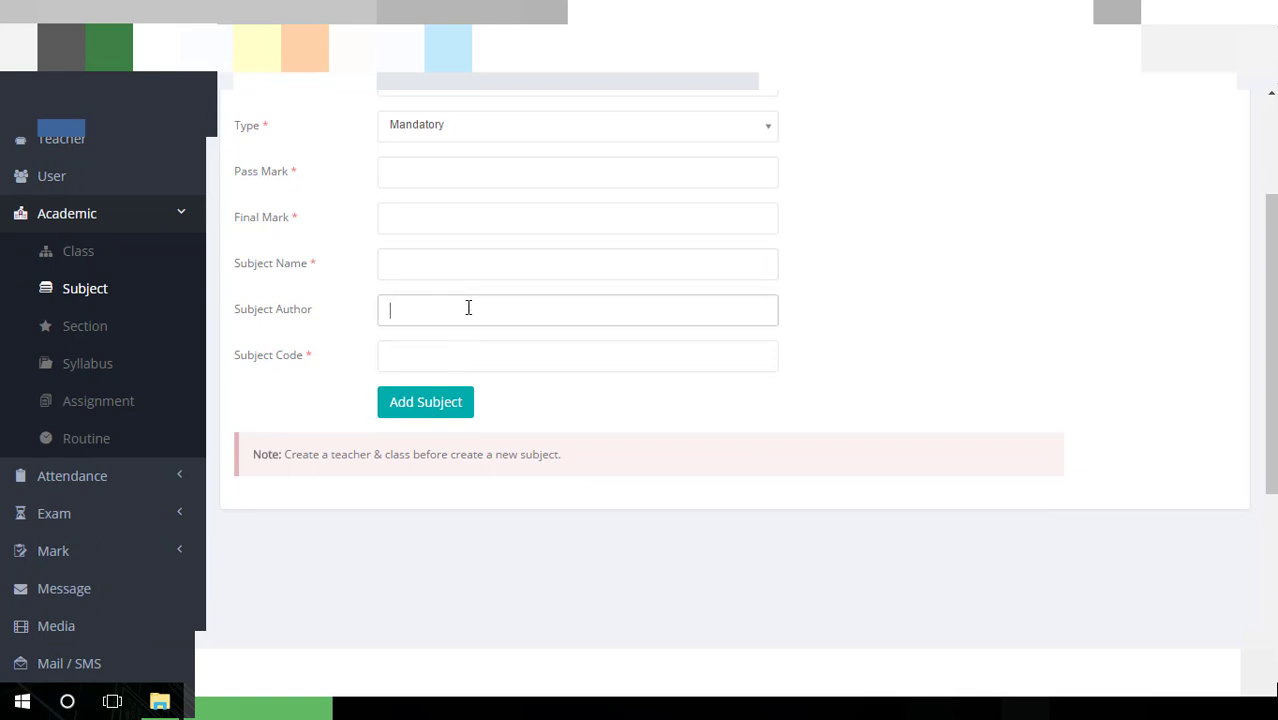
{"action": "left_click", "coordinate": [422, 358]}
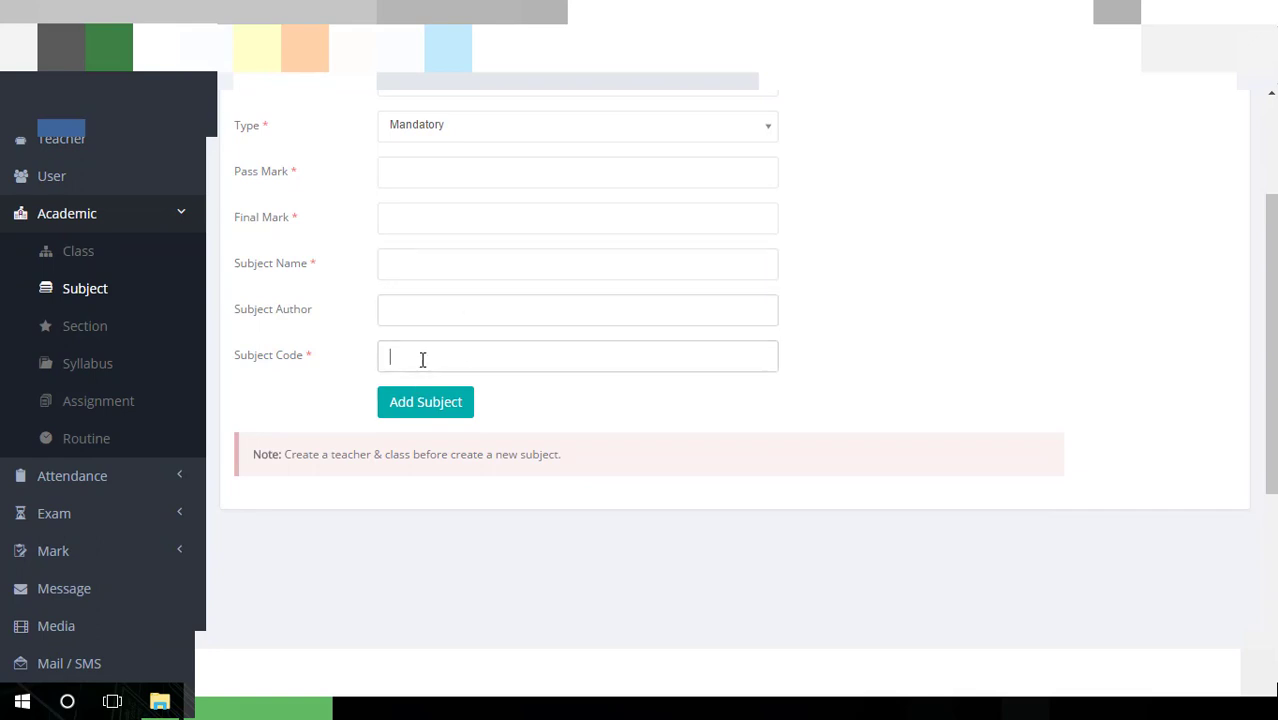
{"action": "left_click", "coordinate": [88, 328]}
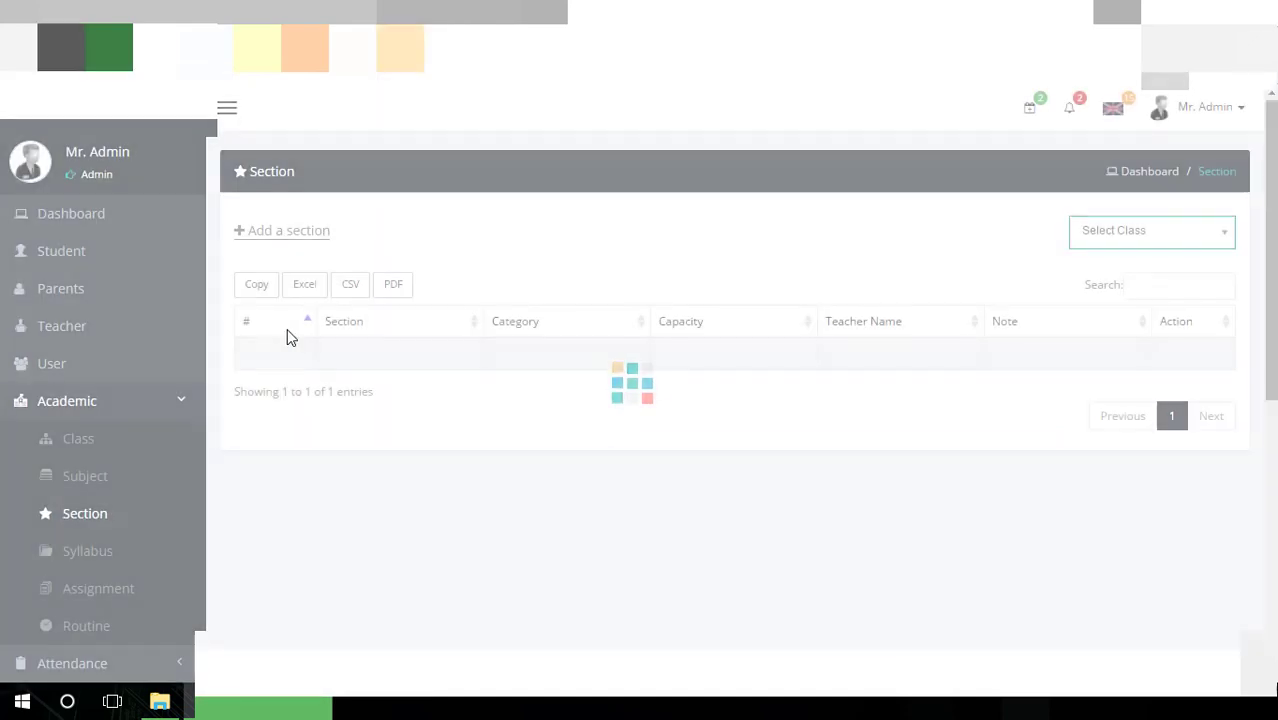
Filter sections to class Two, listing A, B and C, and start a new section
{"action": "left_click", "coordinate": [1107, 252]}
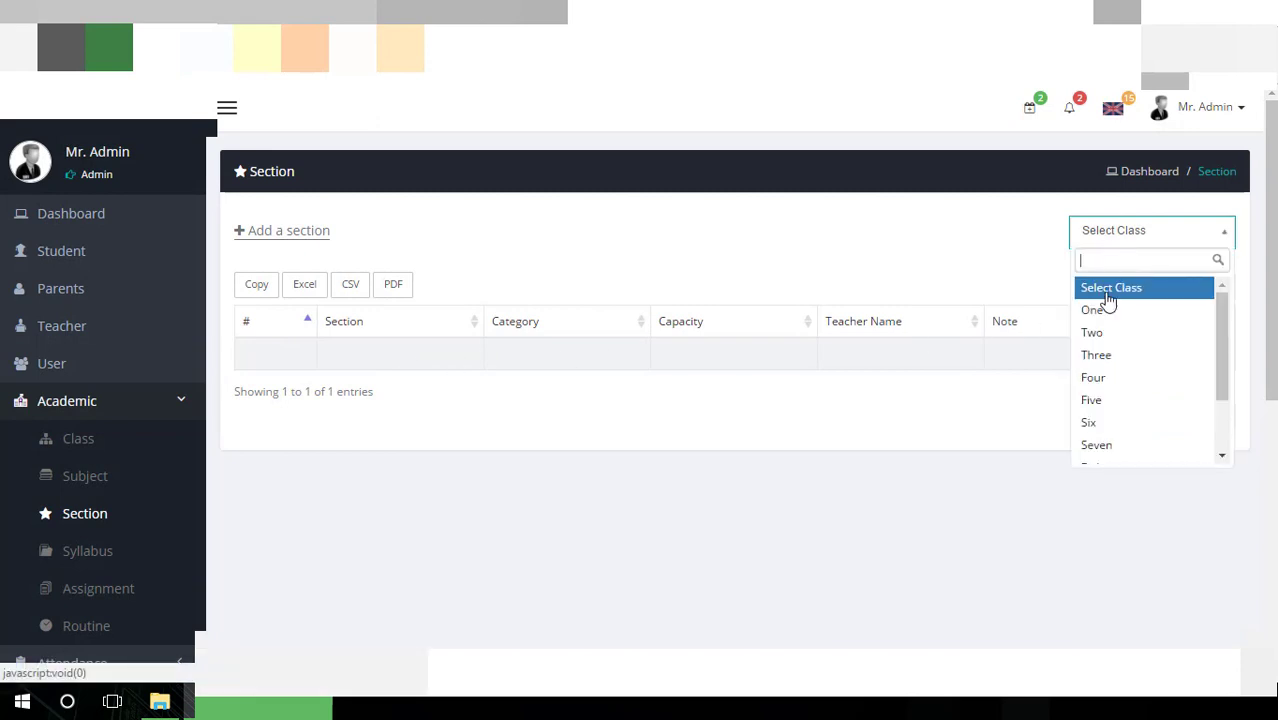
{"action": "left_click", "coordinate": [1100, 329]}
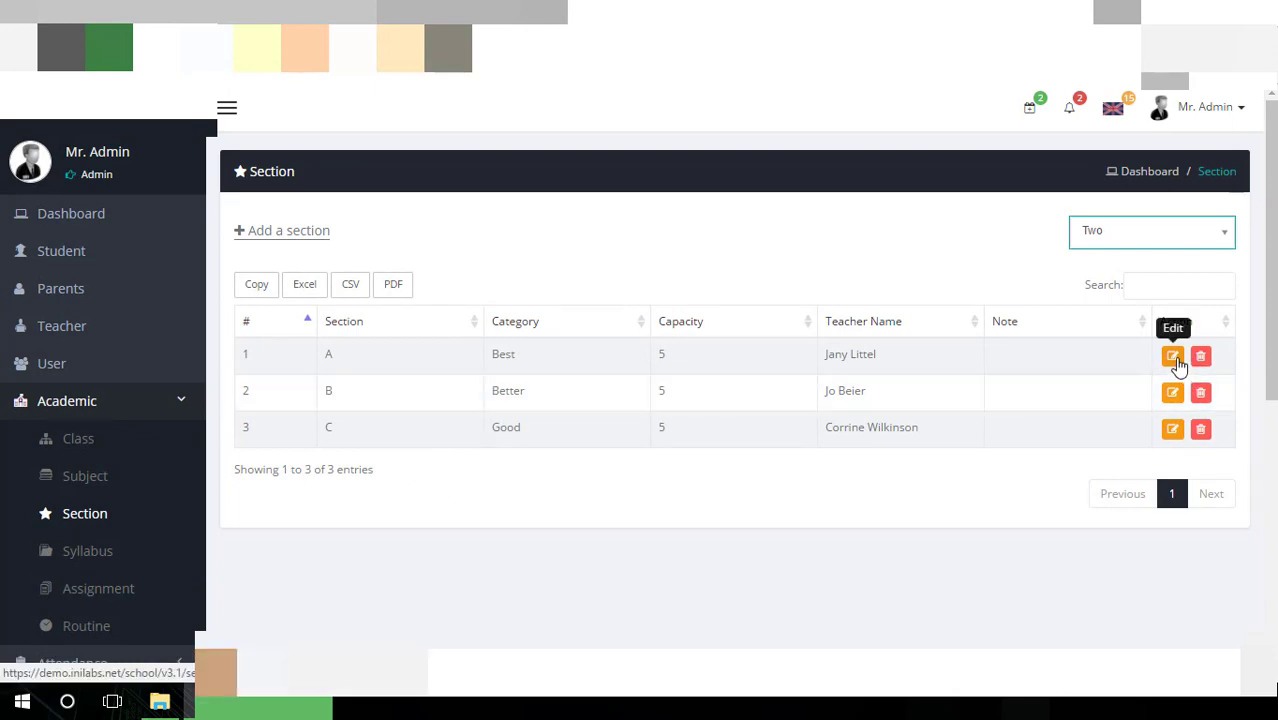
{"action": "left_click", "coordinate": [305, 240]}
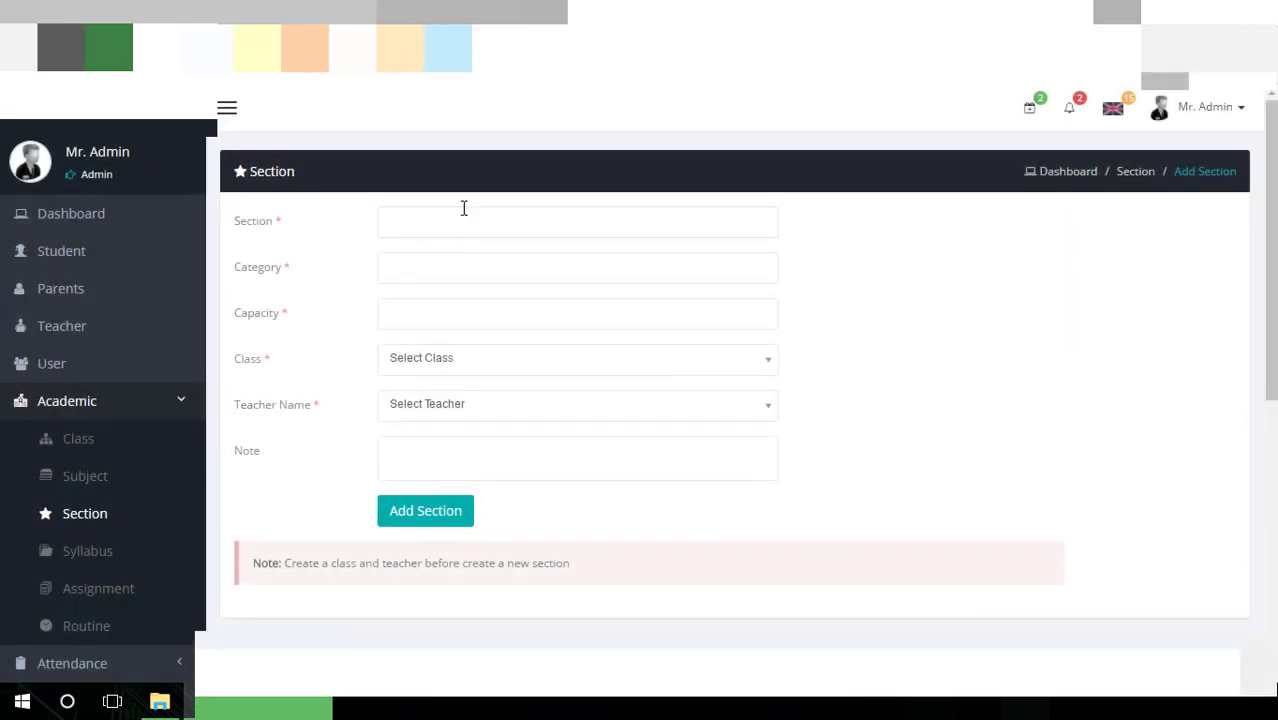
Try the Section, Category, Capacity, Class, Teacher Name and Note fields, leaving them empty
{"action": "left_click", "coordinate": [463, 209]}
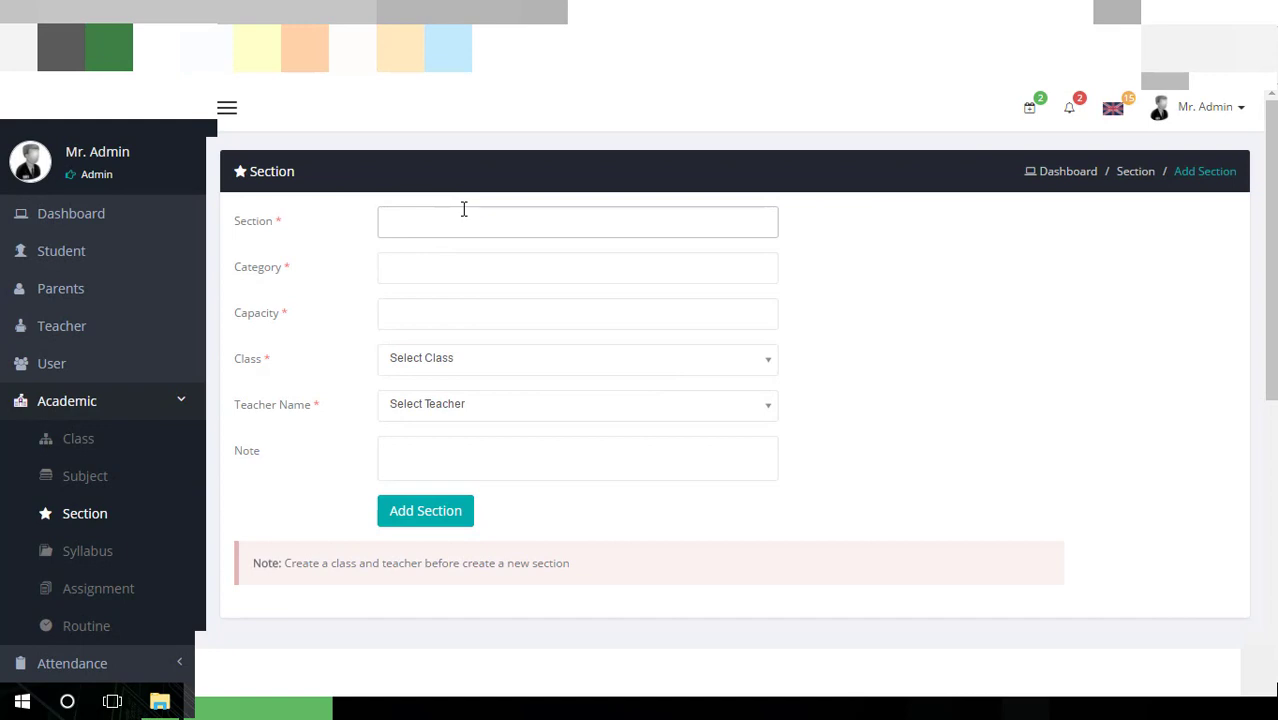
{"action": "left_click", "coordinate": [462, 268]}
{"action": "left_click", "coordinate": [462, 307]}
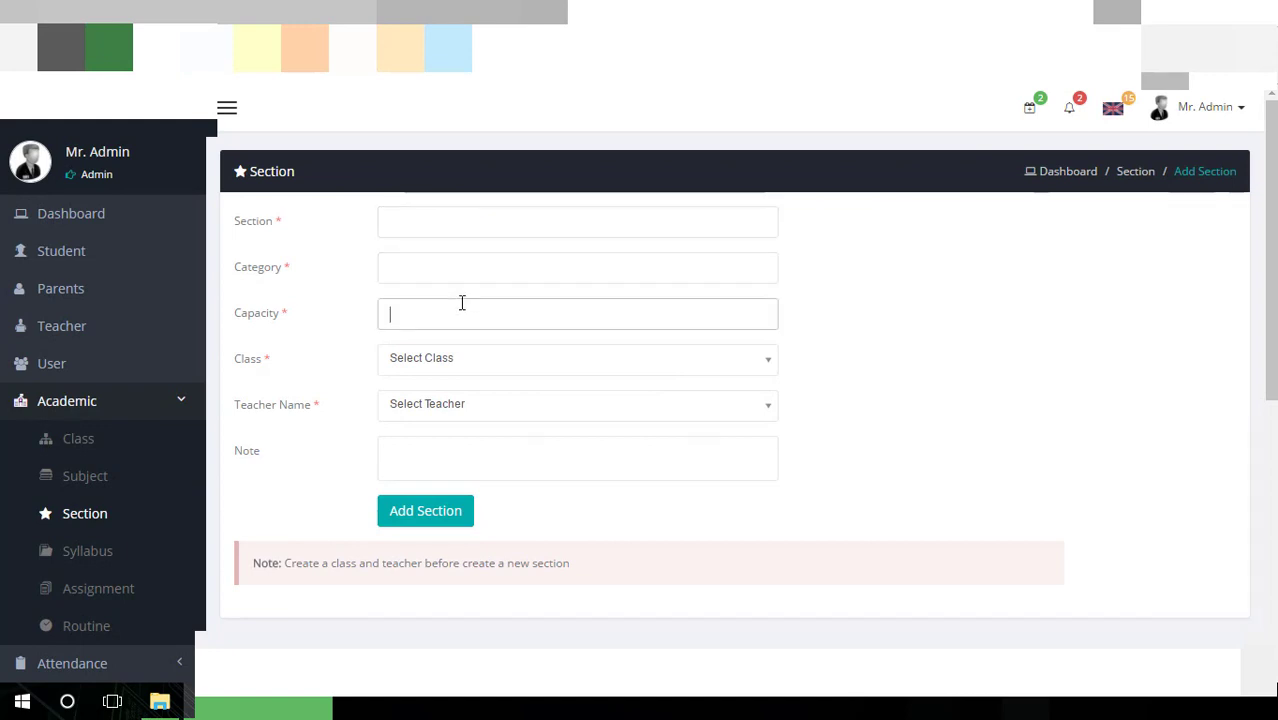
{"action": "left_click", "coordinate": [475, 360]}
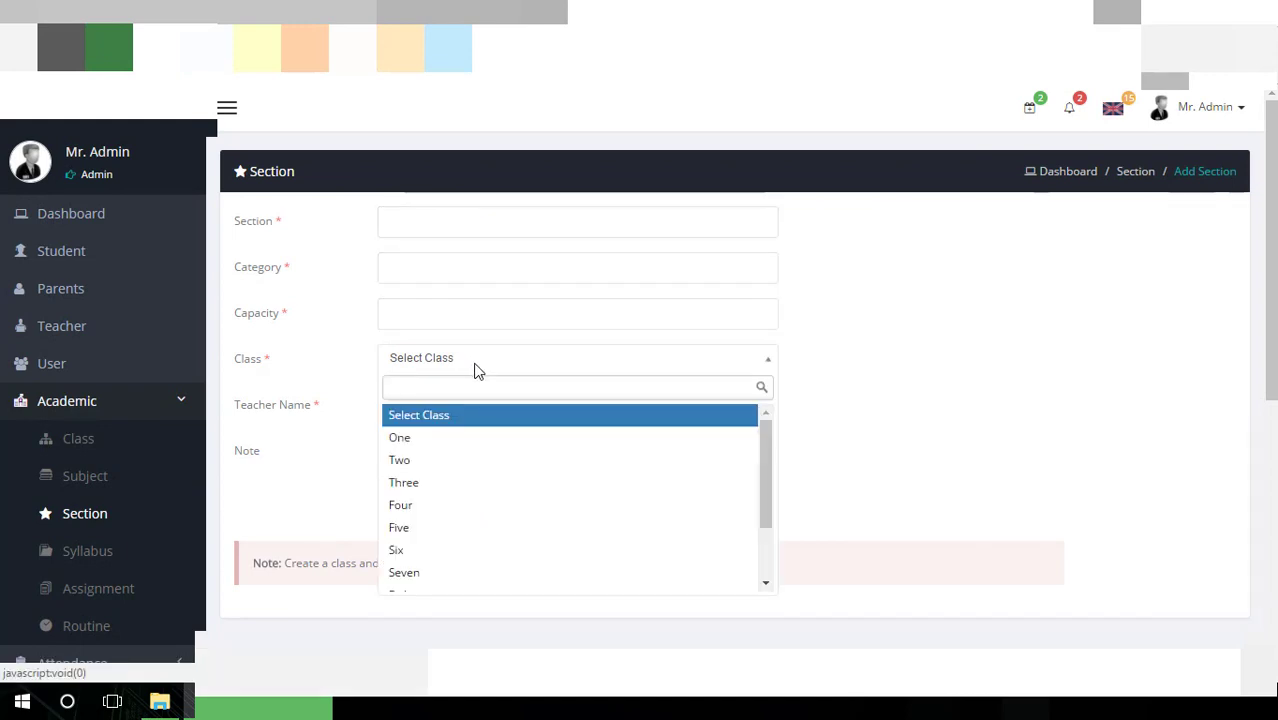
{"action": "left_click", "coordinate": [773, 316]}
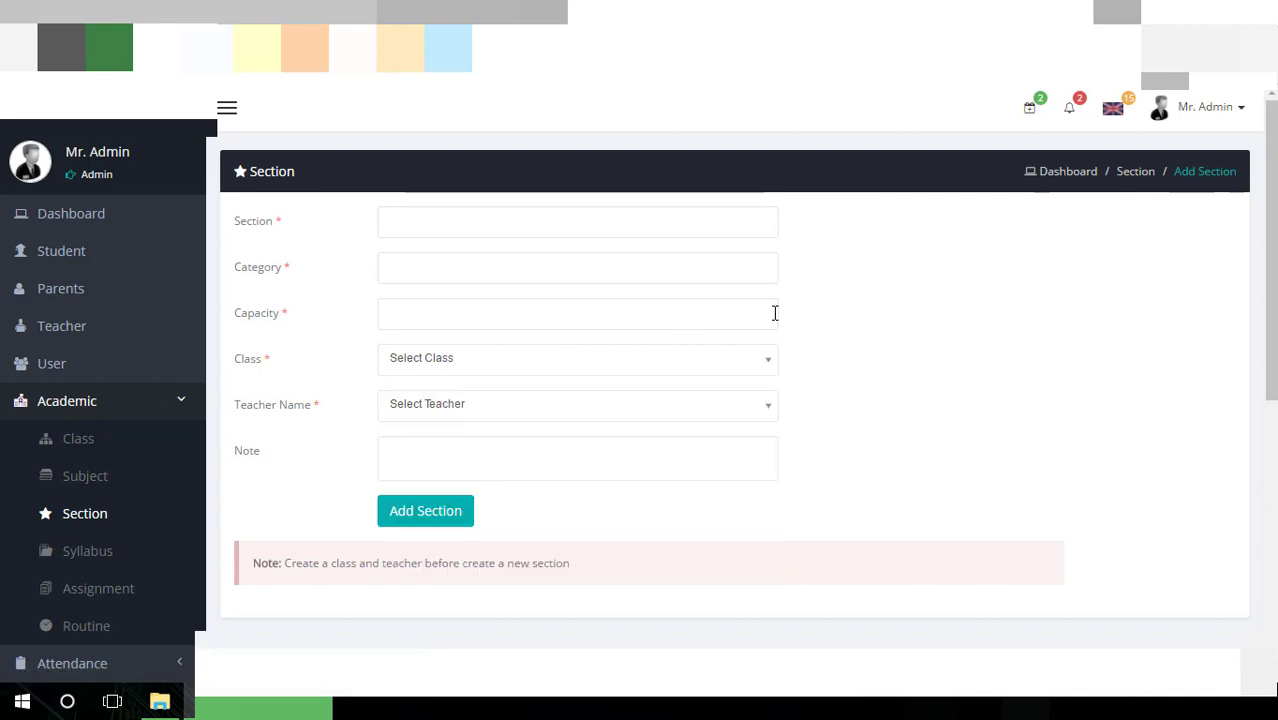
{"action": "left_click", "coordinate": [505, 414]}
{"action": "left_click", "coordinate": [937, 397]}
{"action": "scroll", "coordinate": [937, 397], "scroll_direction": "down", "scroll_amount": 2}
{"action": "left_click", "coordinate": [489, 278]}
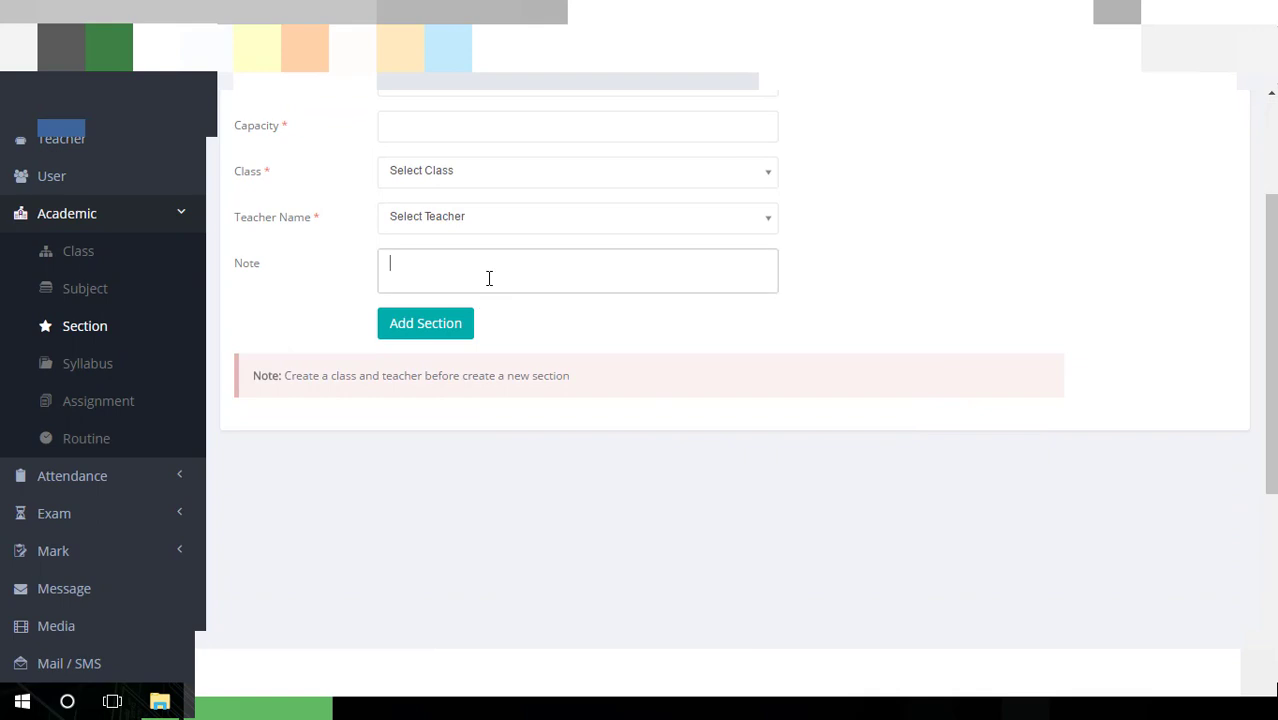
List class Two's syllabi (Bangla, English) and start adding a new syllabus
{"action": "left_click", "coordinate": [126, 368]}
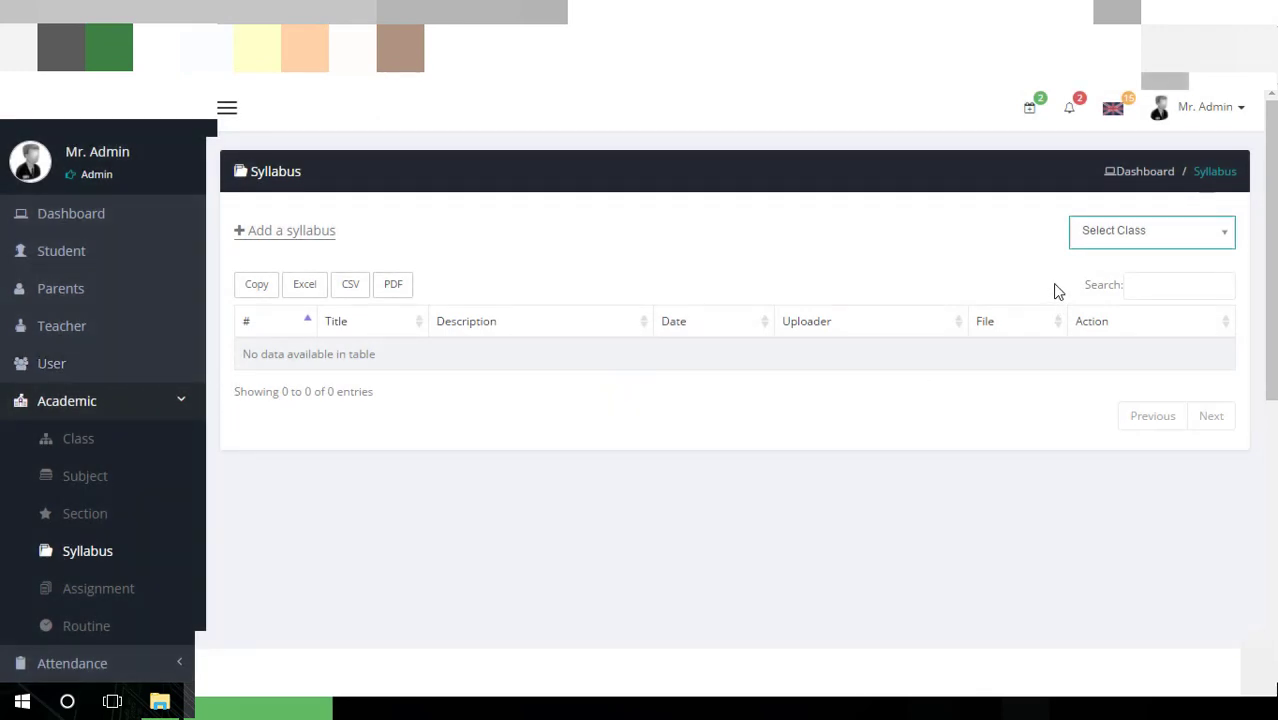
{"action": "left_click", "coordinate": [1100, 238]}
{"action": "left_click", "coordinate": [1098, 336]}
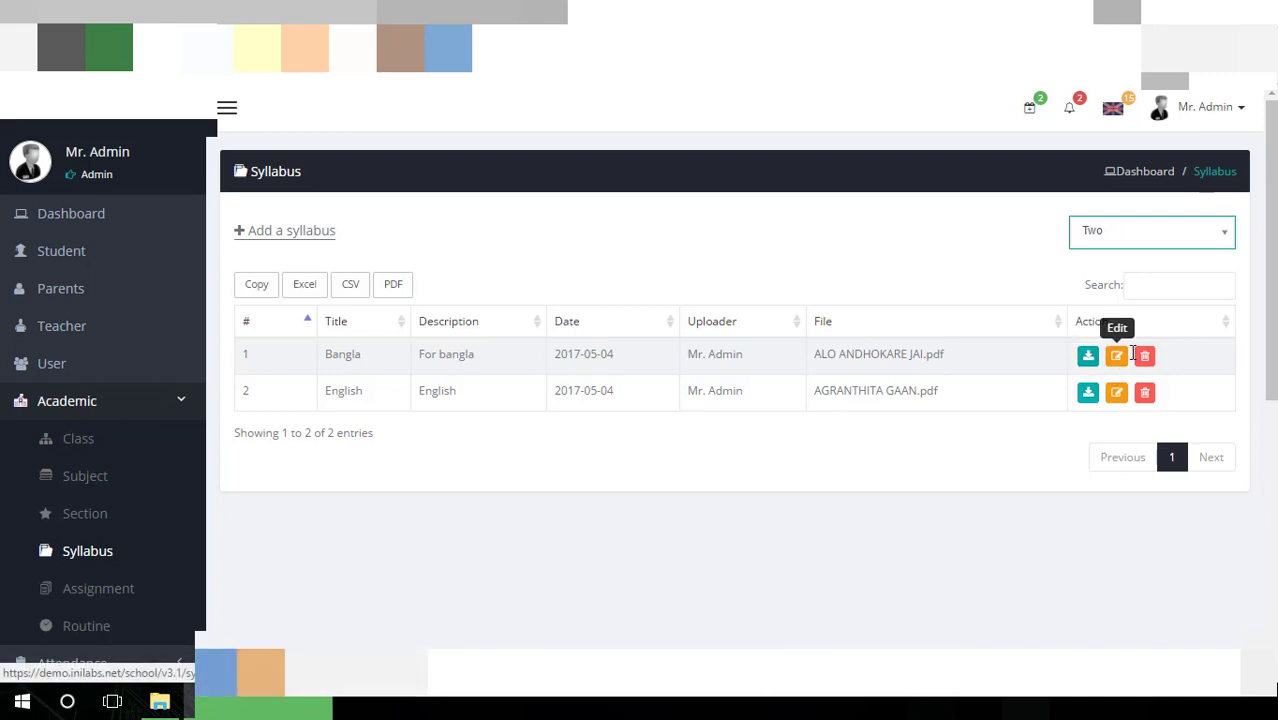
{"action": "left_click", "coordinate": [302, 234]}
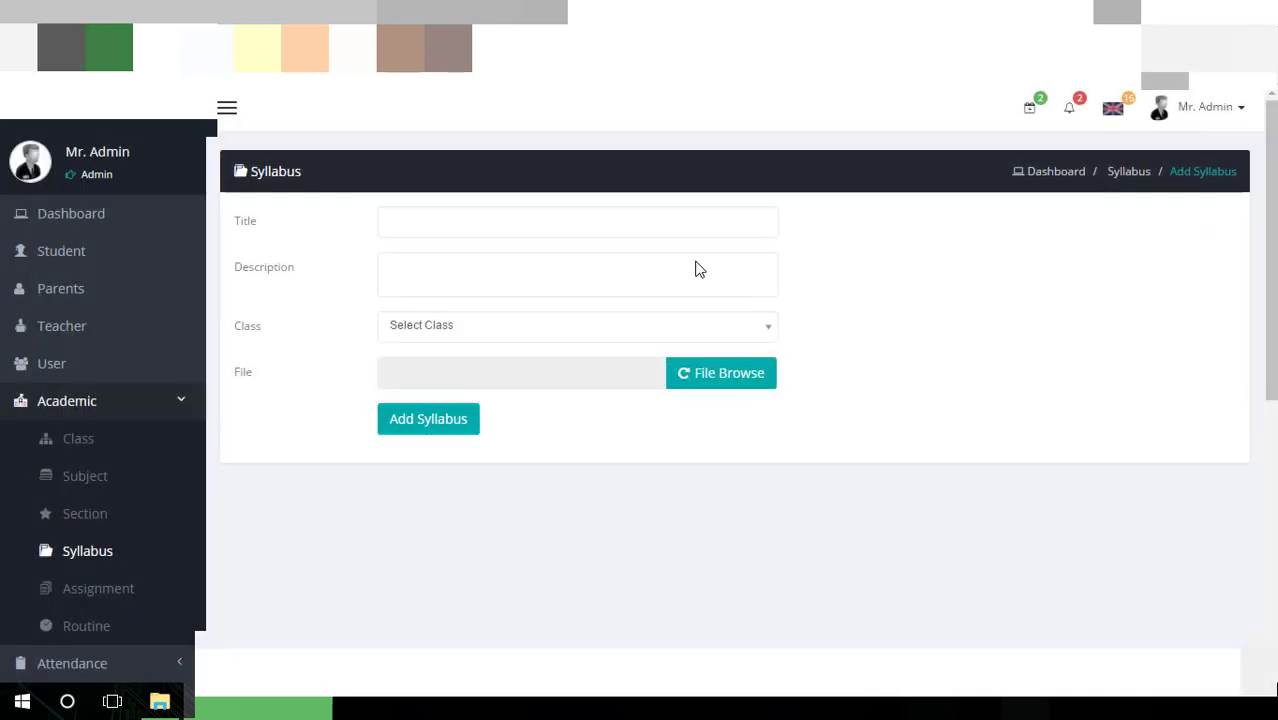
Try the syllabus Title, Description and Class fields, cancel the file browser, then open Assignment
{"action": "left_click", "coordinate": [477, 220]}
{"action": "left_click", "coordinate": [476, 268]}
{"action": "left_click", "coordinate": [482, 323]}
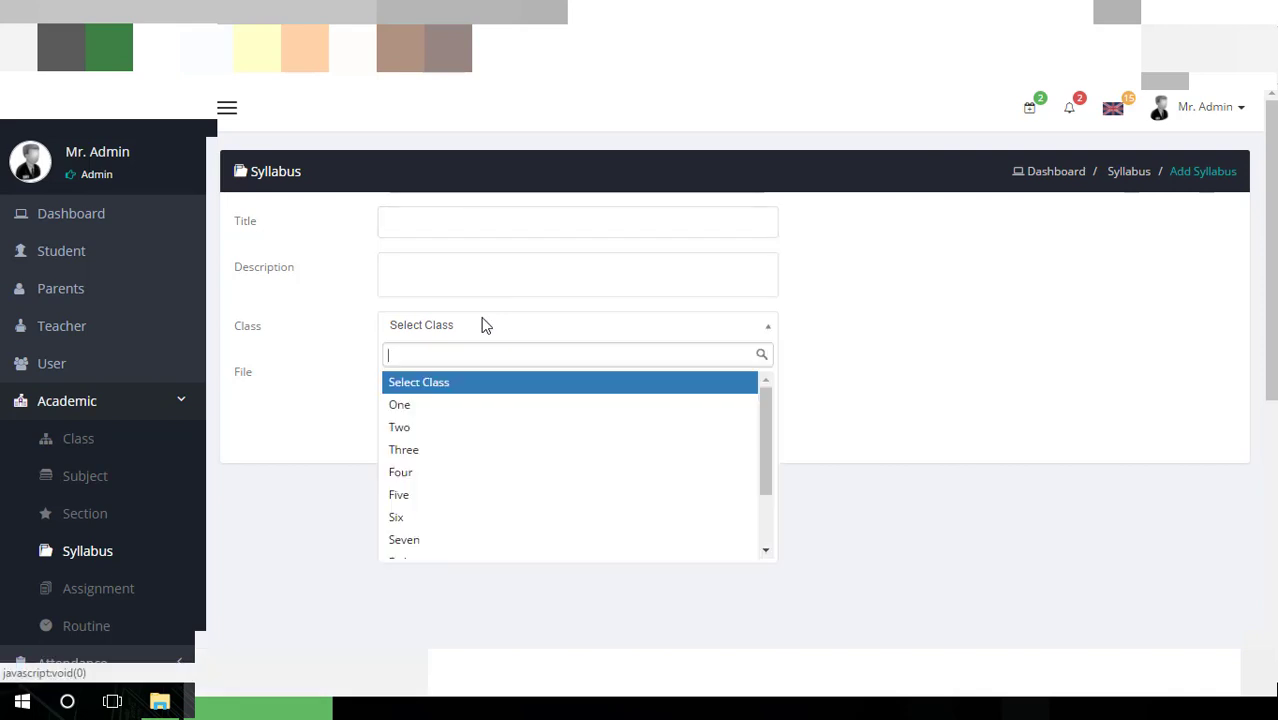
{"action": "left_click", "coordinate": [933, 306]}
{"action": "left_click", "coordinate": [701, 382]}
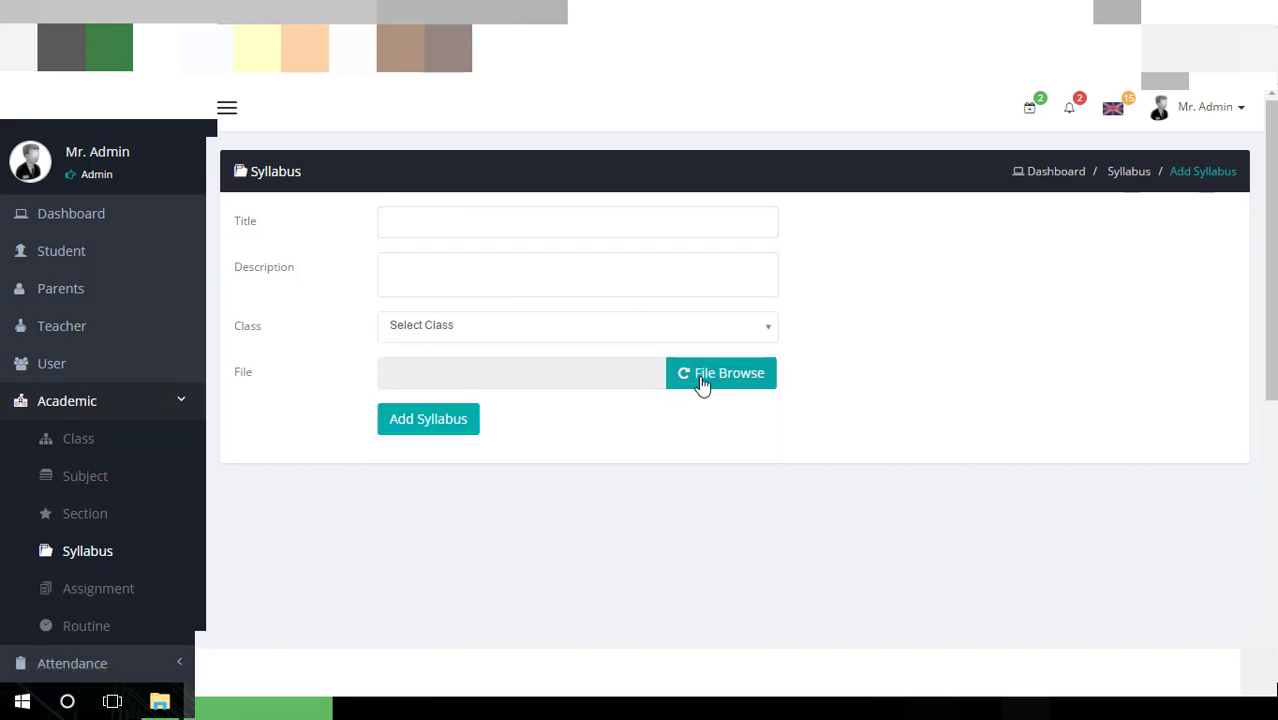
{"action": "key", "text": "Escape"}
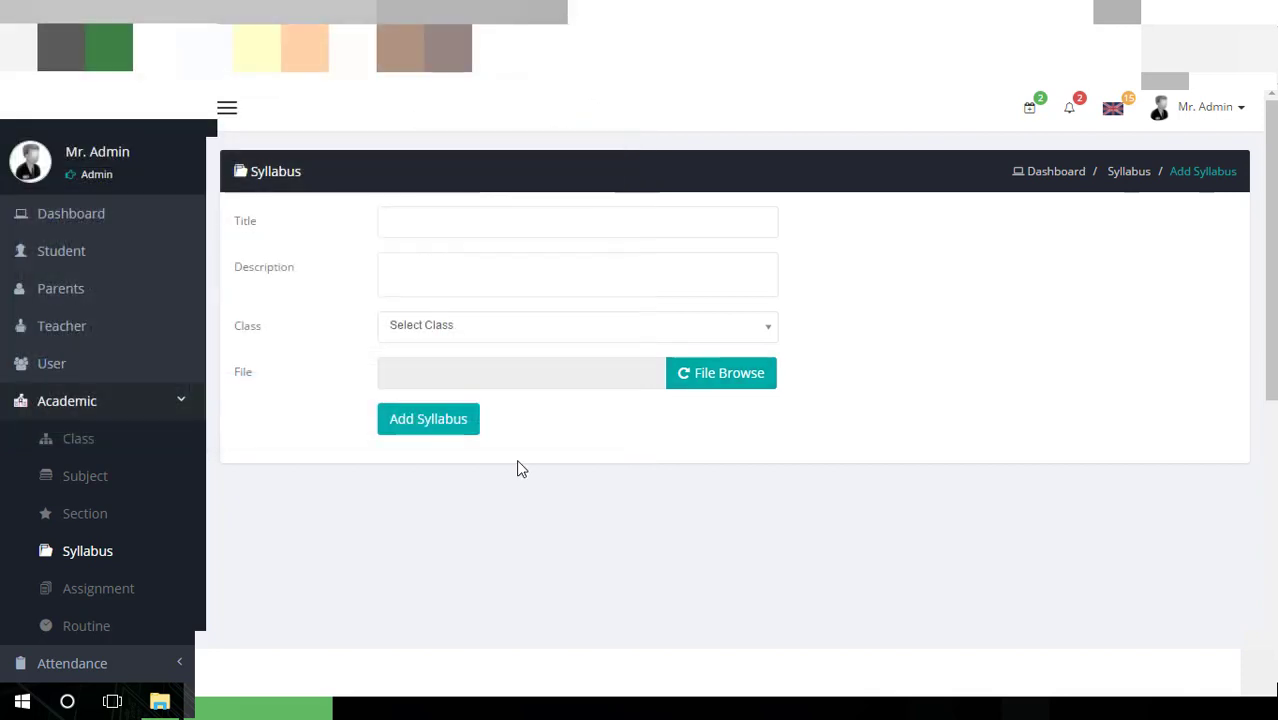
{"action": "scroll", "coordinate": [520, 465], "scroll_direction": "down", "scroll_amount": 3}
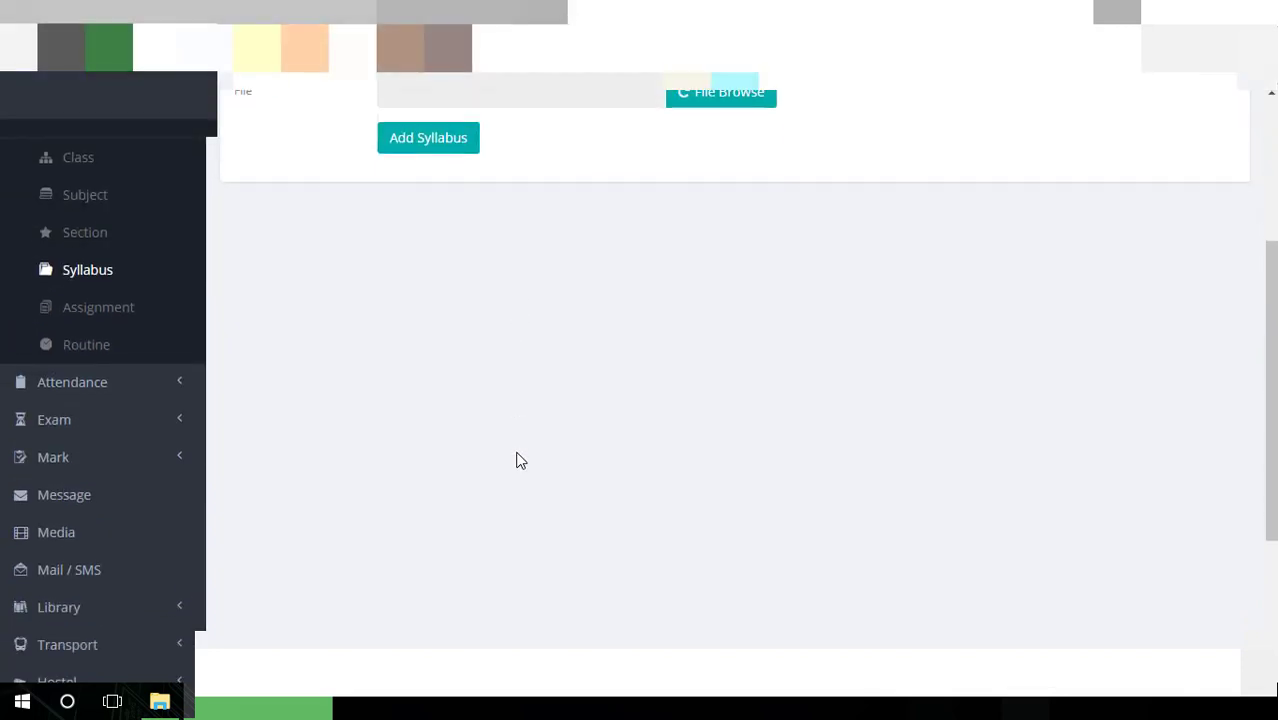
{"action": "left_click", "coordinate": [125, 310]}
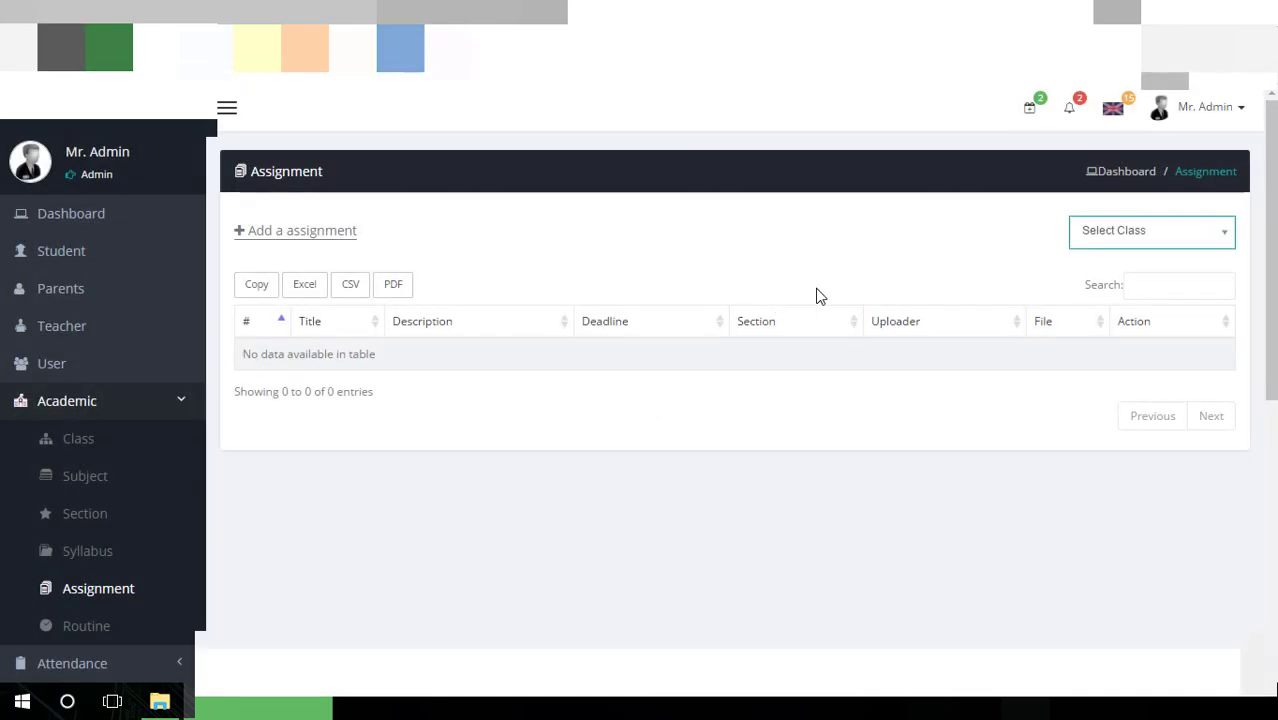
List class Two's two assignments and open a blank Add Assignment form
{"action": "left_click", "coordinate": [1150, 236]}
{"action": "left_click", "coordinate": [1105, 336]}
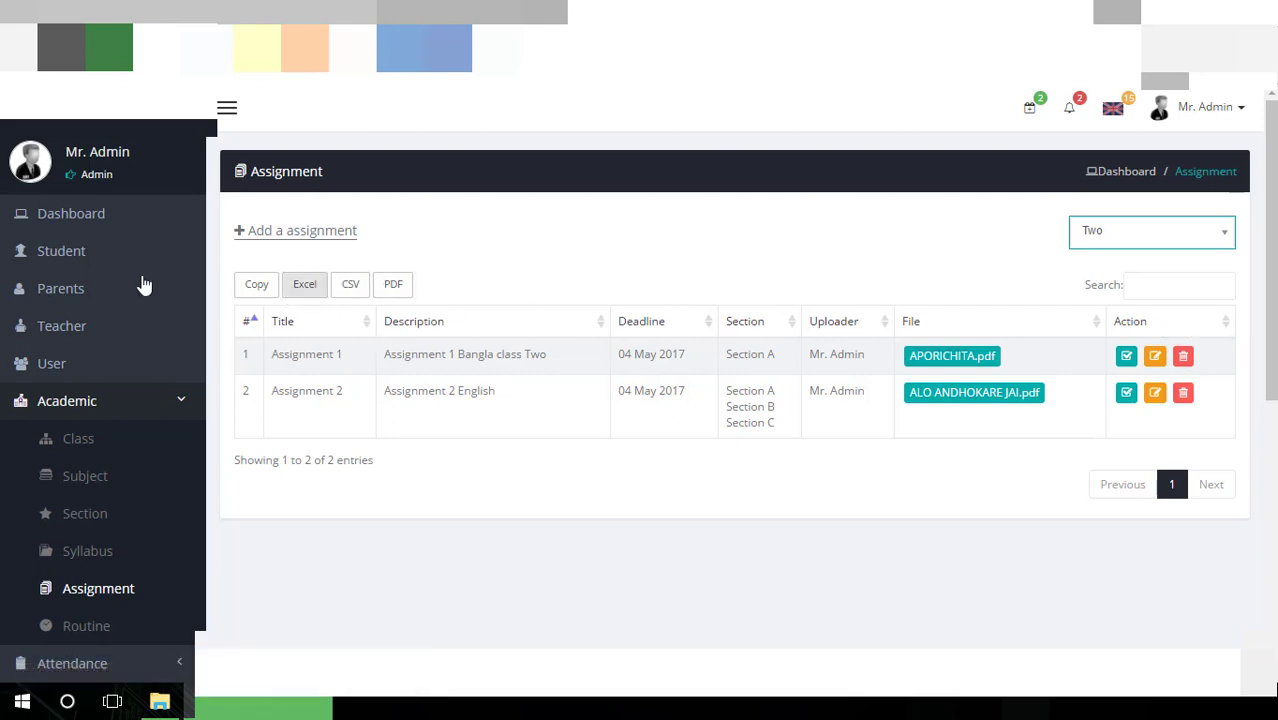
{"action": "left_click", "coordinate": [328, 234]}
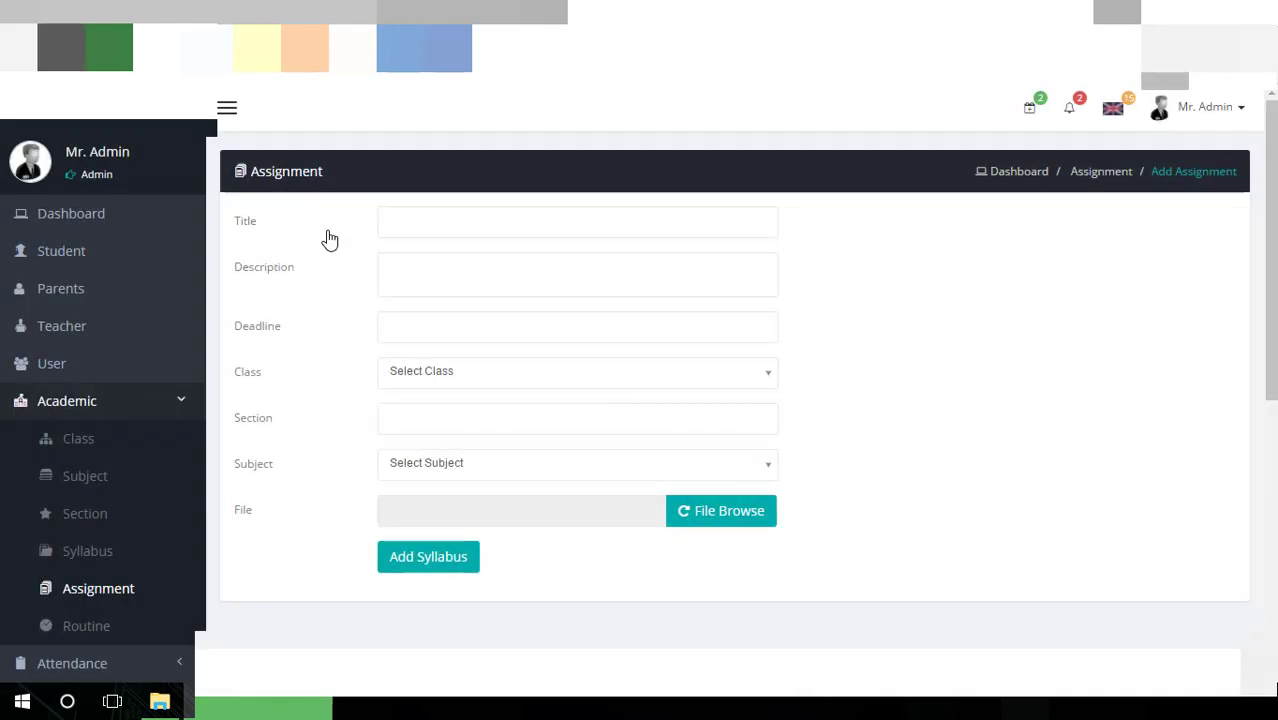
Set the assignment deadline to 3 May 2017
{"action": "left_click", "coordinate": [427, 223]}
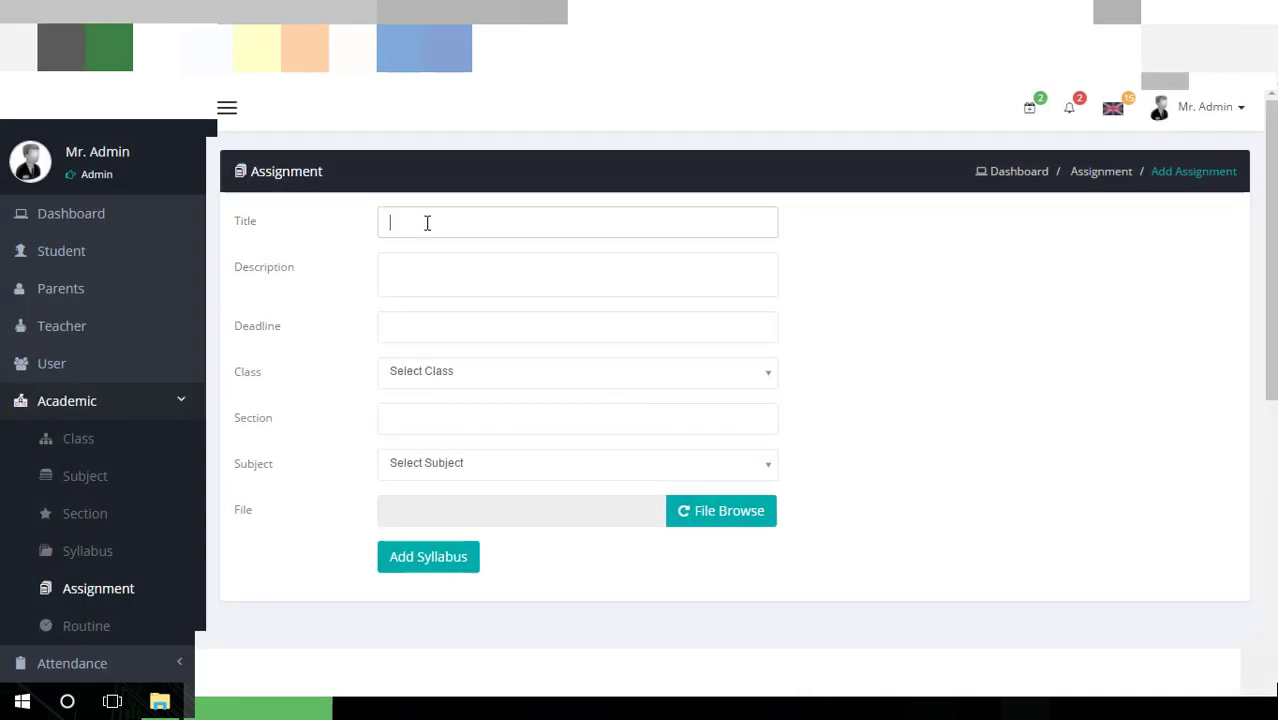
{"action": "left_click", "coordinate": [458, 270]}
{"action": "left_click", "coordinate": [435, 321]}
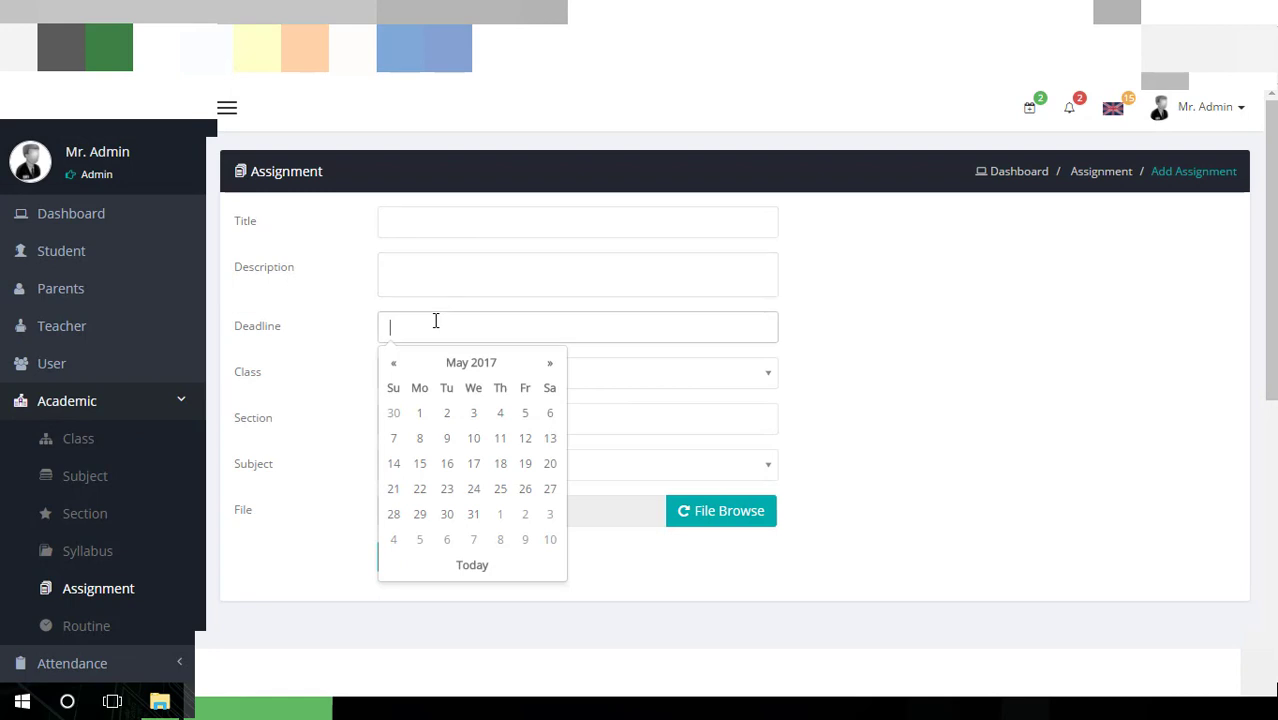
{"action": "left_click", "coordinate": [473, 413]}
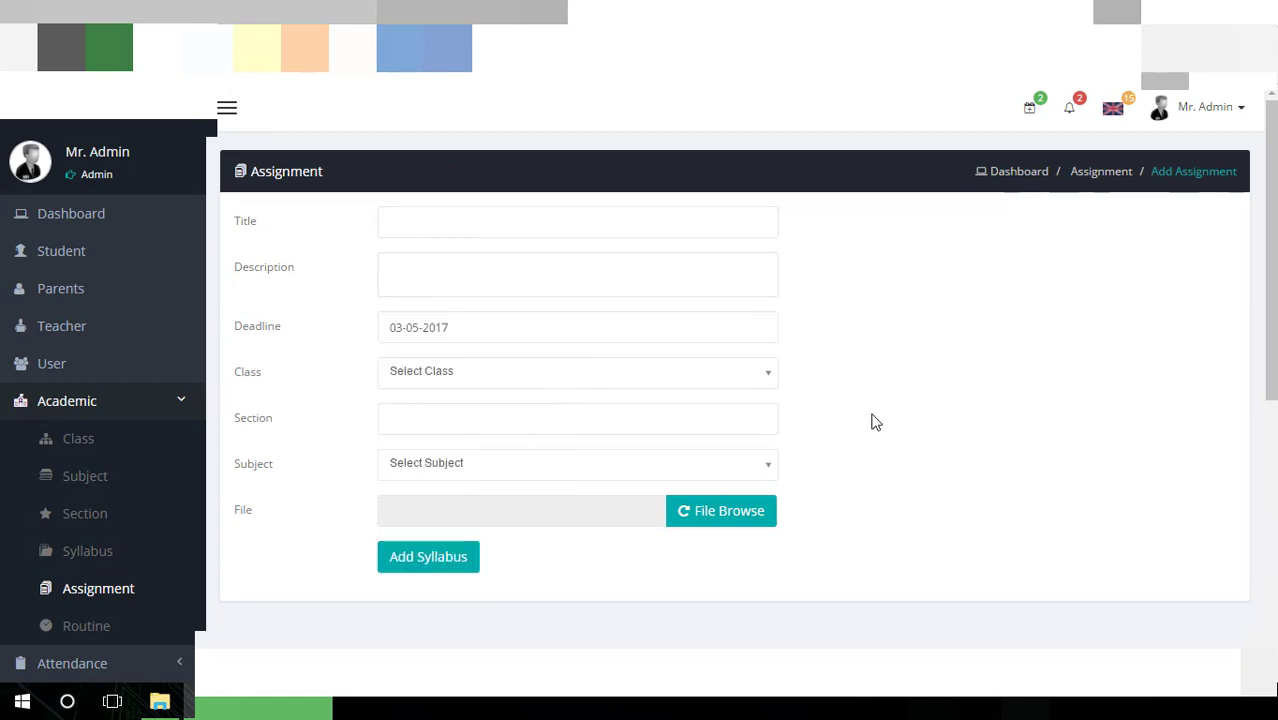
{"action": "scroll", "coordinate": [839, 376], "scroll_direction": "down", "scroll_amount": 1}
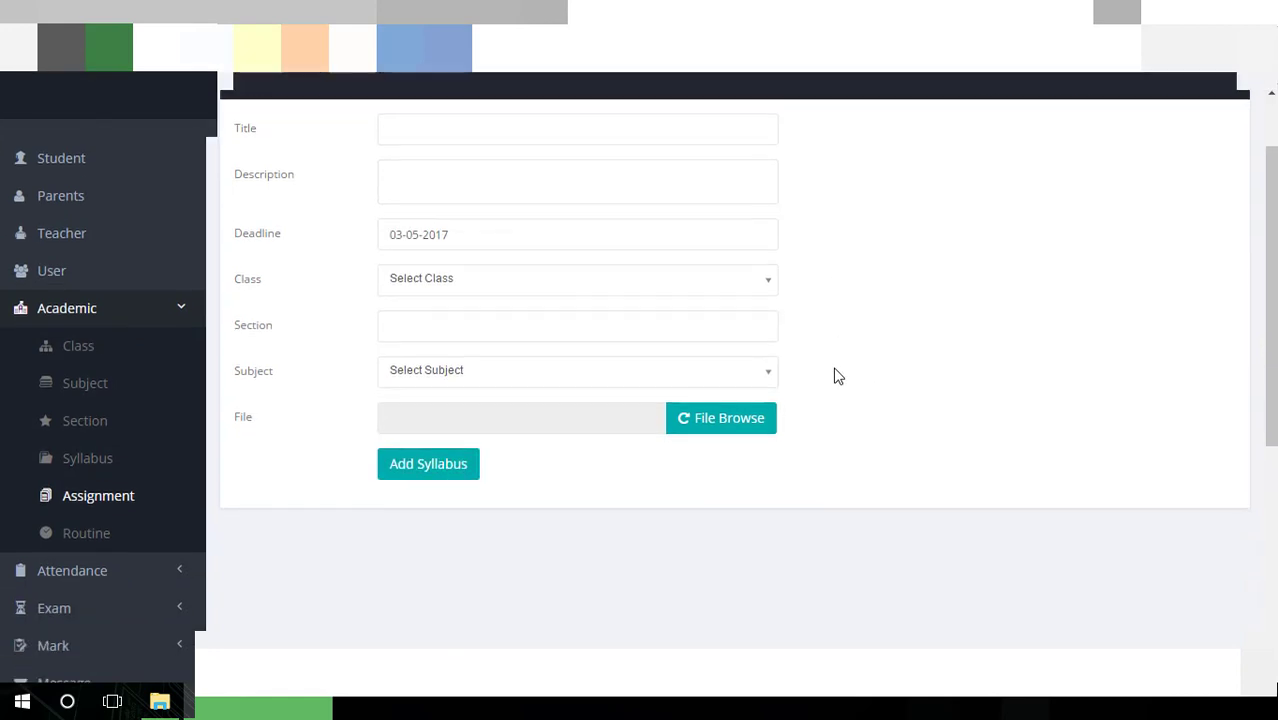
Assign the work to class Three with subject Math, leaving the section empty
{"action": "left_click", "coordinate": [577, 298]}
{"action": "left_click", "coordinate": [558, 400]}
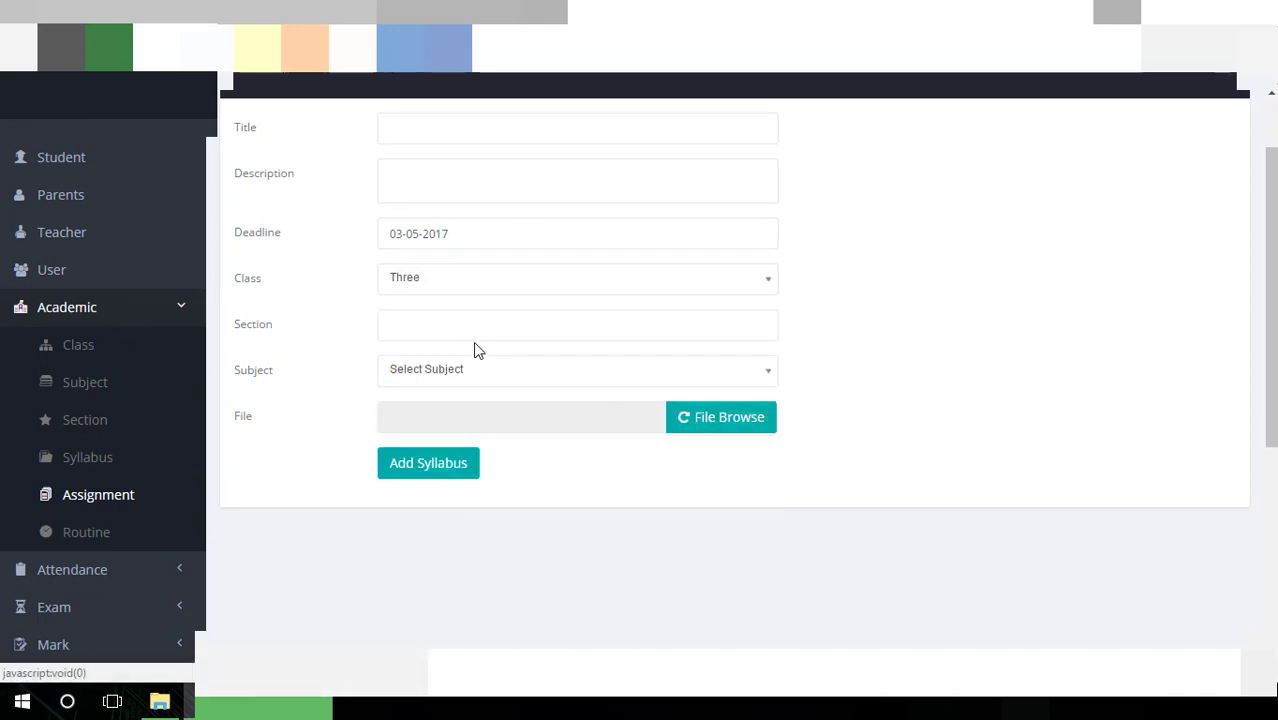
{"action": "left_click", "coordinate": [476, 334]}
{"action": "left_click", "coordinate": [959, 322]}
{"action": "left_click", "coordinate": [584, 380]}
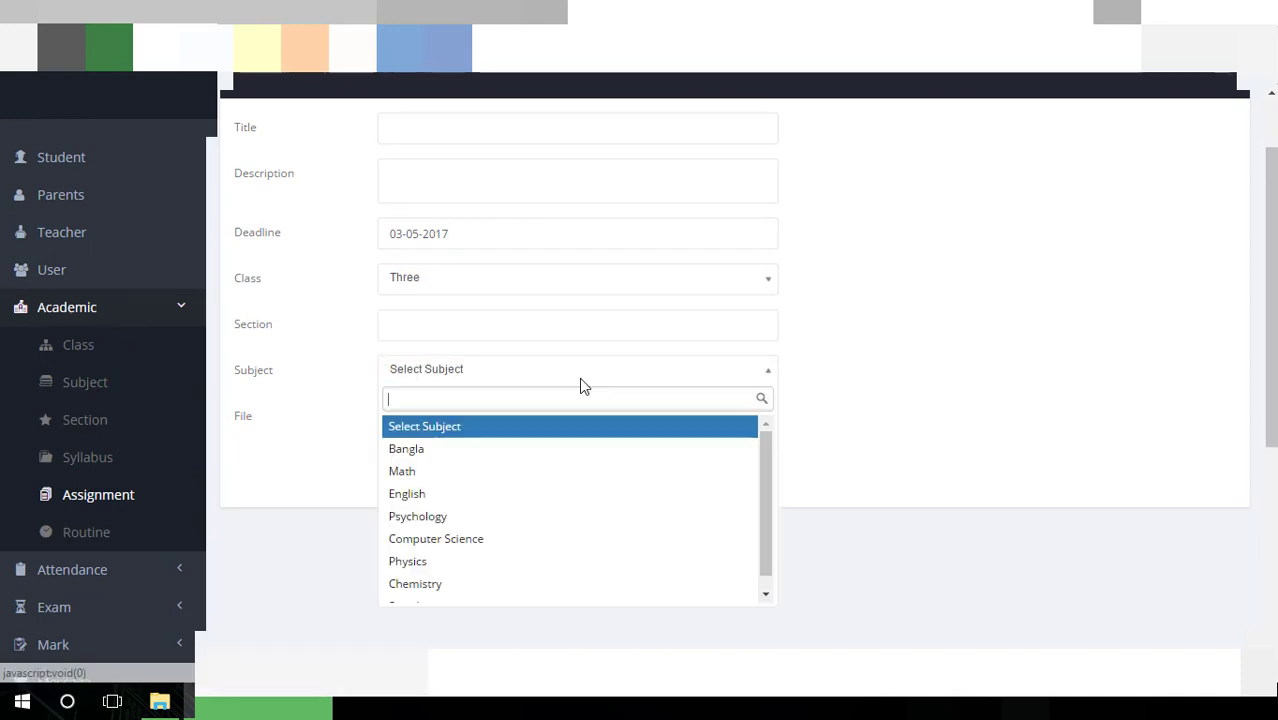
{"action": "left_click", "coordinate": [540, 472]}
{"action": "scroll", "coordinate": [855, 370], "scroll_direction": "down", "scroll_amount": 2}
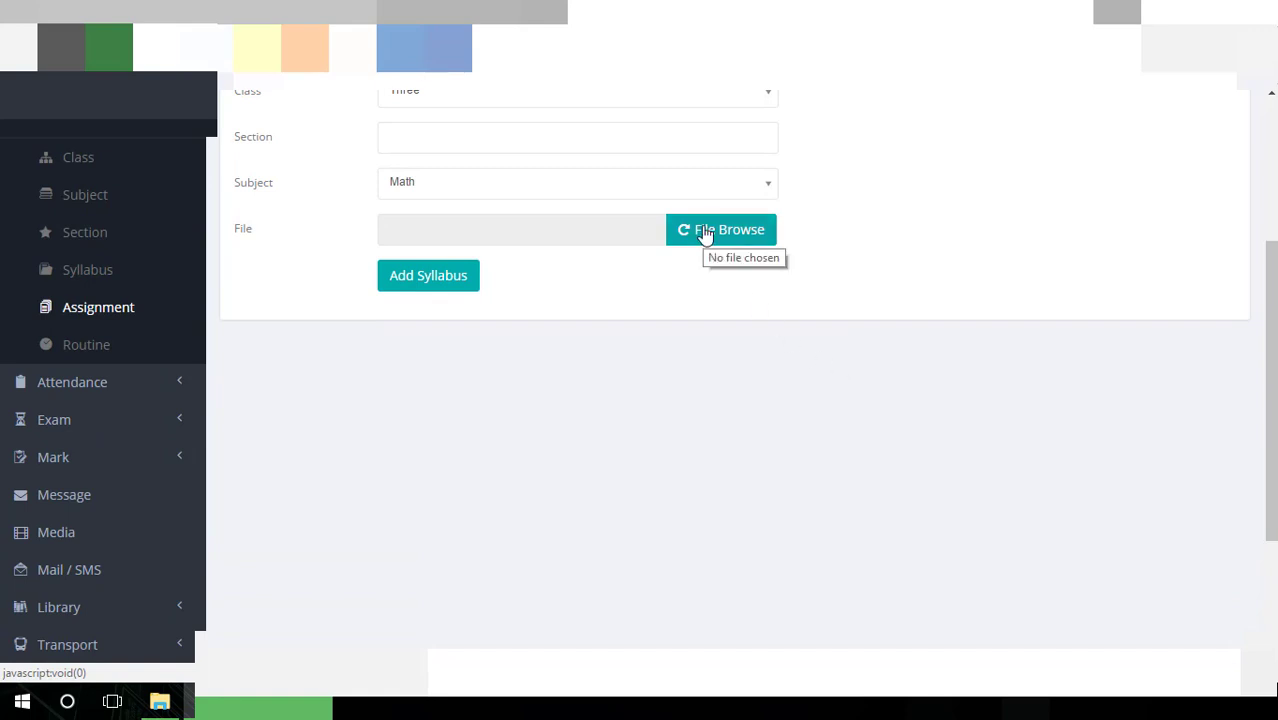
Show class One's timetable on the Routine page
{"action": "left_click", "coordinate": [84, 350]}
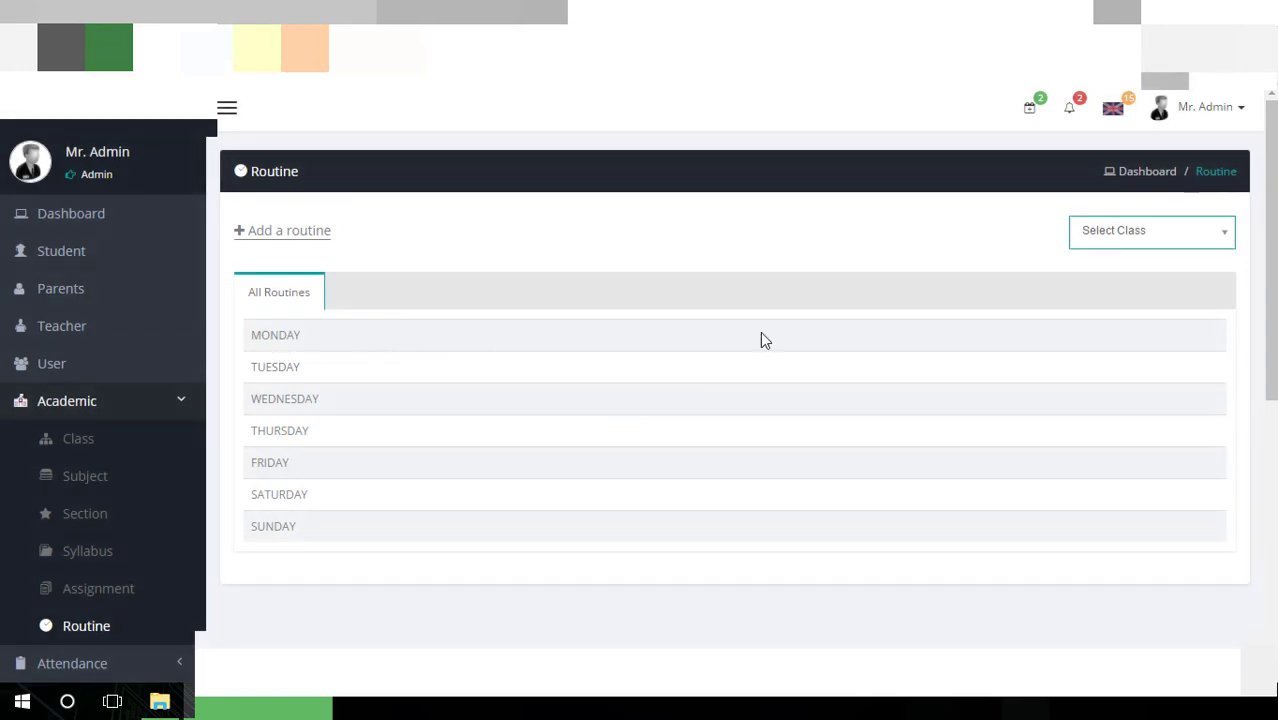
{"action": "left_click", "coordinate": [1130, 233]}
{"action": "left_click", "coordinate": [1100, 310]}
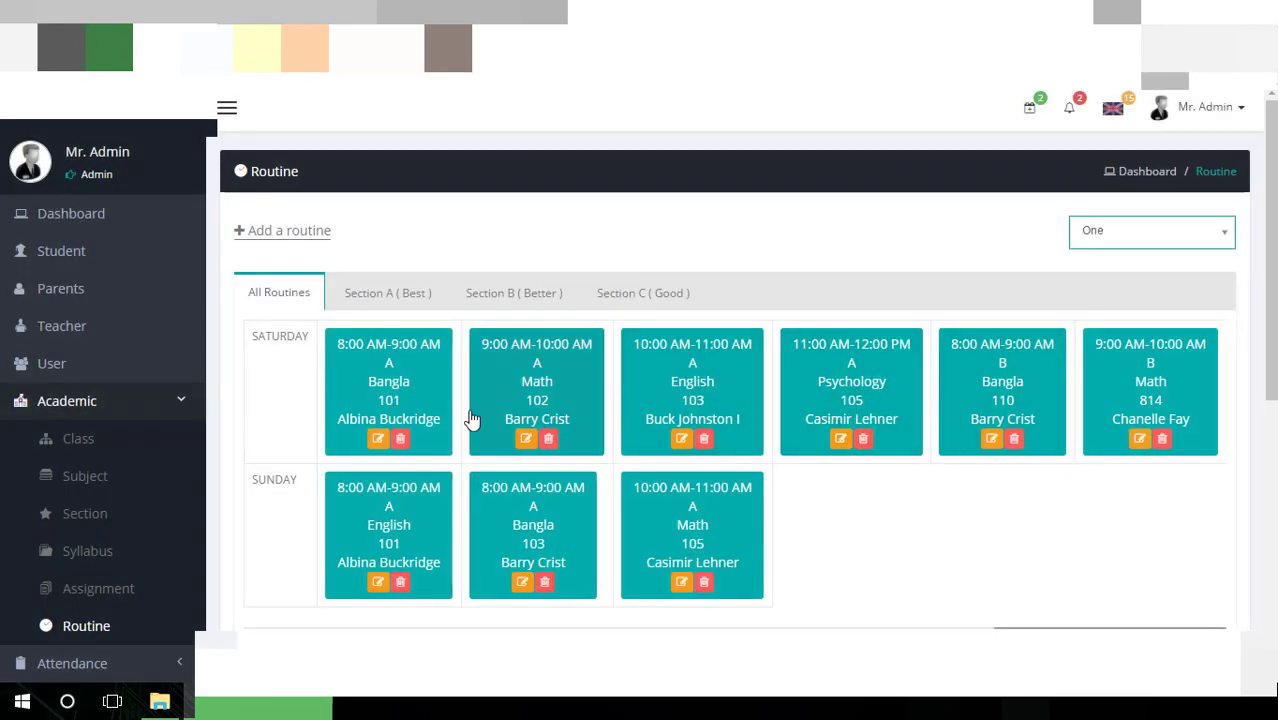
{"action": "scroll", "coordinate": [1157, 421], "scroll_direction": "right", "scroll_amount": 2}
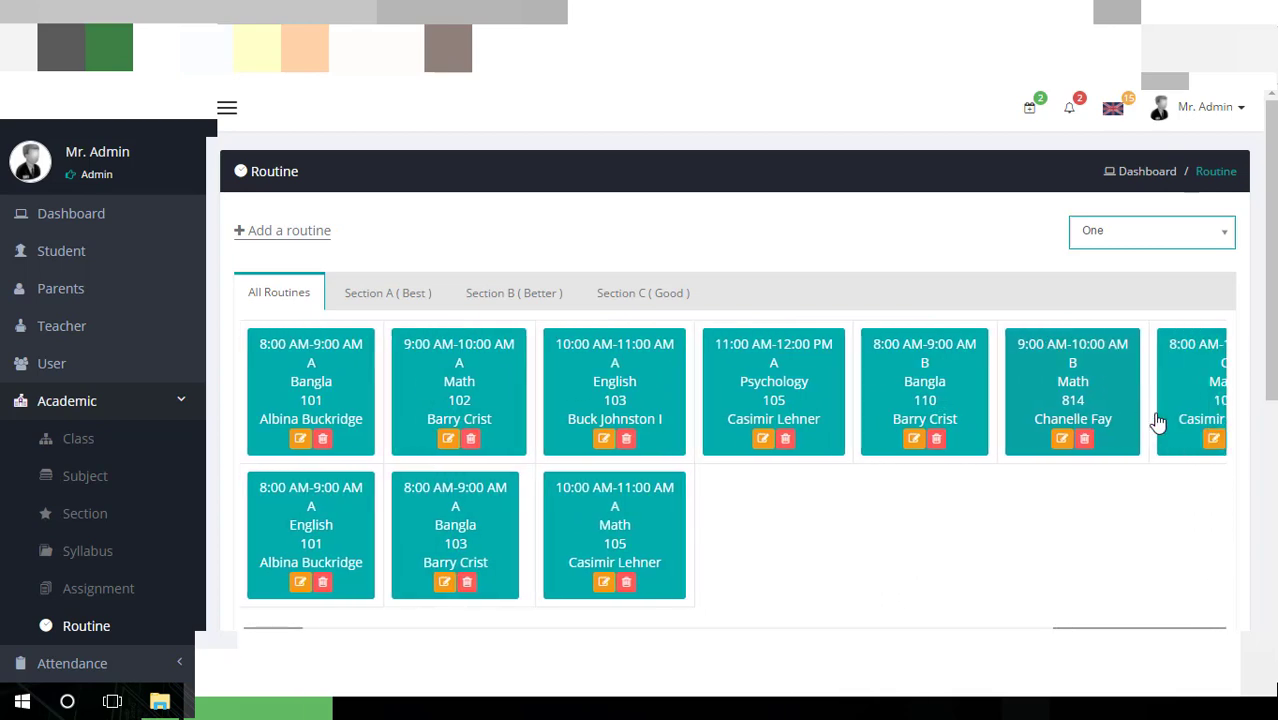
{"action": "scroll", "coordinate": [1157, 421], "scroll_direction": "right", "scroll_amount": 4}
{"action": "scroll", "coordinate": [1157, 421], "scroll_direction": "left", "scroll_amount": 3}
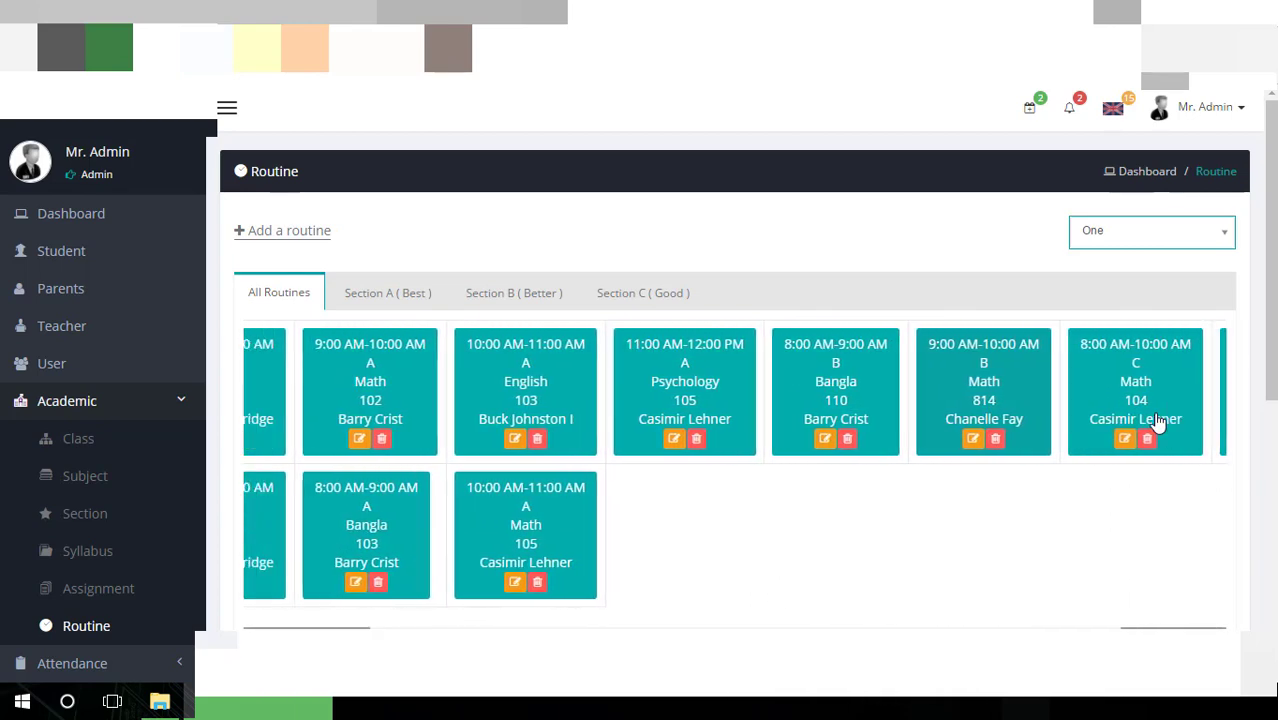
{"action": "scroll", "coordinate": [1157, 421], "scroll_direction": "left", "scroll_amount": 2}
{"action": "scroll", "coordinate": [1157, 421], "scroll_direction": "right", "scroll_amount": 5}
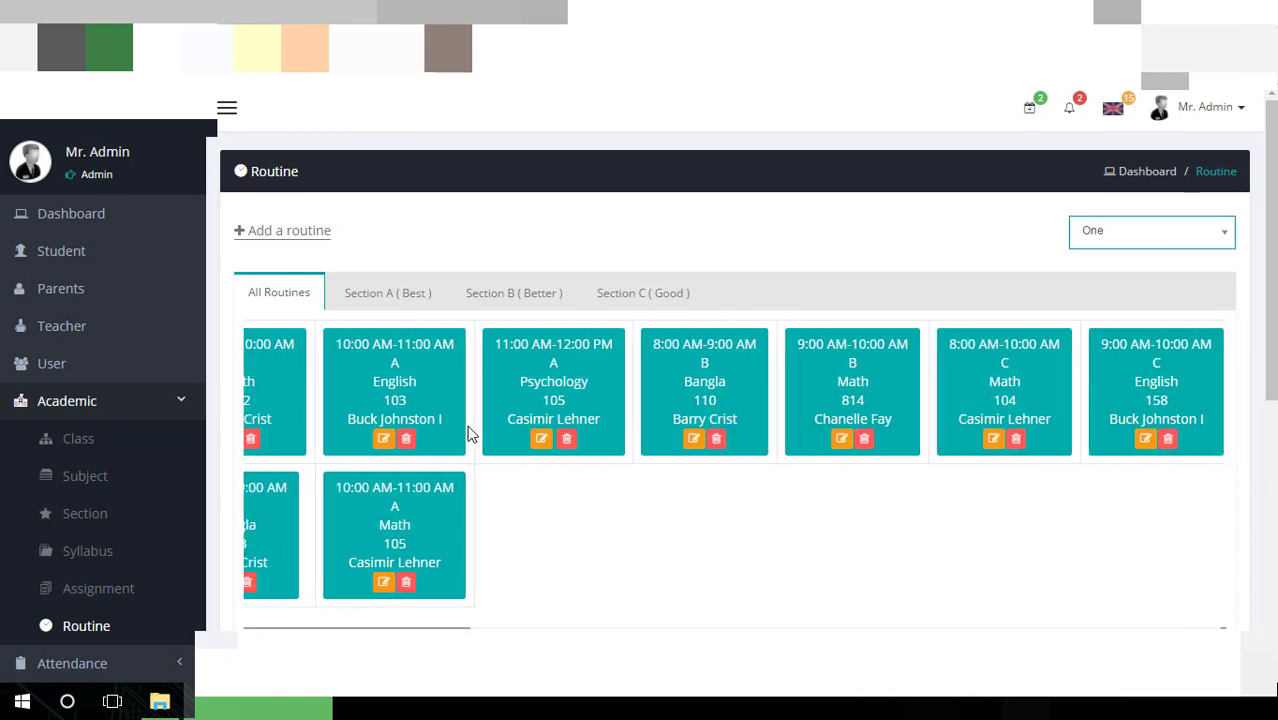
Browse class One's Section A, B and C routines, then start a new routine
{"action": "left_click", "coordinate": [420, 296]}
{"action": "left_click", "coordinate": [473, 300]}
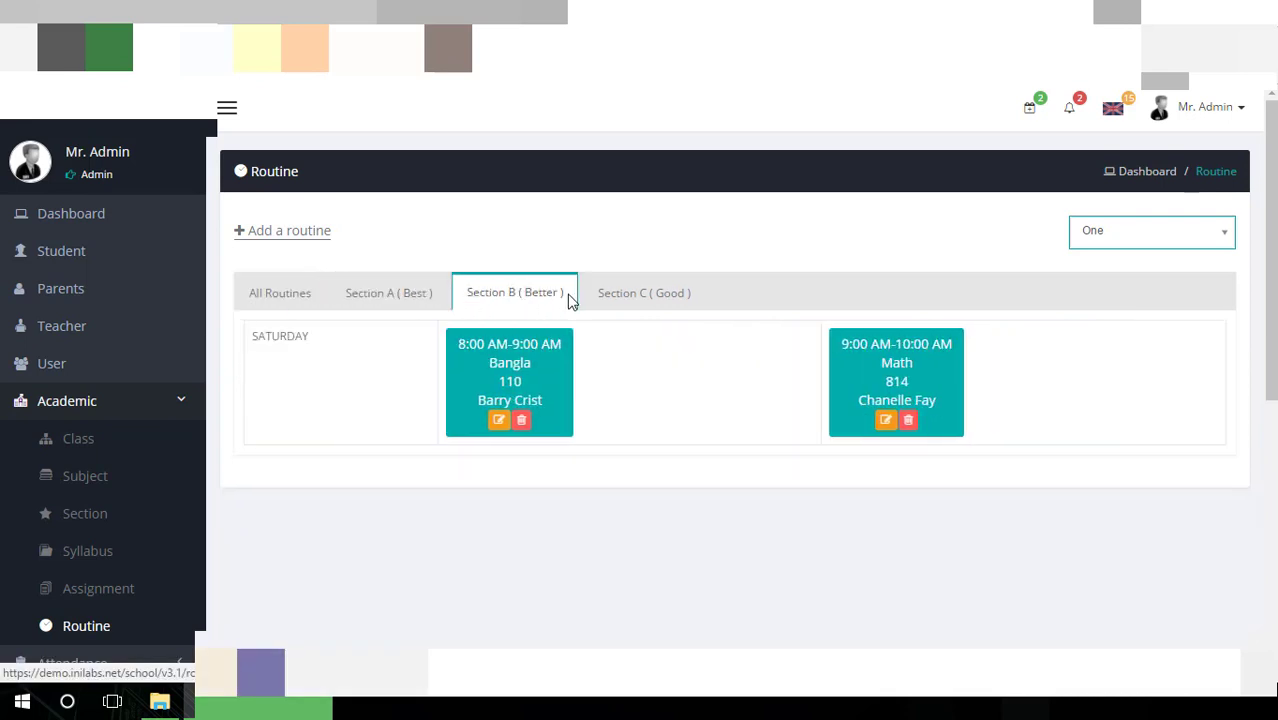
{"action": "left_click", "coordinate": [622, 298]}
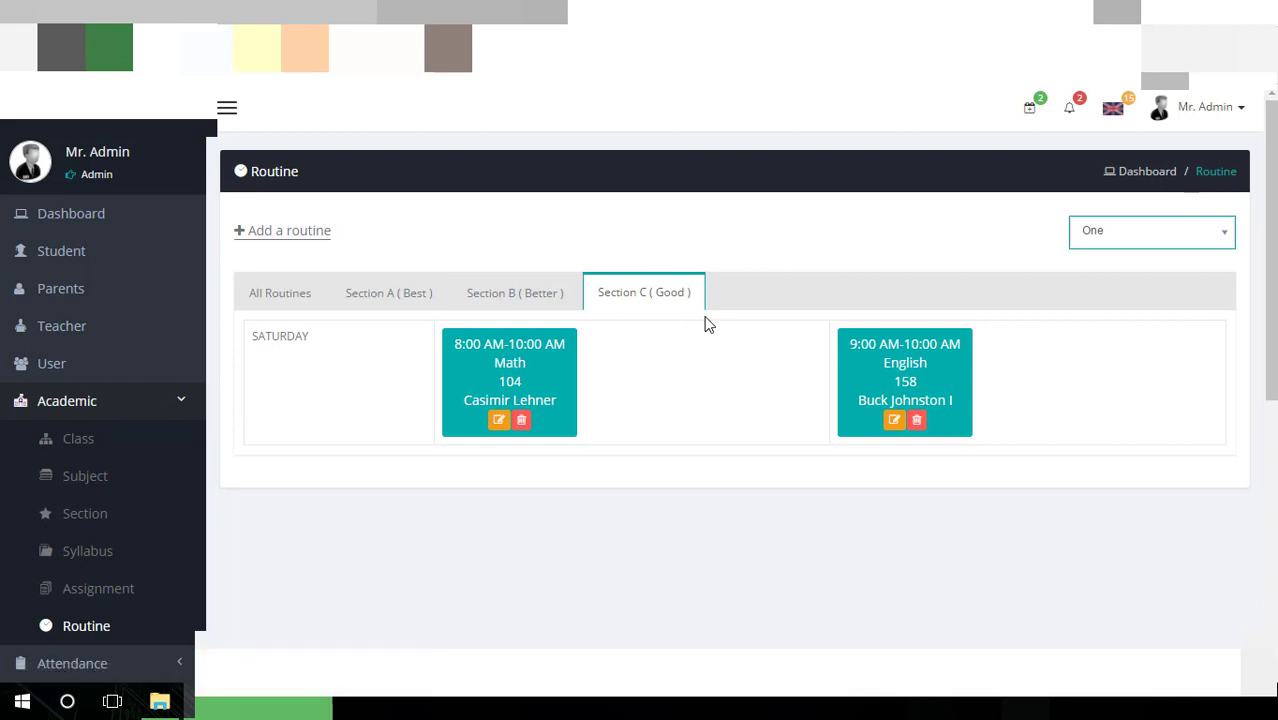
{"action": "left_click", "coordinate": [323, 243]}
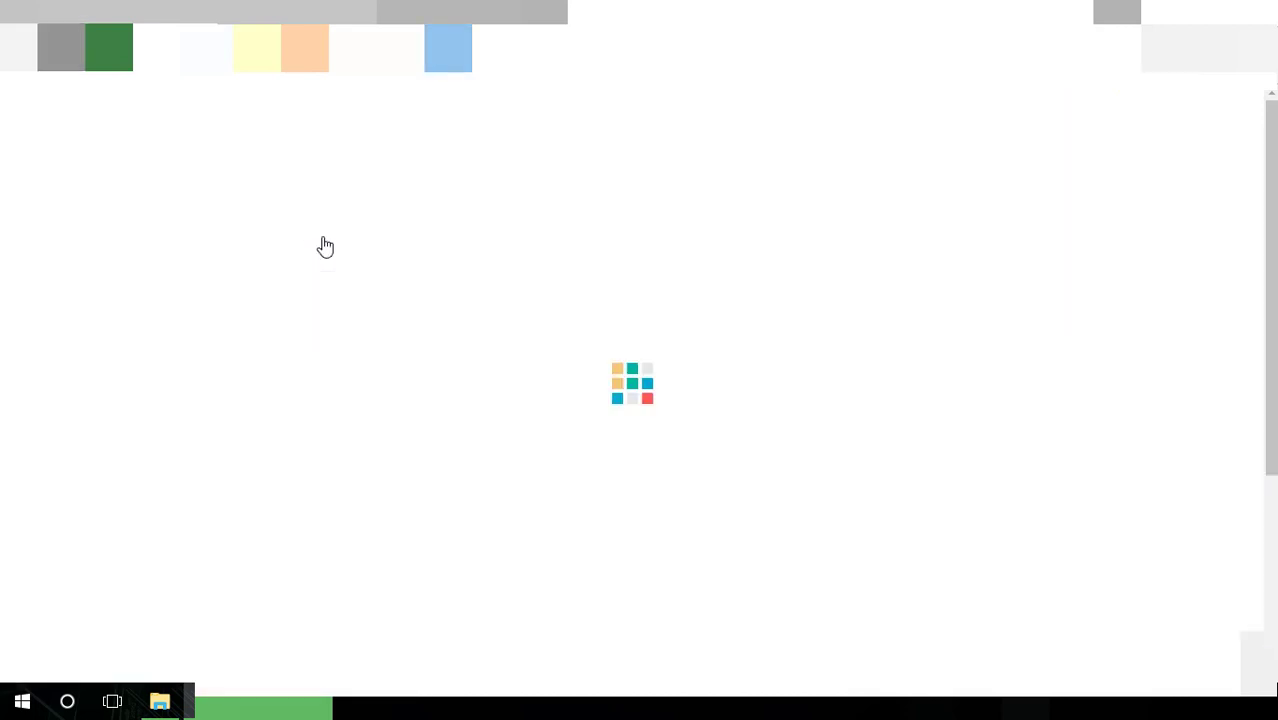
Check the School Year, Class, Section, Subject and Day dropdowns, keeping 2016-2017 and SUNDAY
{"action": "left_click", "coordinate": [556, 229]}
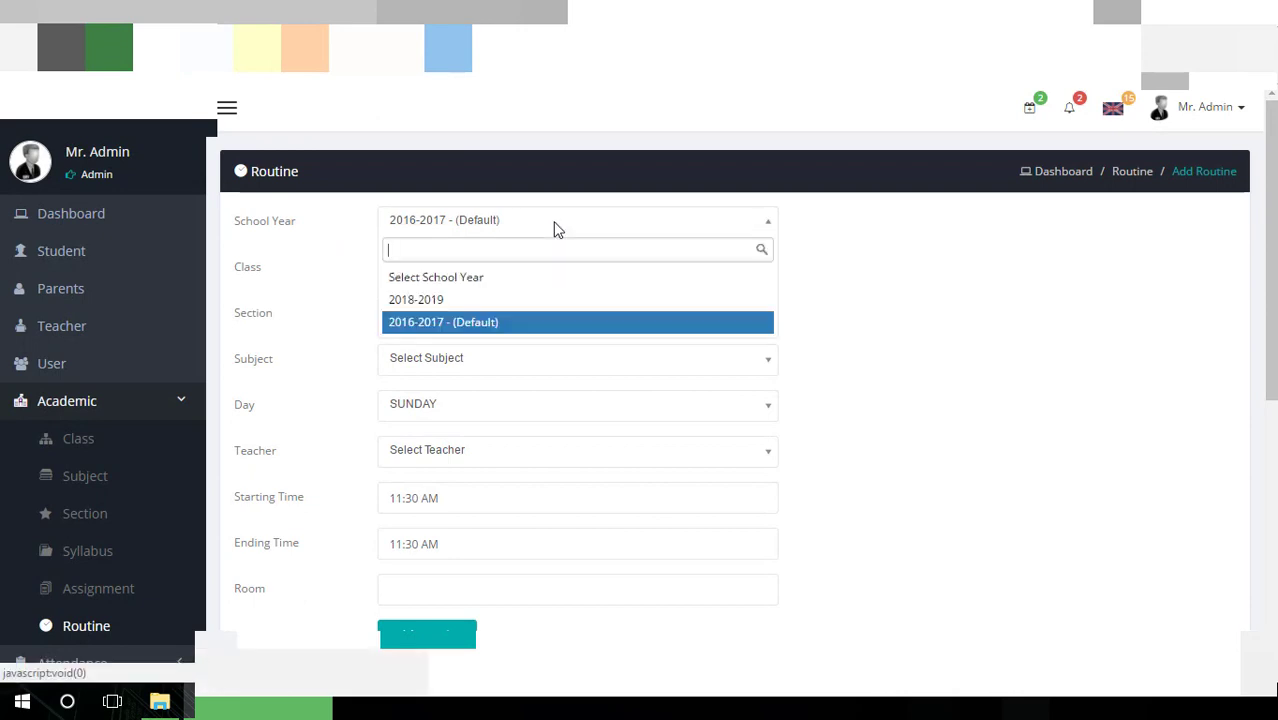
{"action": "left_click", "coordinate": [556, 229]}
{"action": "left_click", "coordinate": [528, 279]}
{"action": "left_click", "coordinate": [532, 284]}
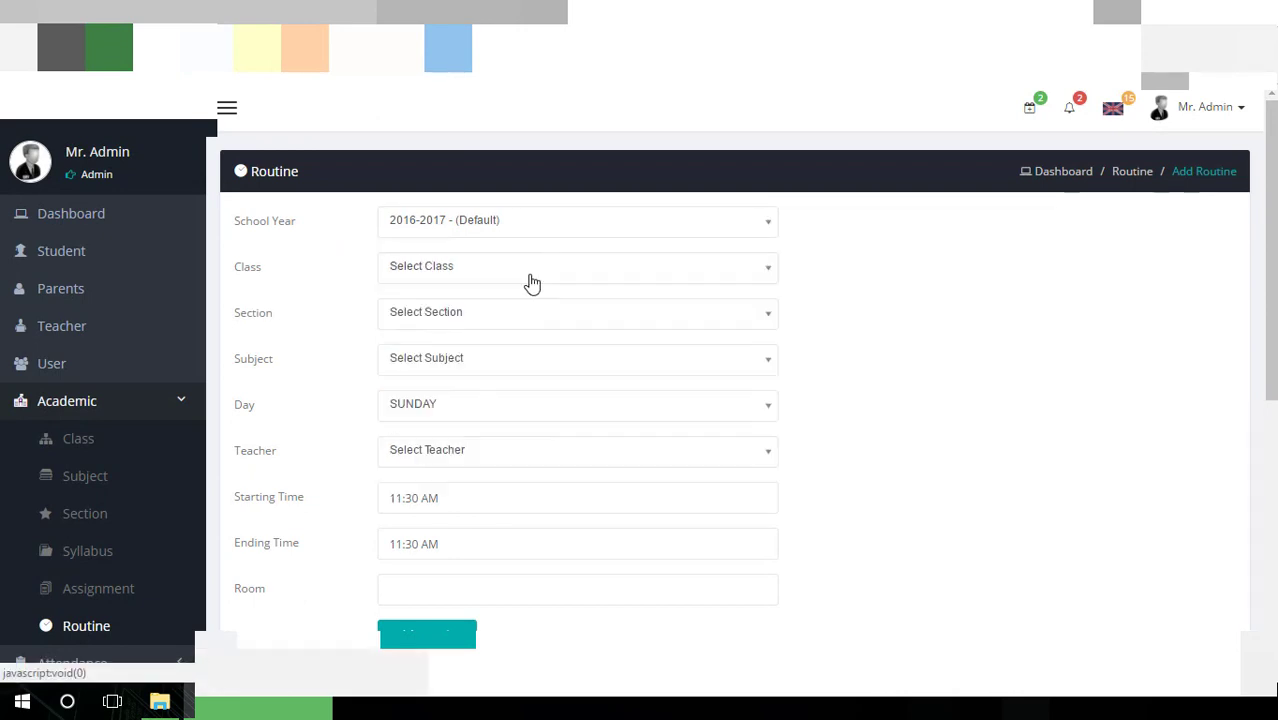
{"action": "left_click", "coordinate": [523, 311]}
{"action": "scroll", "coordinate": [522, 305], "scroll_direction": "down", "scroll_amount": 2}
{"action": "scroll", "coordinate": [870, 280], "scroll_direction": "up", "scroll_amount": 1}
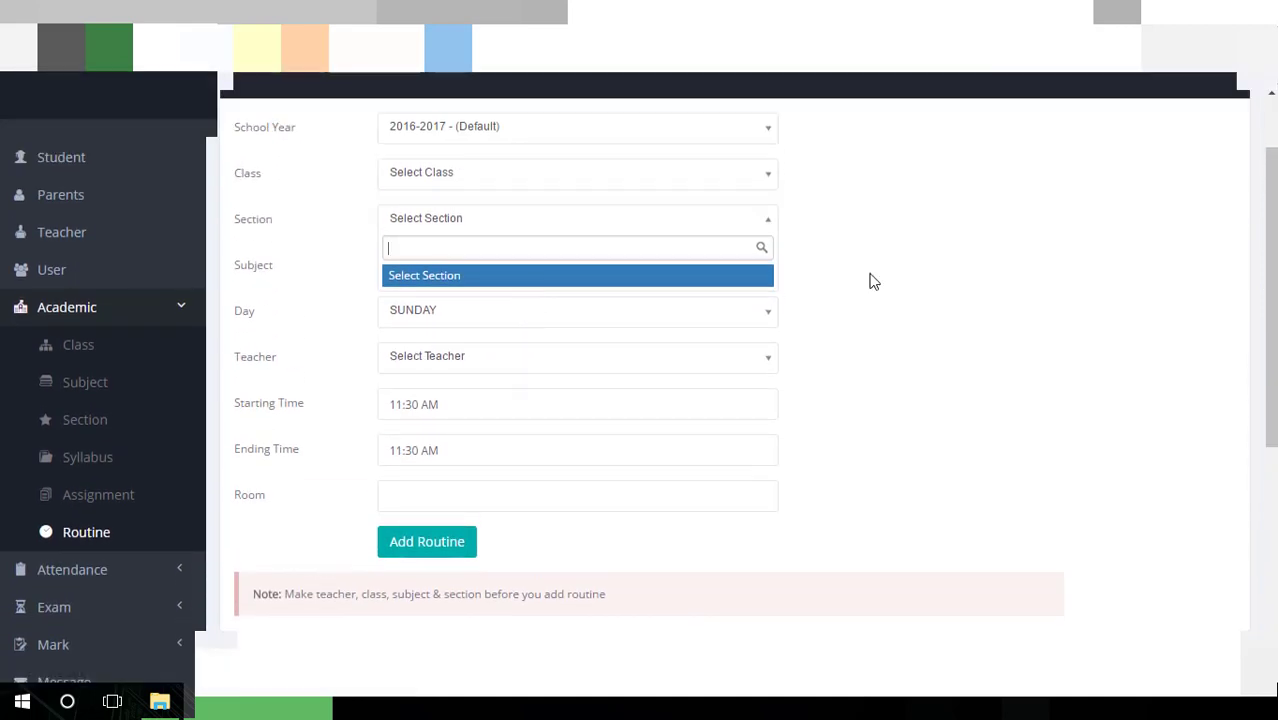
{"action": "left_click", "coordinate": [870, 280]}
{"action": "left_click", "coordinate": [530, 280]}
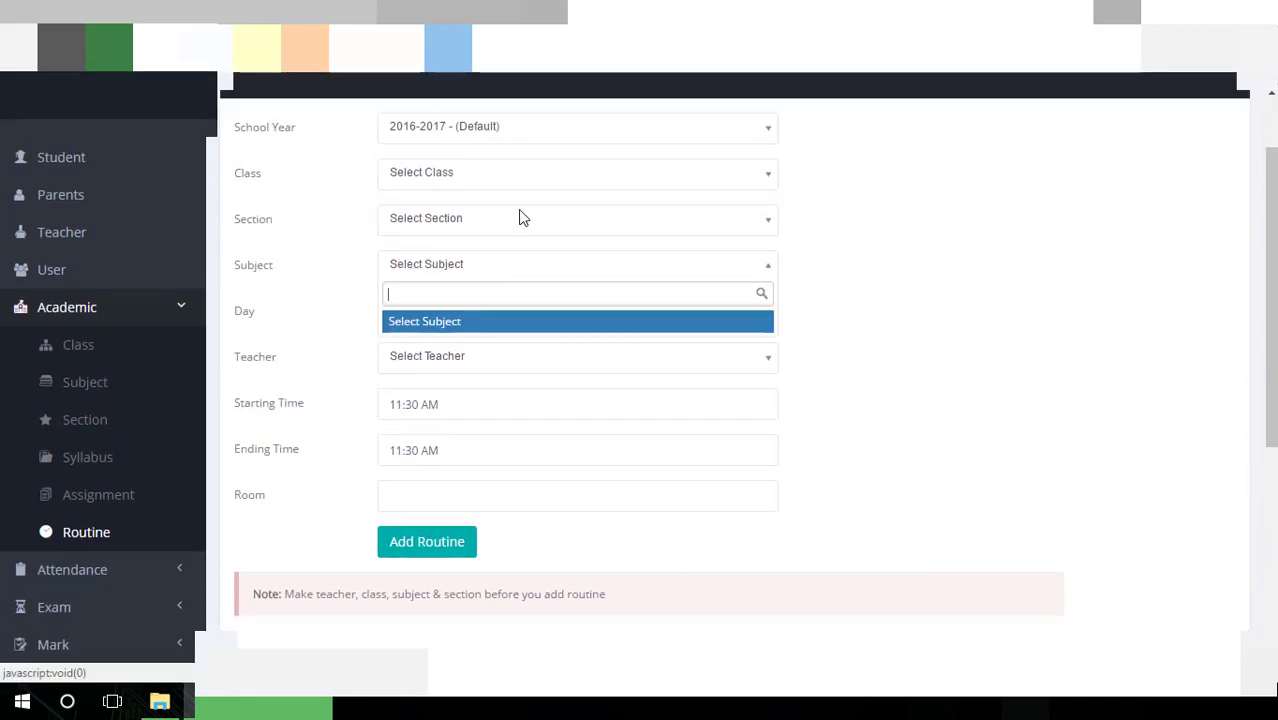
{"action": "left_click", "coordinate": [985, 264]}
{"action": "left_click", "coordinate": [618, 328]}
{"action": "left_click", "coordinate": [550, 366]}
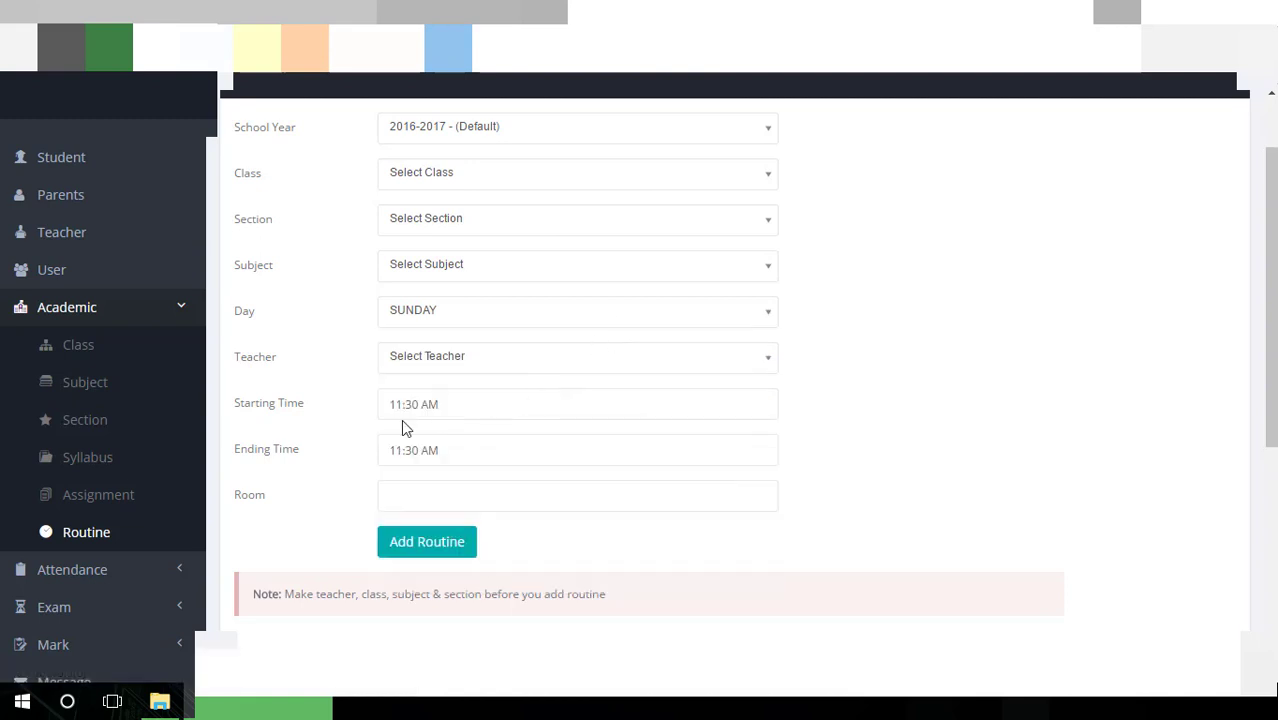
Scroll down the form and expand Attendance in the sidebar
{"action": "scroll", "coordinate": [340, 406], "scroll_direction": "down", "scroll_amount": 1}
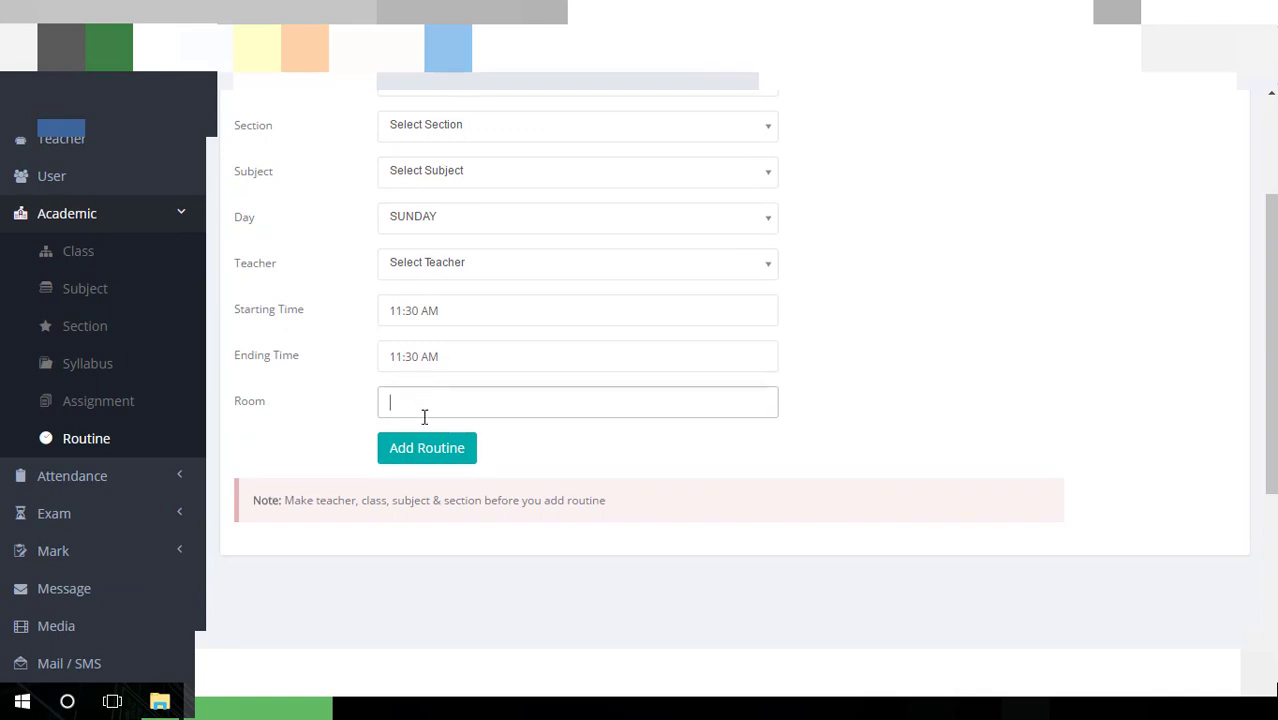
{"action": "scroll", "coordinate": [424, 417], "scroll_direction": "down", "scroll_amount": 2}
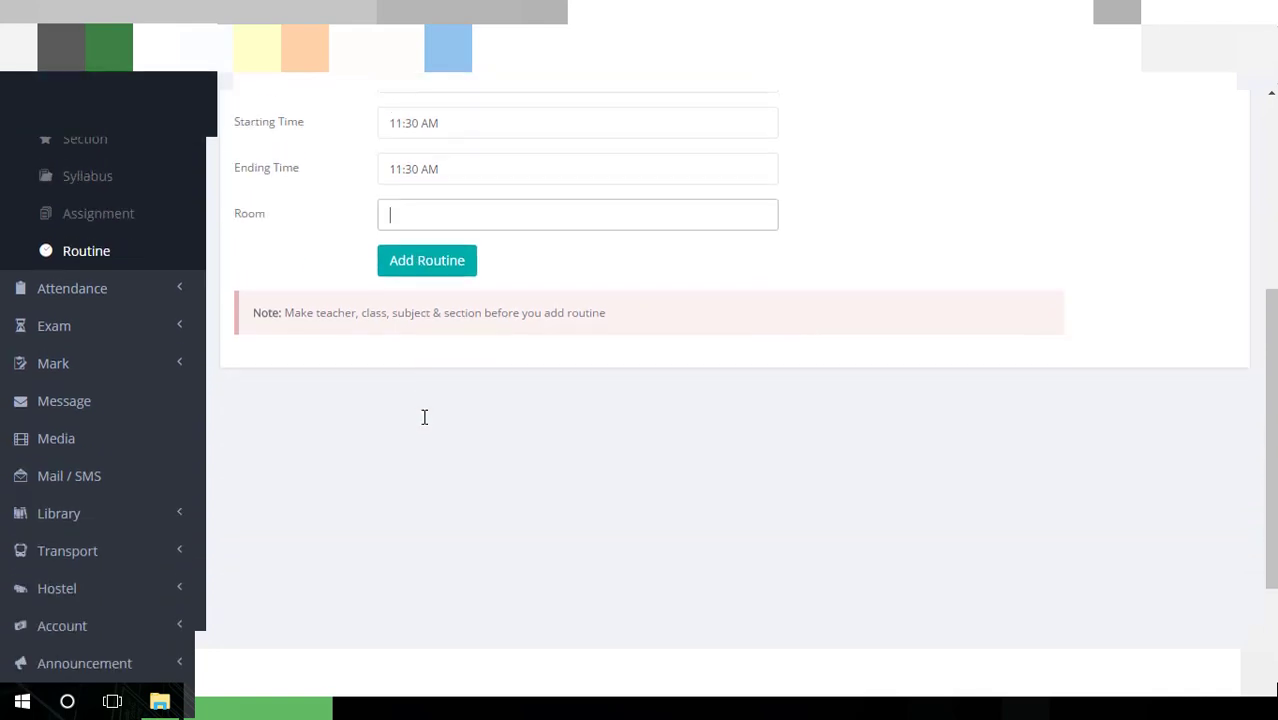
{"action": "left_click", "coordinate": [82, 292]}
On Student Attendance, list class Two's students and browse Sections A, B and C
{"action": "left_click", "coordinate": [128, 344]}
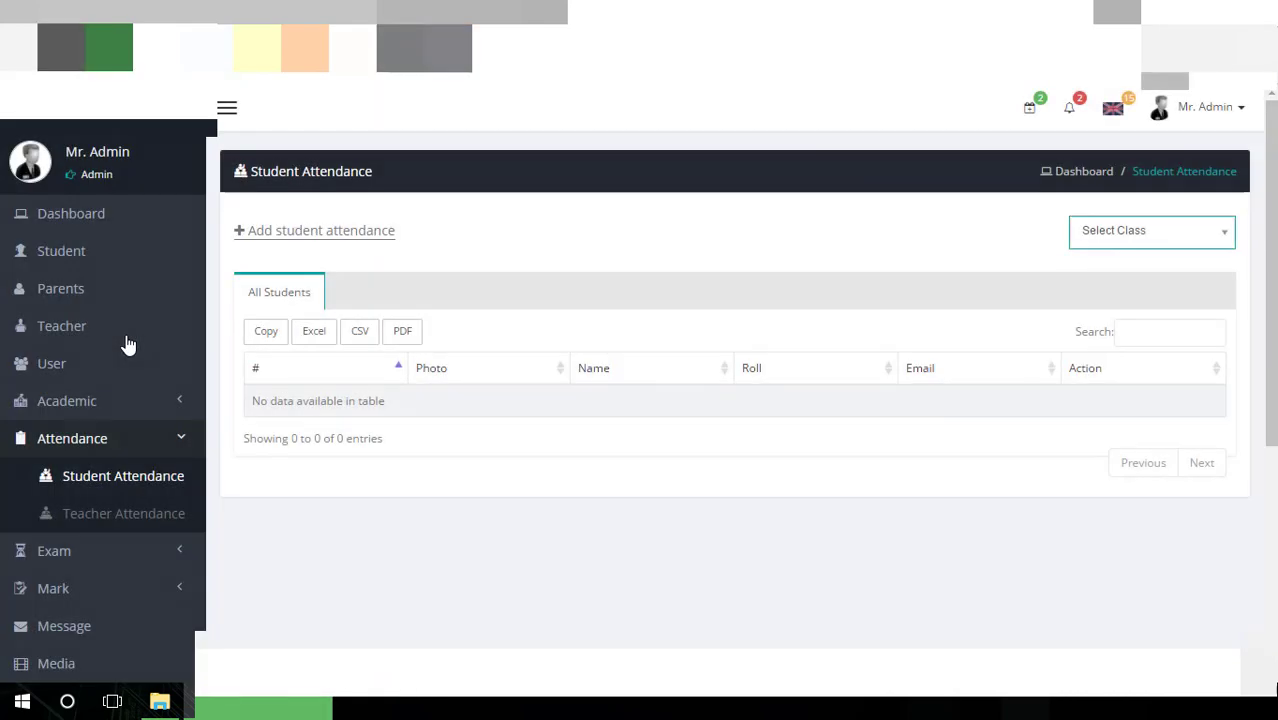
{"action": "left_click", "coordinate": [1195, 232]}
{"action": "left_click", "coordinate": [1155, 332]}
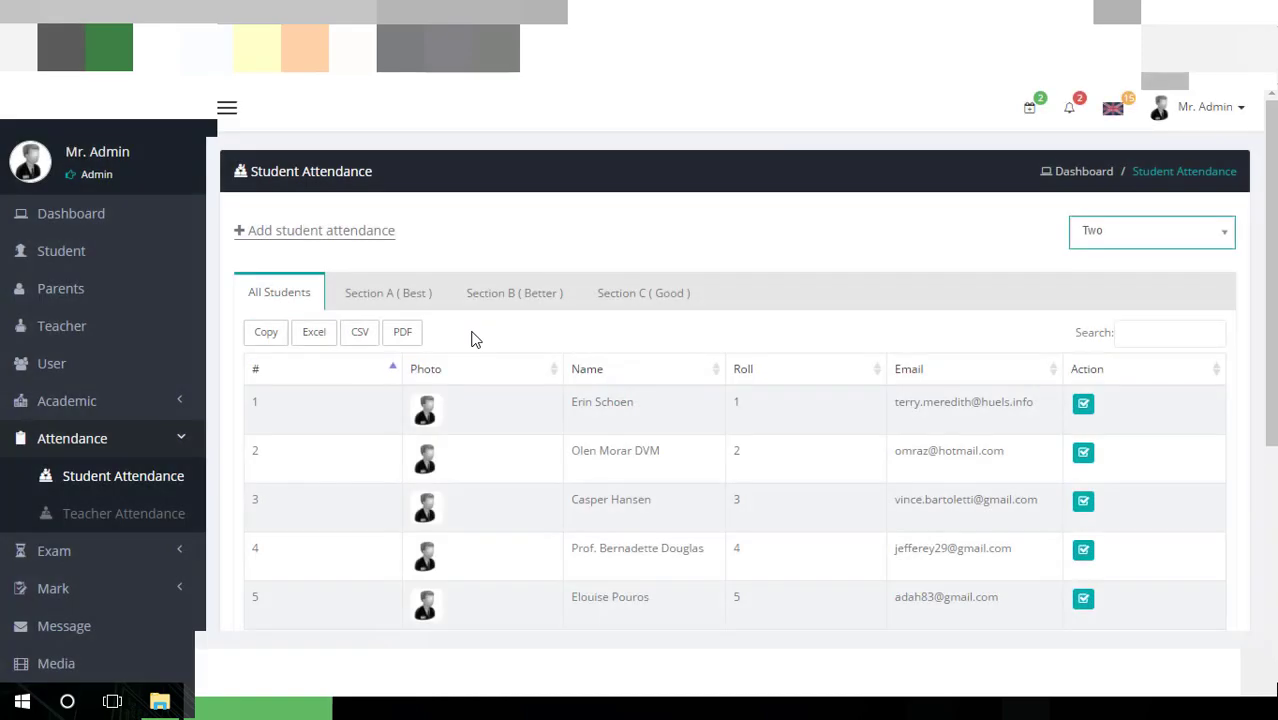
{"action": "scroll", "coordinate": [613, 434], "scroll_direction": "down", "scroll_amount": 2}
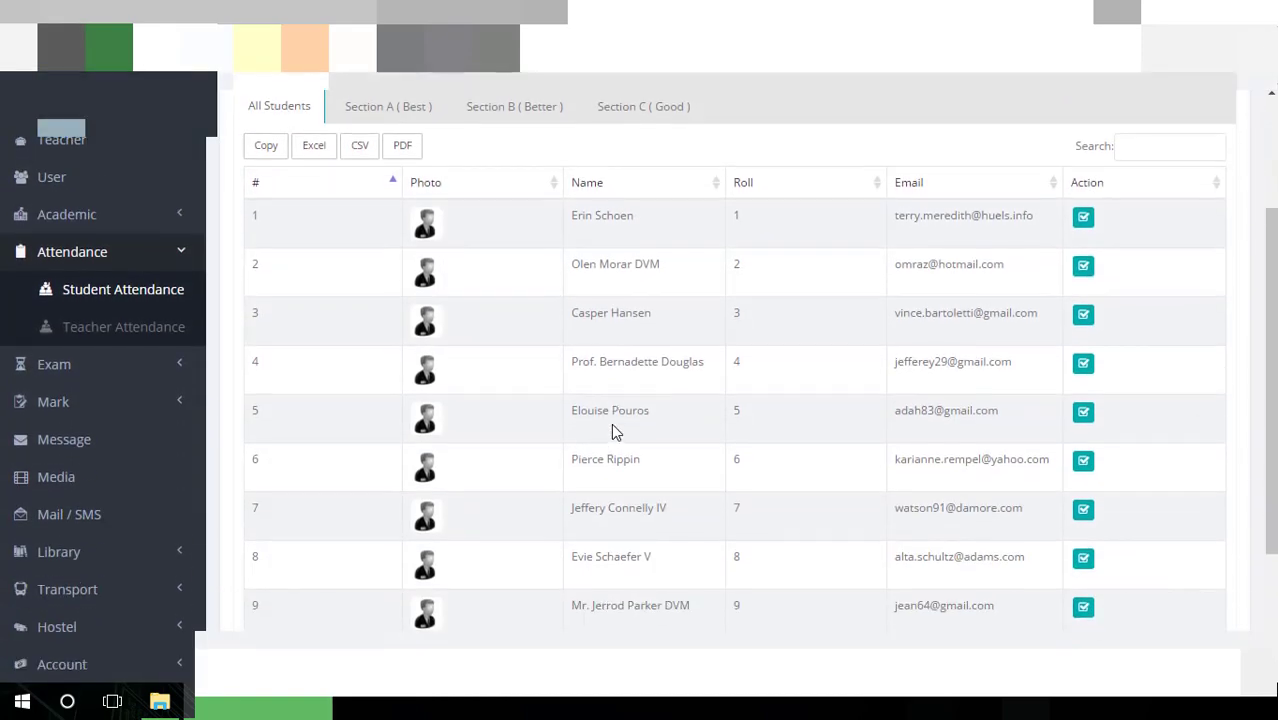
{"action": "scroll", "coordinate": [615, 432], "scroll_direction": "up", "scroll_amount": 1}
{"action": "scroll", "coordinate": [613, 430], "scroll_direction": "down", "scroll_amount": 3}
{"action": "scroll", "coordinate": [613, 430], "scroll_direction": "up", "scroll_amount": 4}
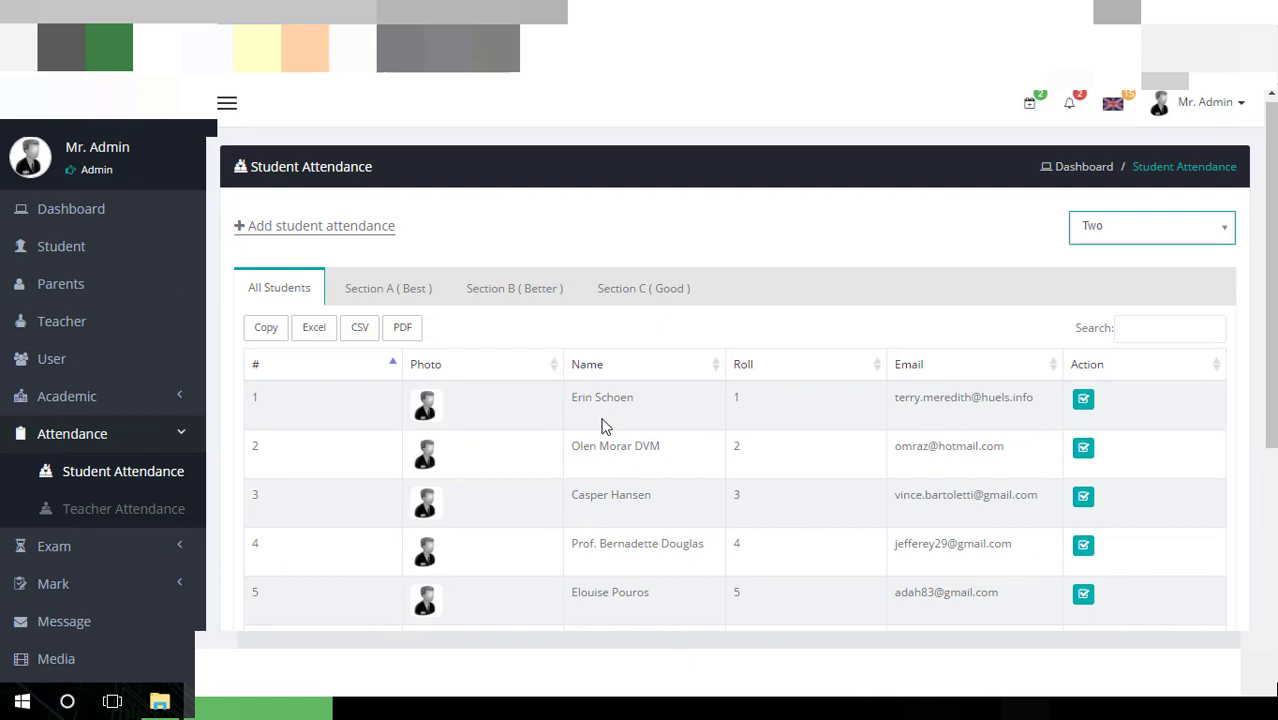
{"action": "left_click", "coordinate": [390, 292]}
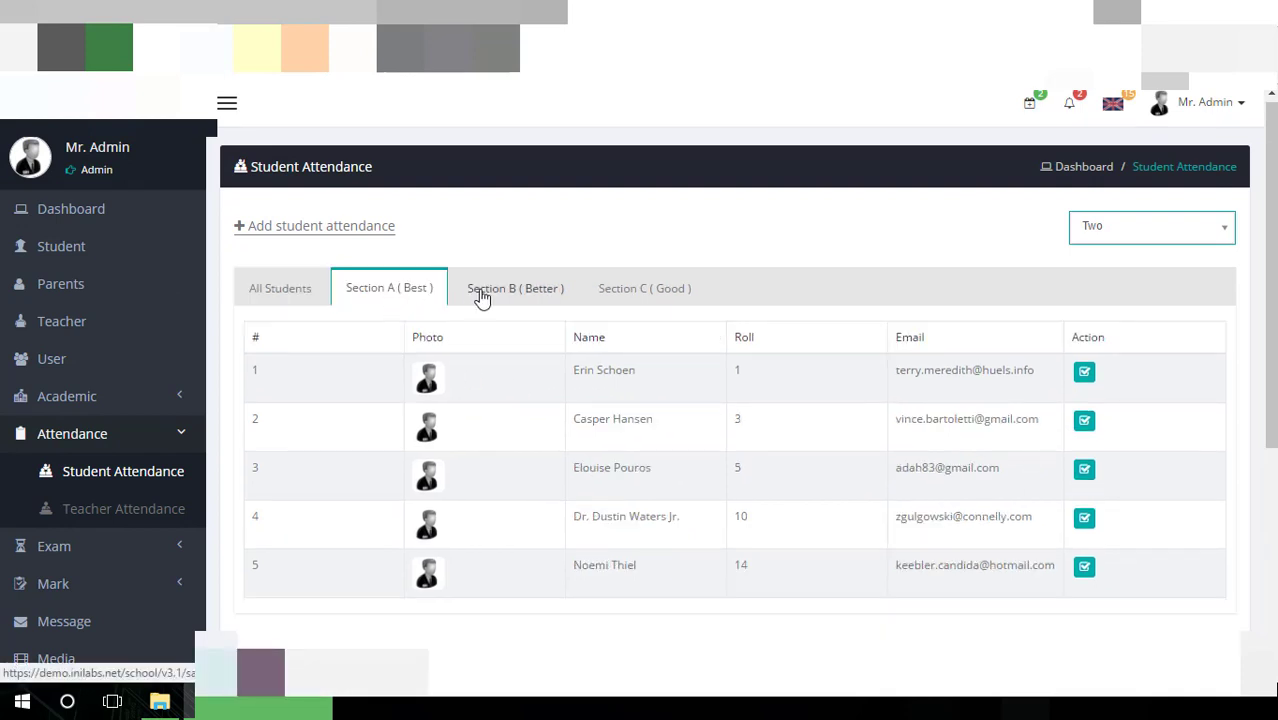
{"action": "left_click", "coordinate": [478, 296]}
{"action": "left_click", "coordinate": [596, 292]}
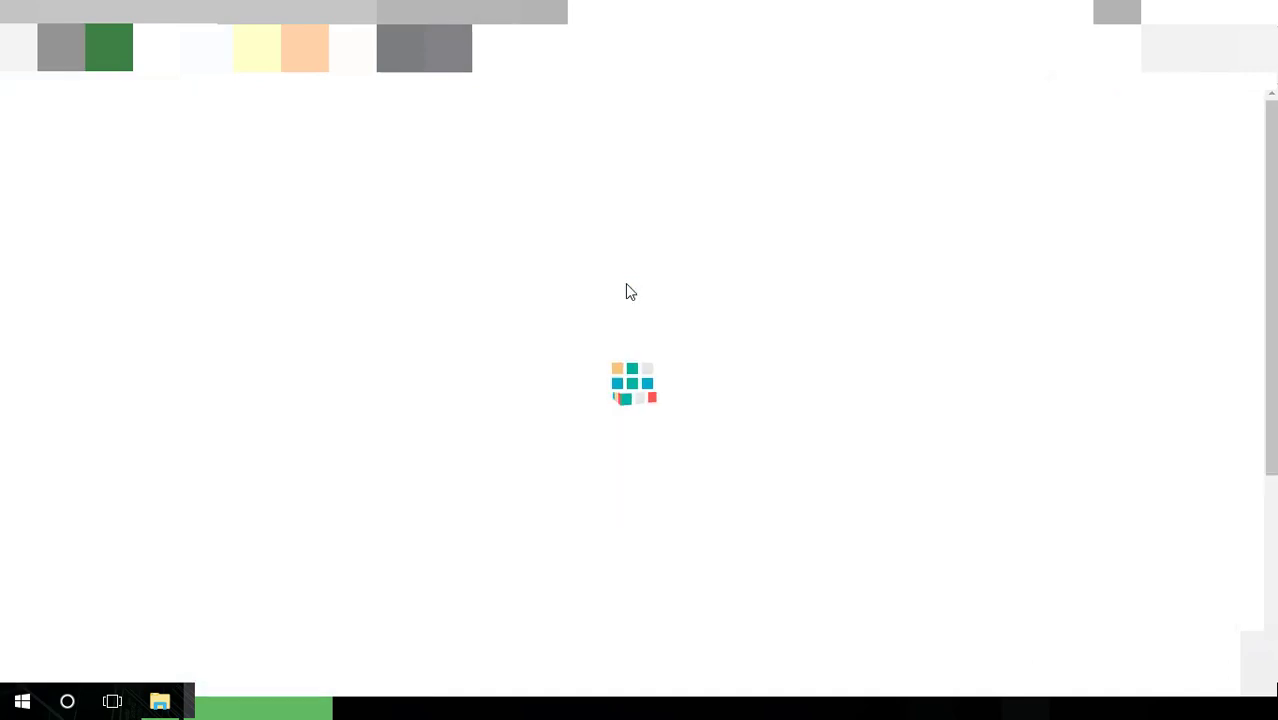
Request a class Two English attendance sheet dated 21-05-2017
{"action": "left_click", "coordinate": [318, 310]}
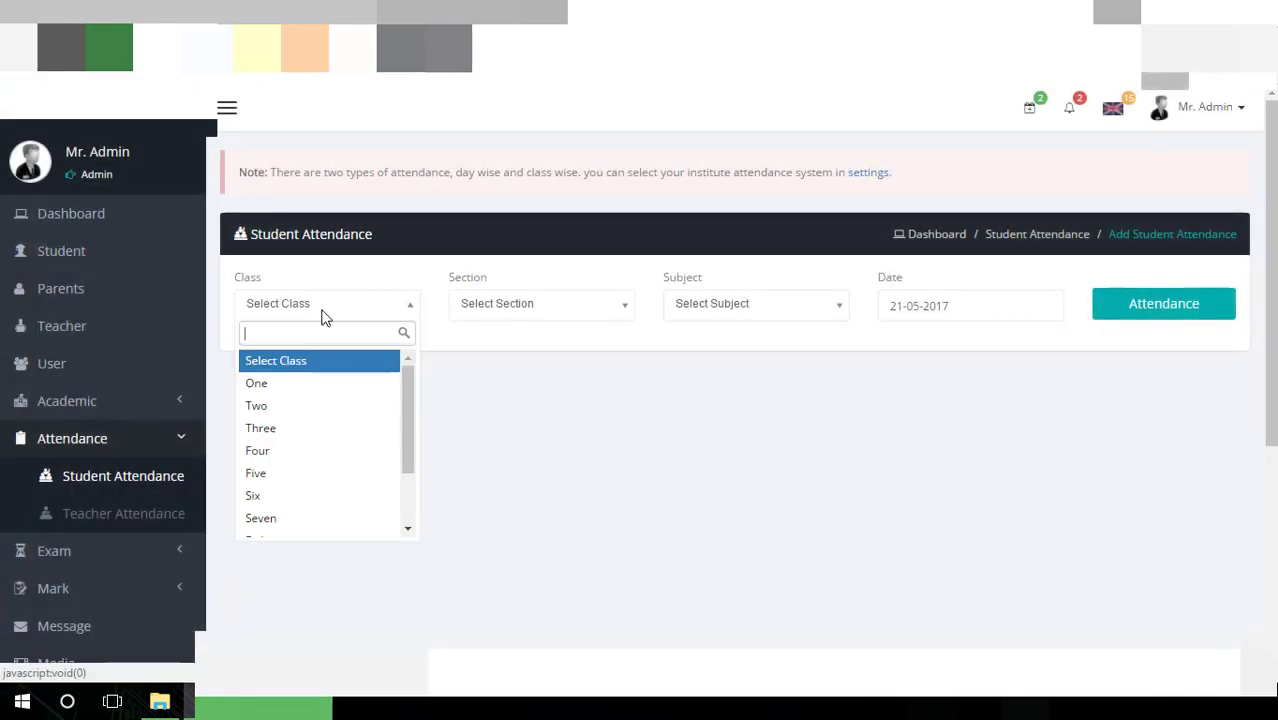
{"action": "left_click", "coordinate": [308, 407]}
{"action": "left_click", "coordinate": [485, 320]}
{"action": "left_click", "coordinate": [488, 362]}
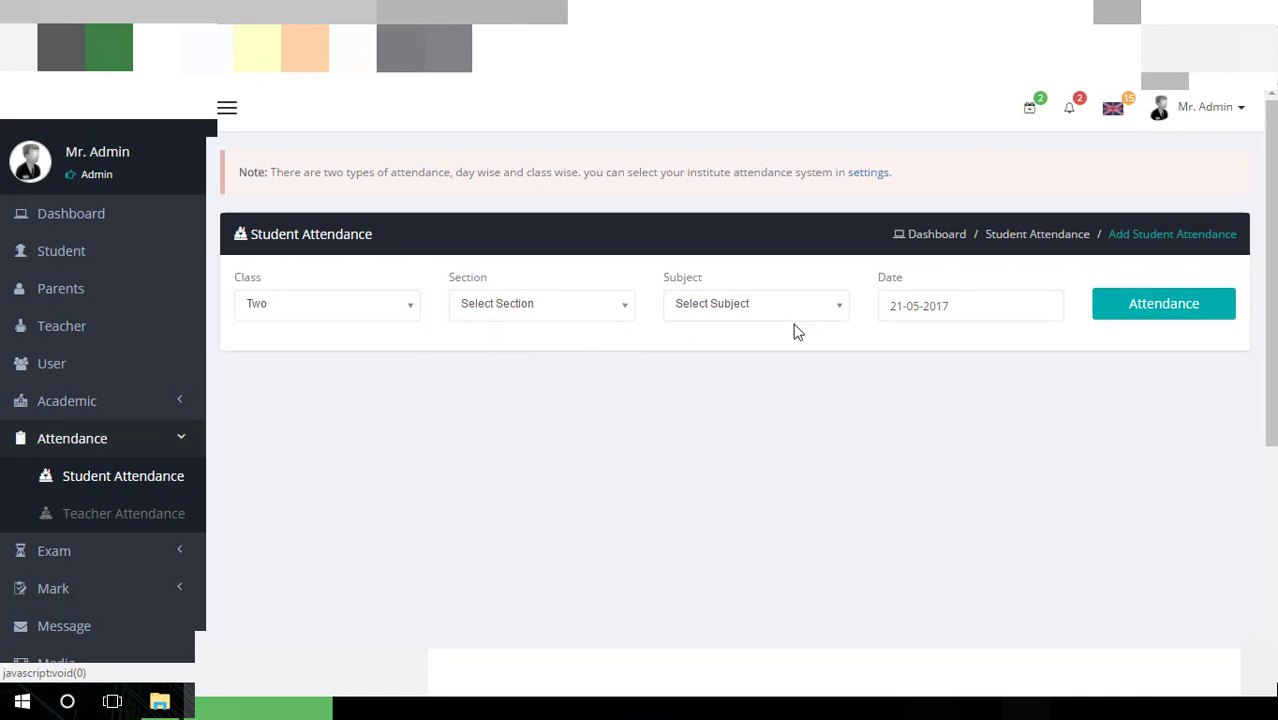
{"action": "left_click", "coordinate": [772, 306]}
{"action": "left_click", "coordinate": [752, 430]}
{"action": "left_click", "coordinate": [932, 307]}
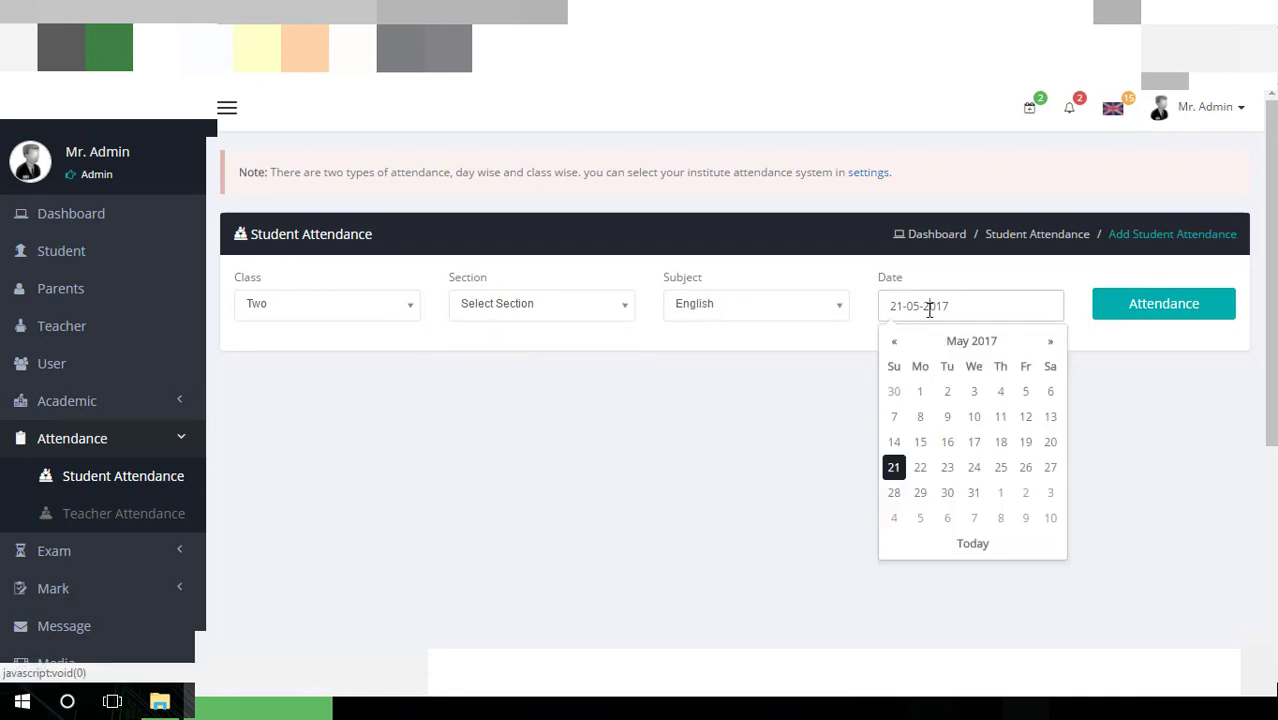
{"action": "left_click", "coordinate": [1170, 430]}
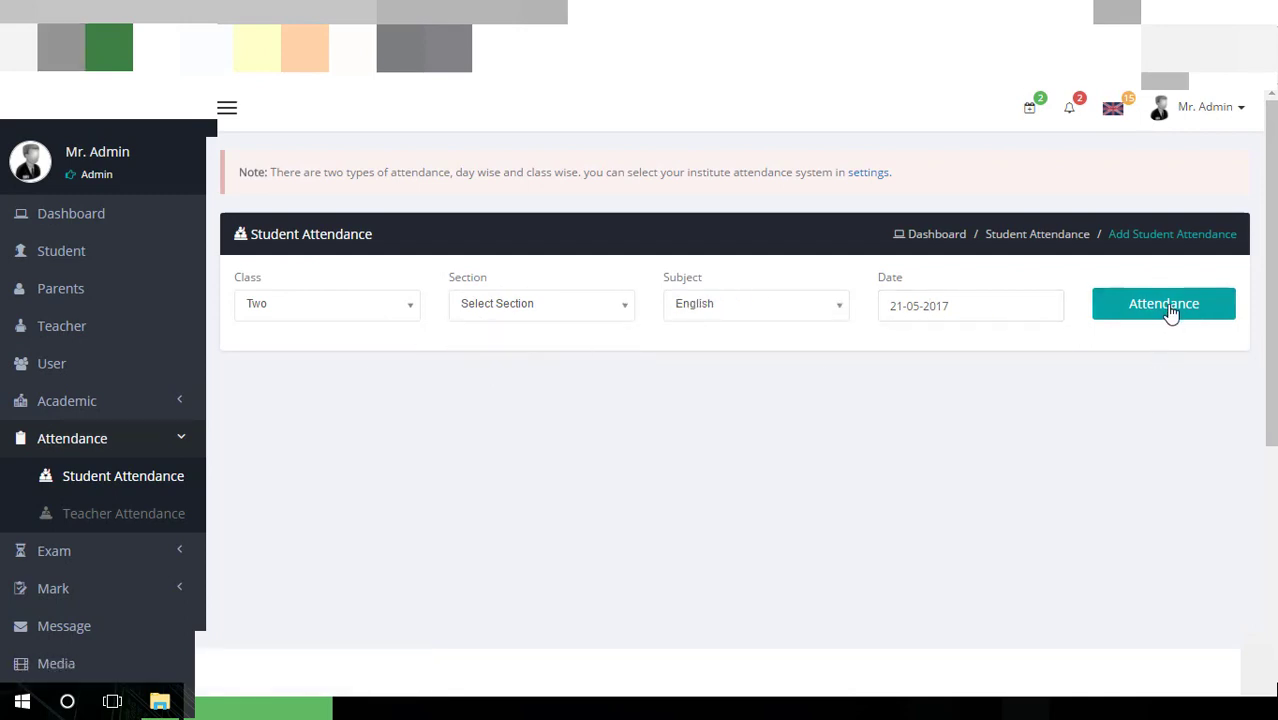
{"action": "left_click", "coordinate": [1170, 313]}
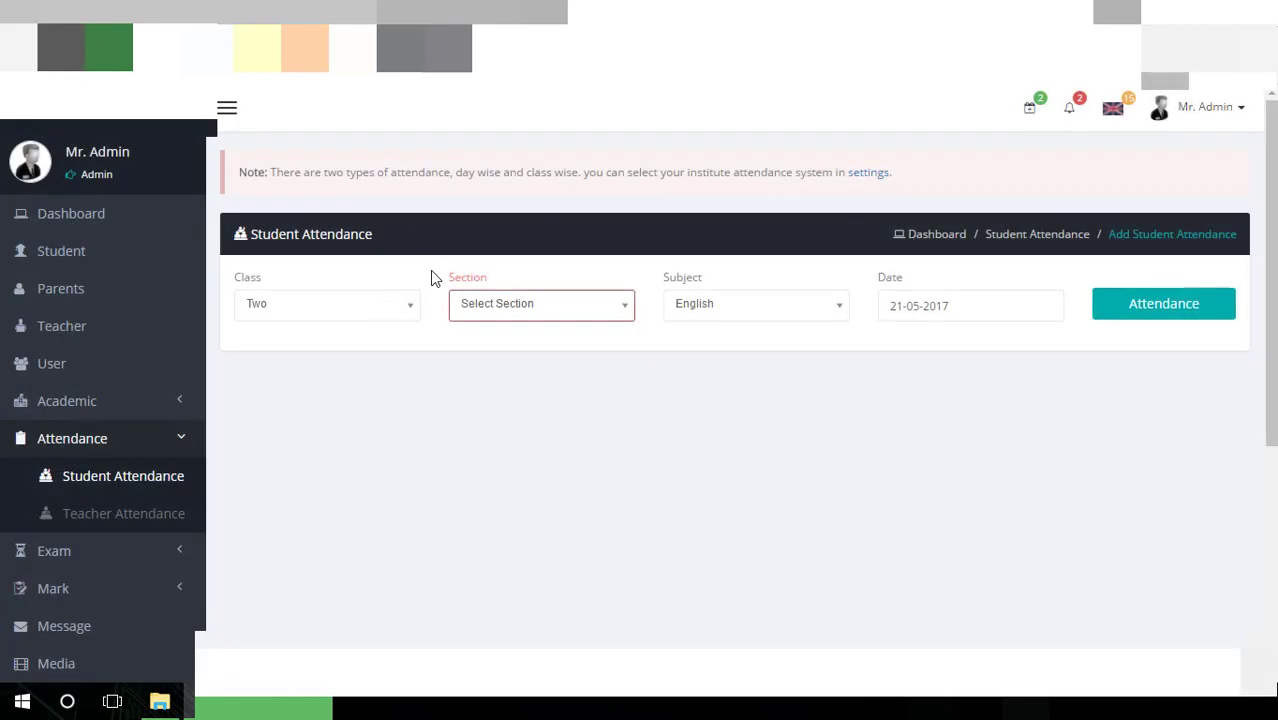
Load the Section A attendance sheet and mark roll 1 present
{"action": "left_click", "coordinate": [519, 308]}
{"action": "left_click", "coordinate": [494, 380]}
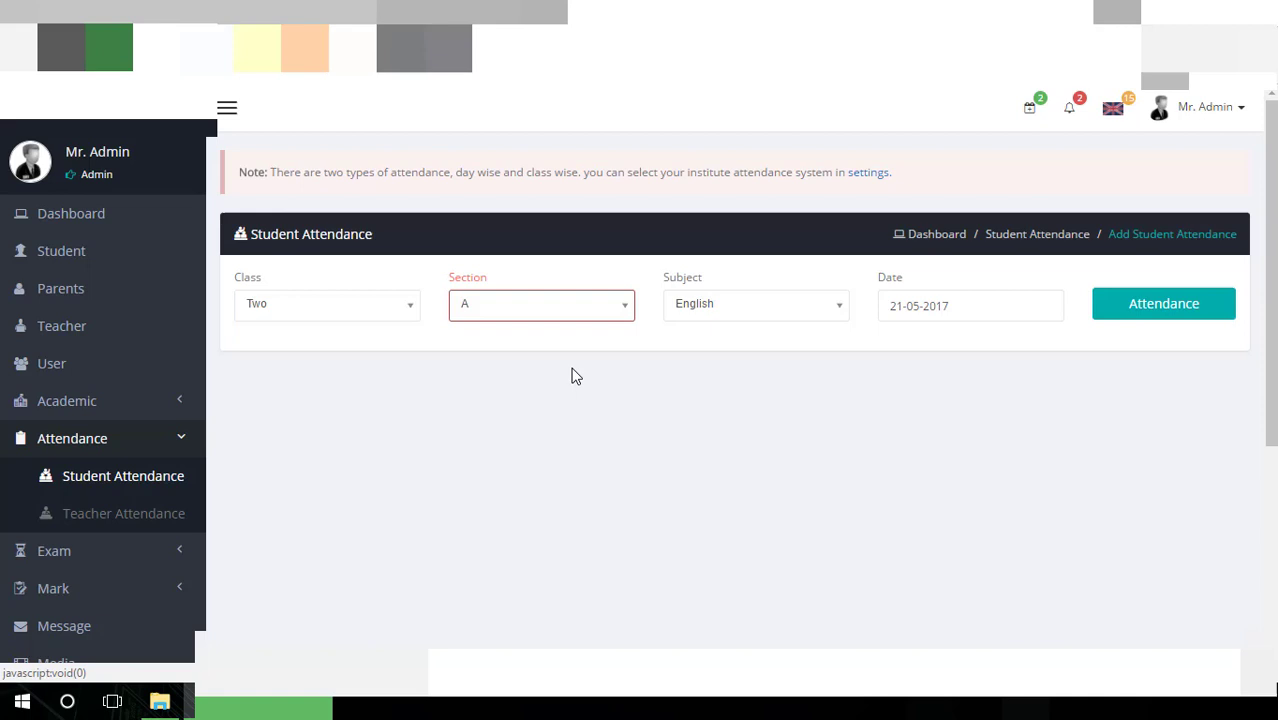
{"action": "left_click", "coordinate": [1130, 314]}
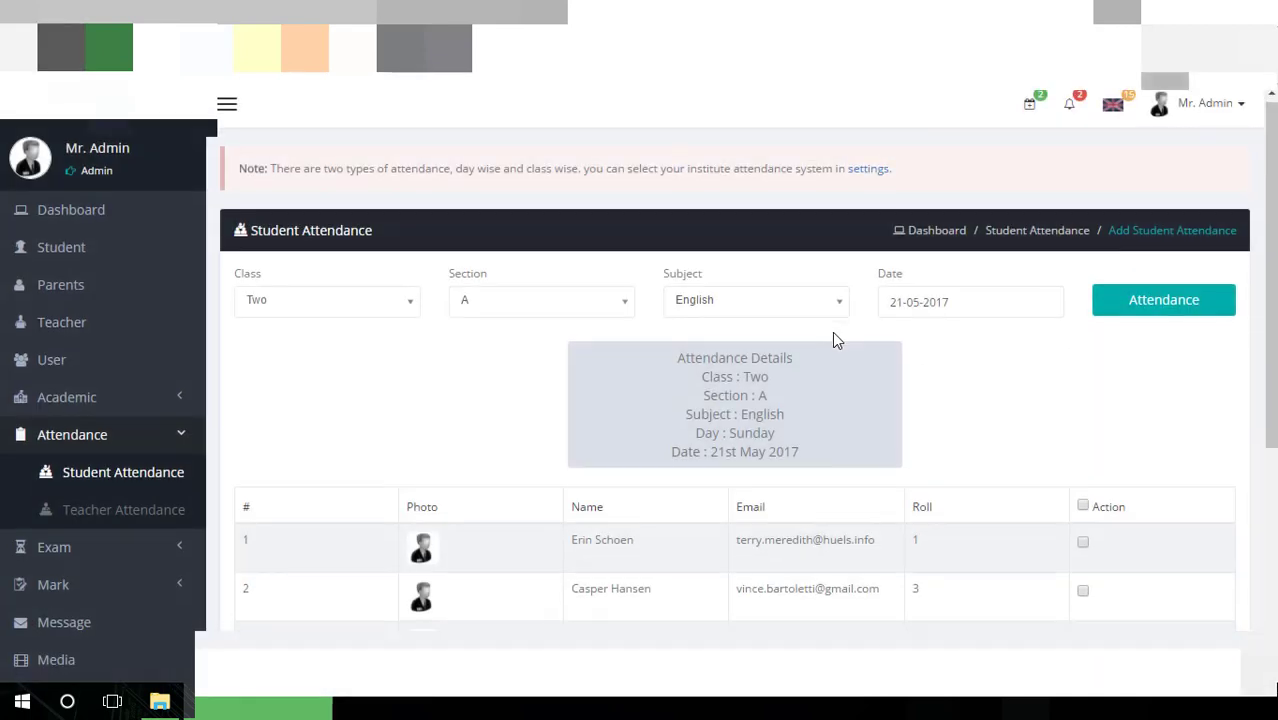
{"action": "scroll", "coordinate": [834, 340], "scroll_direction": "down", "scroll_amount": 3}
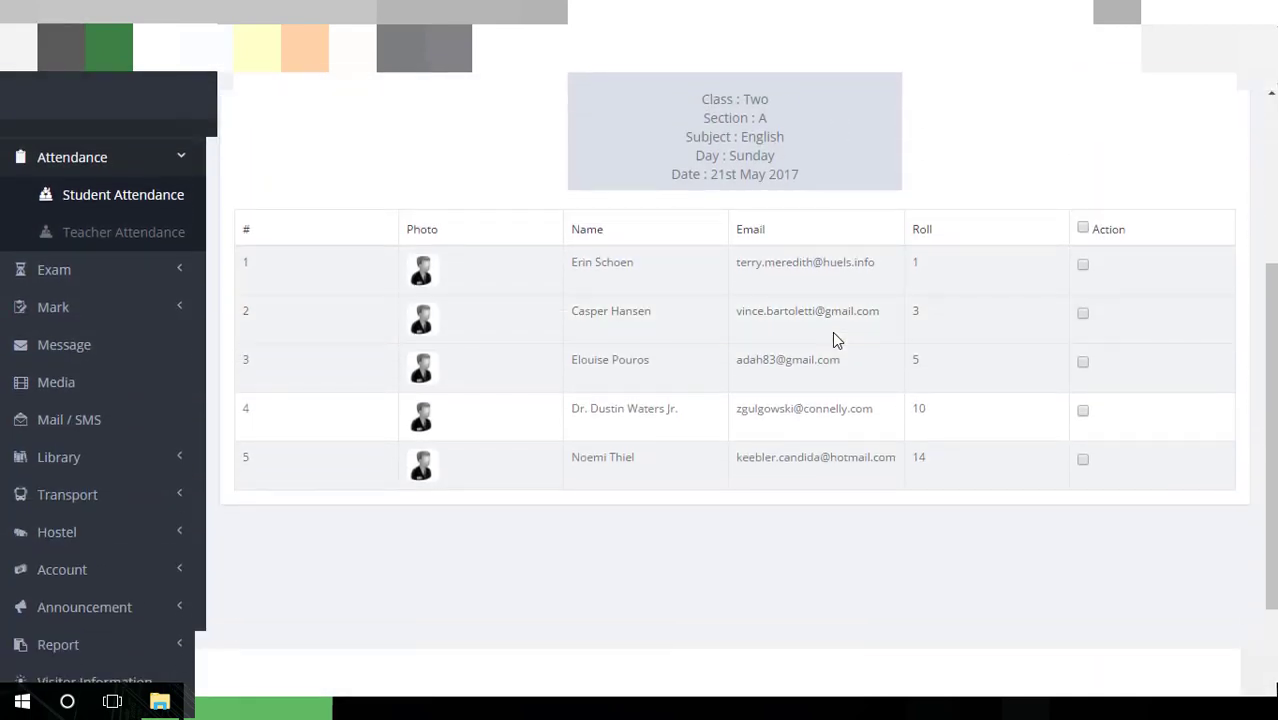
{"action": "left_click", "coordinate": [1082, 266]}
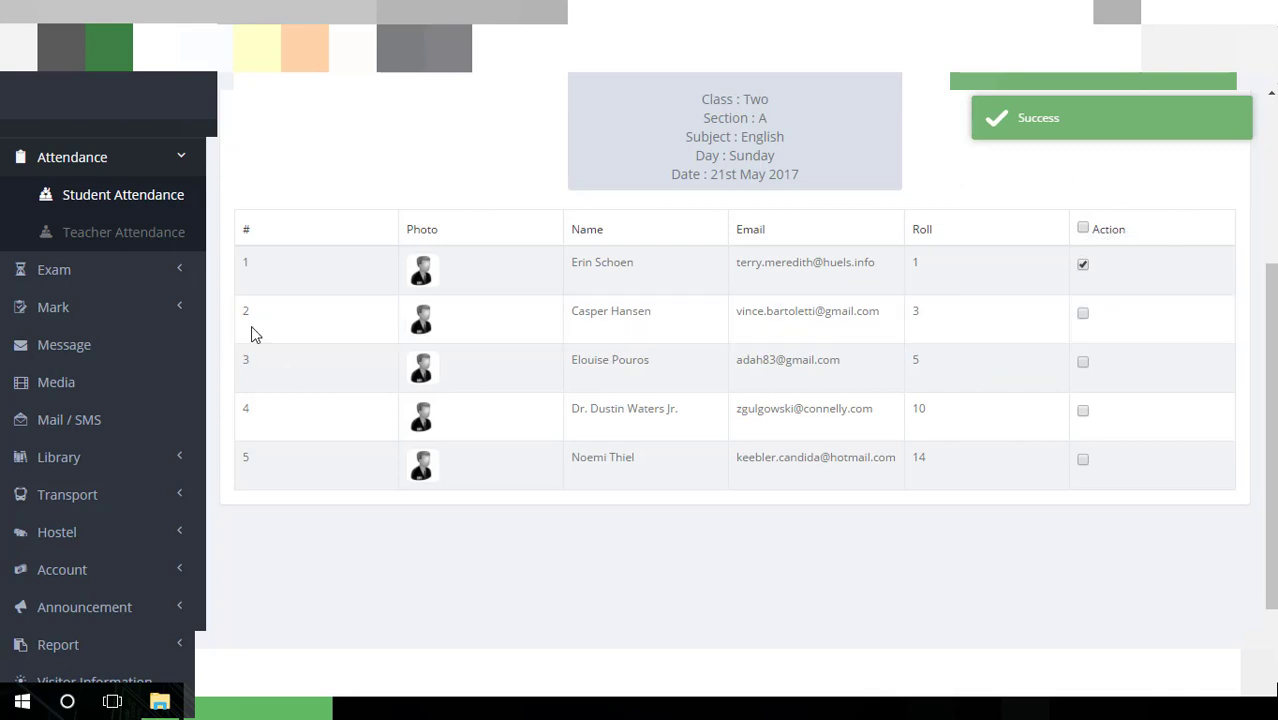
{"action": "left_click", "coordinate": [153, 242]}
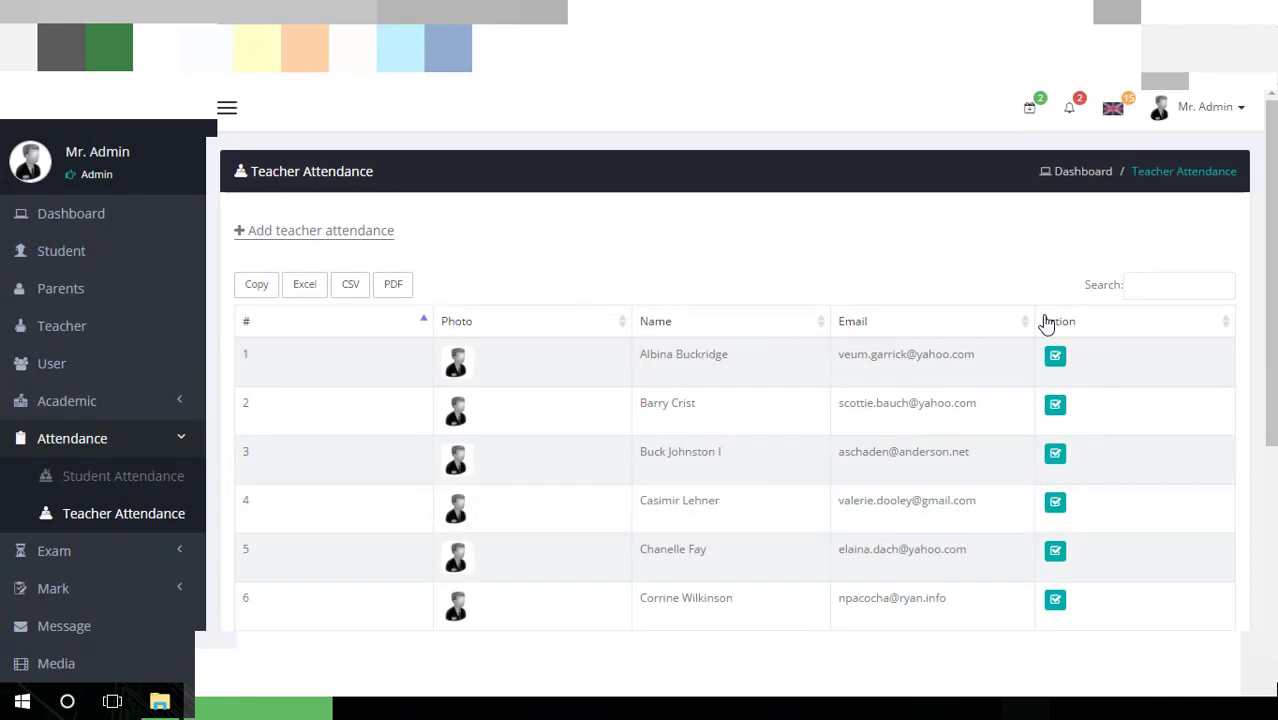
Load the teacher list for 21-05-2017 and mark the seventh teacher present
{"action": "left_click", "coordinate": [355, 232]}
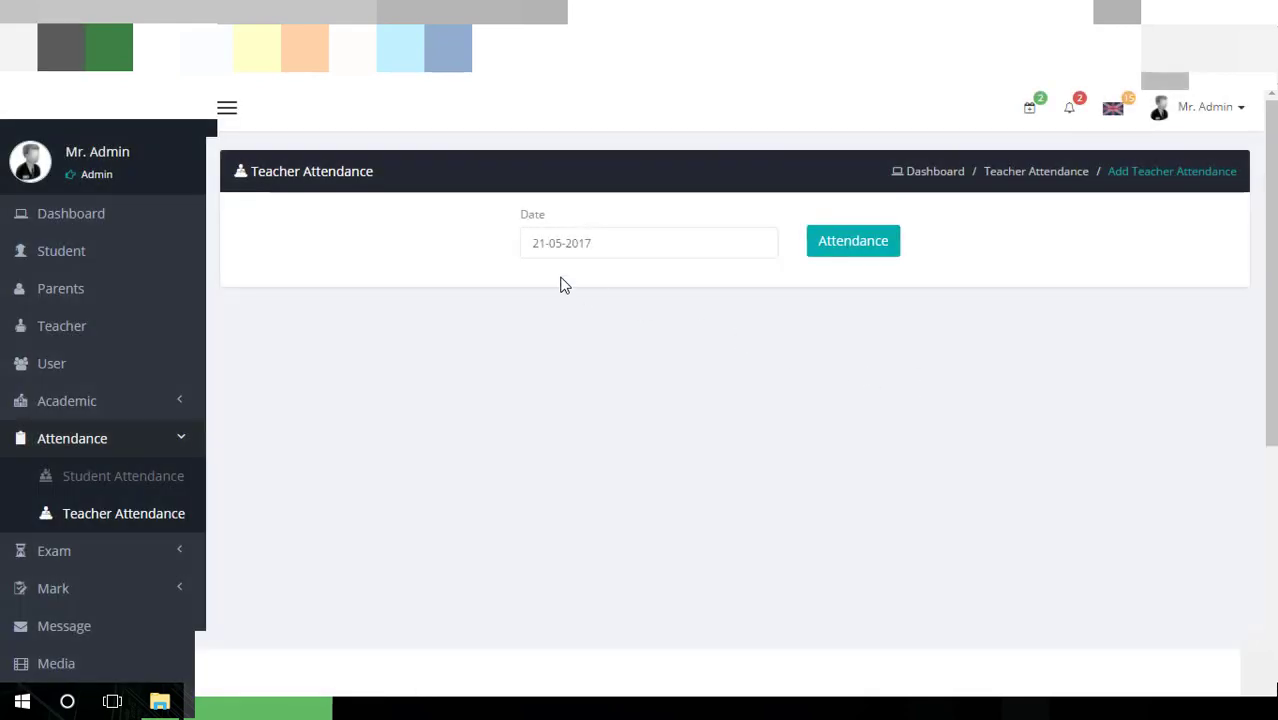
{"action": "left_click", "coordinate": [856, 255]}
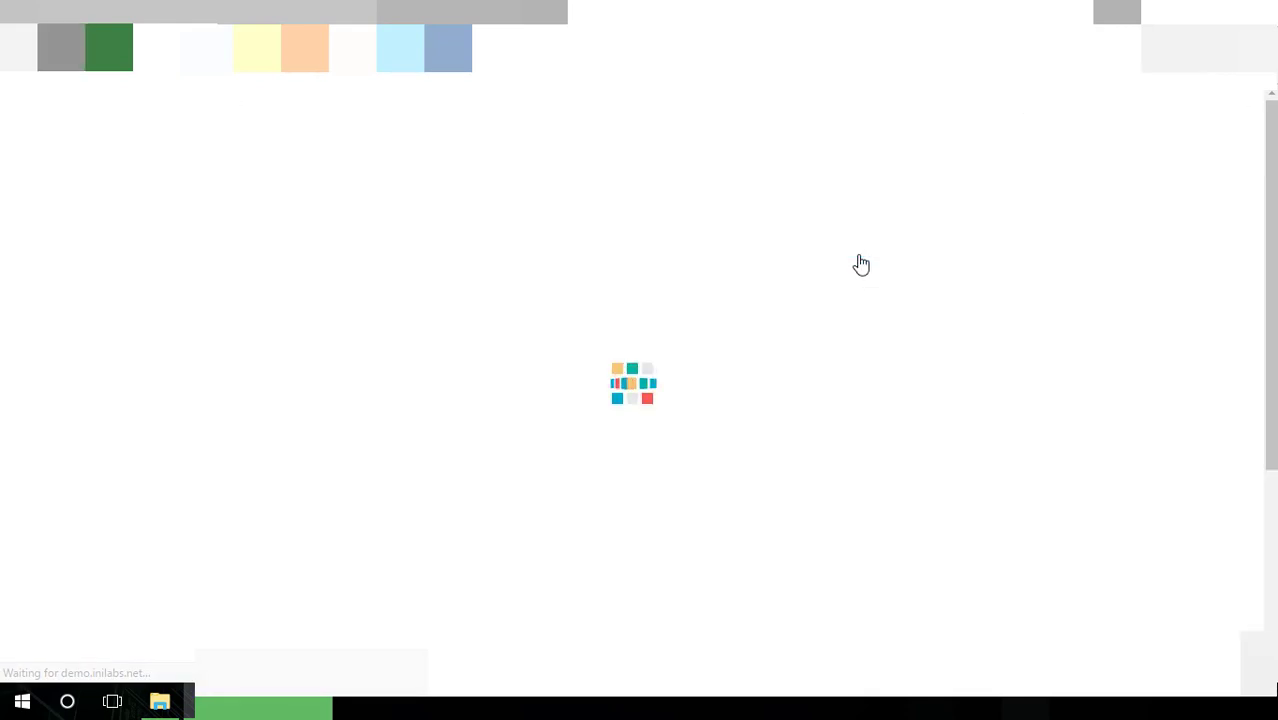
{"action": "scroll", "coordinate": [847, 320], "scroll_direction": "down", "scroll_amount": 5}
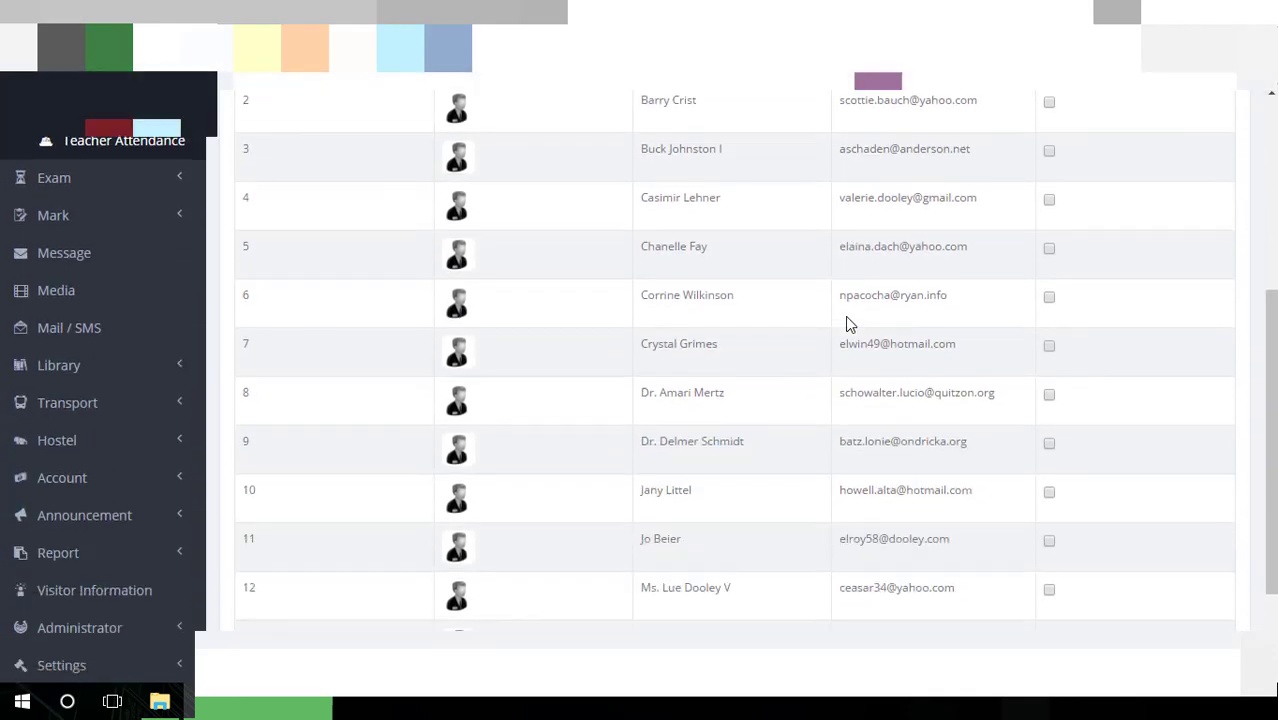
{"action": "scroll", "coordinate": [845, 320], "scroll_direction": "up", "scroll_amount": 5}
{"action": "scroll", "coordinate": [1124, 369], "scroll_direction": "down", "scroll_amount": 4}
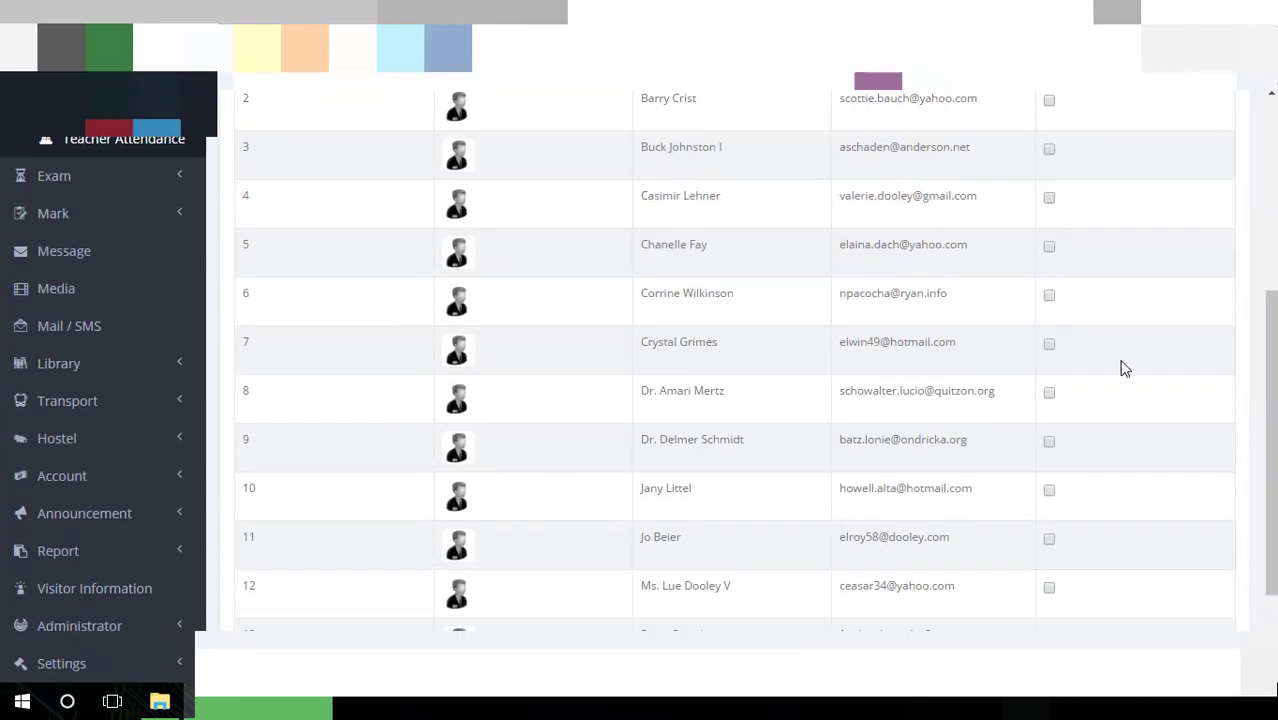
{"action": "left_click", "coordinate": [1050, 344]}
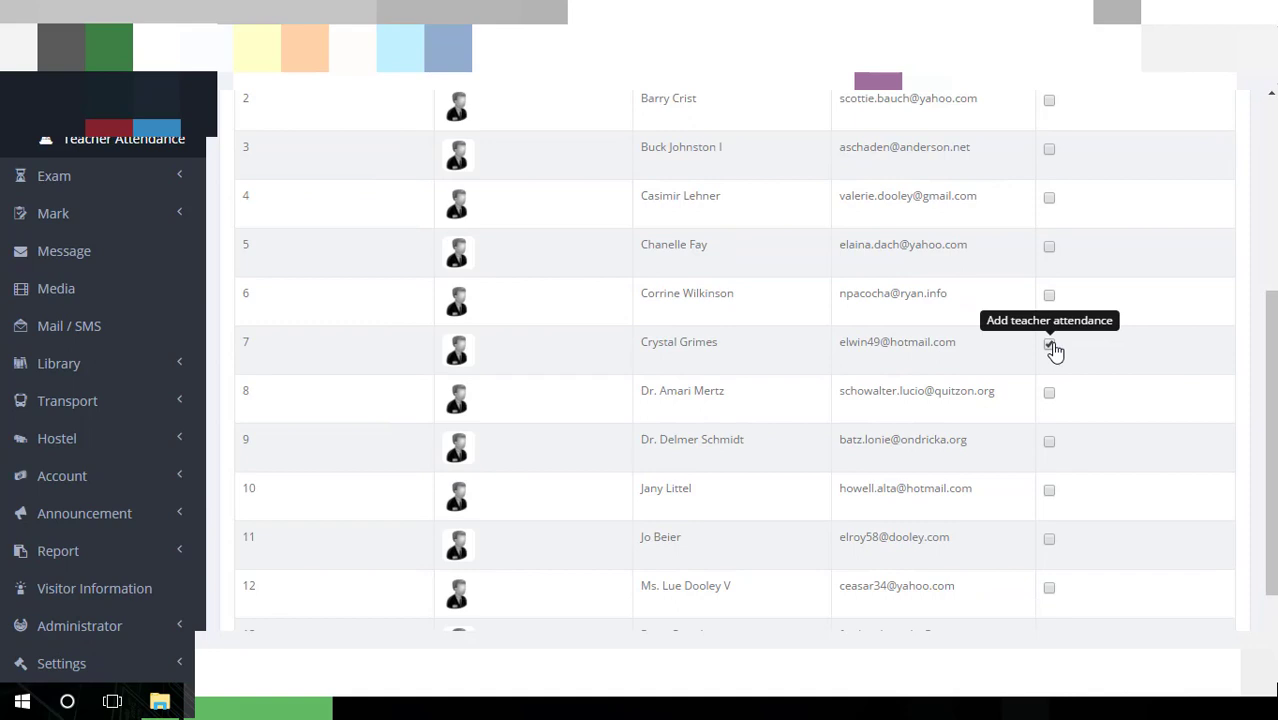
{"action": "scroll", "coordinate": [1055, 349], "scroll_direction": "up", "scroll_amount": 4}
{"action": "scroll", "coordinate": [322, 351], "scroll_direction": "down", "scroll_amount": 2}
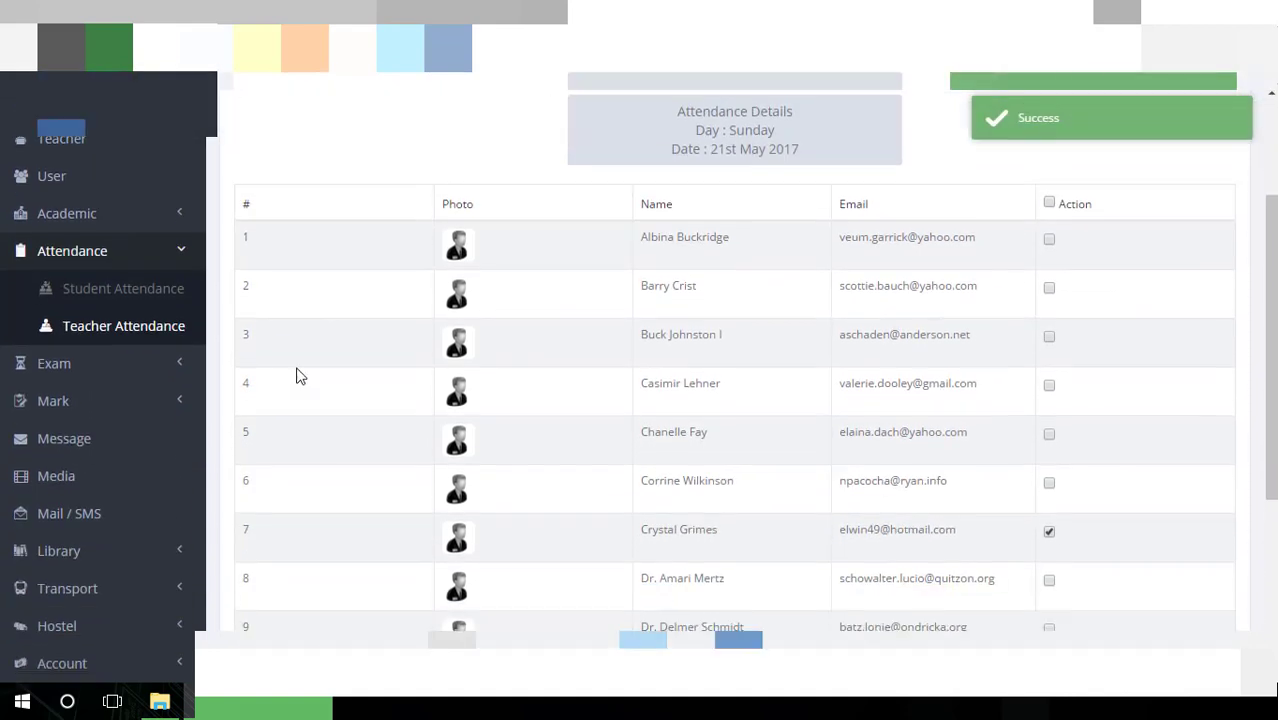
{"action": "left_click", "coordinate": [157, 363]}
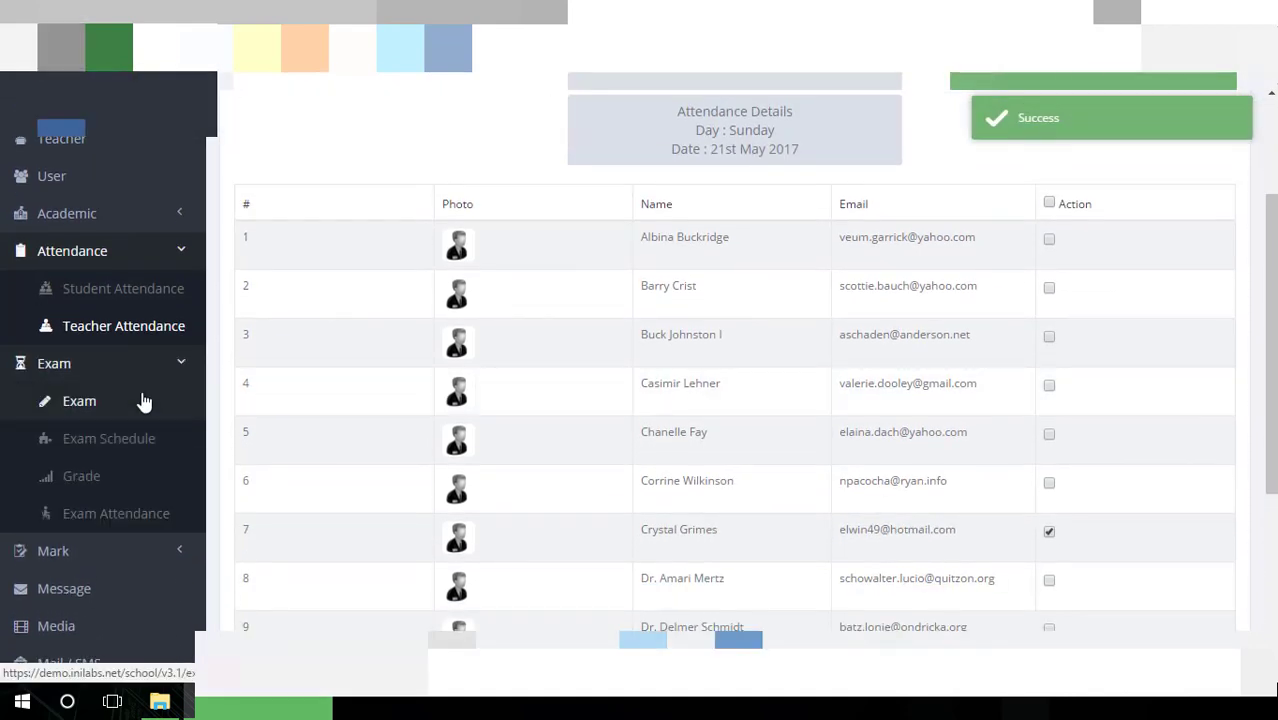
{"action": "left_click", "coordinate": [144, 401]}
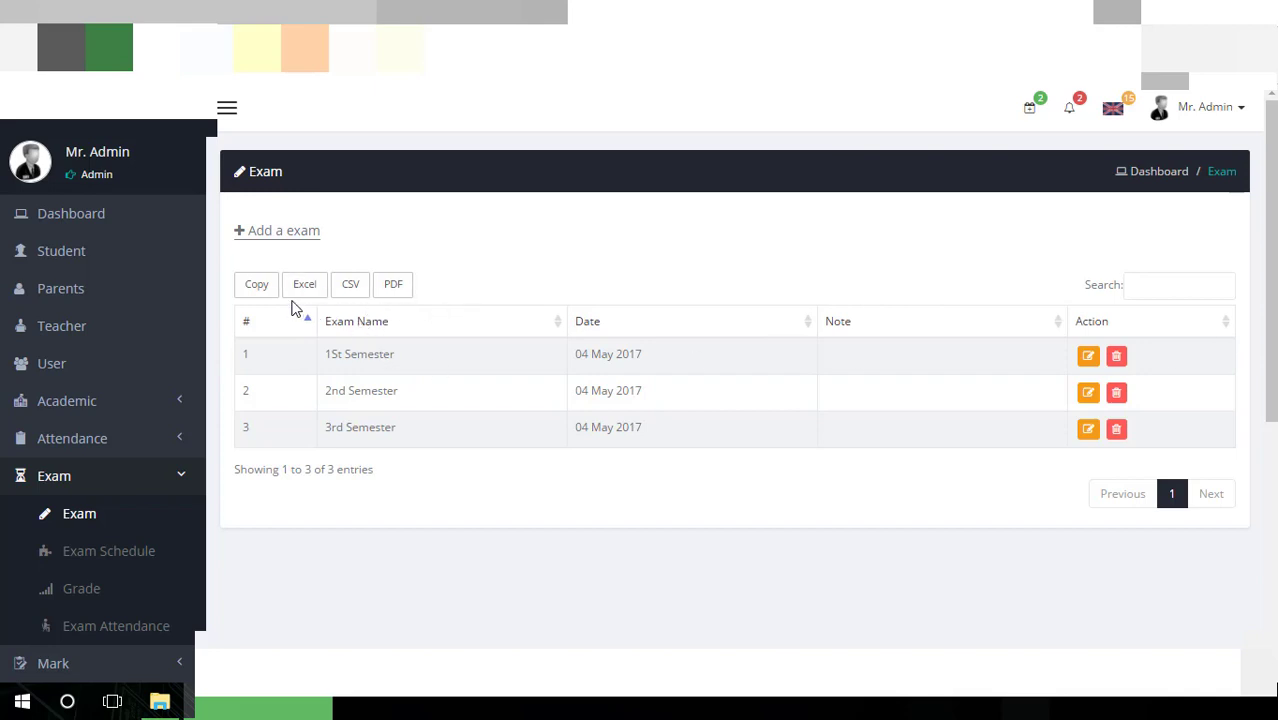
Start a new exam dated 10-05-2017, leaving its name empty
{"action": "left_click", "coordinate": [314, 240]}
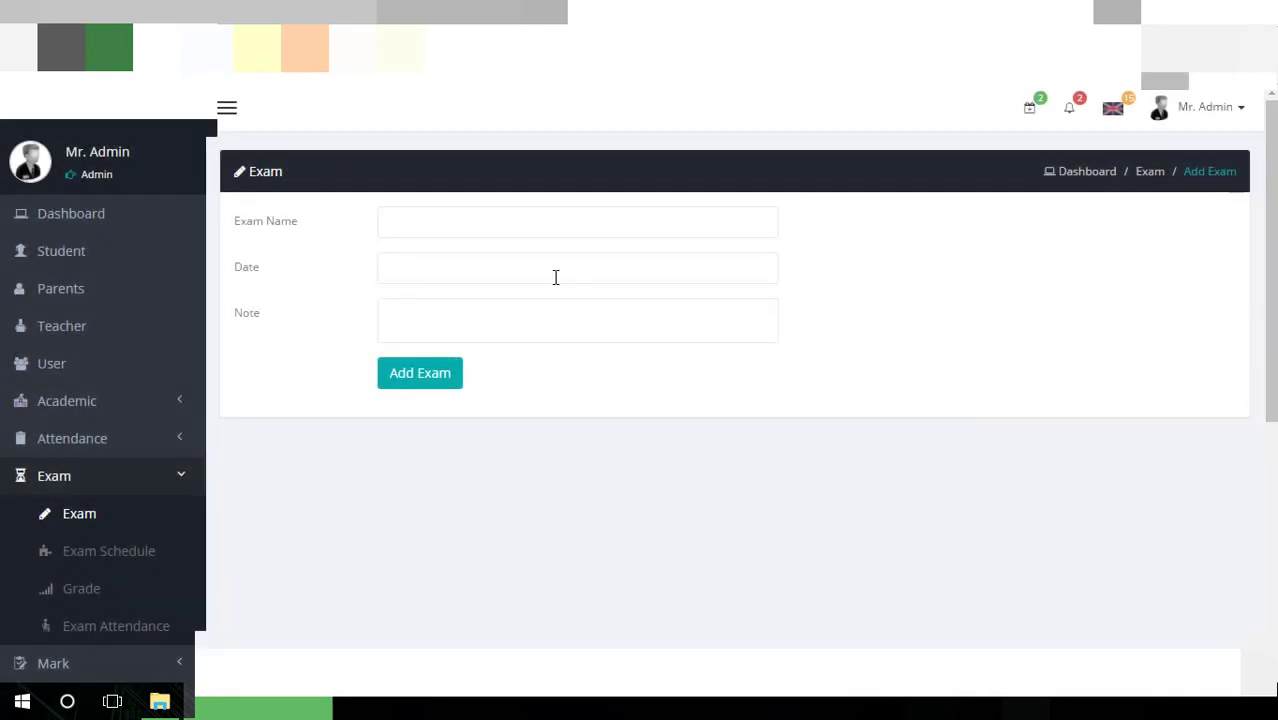
{"action": "left_click", "coordinate": [556, 277]}
{"action": "left_click", "coordinate": [475, 381]}
{"action": "left_click", "coordinate": [430, 225]}
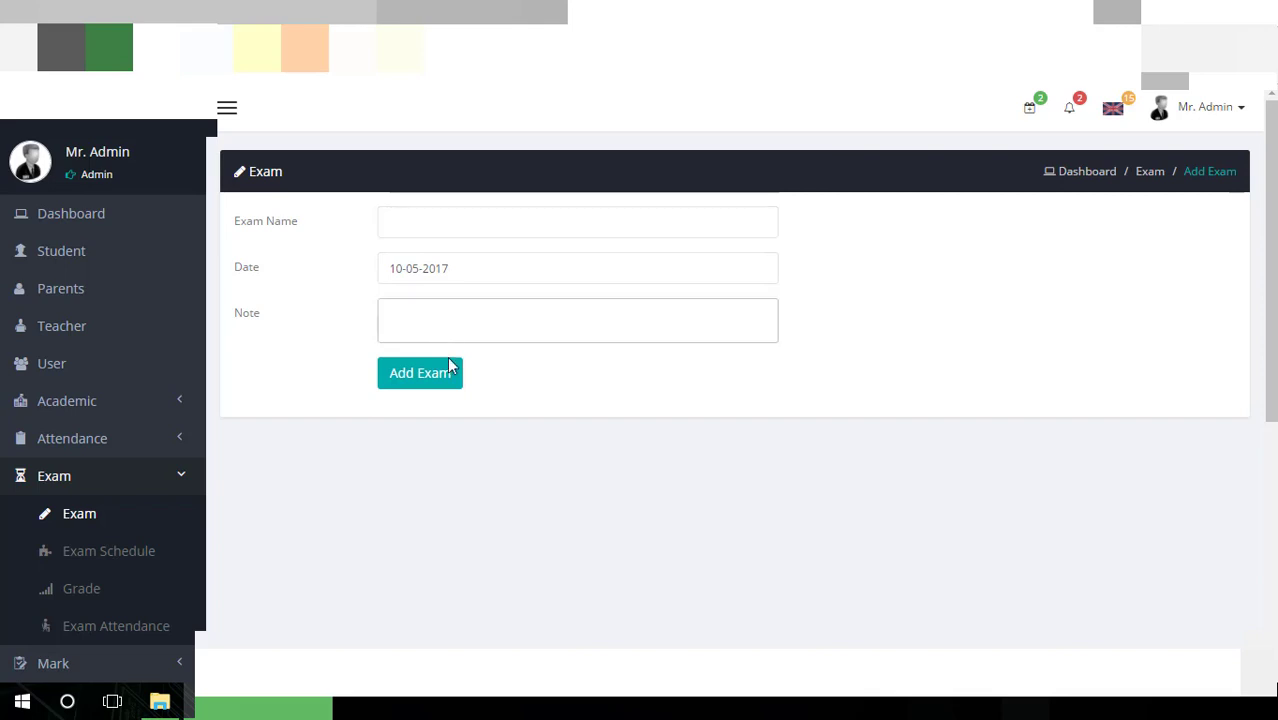
{"action": "scroll", "coordinate": [300, 366], "scroll_direction": "down", "scroll_amount": 2}
{"action": "left_click", "coordinate": [148, 363]}
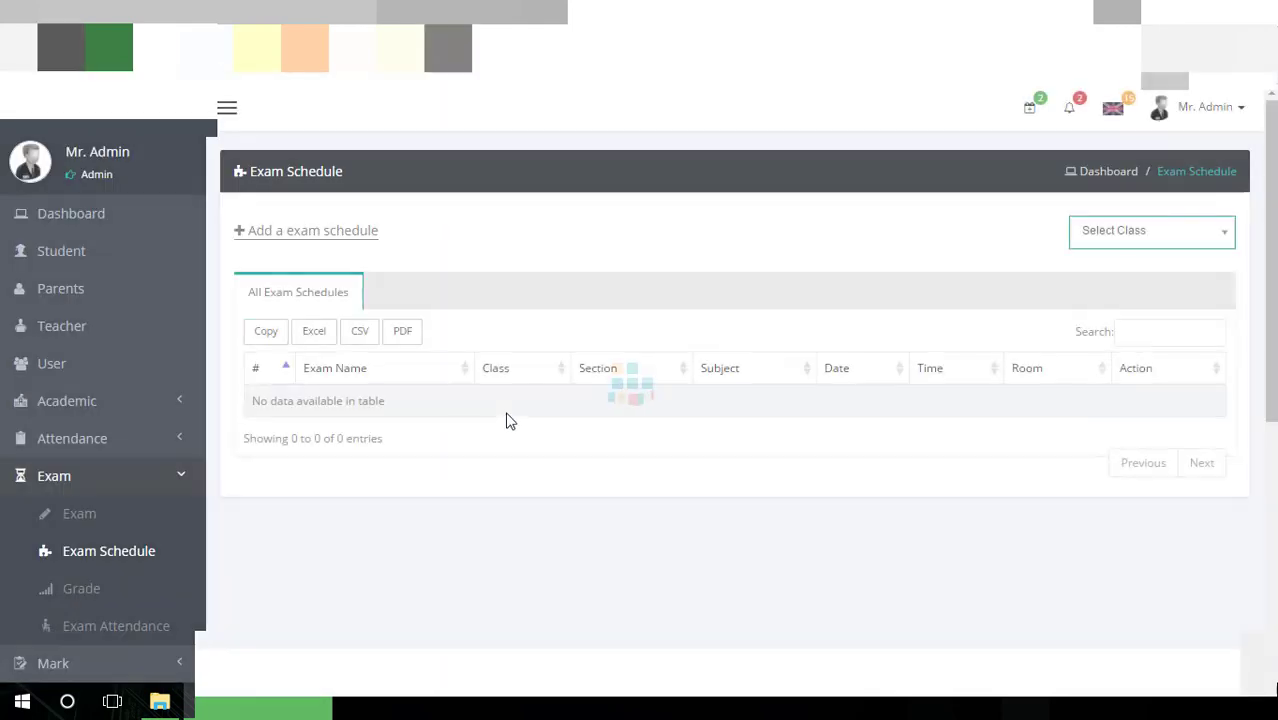
Show class One's exam schedule (1St Semester Bangla and Math, room 101) across its sections
{"action": "left_click", "coordinate": [1090, 235]}
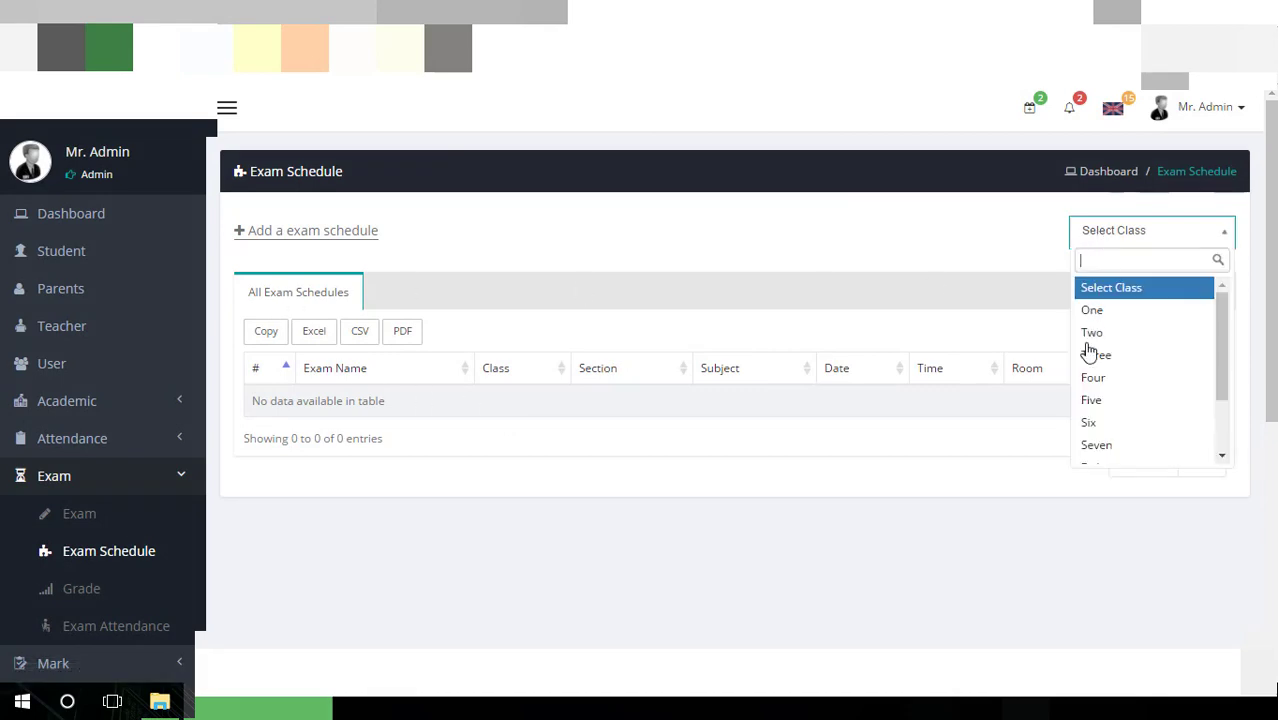
{"action": "left_click", "coordinate": [1085, 354]}
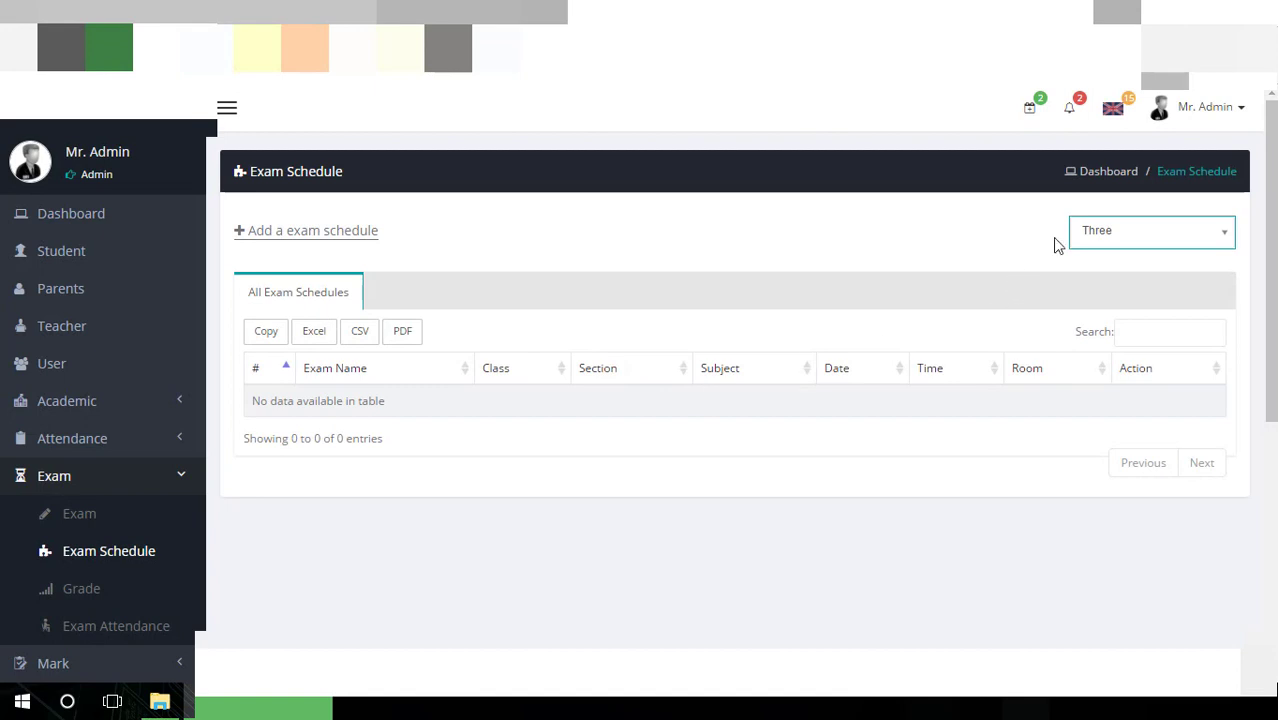
{"action": "left_click", "coordinate": [1100, 240]}
{"action": "left_click", "coordinate": [1108, 317]}
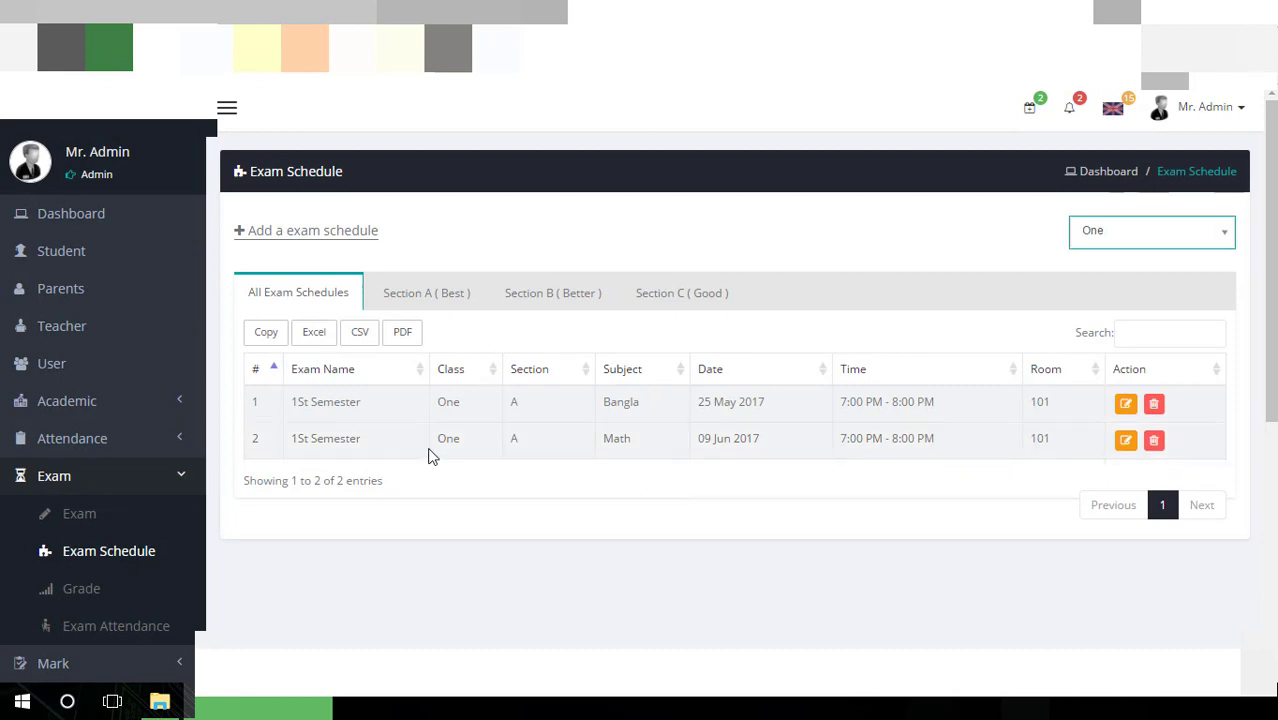
{"action": "left_click", "coordinate": [459, 300]}
{"action": "left_click", "coordinate": [540, 300]}
{"action": "left_click", "coordinate": [697, 302]}
{"action": "left_click", "coordinate": [256, 297]}
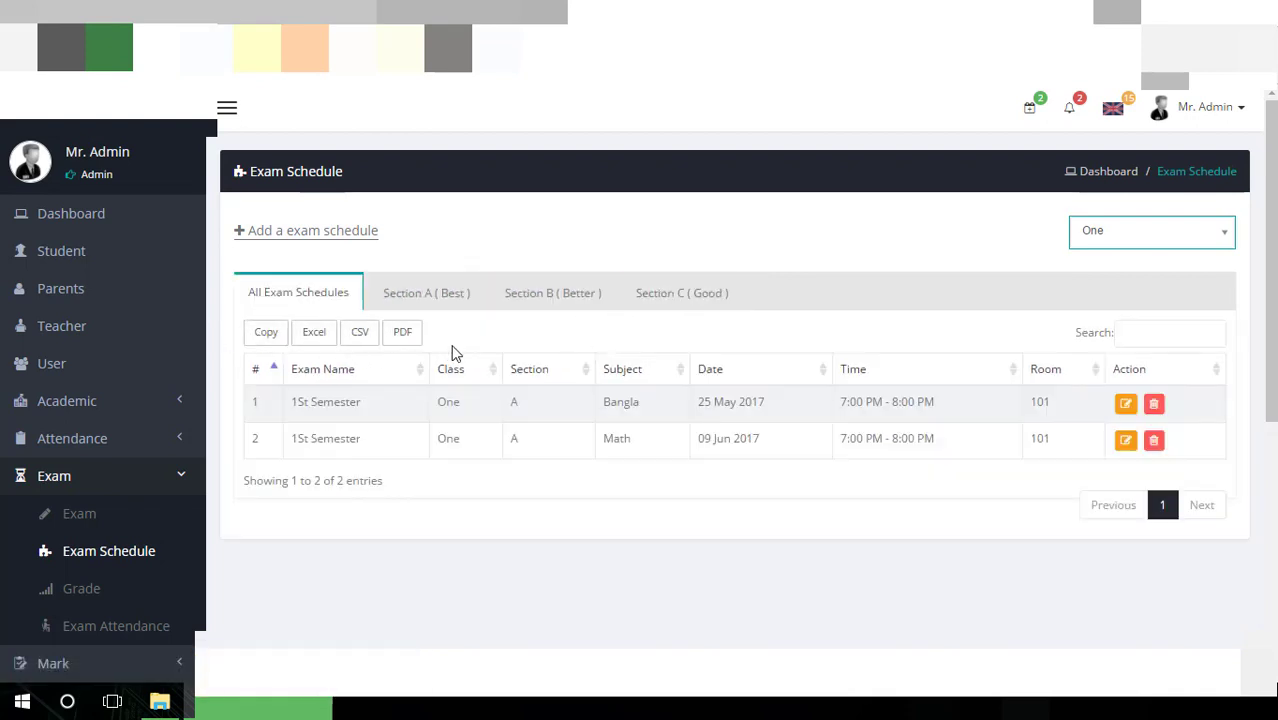
Open a blank Add Exam Schedule form and check its Exam, Section and Subject lists
{"action": "left_click", "coordinate": [359, 245]}
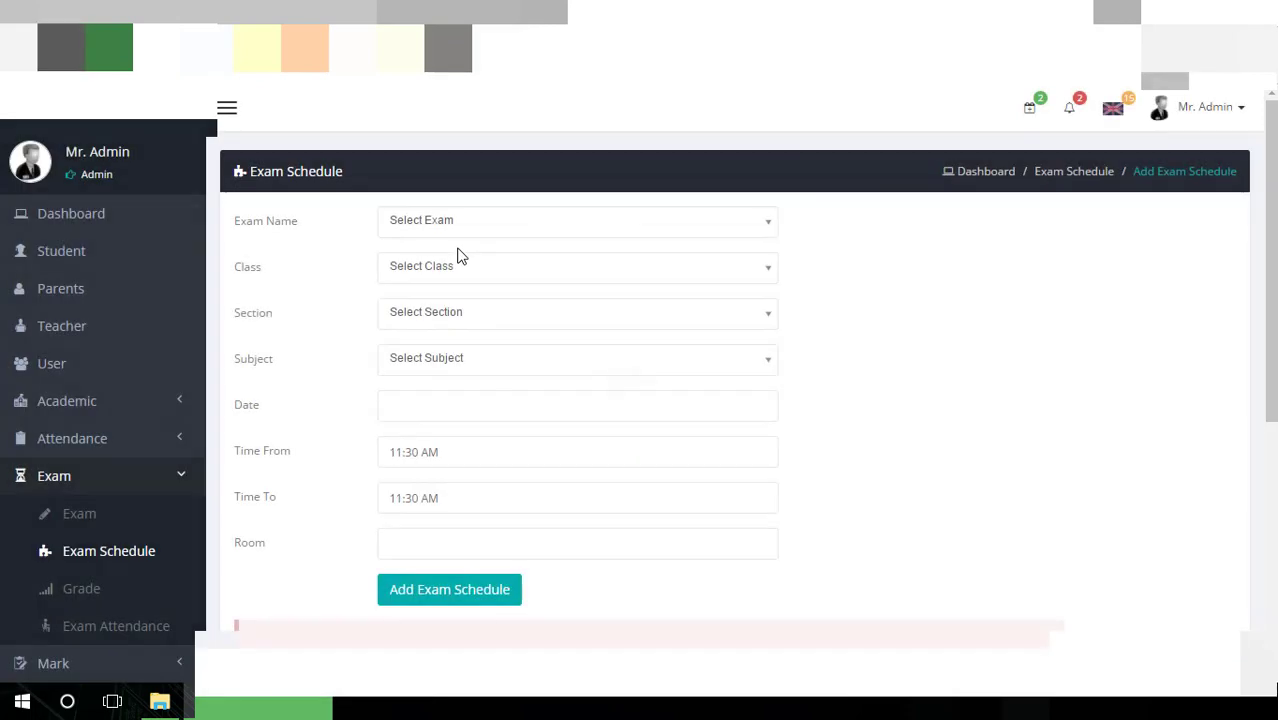
{"action": "left_click", "coordinate": [500, 224]}
{"action": "left_click", "coordinate": [500, 226]}
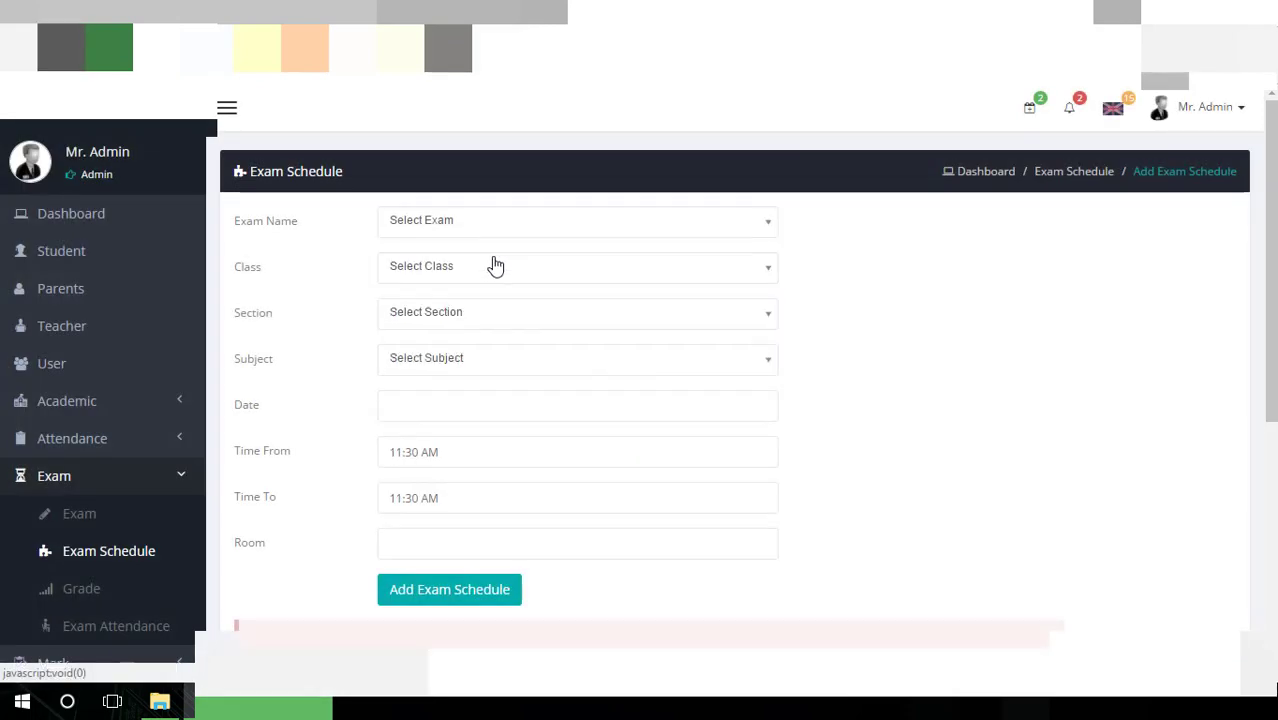
{"action": "left_click", "coordinate": [479, 306]}
{"action": "left_click", "coordinate": [478, 307]}
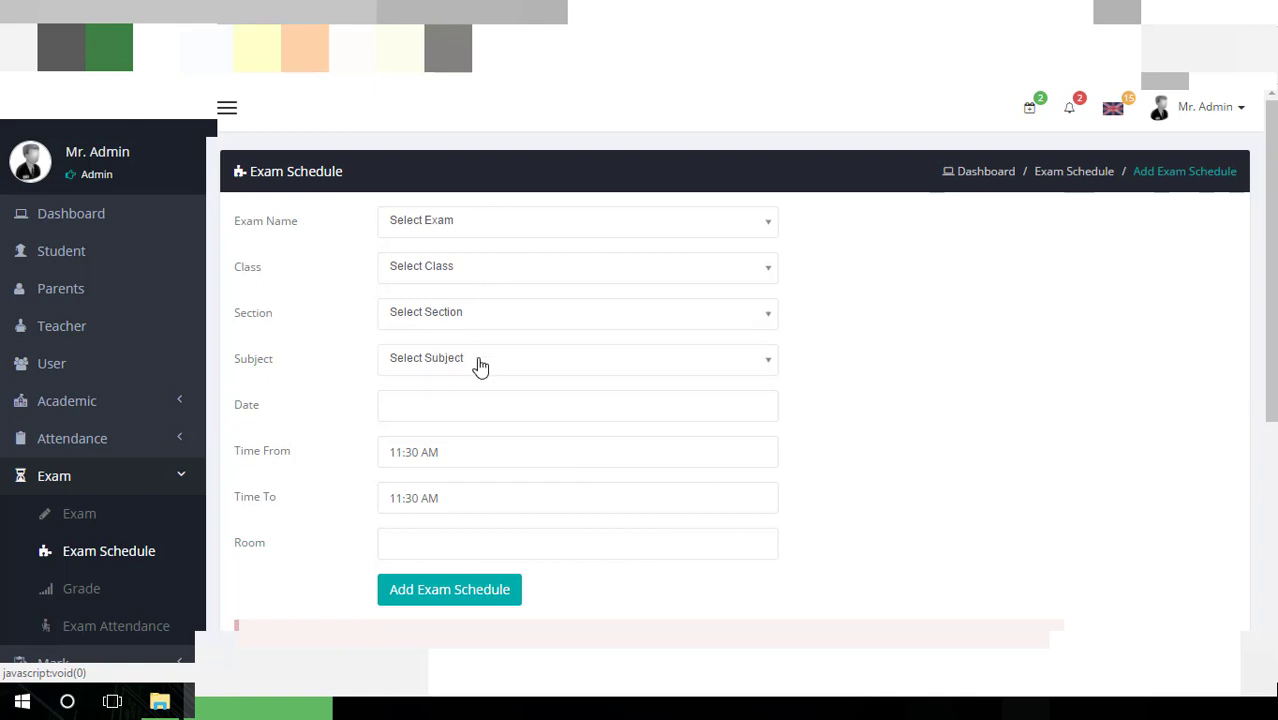
{"action": "left_click", "coordinate": [477, 362]}
{"action": "left_click", "coordinate": [477, 362]}
{"action": "scroll", "coordinate": [478, 362], "scroll_direction": "down", "scroll_amount": 1}
Check the date, start time and room fields, leaving times at 11:30 AM
{"action": "left_click", "coordinate": [488, 325]}
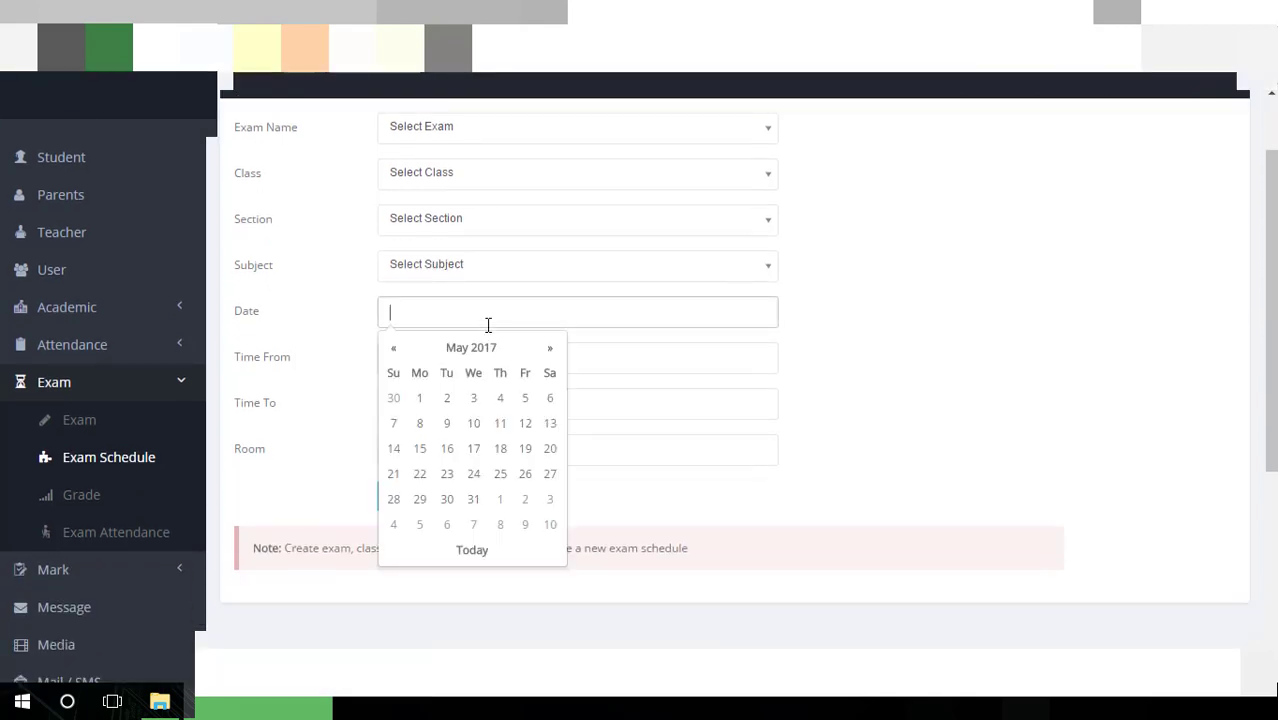
{"action": "left_click", "coordinate": [345, 350]}
{"action": "left_click", "coordinate": [830, 409]}
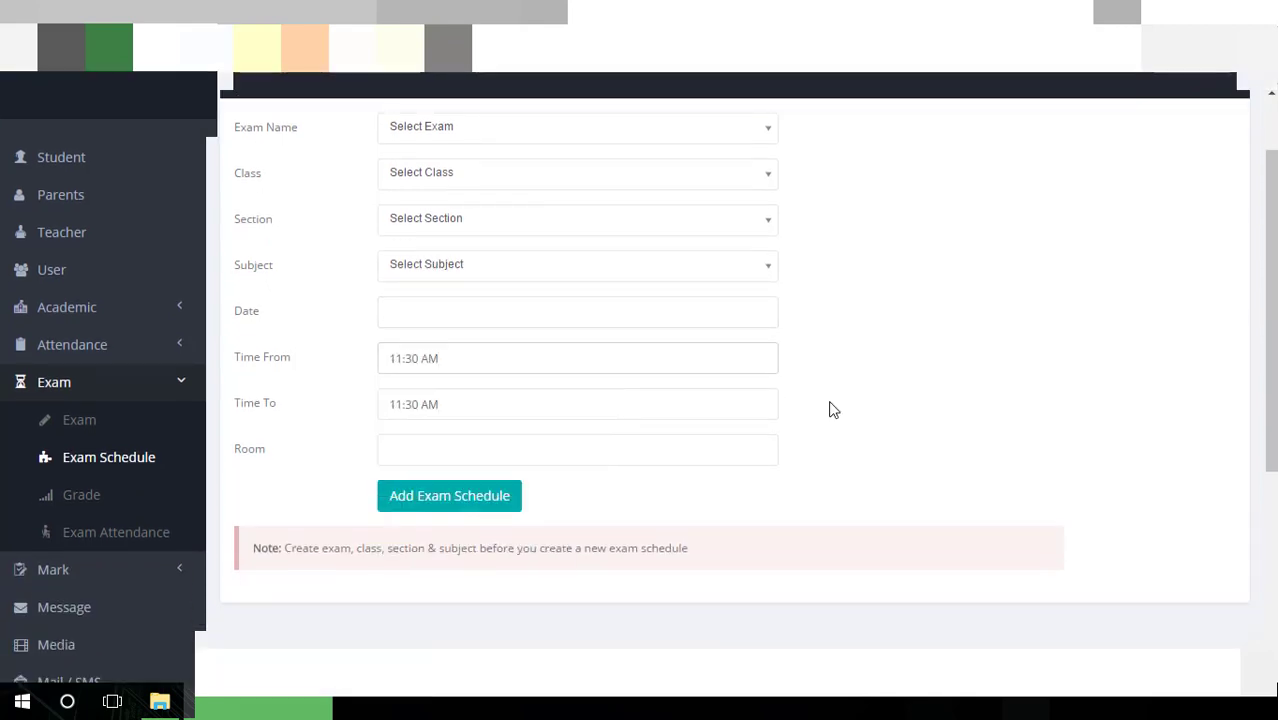
{"action": "left_click", "coordinate": [458, 441]}
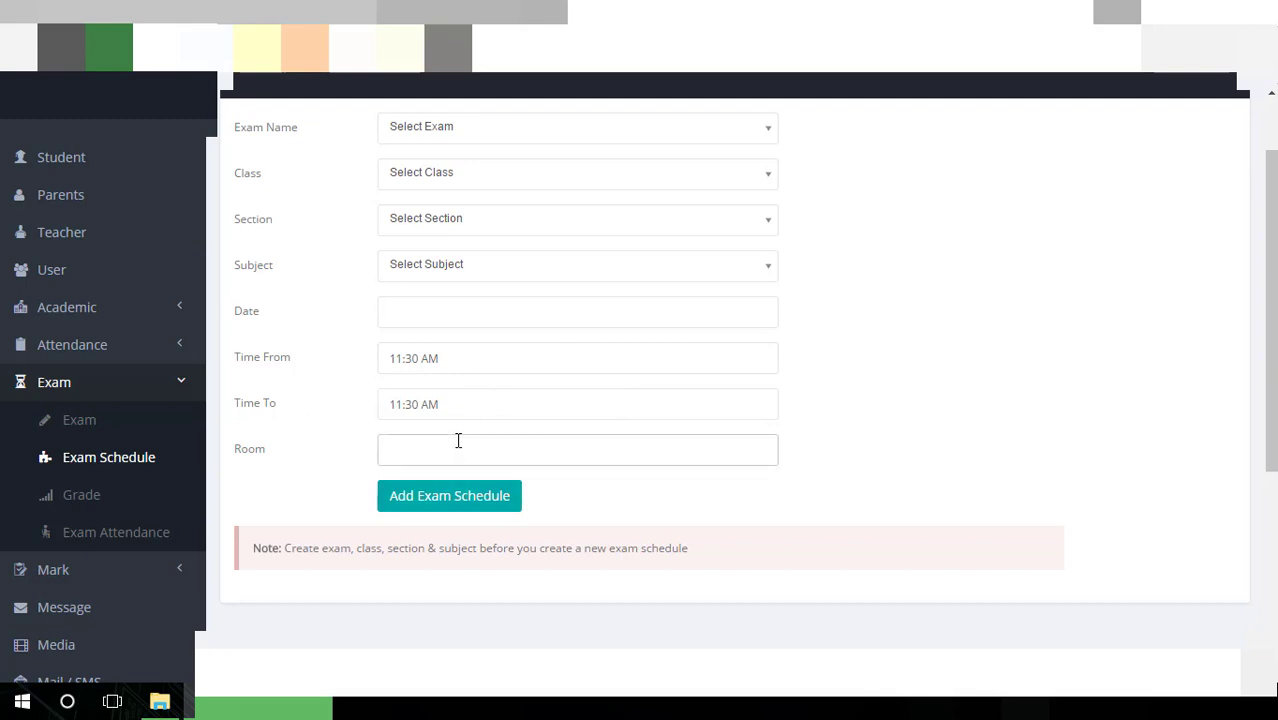
{"action": "scroll", "coordinate": [458, 441], "scroll_direction": "down", "scroll_amount": 1}
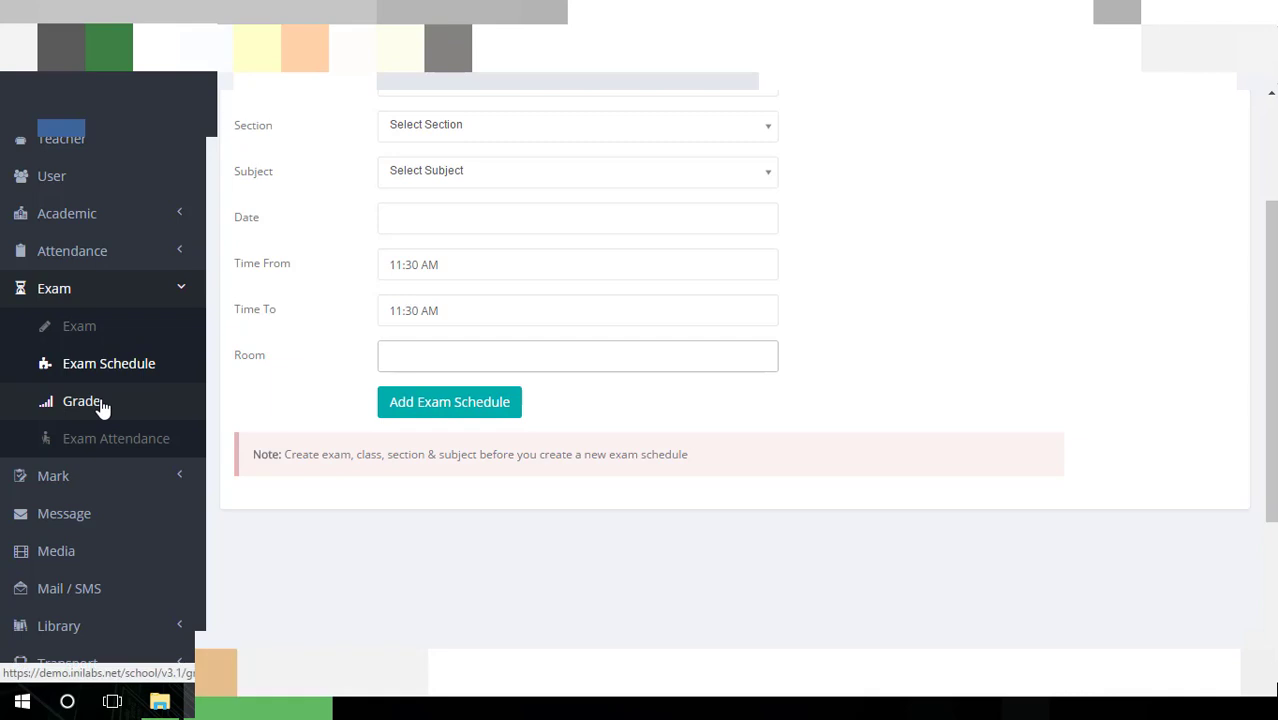
{"action": "scroll", "coordinate": [101, 408], "scroll_direction": "up", "scroll_amount": 1}
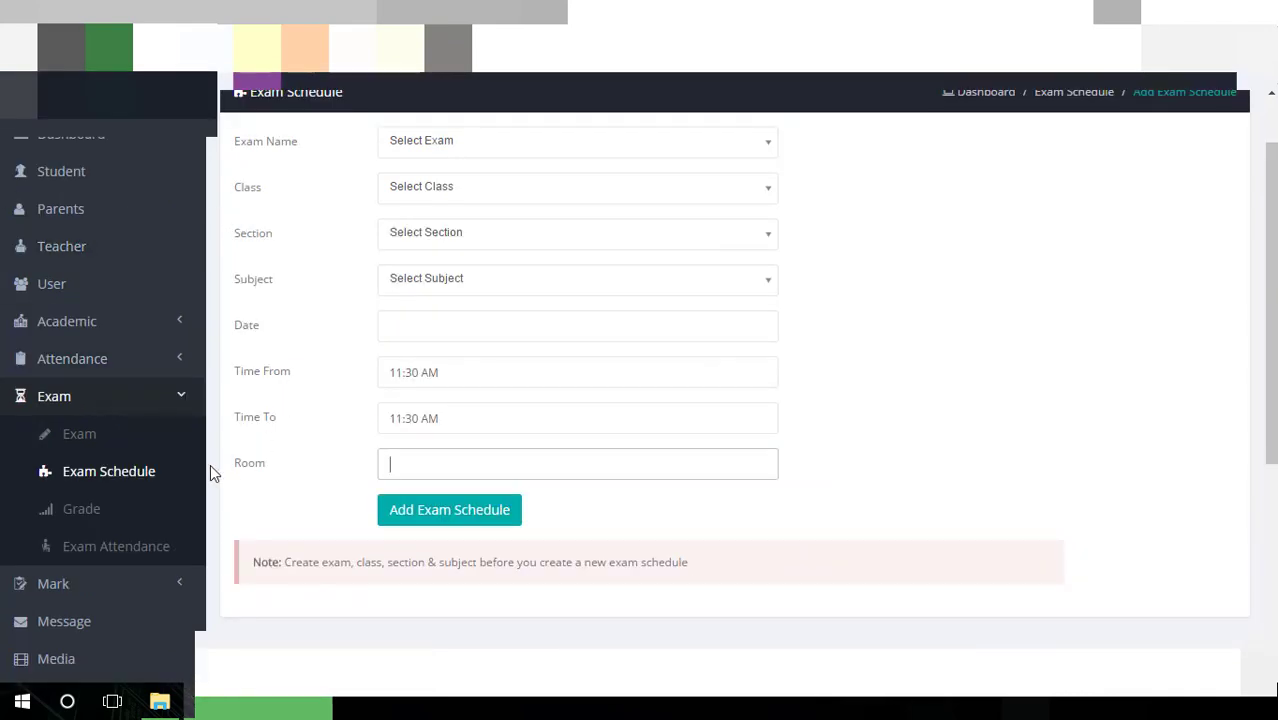
{"action": "left_click", "coordinate": [112, 512]}
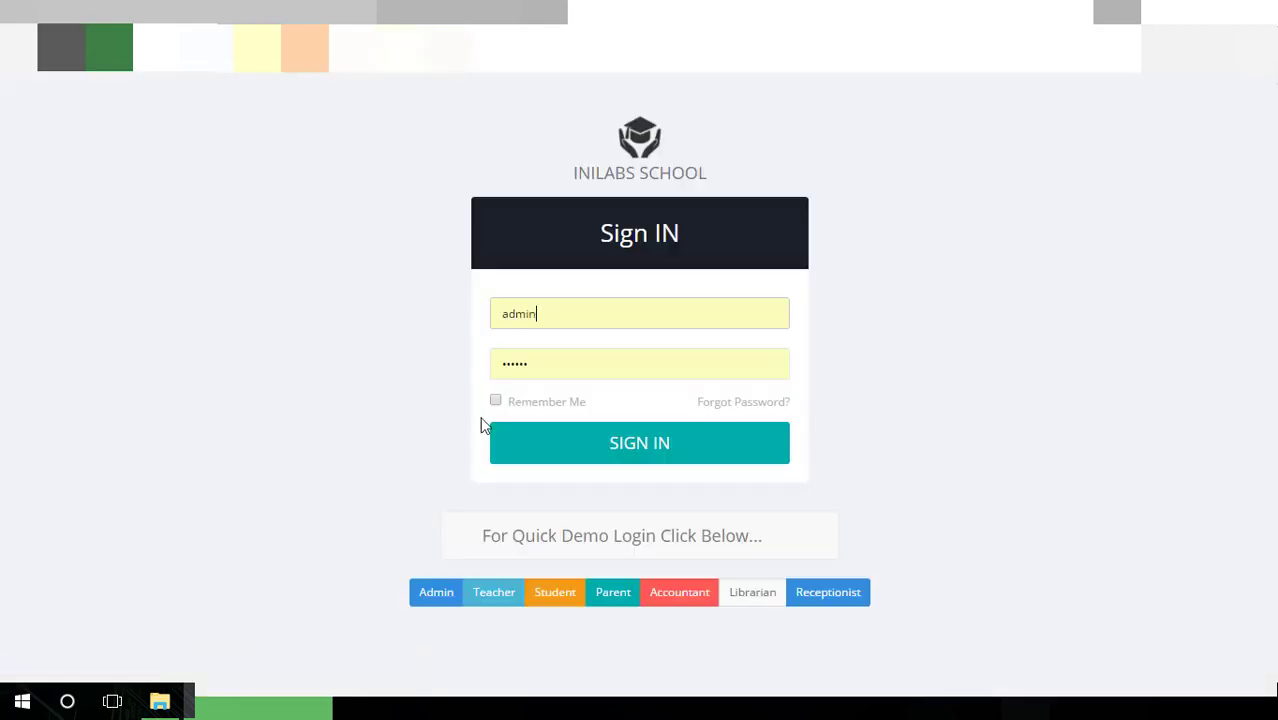
Sign in as admin and open the Grade list, A+ (80–100) to F+ (1–32)
{"action": "left_click", "coordinate": [593, 449]}
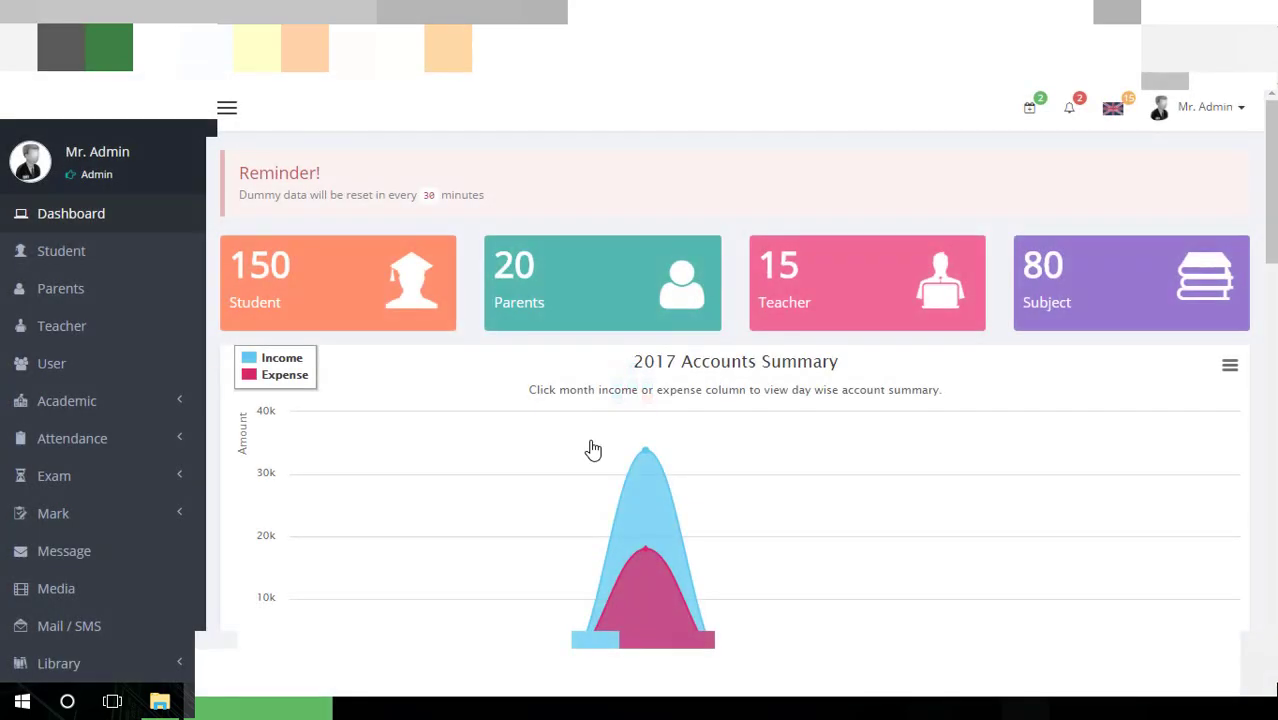
{"action": "scroll", "coordinate": [170, 440], "scroll_direction": "down", "scroll_amount": 4}
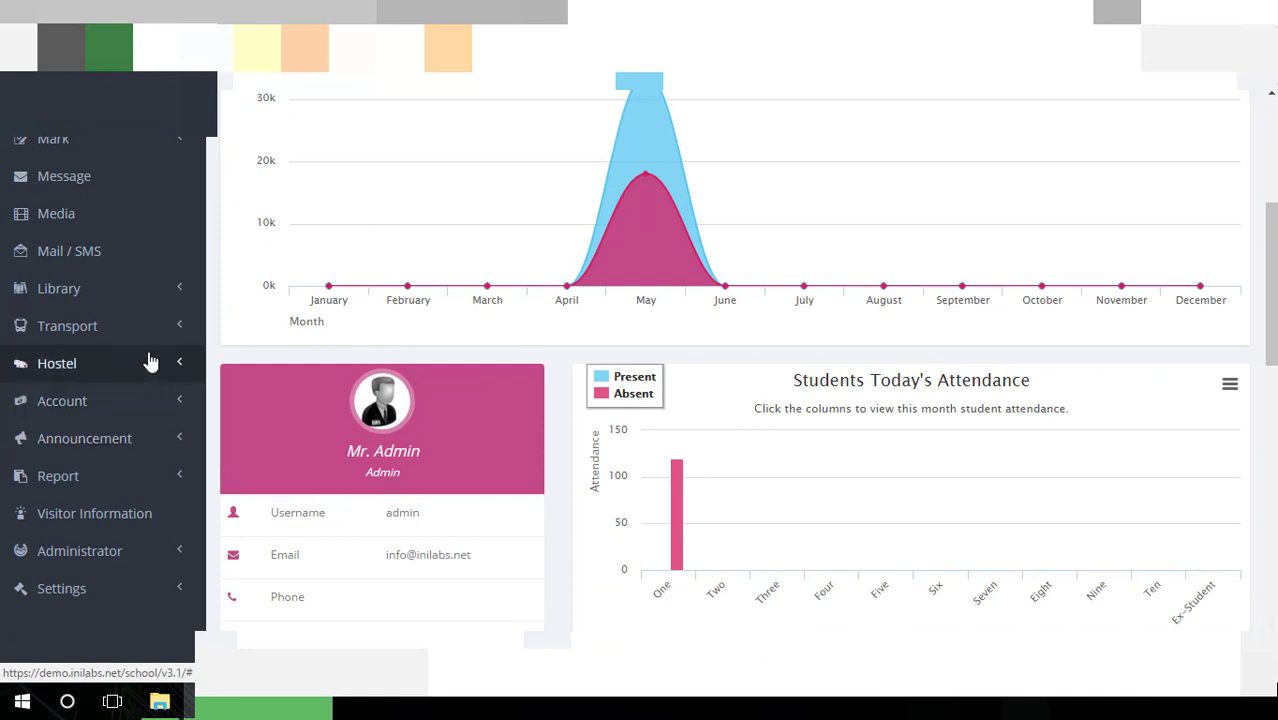
{"action": "scroll", "coordinate": [150, 362], "scroll_direction": "up", "scroll_amount": 2}
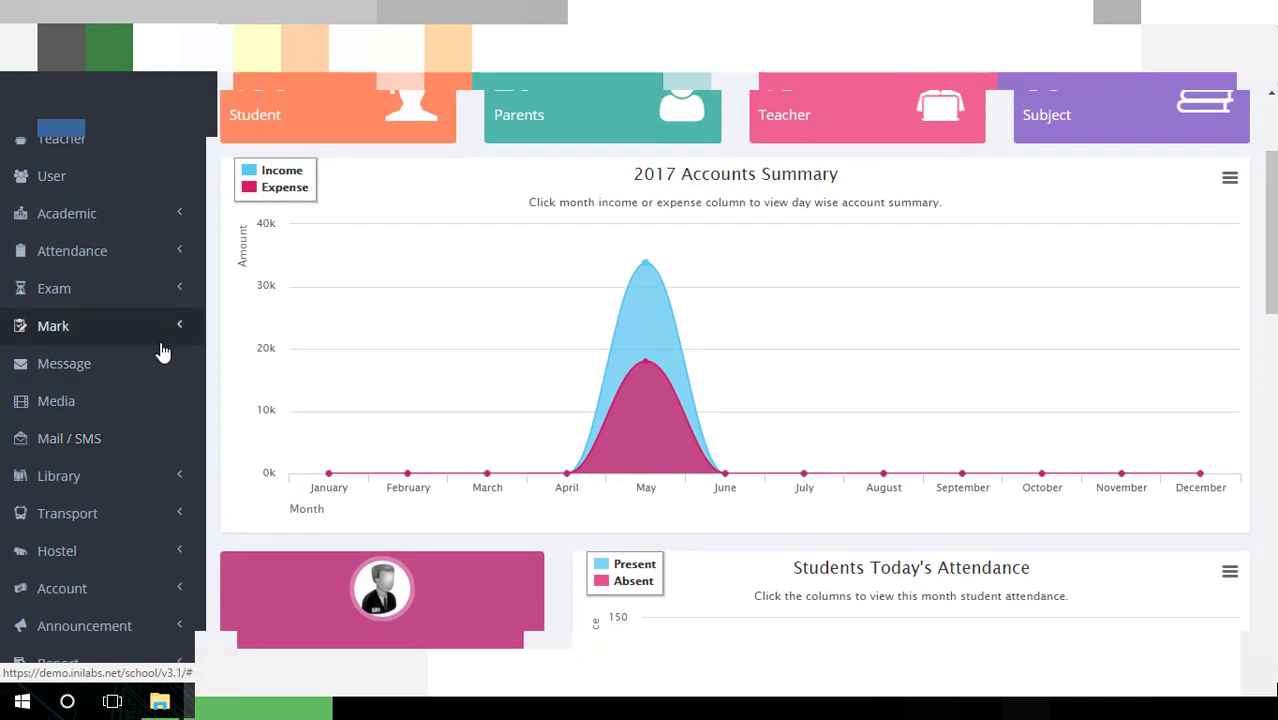
{"action": "scroll", "coordinate": [157, 360], "scroll_direction": "down", "scroll_amount": 1}
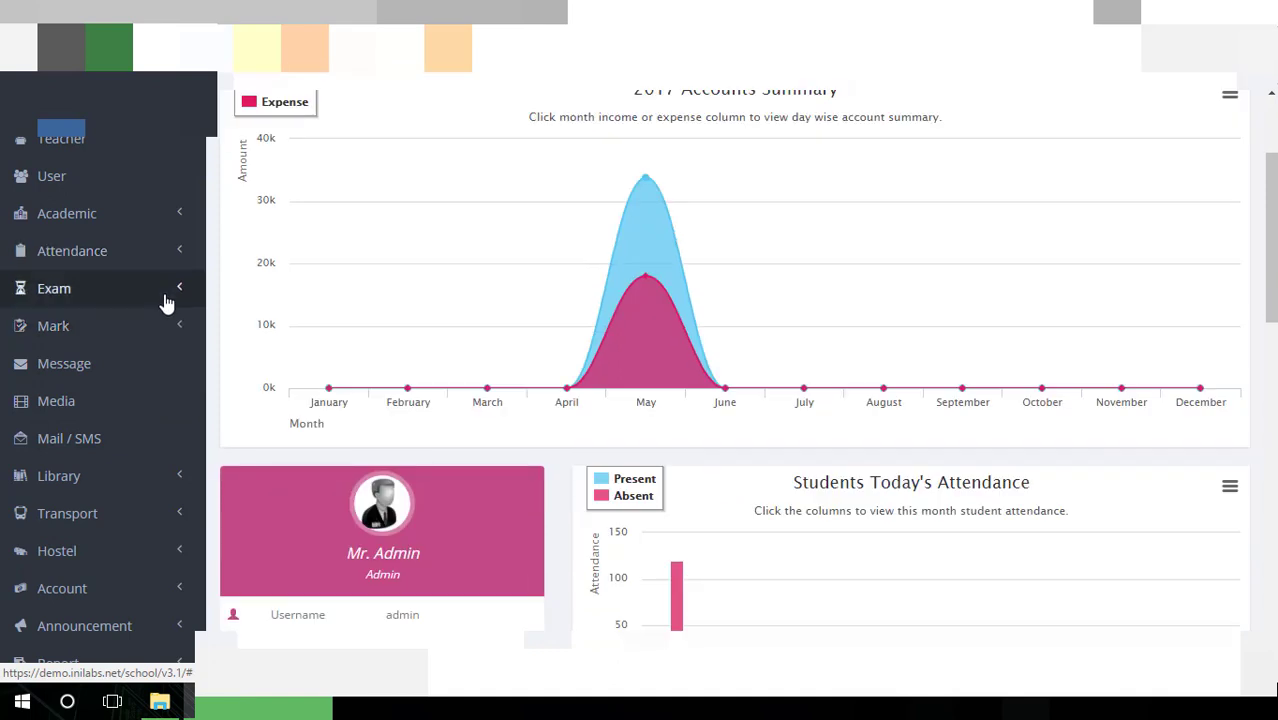
{"action": "left_click", "coordinate": [167, 301]}
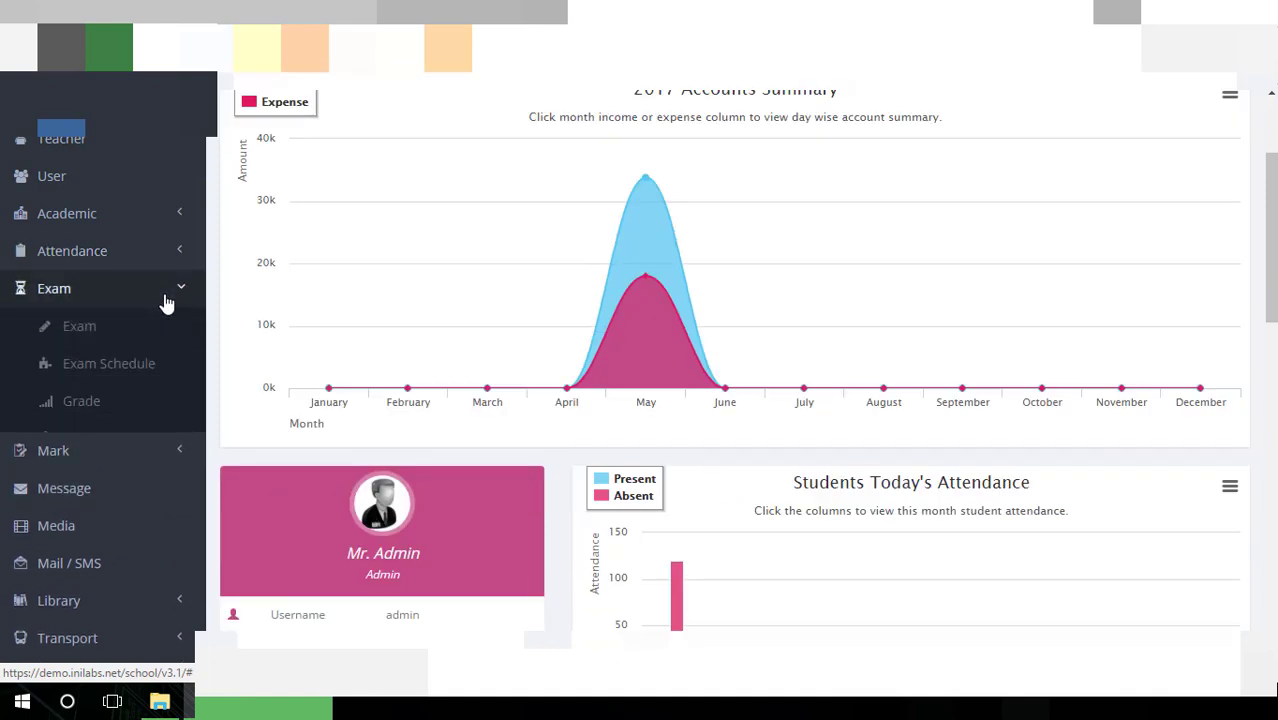
{"action": "left_click", "coordinate": [111, 410]}
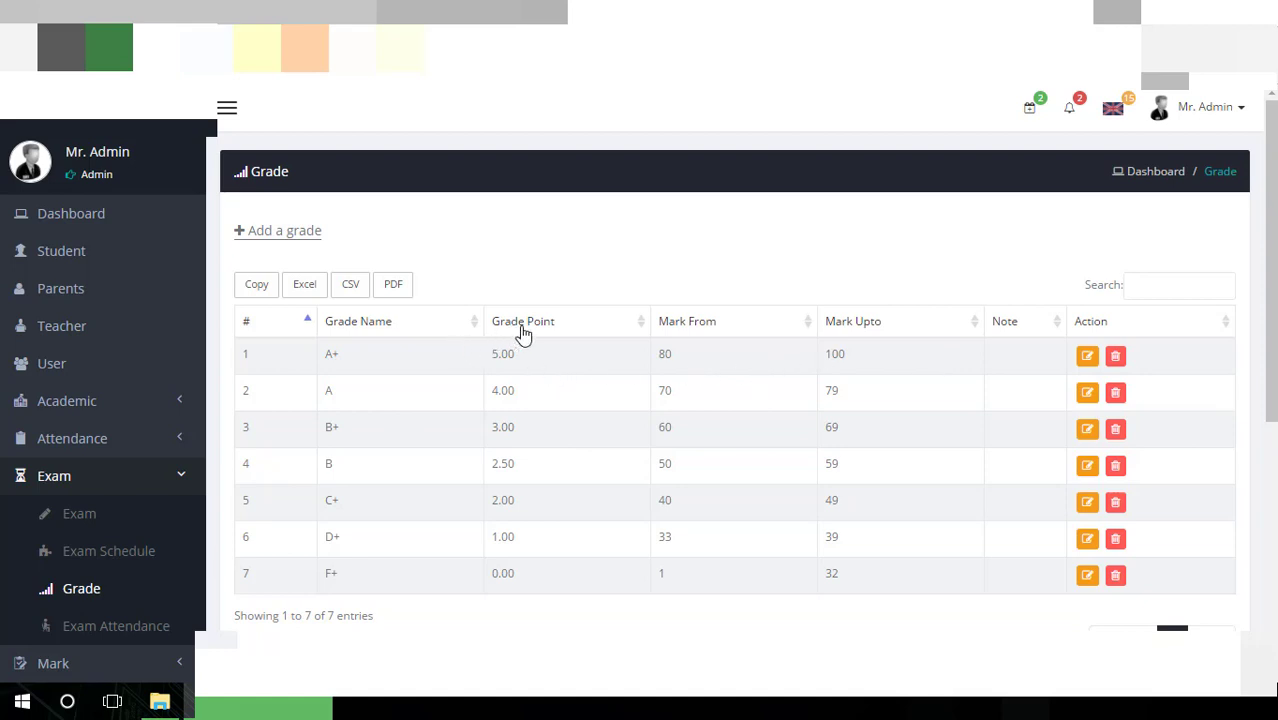
Open the add-grade form and step through its Grade Point, Mark From, Mark Upto and Note fields
{"action": "left_click", "coordinate": [281, 233]}
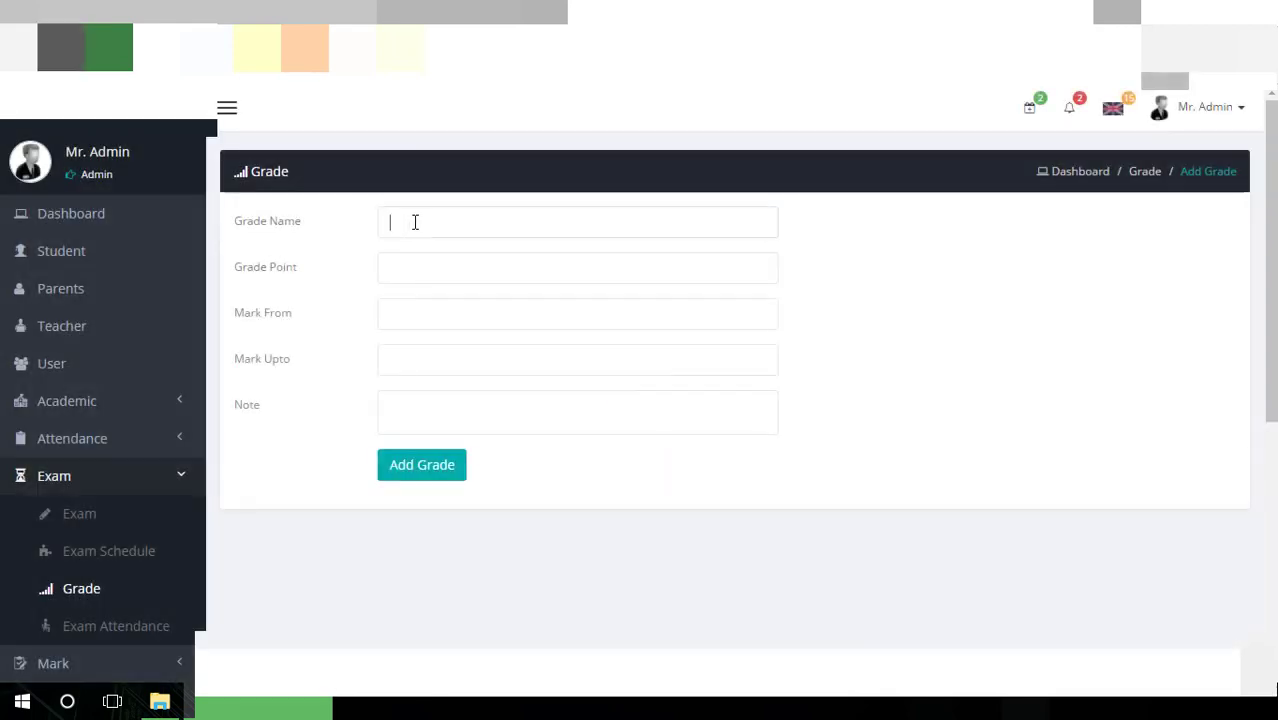
{"action": "left_click", "coordinate": [436, 267]}
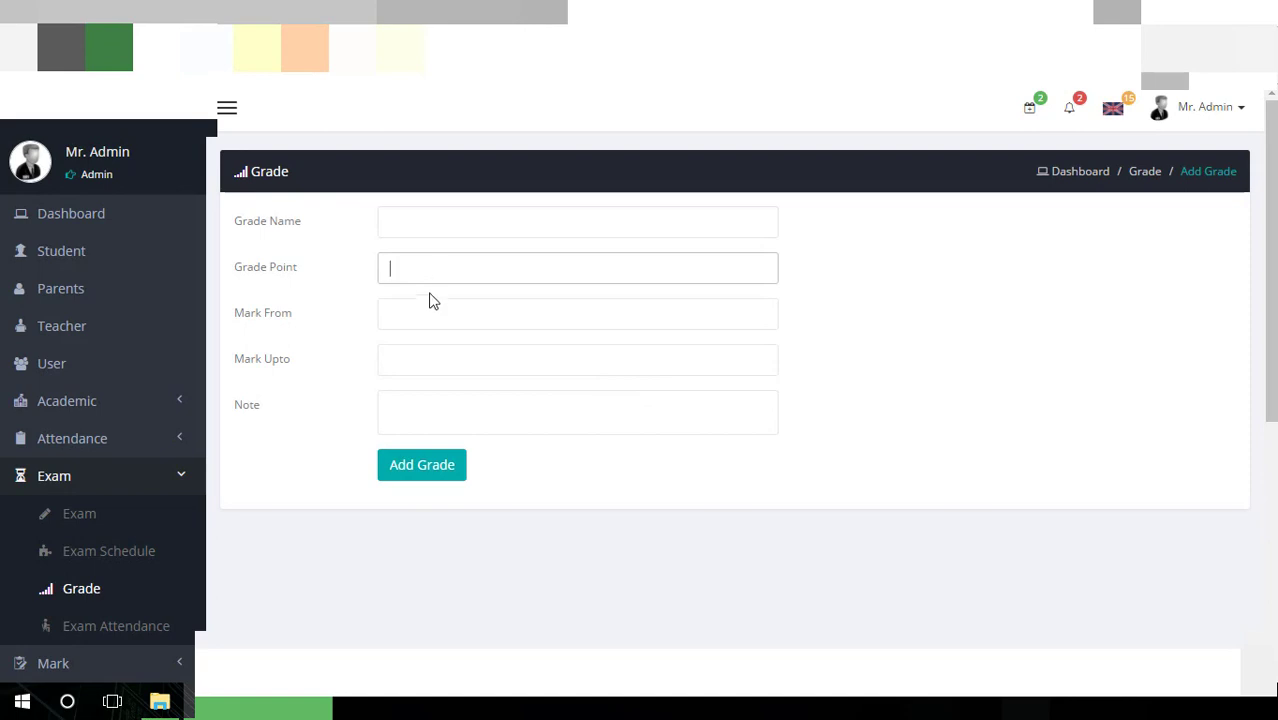
{"action": "left_click", "coordinate": [429, 294]}
{"action": "left_click", "coordinate": [425, 305]}
{"action": "left_click", "coordinate": [426, 347]}
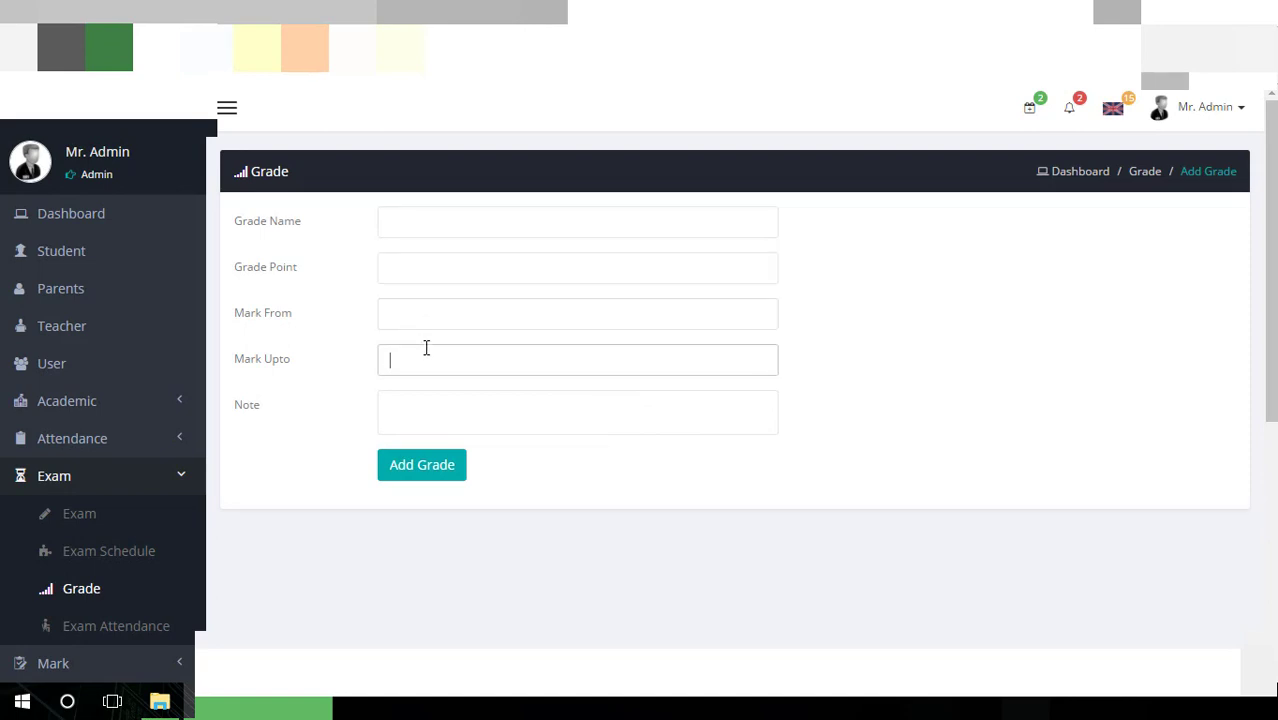
{"action": "left_click", "coordinate": [426, 393]}
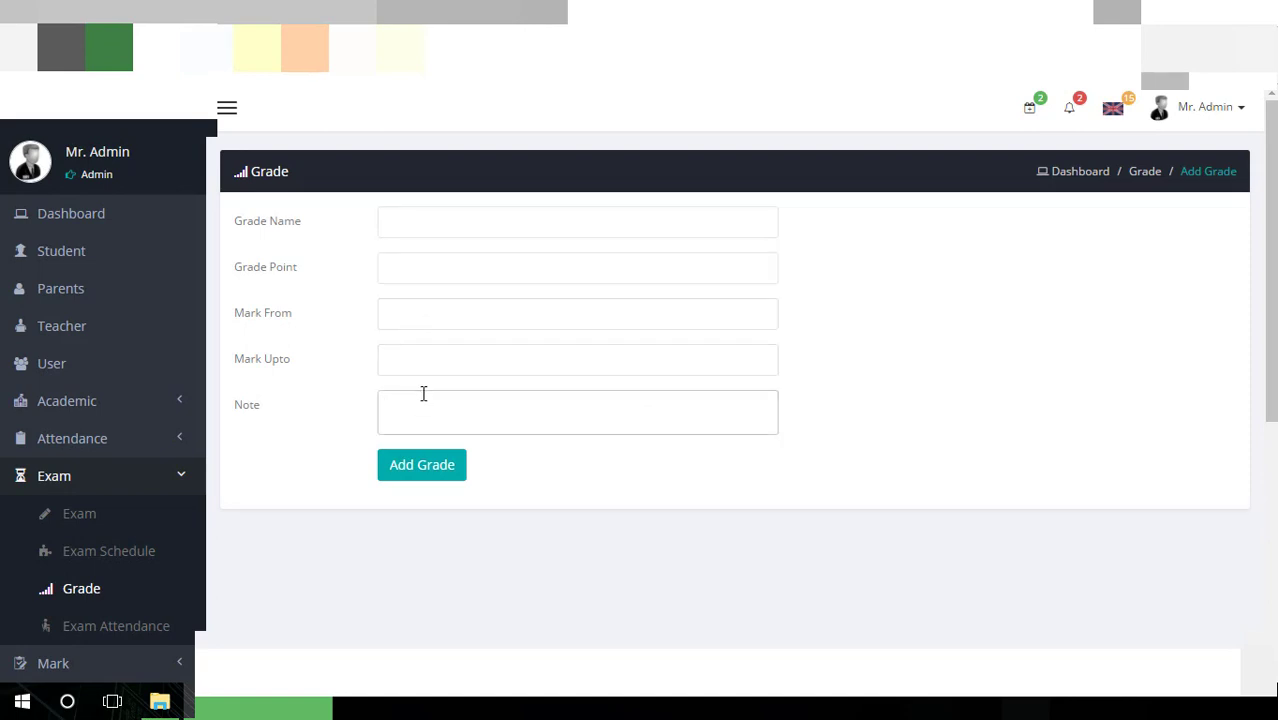
Go to the Exam Attendance page from the sidebar
{"action": "scroll", "coordinate": [423, 393], "scroll_direction": "down", "scroll_amount": 5}
{"action": "scroll", "coordinate": [267, 337], "scroll_direction": "up", "scroll_amount": 1}
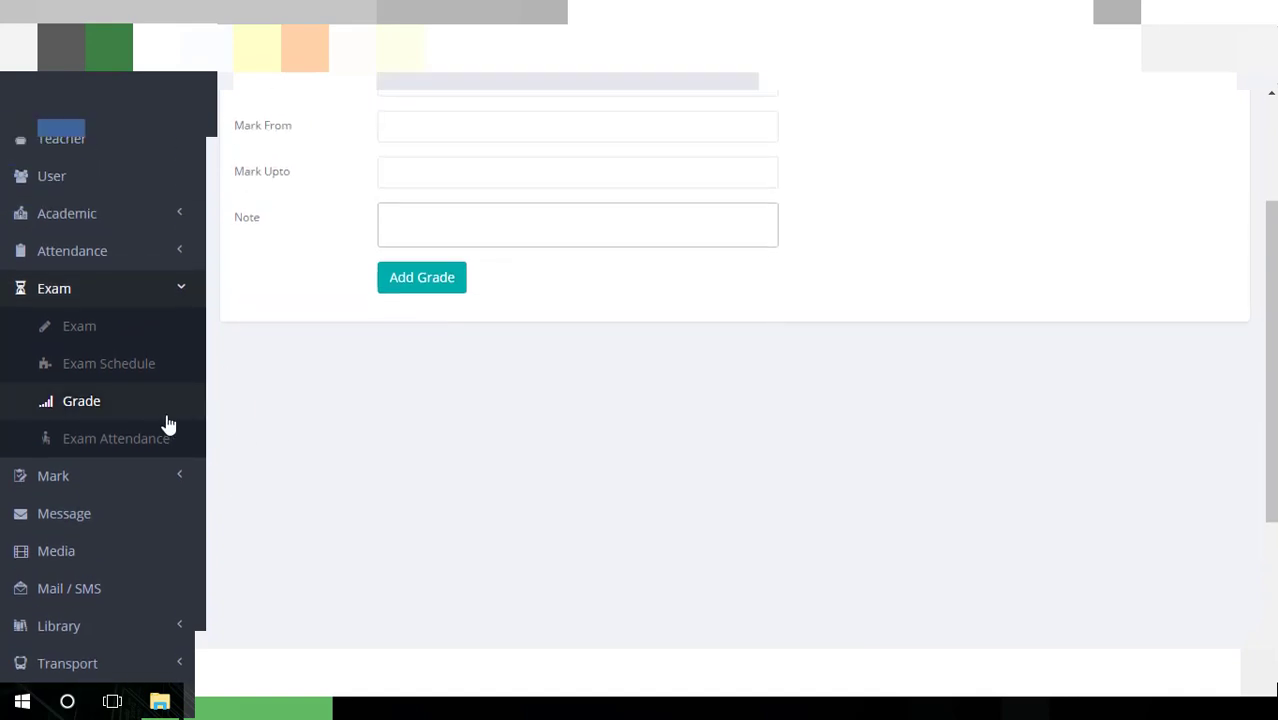
{"action": "left_click", "coordinate": [146, 439]}
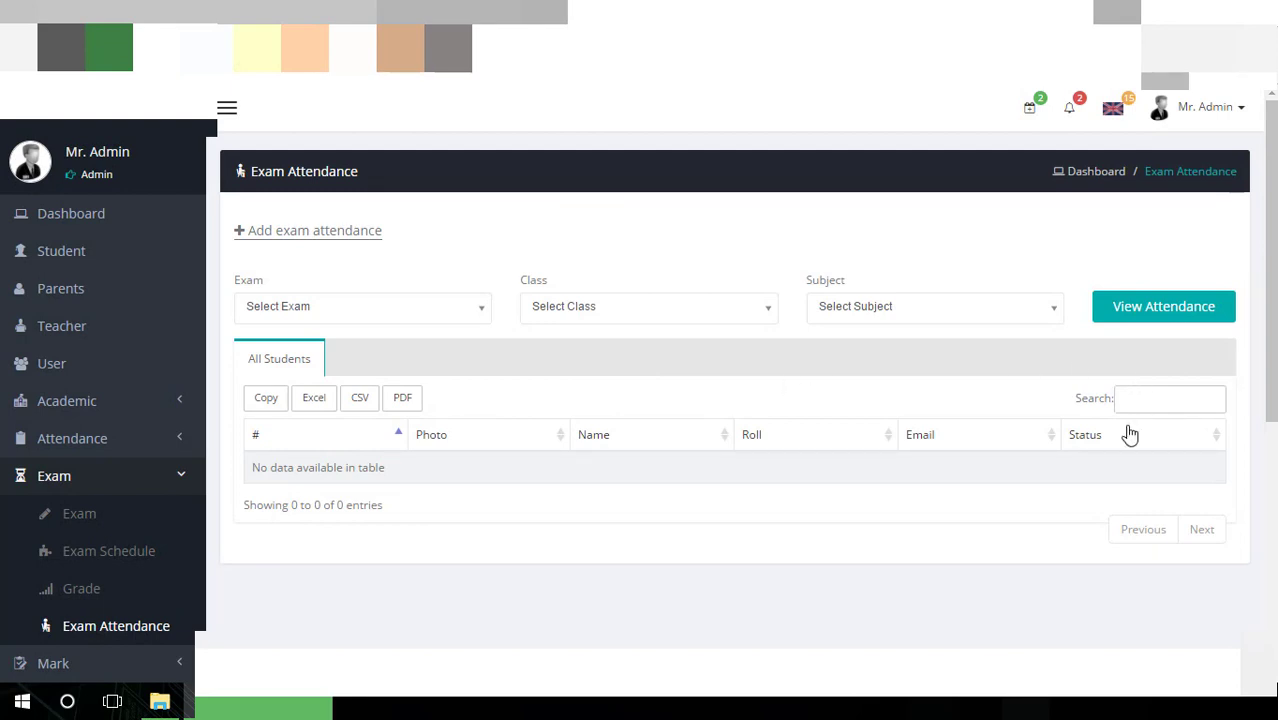
View exam attendance for the 1St Semester exam, class One, Math subject
{"action": "left_click", "coordinate": [398, 308]}
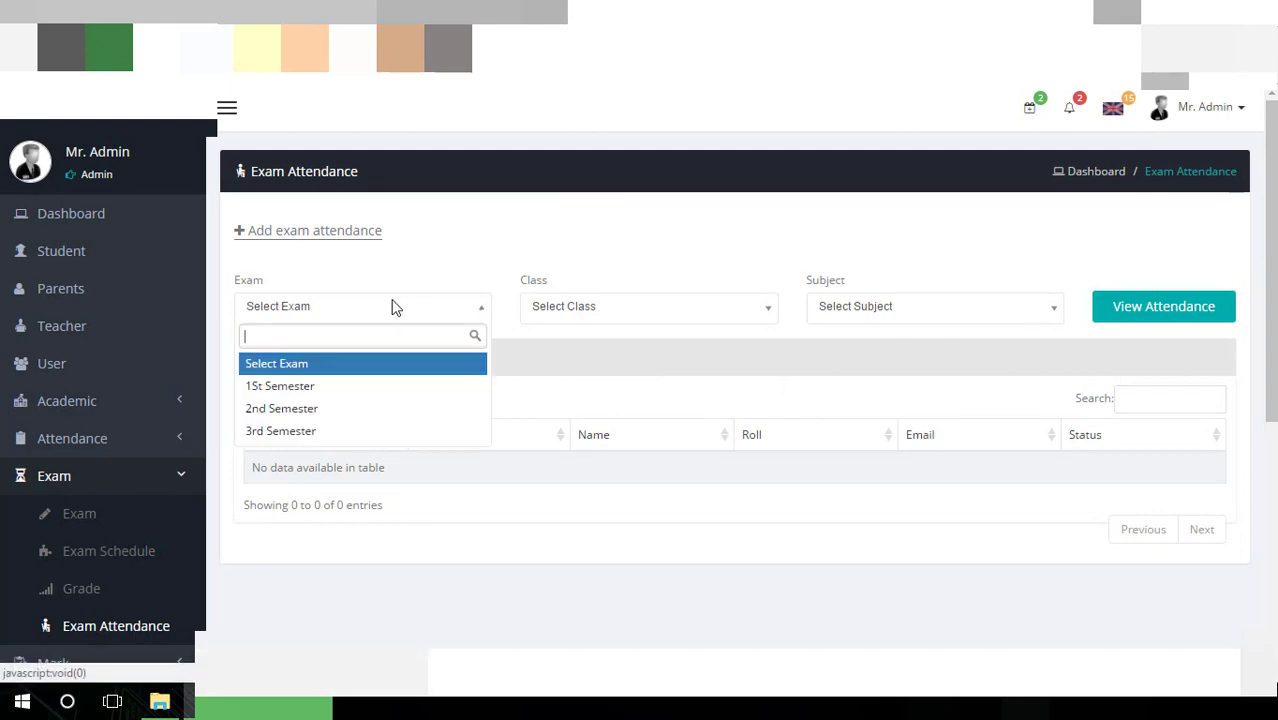
{"action": "left_click", "coordinate": [371, 386]}
{"action": "left_click", "coordinate": [646, 308]}
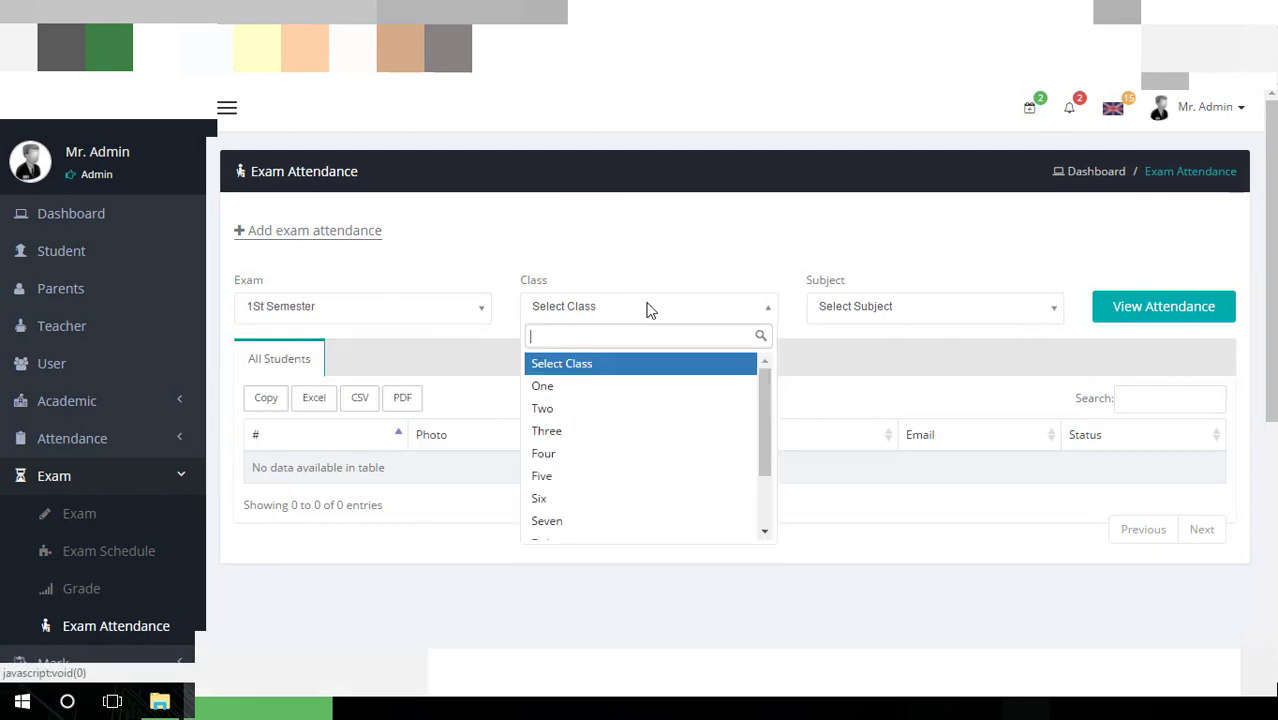
{"action": "left_click", "coordinate": [620, 388]}
{"action": "left_click", "coordinate": [851, 318]}
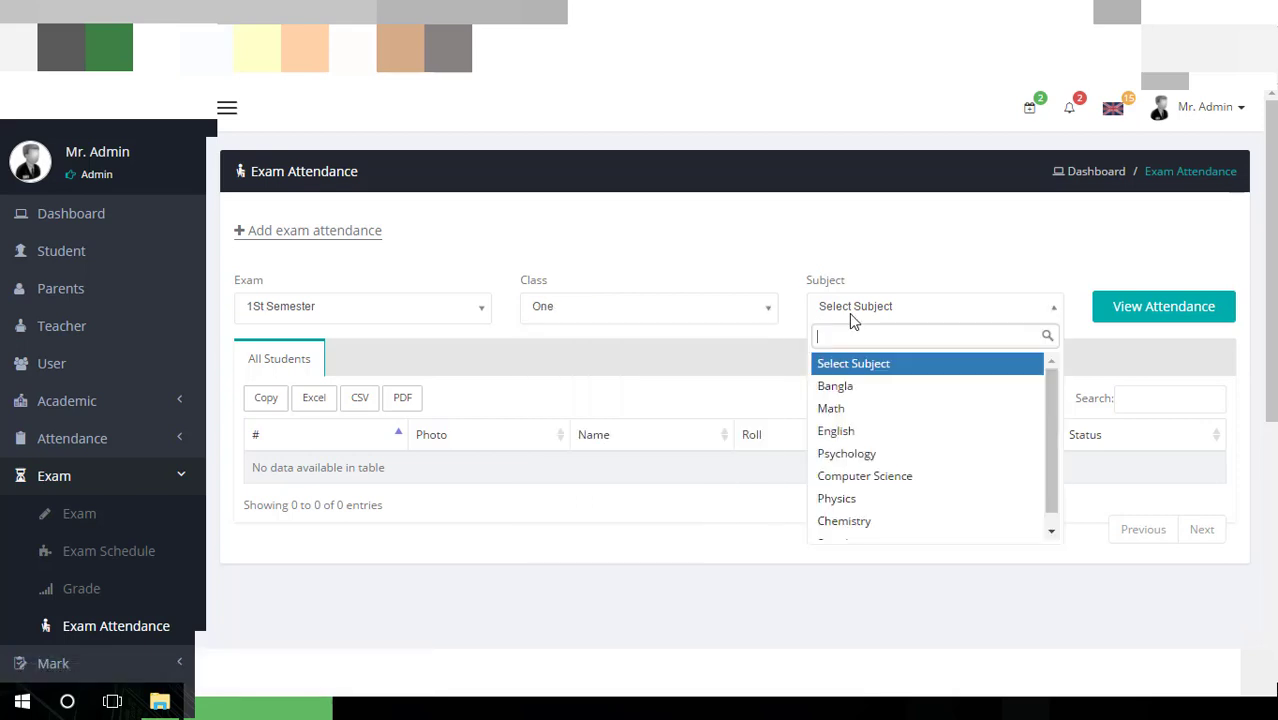
{"action": "left_click", "coordinate": [855, 409]}
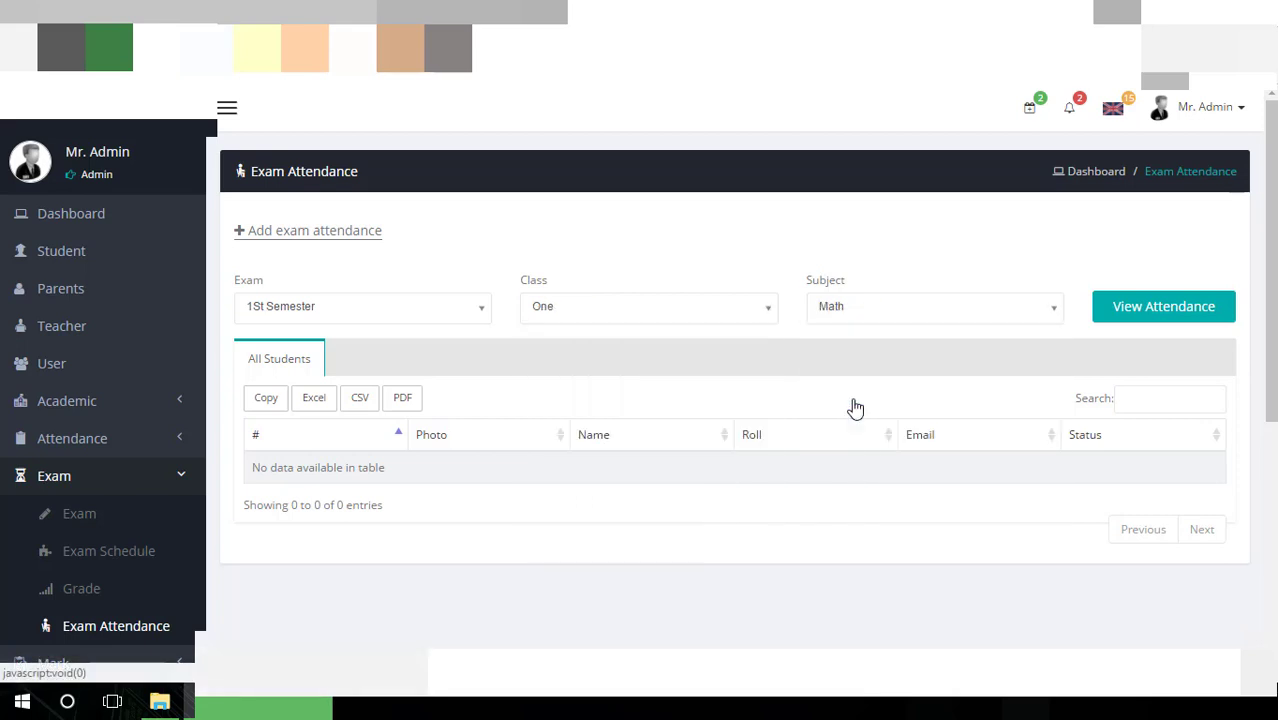
{"action": "left_click", "coordinate": [1157, 326]}
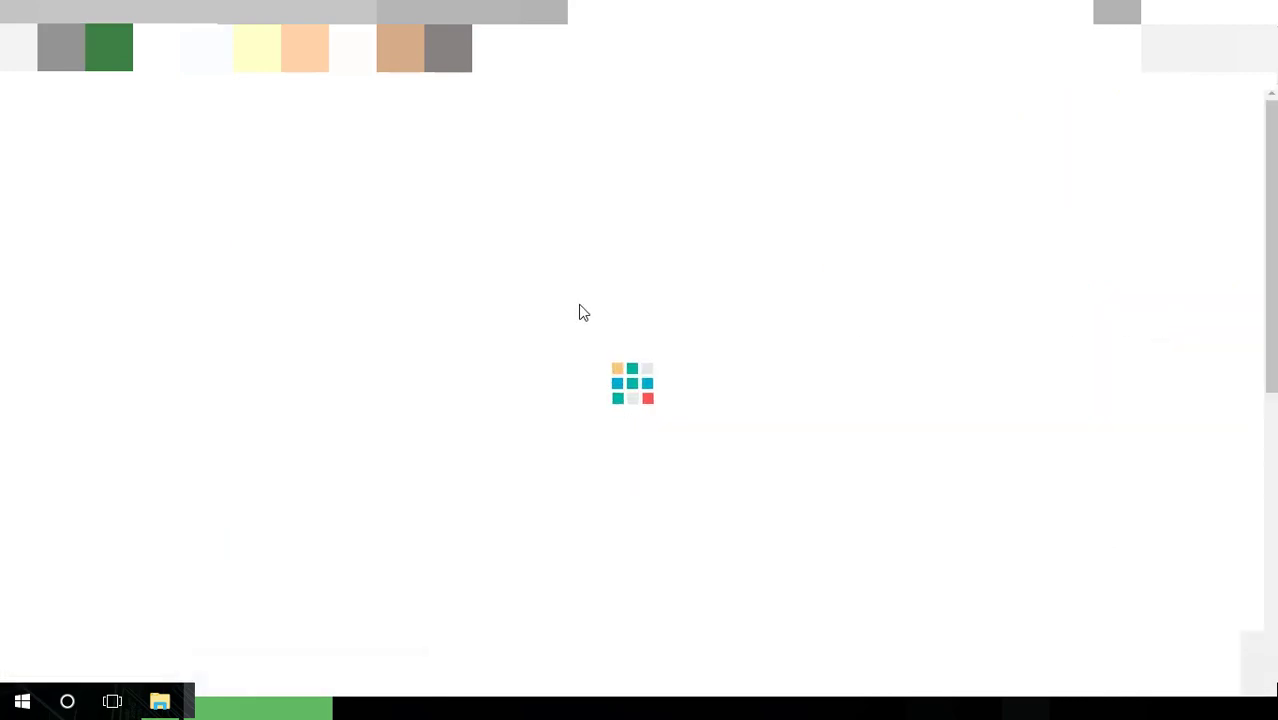
Review the 15-student attendance list, then open the Add Exam Attendance form
{"action": "scroll", "coordinate": [1093, 483], "scroll_direction": "down", "scroll_amount": 1}
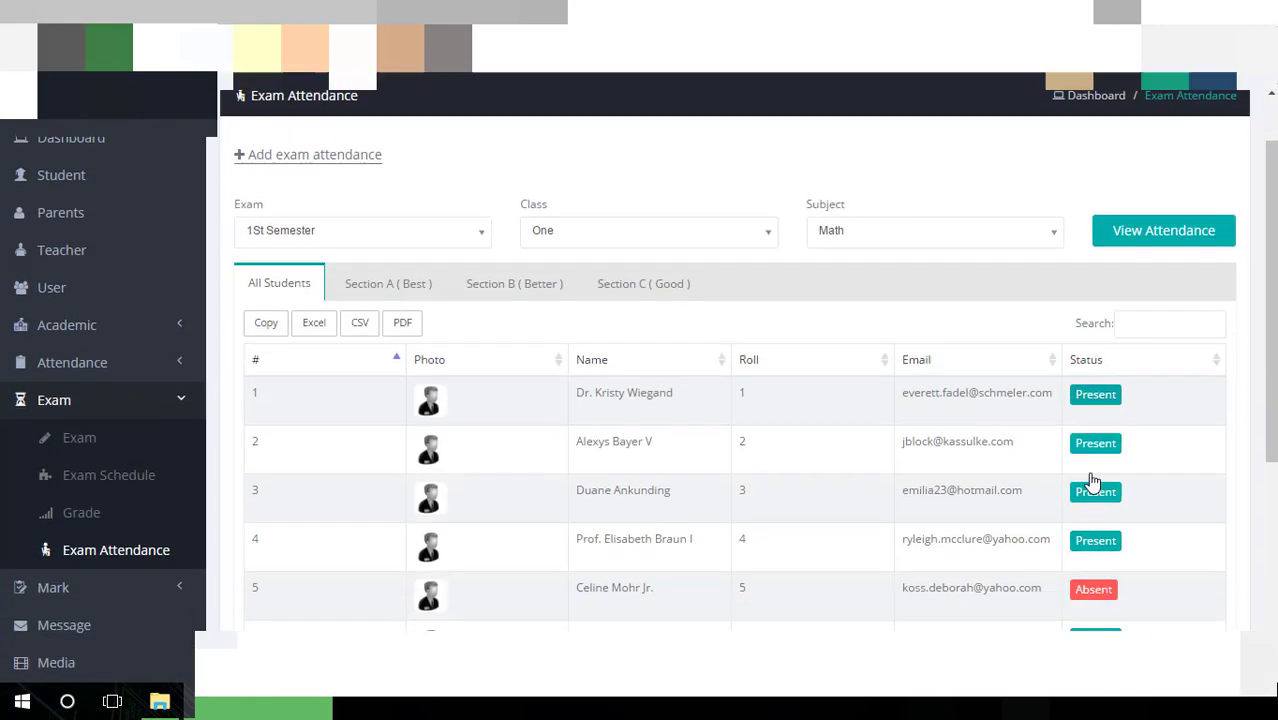
{"action": "scroll", "coordinate": [1090, 480], "scroll_direction": "down", "scroll_amount": 3}
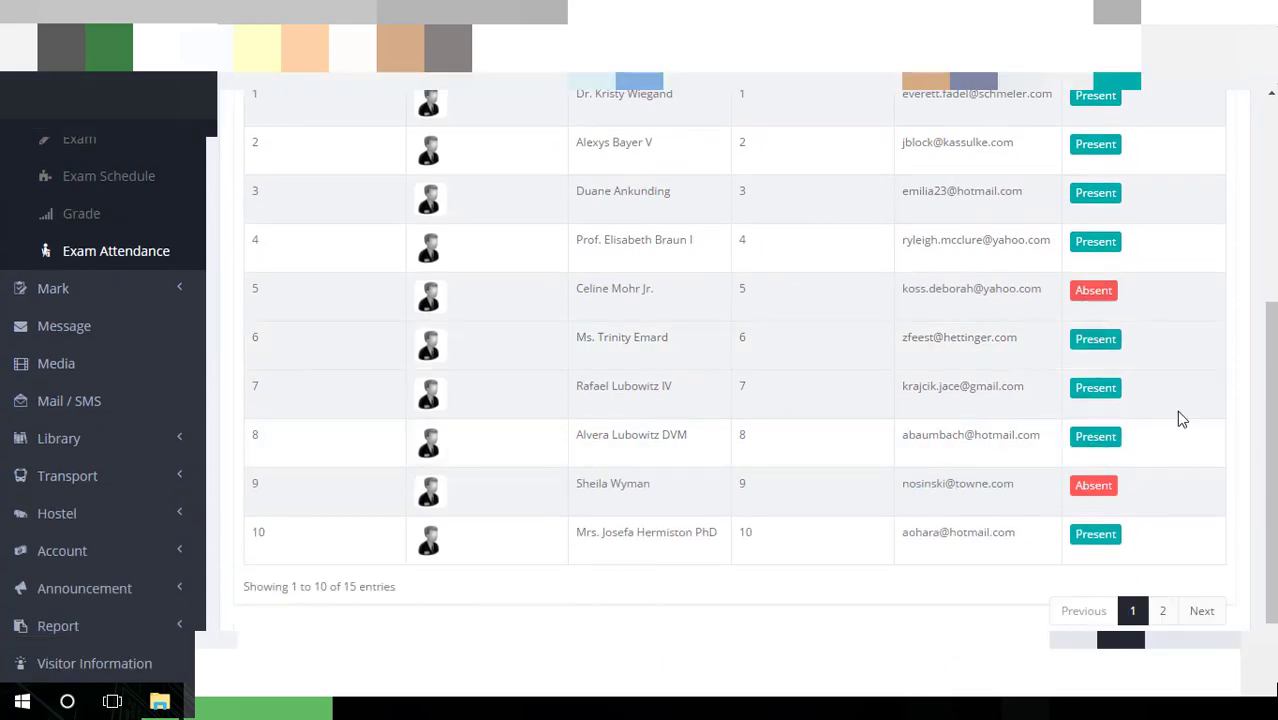
{"action": "scroll", "coordinate": [1190, 450], "scroll_direction": "down", "scroll_amount": 1}
{"action": "scroll", "coordinate": [1202, 477], "scroll_direction": "up", "scroll_amount": 6}
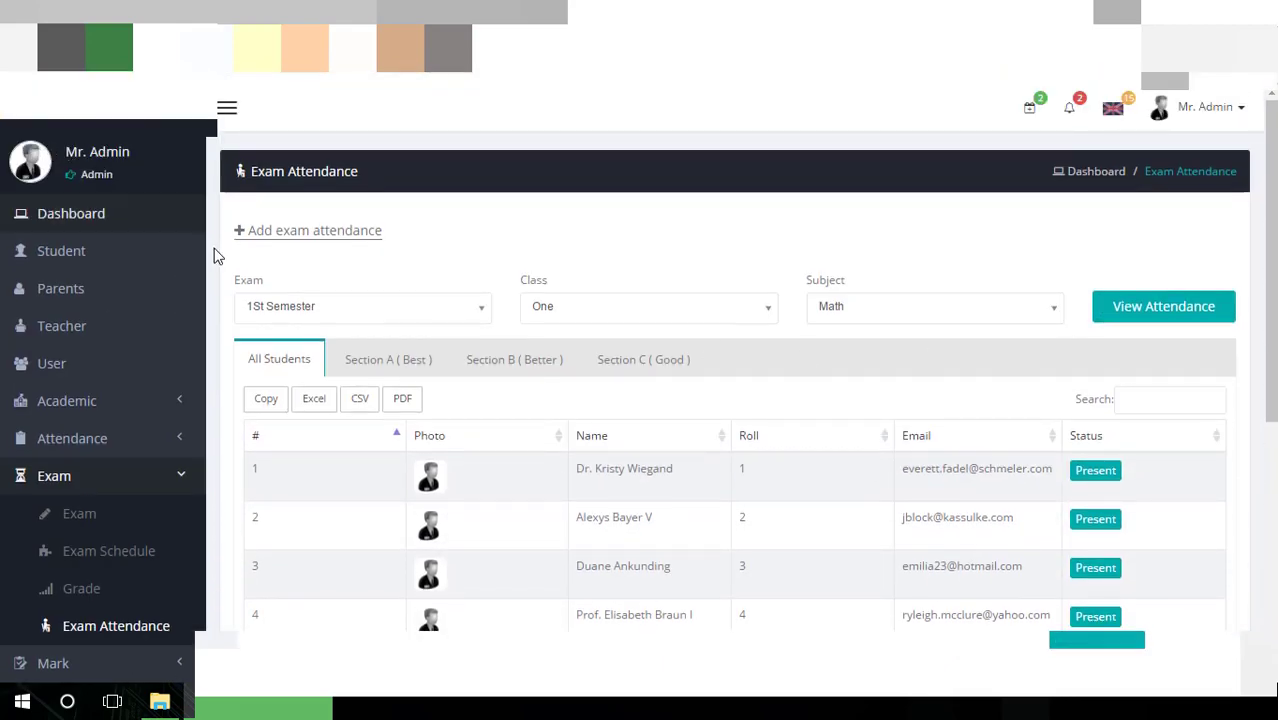
{"action": "left_click", "coordinate": [325, 240]}
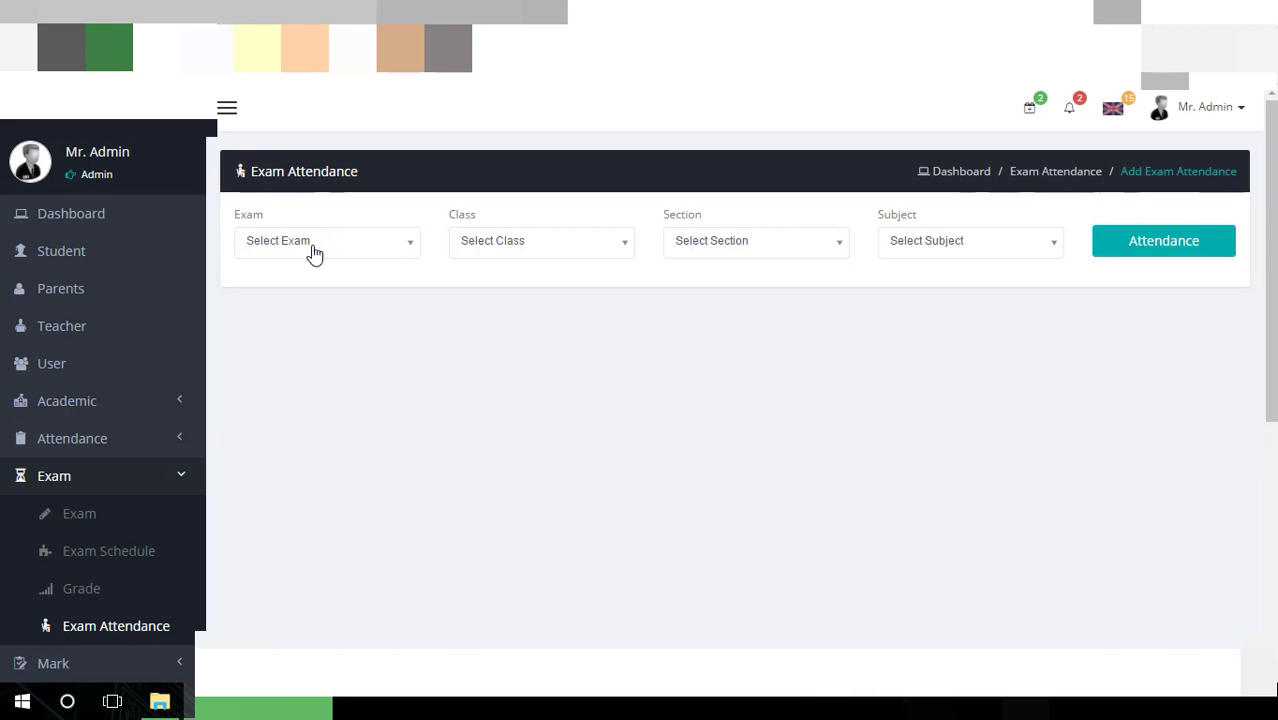
Load the attendance sheet for 1St Semester, class One, section A, Math
{"action": "left_click", "coordinate": [321, 244]}
{"action": "left_click", "coordinate": [307, 320]}
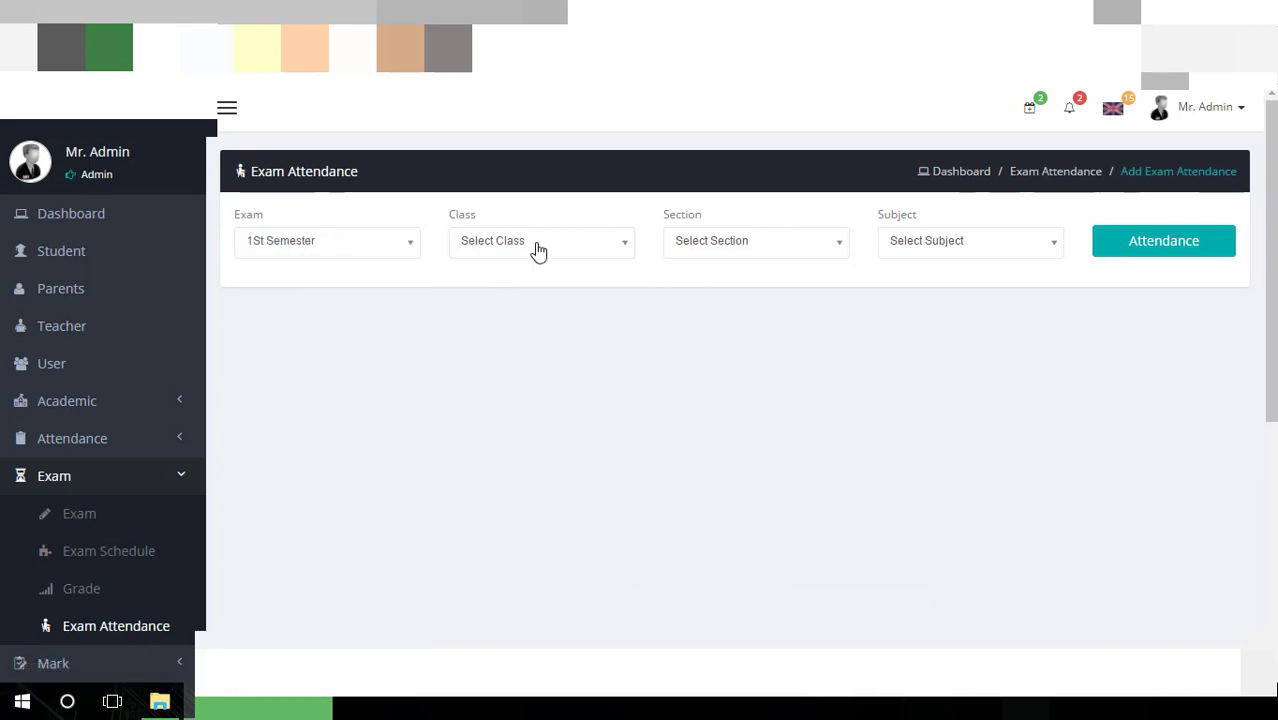
{"action": "left_click", "coordinate": [535, 243]}
{"action": "left_click", "coordinate": [512, 322]}
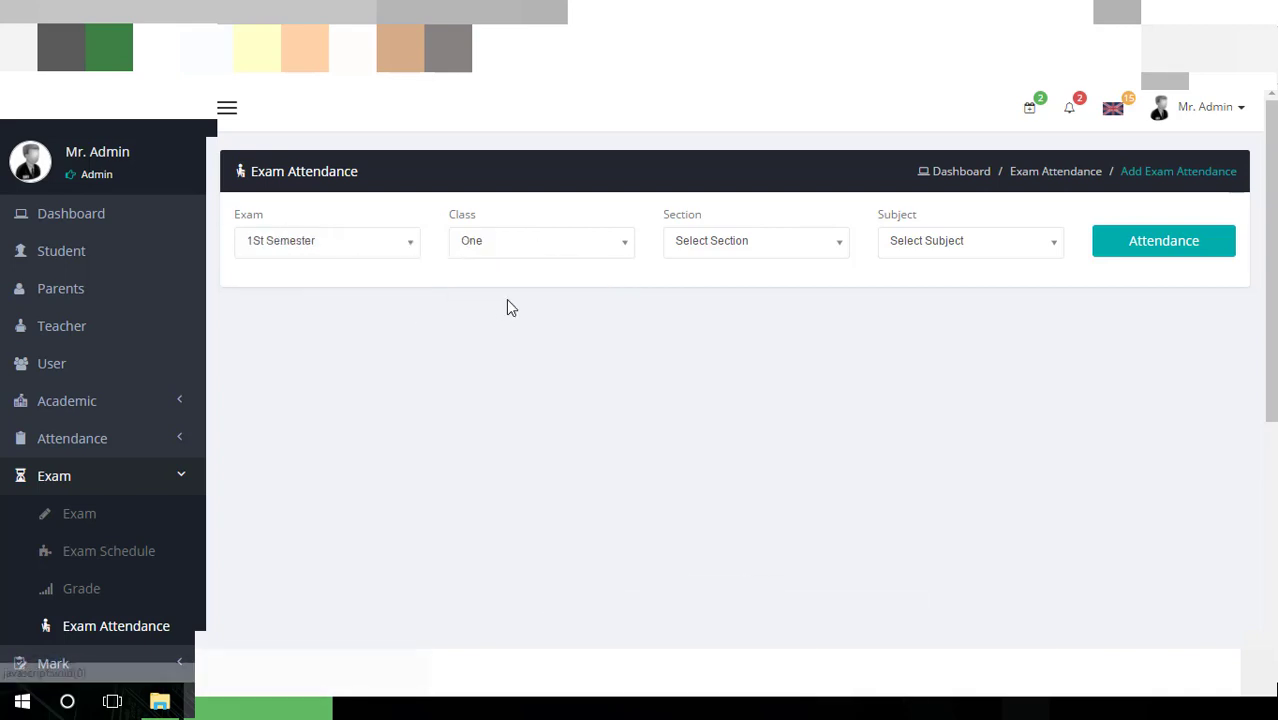
{"action": "left_click", "coordinate": [717, 258]}
{"action": "left_click", "coordinate": [720, 300]}
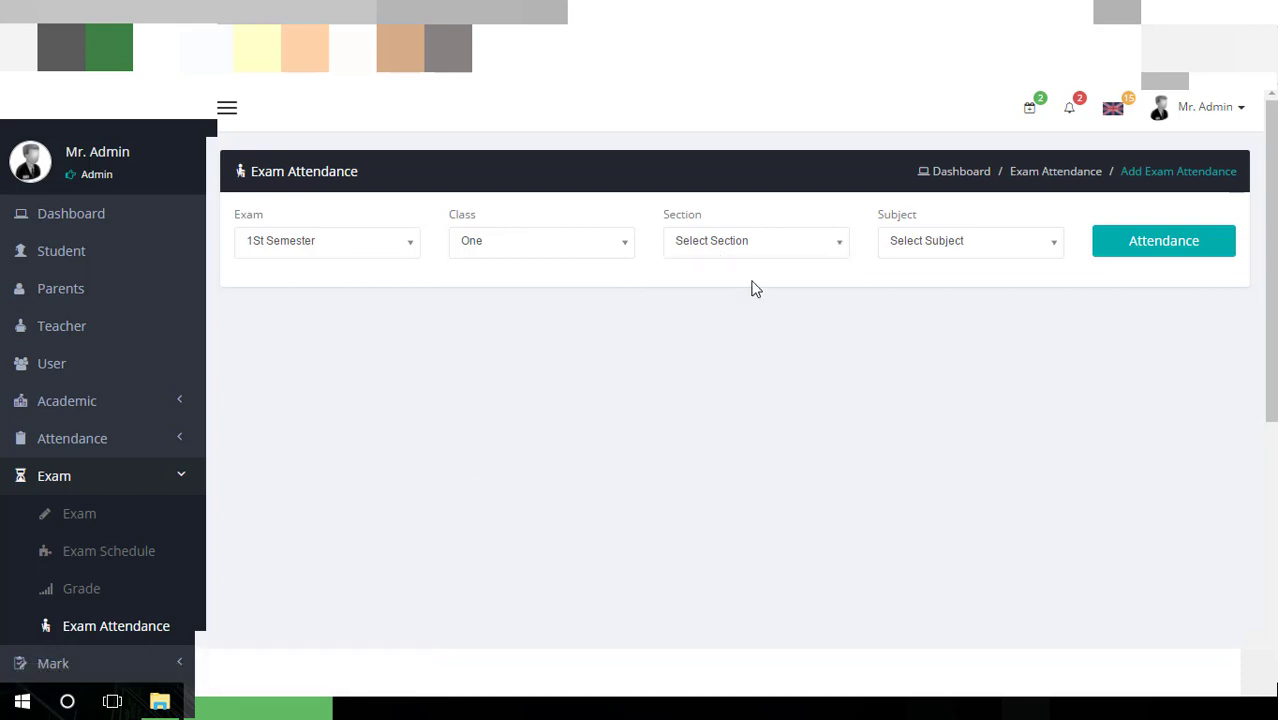
{"action": "left_click", "coordinate": [810, 241]}
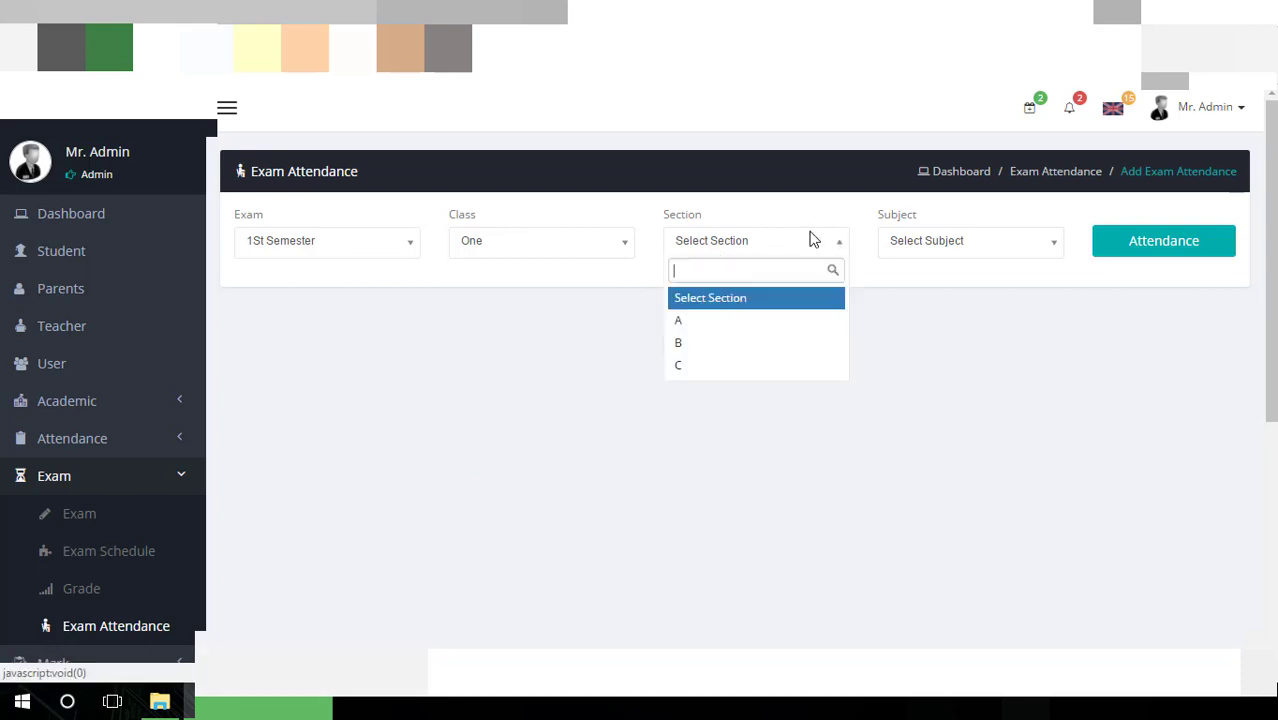
{"action": "left_click", "coordinate": [682, 322]}
{"action": "left_click", "coordinate": [913, 252]}
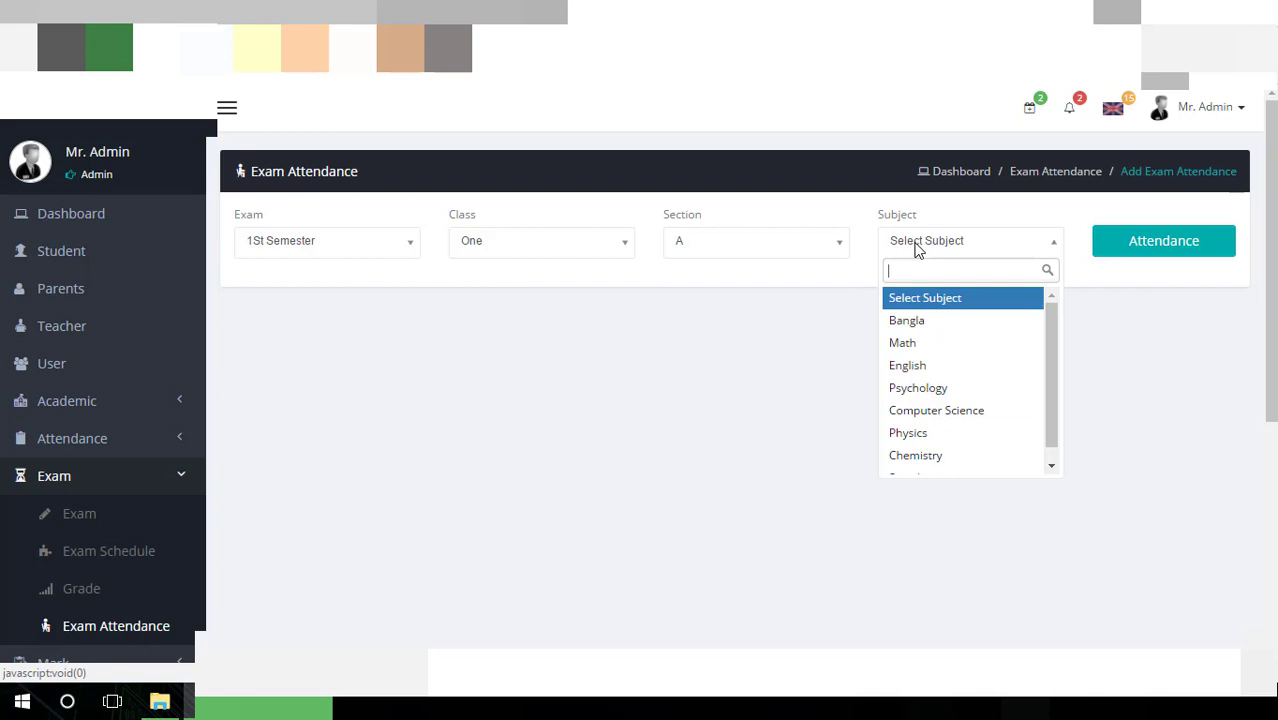
{"action": "left_click", "coordinate": [927, 343]}
{"action": "left_click", "coordinate": [1133, 247]}
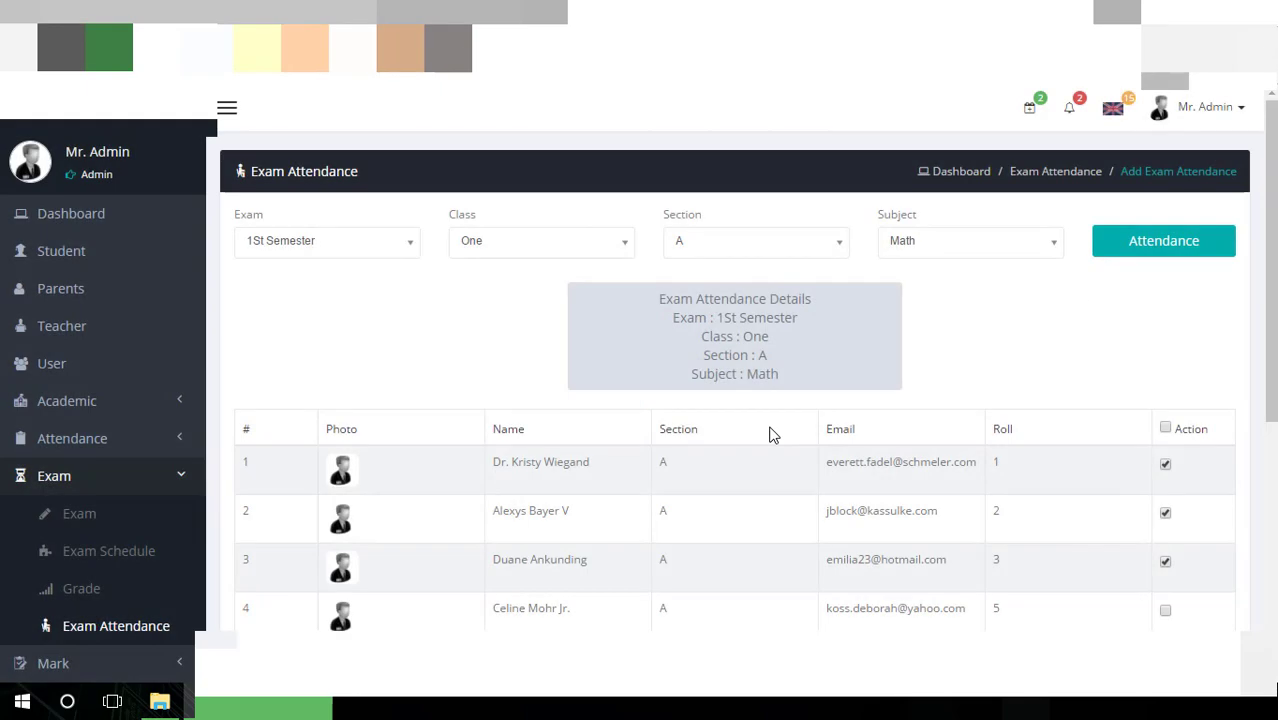
Toggle the Add All Attendance checkbox and the fourth student's checkbox, leaving all six unmarked
{"action": "scroll", "coordinate": [937, 456], "scroll_direction": "down", "scroll_amount": 2}
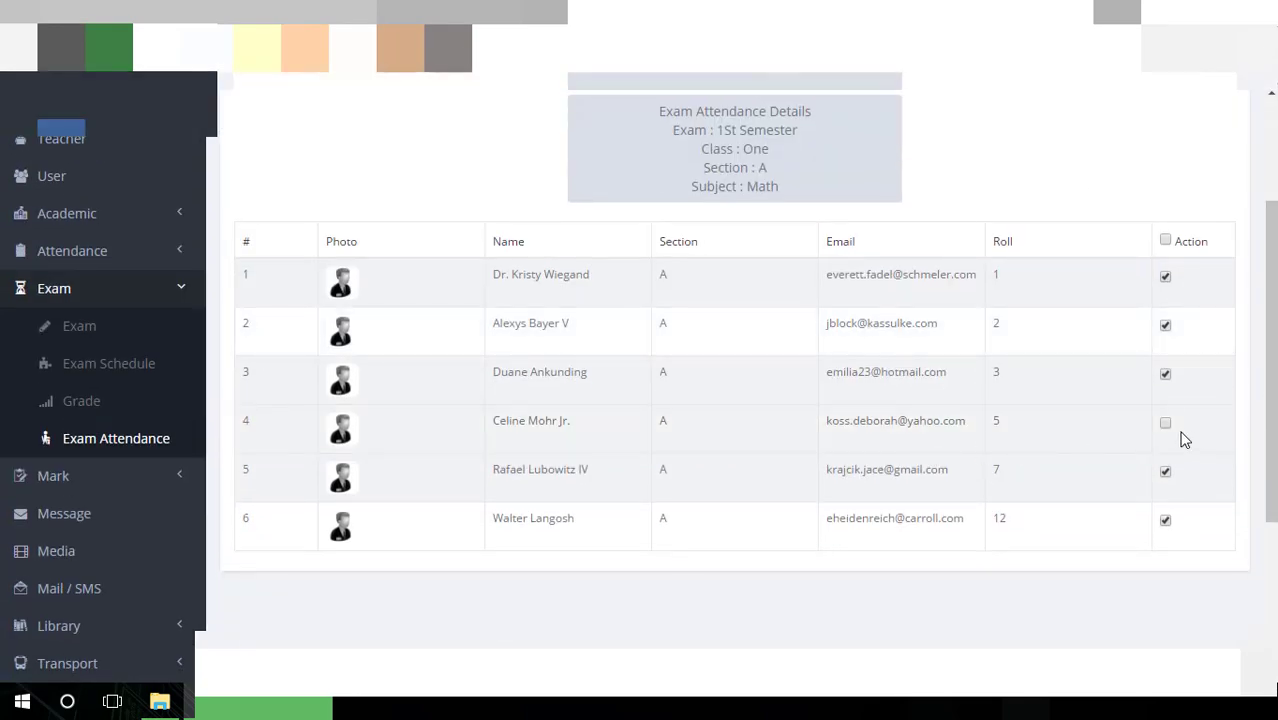
{"action": "left_click", "coordinate": [1167, 241]}
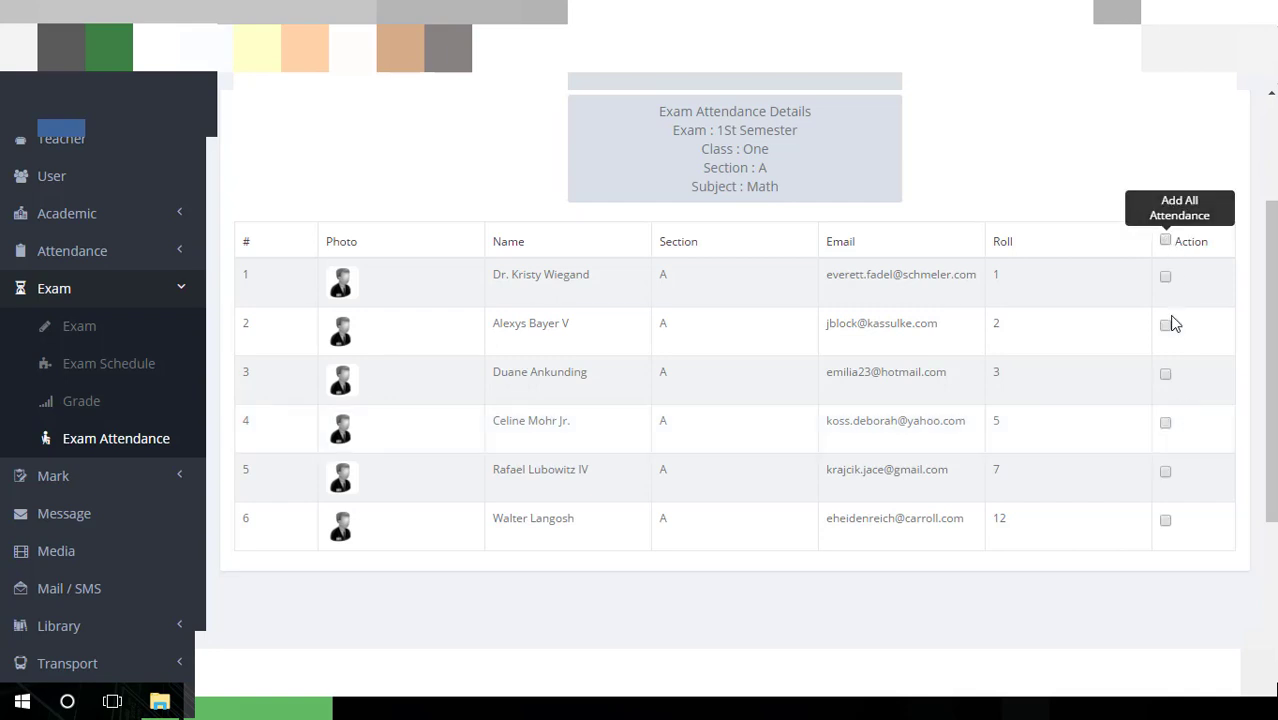
{"action": "left_click", "coordinate": [1170, 427]}
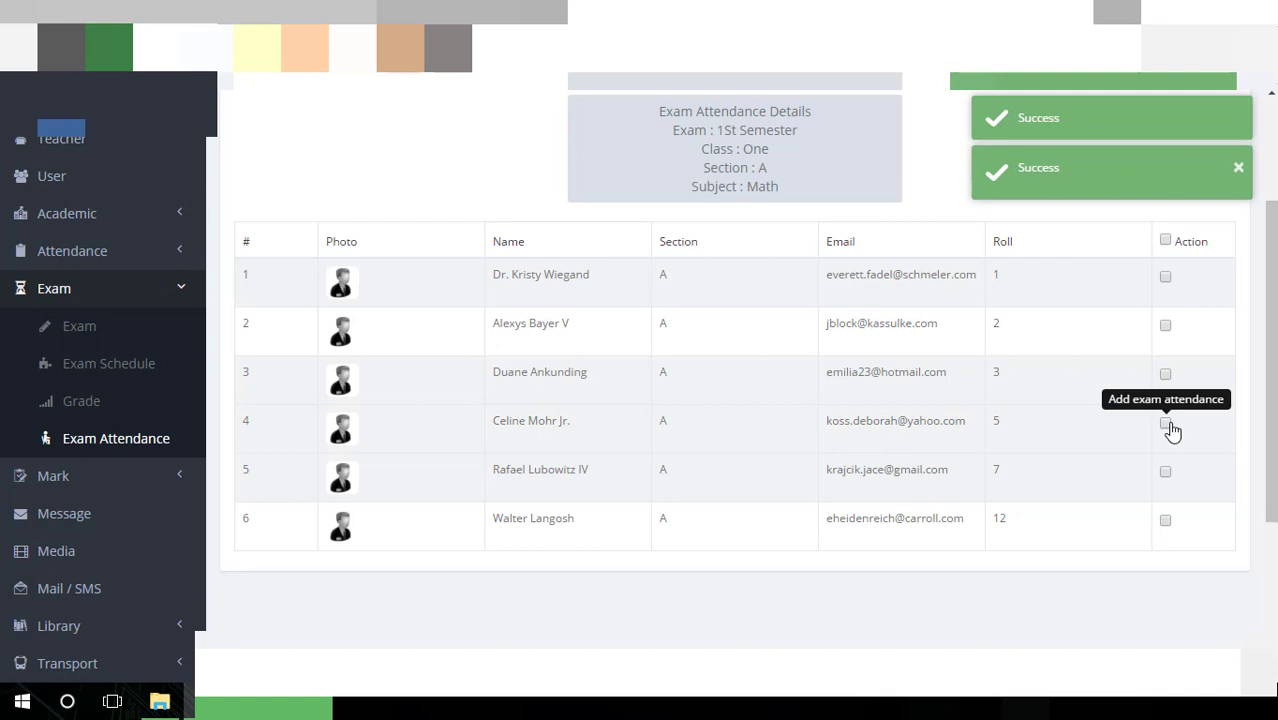
{"action": "scroll", "coordinate": [754, 432], "scroll_direction": "up", "scroll_amount": 3}
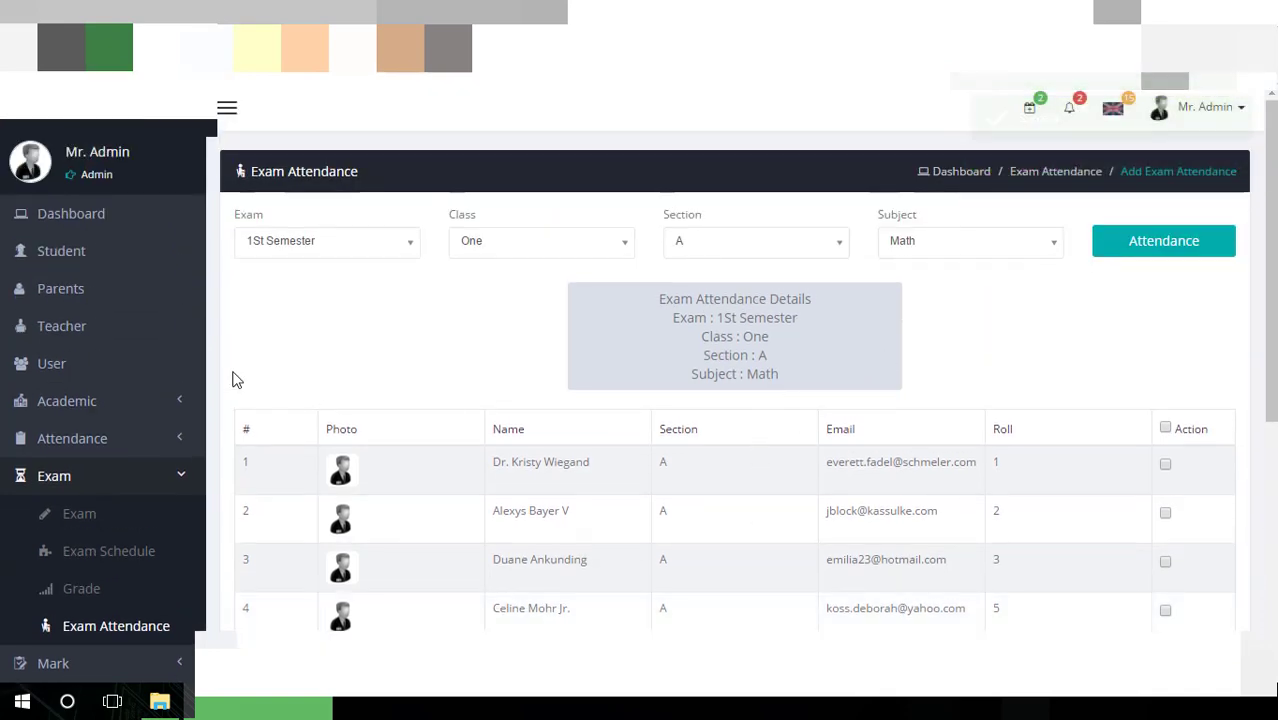
{"action": "scroll", "coordinate": [234, 380], "scroll_direction": "down", "scroll_amount": 2}
{"action": "scroll", "coordinate": [140, 490], "scroll_direction": "down", "scroll_amount": 1}
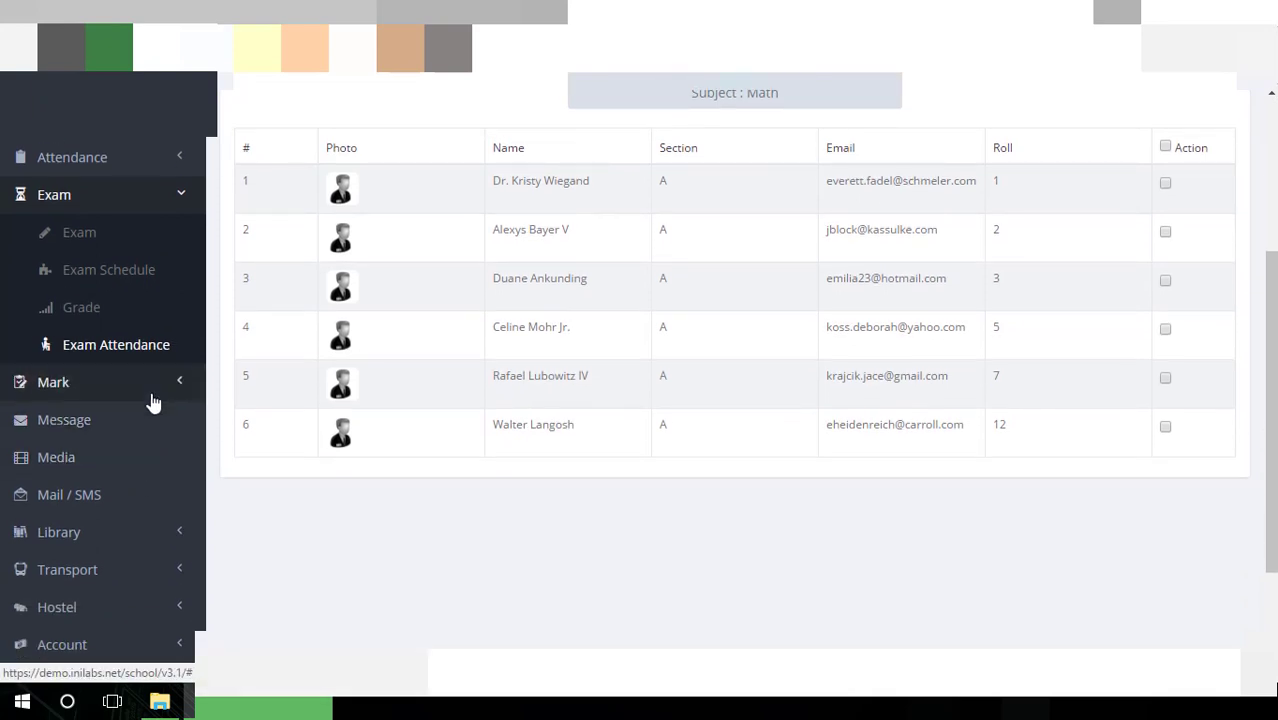
{"action": "left_click", "coordinate": [153, 402]}
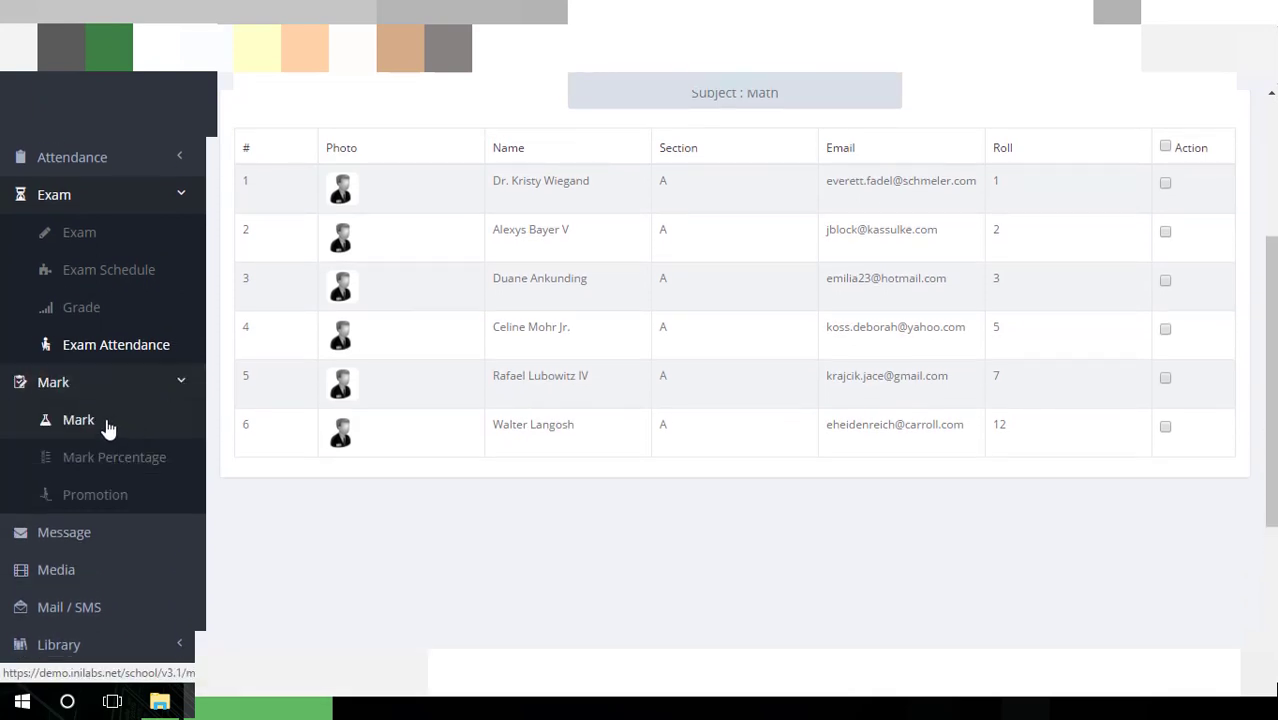
List class One students on the Mark page, browsing the Section A, B and C tabs
{"action": "left_click", "coordinate": [106, 421]}
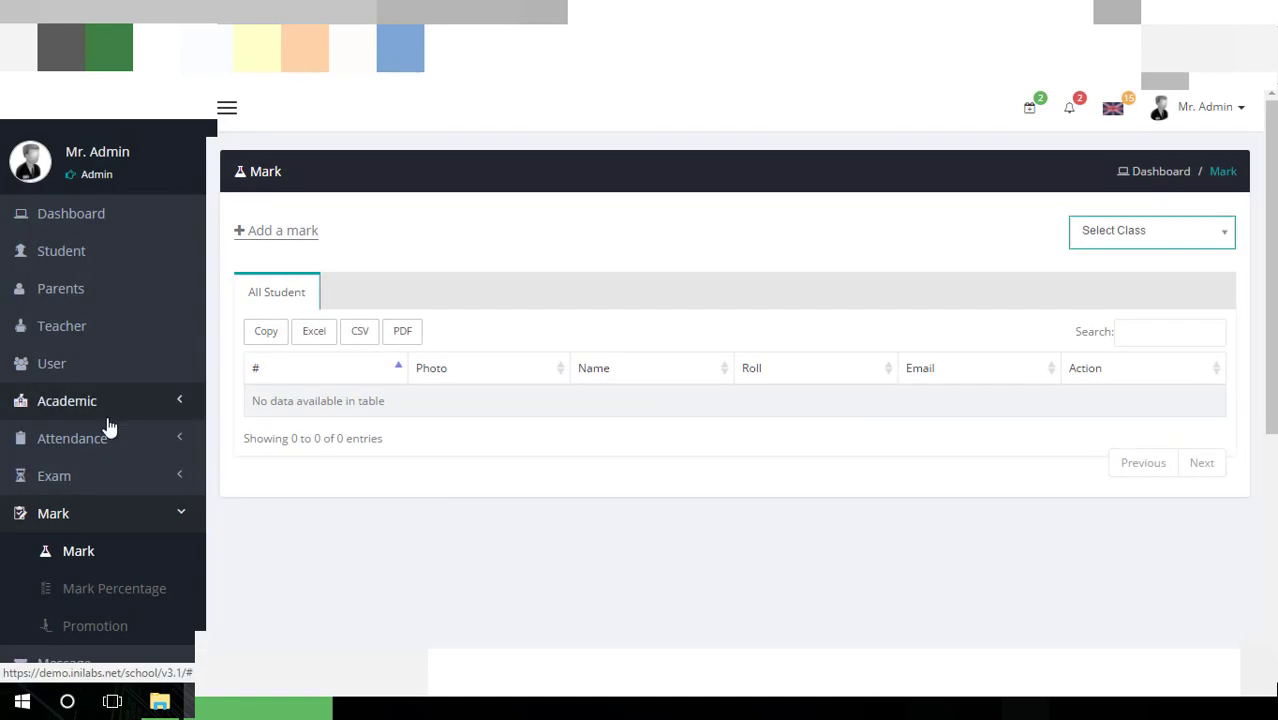
{"action": "left_click", "coordinate": [1155, 243]}
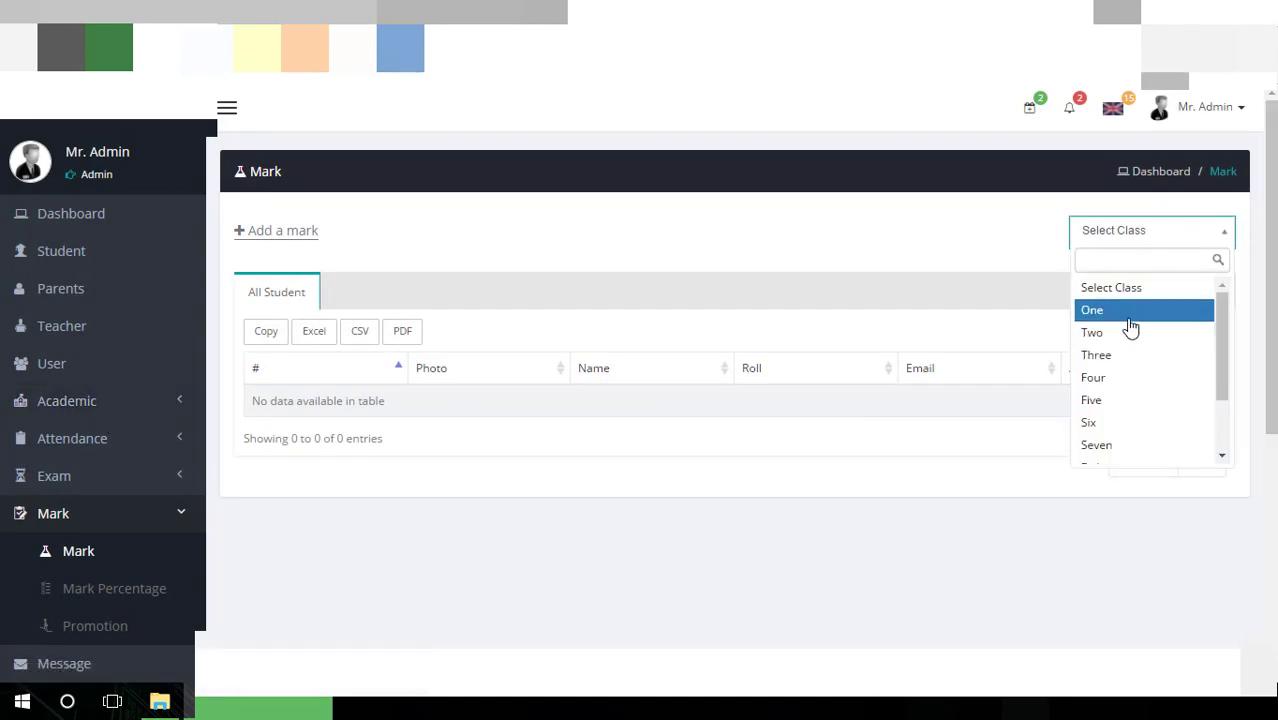
{"action": "left_click", "coordinate": [1131, 320]}
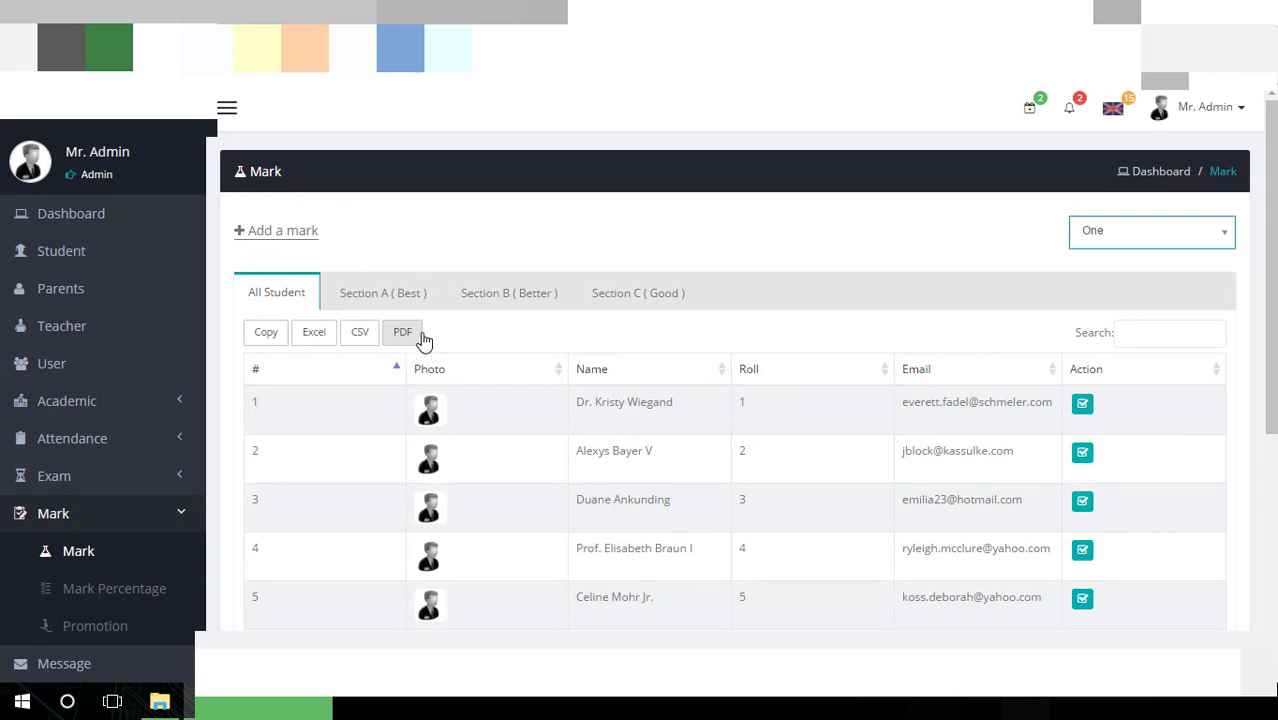
{"action": "left_click", "coordinate": [392, 310]}
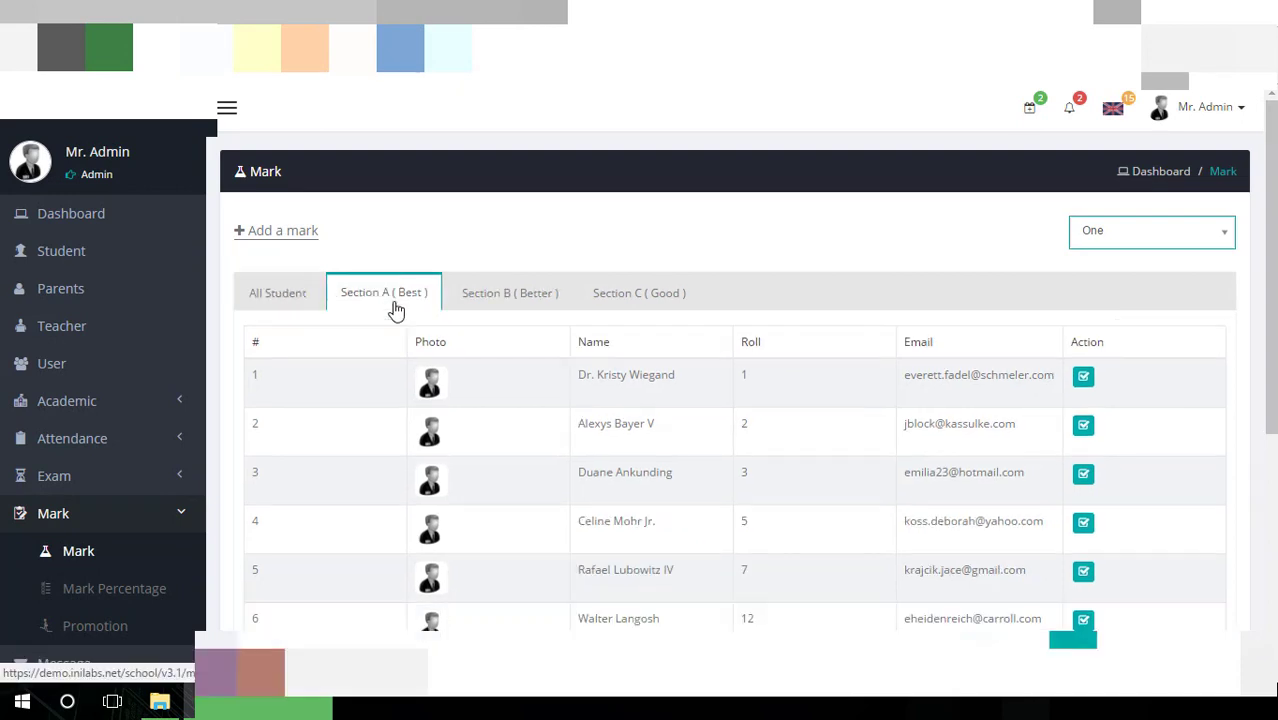
{"action": "left_click", "coordinate": [536, 311]}
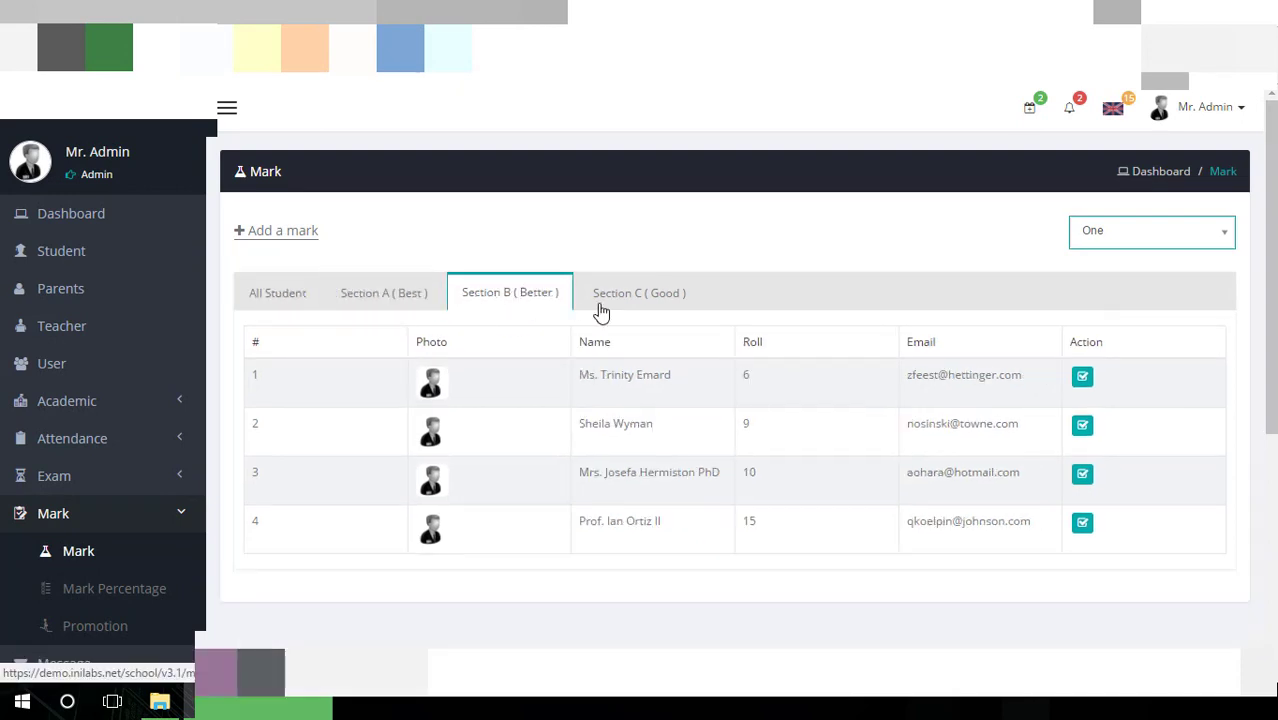
{"action": "left_click", "coordinate": [612, 313]}
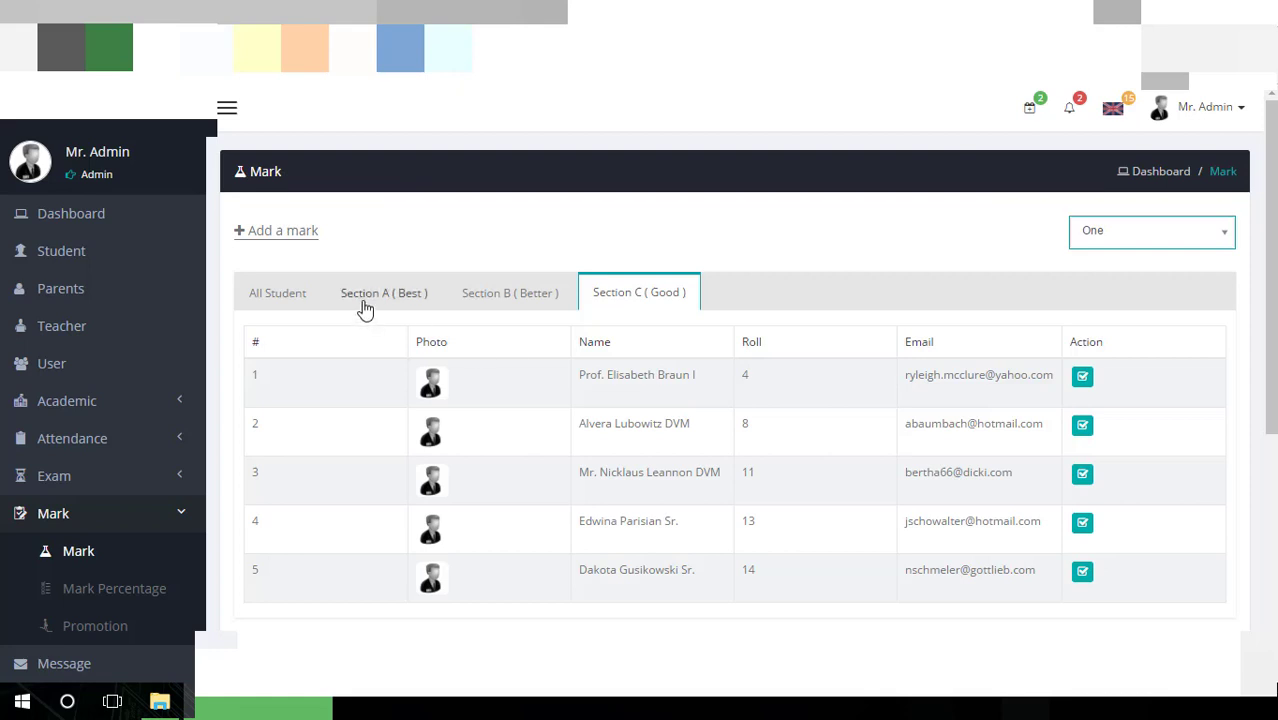
{"action": "left_click", "coordinate": [279, 298]}
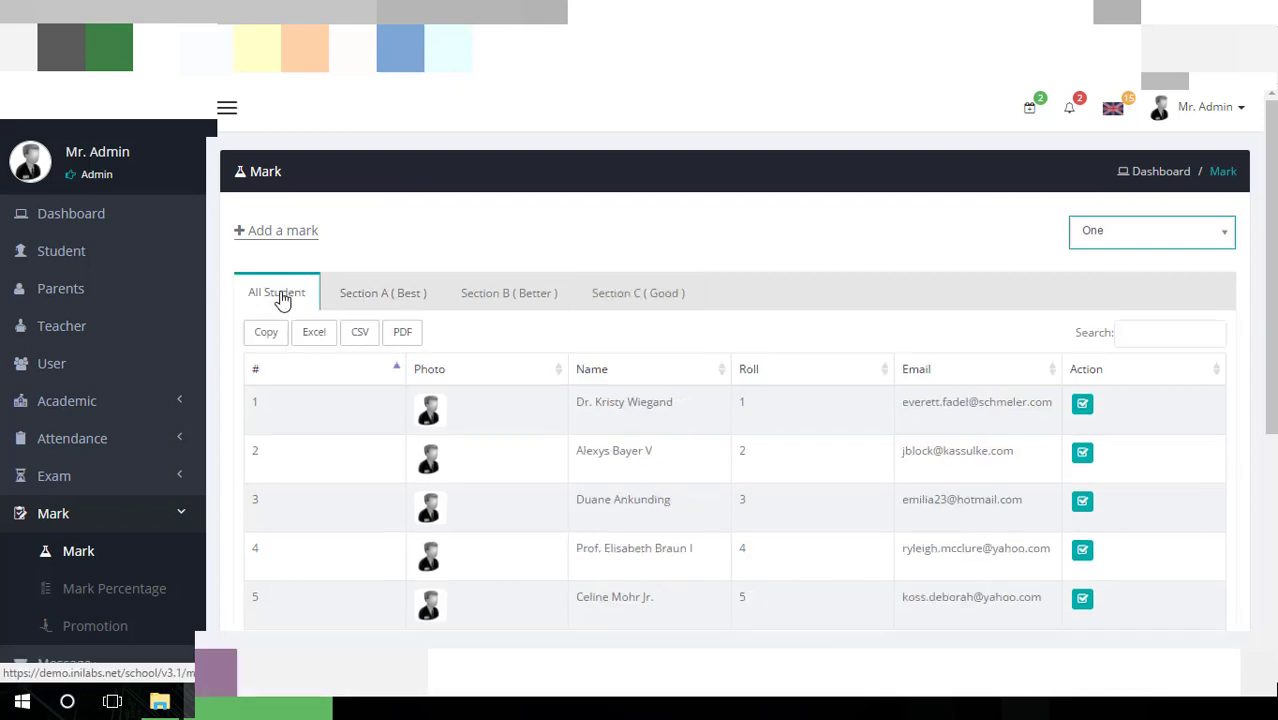
Load the add-mark sheet for 1St Semester, class One, section A, Math
{"action": "left_click", "coordinate": [300, 244]}
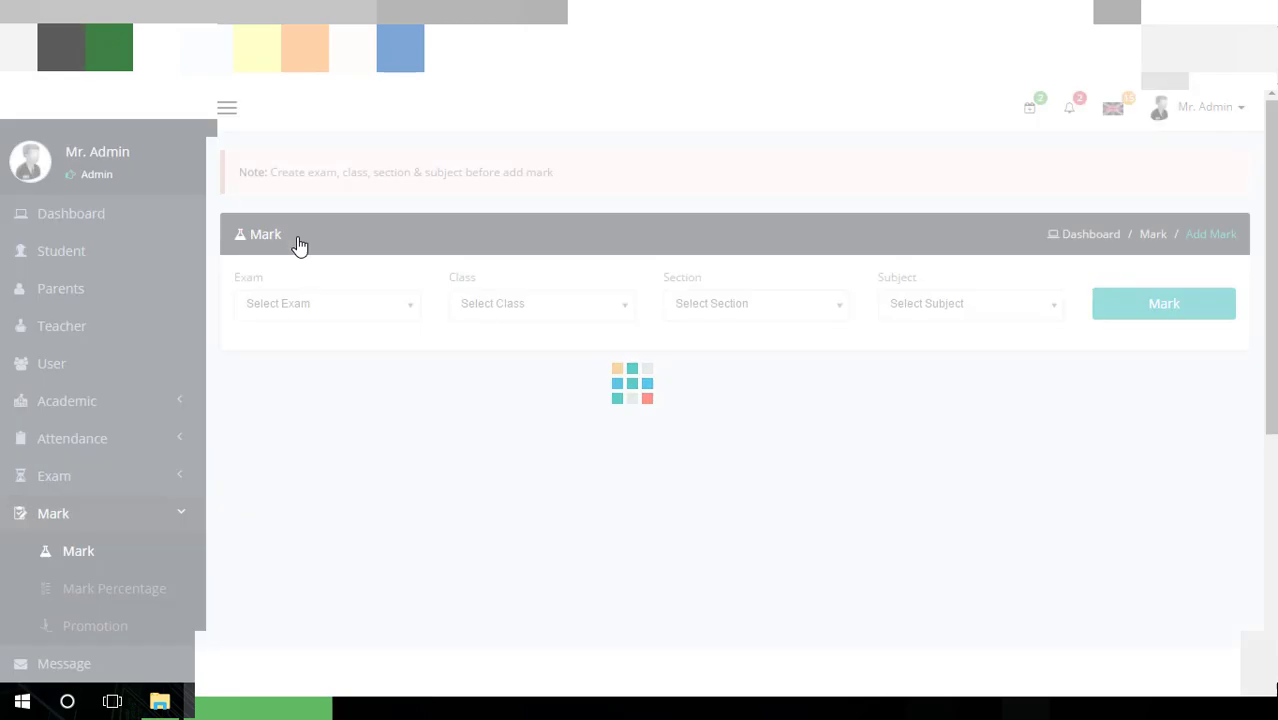
{"action": "left_click", "coordinate": [359, 306]}
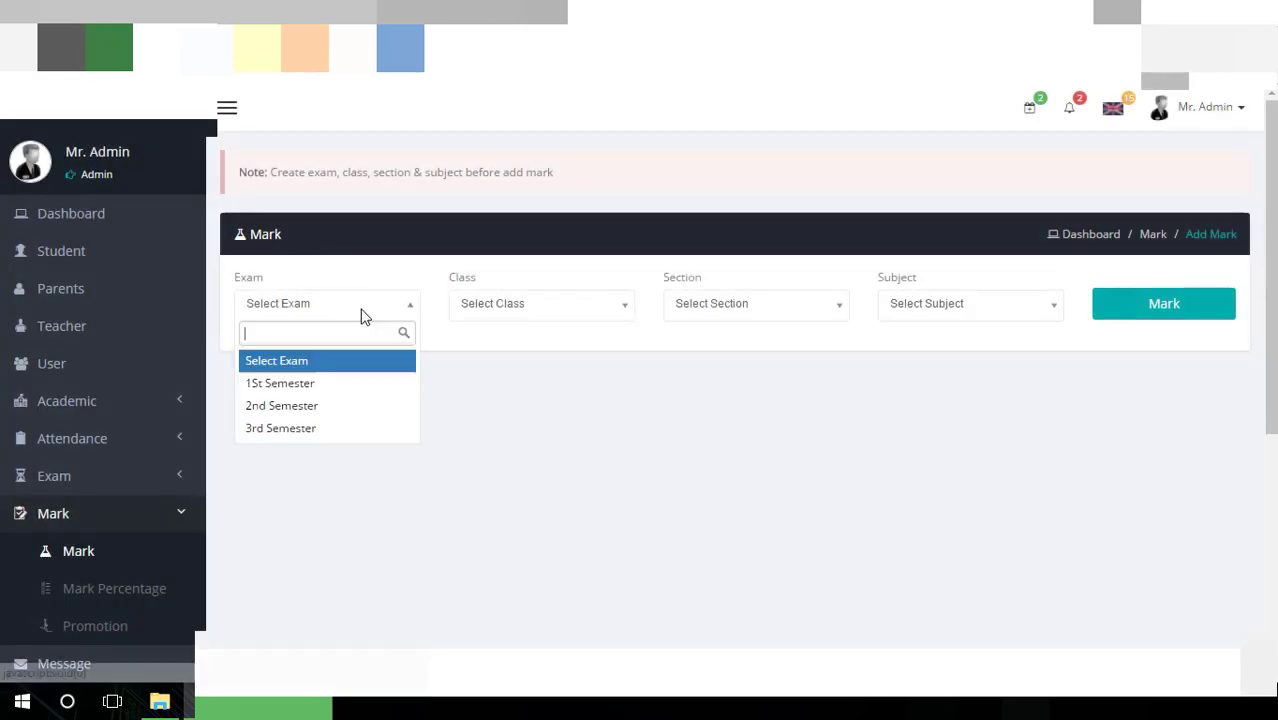
{"action": "left_click", "coordinate": [348, 381]}
{"action": "left_click", "coordinate": [548, 306]}
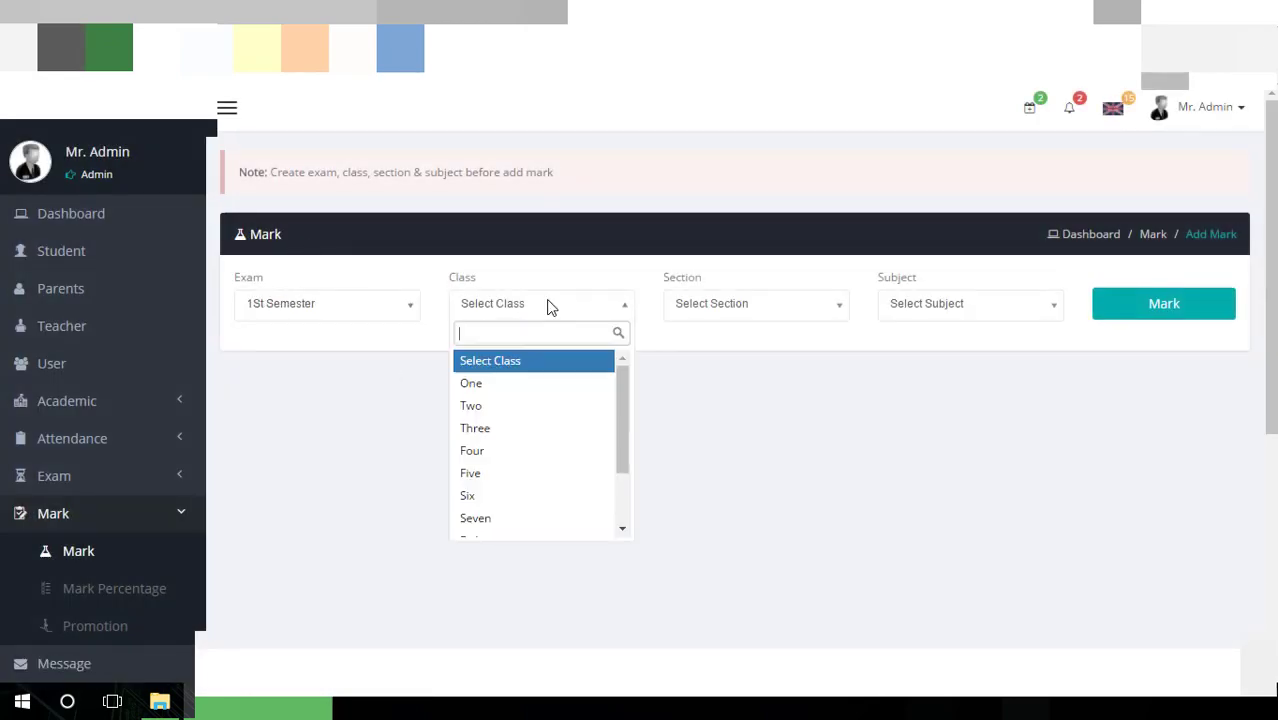
{"action": "left_click", "coordinate": [525, 383]}
{"action": "left_click", "coordinate": [705, 308]}
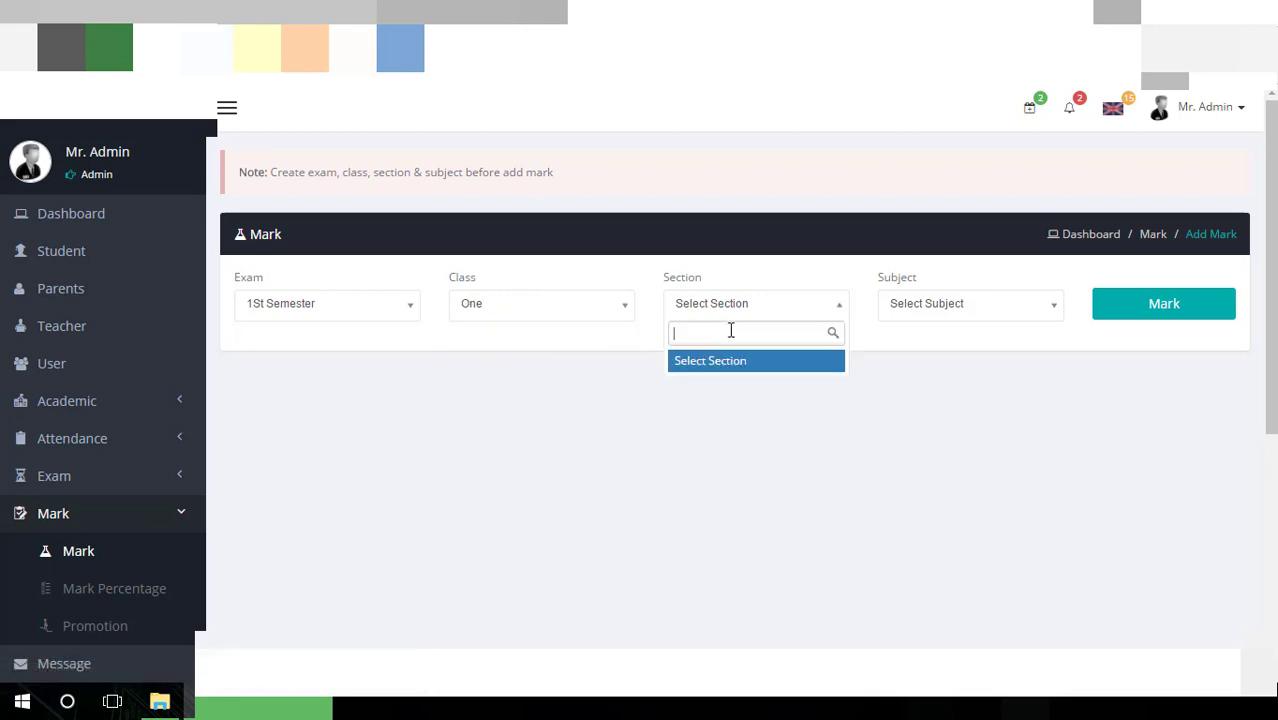
{"action": "left_click", "coordinate": [830, 311]}
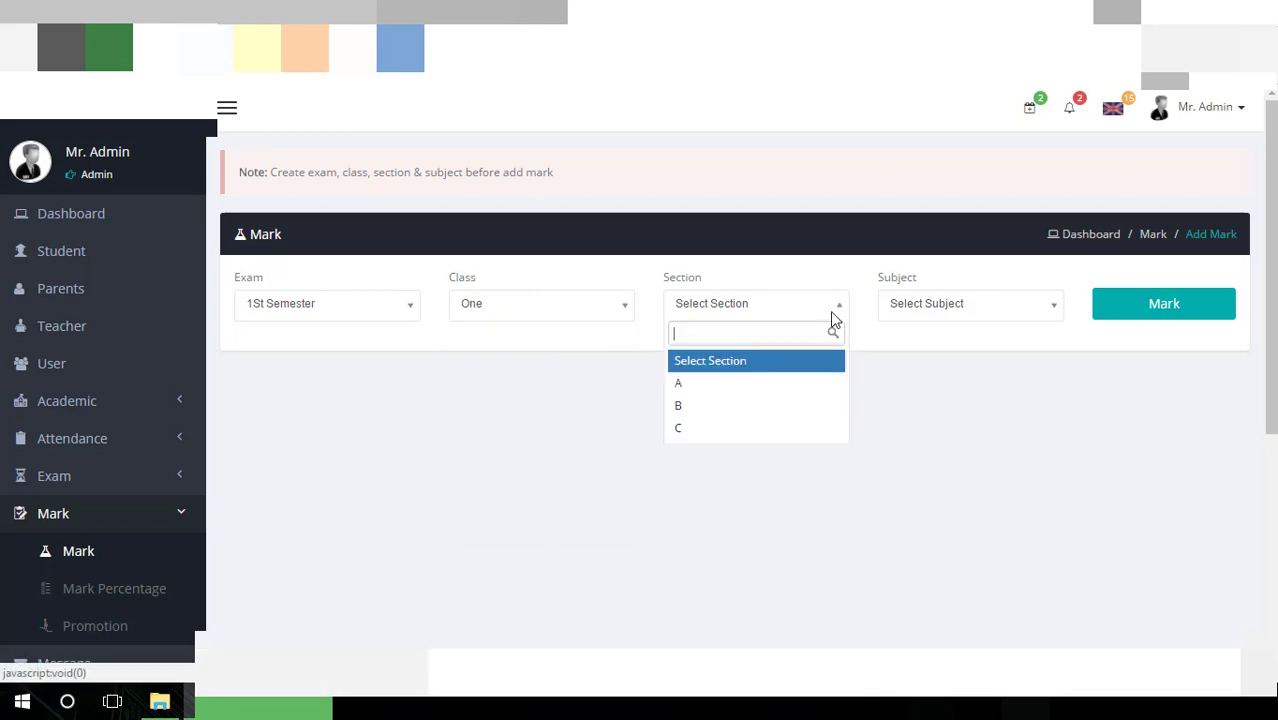
{"action": "left_click", "coordinate": [779, 380]}
{"action": "left_click", "coordinate": [920, 316]}
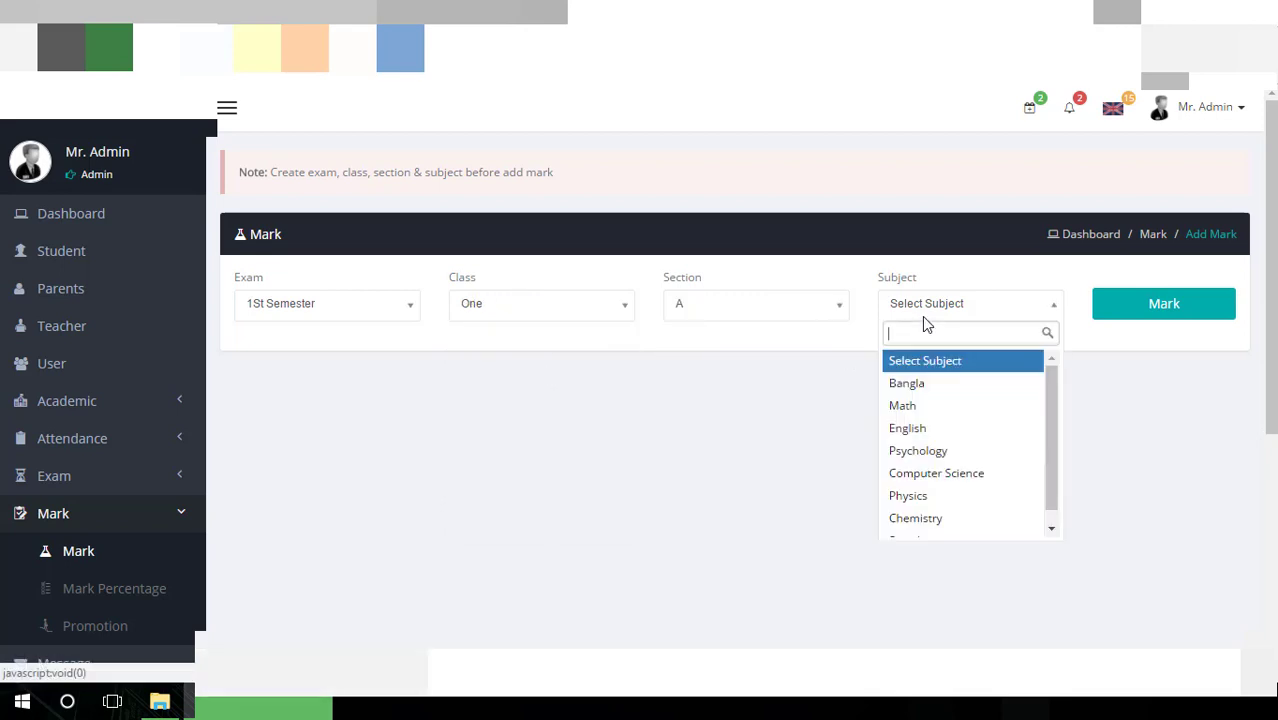
{"action": "left_click", "coordinate": [928, 406]}
{"action": "left_click", "coordinate": [1154, 307]}
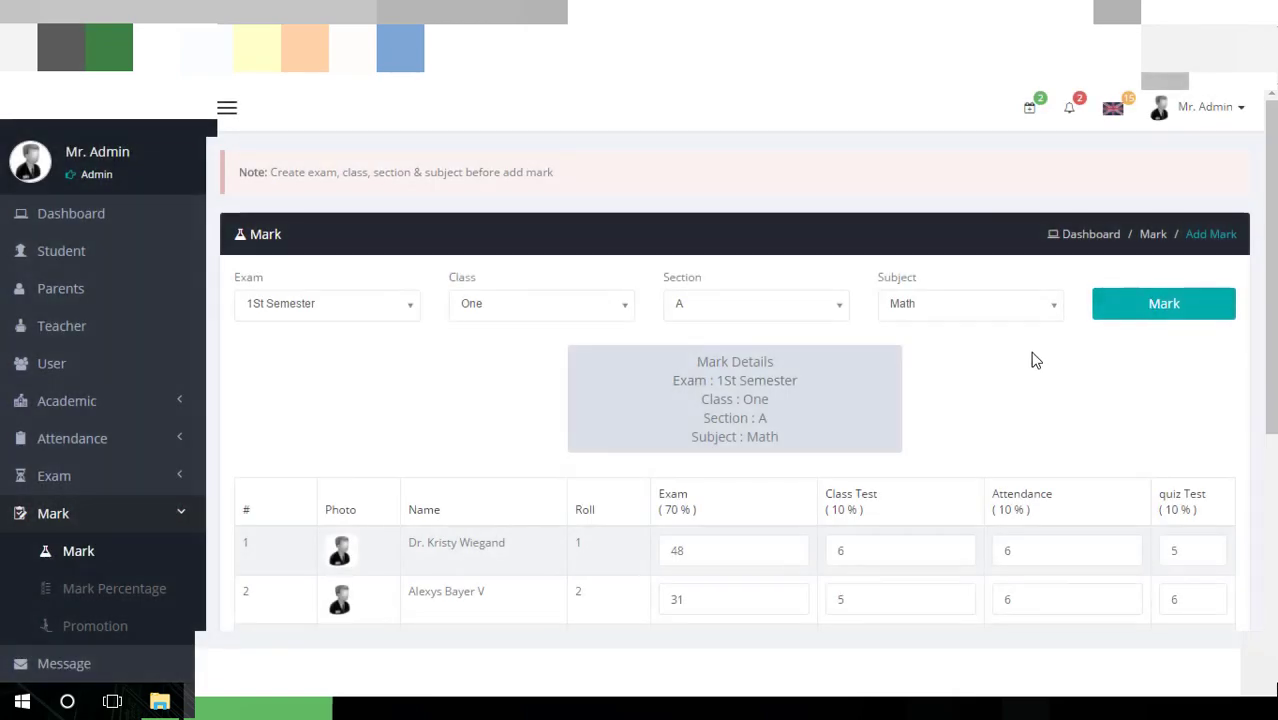
Inspect the six students' attendance and exam score fields on the mark sheet
{"action": "scroll", "coordinate": [1033, 360], "scroll_direction": "down", "scroll_amount": 2}
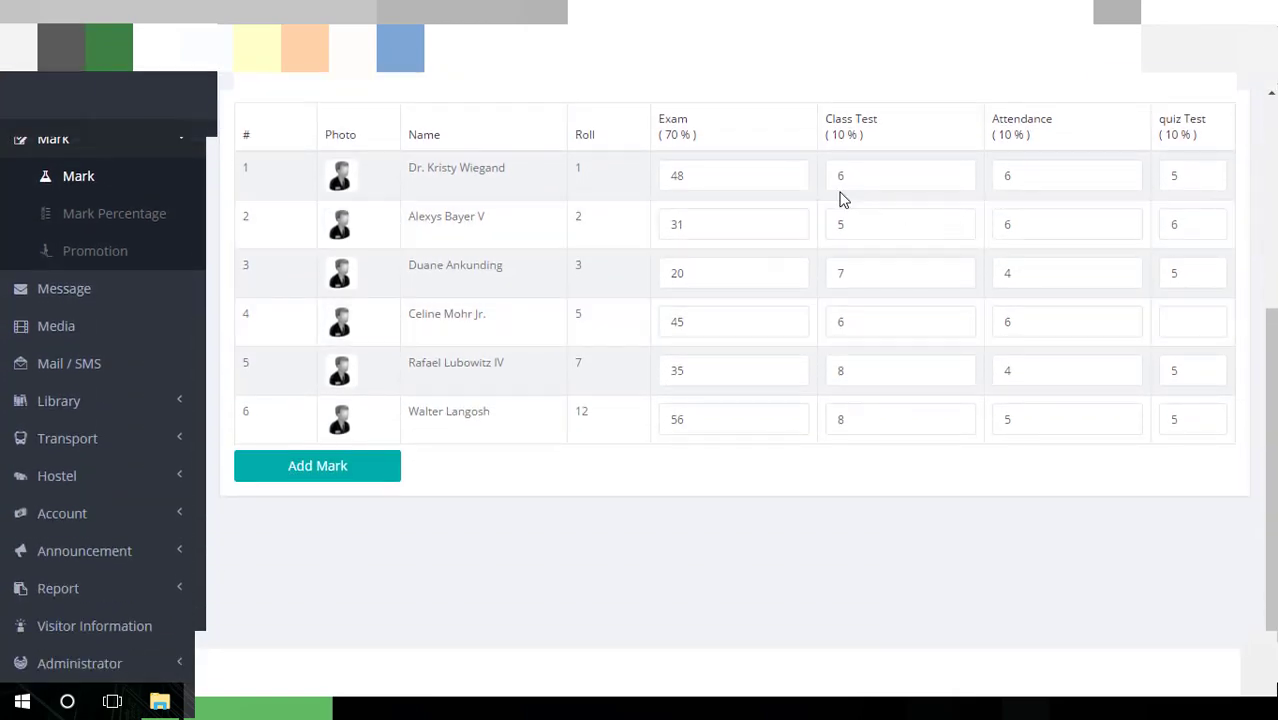
{"action": "double_click", "coordinate": [1068, 173]}
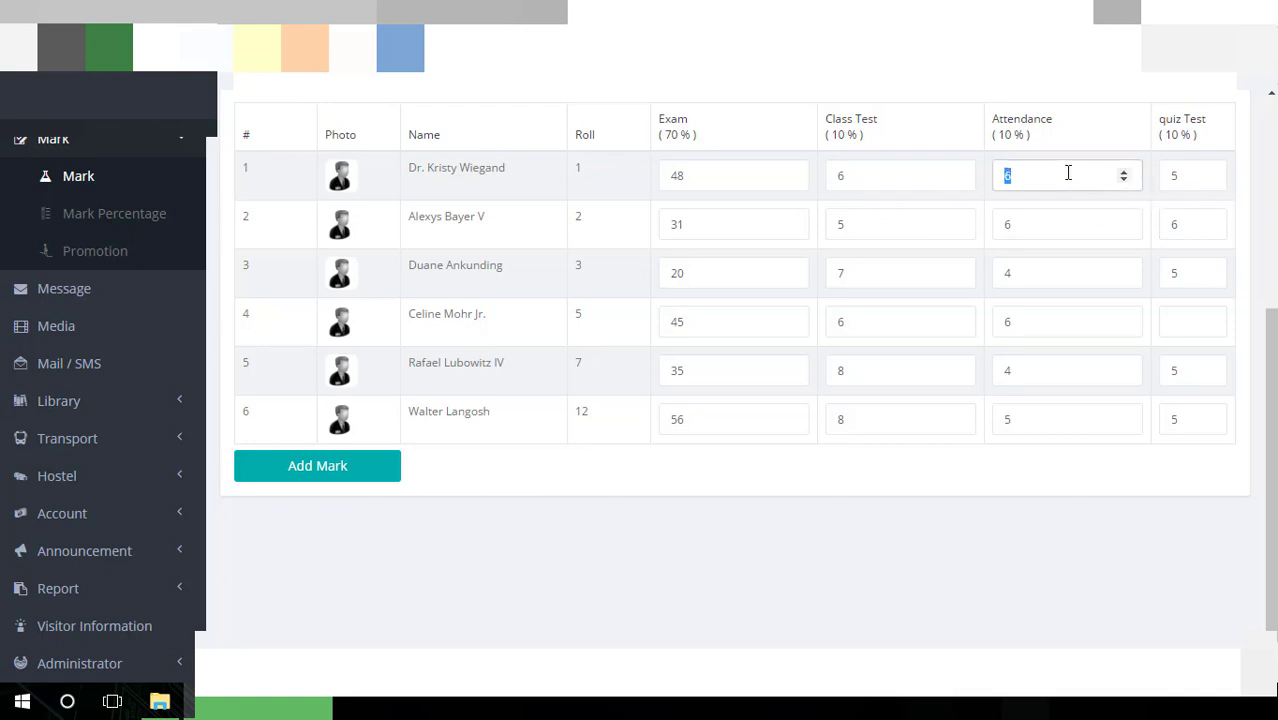
{"action": "scroll", "coordinate": [859, 185], "scroll_direction": "up", "scroll_amount": 1}
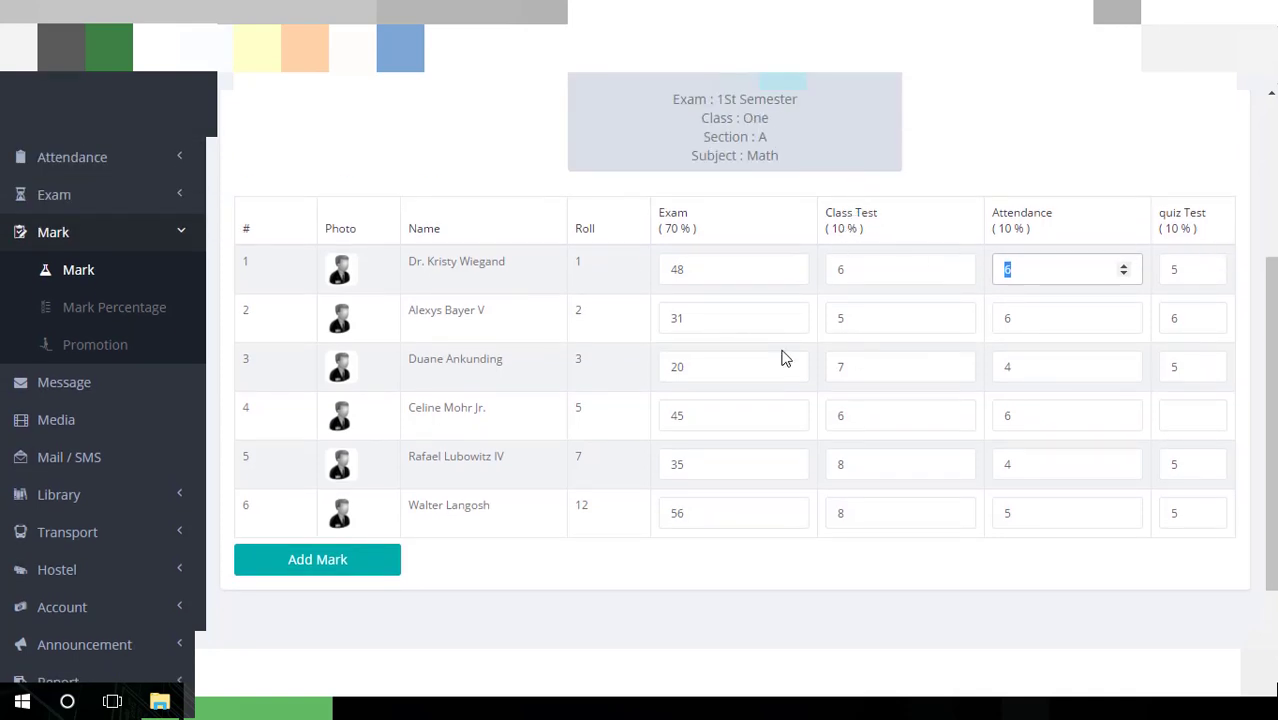
{"action": "left_click", "coordinate": [695, 272]}
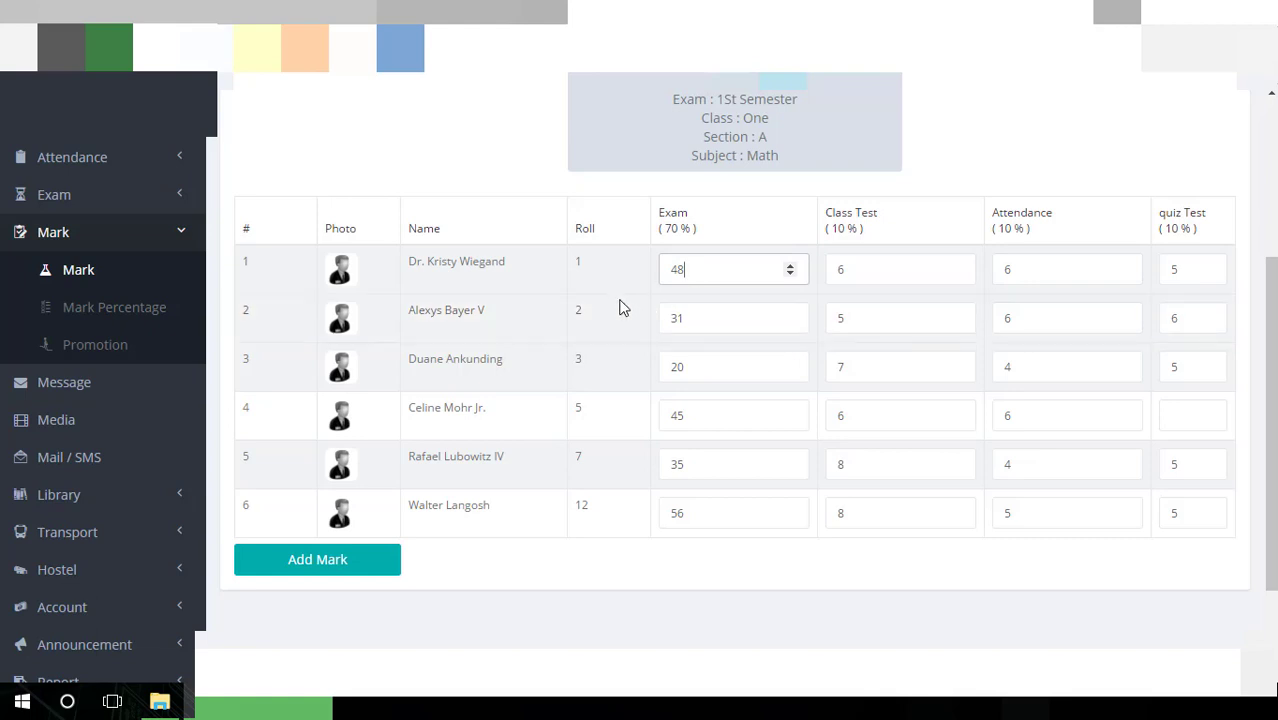
{"action": "scroll", "coordinate": [595, 355], "scroll_direction": "down", "scroll_amount": 2}
{"action": "scroll", "coordinate": [480, 335], "scroll_direction": "up", "scroll_amount": 1}
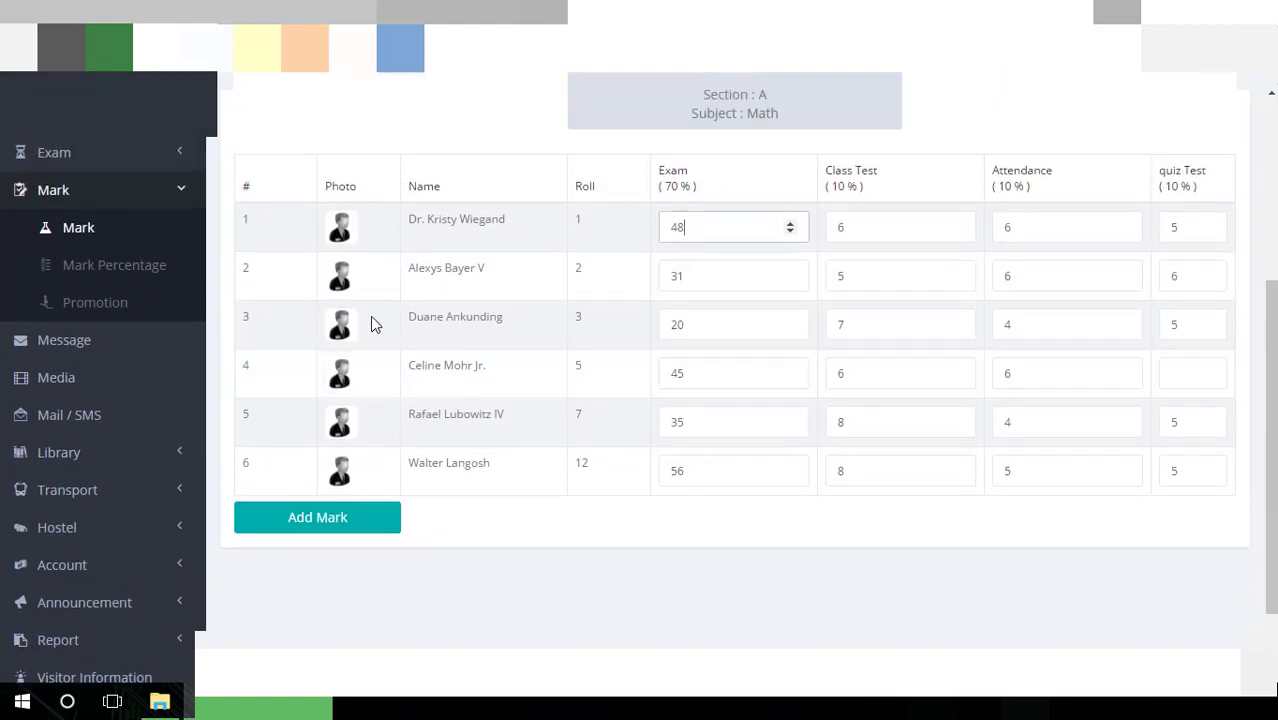
{"action": "left_click", "coordinate": [140, 268]}
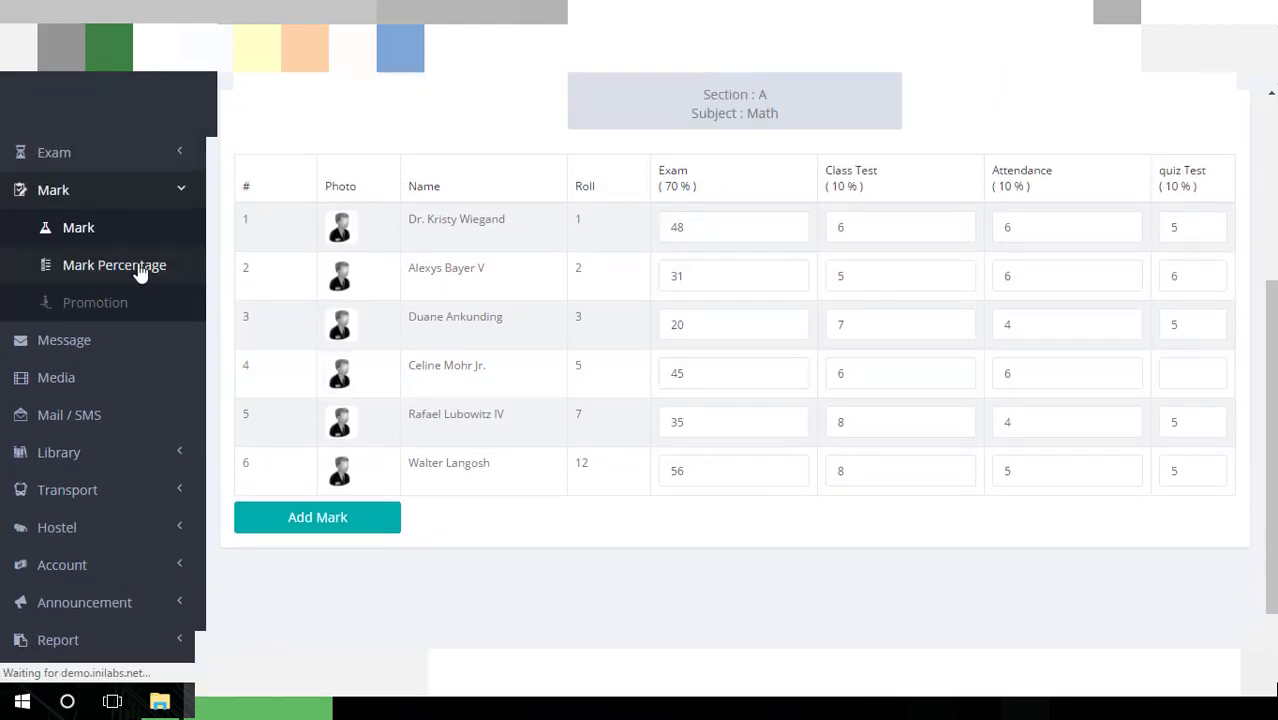
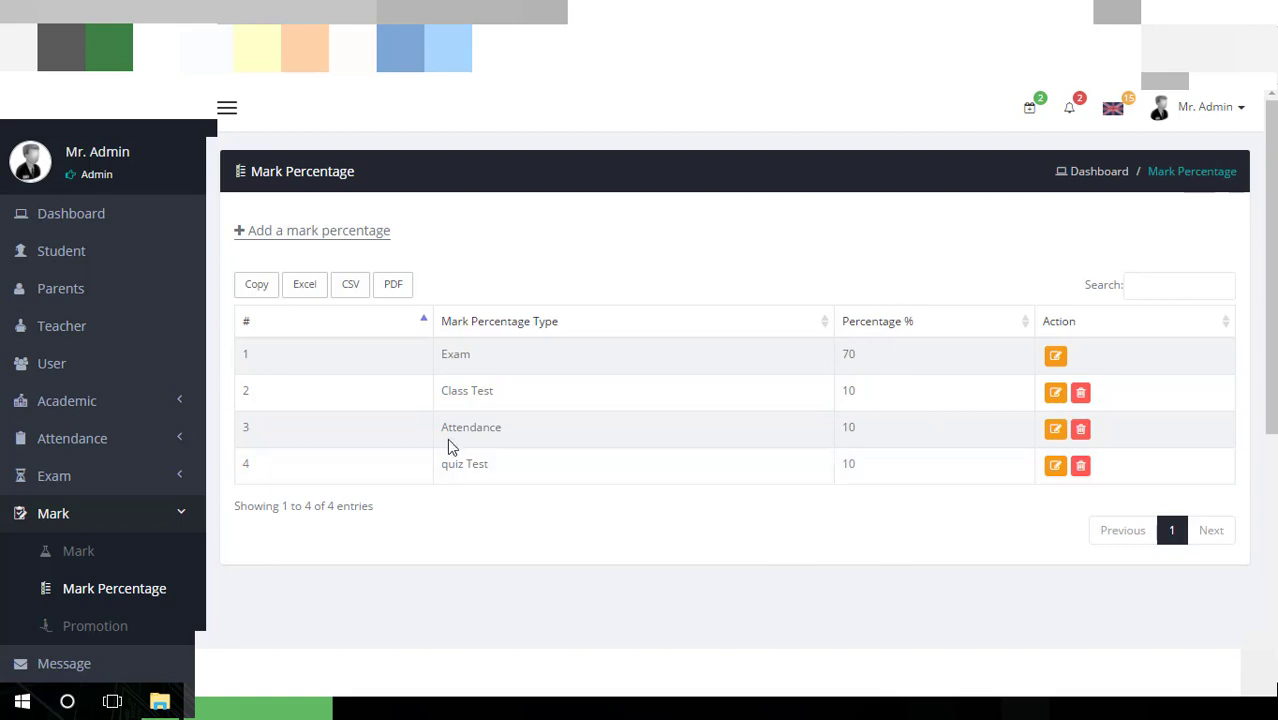
Look over the Add Mark Percentage form's fields, then go to the Promotion page
{"action": "left_click", "coordinate": [377, 240]}
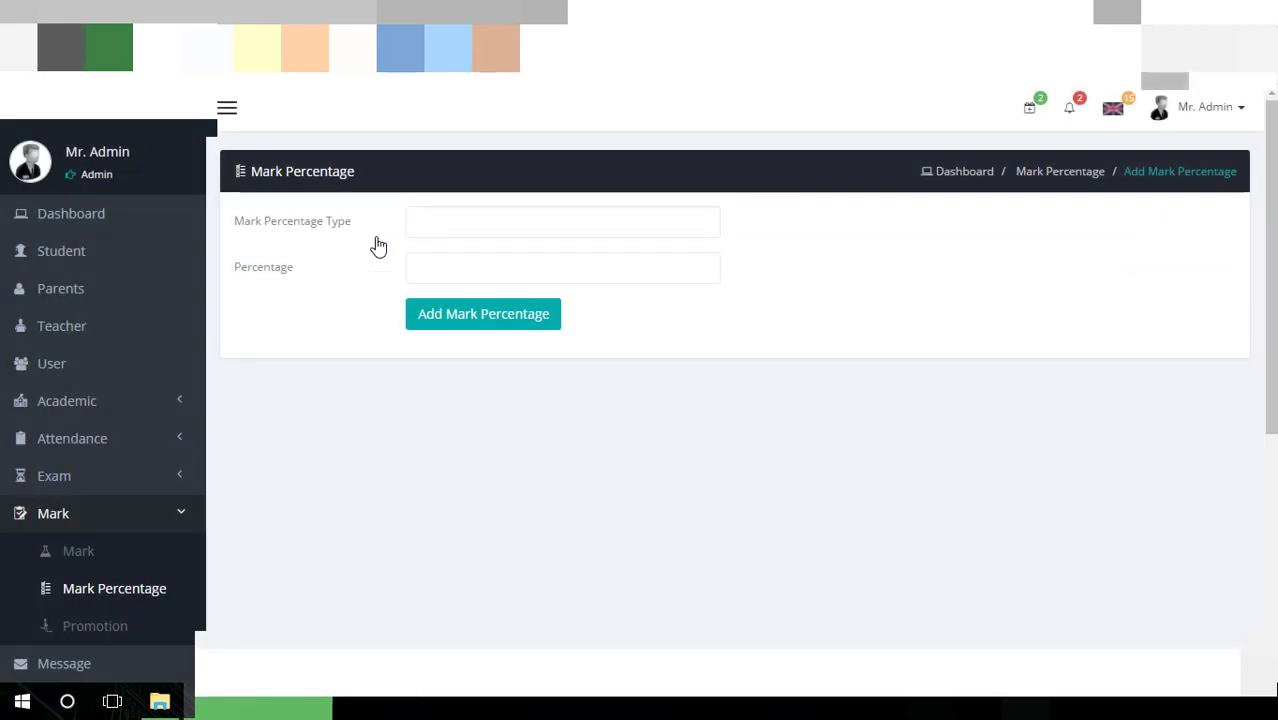
{"action": "left_click", "coordinate": [427, 213]}
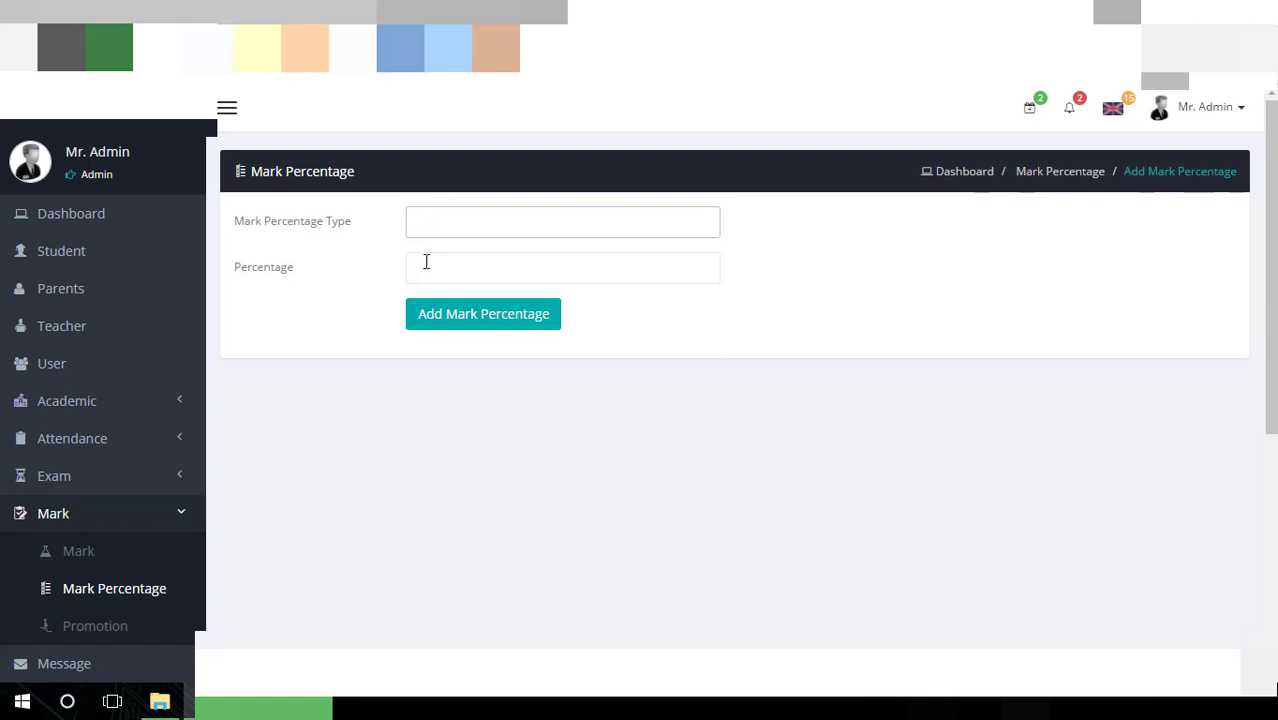
{"action": "left_click", "coordinate": [426, 262]}
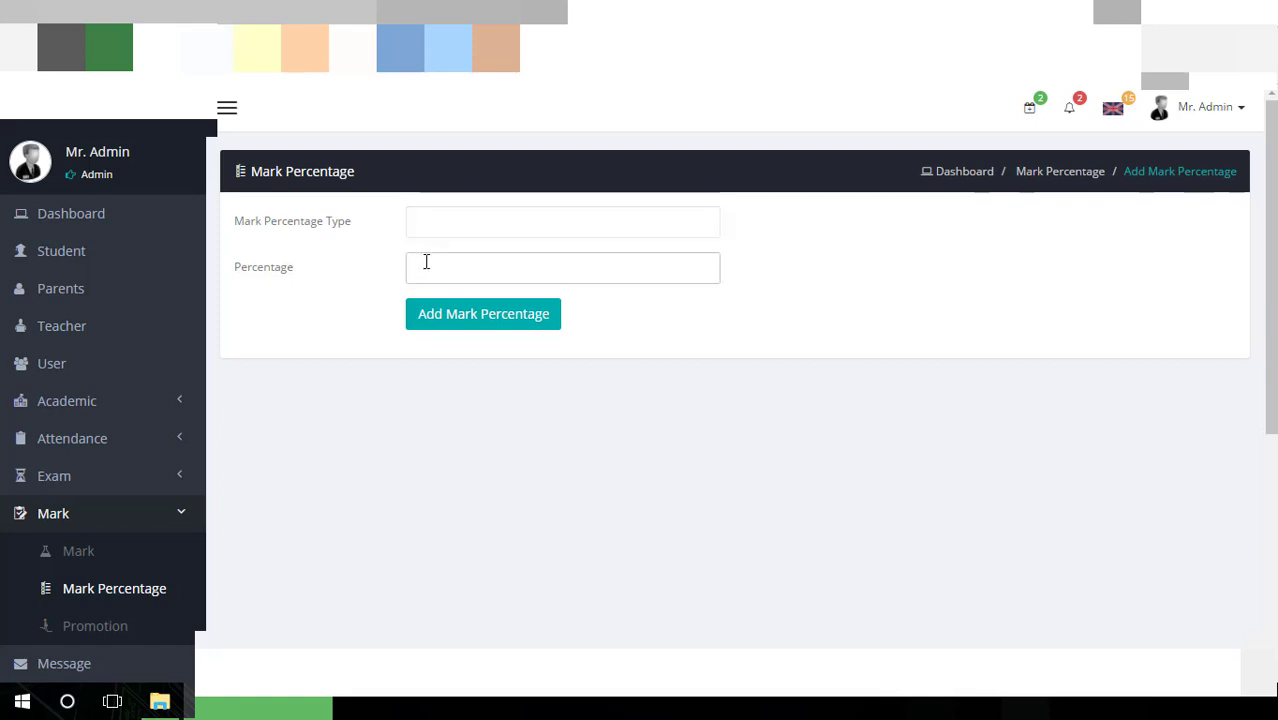
{"action": "scroll", "coordinate": [309, 344], "scroll_direction": "down", "scroll_amount": 2}
{"action": "left_click", "coordinate": [44, 440]}
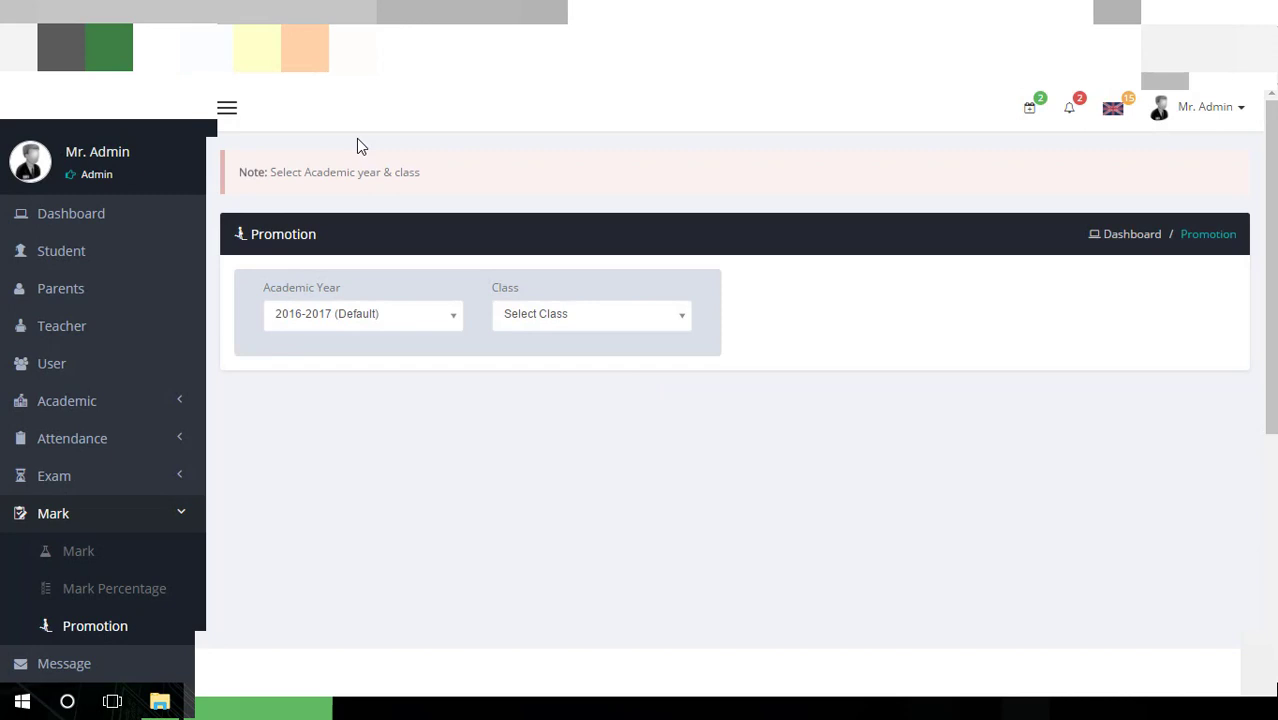
Keep academic year 2016-2017 and choose class One for promotion
{"action": "left_click", "coordinate": [362, 316]}
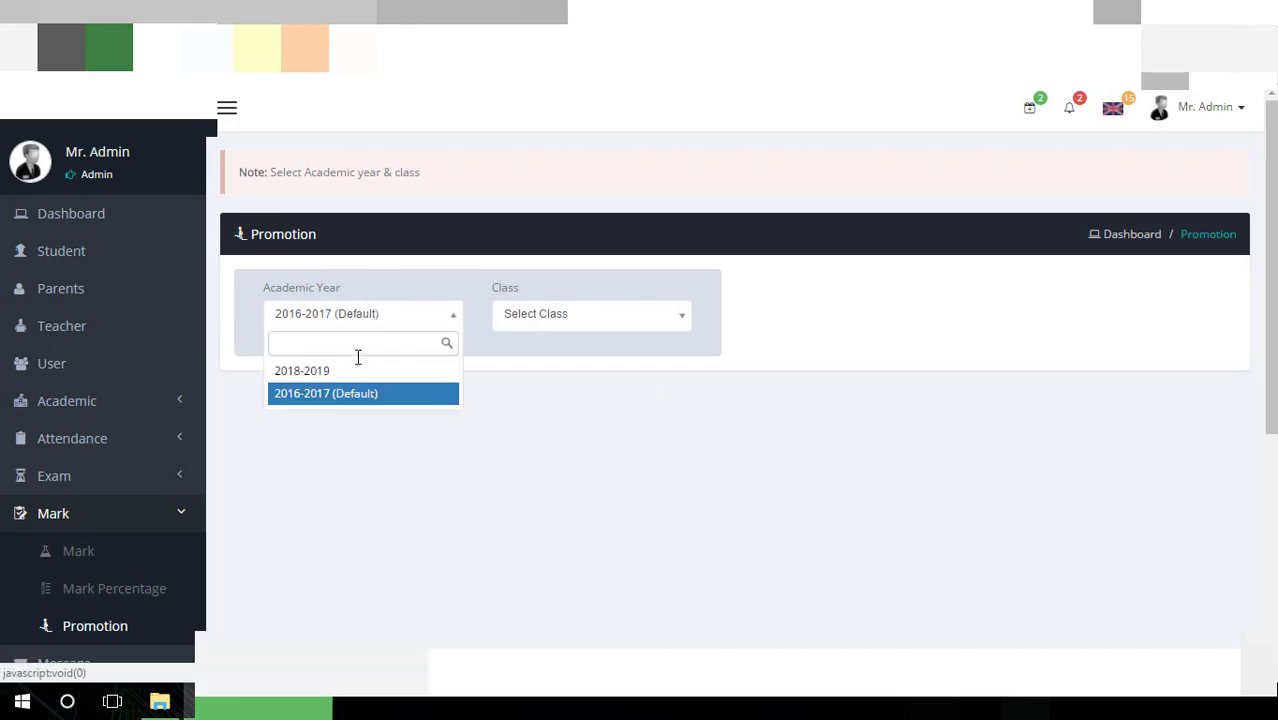
{"action": "left_click", "coordinate": [354, 396]}
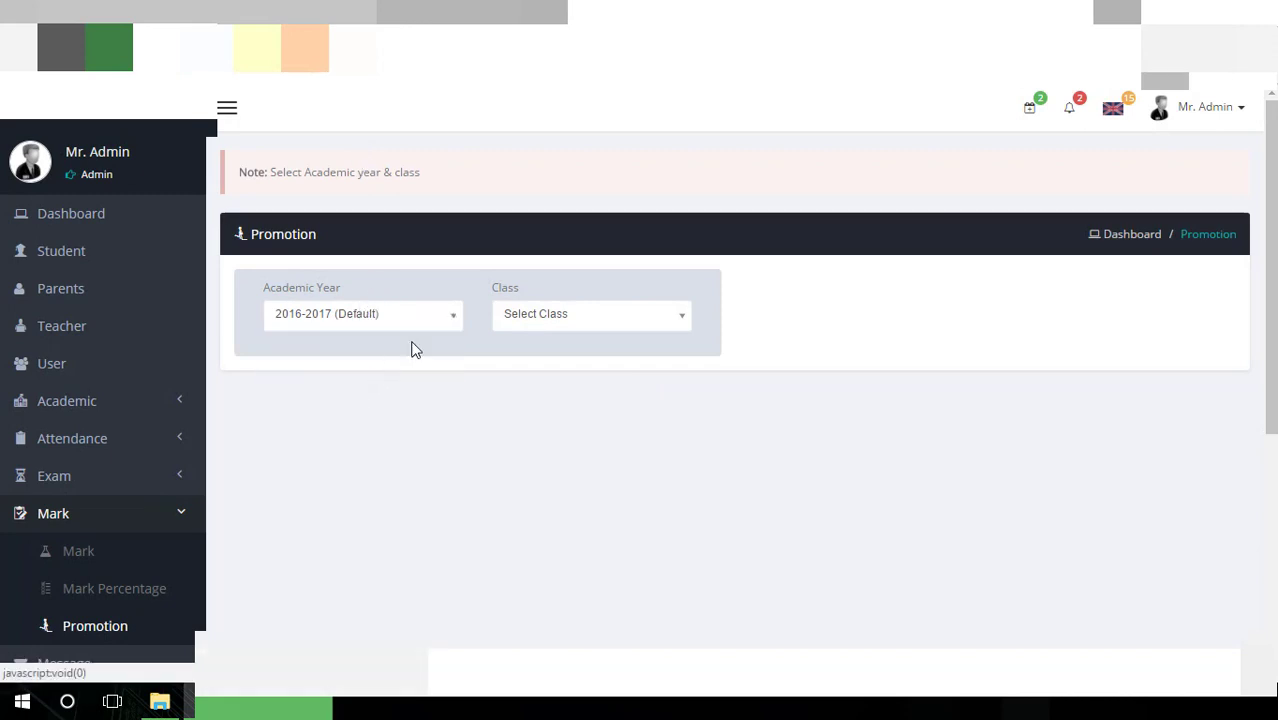
{"action": "left_click", "coordinate": [514, 326]}
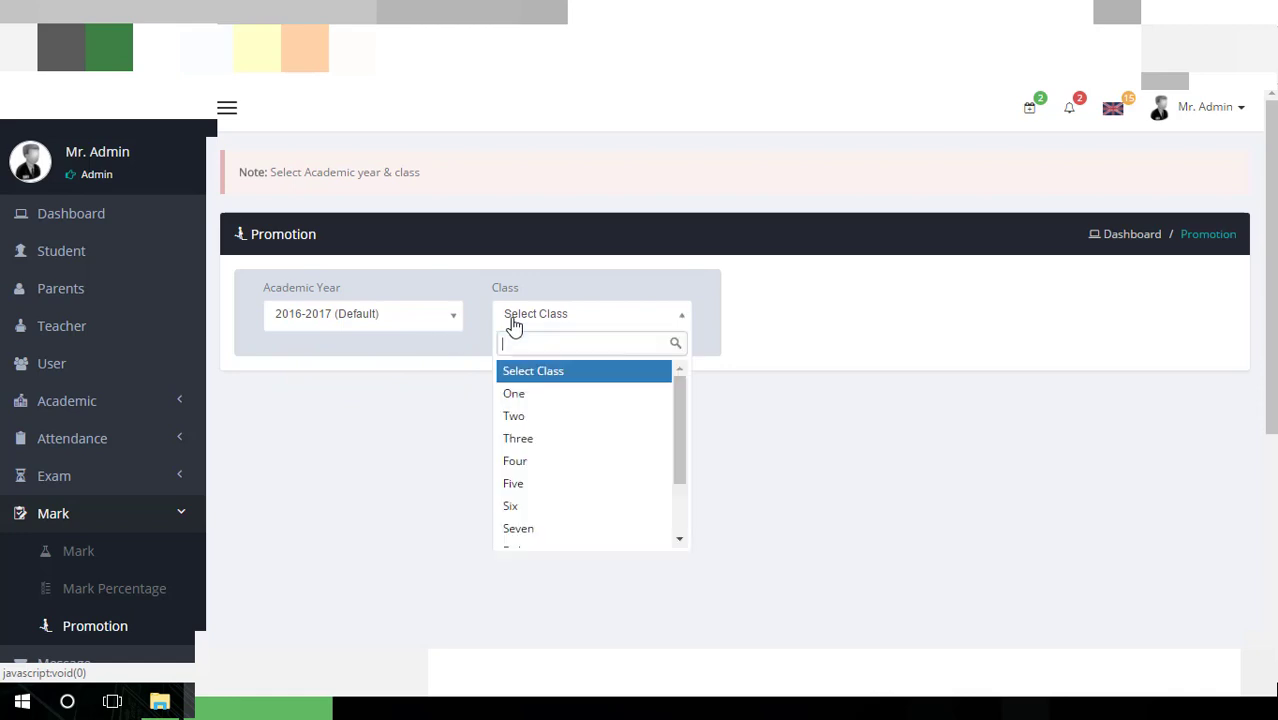
{"action": "left_click", "coordinate": [541, 401]}
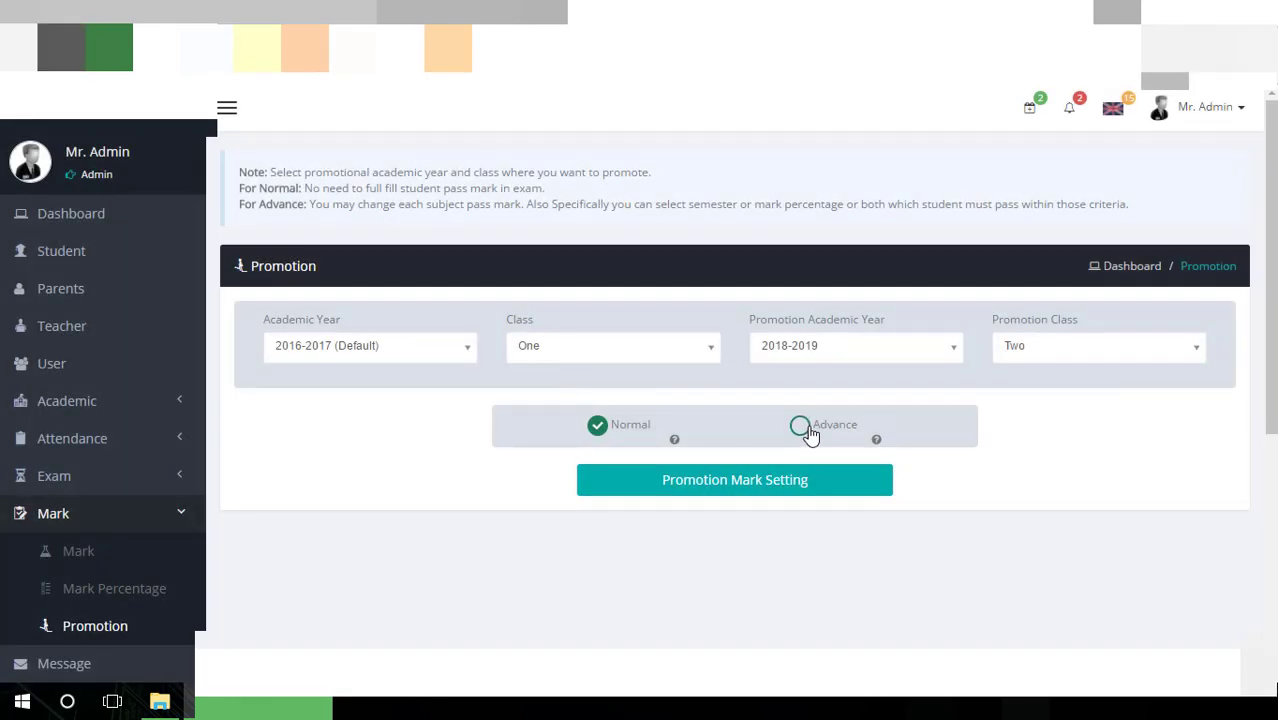
Switch the promotion to Advance mode and submit the promotion mark settings
{"action": "left_click", "coordinate": [800, 425]}
{"action": "scroll", "coordinate": [811, 436], "scroll_direction": "down", "scroll_amount": 1}
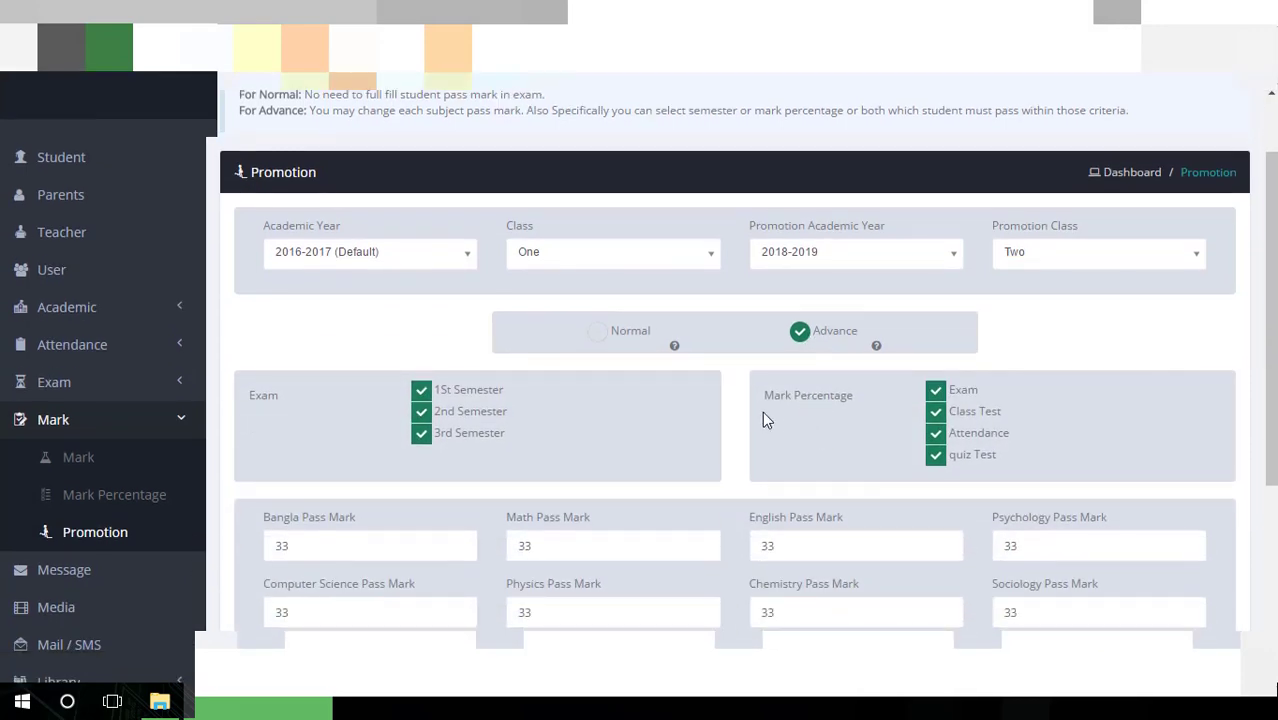
{"action": "scroll", "coordinate": [762, 418], "scroll_direction": "down", "scroll_amount": 2}
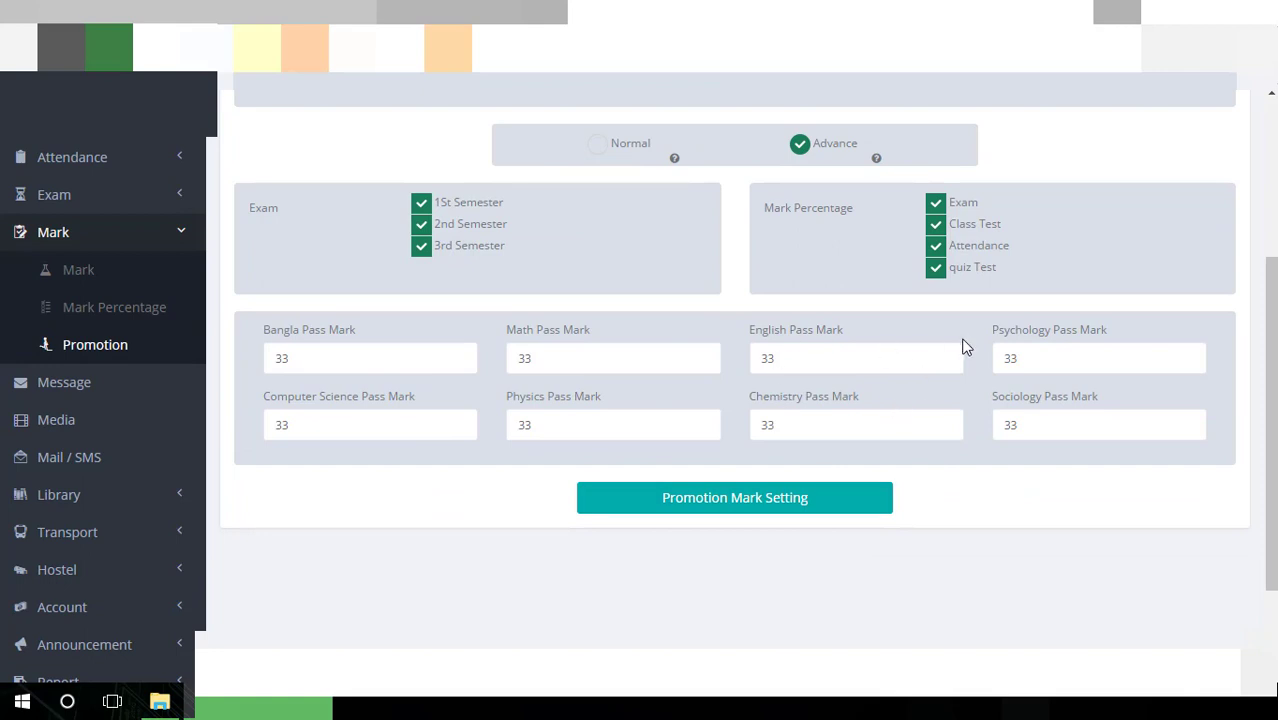
{"action": "left_click", "coordinate": [787, 521]}
{"action": "scroll", "coordinate": [785, 473], "scroll_direction": "down", "scroll_amount": 1}
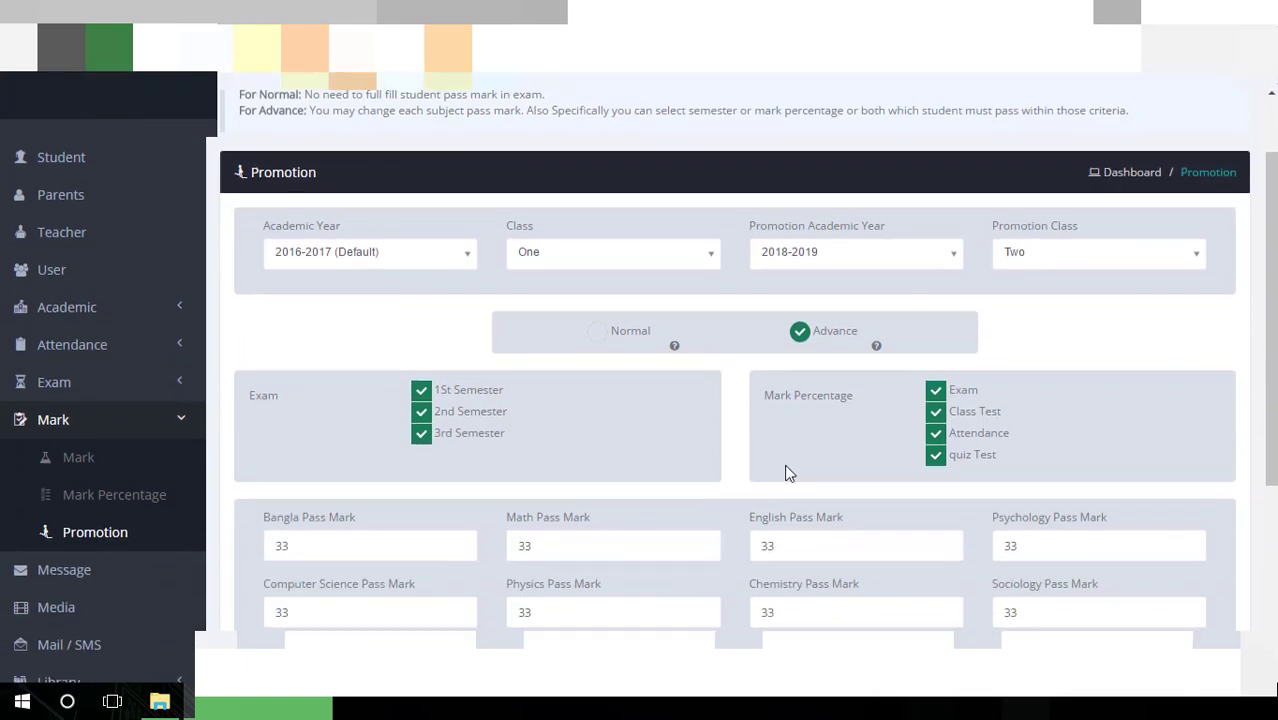
Set promotion year 2018-2019, promoting from class One to class Two
{"action": "left_click", "coordinate": [884, 265]}
{"action": "left_click", "coordinate": [1050, 265]}
{"action": "left_click", "coordinate": [562, 262]}
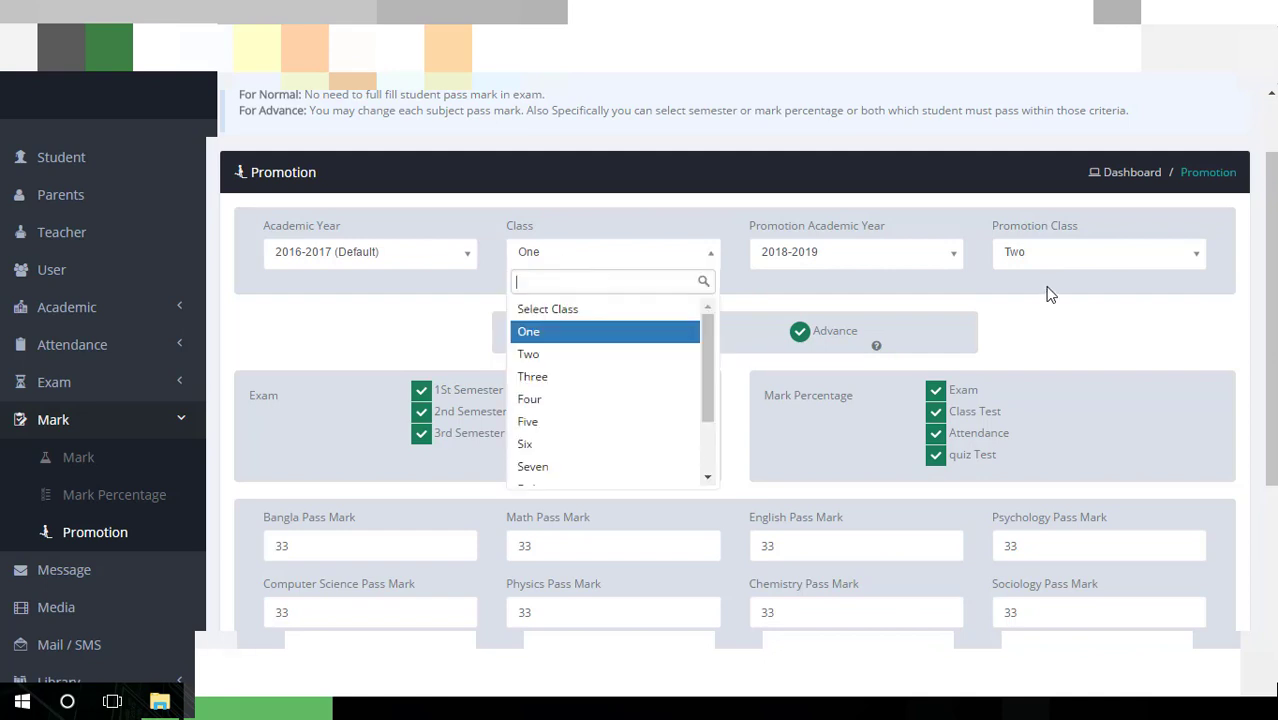
{"action": "left_click", "coordinate": [1050, 290]}
{"action": "left_click", "coordinate": [1096, 266]}
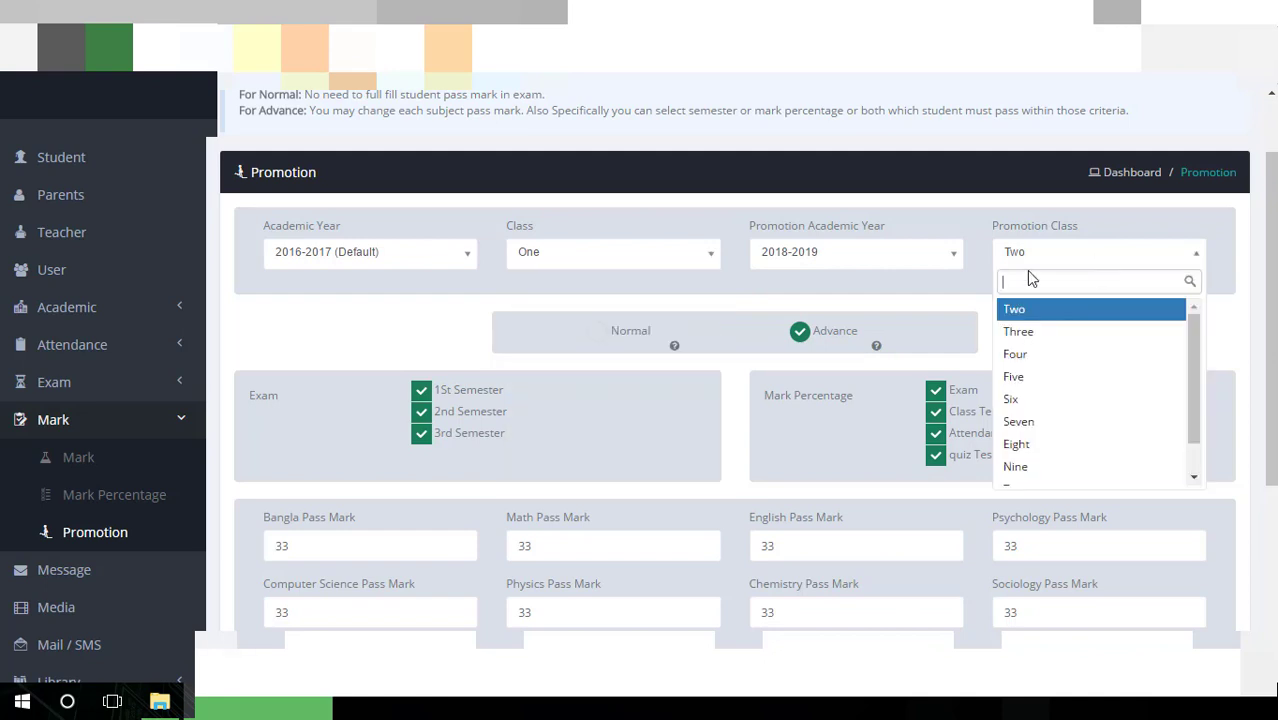
{"action": "left_click", "coordinate": [688, 302]}
{"action": "scroll", "coordinate": [608, 360], "scroll_direction": "down", "scroll_amount": 3}
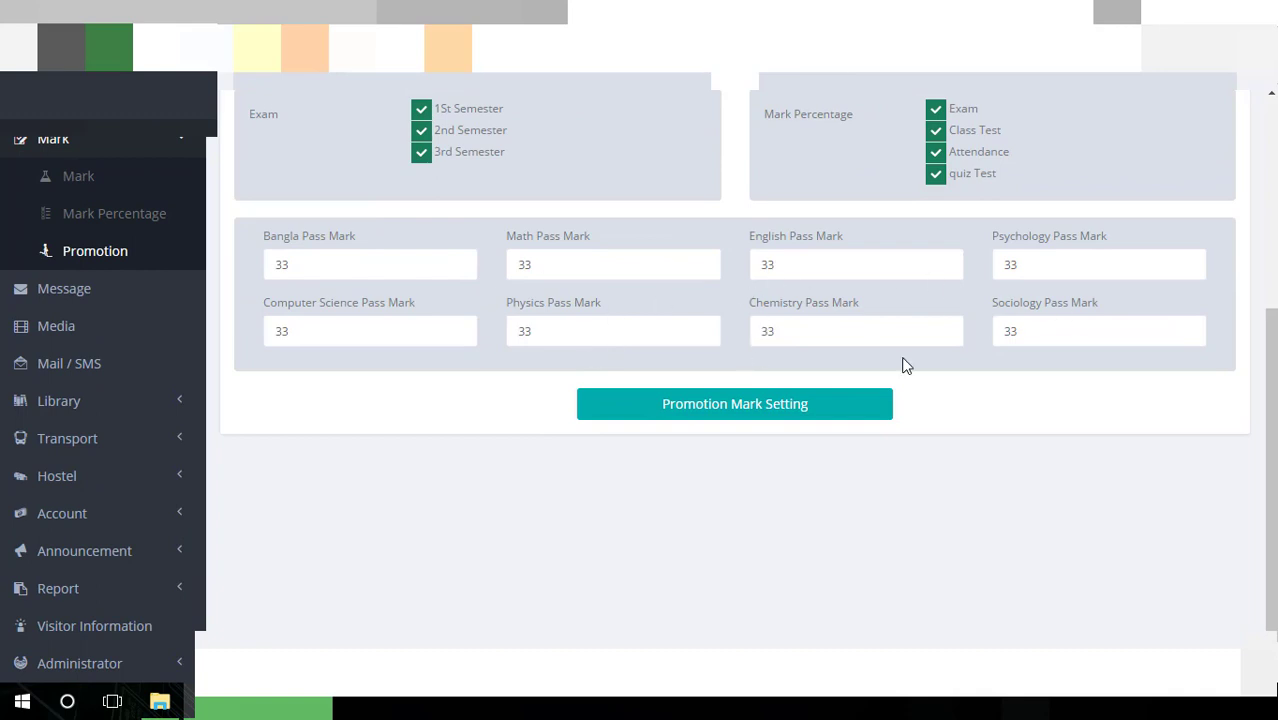
In Messages, select all, refresh, view the first conversation, then return to the Conversation folder
{"action": "left_click", "coordinate": [50, 285]}
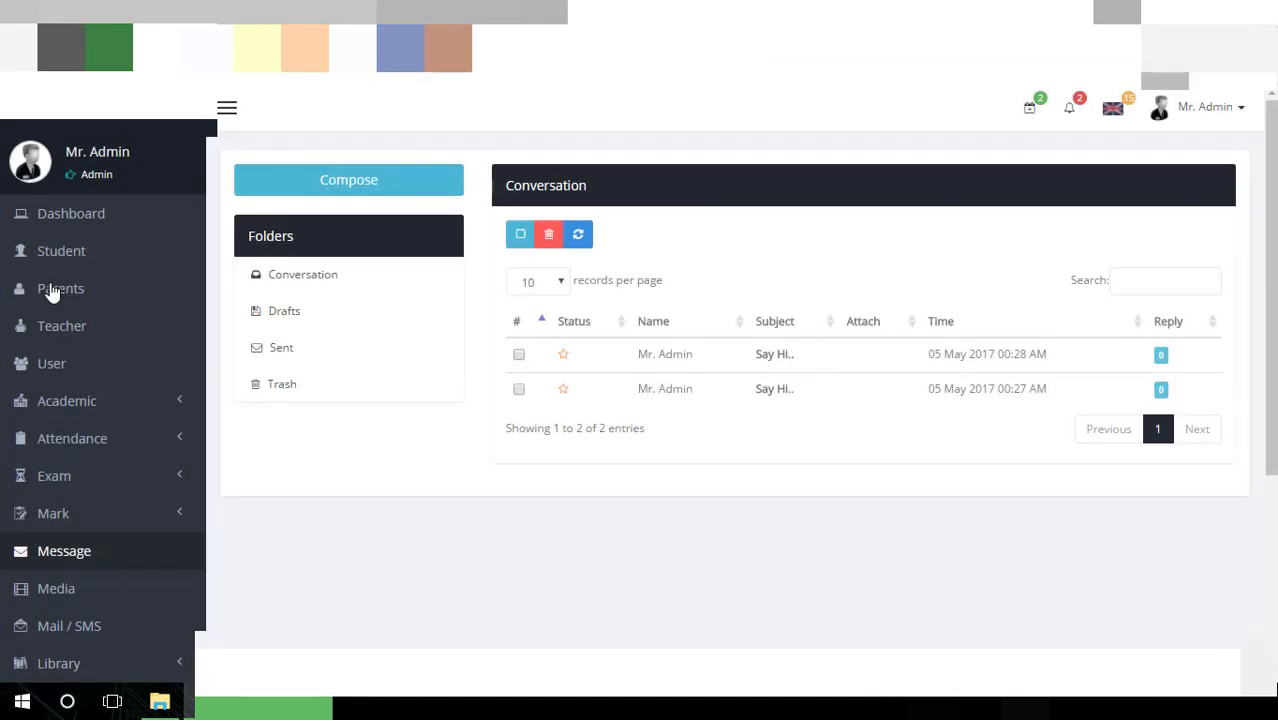
{"action": "left_click", "coordinate": [521, 236]}
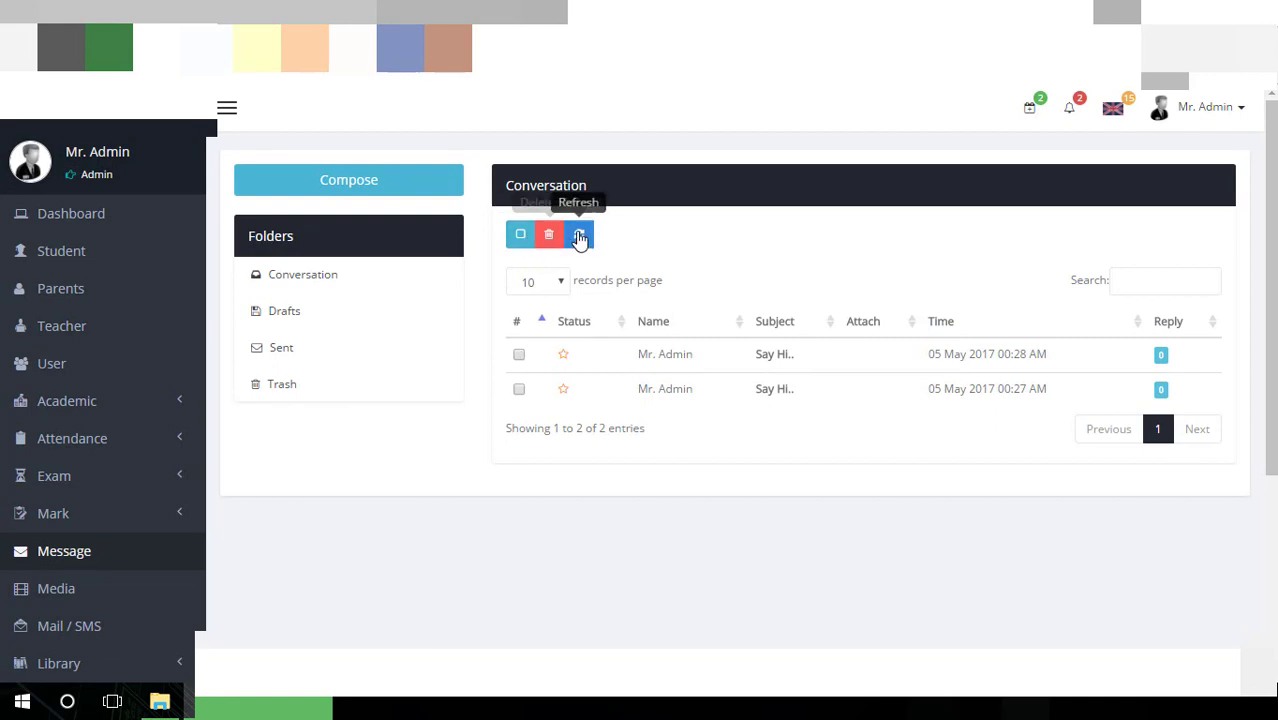
{"action": "left_click", "coordinate": [579, 237]}
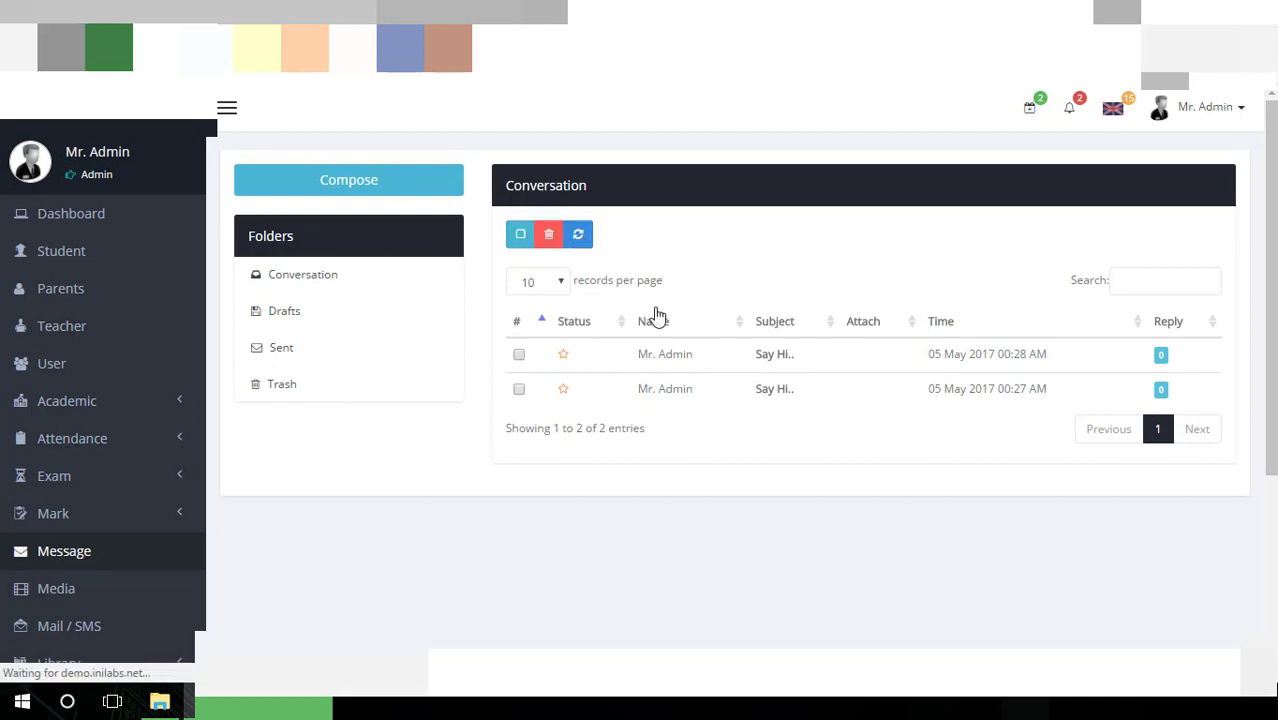
{"action": "left_click", "coordinate": [684, 365]}
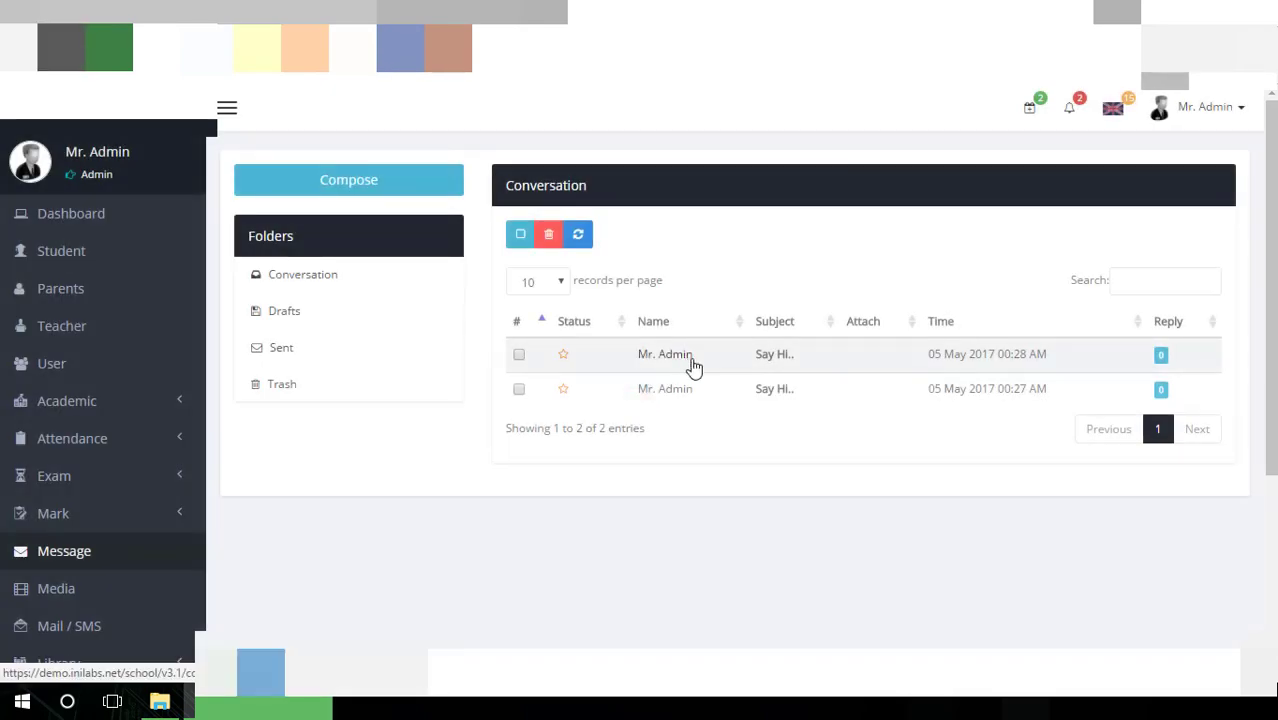
{"action": "left_click", "coordinate": [342, 287]}
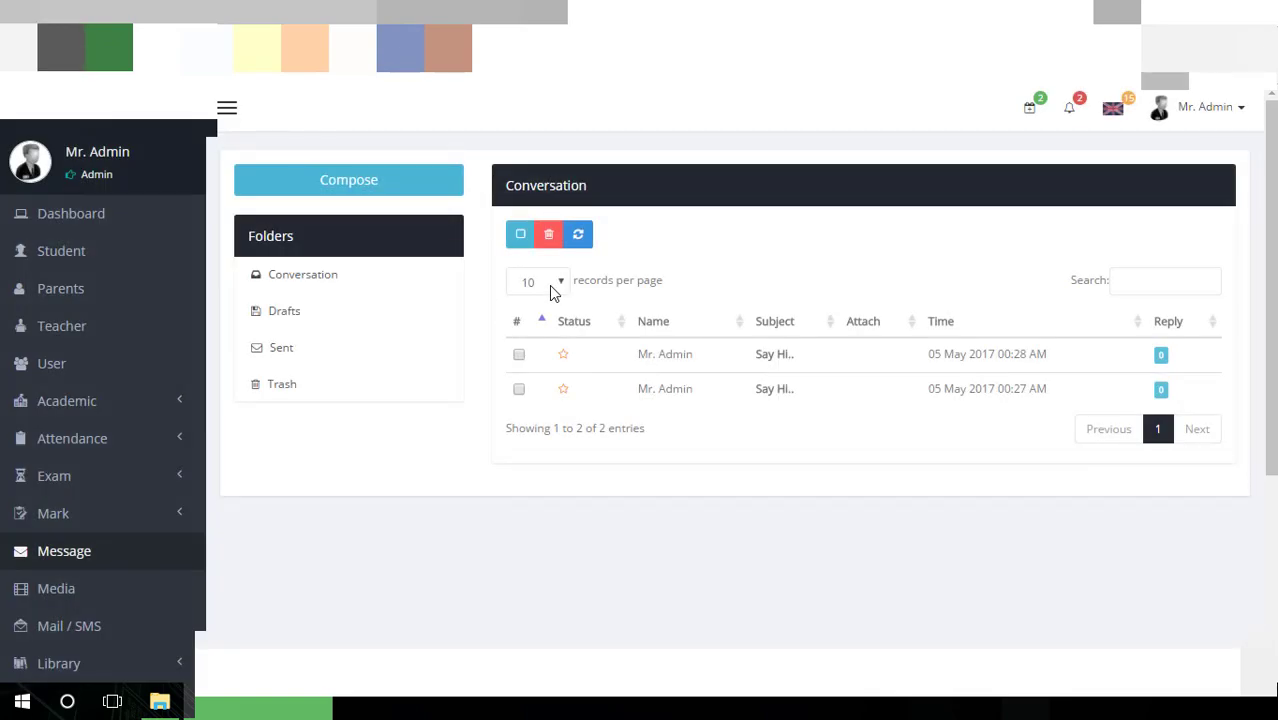
{"action": "scroll", "coordinate": [614, 404], "scroll_direction": "down", "scroll_amount": 3}
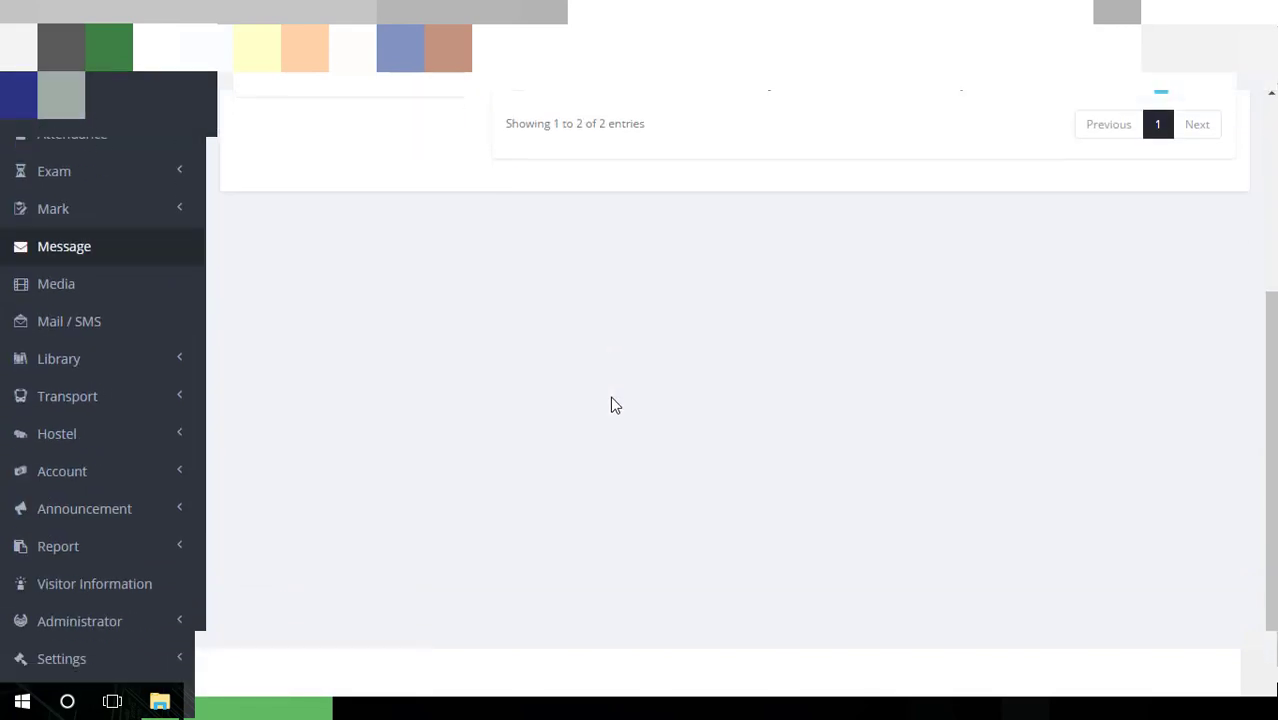
{"action": "scroll", "coordinate": [614, 404], "scroll_direction": "up", "scroll_amount": 1}
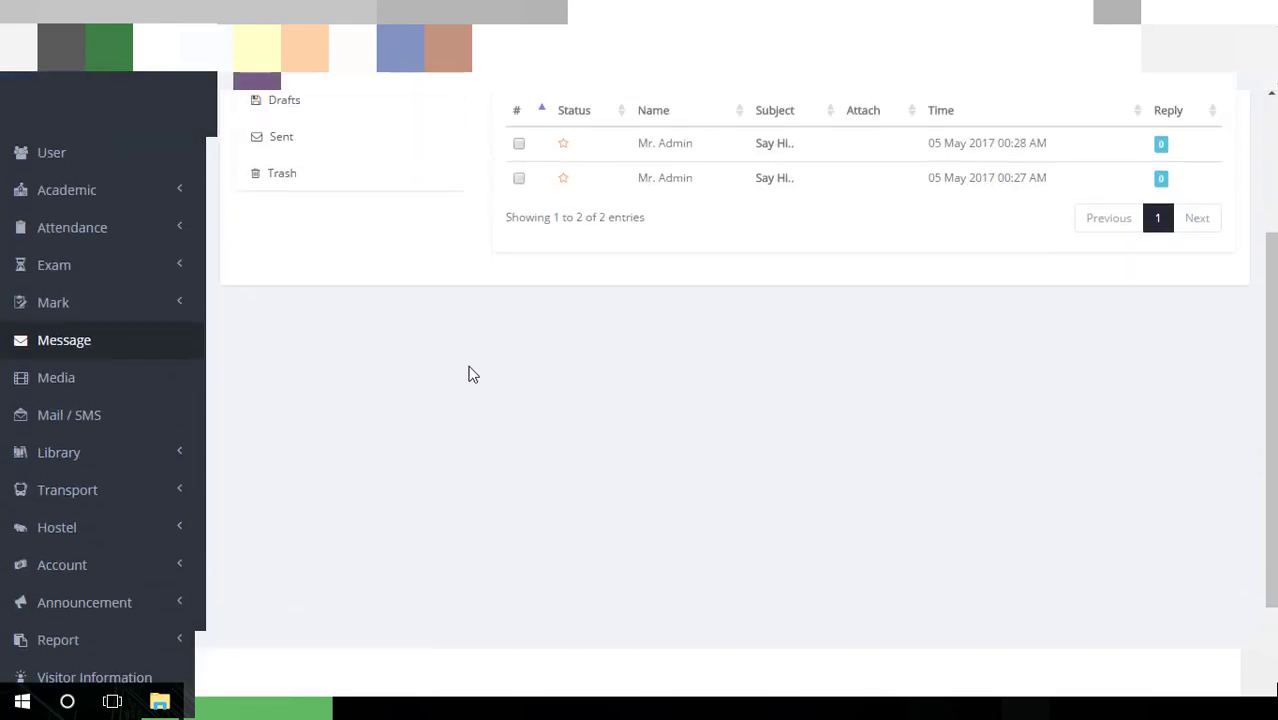
Create a new folder with a short typed name in the Media library
{"action": "left_click", "coordinate": [62, 388]}
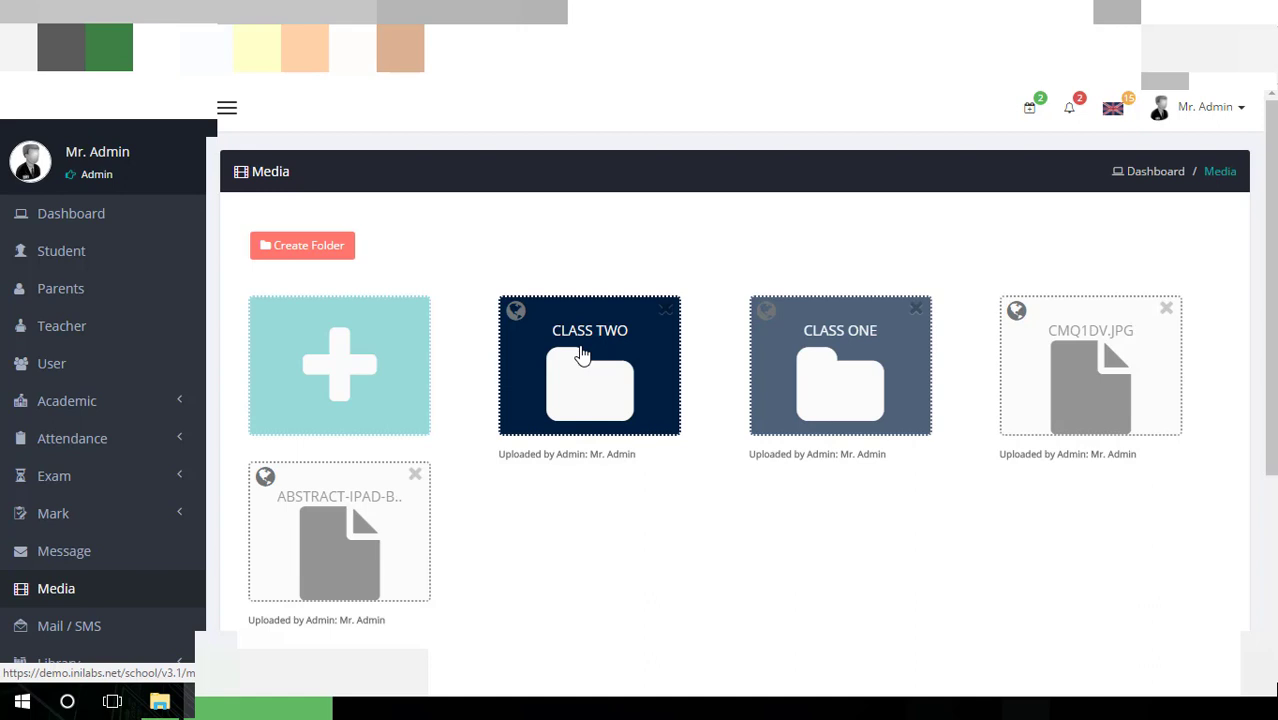
{"action": "left_click", "coordinate": [330, 244]}
{"action": "left_click", "coordinate": [588, 202]}
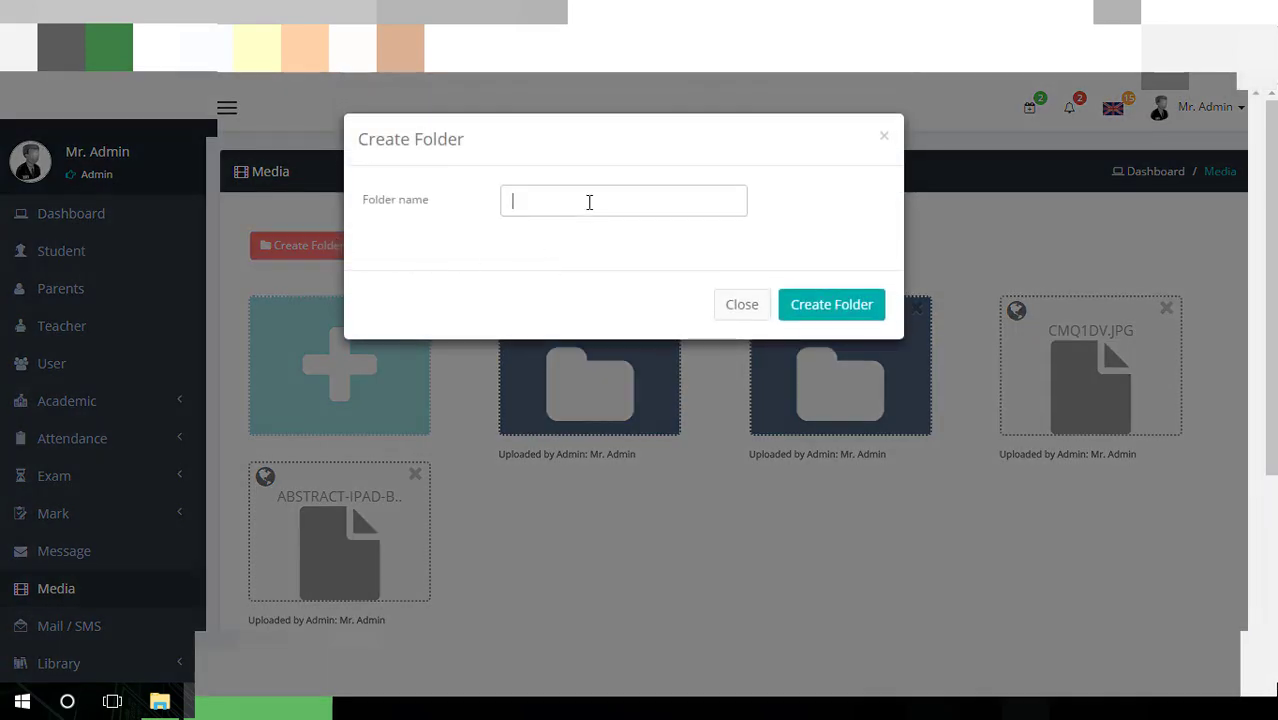
{"action": "type", "text": "Ali"}
{"action": "left_click", "coordinate": [836, 312]}
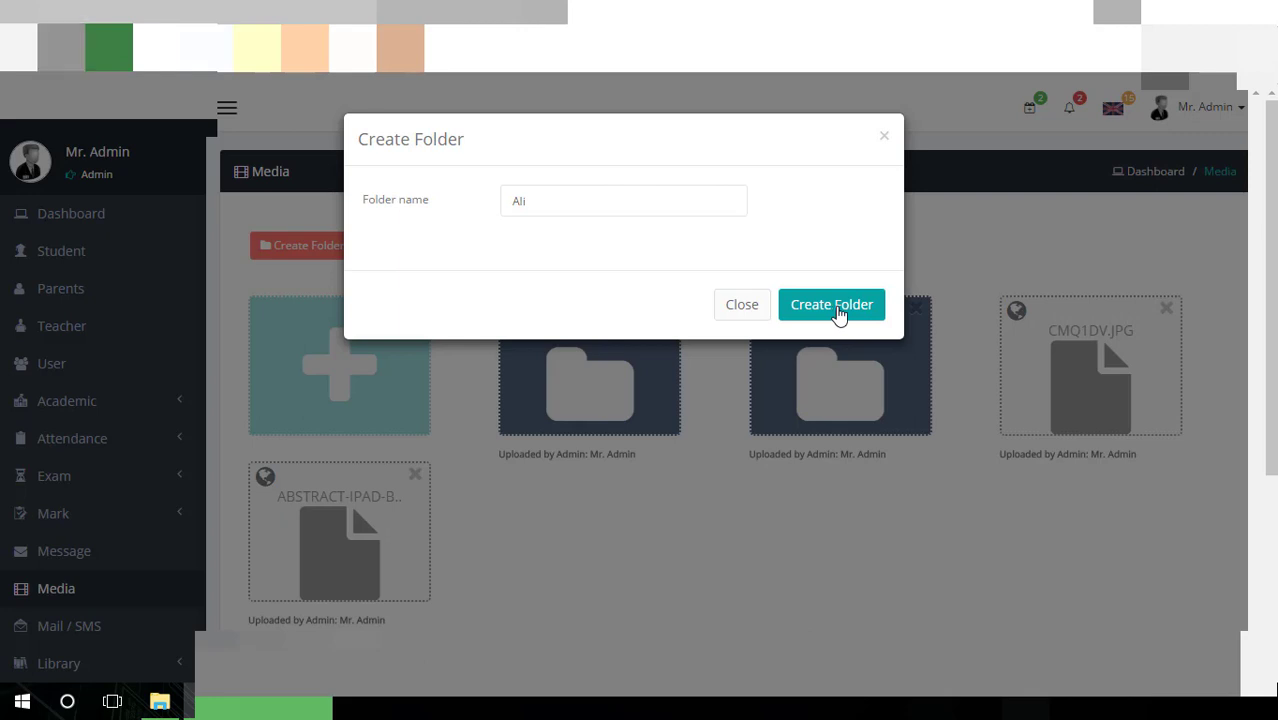
{"action": "left_click", "coordinate": [882, 300]}
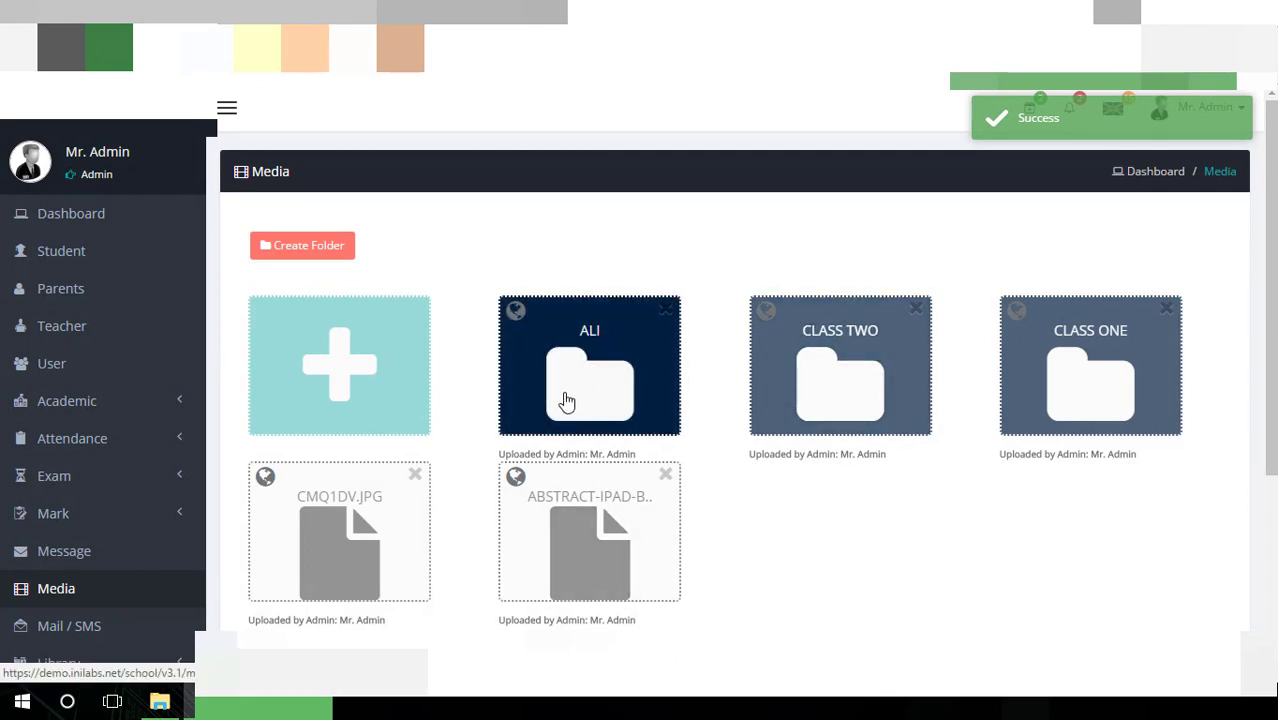
{"action": "scroll", "coordinate": [565, 400], "scroll_direction": "down", "scroll_amount": 3}
Start a new Mail/SMS message and browse the role, user and template lists
{"action": "left_click", "coordinate": [100, 440]}
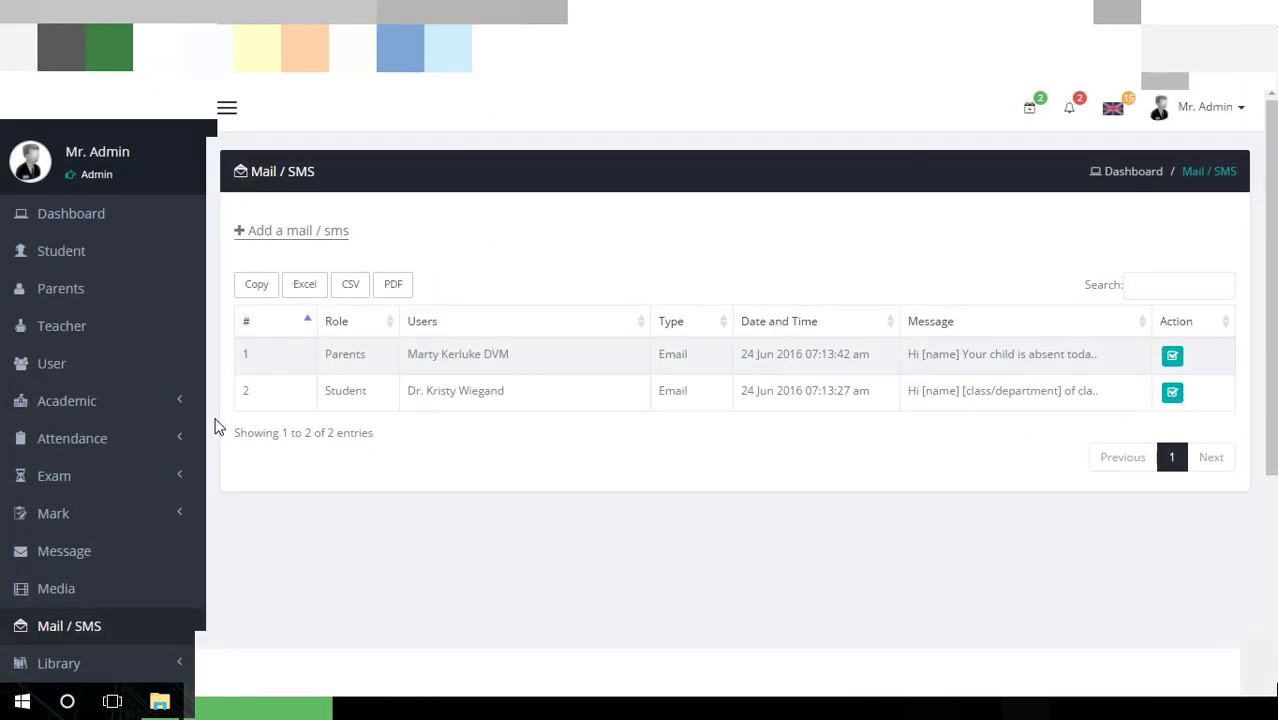
{"action": "left_click", "coordinate": [325, 247]}
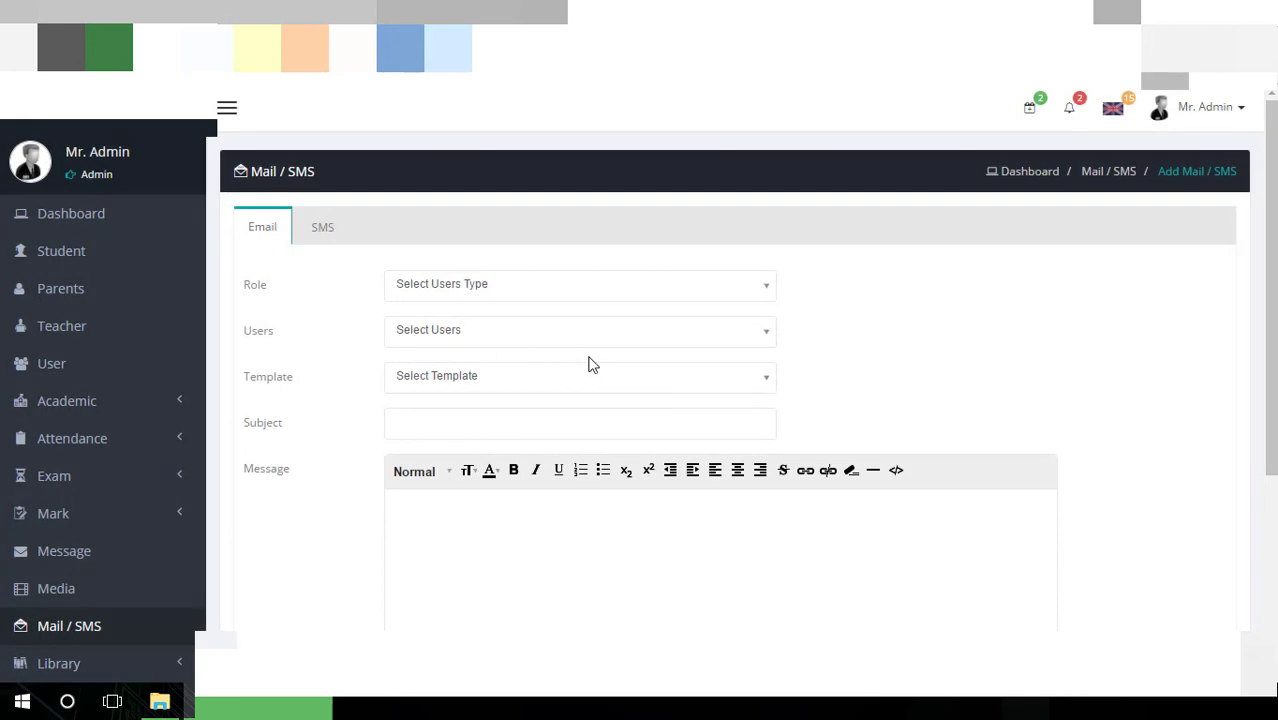
{"action": "scroll", "coordinate": [591, 358], "scroll_direction": "down", "scroll_amount": 3}
{"action": "scroll", "coordinate": [591, 357], "scroll_direction": "up", "scroll_amount": 3}
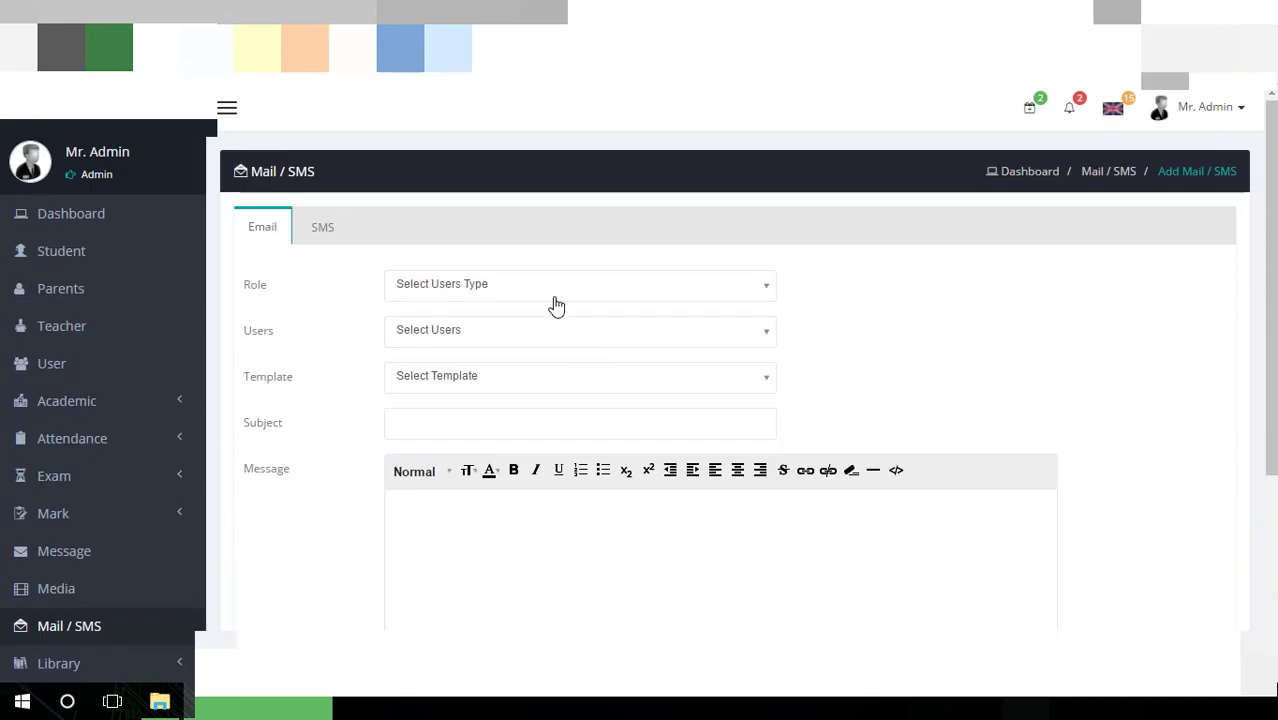
{"action": "left_click", "coordinate": [392, 280]}
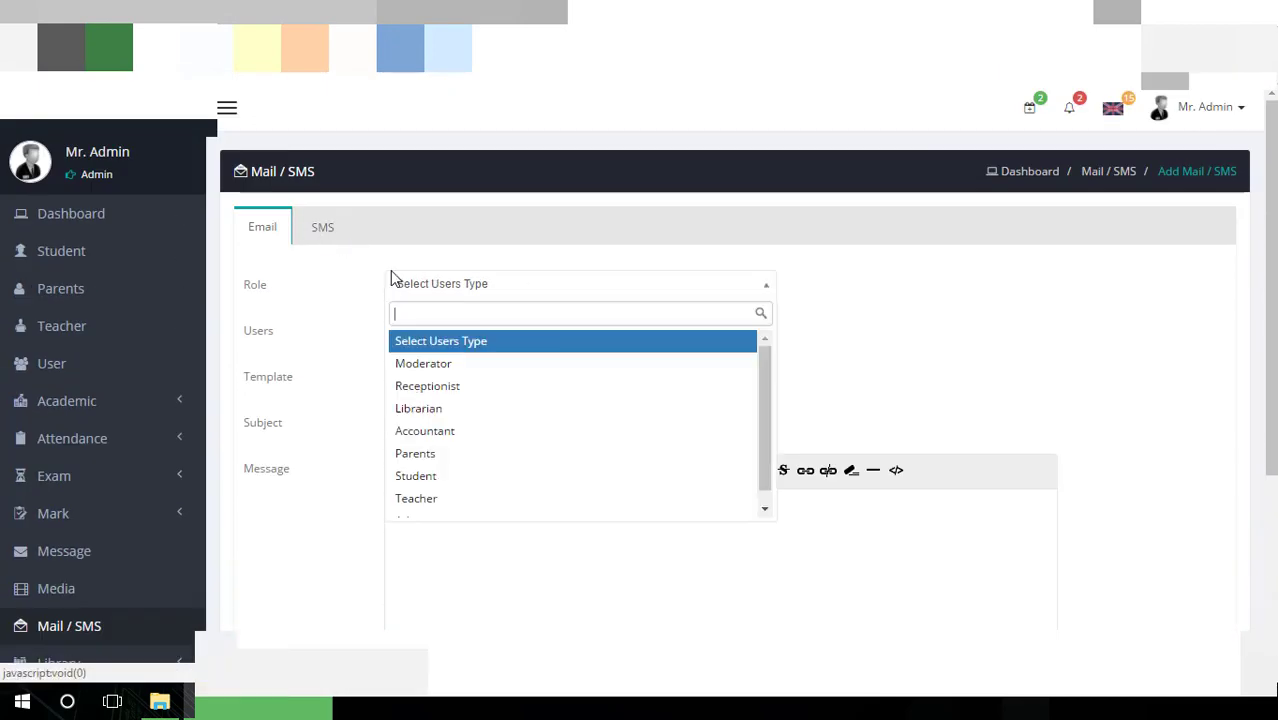
{"action": "left_click", "coordinate": [451, 364]}
{"action": "left_click", "coordinate": [464, 335]}
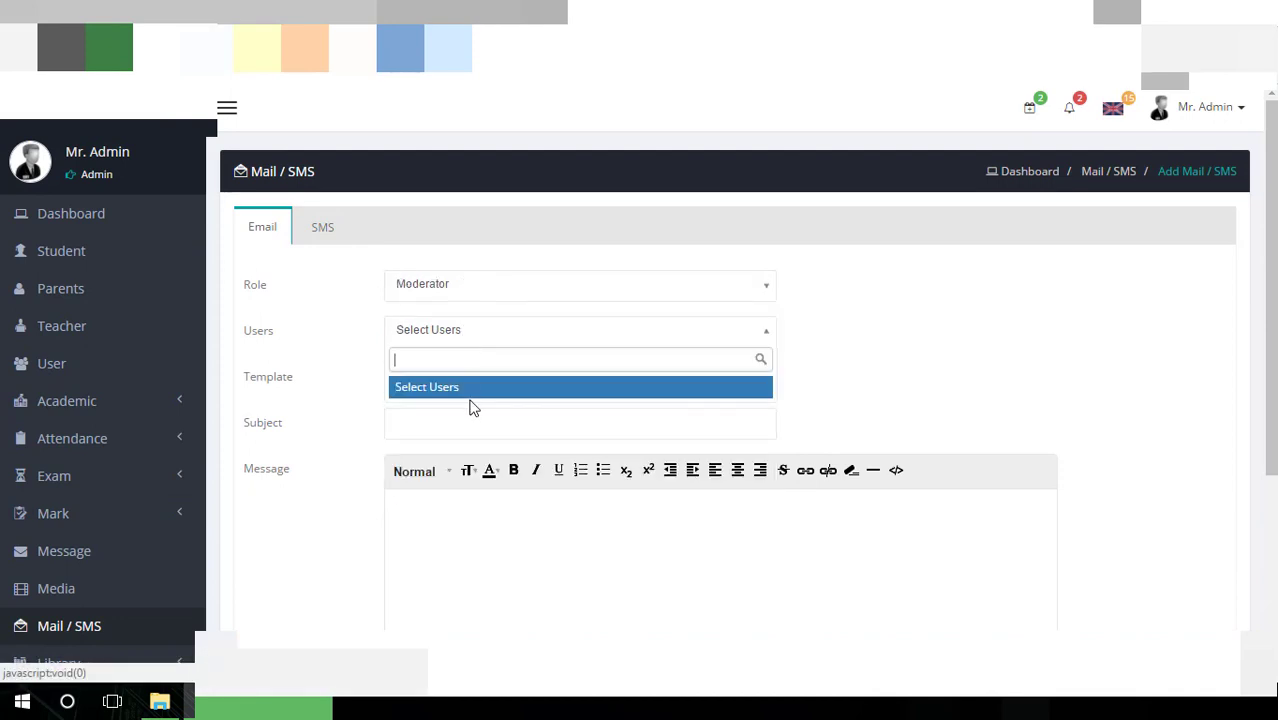
{"action": "left_click", "coordinate": [471, 389]}
{"action": "left_click", "coordinate": [477, 391]}
{"action": "left_click", "coordinate": [481, 433]}
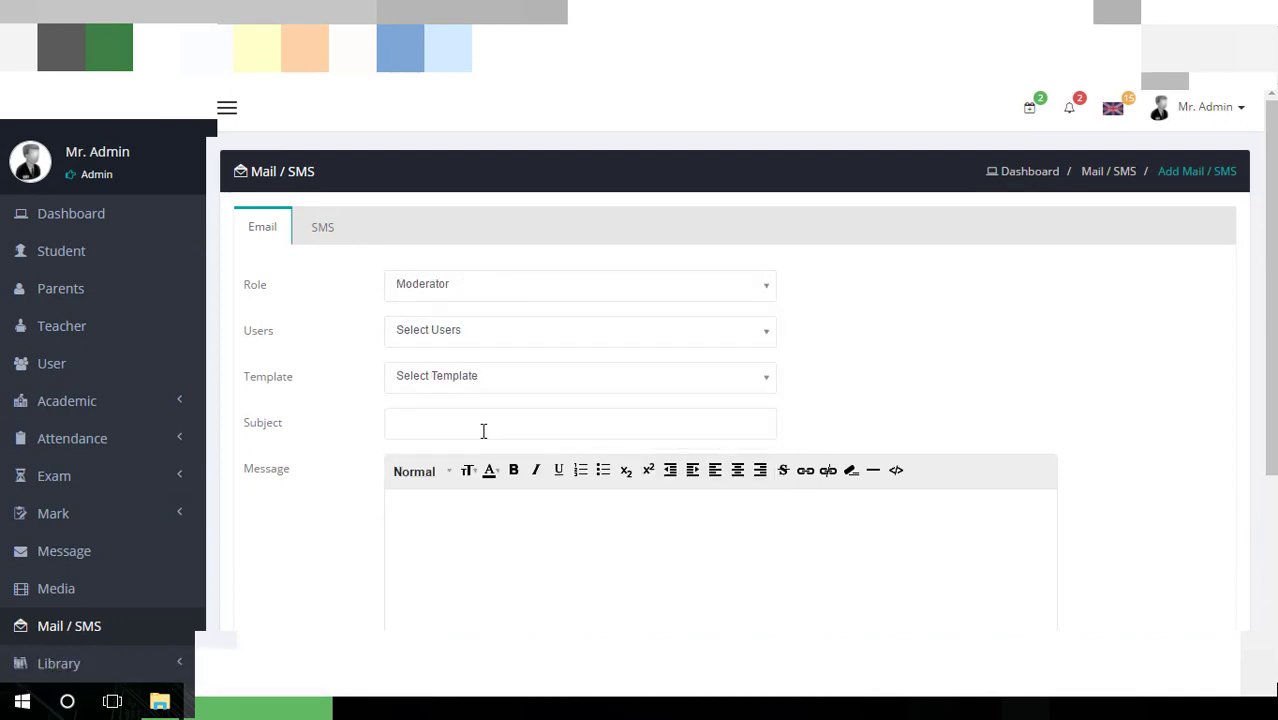
{"action": "left_click", "coordinate": [596, 375]}
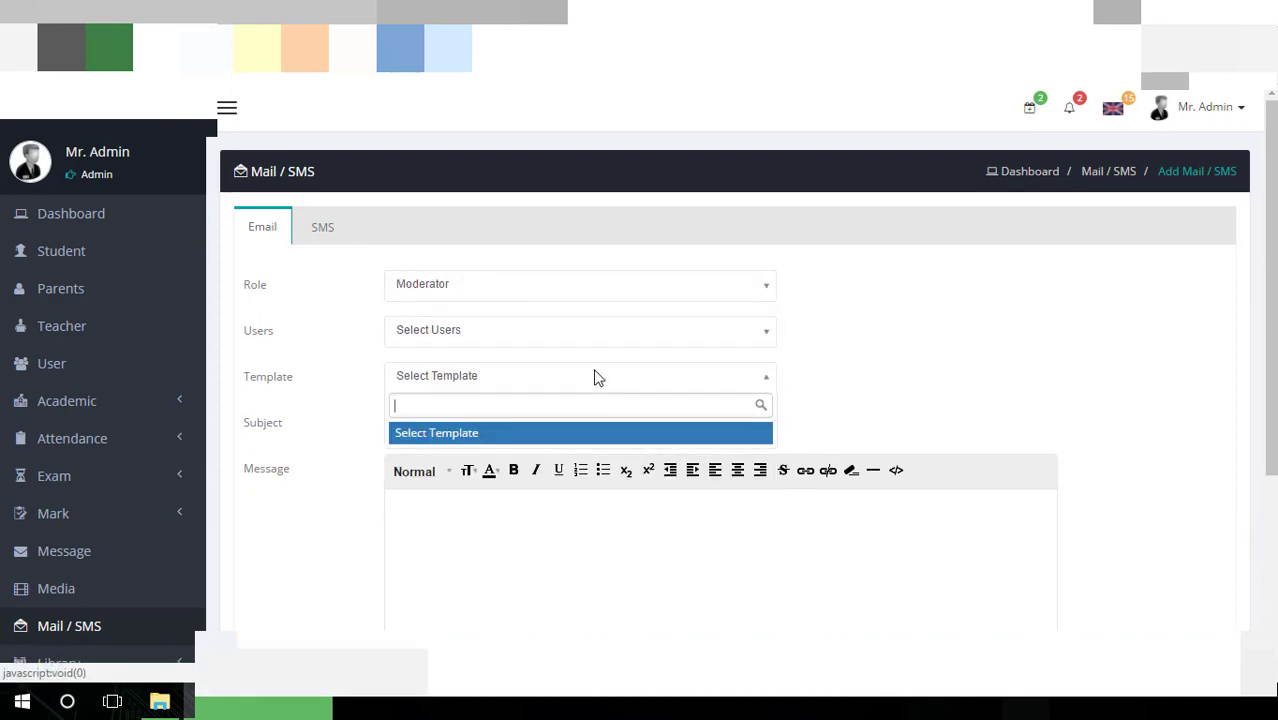
{"action": "left_click", "coordinate": [772, 340]}
{"action": "left_click", "coordinate": [708, 334]}
Set the email to role Student, school year 2016-2017 (Default), class One
{"action": "left_click", "coordinate": [744, 299]}
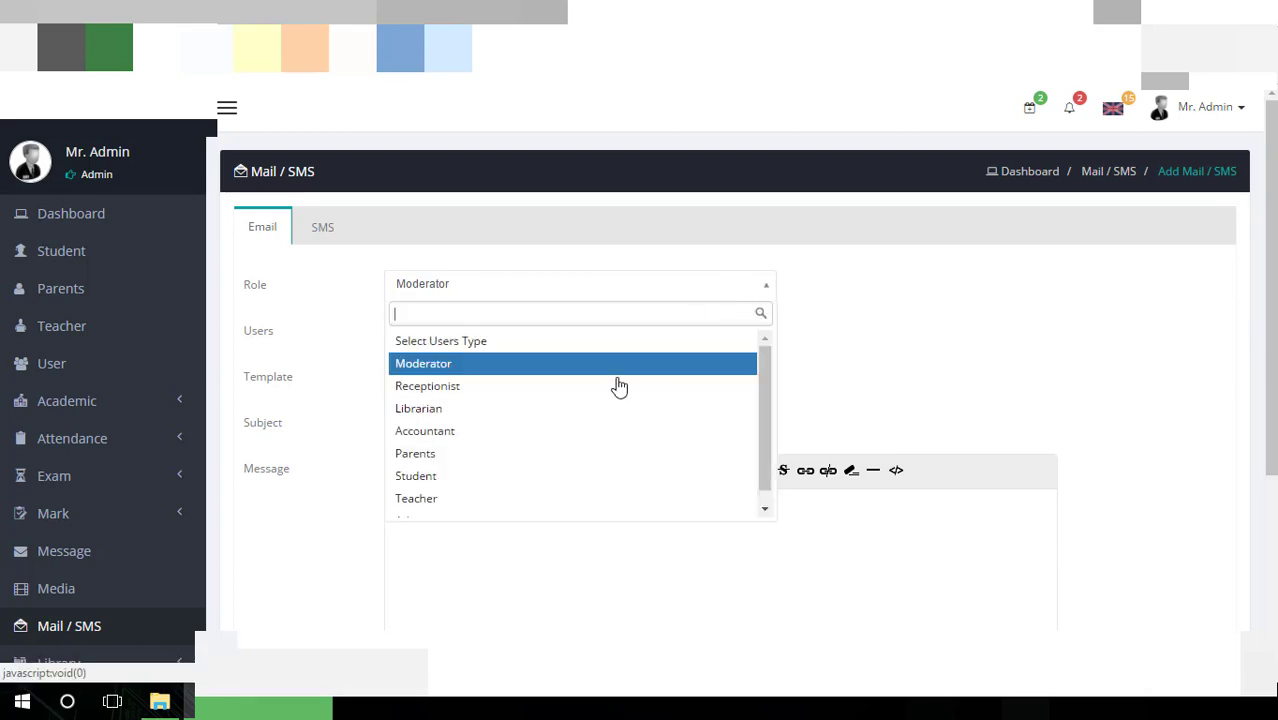
{"action": "left_click", "coordinate": [545, 478]}
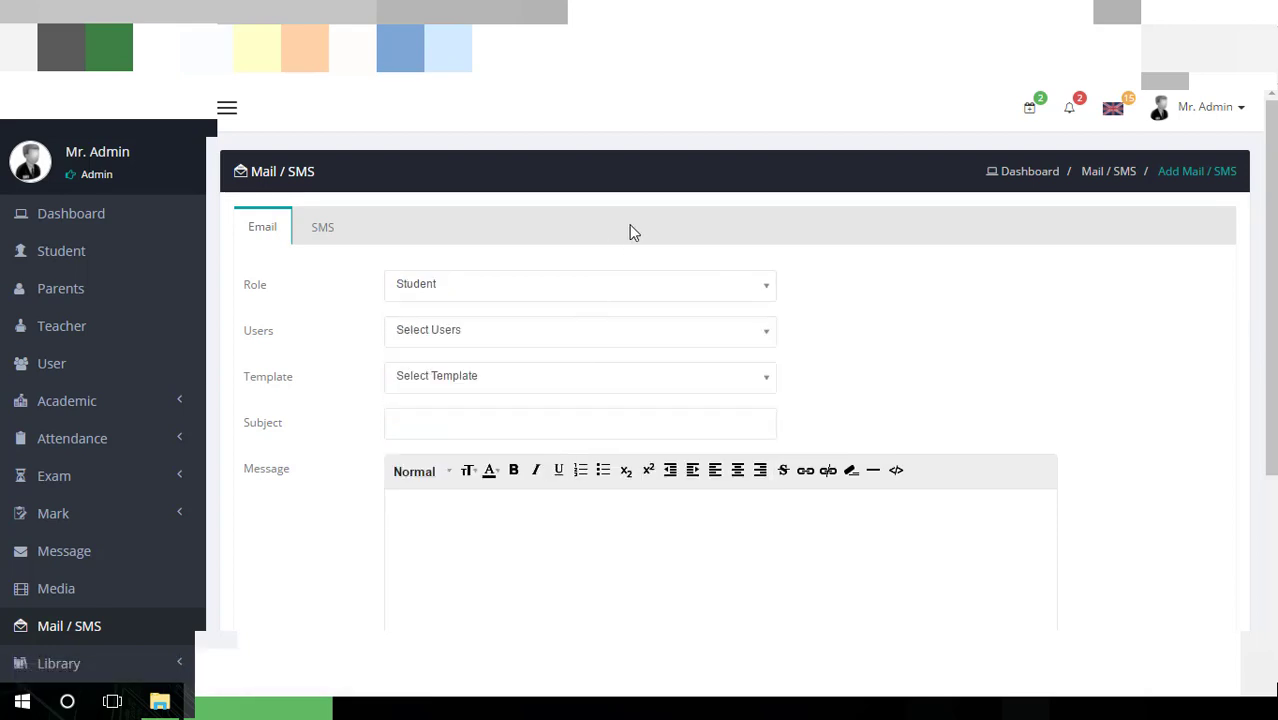
{"action": "left_click", "coordinate": [696, 330]}
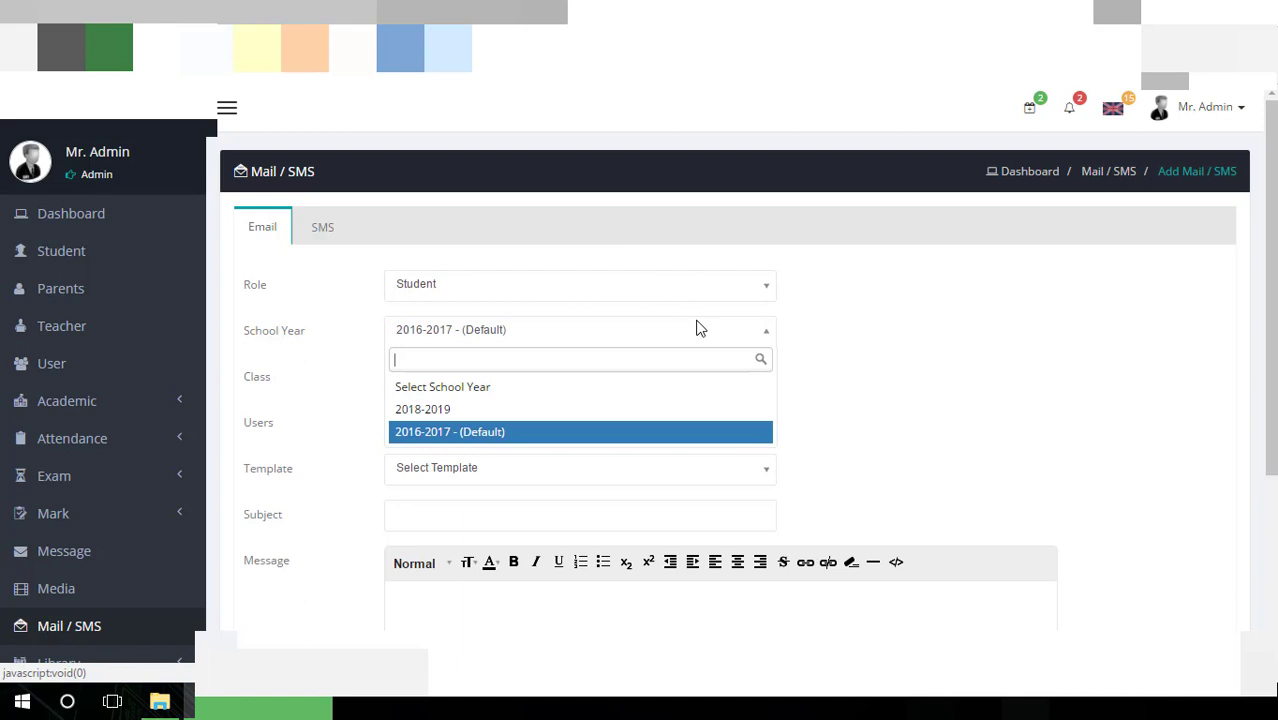
{"action": "left_click", "coordinate": [641, 431]}
{"action": "left_click", "coordinate": [627, 373]}
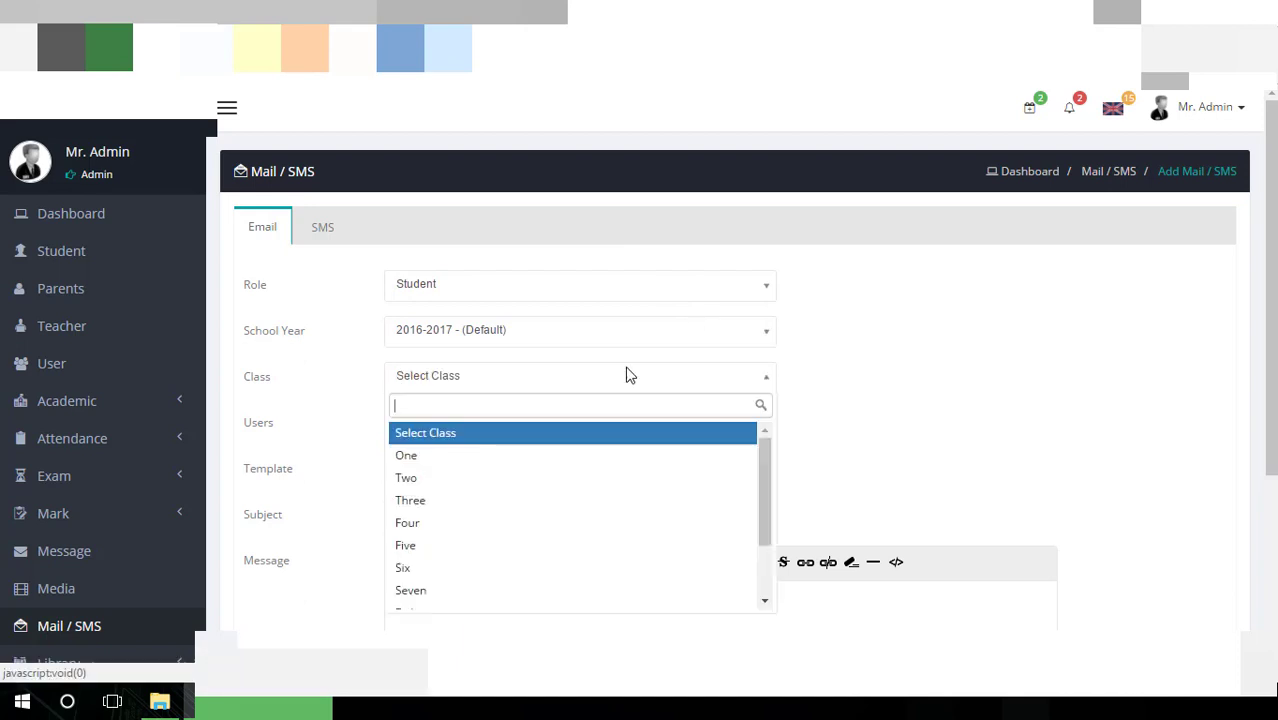
{"action": "left_click", "coordinate": [578, 456]}
{"action": "left_click", "coordinate": [579, 420]}
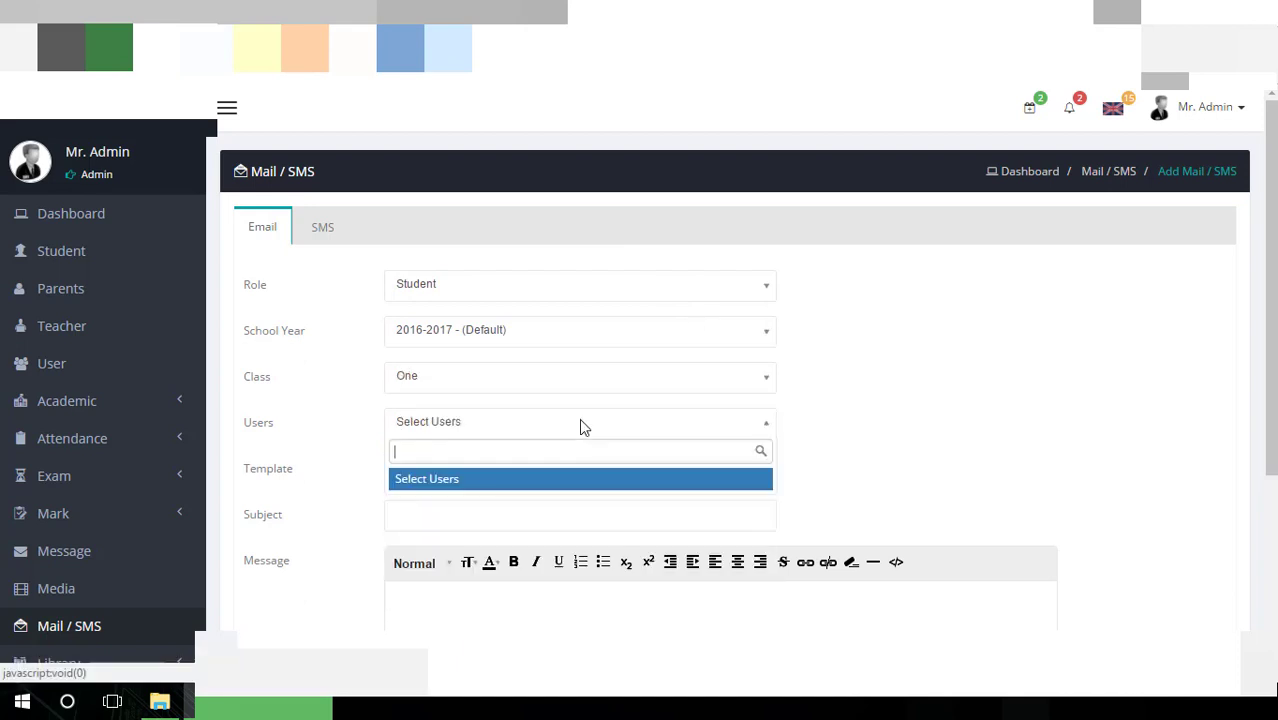
{"action": "left_click", "coordinate": [812, 426]}
{"action": "left_click", "coordinate": [760, 430]}
{"action": "left_click", "coordinate": [757, 434]}
Choose the Absent template for the email
{"action": "left_click", "coordinate": [631, 469]}
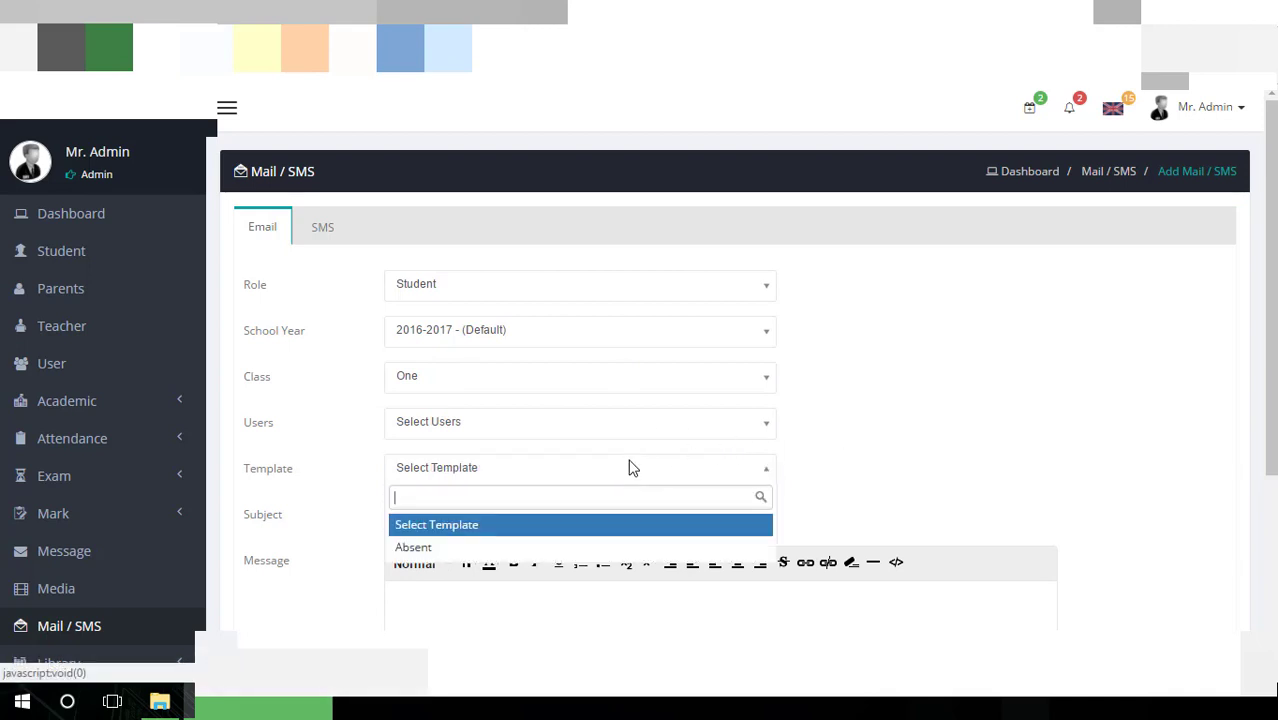
{"action": "scroll", "coordinate": [605, 470], "scroll_direction": "down", "scroll_amount": 2}
{"action": "left_click", "coordinate": [446, 455]}
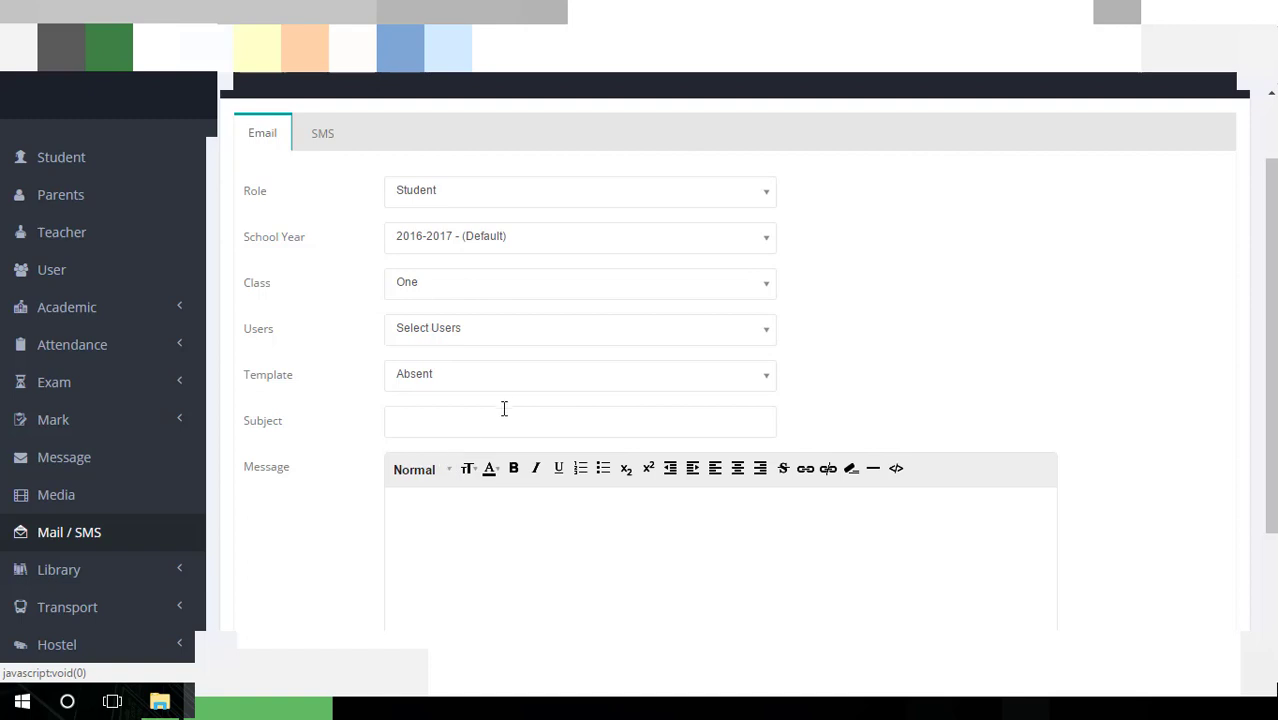
{"action": "left_click", "coordinate": [588, 421]}
{"action": "scroll", "coordinate": [588, 421], "scroll_direction": "down", "scroll_amount": 4}
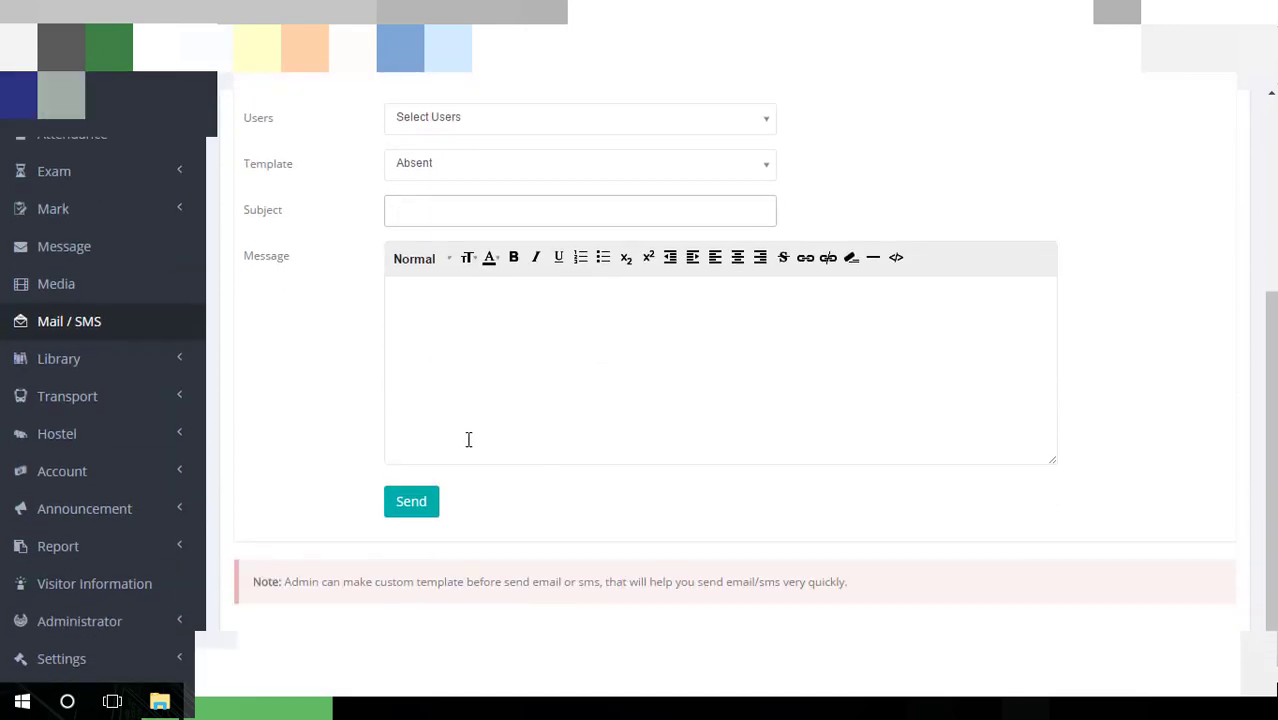
Show the Library Member list for class One
{"action": "left_click", "coordinate": [143, 358]}
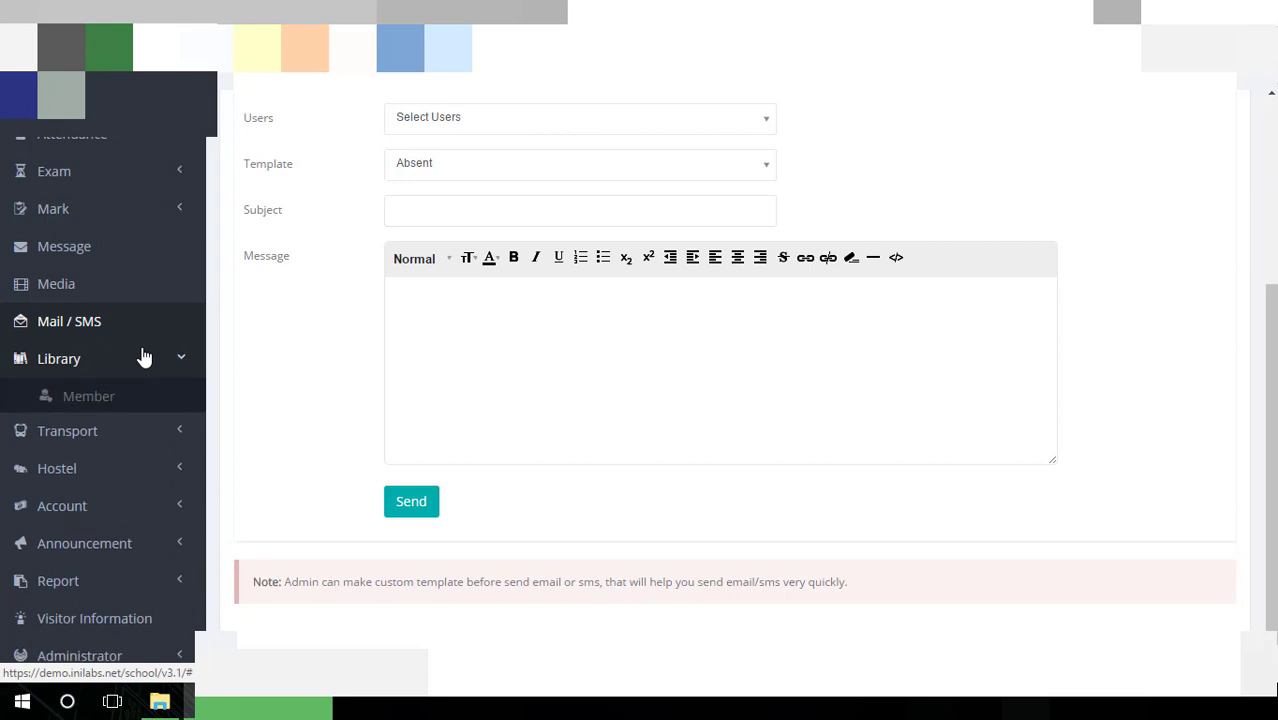
{"action": "left_click", "coordinate": [108, 399]}
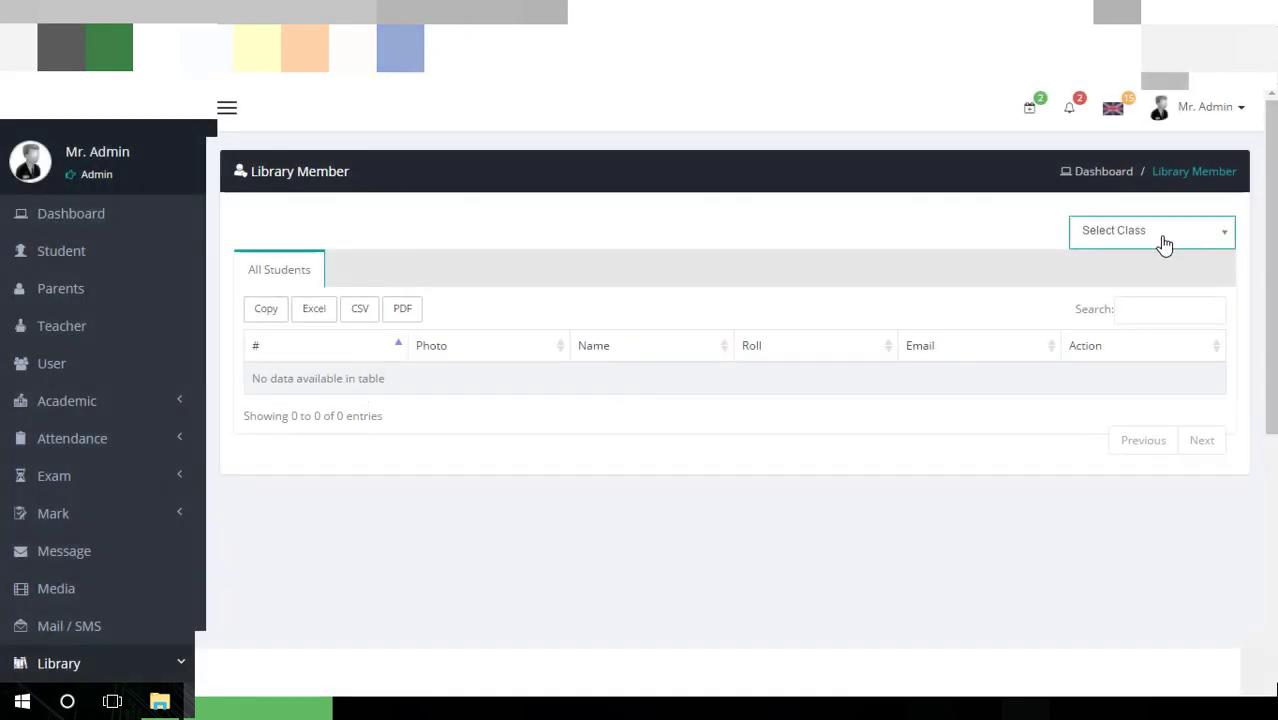
{"action": "left_click", "coordinate": [1160, 240]}
{"action": "left_click", "coordinate": [1120, 322]}
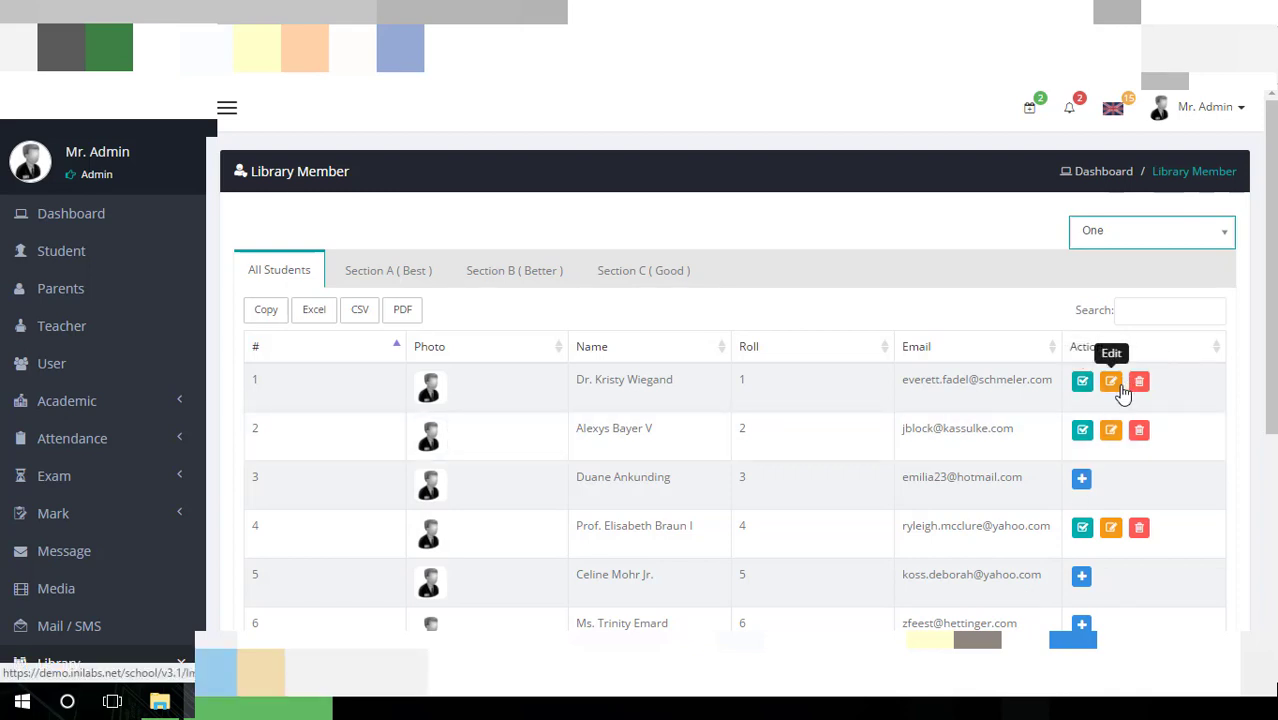
Browse Sections A, B and C, then return to all 15 class One students
{"action": "left_click", "coordinate": [358, 272]}
{"action": "left_click", "coordinate": [515, 271]}
{"action": "left_click", "coordinate": [620, 271]}
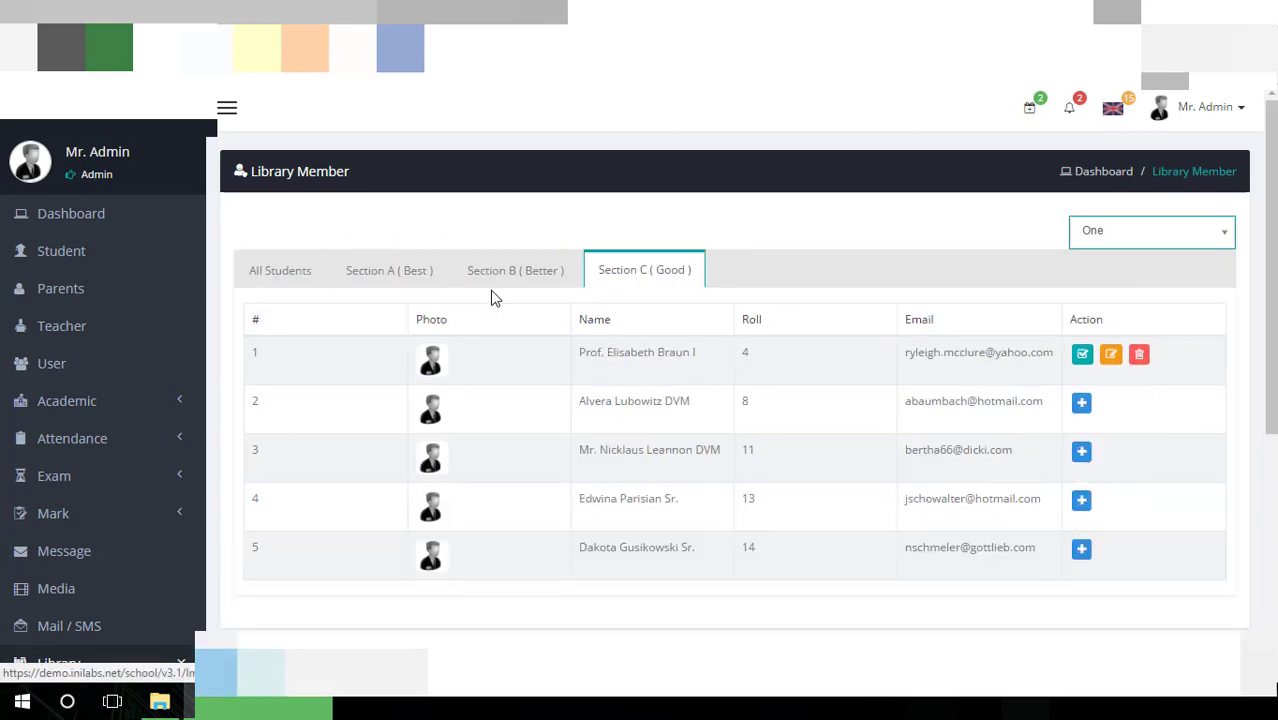
{"action": "left_click", "coordinate": [320, 281]}
{"action": "scroll", "coordinate": [422, 345], "scroll_direction": "down", "scroll_amount": 3}
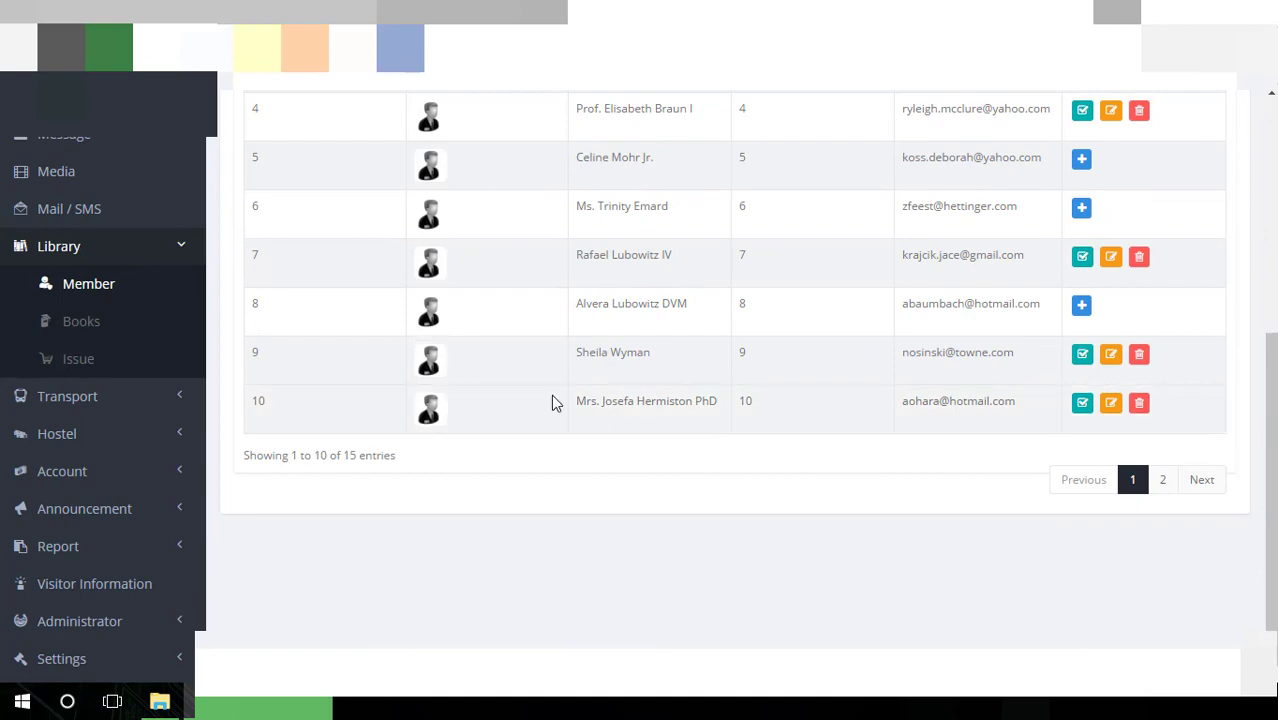
{"action": "scroll", "coordinate": [551, 401], "scroll_direction": "up", "scroll_amount": 3}
{"action": "scroll", "coordinate": [551, 401], "scroll_direction": "down", "scroll_amount": 2}
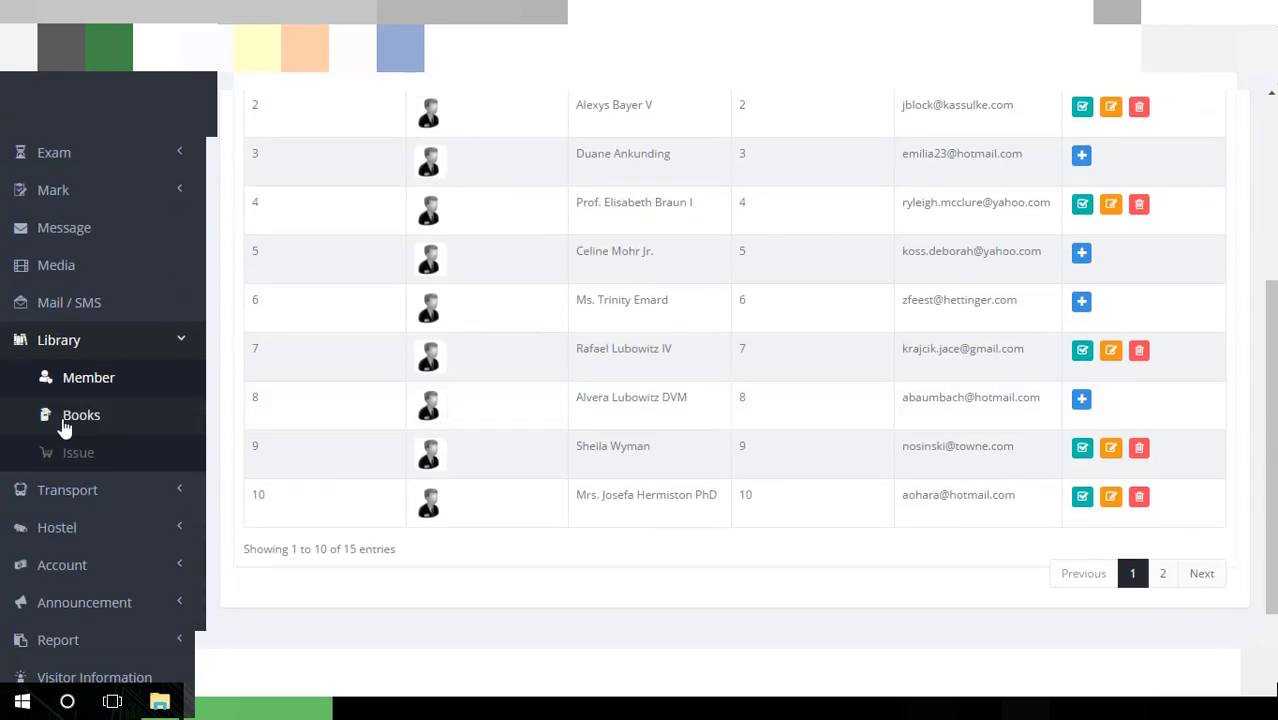
Open Add Book under Library Books and step through Name, Author, Subject Code, Price, Quantity, Rack No
{"action": "left_click", "coordinate": [63, 418]}
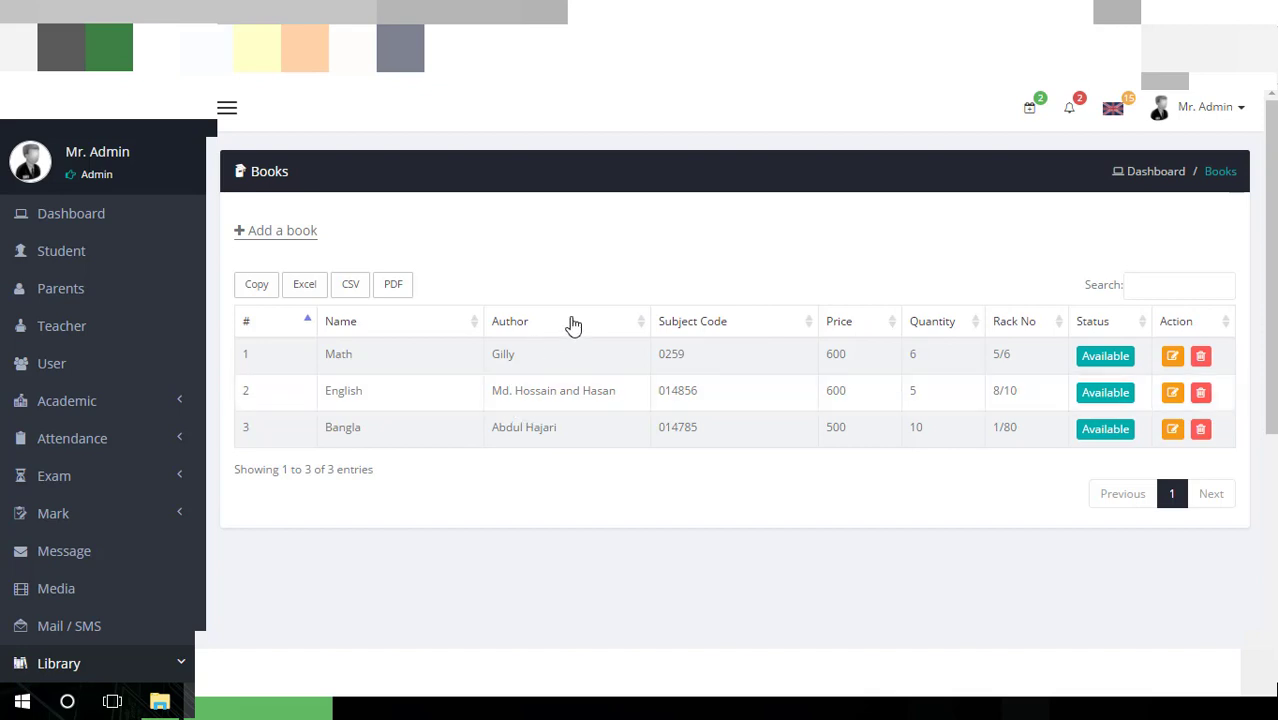
{"action": "left_click", "coordinate": [307, 241]}
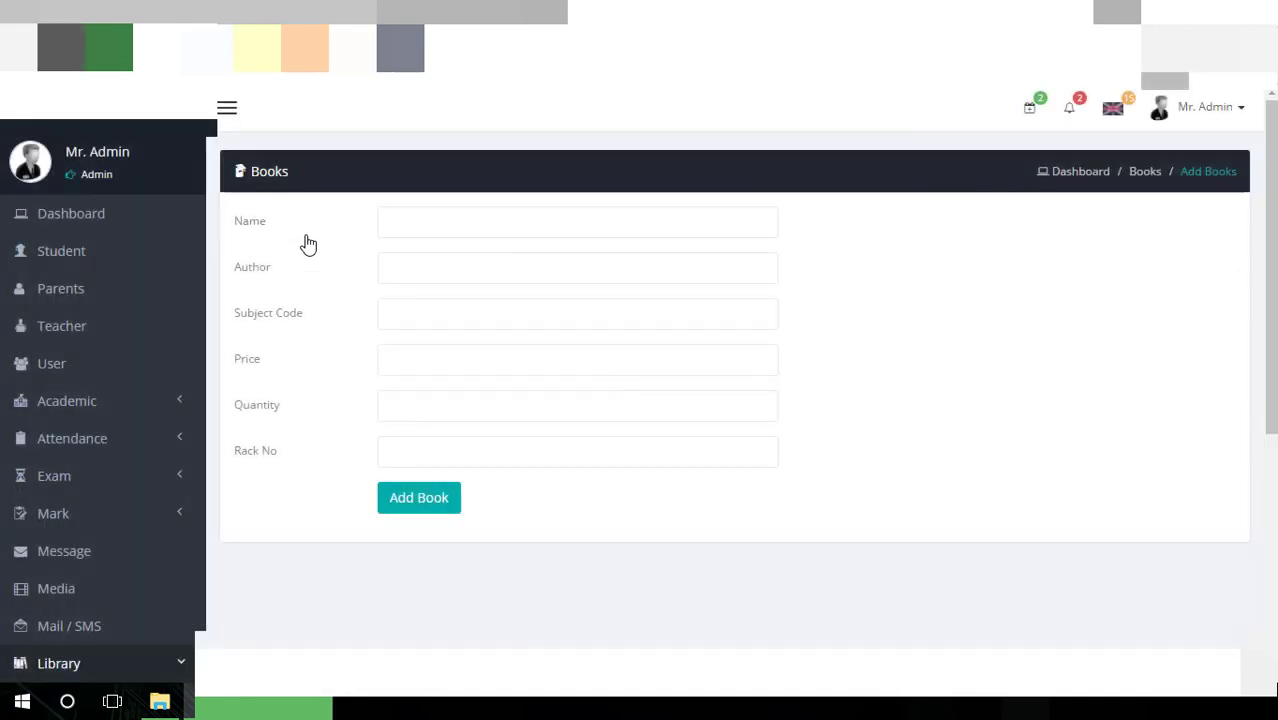
{"action": "left_click", "coordinate": [413, 228]}
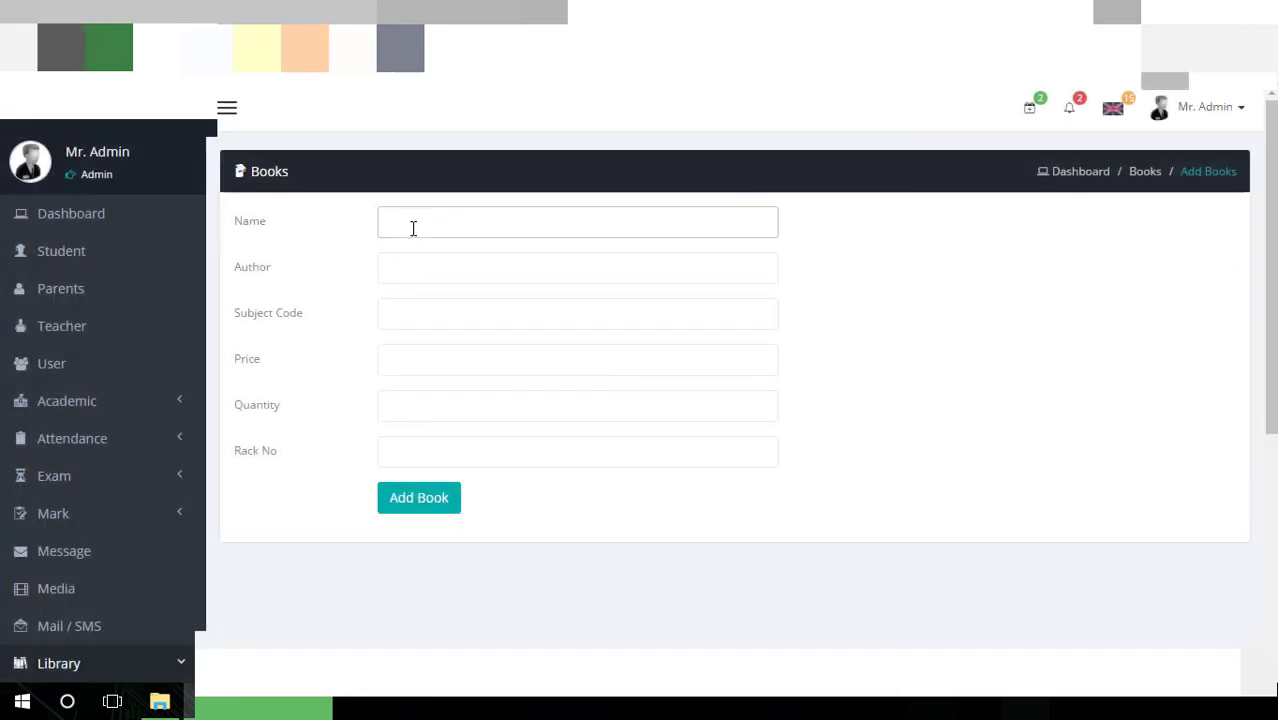
{"action": "left_click", "coordinate": [414, 257]}
{"action": "left_click", "coordinate": [434, 306]}
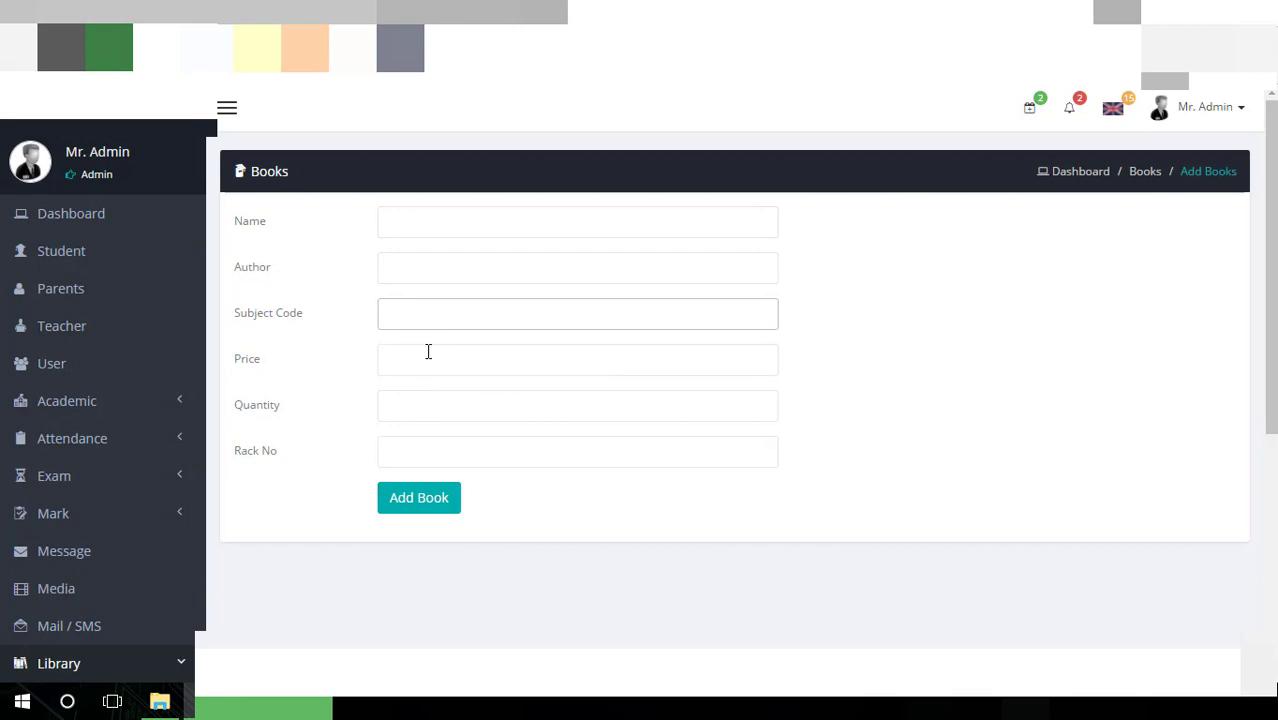
{"action": "left_click", "coordinate": [428, 351]}
{"action": "left_click", "coordinate": [425, 397]}
{"action": "left_click", "coordinate": [454, 438]}
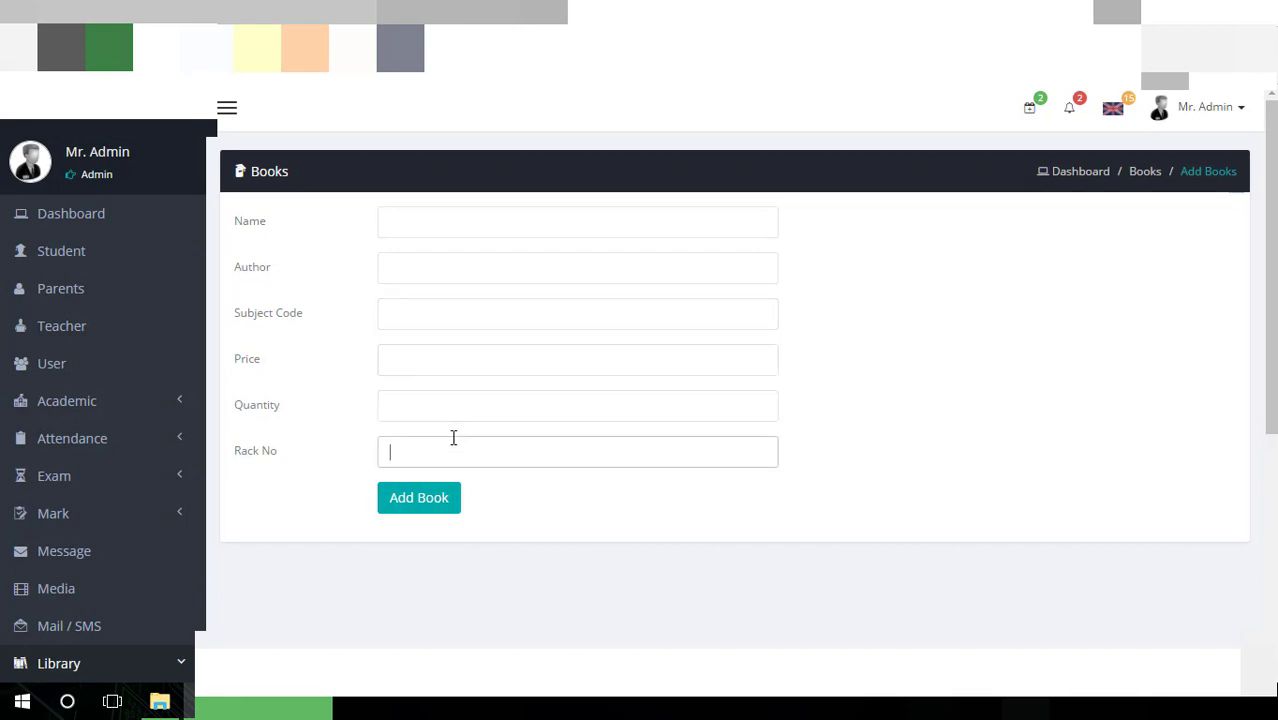
{"action": "scroll", "coordinate": [453, 438], "scroll_direction": "down", "scroll_amount": 5}
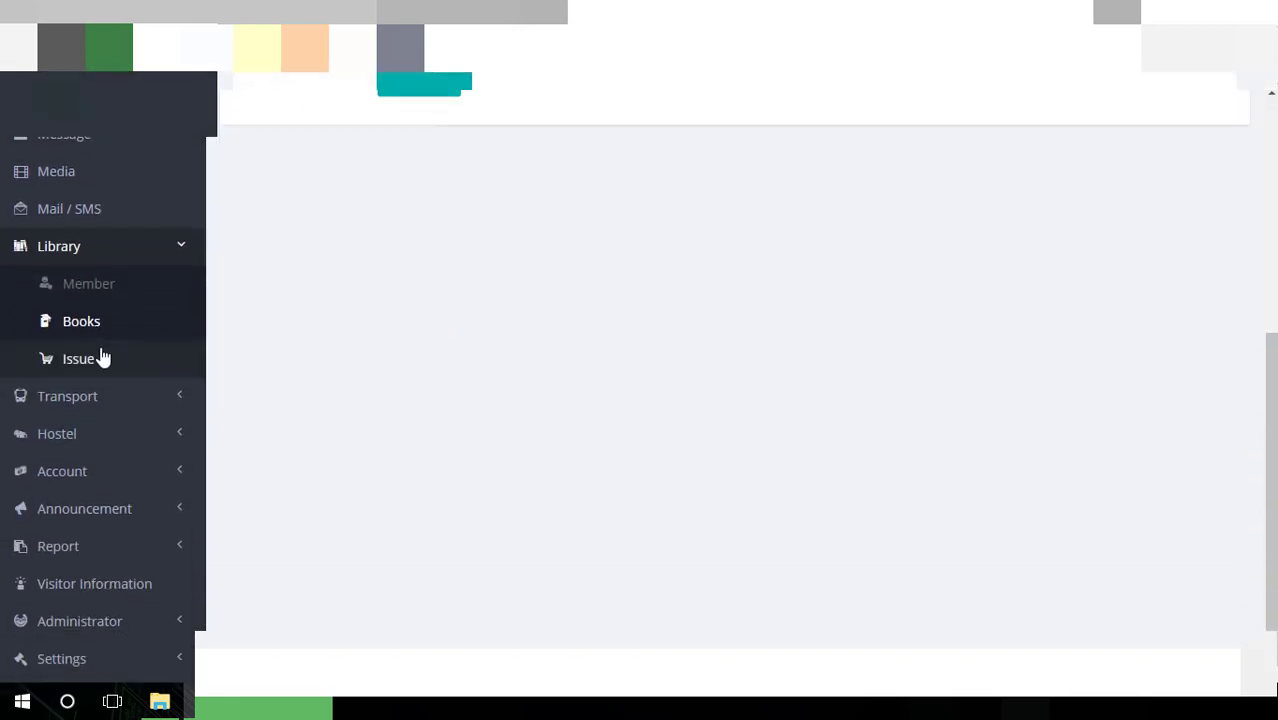
On the Library Issue page, search by a Library ID
{"action": "left_click", "coordinate": [103, 358]}
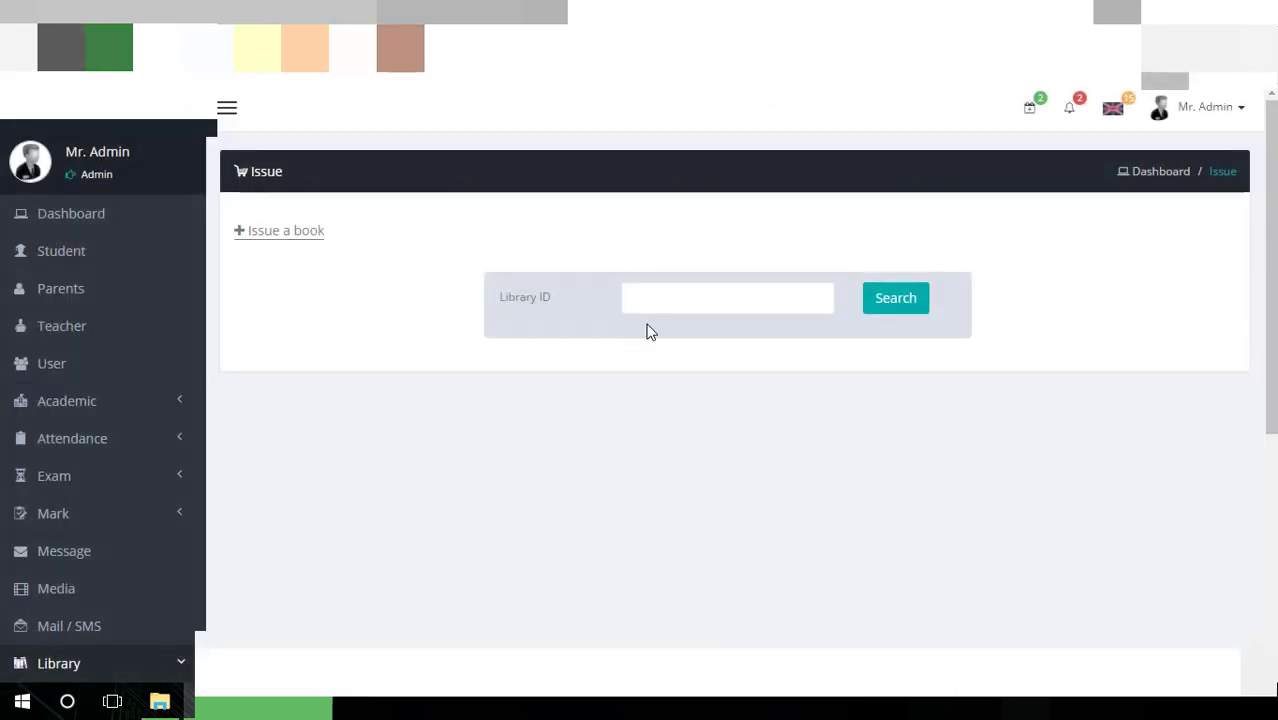
{"action": "left_click", "coordinate": [659, 309]}
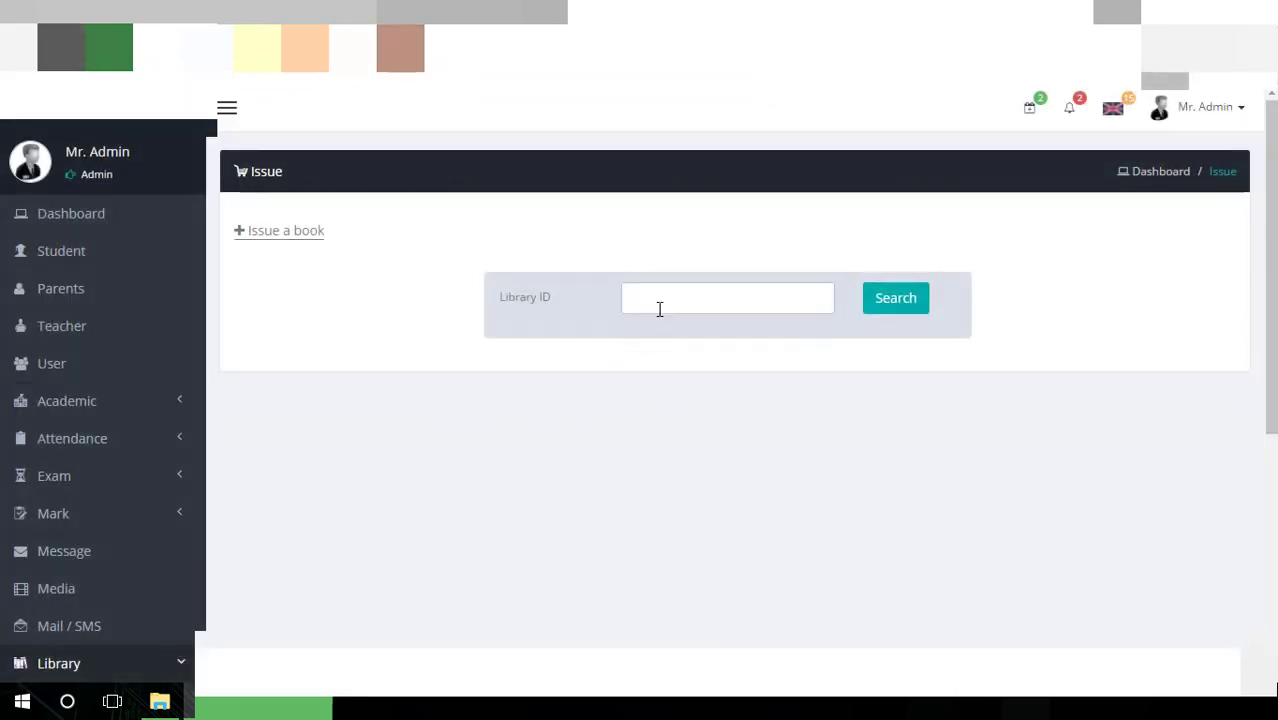
{"action": "type", "text": "1"}
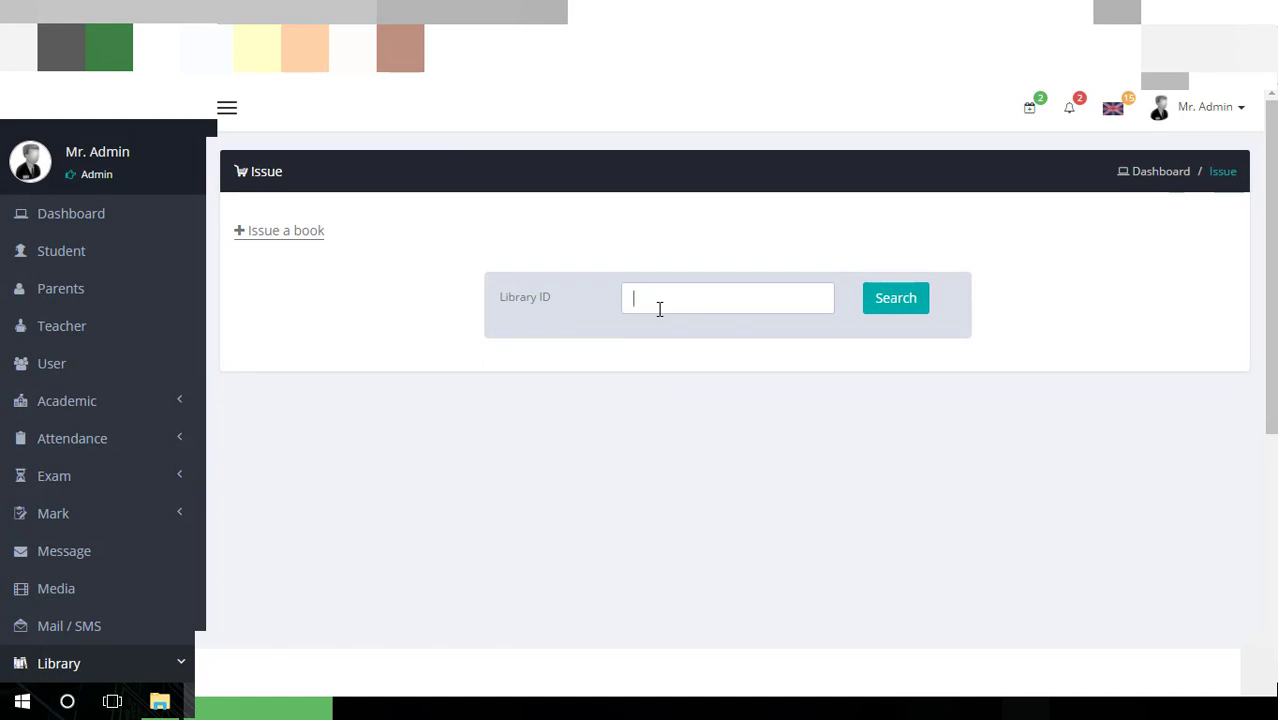
Start a book issue with Math (author Gilly, code 0259), visiting Serial No, Due Date and Note
{"action": "left_click", "coordinate": [298, 236]}
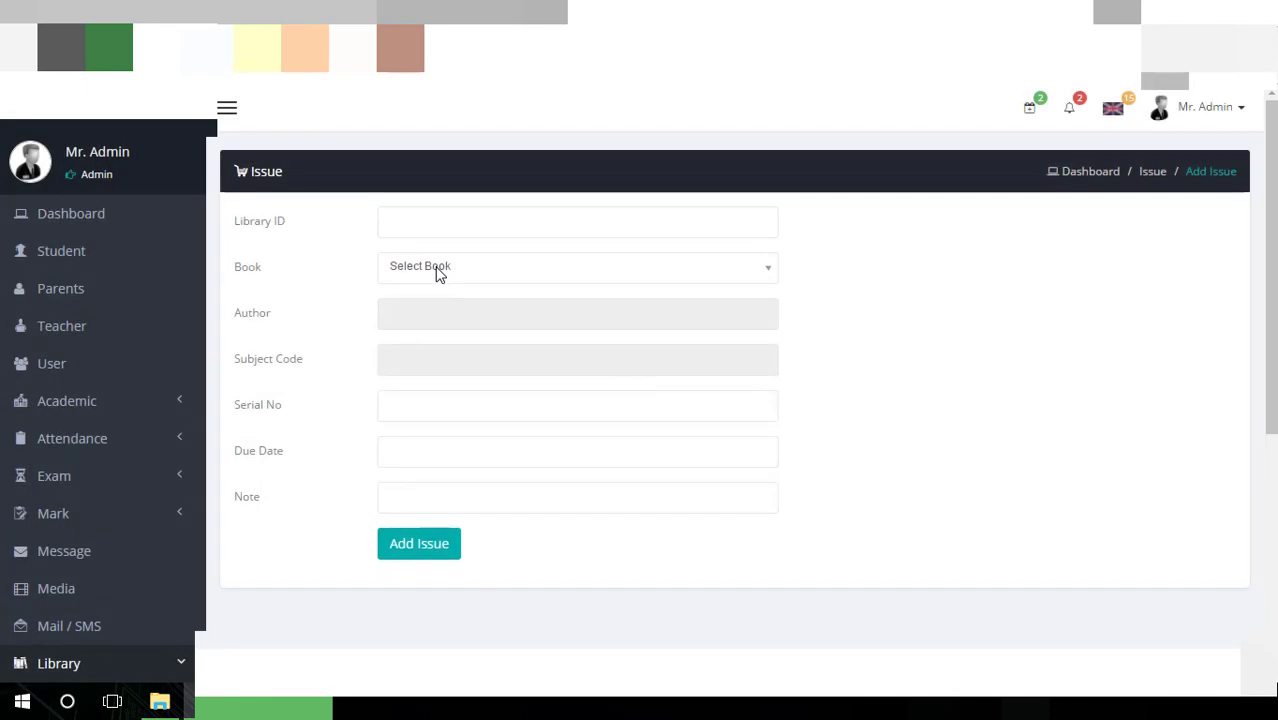
{"action": "left_click", "coordinate": [454, 232]}
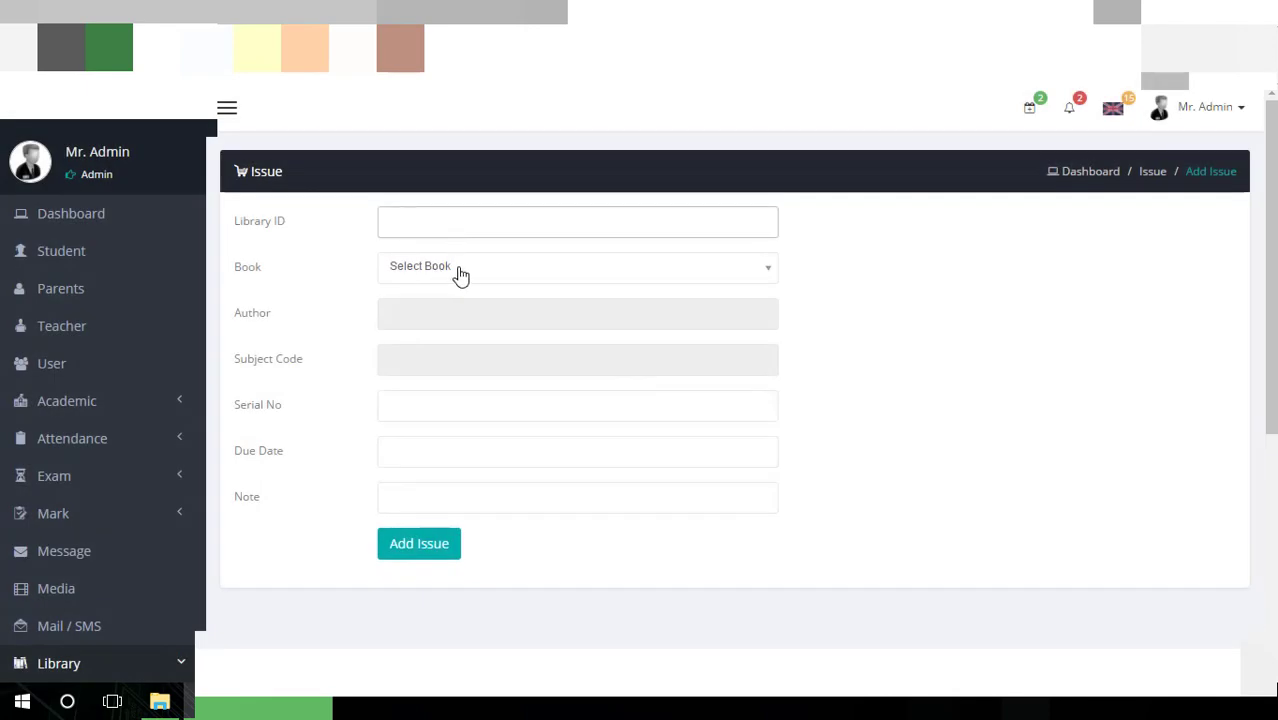
{"action": "left_click", "coordinate": [459, 272]}
{"action": "left_click", "coordinate": [452, 346]}
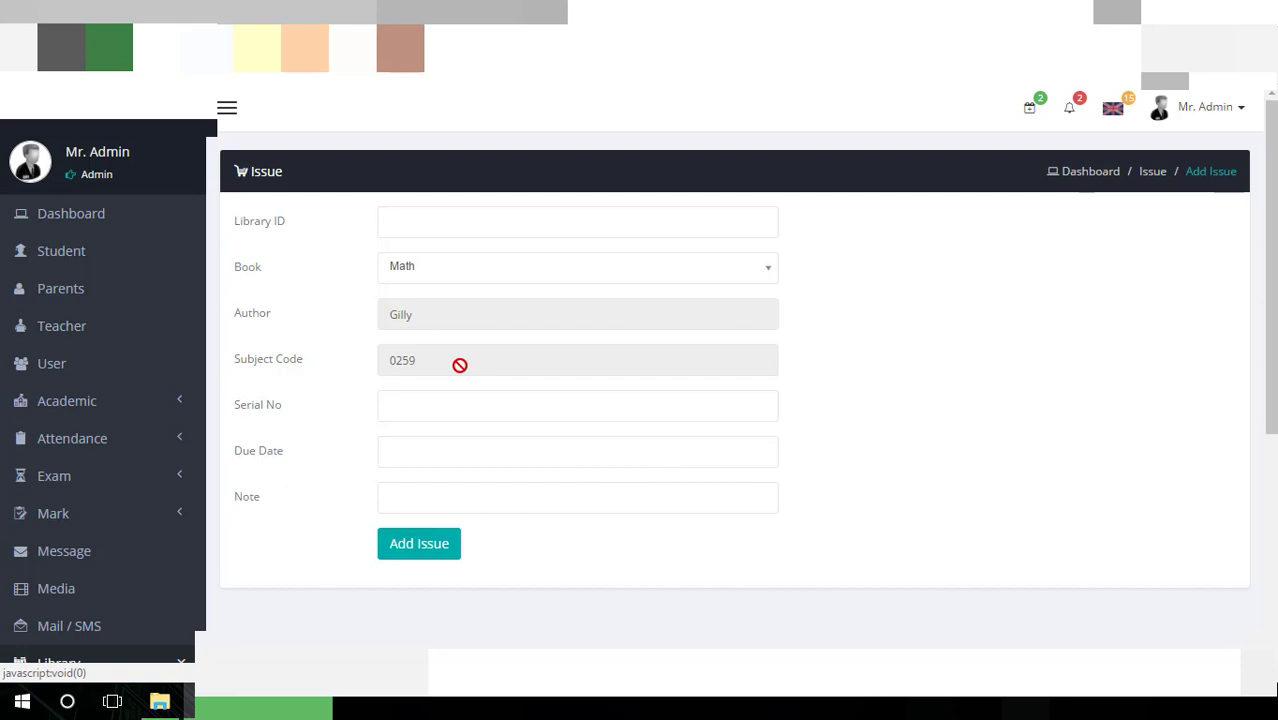
{"action": "left_click", "coordinate": [462, 398]}
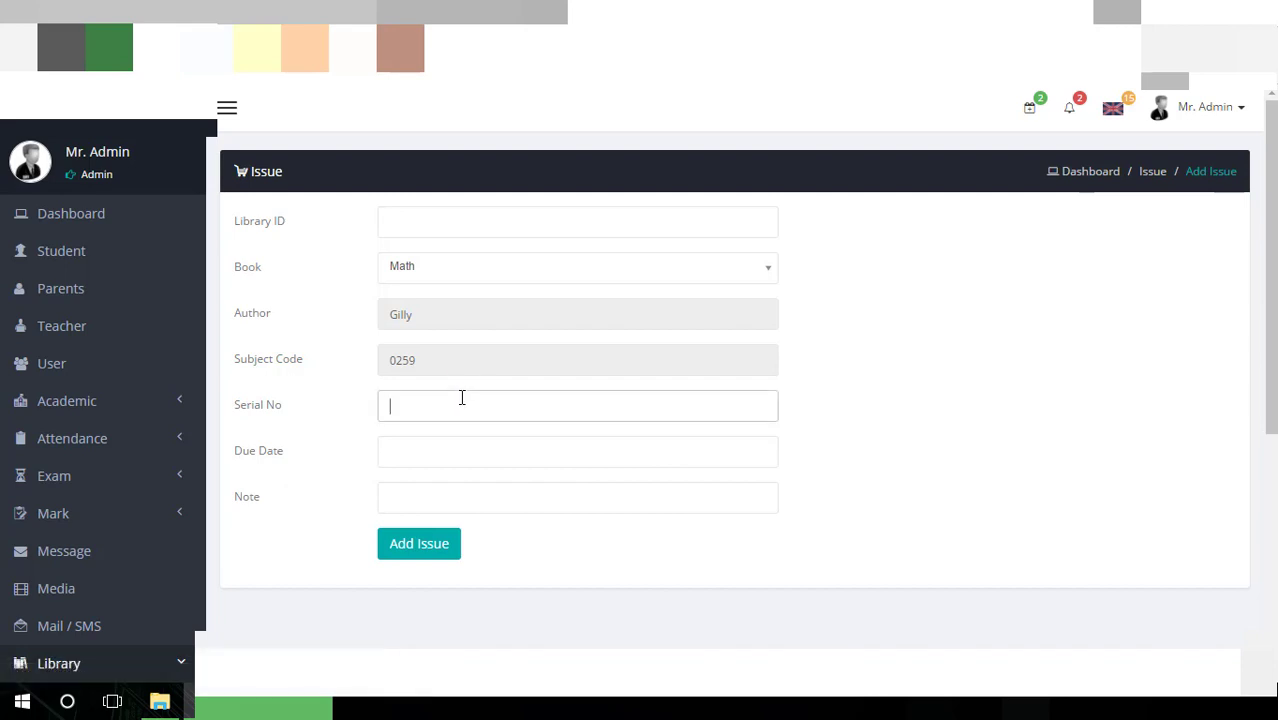
{"action": "left_click", "coordinate": [453, 446]}
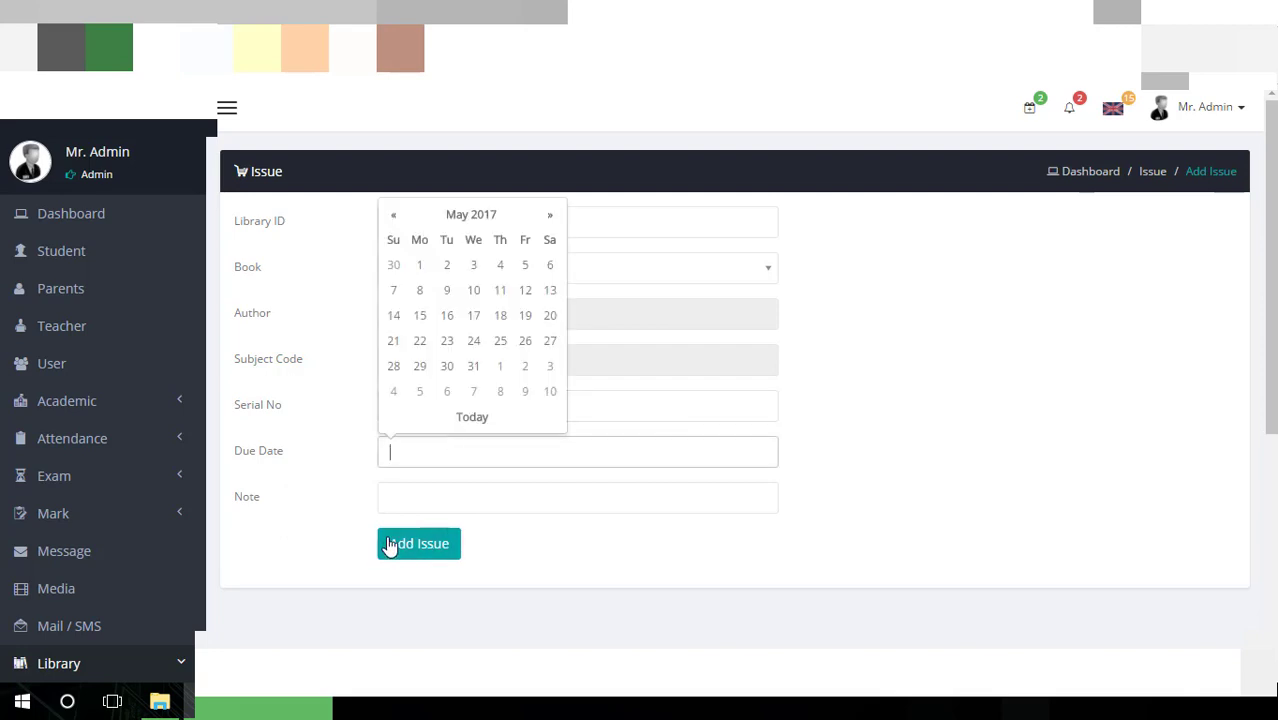
{"action": "left_click", "coordinate": [440, 494]}
{"action": "scroll", "coordinate": [428, 488], "scroll_direction": "down", "scroll_amount": 2}
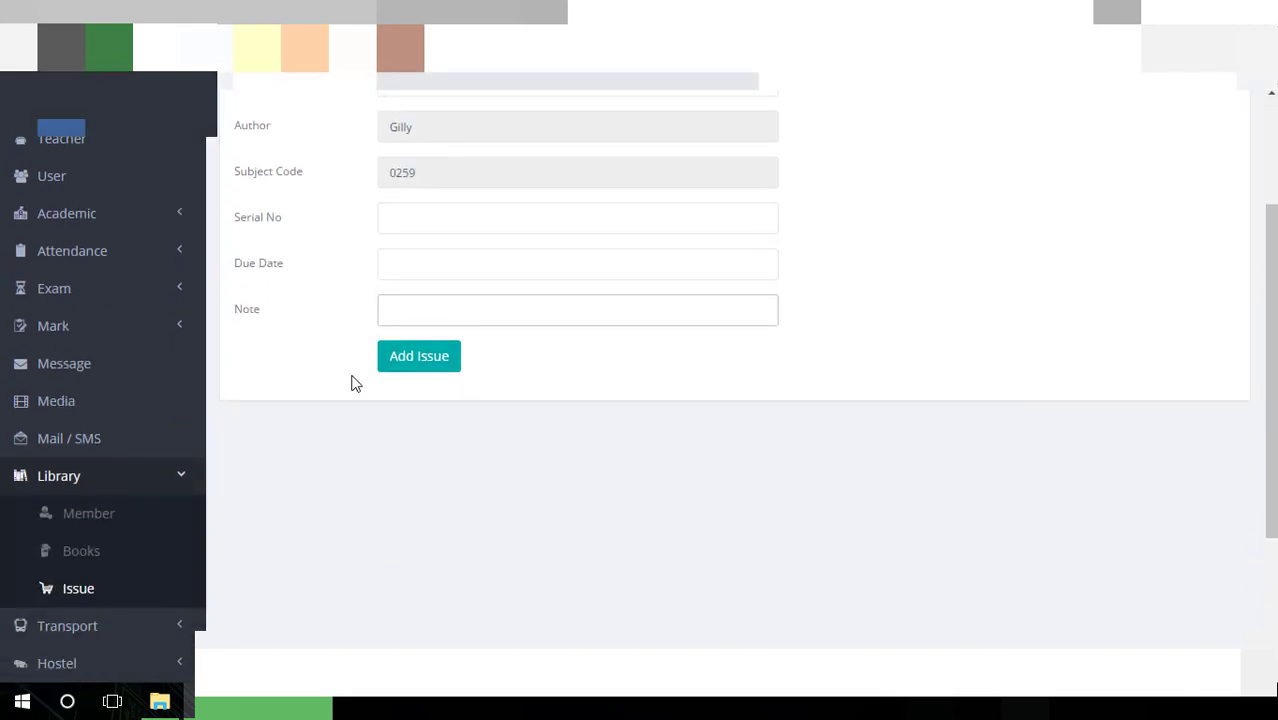
{"action": "scroll", "coordinate": [320, 420], "scroll_direction": "down", "scroll_amount": 2}
Open the Add Transport form and step through Route Name, Number of Vehicle and Route Fare
{"action": "left_click", "coordinate": [158, 440]}
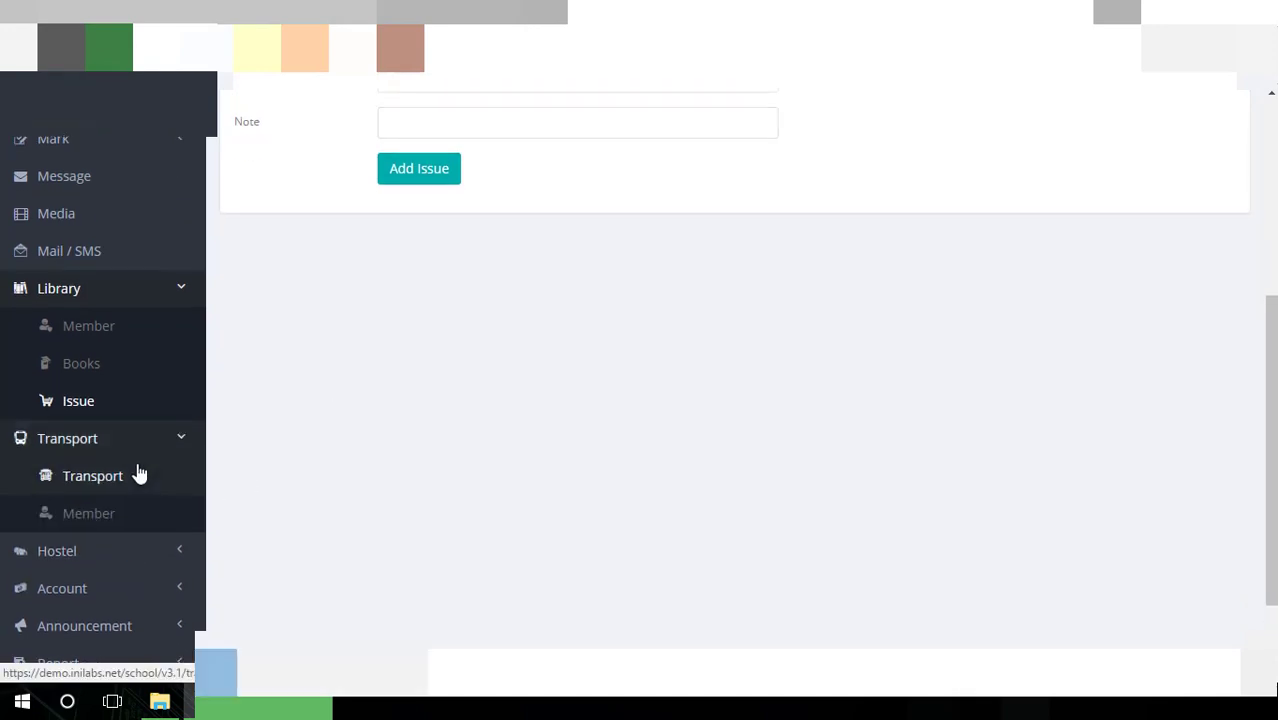
{"action": "left_click", "coordinate": [139, 474]}
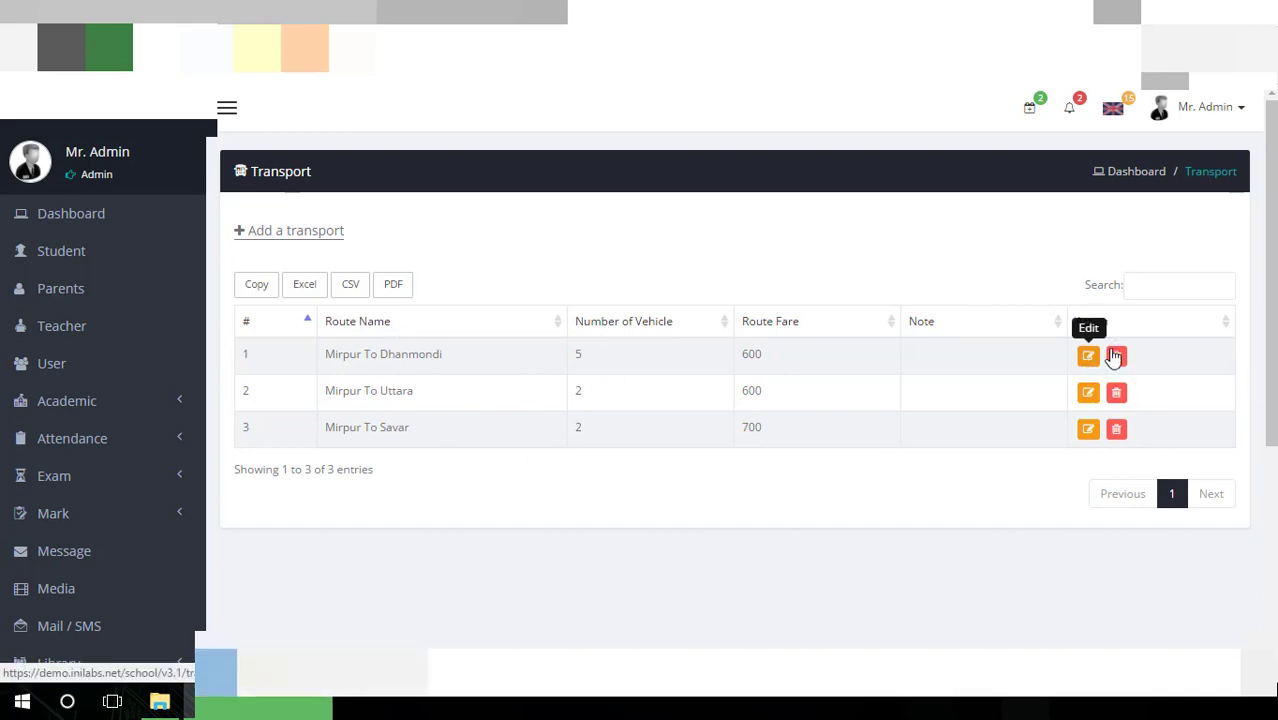
{"action": "left_click", "coordinate": [264, 238]}
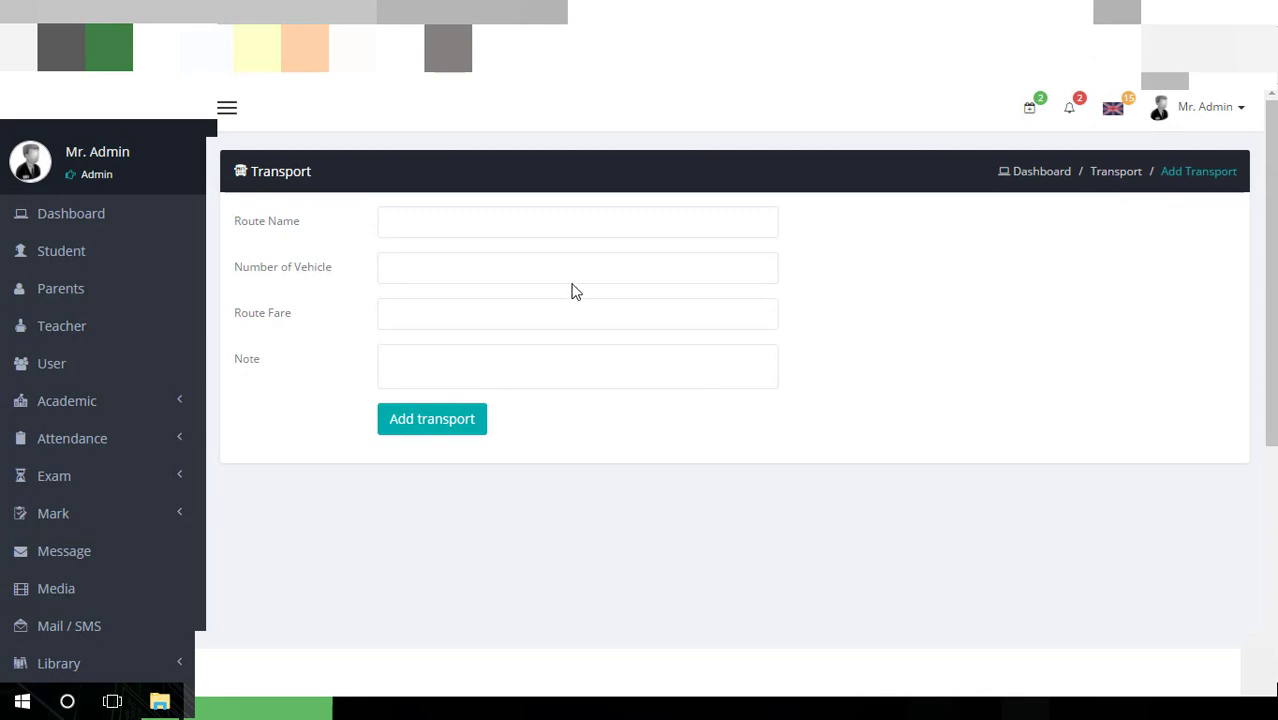
{"action": "left_click", "coordinate": [549, 219]}
{"action": "left_click", "coordinate": [535, 270]}
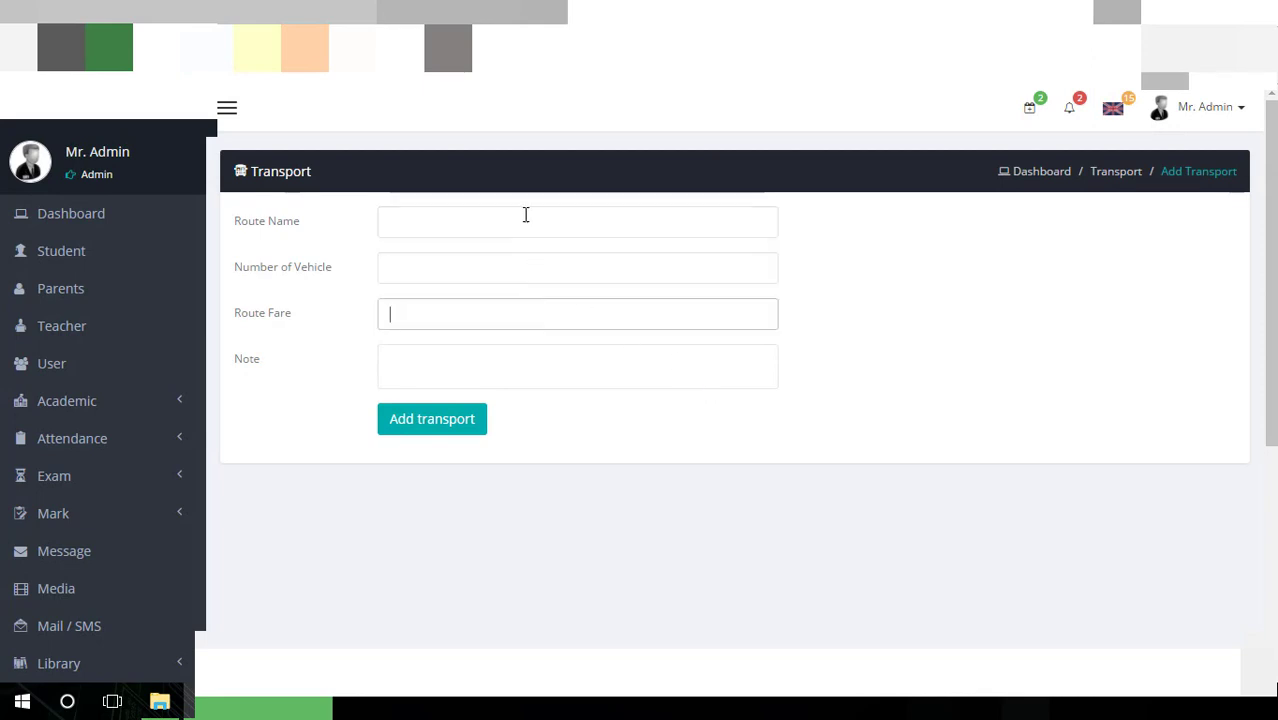
{"action": "left_click", "coordinate": [525, 215]}
{"action": "left_click", "coordinate": [521, 258]}
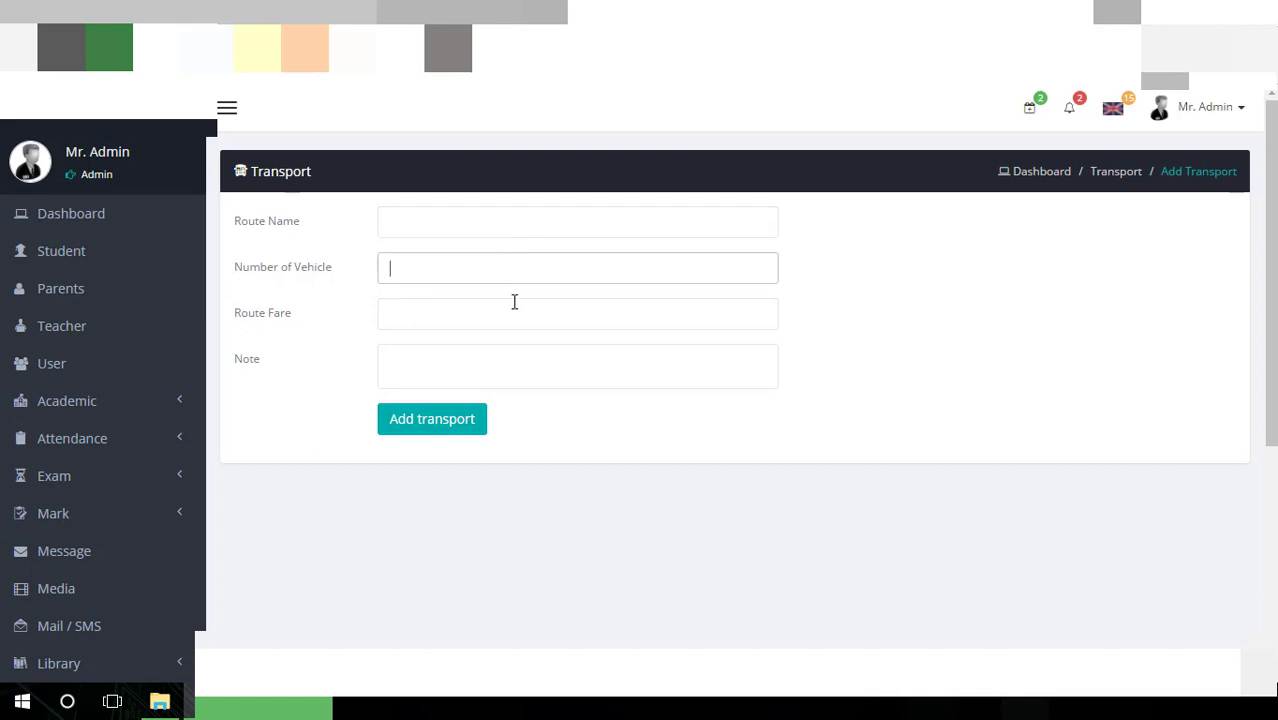
{"action": "left_click", "coordinate": [514, 303]}
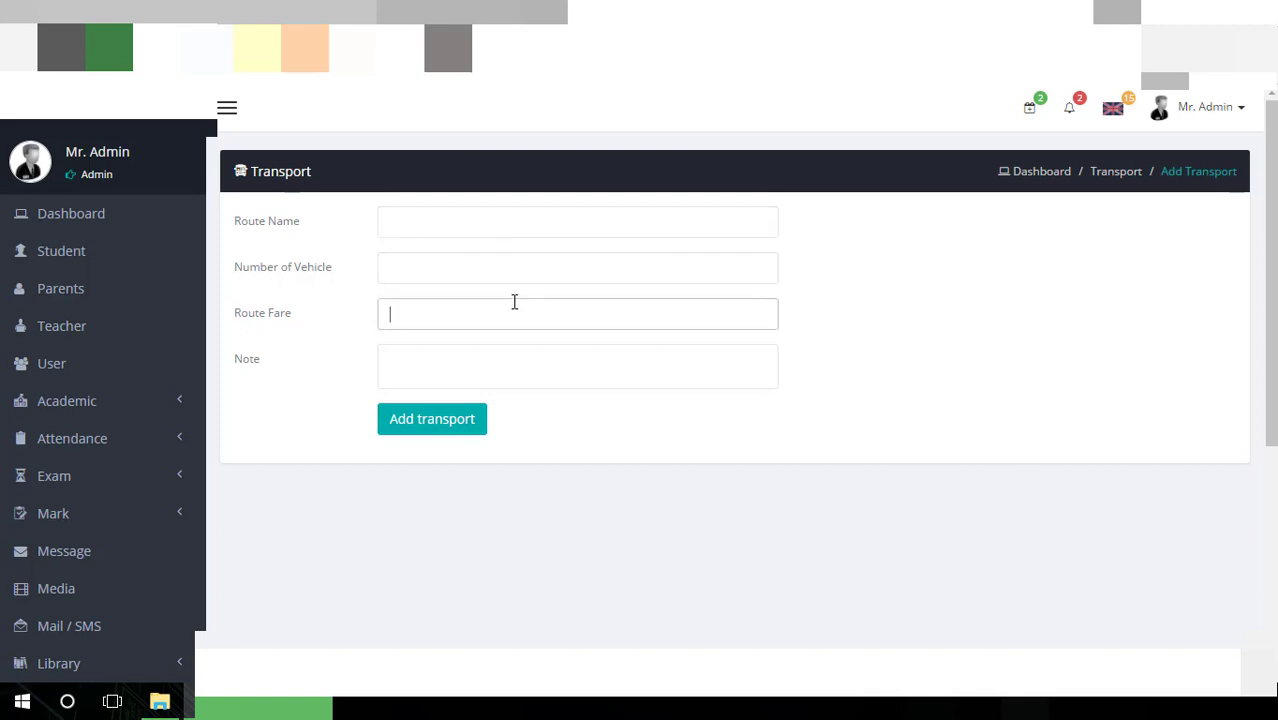
{"action": "scroll", "coordinate": [511, 345], "scroll_direction": "down", "scroll_amount": 4}
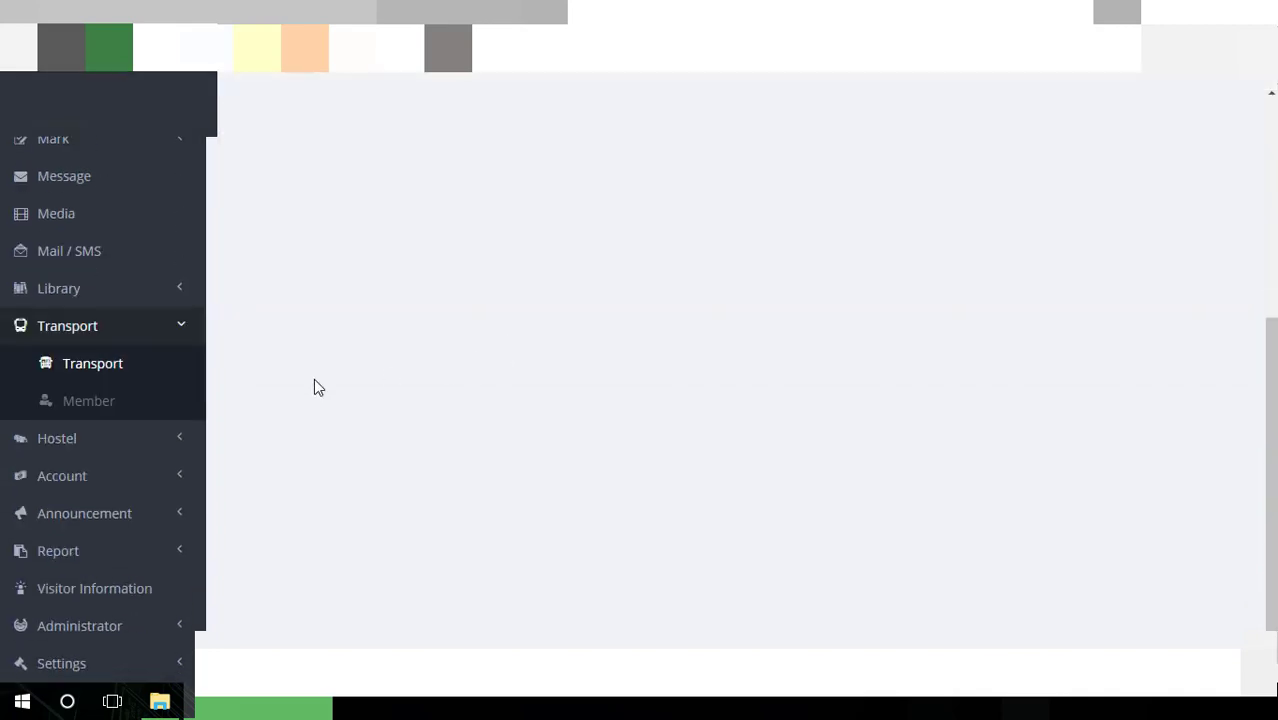
List the Transport members of class One
{"action": "left_click", "coordinate": [64, 397]}
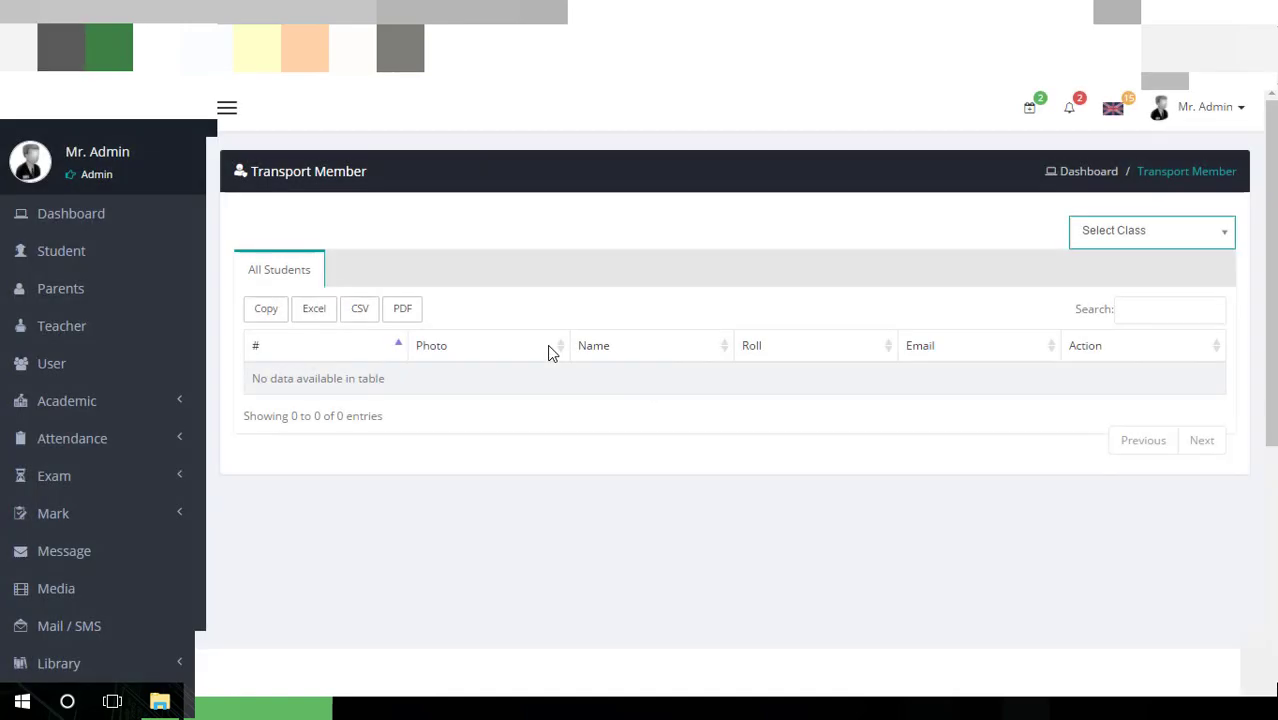
{"action": "left_click", "coordinate": [1102, 240]}
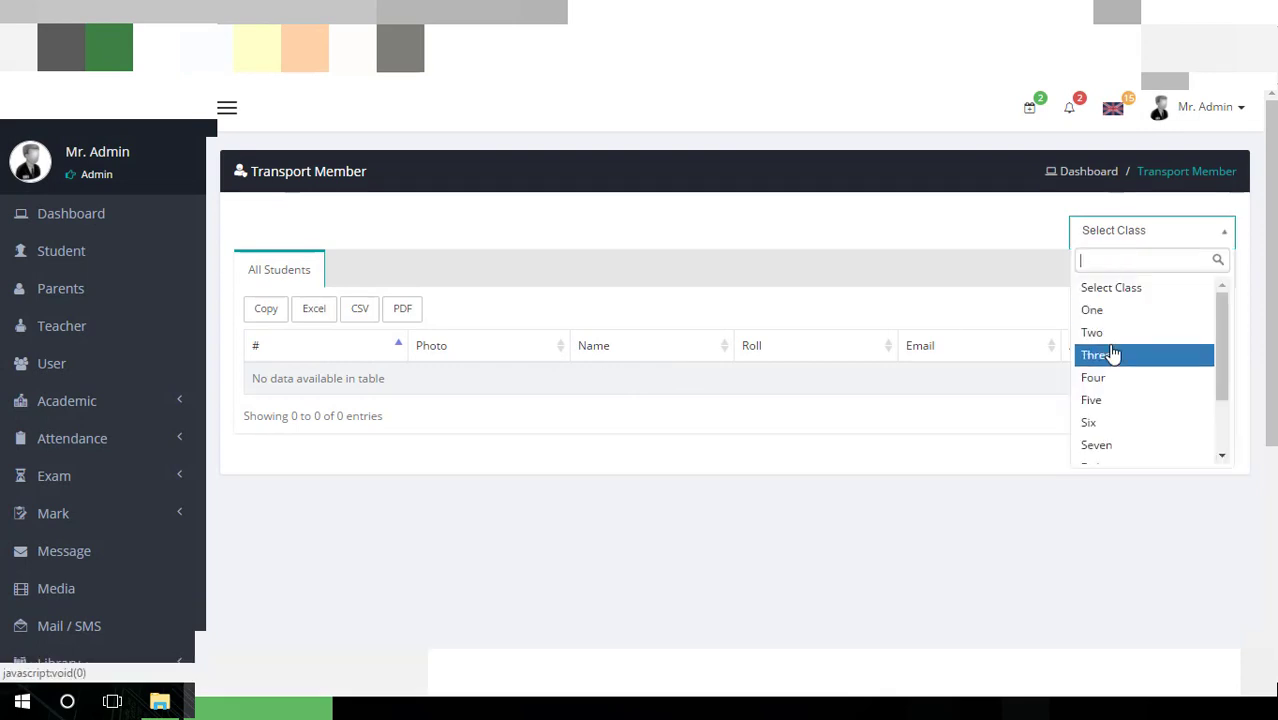
{"action": "left_click", "coordinate": [1104, 318]}
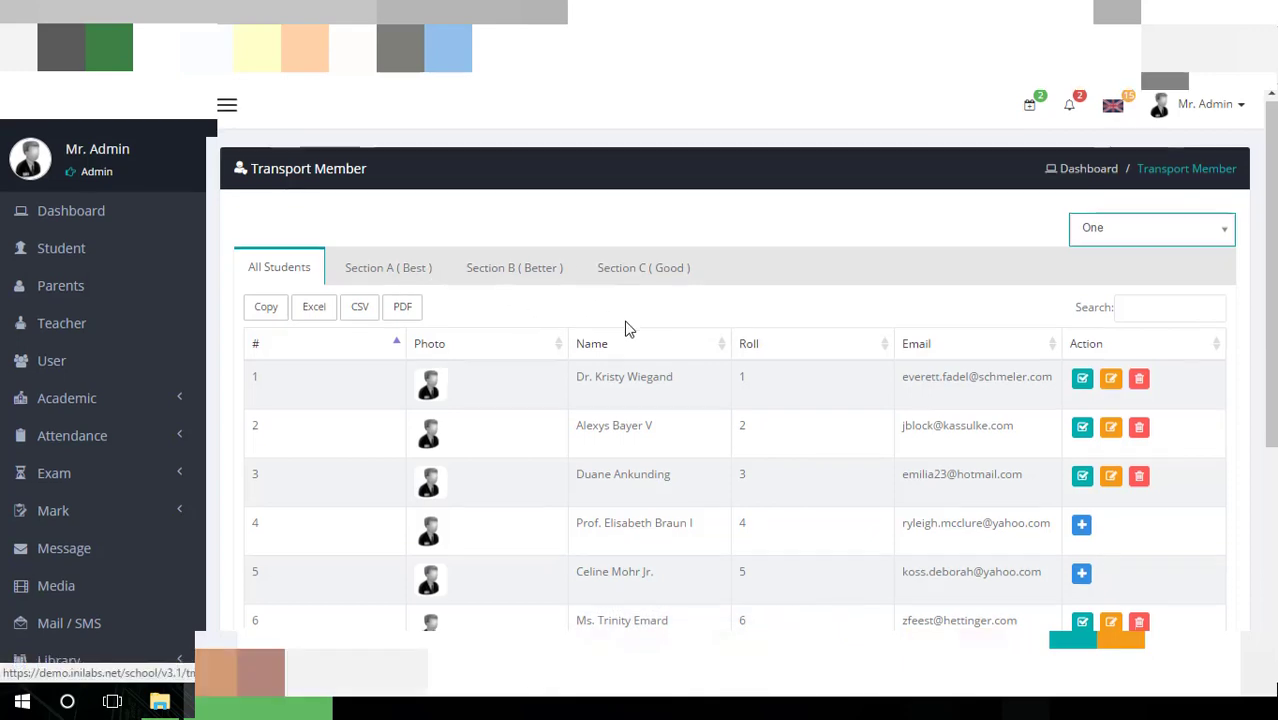
{"action": "scroll", "coordinate": [627, 328], "scroll_direction": "down", "scroll_amount": 4}
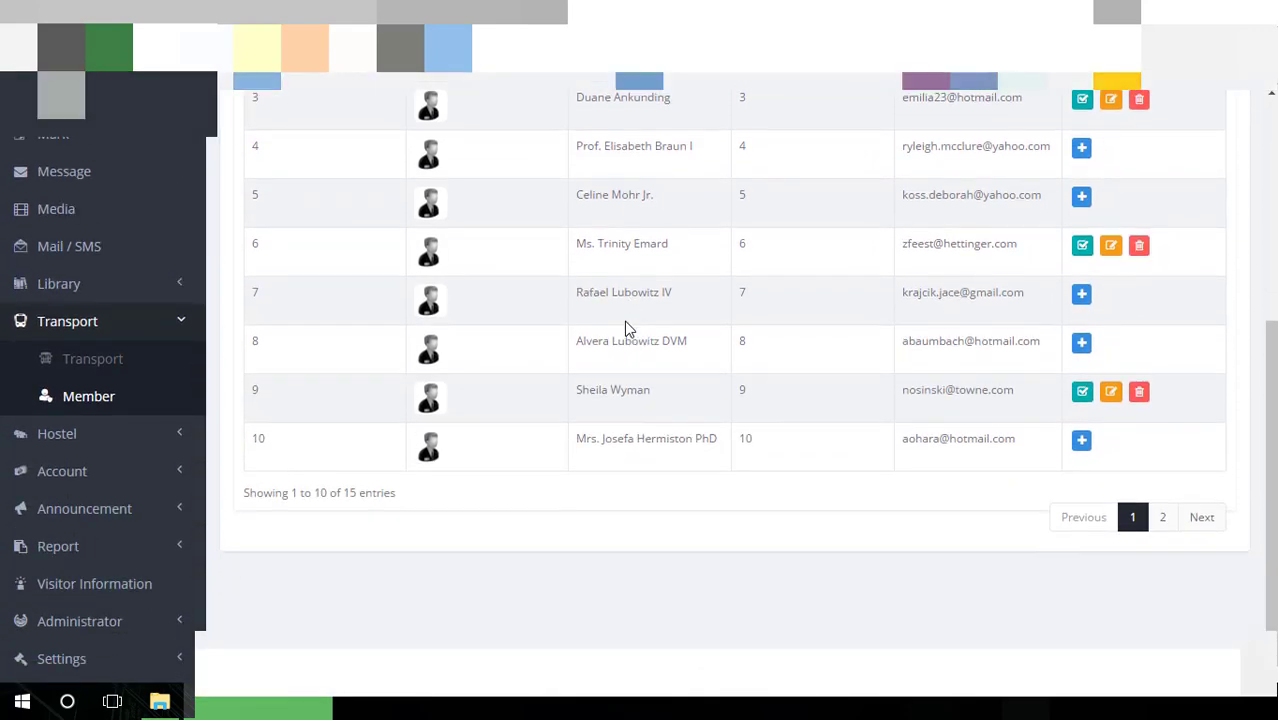
{"action": "scroll", "coordinate": [624, 328], "scroll_direction": "up", "scroll_amount": 3}
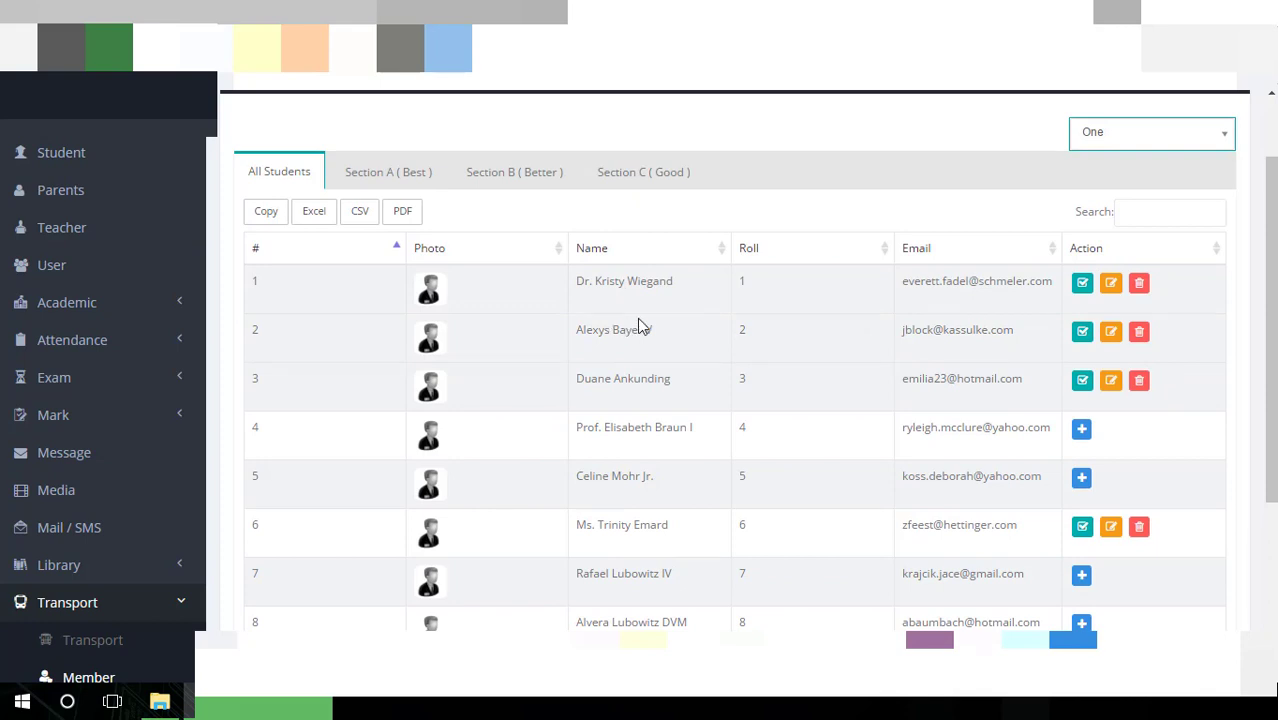
View the first student's transport details: route Mirpur To Dhanmondi, fee 600
{"action": "left_click", "coordinate": [1079, 288]}
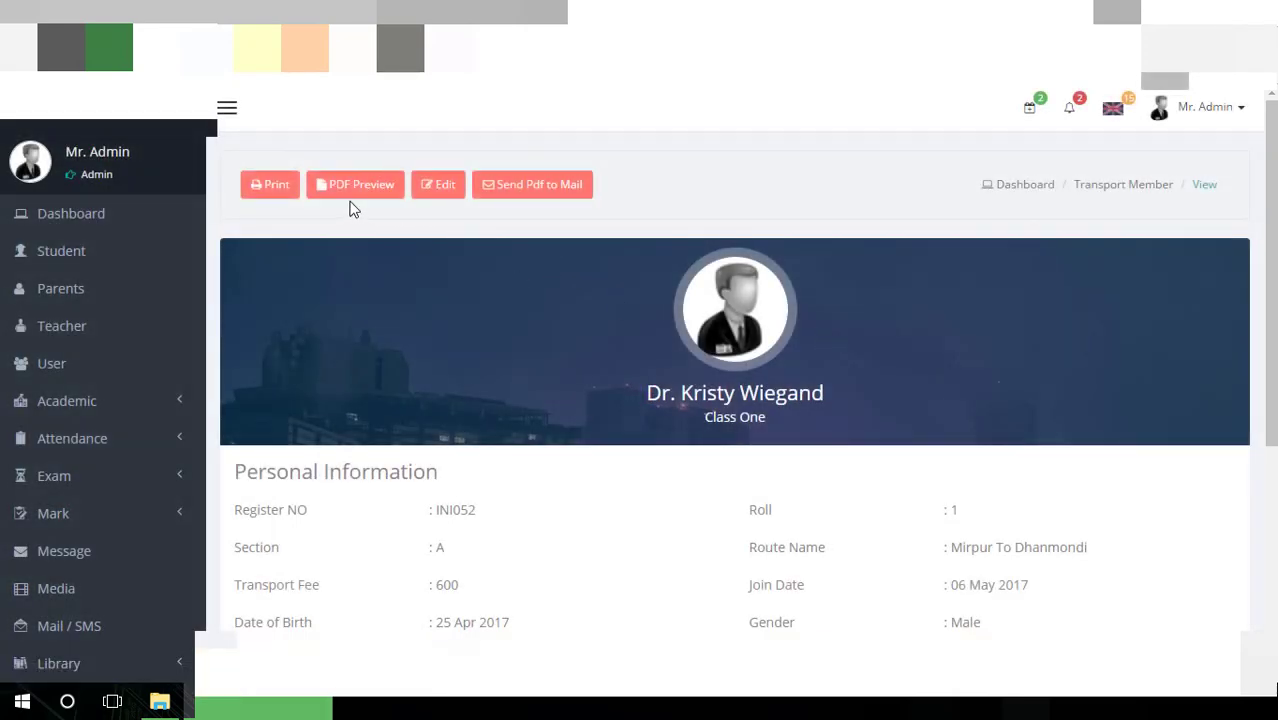
{"action": "scroll", "coordinate": [603, 318], "scroll_direction": "down", "scroll_amount": 4}
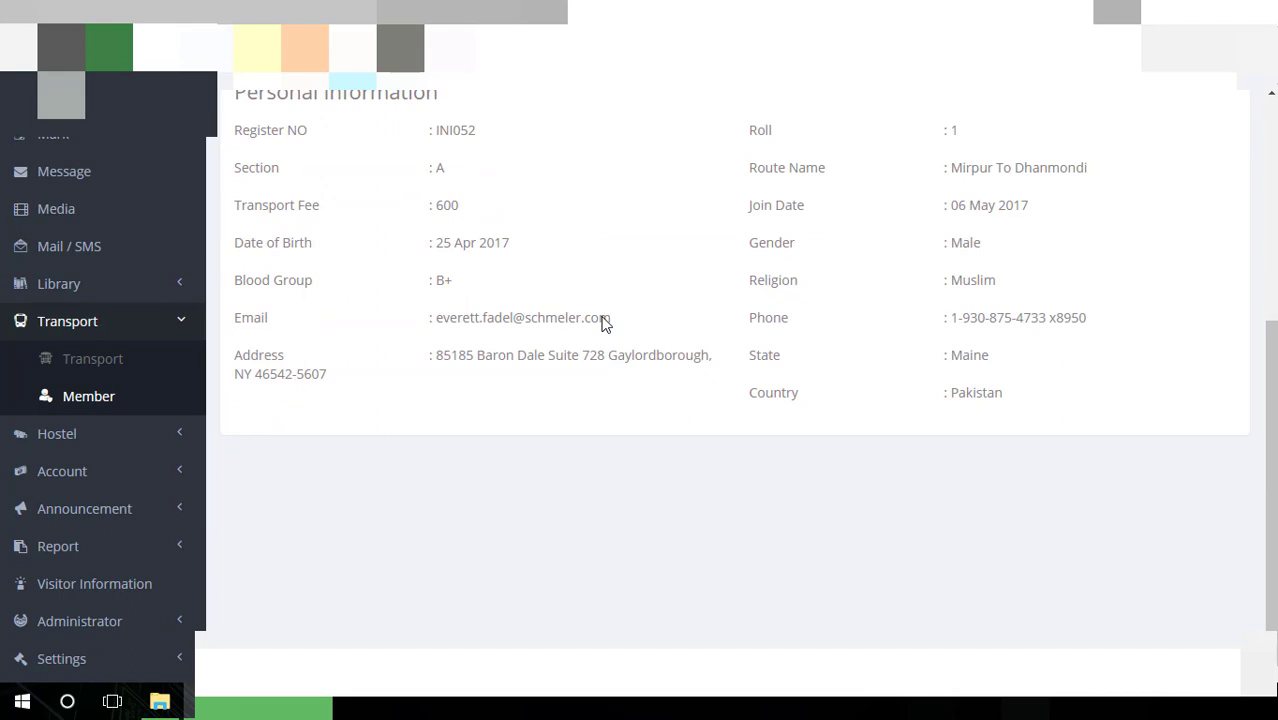
{"action": "left_click", "coordinate": [103, 434]}
Start a new hostel with type Combine, leaving Address and Note empty
{"action": "left_click", "coordinate": [103, 480]}
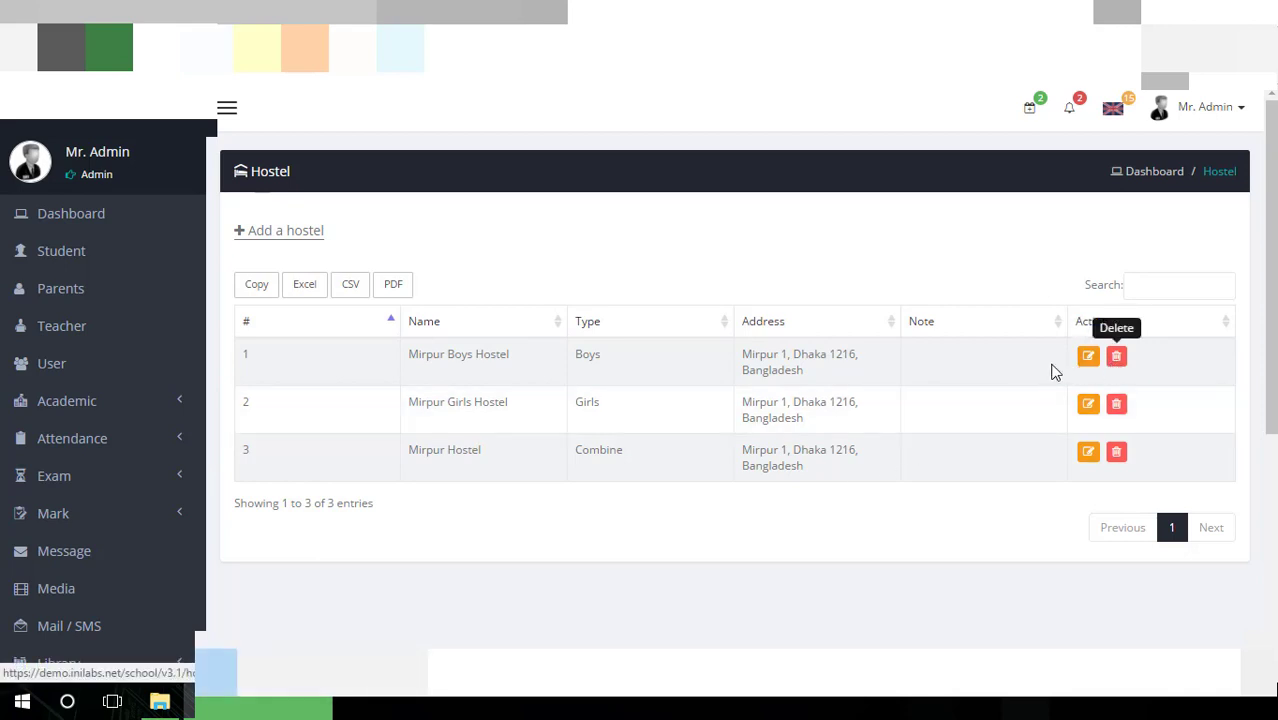
{"action": "left_click", "coordinate": [300, 238]}
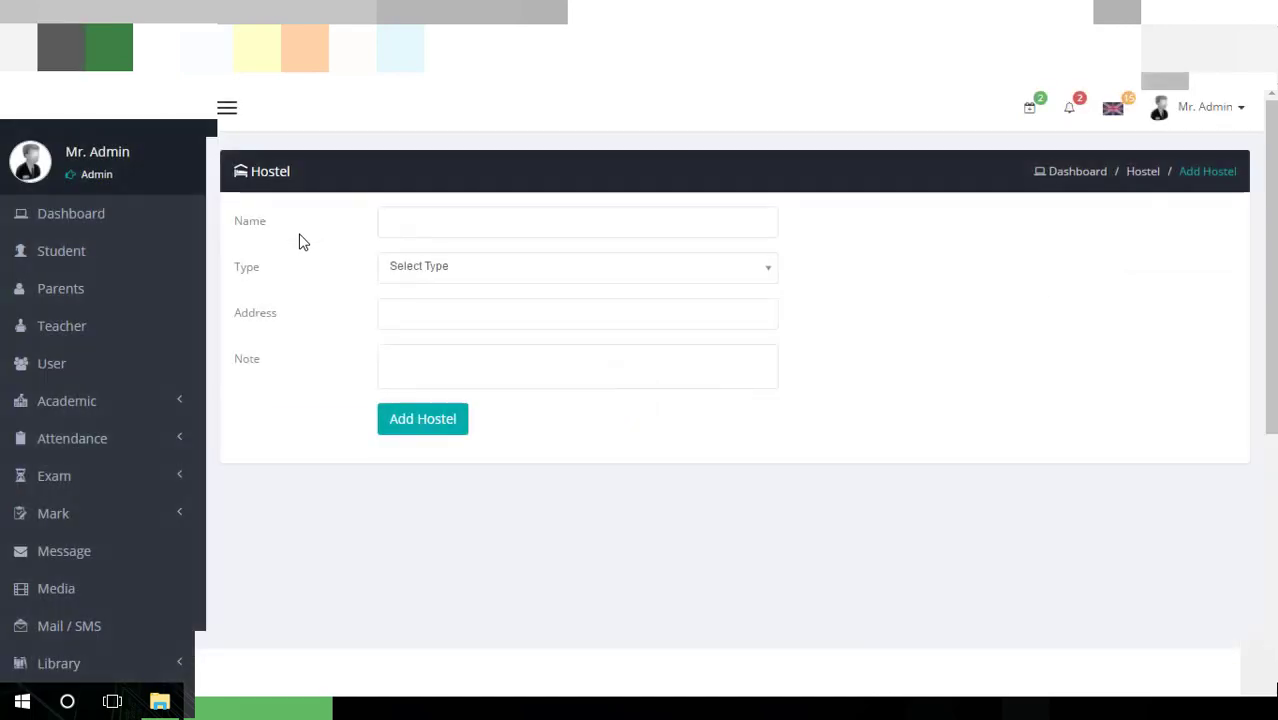
{"action": "left_click", "coordinate": [445, 276]}
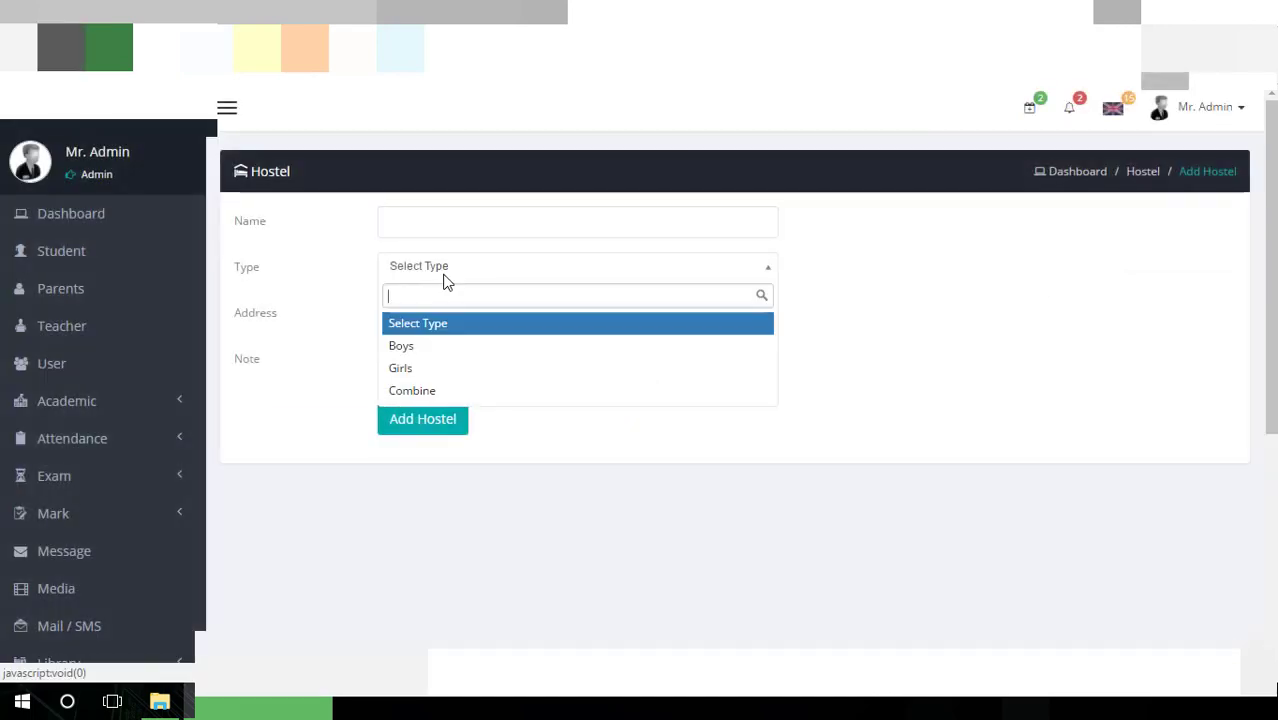
{"action": "left_click", "coordinate": [442, 346]}
{"action": "left_click", "coordinate": [459, 282]}
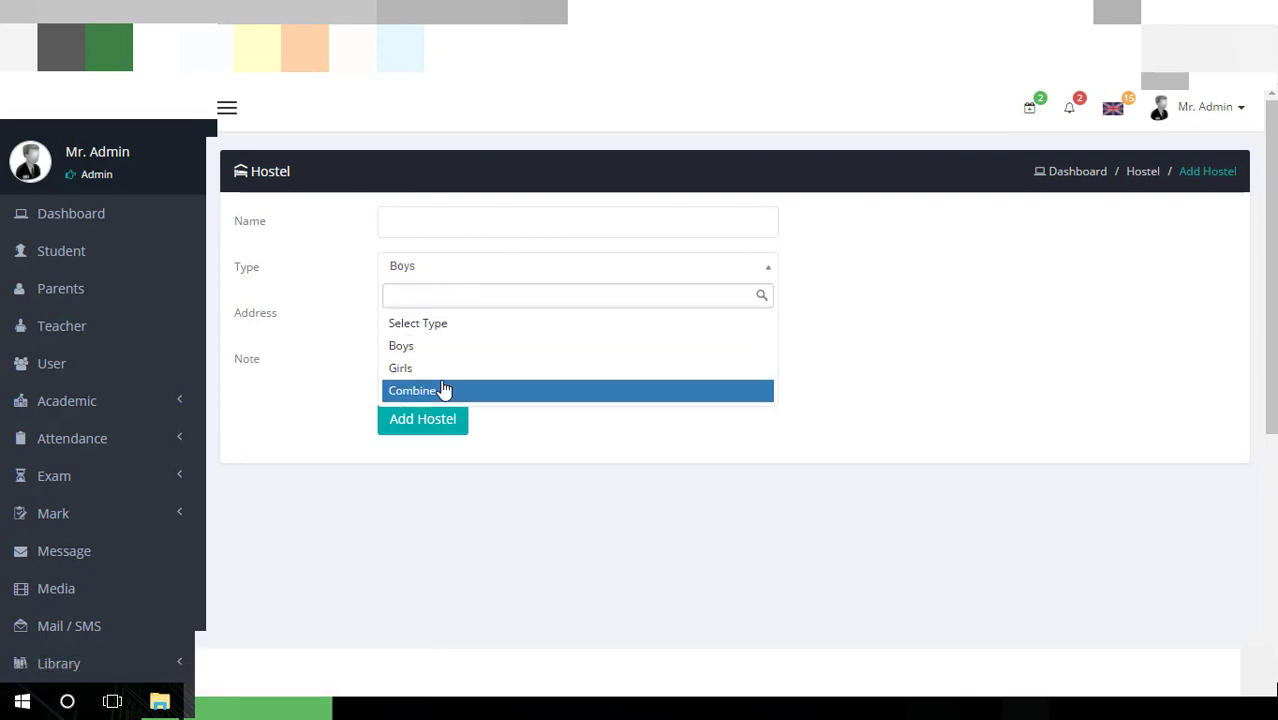
{"action": "left_click", "coordinate": [445, 391]}
{"action": "left_click", "coordinate": [443, 300]}
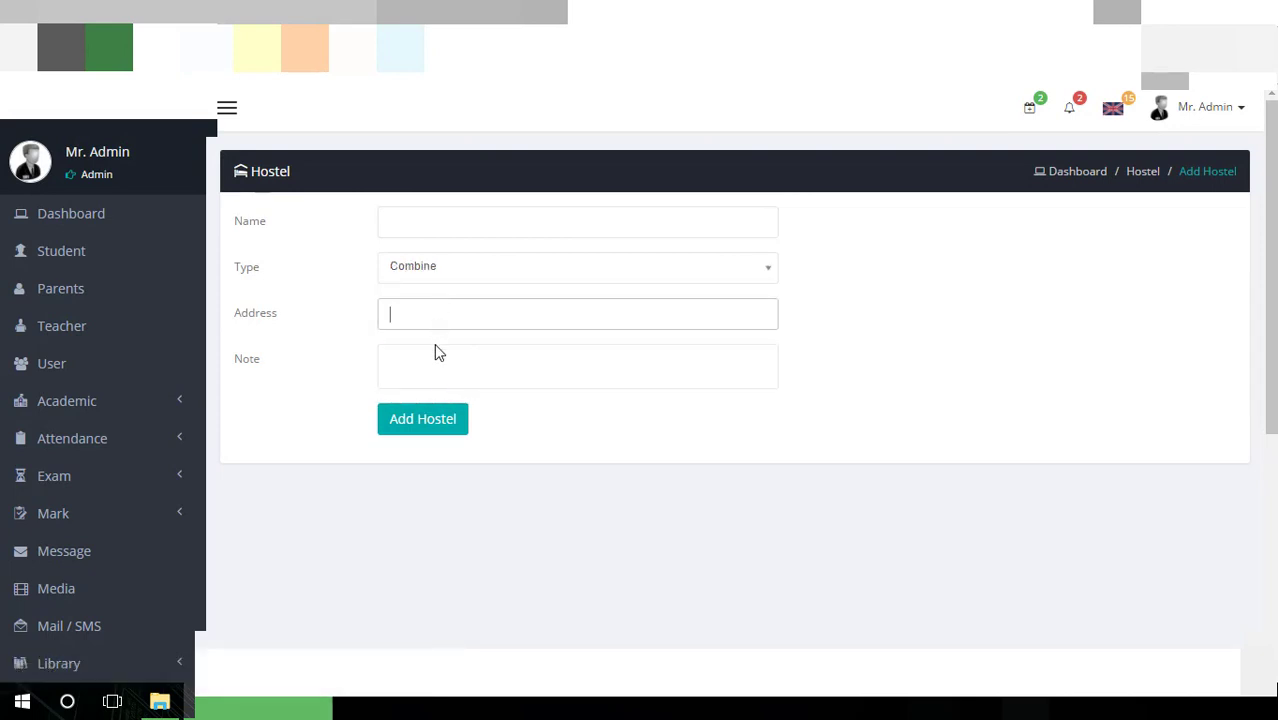
{"action": "left_click", "coordinate": [435, 346]}
{"action": "scroll", "coordinate": [436, 345], "scroll_direction": "down", "scroll_amount": 2}
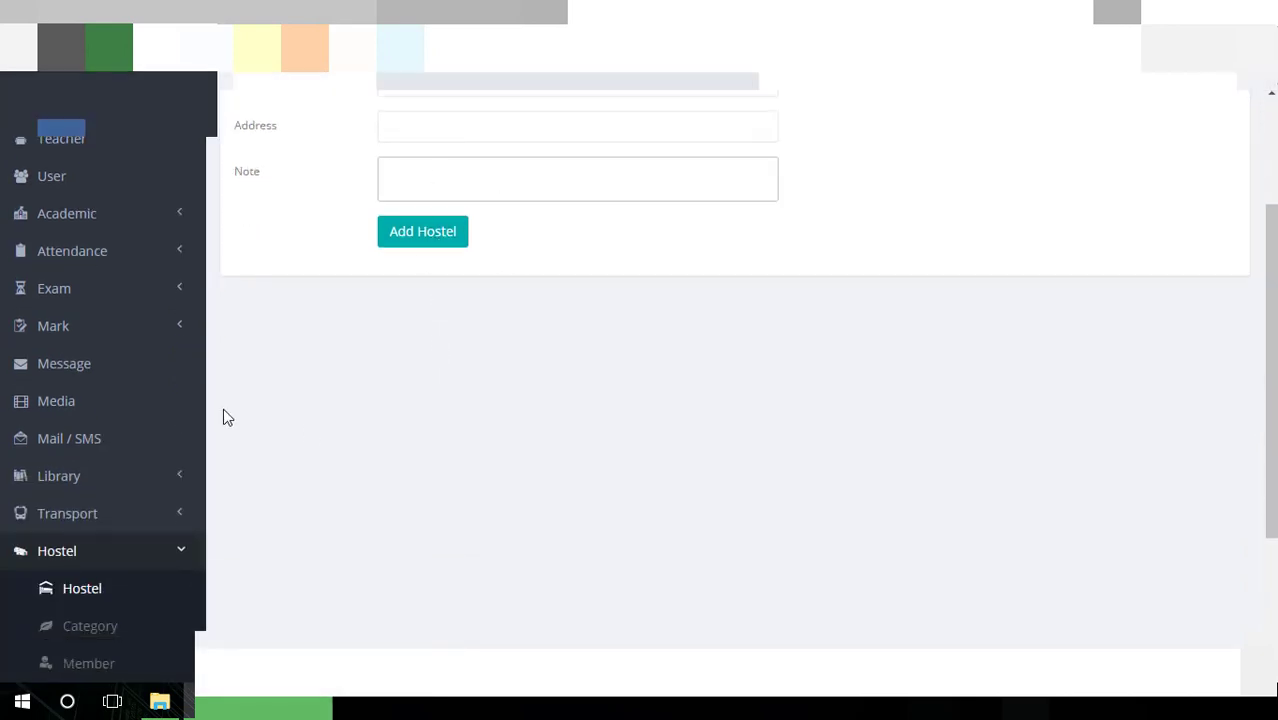
{"action": "scroll", "coordinate": [223, 417], "scroll_direction": "down", "scroll_amount": 2}
Start a new hostel category for Mirpur Boys Hostel, leaving Class Type and Note blank
{"action": "left_click", "coordinate": [88, 399]}
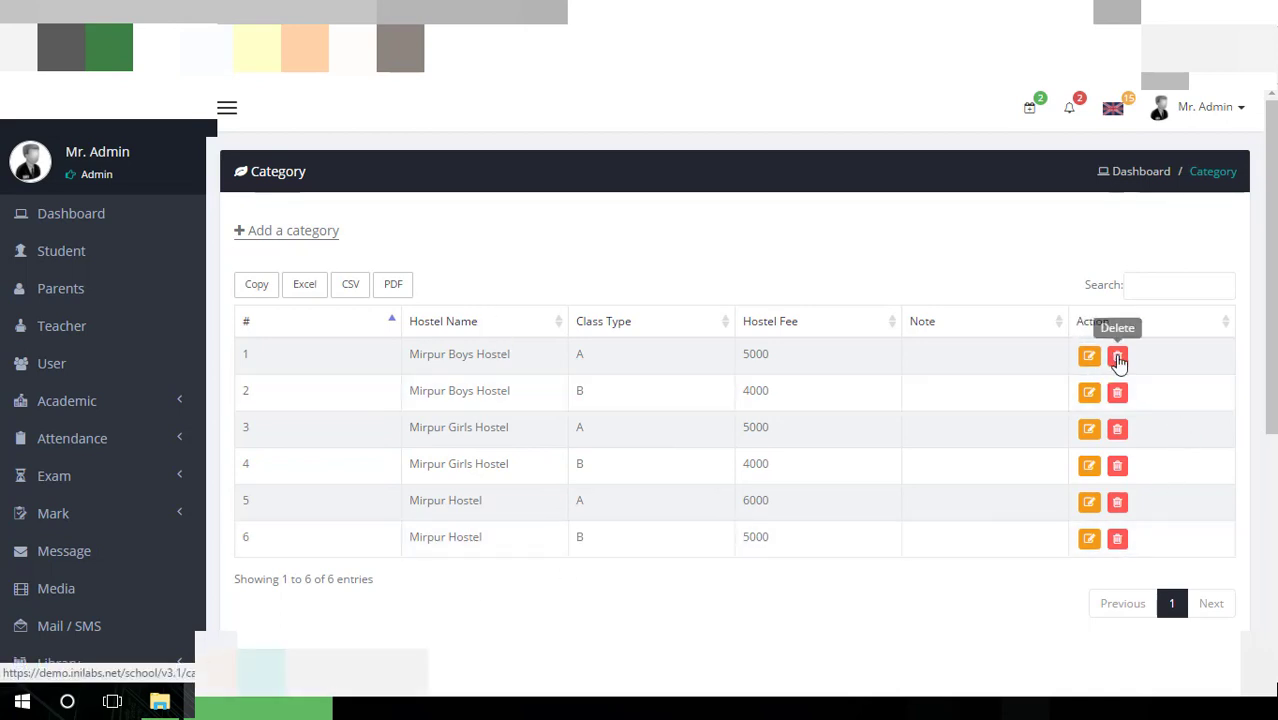
{"action": "left_click", "coordinate": [290, 230]}
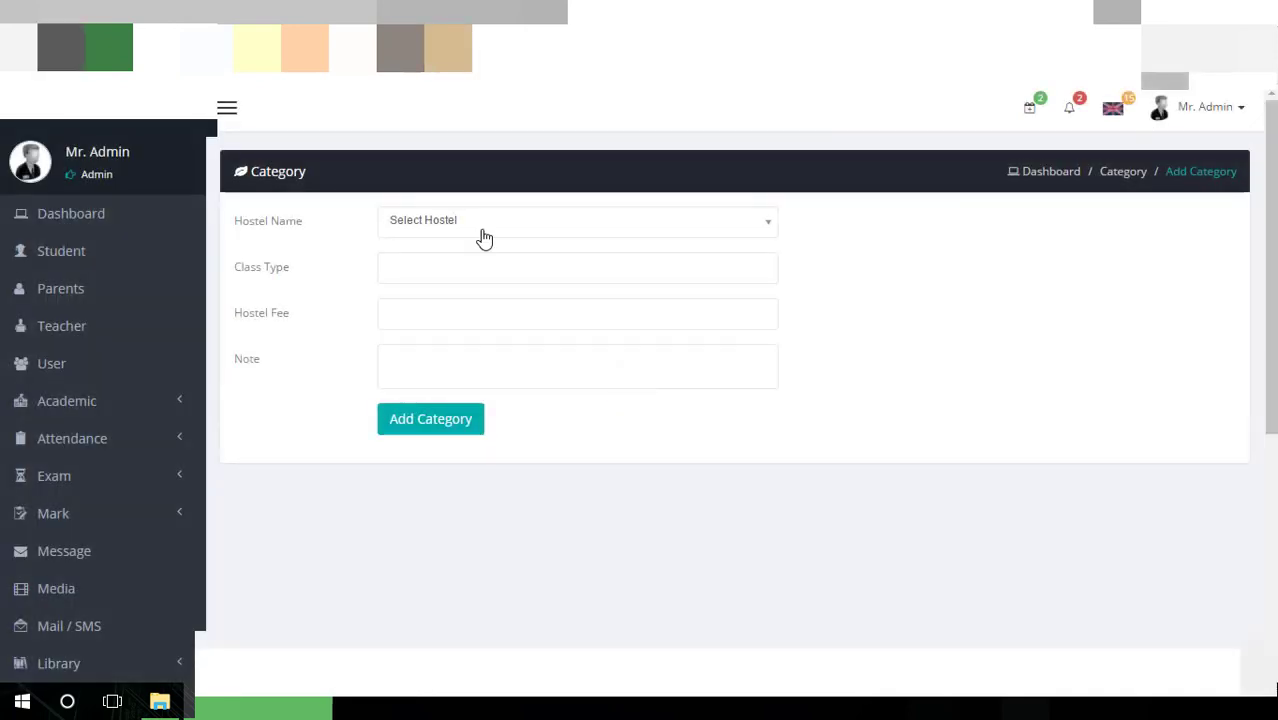
{"action": "left_click", "coordinate": [484, 237]}
{"action": "left_click", "coordinate": [485, 302]}
{"action": "left_click", "coordinate": [485, 271]}
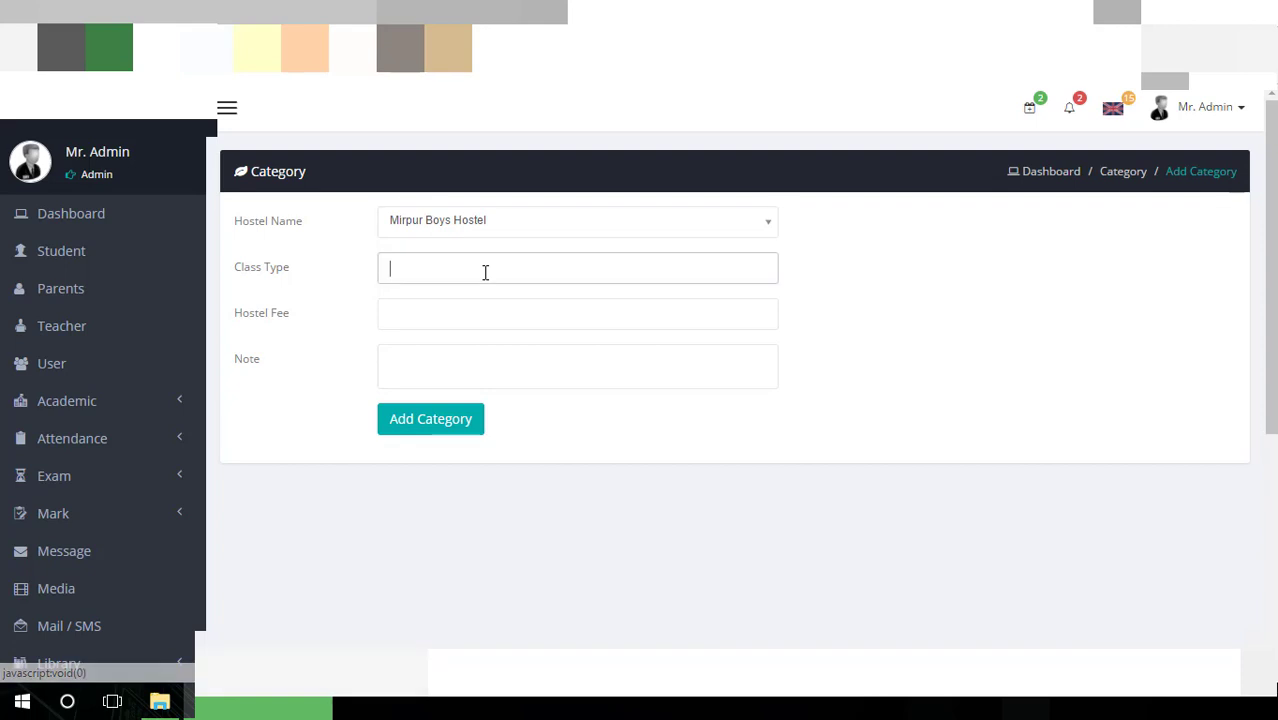
{"action": "left_click", "coordinate": [491, 366]}
{"action": "scroll", "coordinate": [393, 415], "scroll_direction": "down", "scroll_amount": 4}
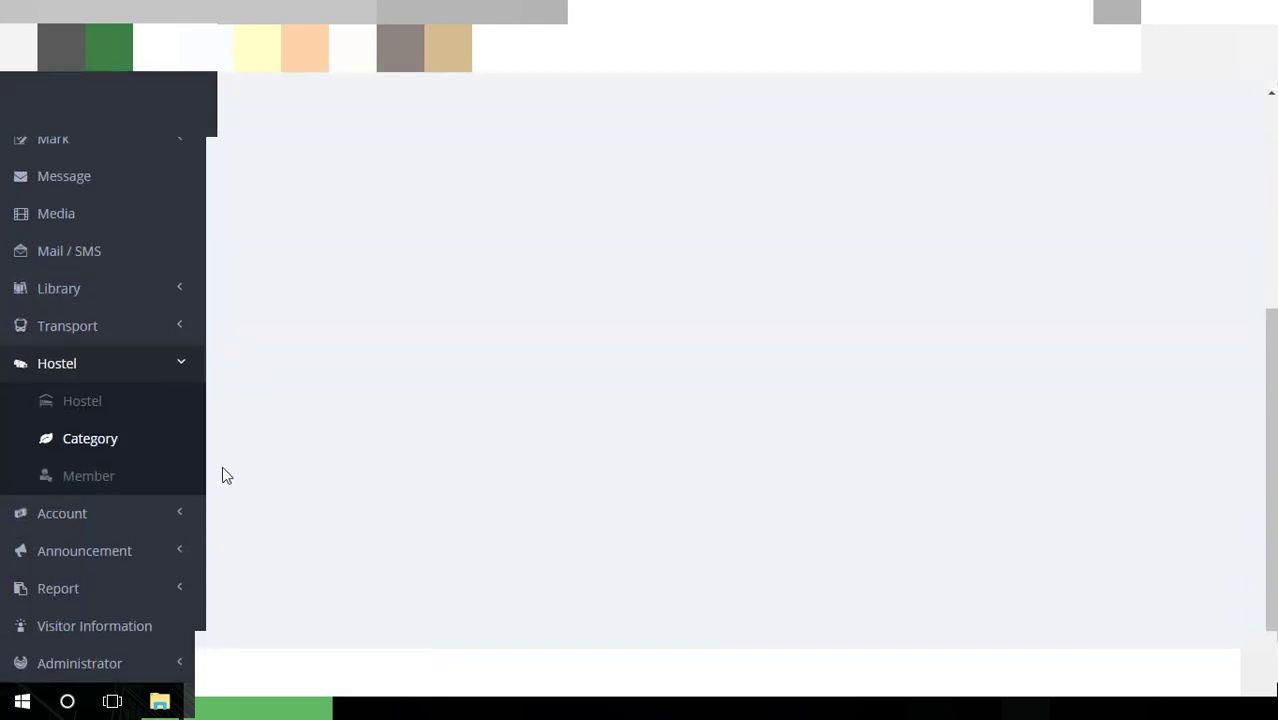
List class One's hostel members and go to page 2, showing students 11 to 15
{"action": "left_click", "coordinate": [124, 476]}
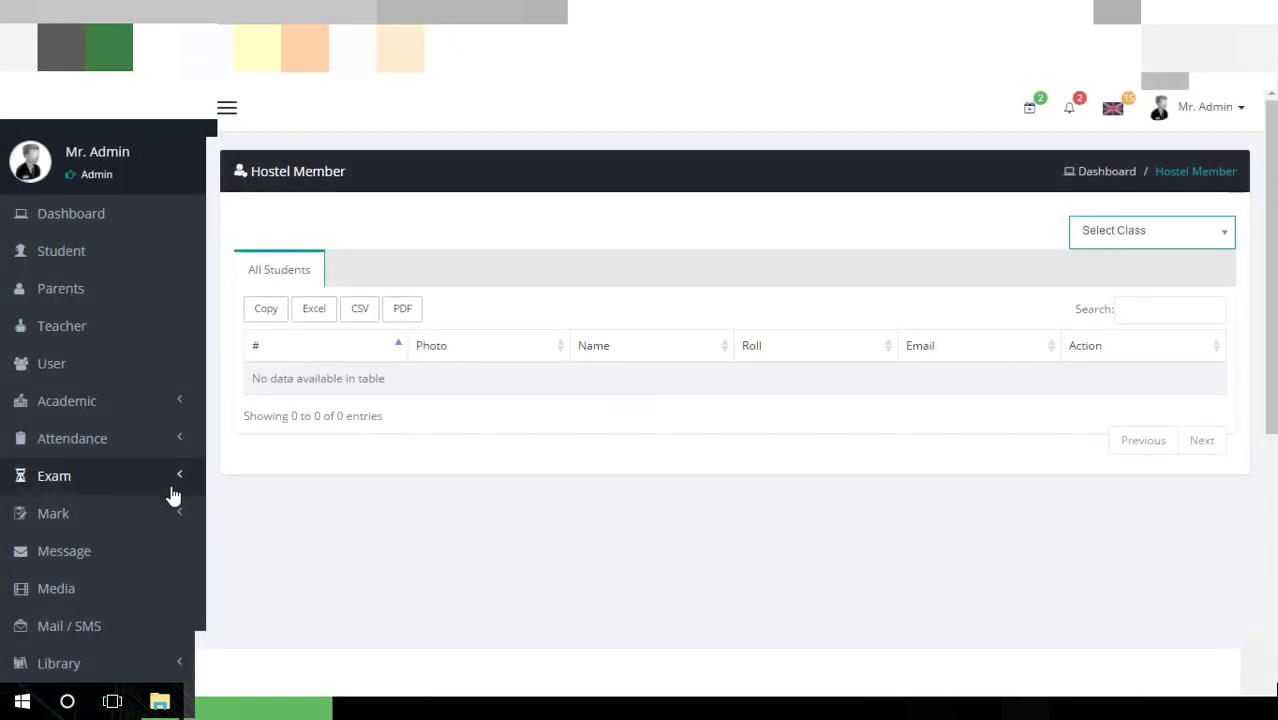
{"action": "left_click", "coordinate": [1112, 240]}
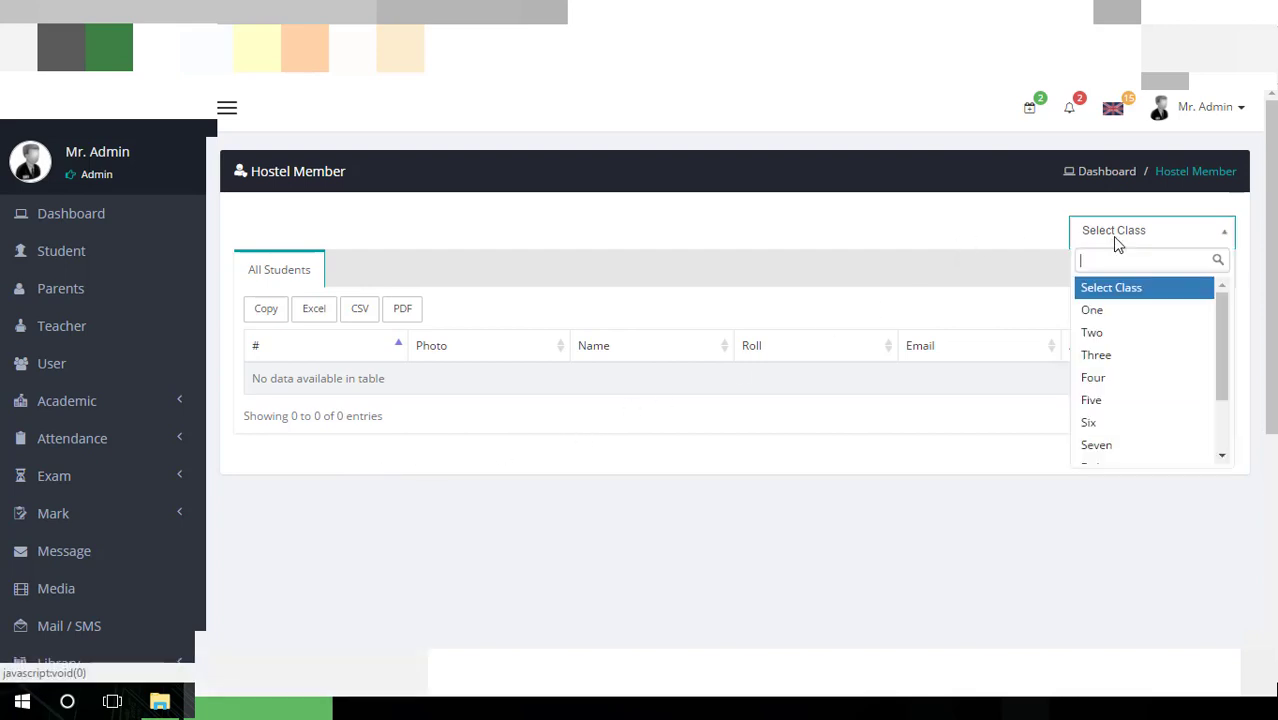
{"action": "left_click", "coordinate": [1111, 316]}
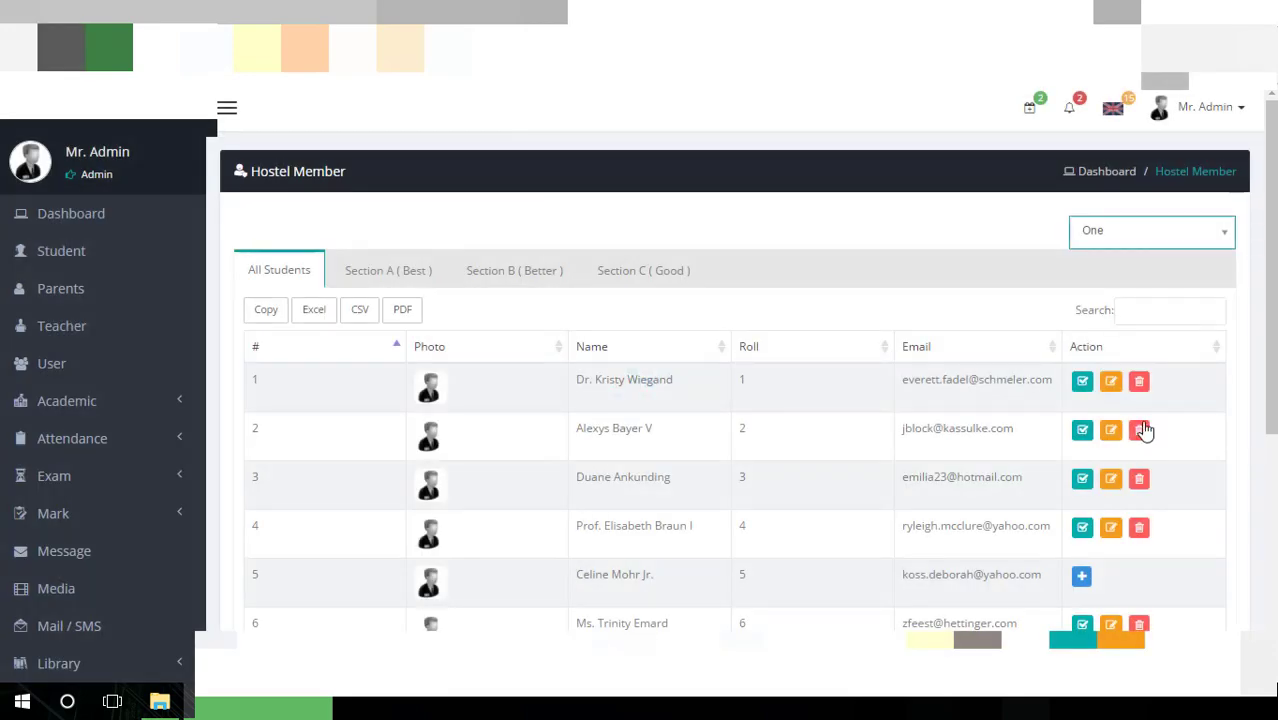
{"action": "scroll", "coordinate": [1100, 428], "scroll_direction": "down", "scroll_amount": 2}
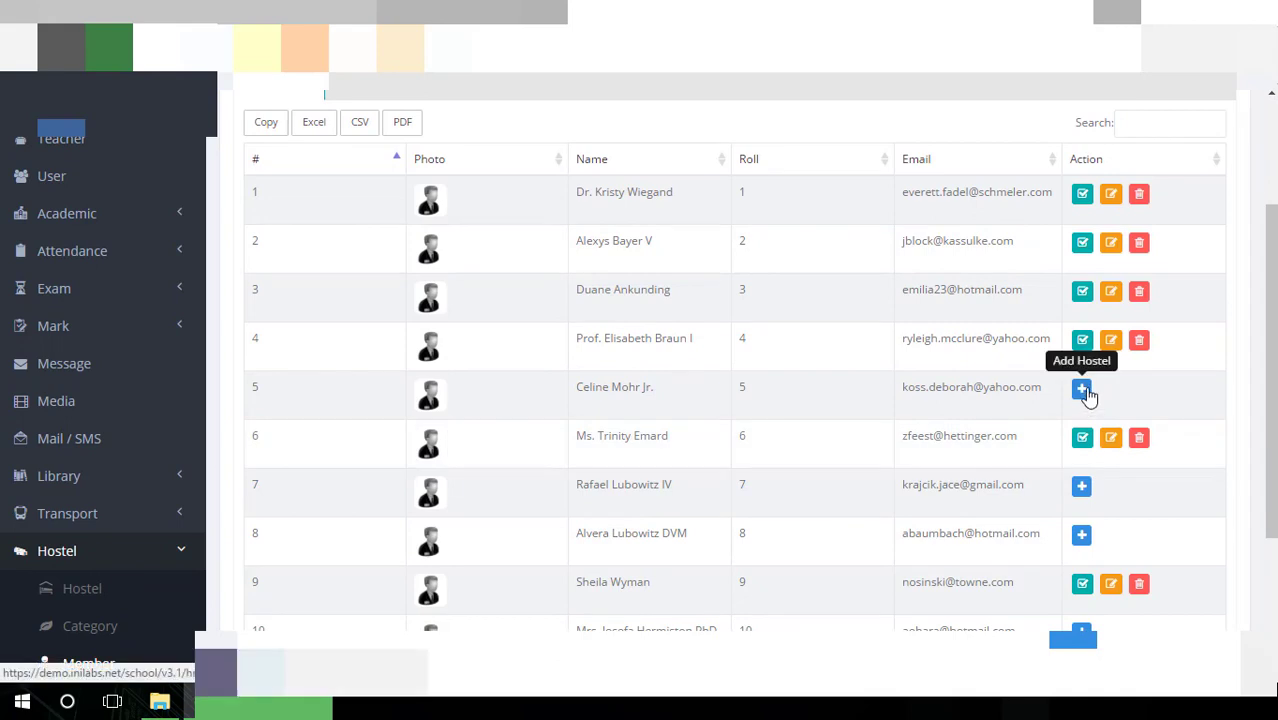
{"action": "scroll", "coordinate": [1087, 396], "scroll_direction": "down", "scroll_amount": 3}
{"action": "left_click", "coordinate": [1166, 483]}
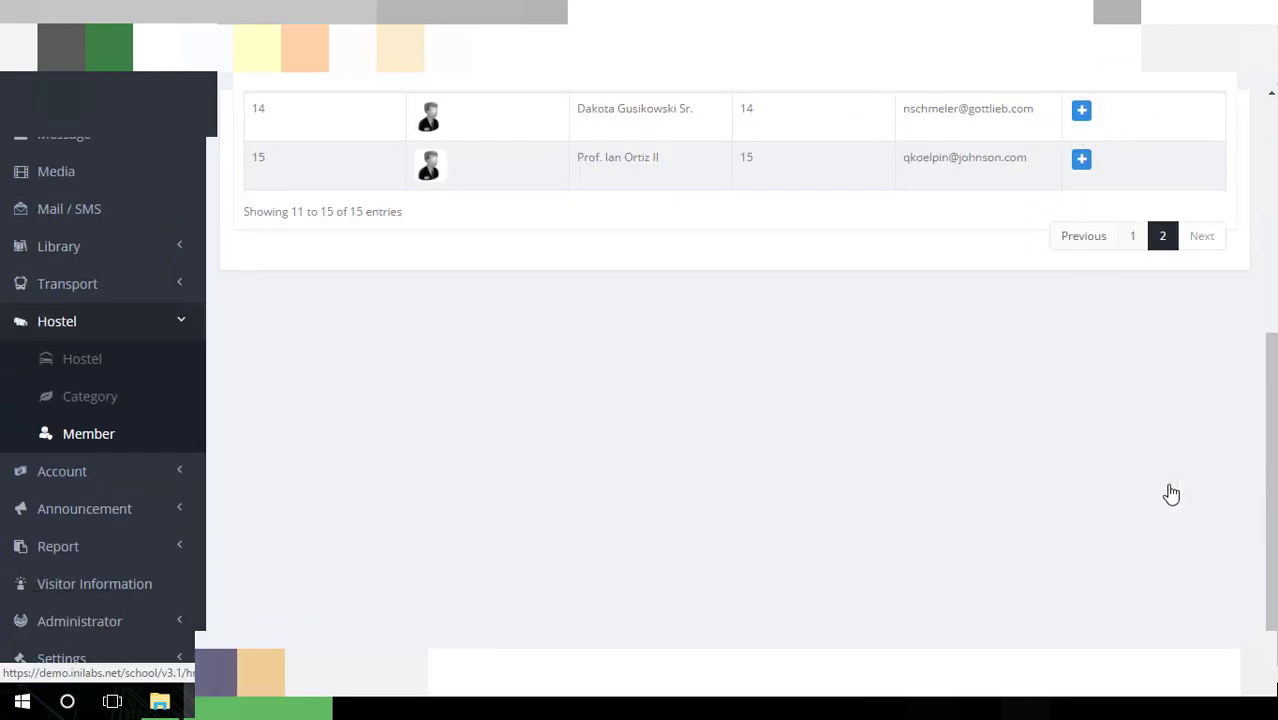
{"action": "scroll", "coordinate": [1075, 395], "scroll_direction": "up", "scroll_amount": 4}
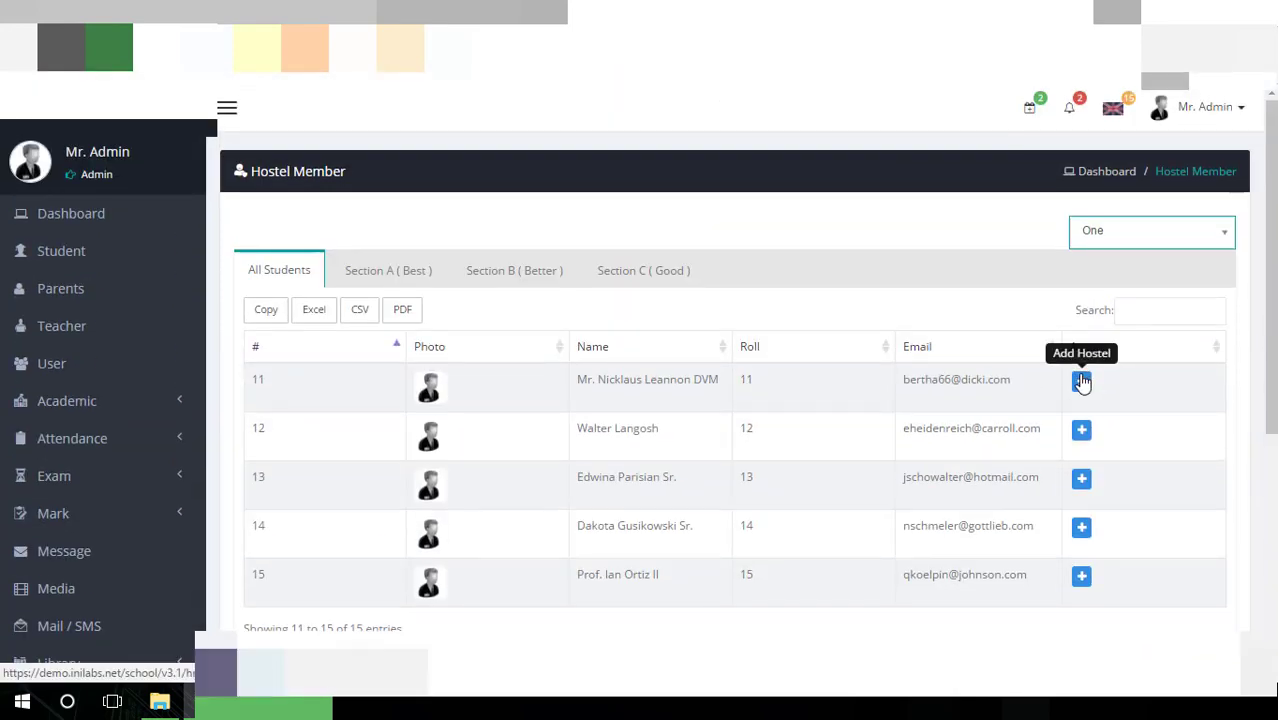
Make the student in row 11 a Mirpur Boys Hostel member with class type A
{"action": "left_click", "coordinate": [1082, 382]}
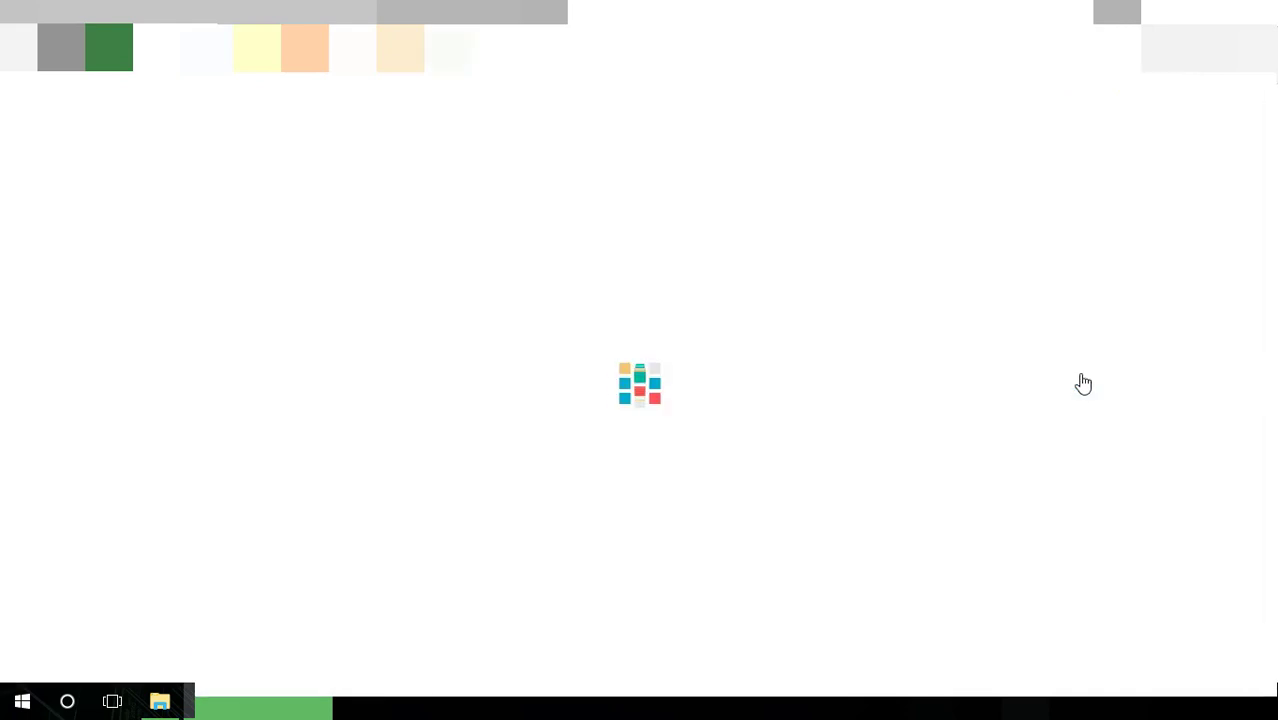
{"action": "left_click", "coordinate": [625, 220]}
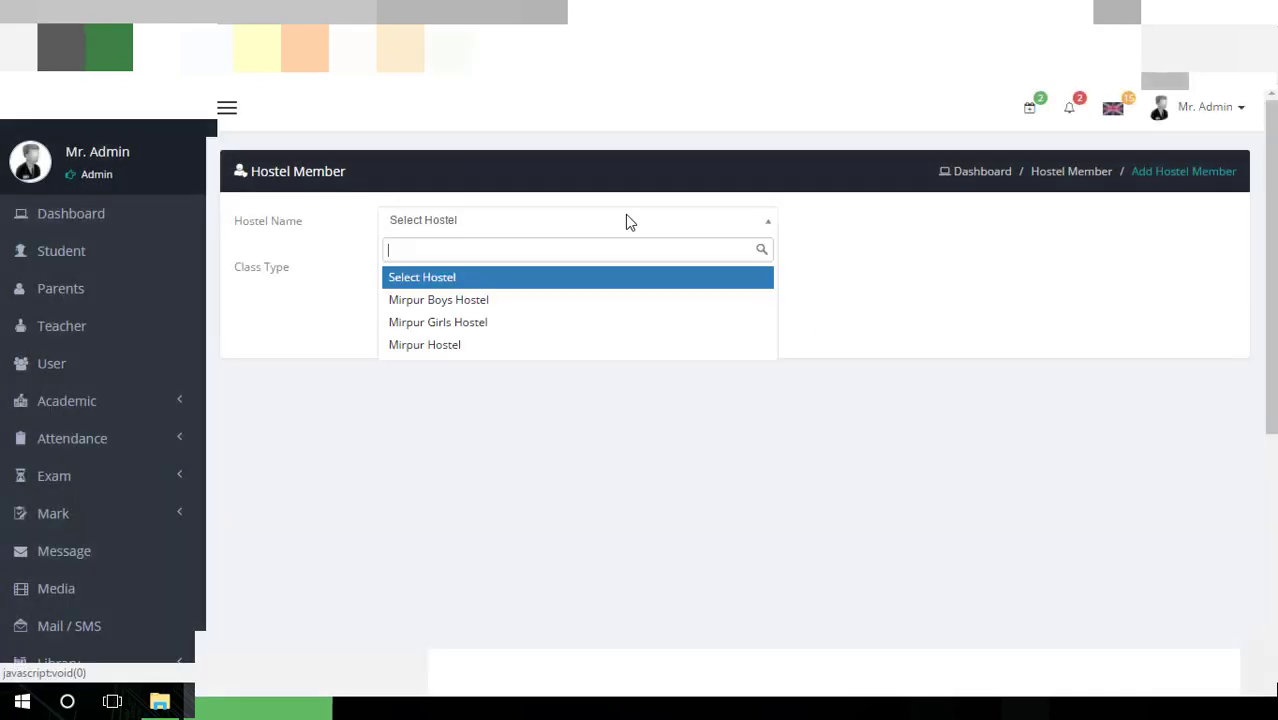
{"action": "left_click", "coordinate": [587, 300]}
{"action": "left_click", "coordinate": [583, 270]}
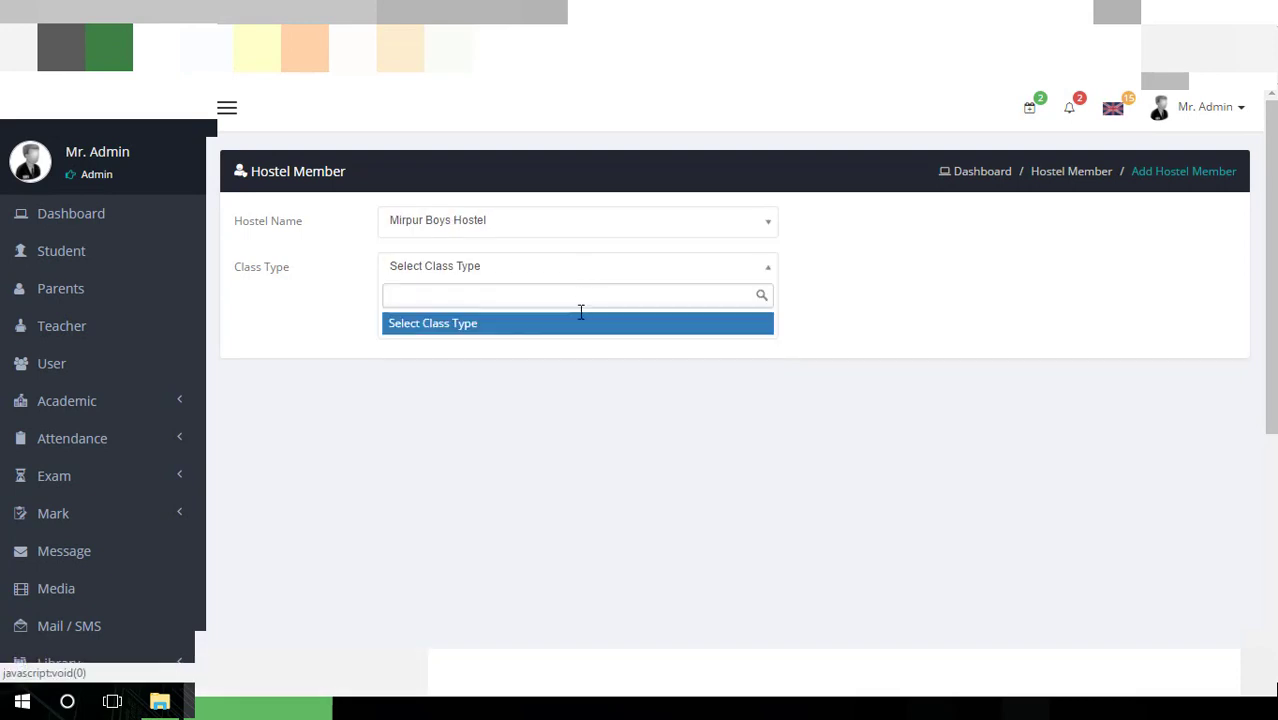
{"action": "left_click", "coordinate": [587, 366]}
{"action": "left_click", "coordinate": [606, 270]}
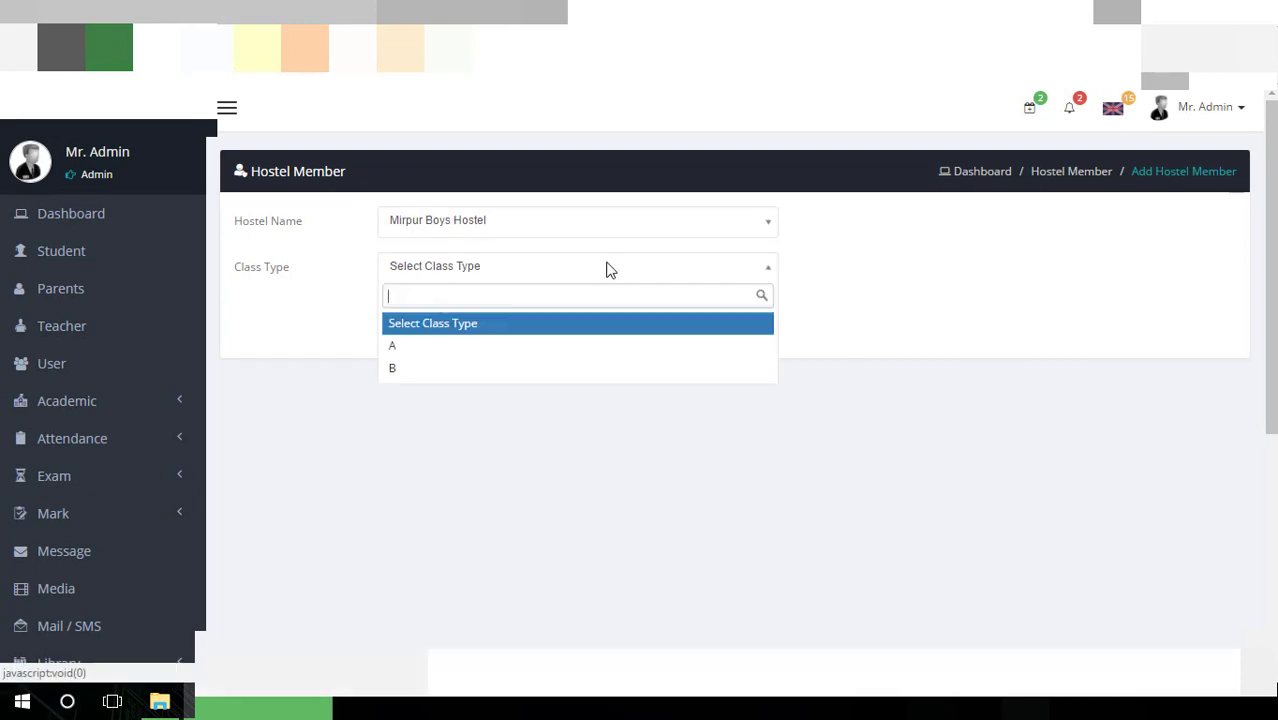
{"action": "left_click", "coordinate": [568, 348]}
{"action": "left_click", "coordinate": [463, 316]}
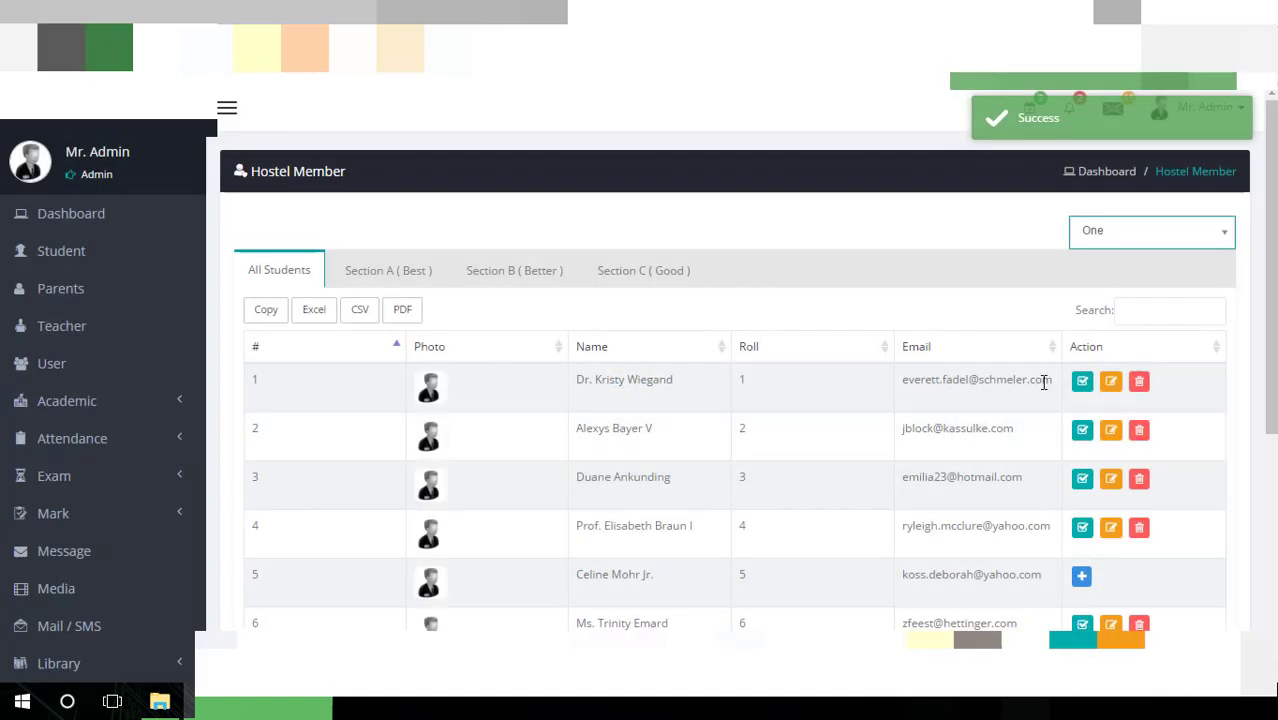
View class One's Section A, then Section C hostel members
{"action": "left_click", "coordinate": [408, 274]}
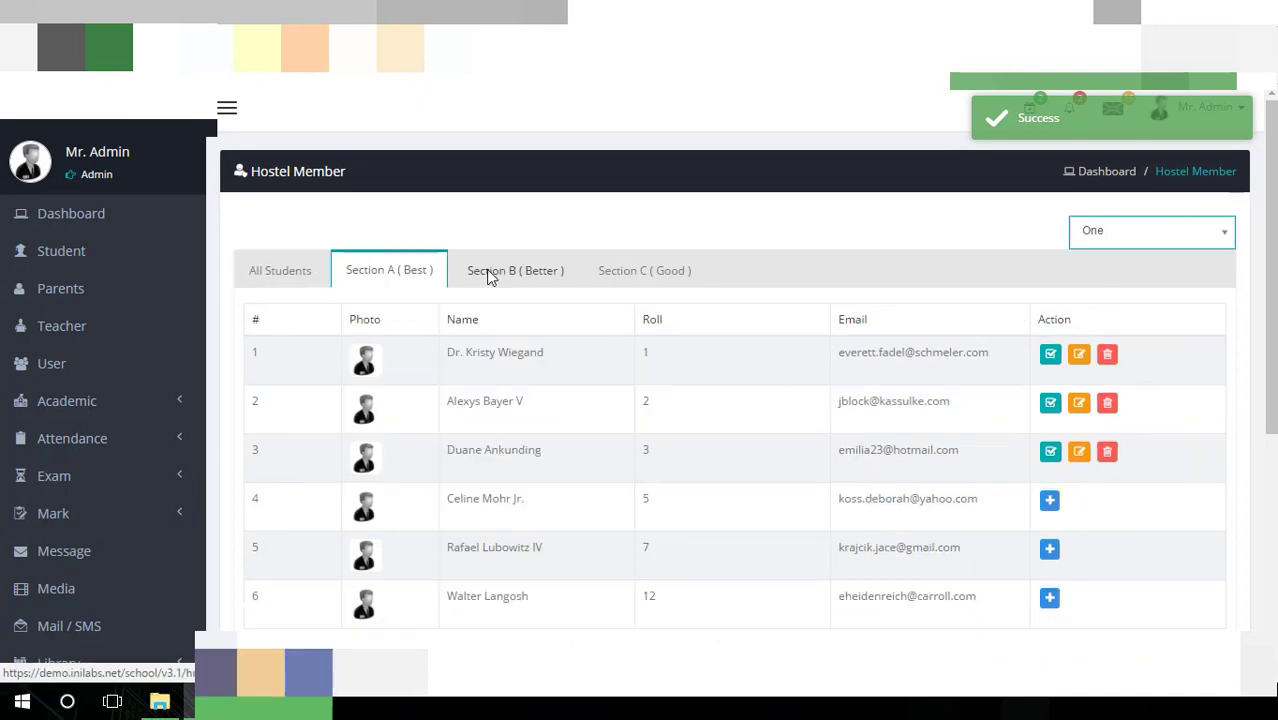
{"action": "left_click", "coordinate": [678, 283]}
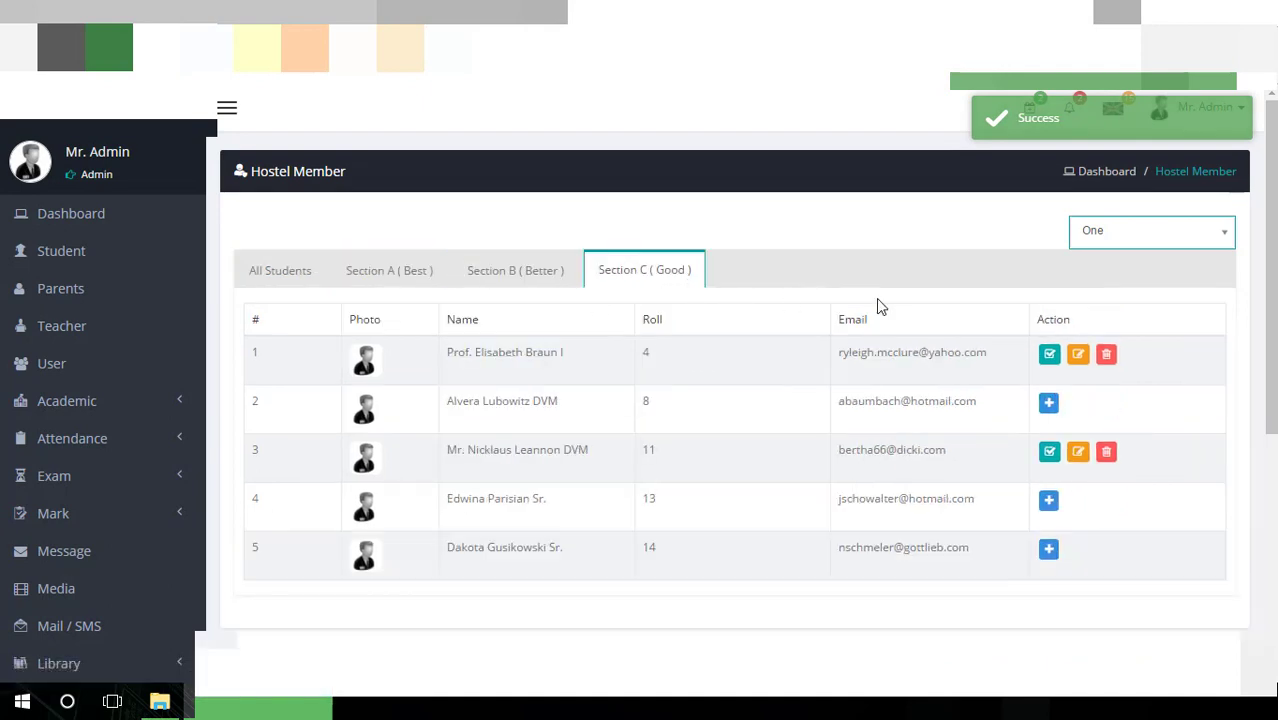
{"action": "scroll", "coordinate": [877, 300], "scroll_direction": "down", "scroll_amount": 2}
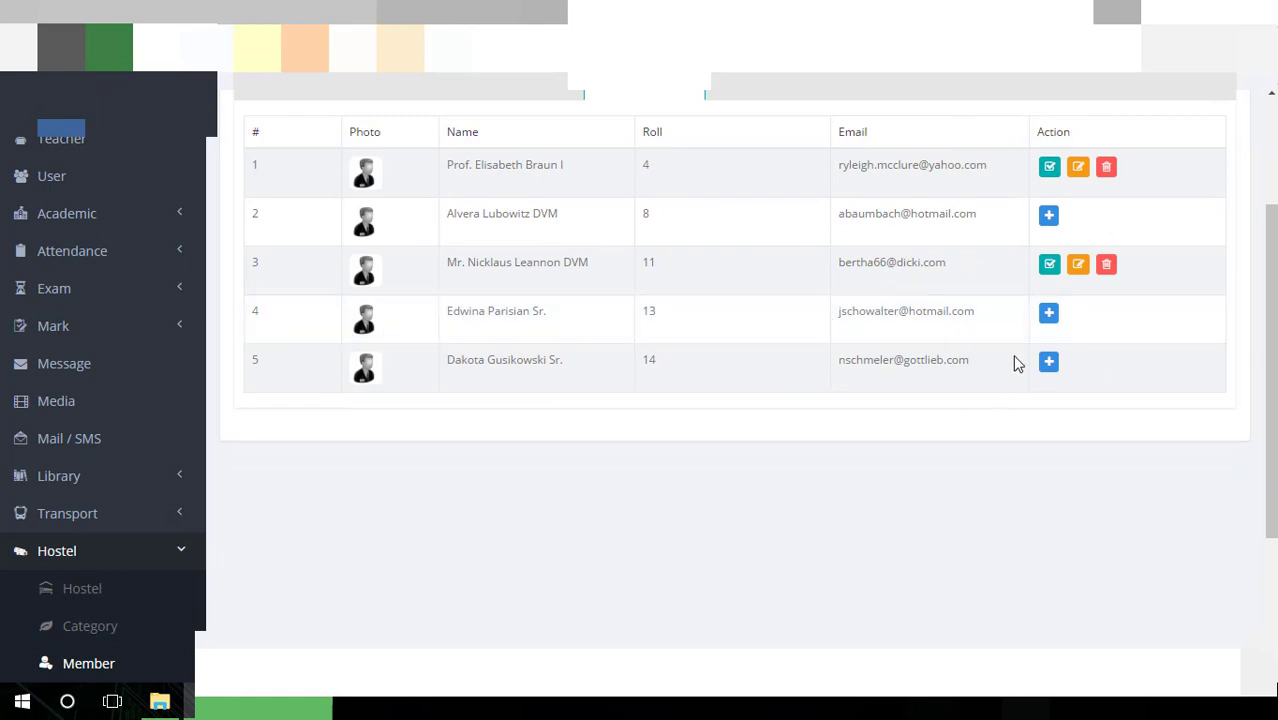
{"action": "scroll", "coordinate": [145, 369], "scroll_direction": "down", "scroll_amount": 2}
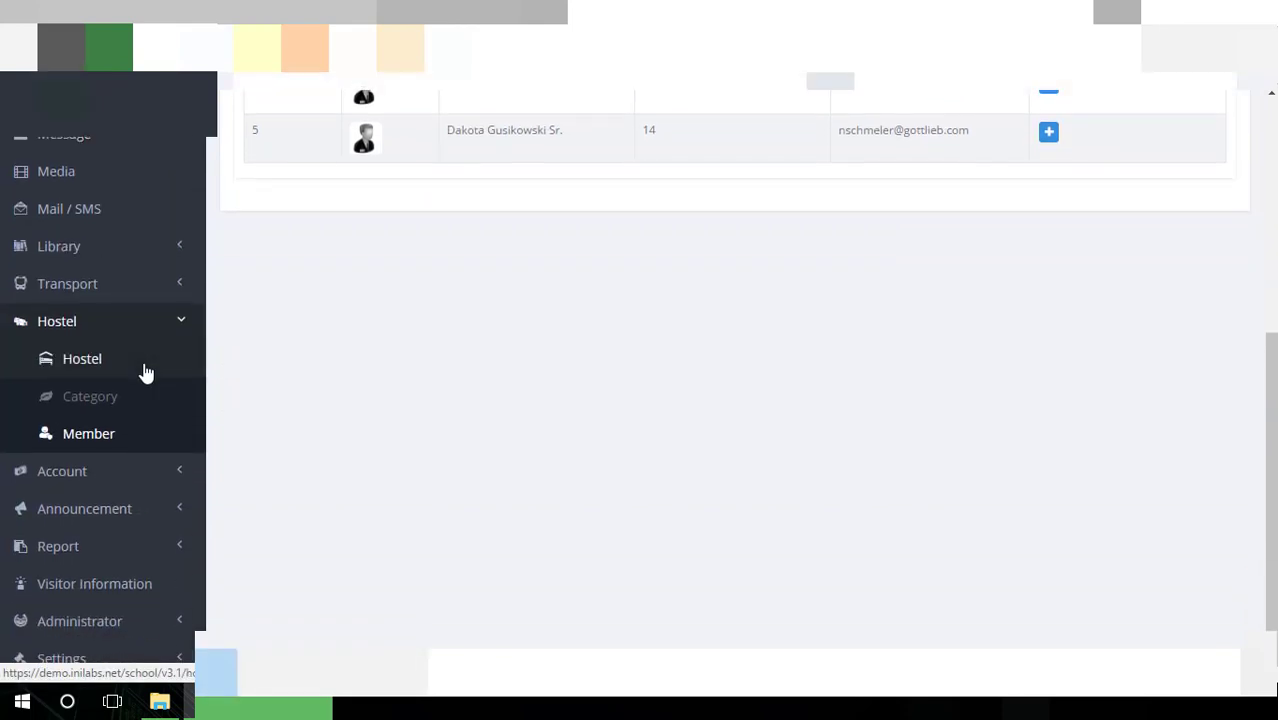
Review the Fee Types list and open the blank Add Fee Type form without adding anything
{"action": "left_click", "coordinate": [145, 494]}
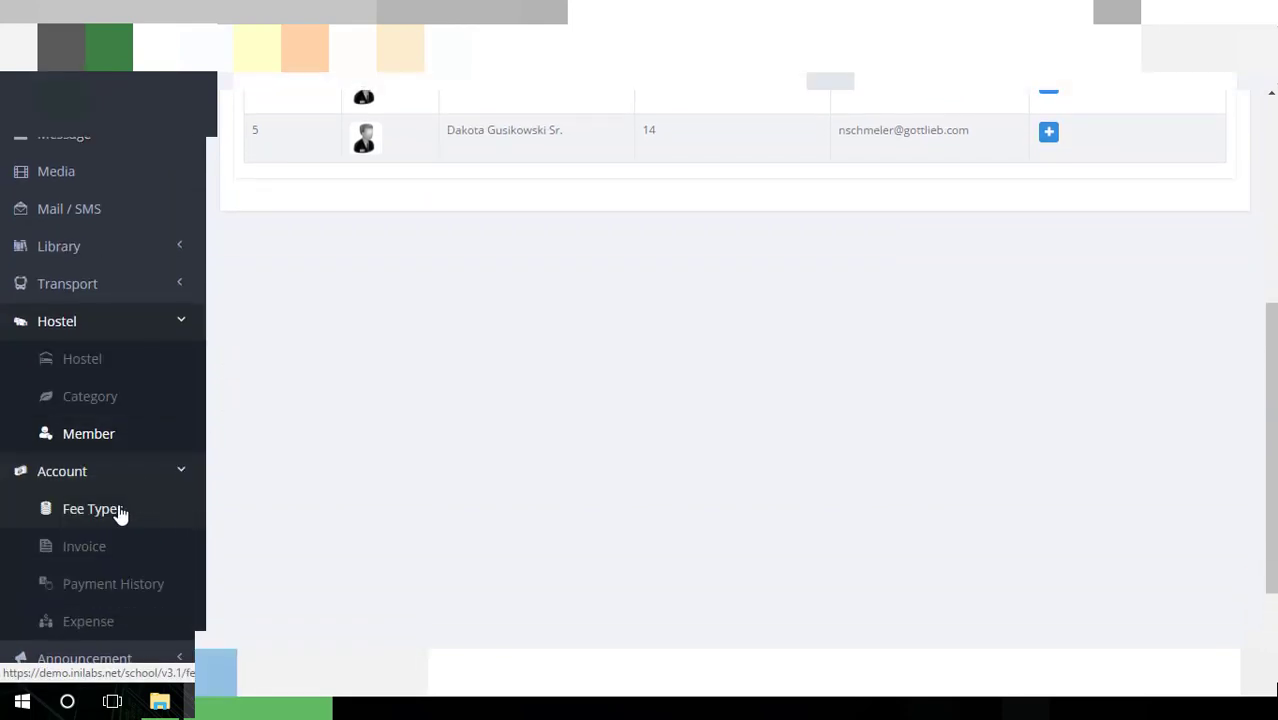
{"action": "left_click", "coordinate": [119, 510]}
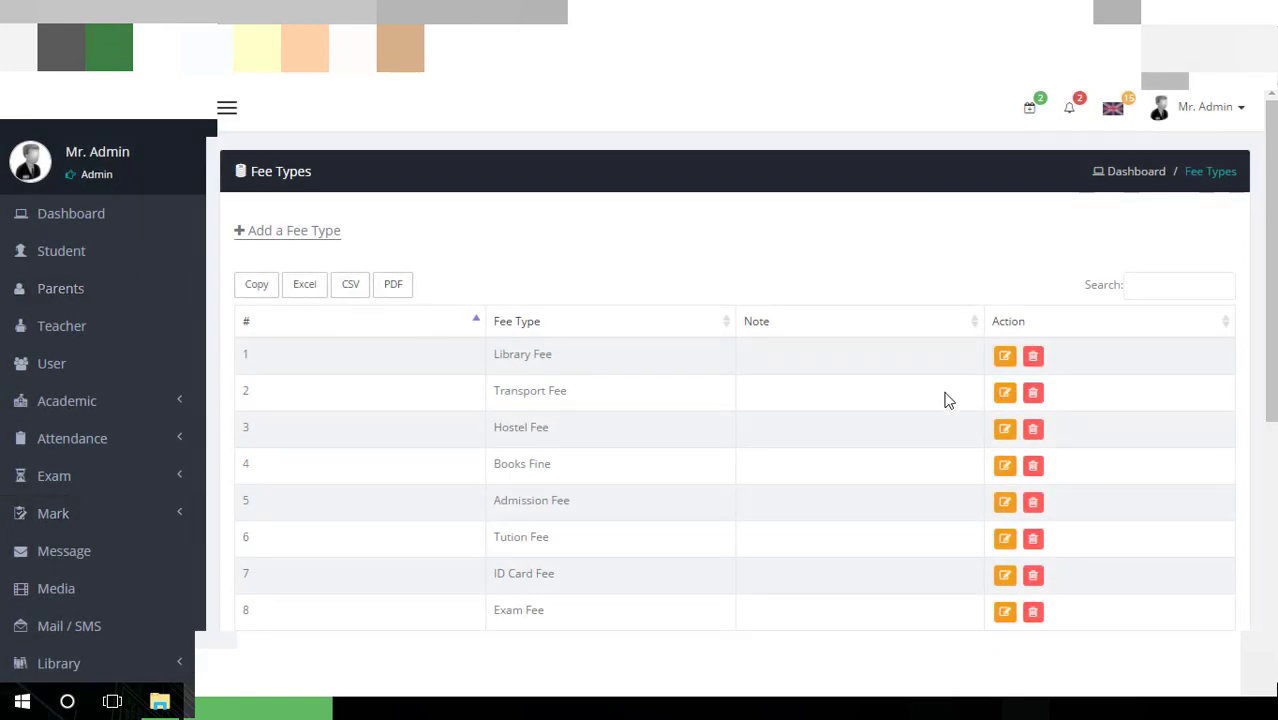
{"action": "scroll", "coordinate": [960, 405], "scroll_direction": "down", "scroll_amount": 3}
{"action": "scroll", "coordinate": [976, 419], "scroll_direction": "up", "scroll_amount": 2}
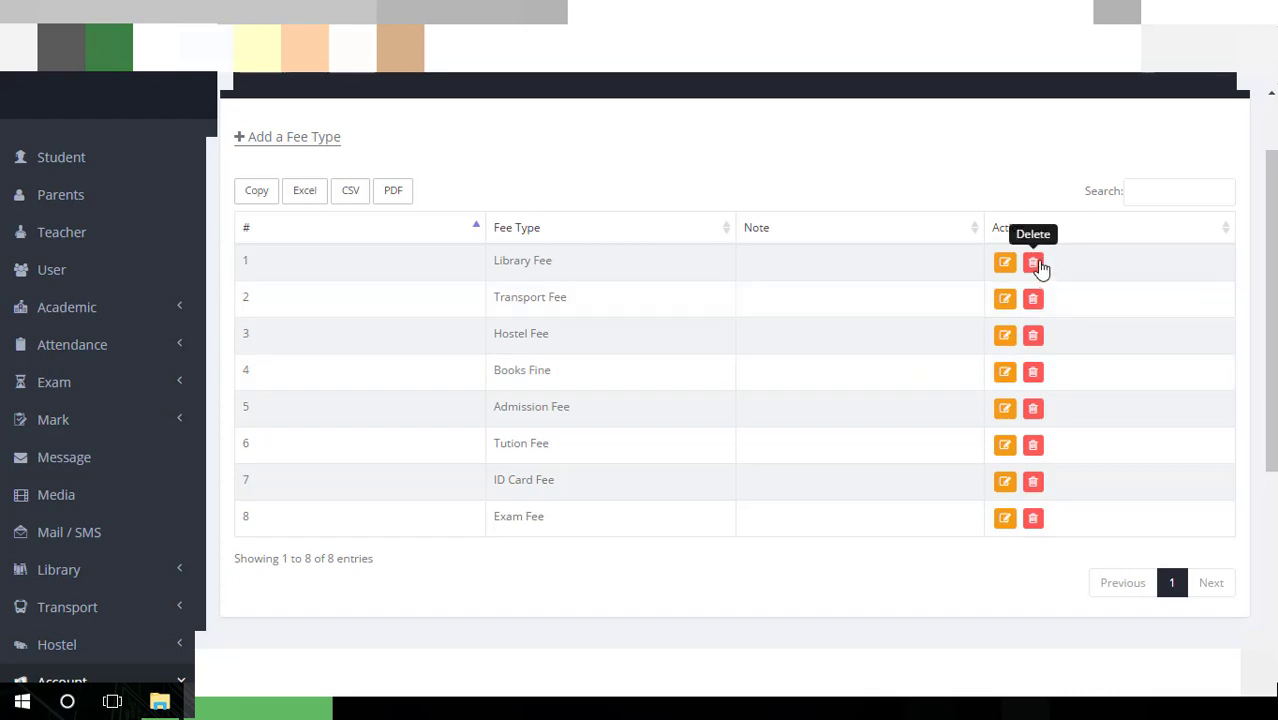
{"action": "left_click", "coordinate": [318, 141]}
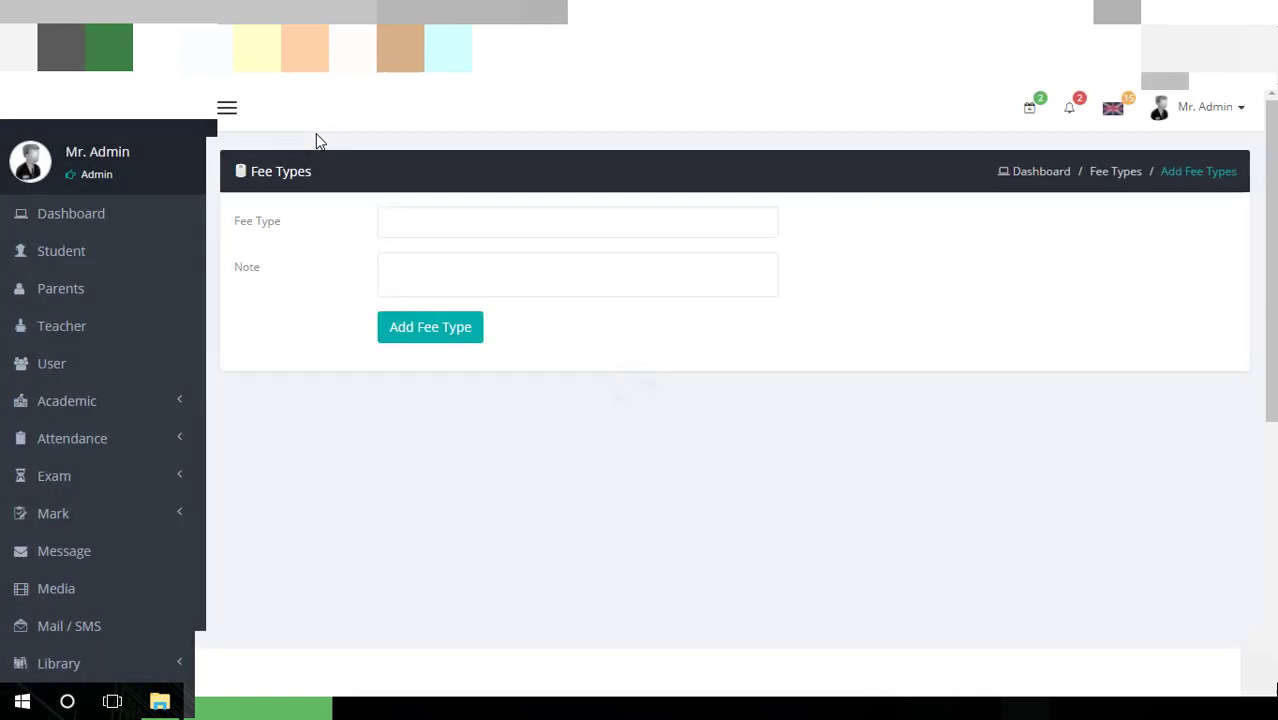
{"action": "left_click", "coordinate": [447, 236]}
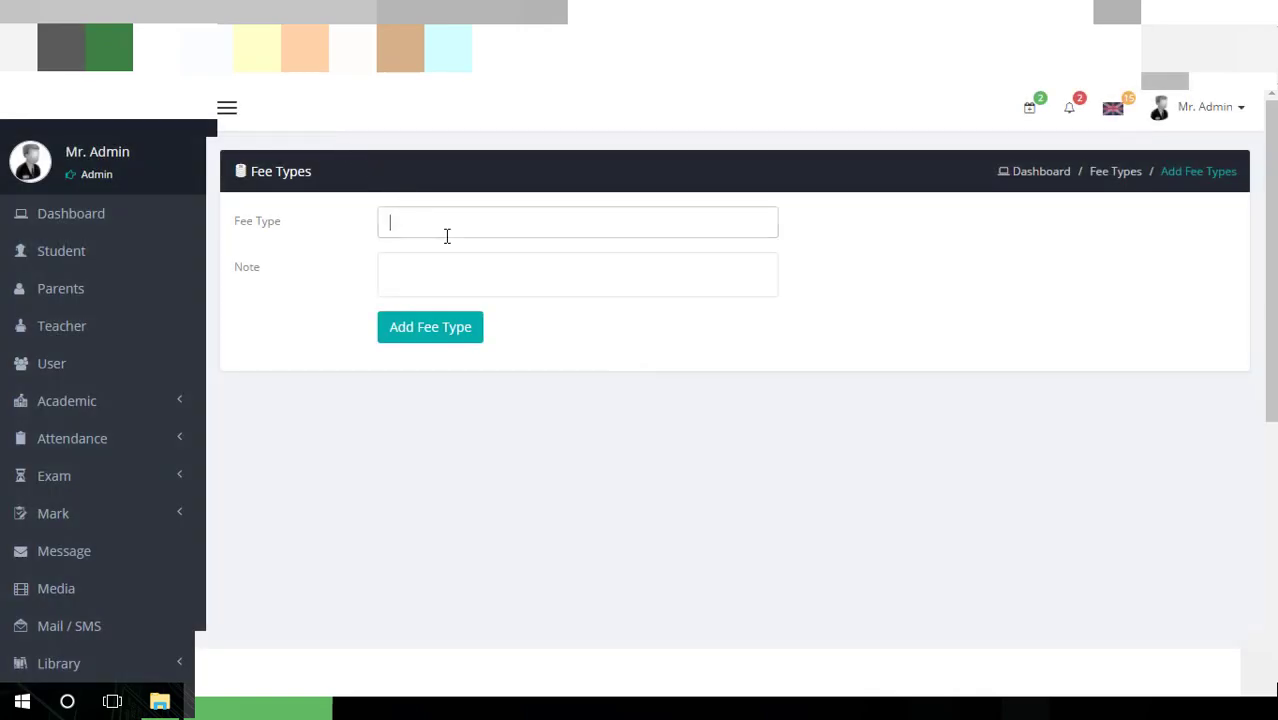
{"action": "left_click", "coordinate": [463, 286]}
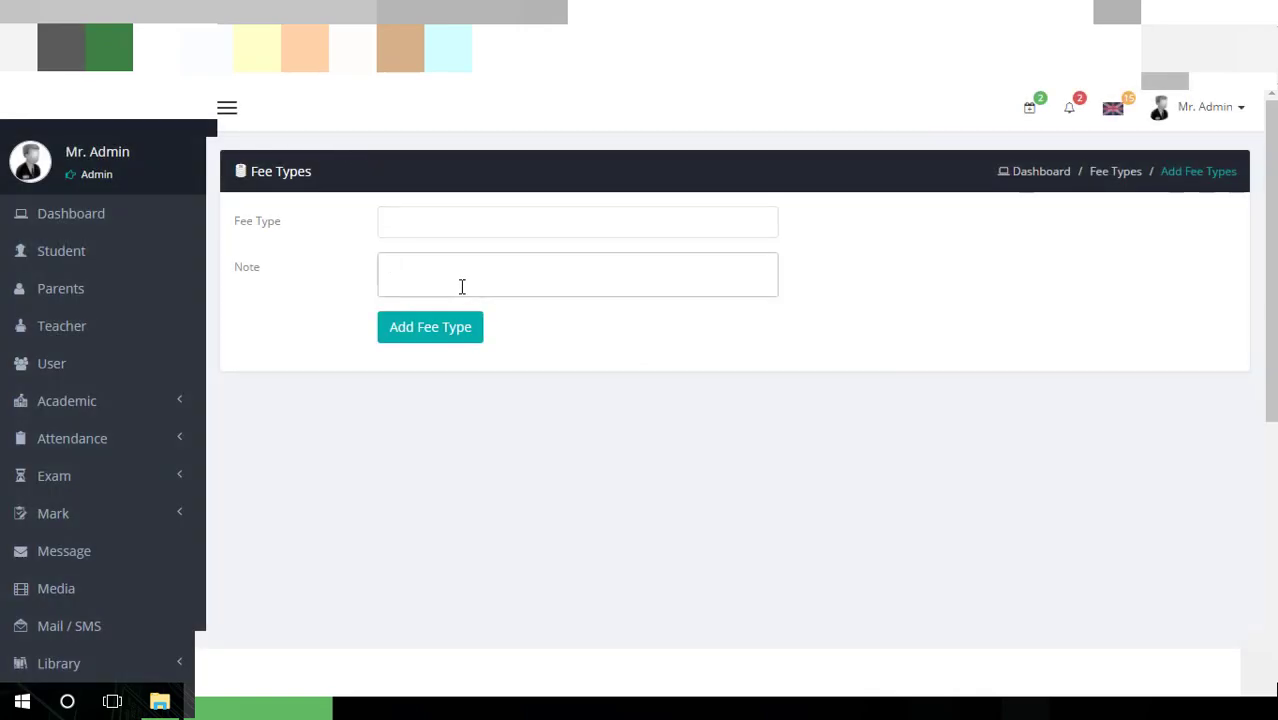
{"action": "left_click", "coordinate": [428, 333]}
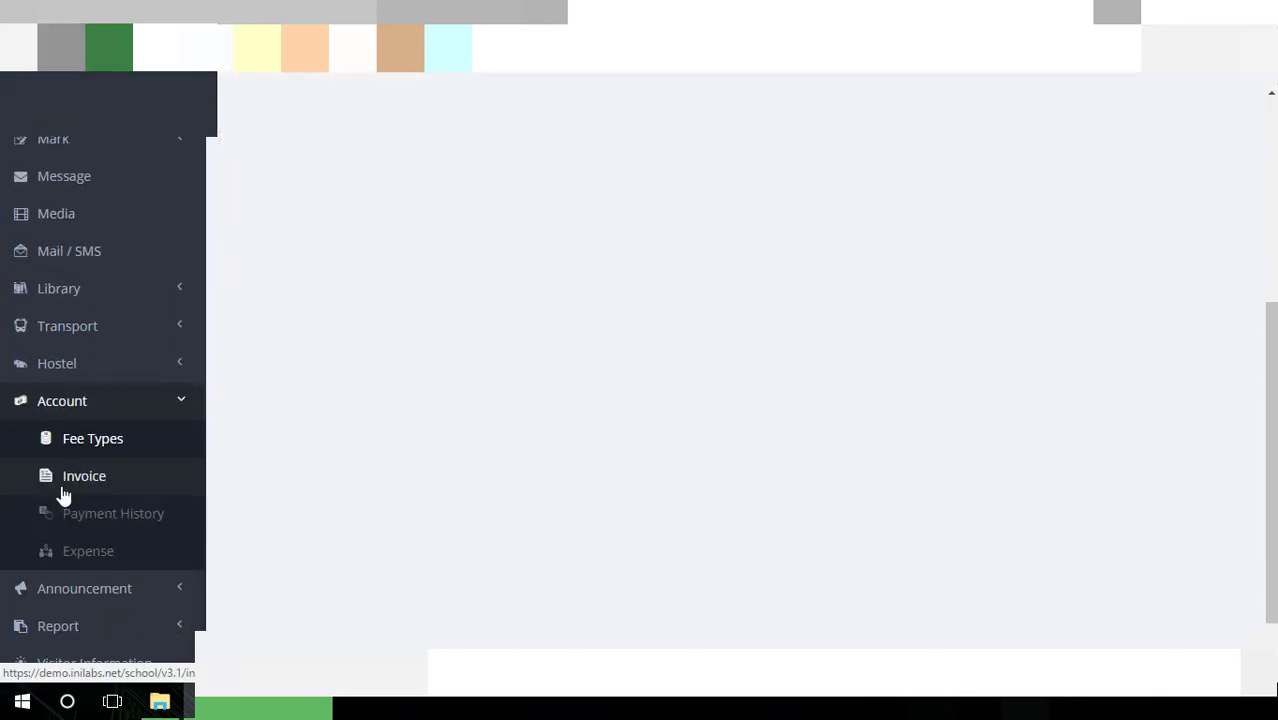
Open the Invoice list and scroll through the invoices
{"action": "left_click", "coordinate": [63, 493]}
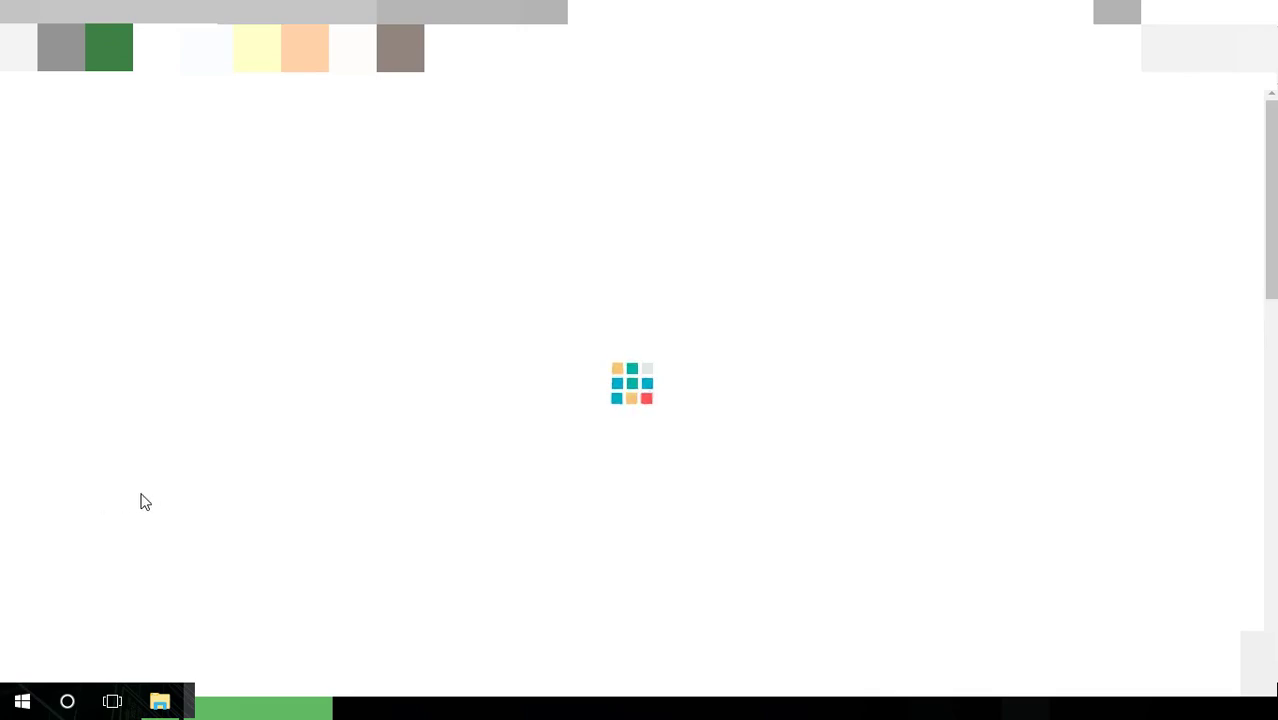
{"action": "scroll", "coordinate": [477, 525], "scroll_direction": "down", "scroll_amount": 5}
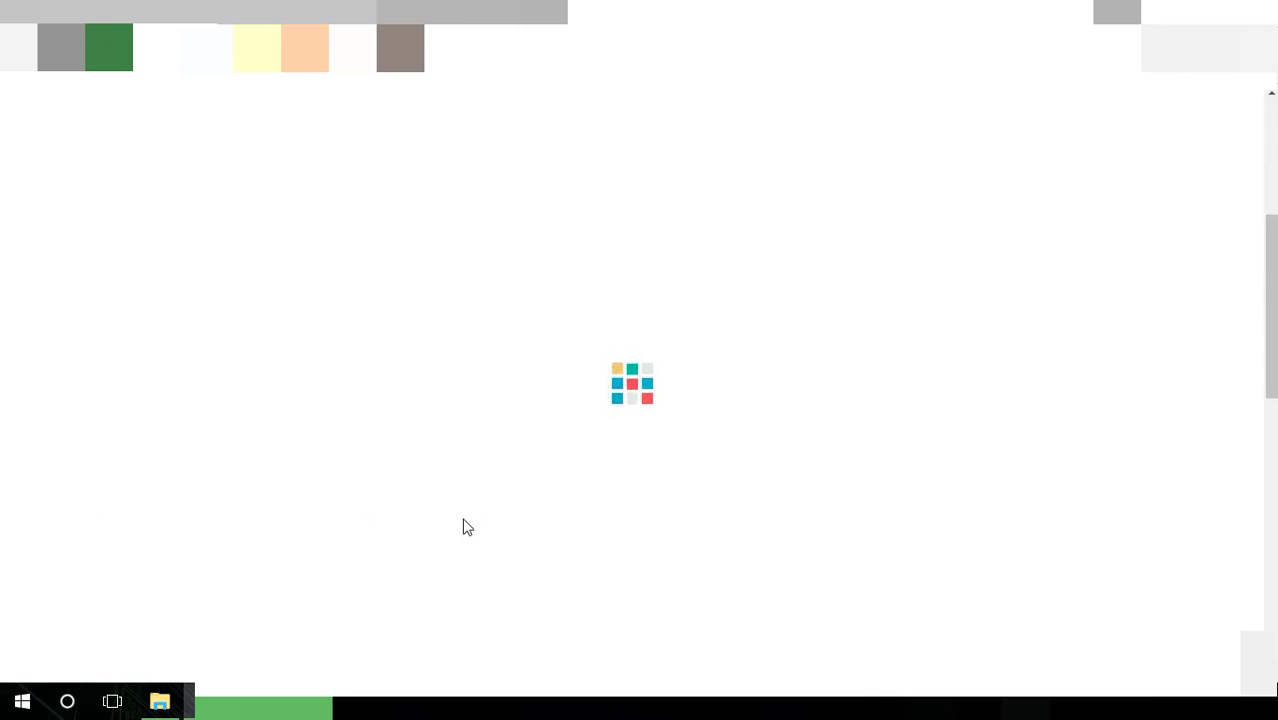
{"action": "scroll", "coordinate": [467, 527], "scroll_direction": "down", "scroll_amount": 5}
{"action": "scroll", "coordinate": [467, 527], "scroll_direction": "up", "scroll_amount": 10}
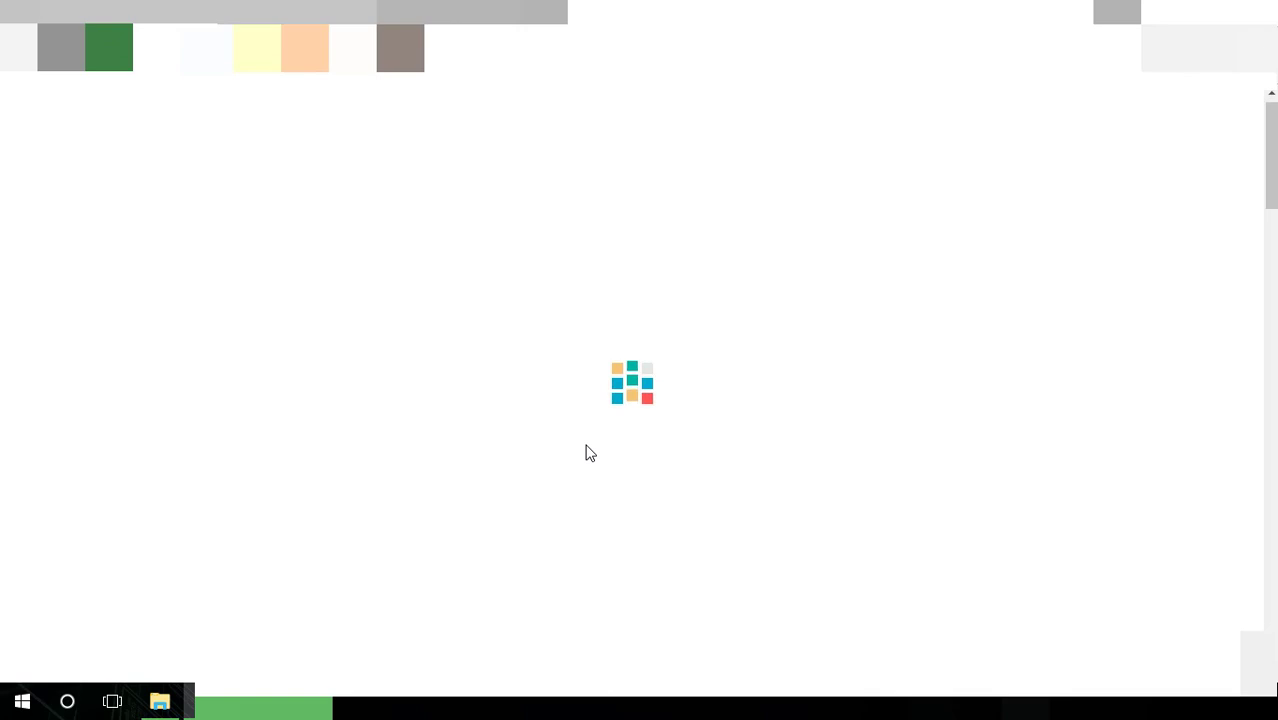
{"action": "scroll", "coordinate": [590, 453], "scroll_direction": "down", "scroll_amount": 3}
{"action": "scroll", "coordinate": [590, 453], "scroll_direction": "up", "scroll_amount": 4}
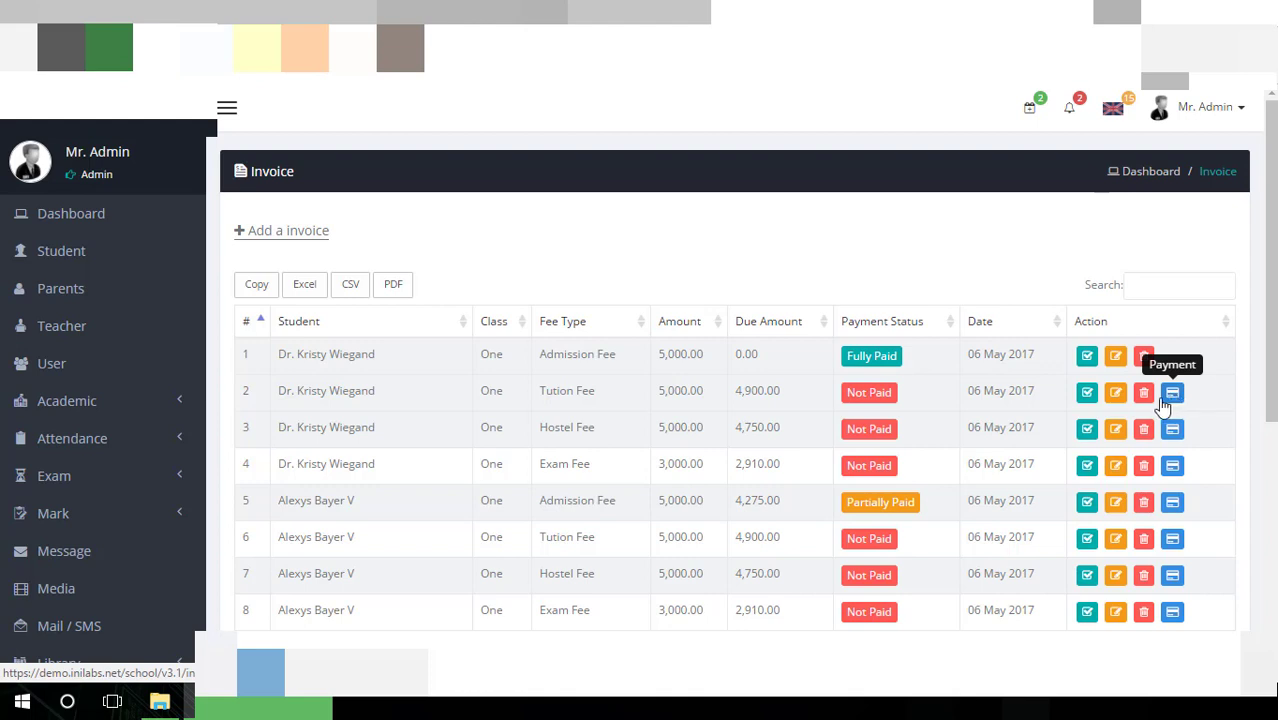
Record a 4900 Cash payment for the second Tution Fee invoice
{"action": "left_click", "coordinate": [1166, 398]}
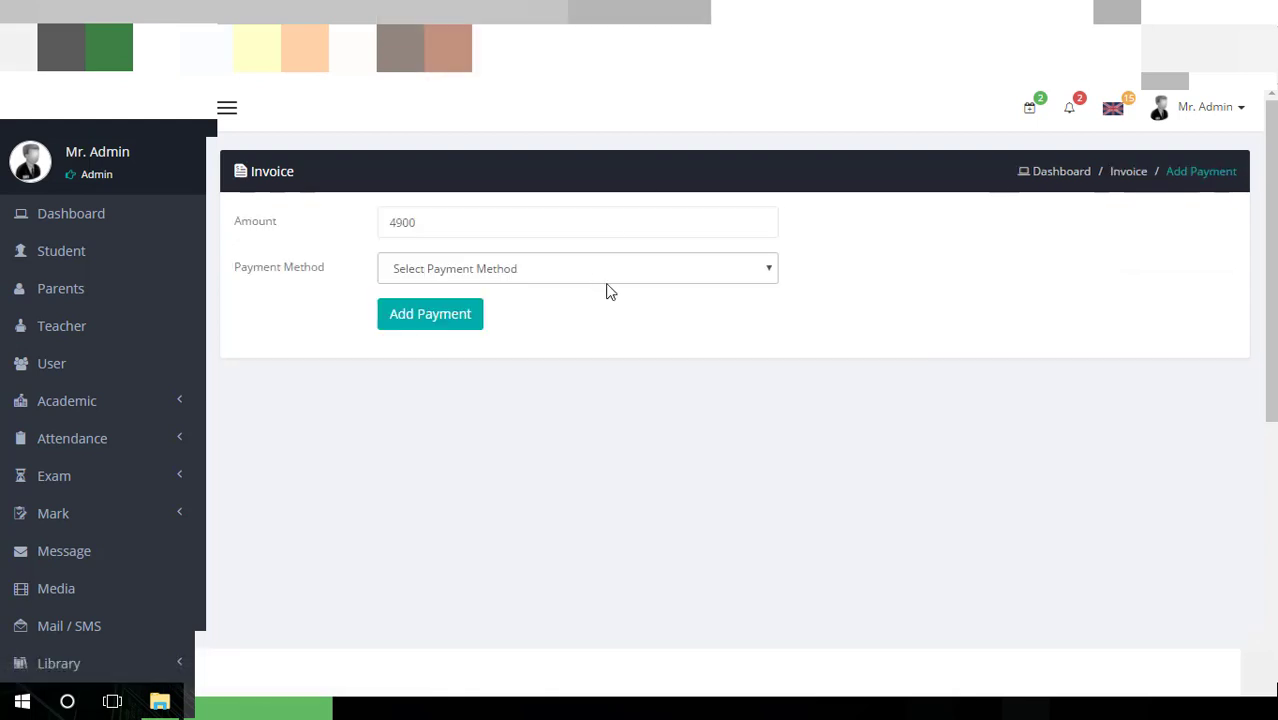
{"action": "left_click", "coordinate": [537, 223]}
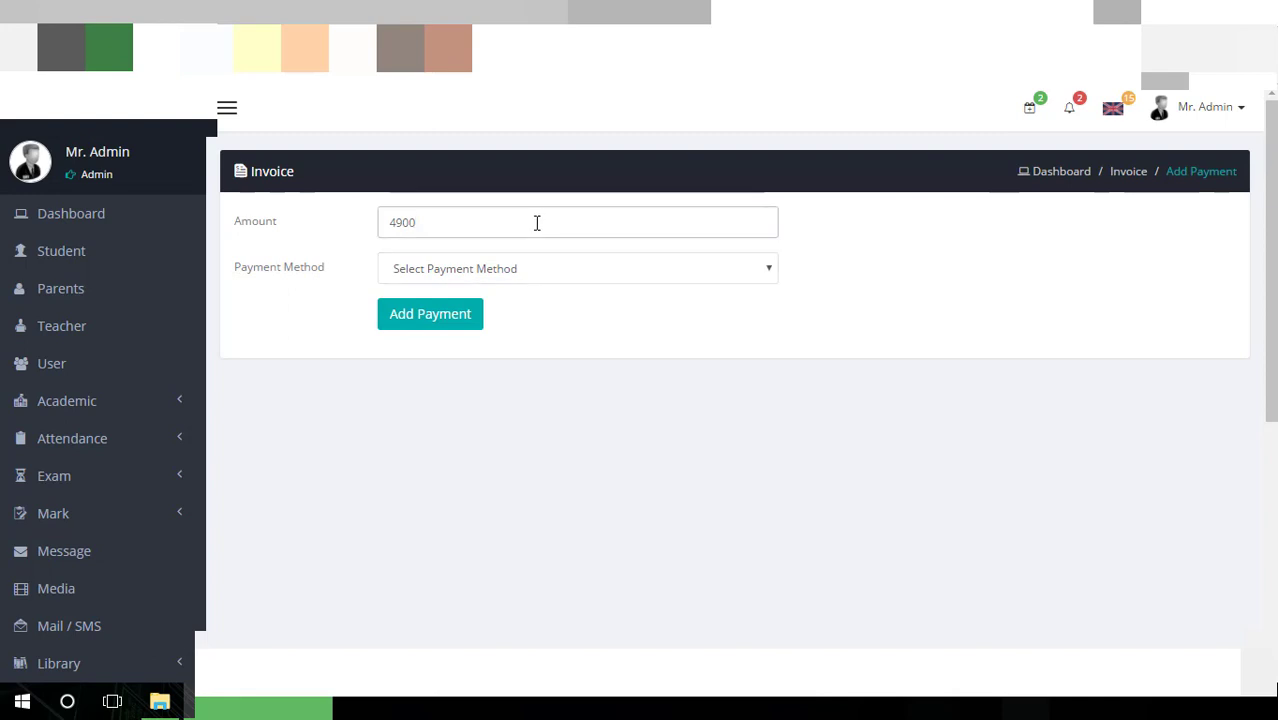
{"action": "left_click", "coordinate": [542, 274]}
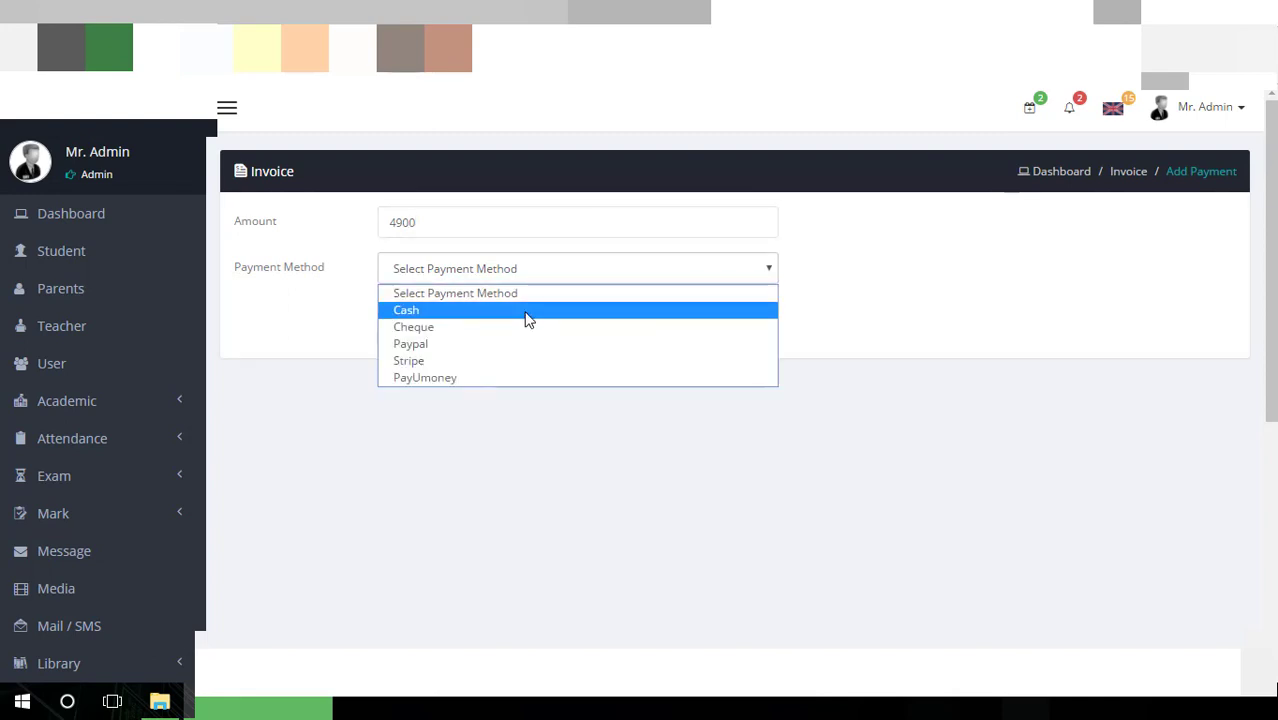
{"action": "left_click", "coordinate": [528, 314]}
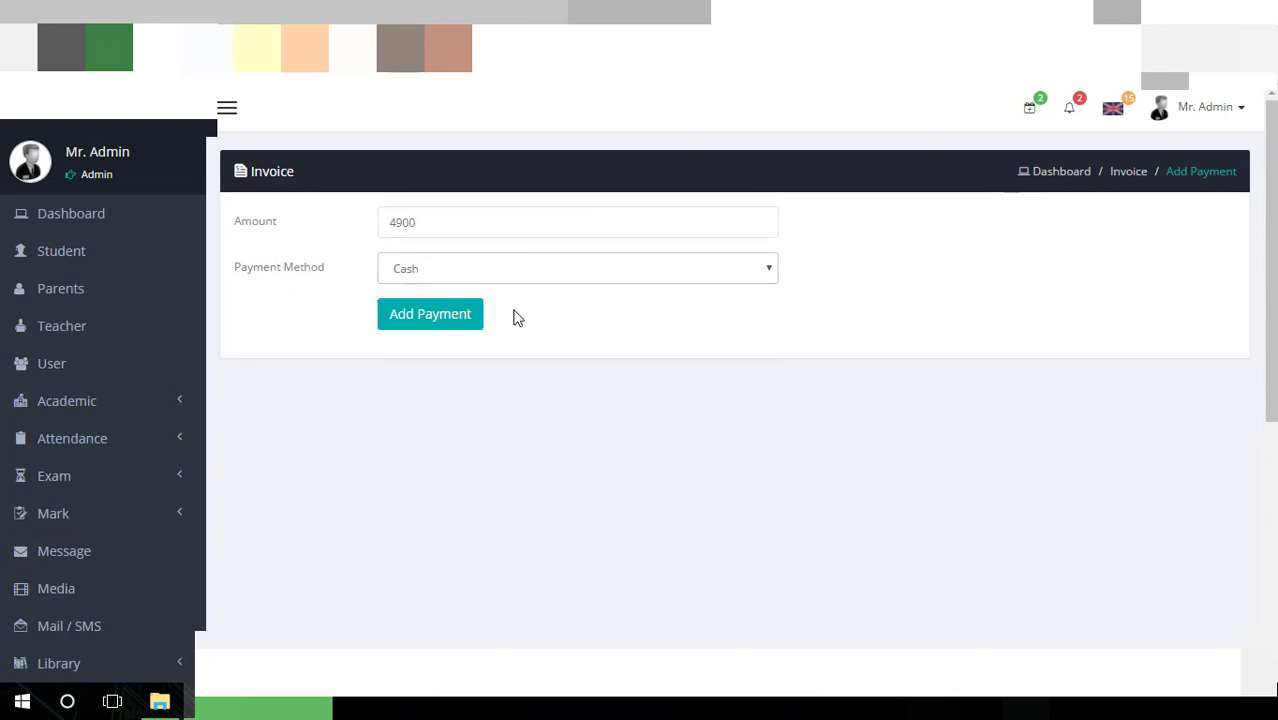
{"action": "left_click", "coordinate": [430, 314]}
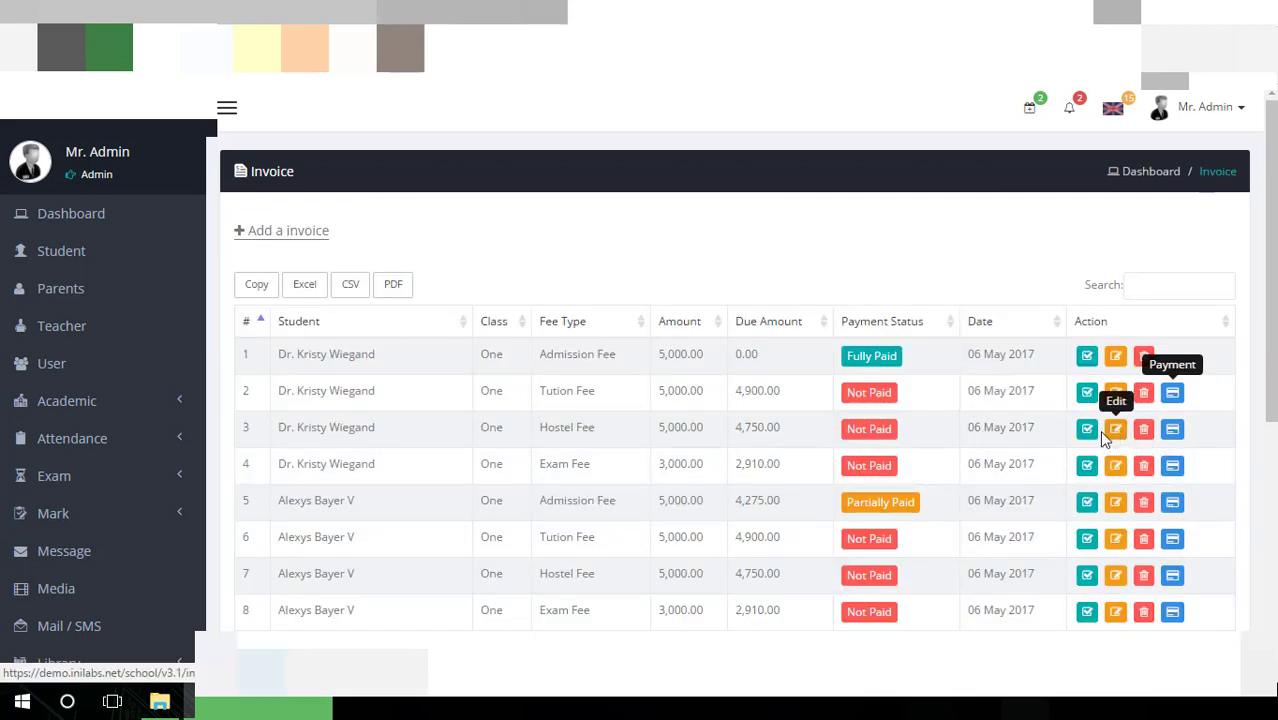
{"action": "left_click", "coordinate": [1087, 356]}
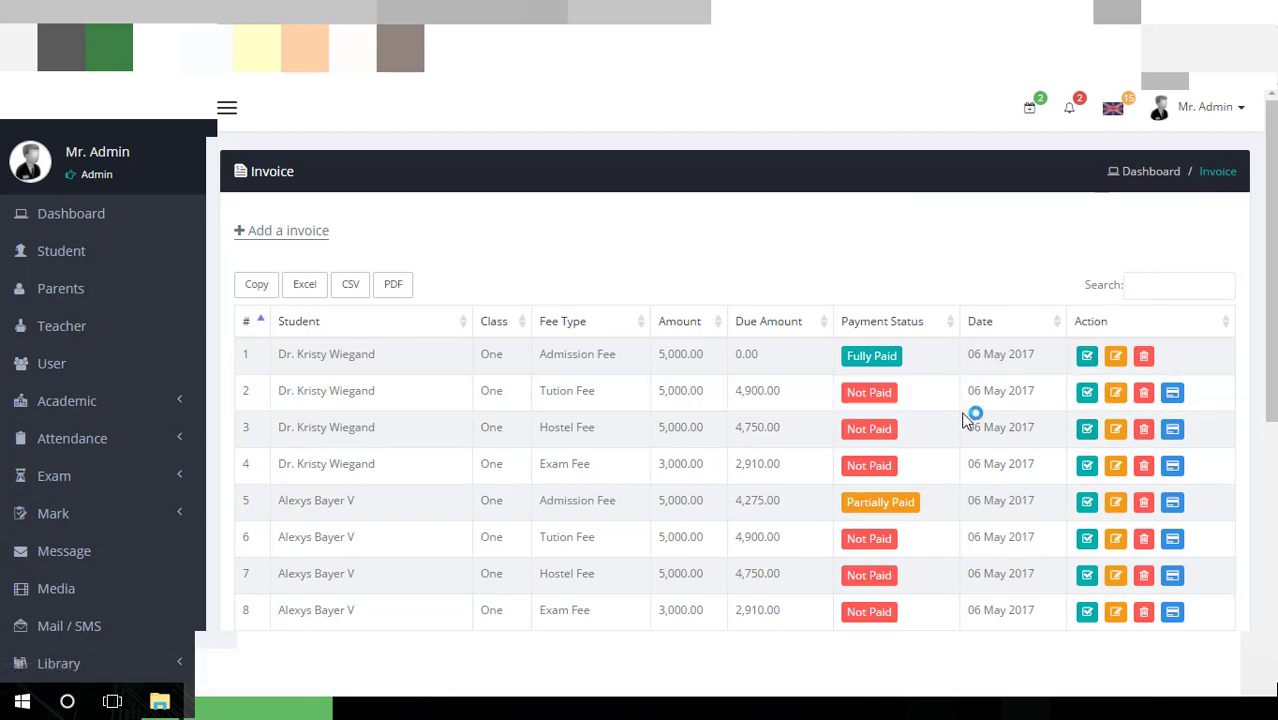
{"action": "scroll", "coordinate": [973, 410], "scroll_direction": "down", "scroll_amount": 2}
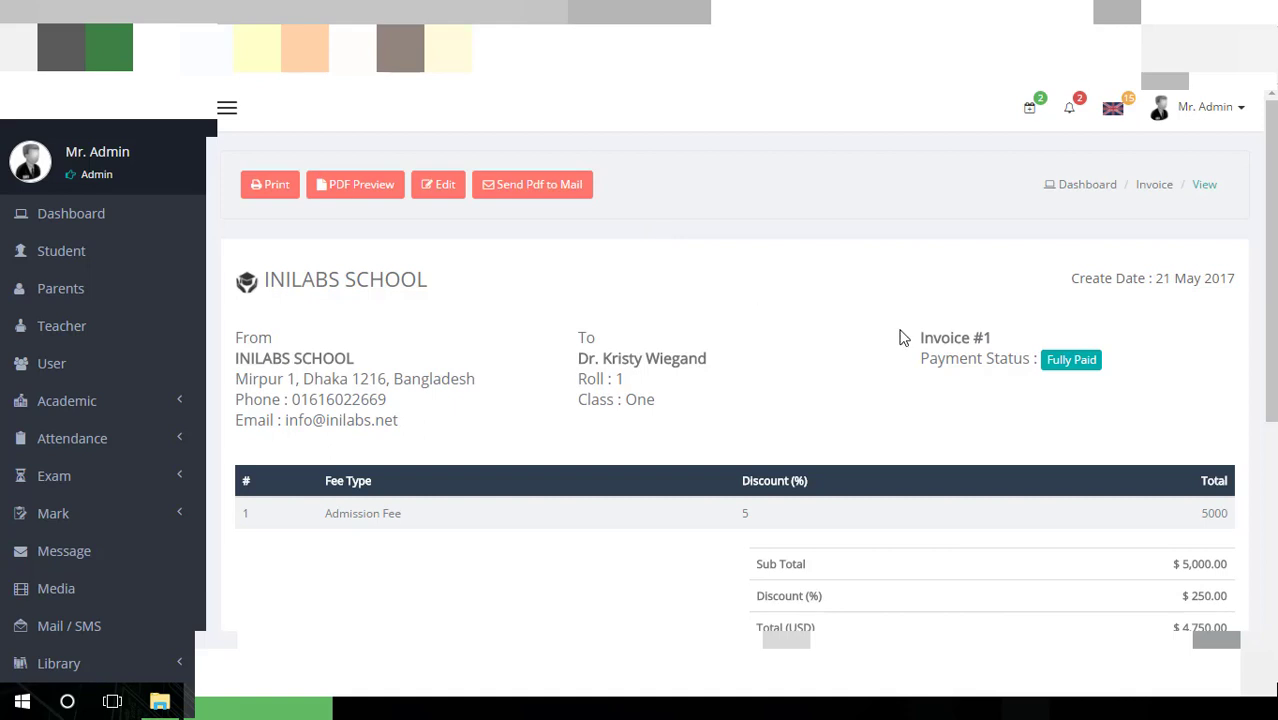
{"action": "scroll", "coordinate": [903, 338], "scroll_direction": "down", "scroll_amount": 3}
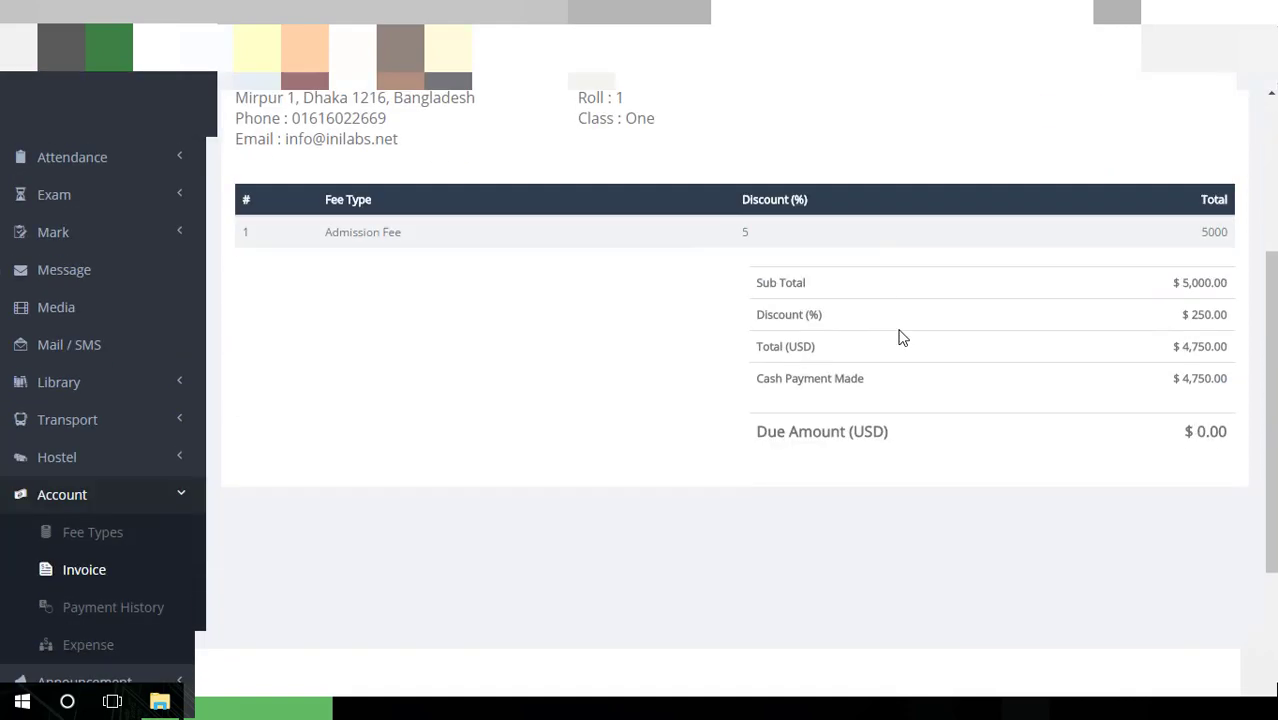
{"action": "scroll", "coordinate": [903, 338], "scroll_direction": "up", "scroll_amount": 2}
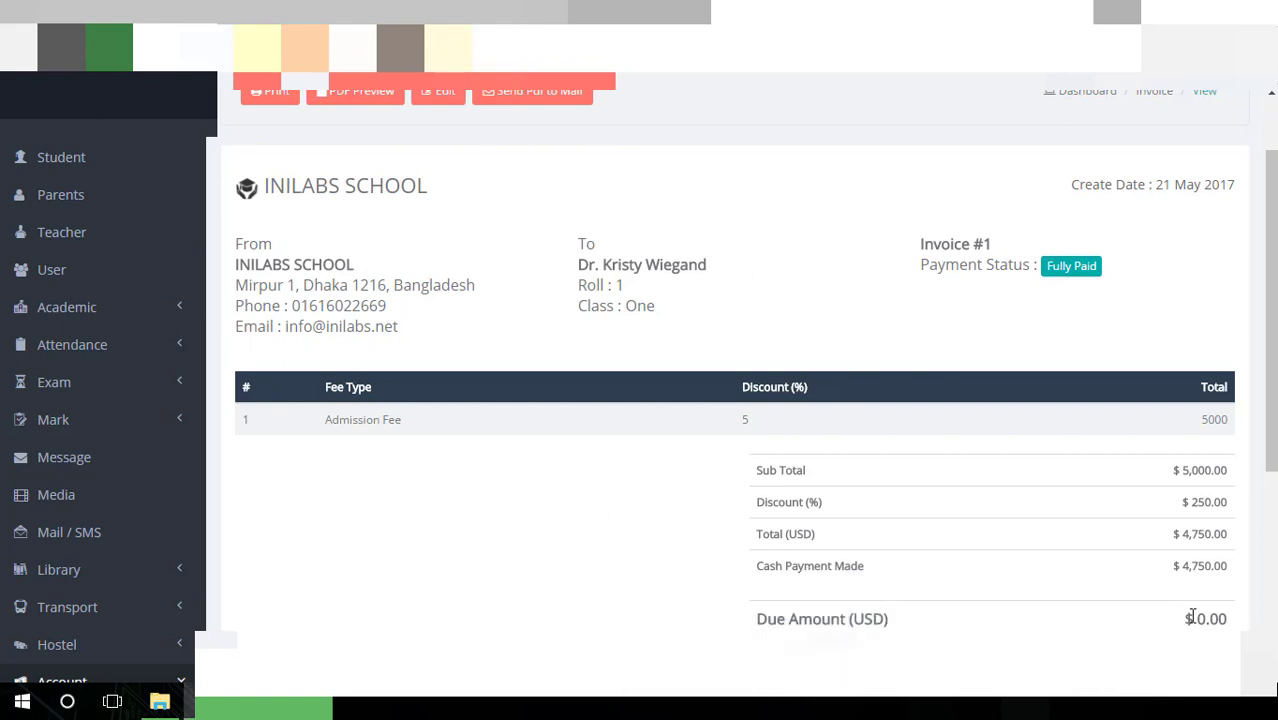
{"action": "left_click_drag", "start_coordinate": [1181, 616], "coordinate": [1209, 617]}
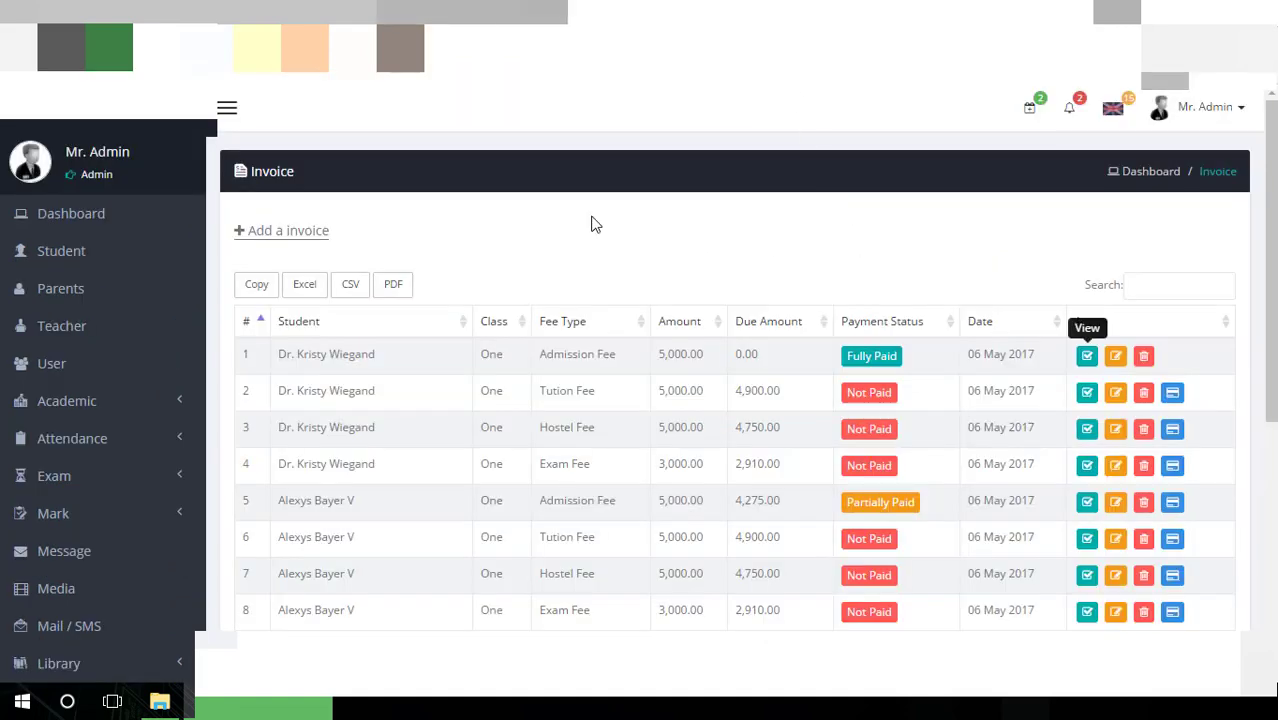
Sort invoices by Due Amount, lowest first, and open the blank Add Invoice form
{"action": "scroll", "coordinate": [593, 225], "scroll_direction": "down", "scroll_amount": 1}
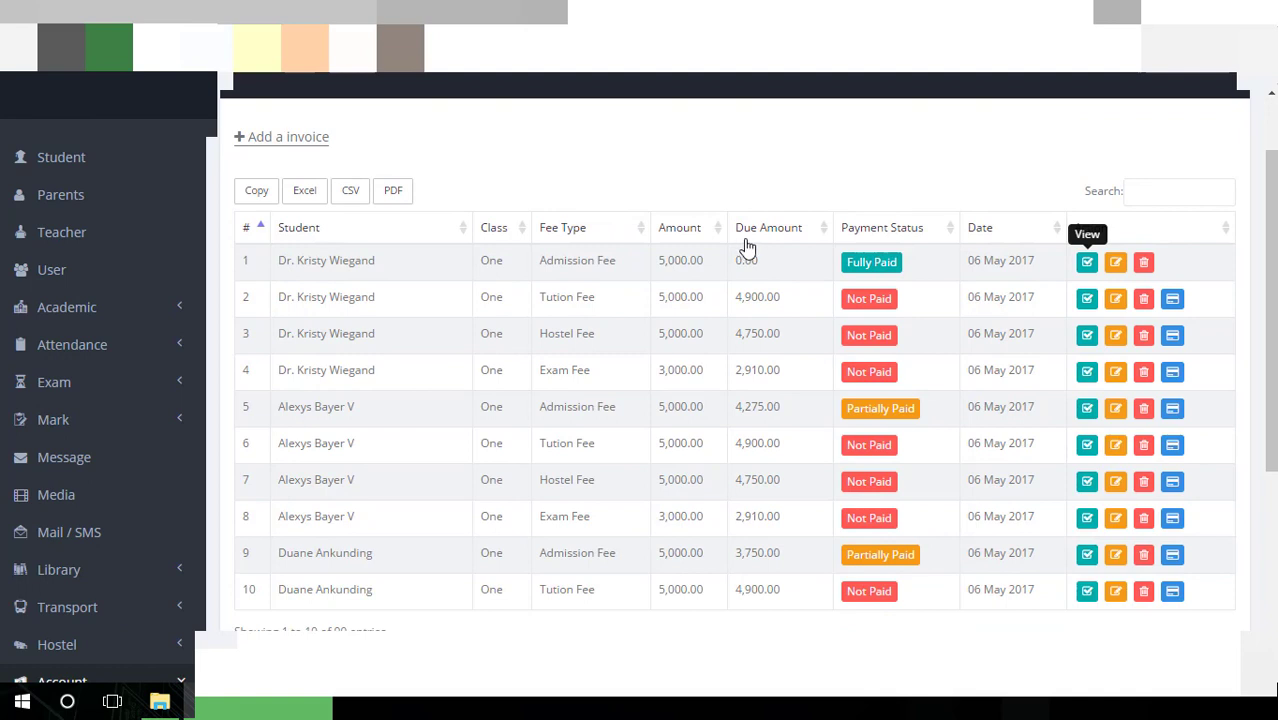
{"action": "left_click", "coordinate": [808, 230]}
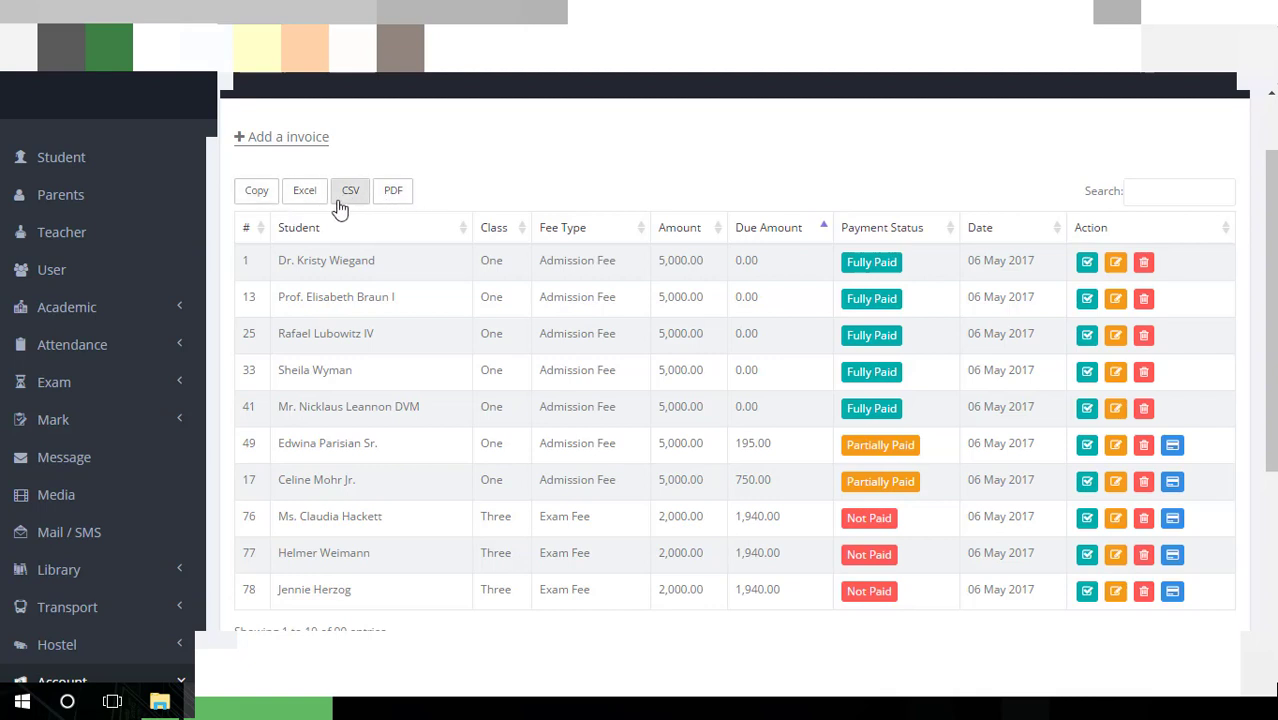
{"action": "scroll", "coordinate": [451, 303], "scroll_direction": "down", "scroll_amount": 3}
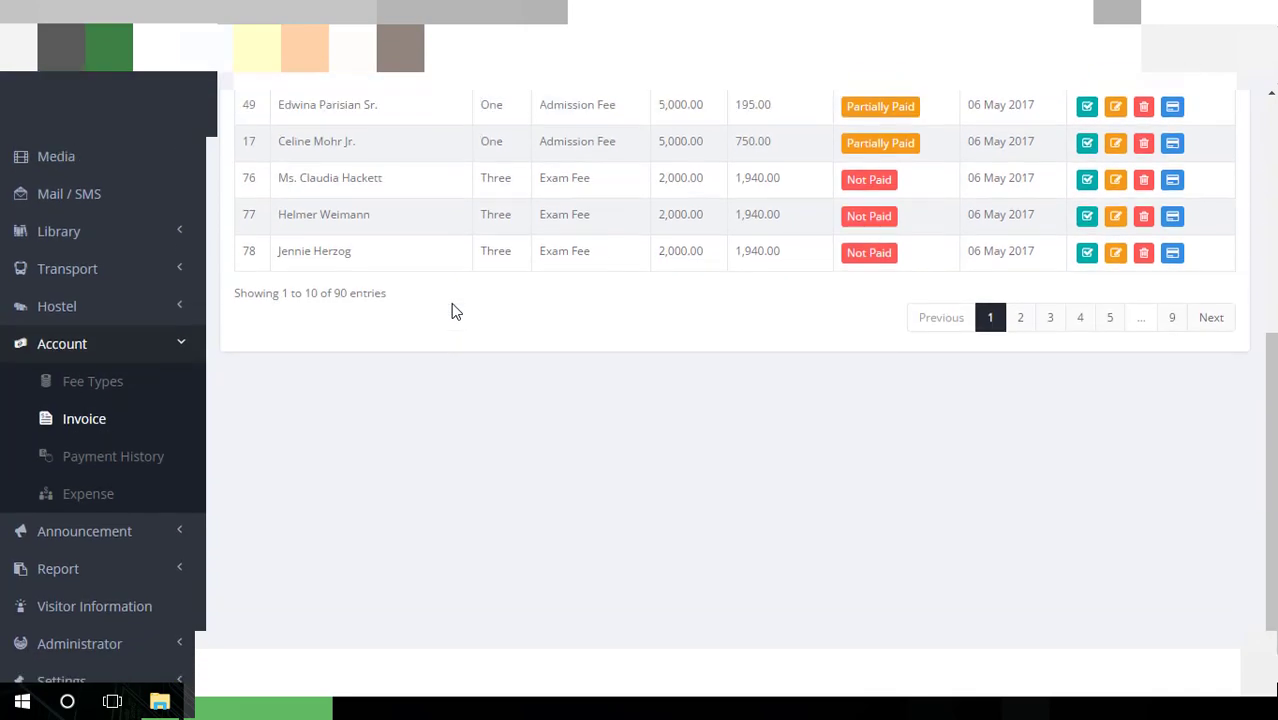
{"action": "scroll", "coordinate": [451, 303], "scroll_direction": "up", "scroll_amount": 4}
{"action": "left_click", "coordinate": [314, 158]}
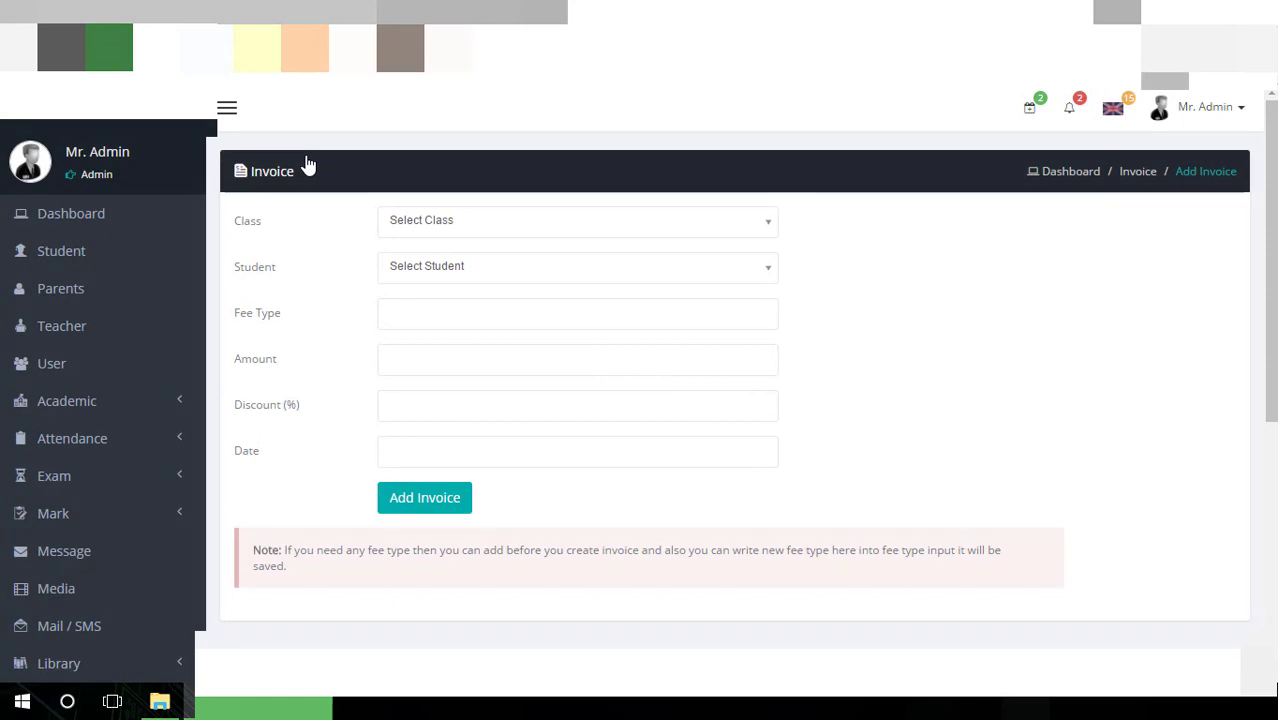
Set the new invoice's class to One and pick the first listed student
{"action": "left_click", "coordinate": [585, 230]}
{"action": "left_click", "coordinate": [563, 318]}
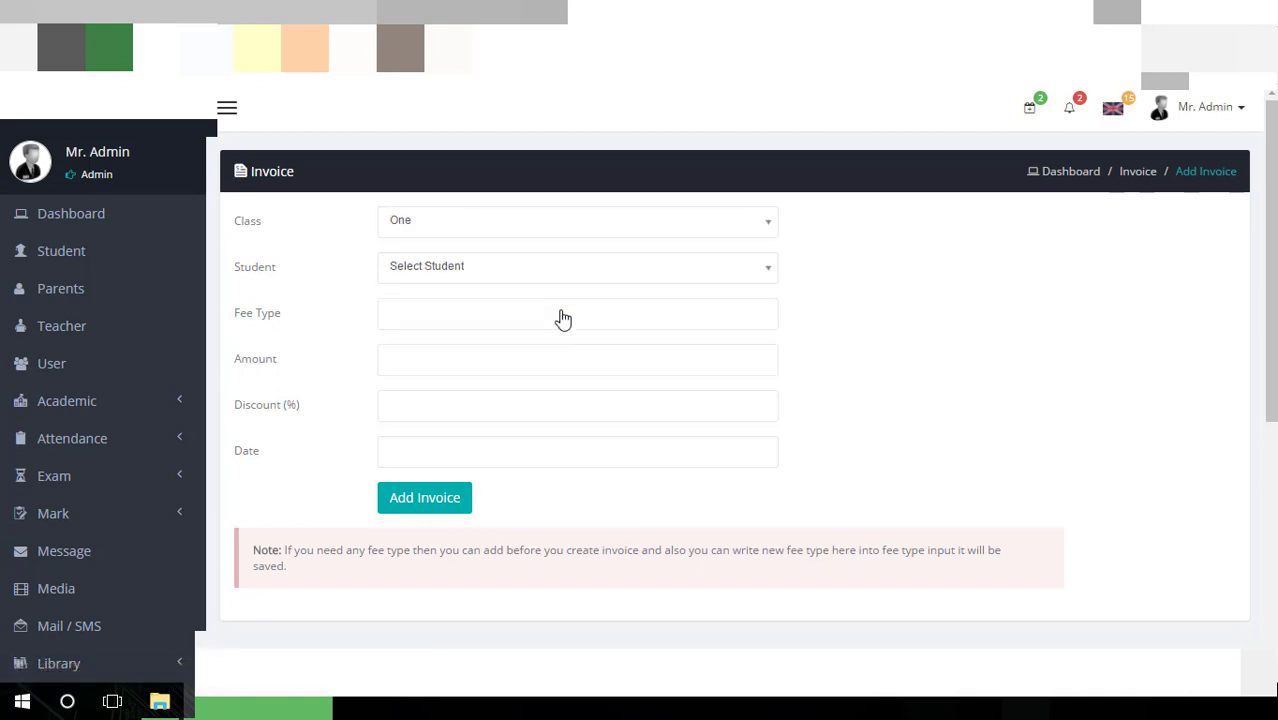
{"action": "left_click", "coordinate": [458, 270]}
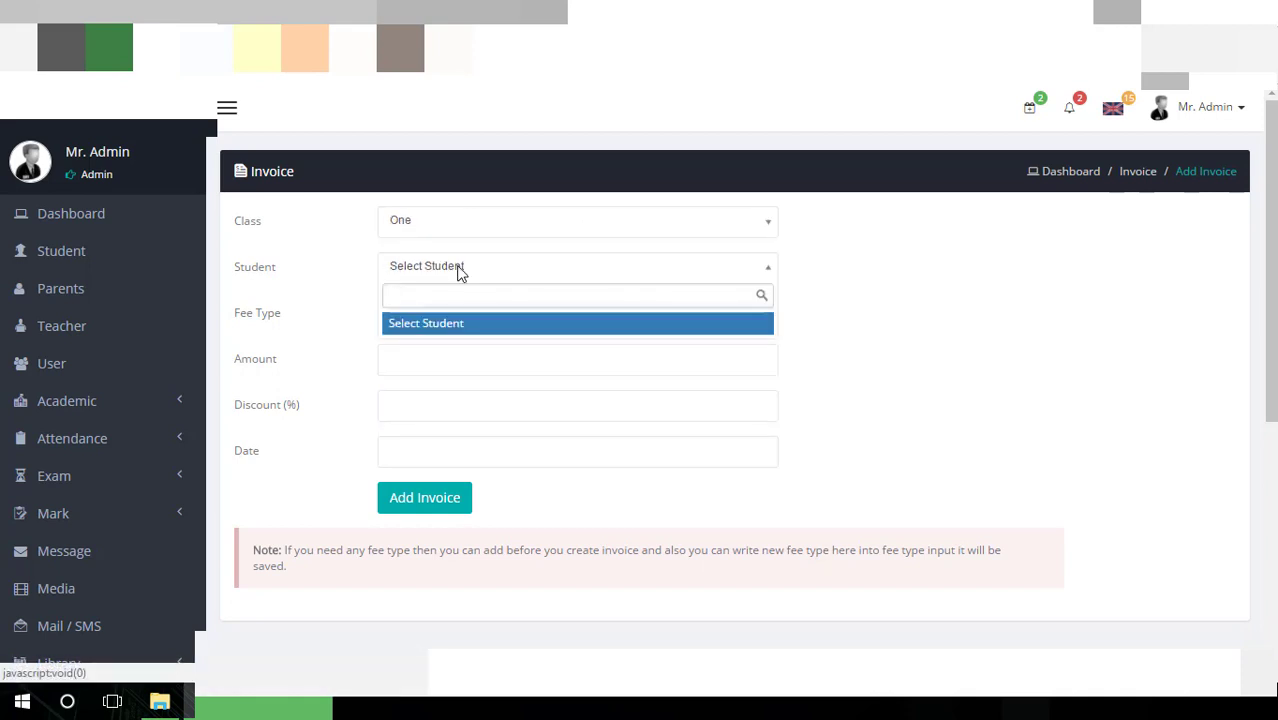
{"action": "left_click", "coordinate": [933, 286]}
{"action": "left_click", "coordinate": [757, 272]}
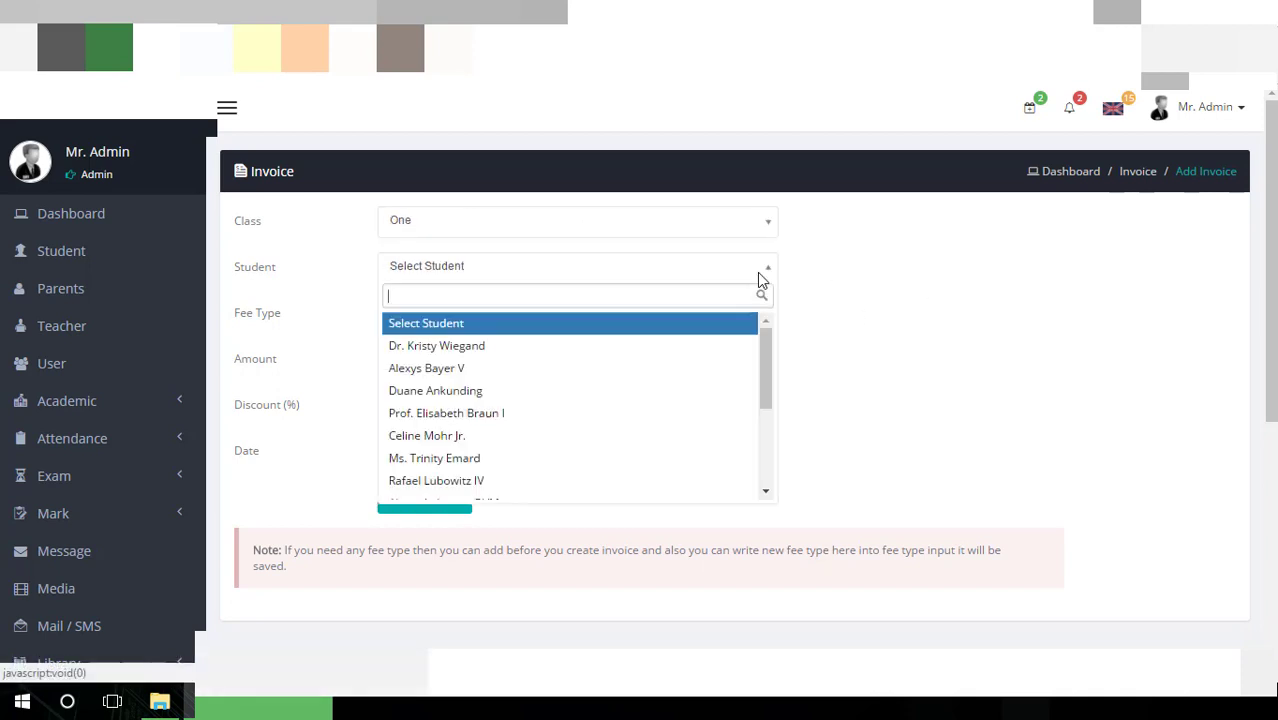
{"action": "left_click", "coordinate": [666, 351]}
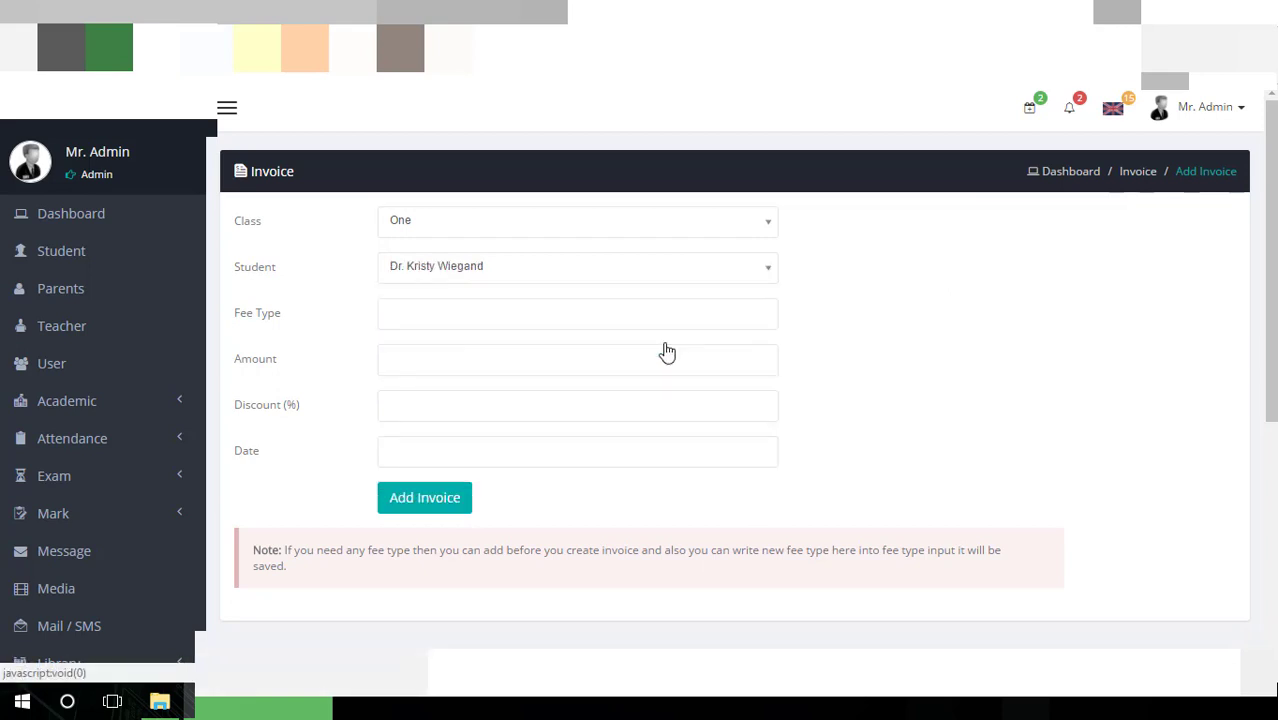
Leave Fee Type, Amount and Discount empty and set the invoice date to 10-05-2017
{"action": "left_click", "coordinate": [592, 314]}
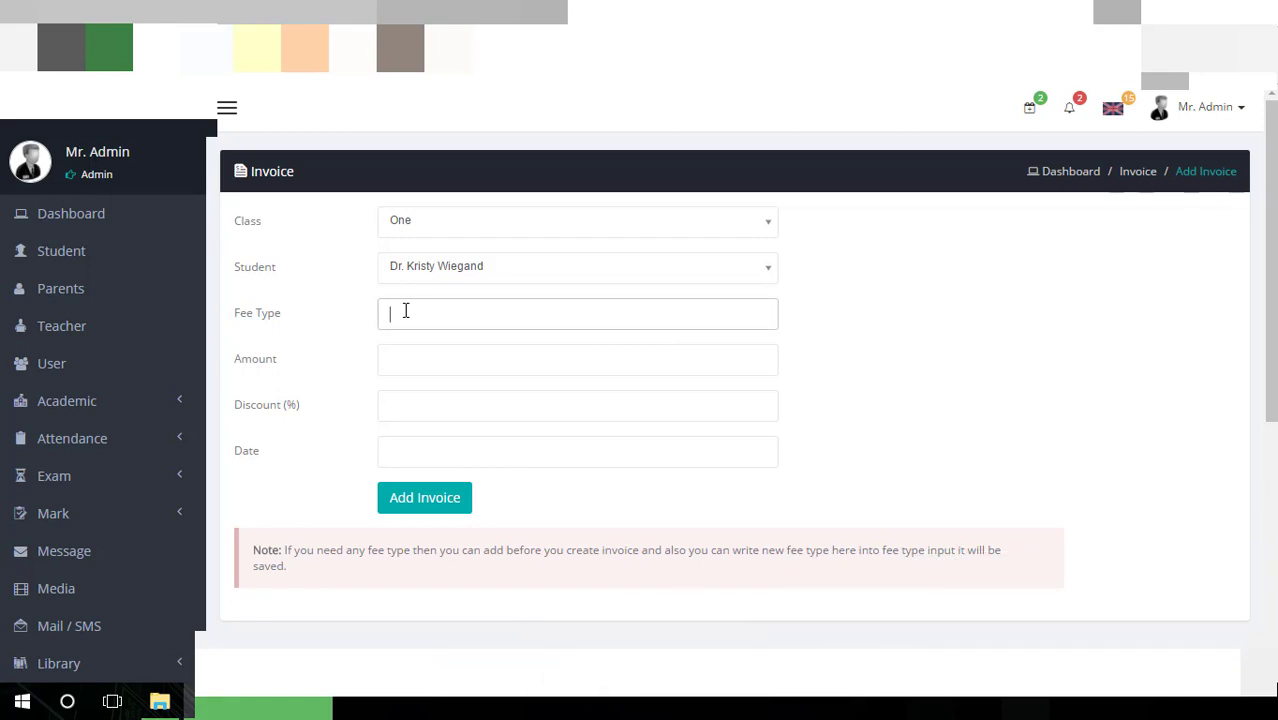
{"action": "left_click", "coordinate": [410, 347]}
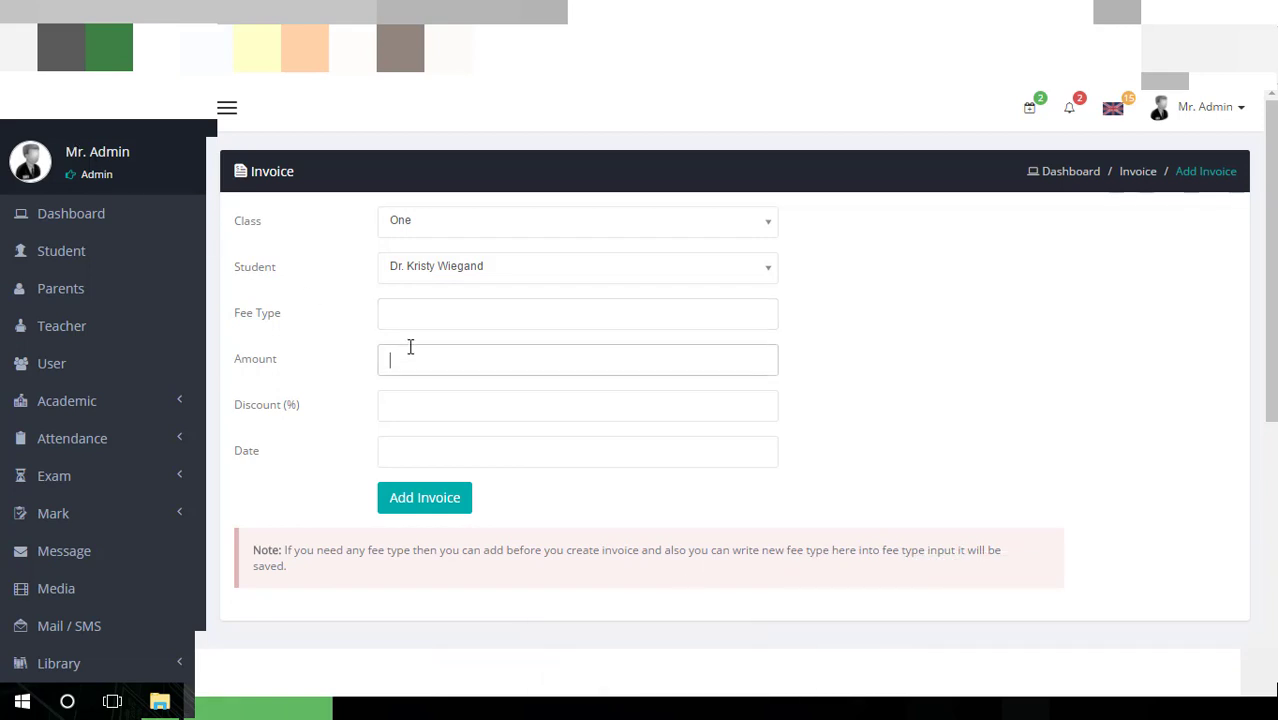
{"action": "left_click", "coordinate": [426, 413]}
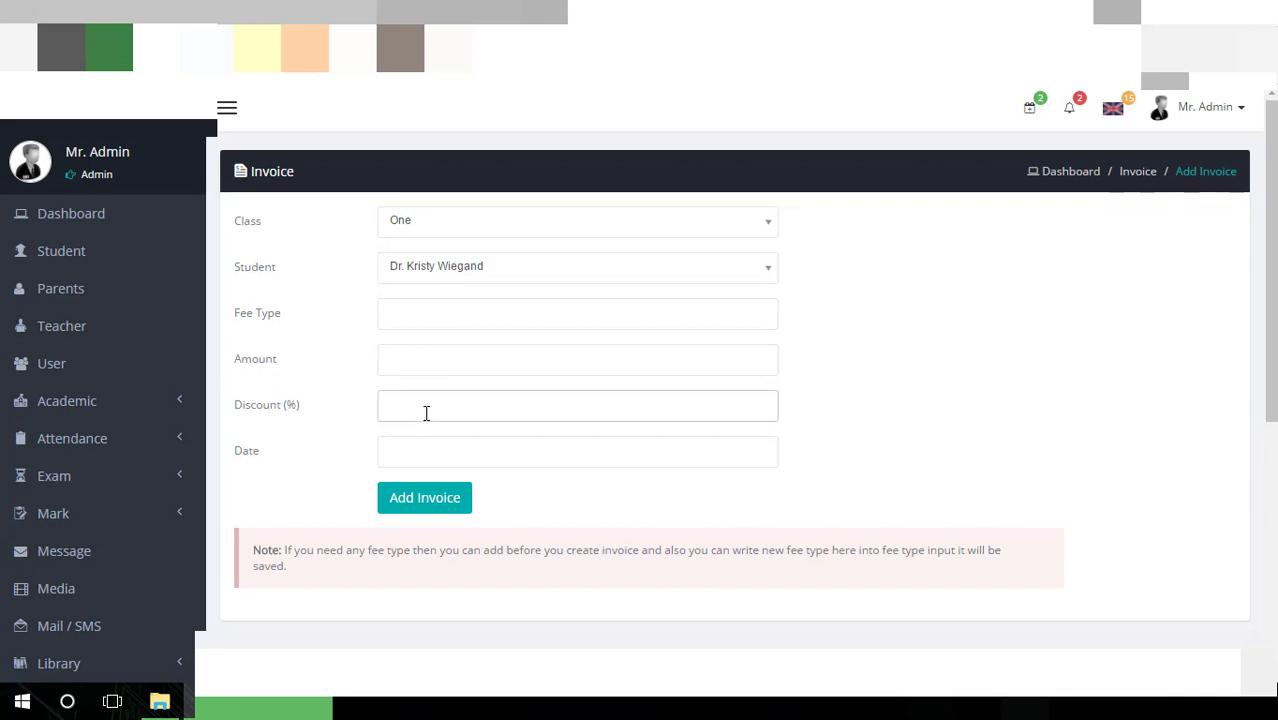
{"action": "scroll", "coordinate": [410, 374], "scroll_direction": "down", "scroll_amount": 2}
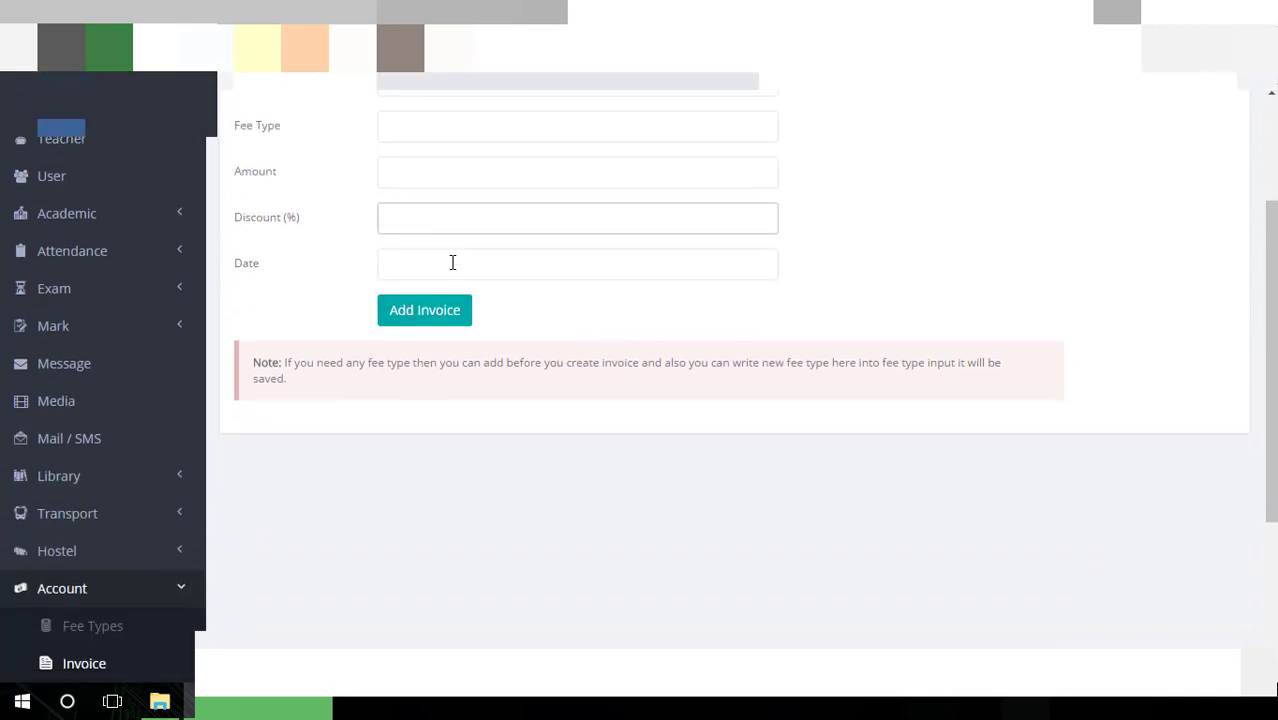
{"action": "left_click", "coordinate": [452, 262]}
{"action": "left_click", "coordinate": [473, 376]}
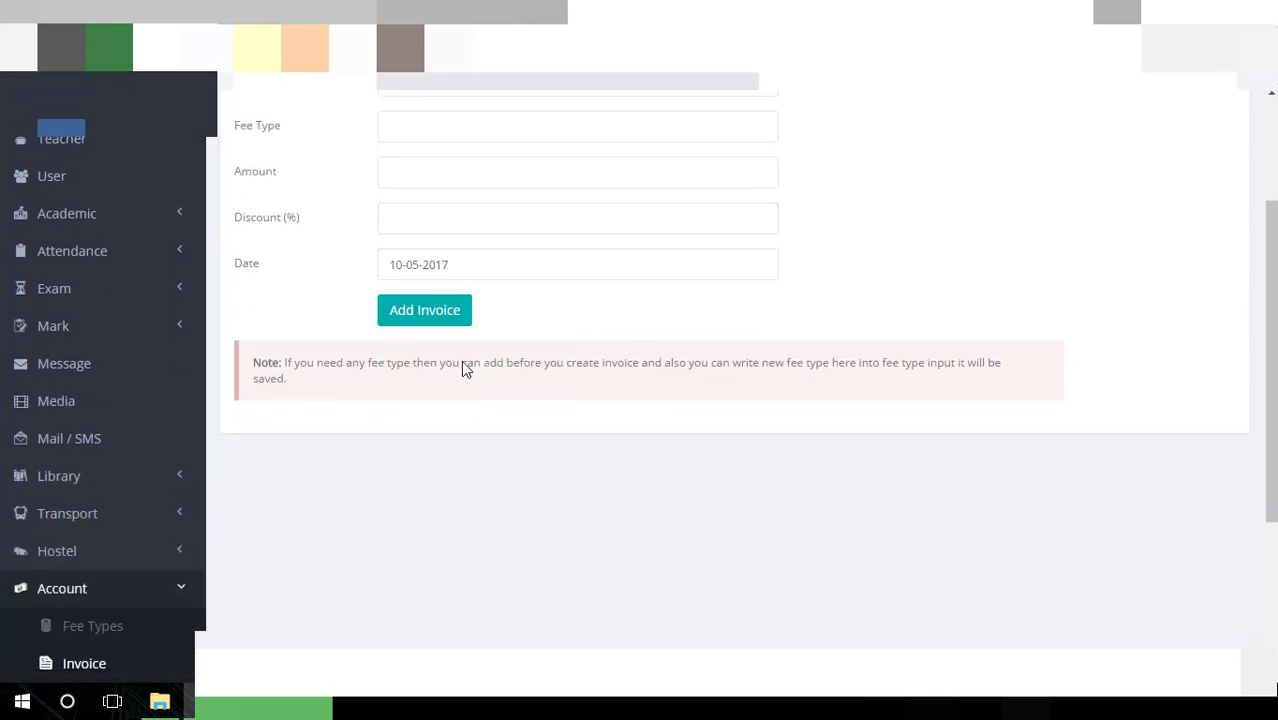
{"action": "scroll", "coordinate": [462, 329], "scroll_direction": "down", "scroll_amount": 3}
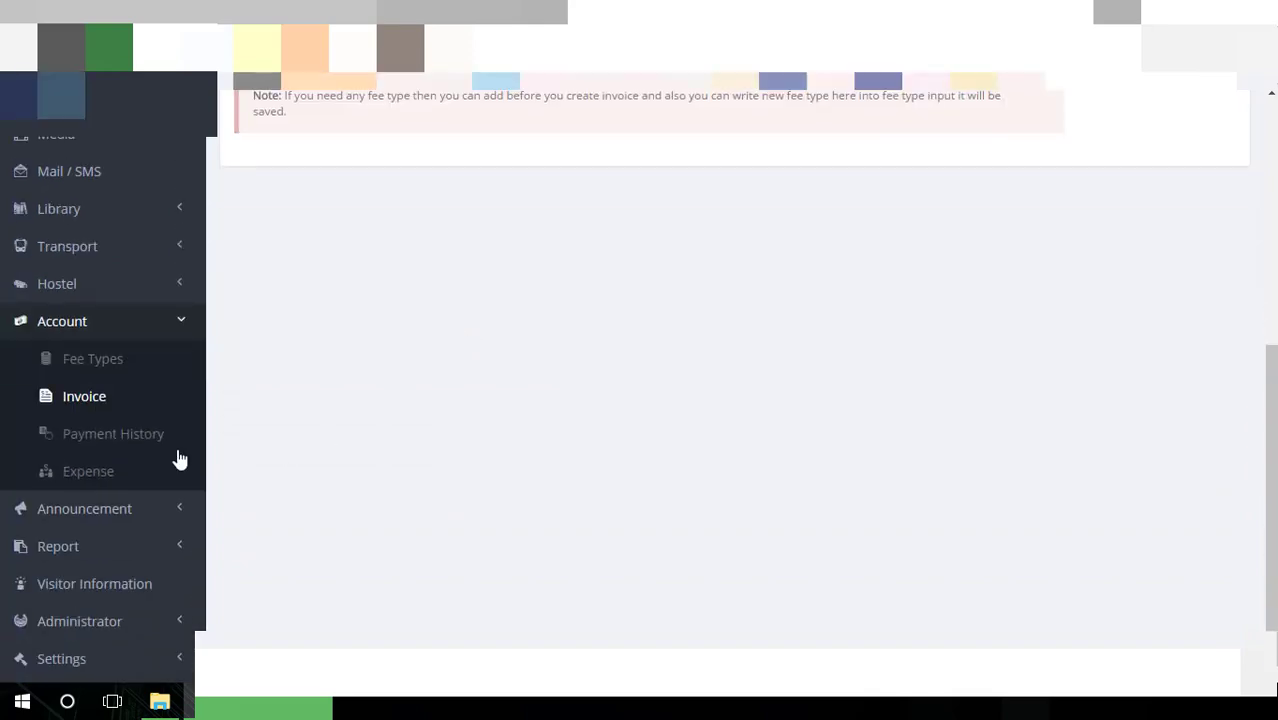
{"action": "left_click", "coordinate": [121, 445]}
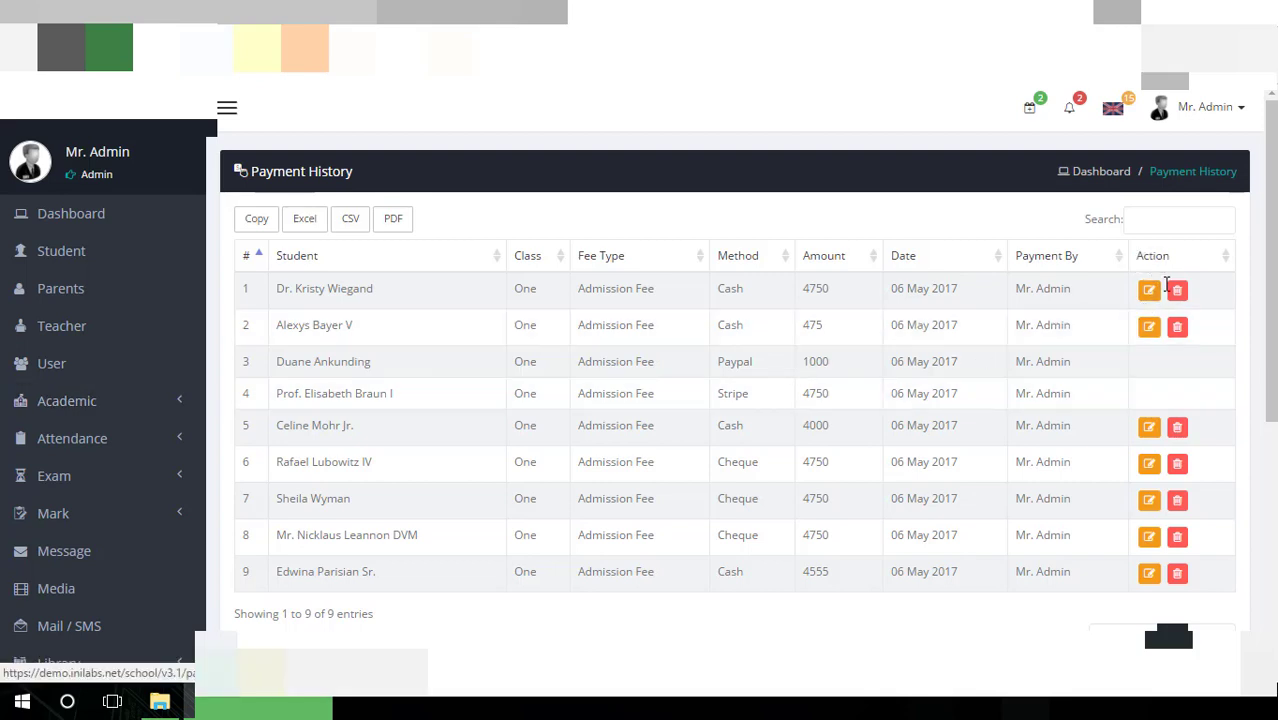
Sort the Payment History table by amount, smallest (475) first
{"action": "scroll", "coordinate": [580, 326], "scroll_direction": "down", "scroll_amount": 2}
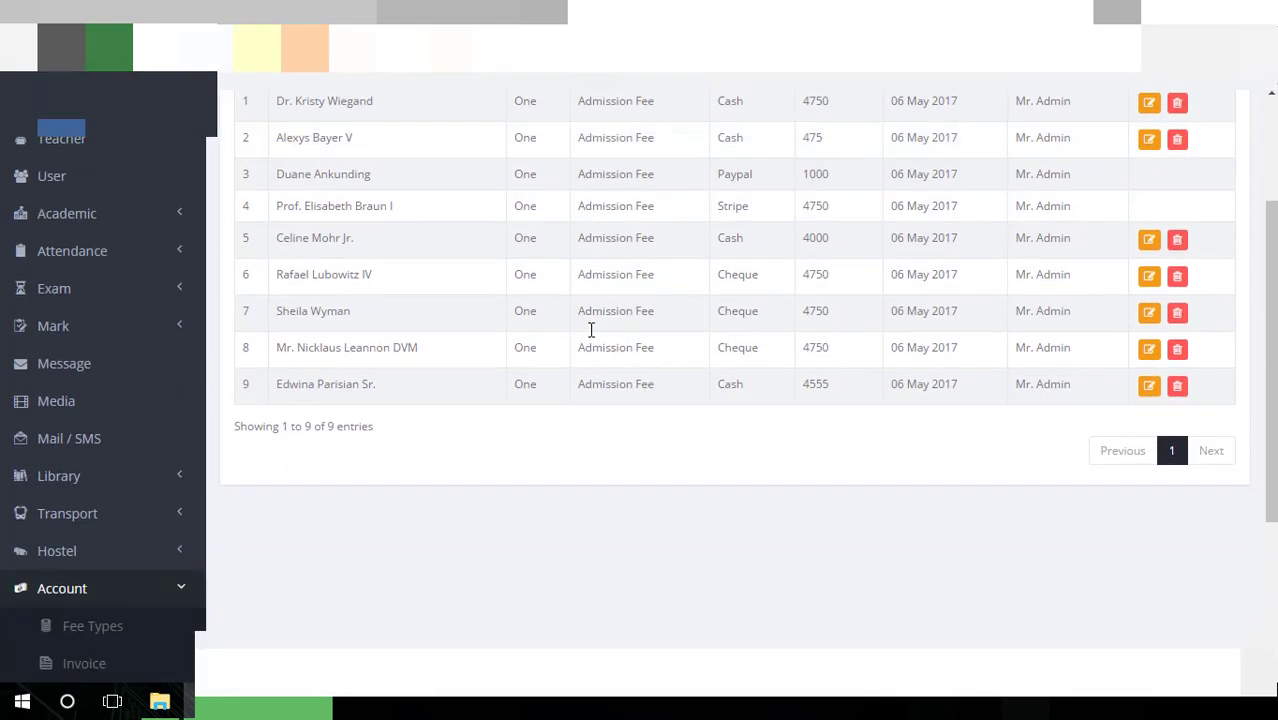
{"action": "scroll", "coordinate": [591, 330], "scroll_direction": "up", "scroll_amount": 2}
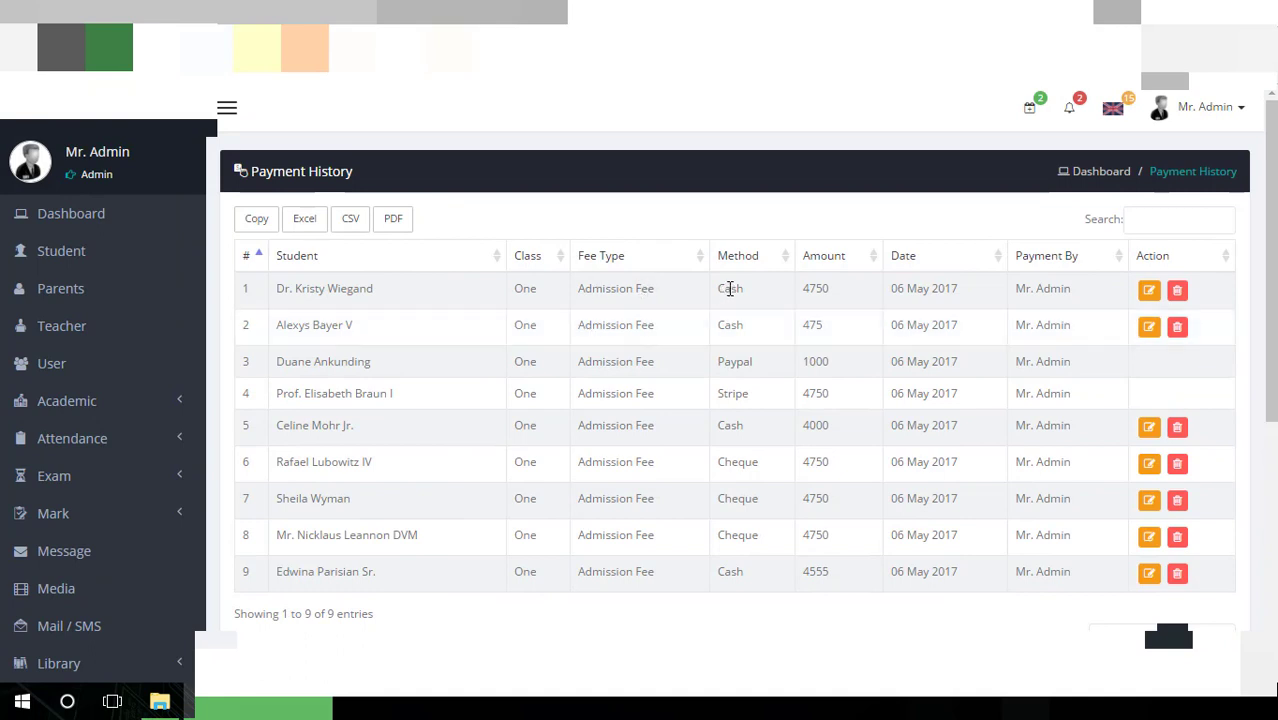
{"action": "left_click_drag", "start_coordinate": [755, 291], "coordinate": [700, 500]}
{"action": "left_click", "coordinate": [776, 610]}
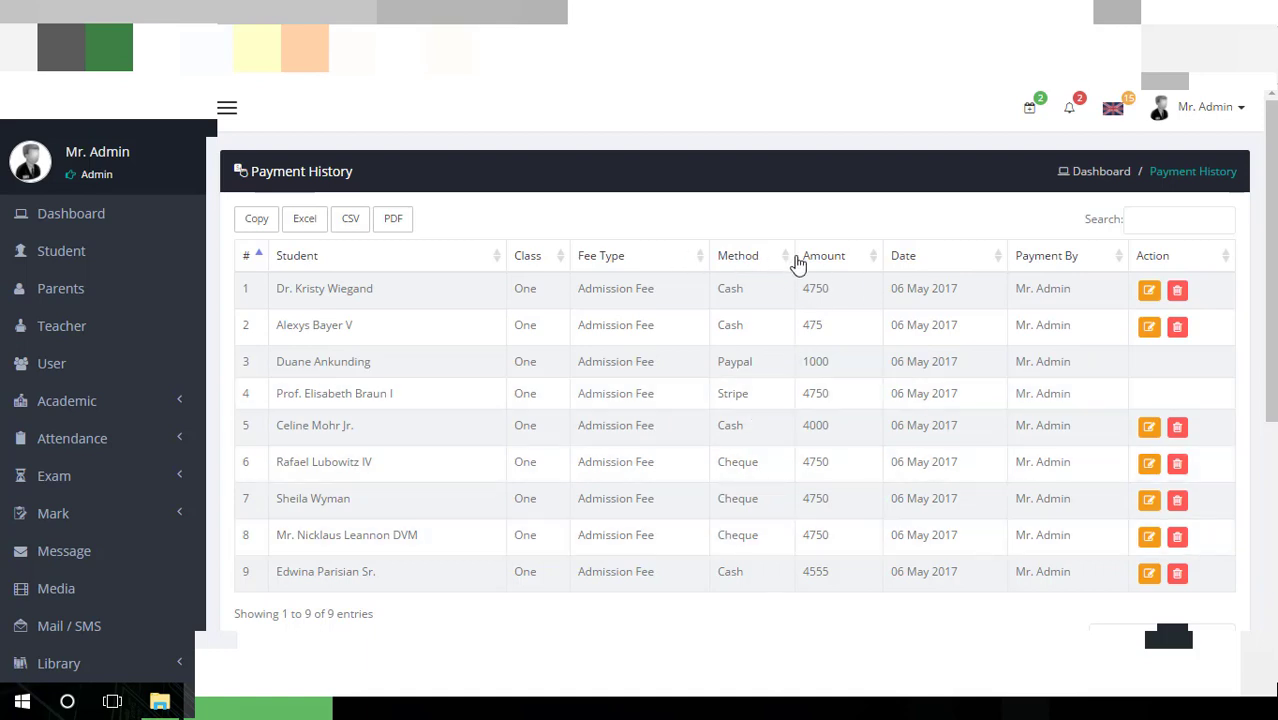
{"action": "scroll", "coordinate": [765, 437], "scroll_direction": "down", "scroll_amount": 3}
{"action": "scroll", "coordinate": [765, 420], "scroll_direction": "up", "scroll_amount": 3}
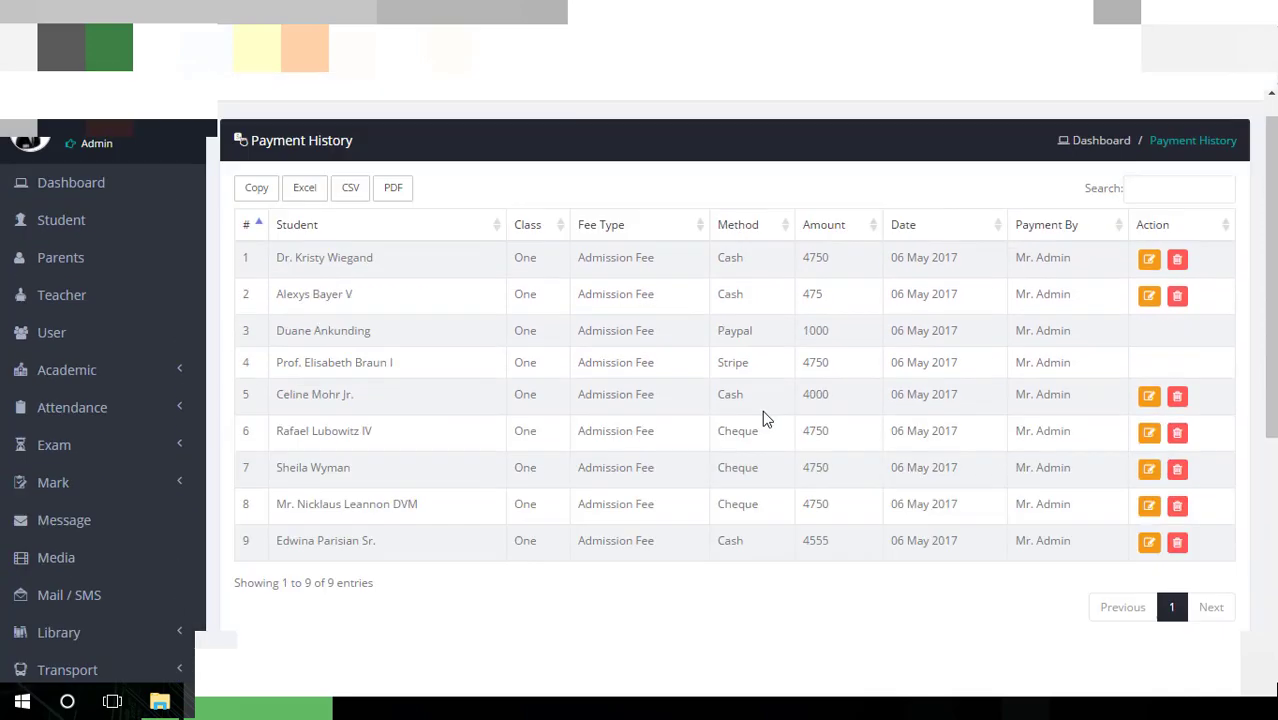
{"action": "left_click", "coordinate": [856, 257]}
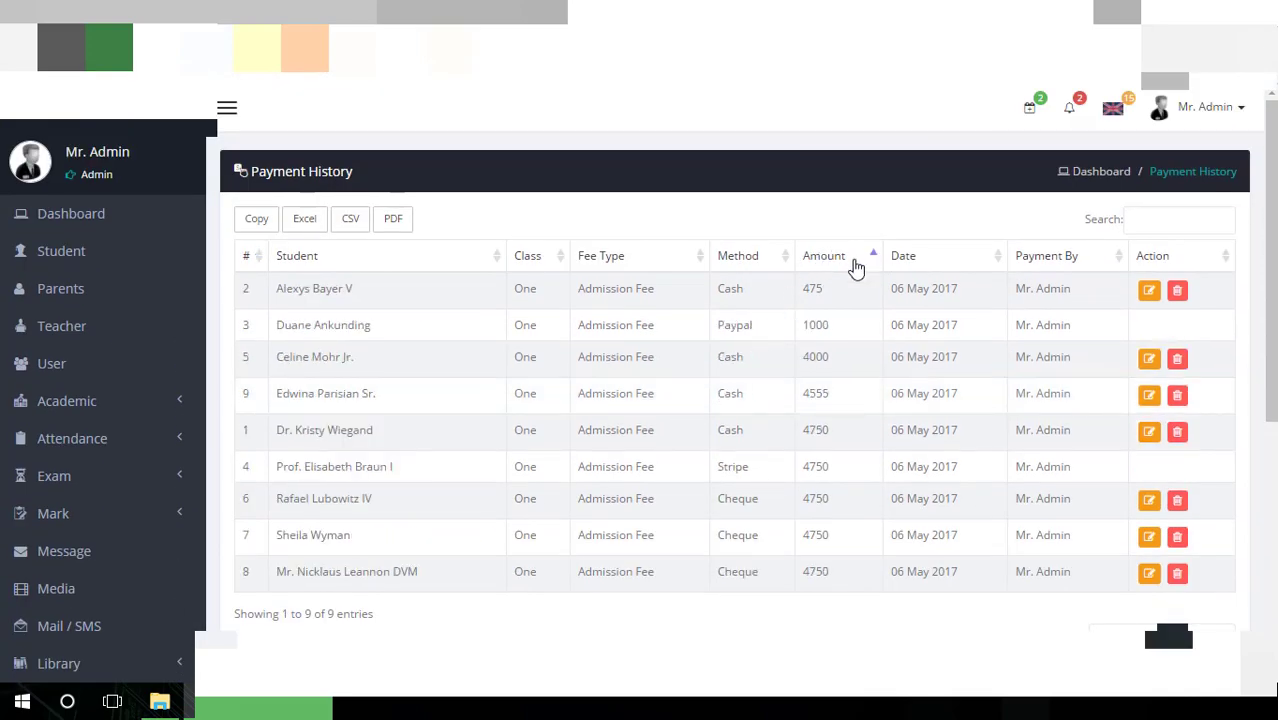
{"action": "scroll", "coordinate": [379, 482], "scroll_direction": "down", "scroll_amount": 5}
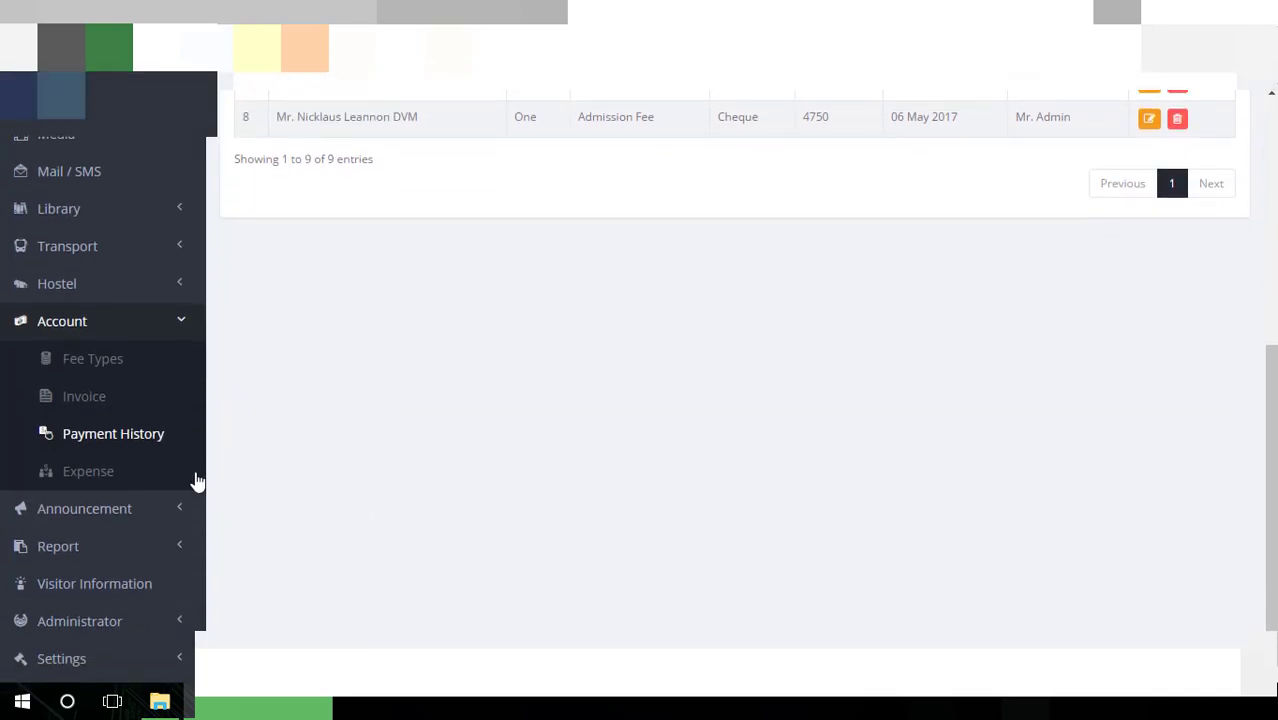
{"action": "left_click", "coordinate": [128, 474]}
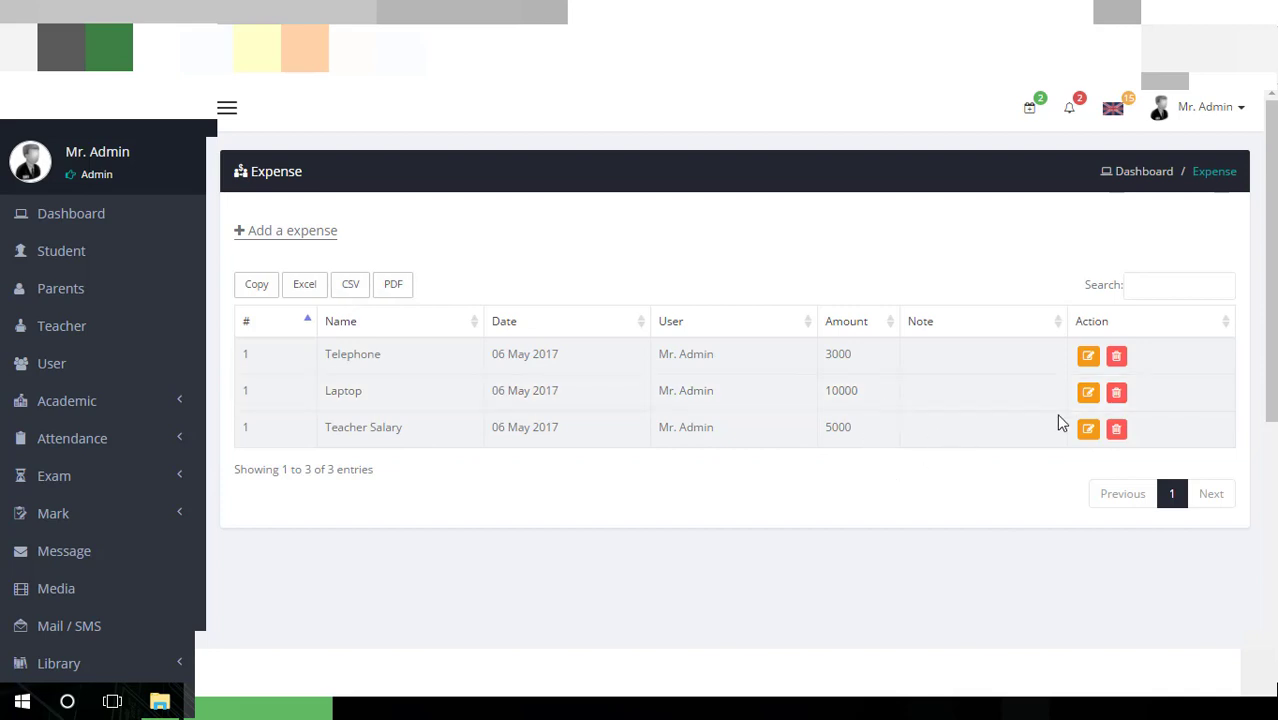
Open the Add Expense form, leaving Name, Date, Amount and Note blank, then expand Announcement
{"action": "left_click", "coordinate": [322, 236]}
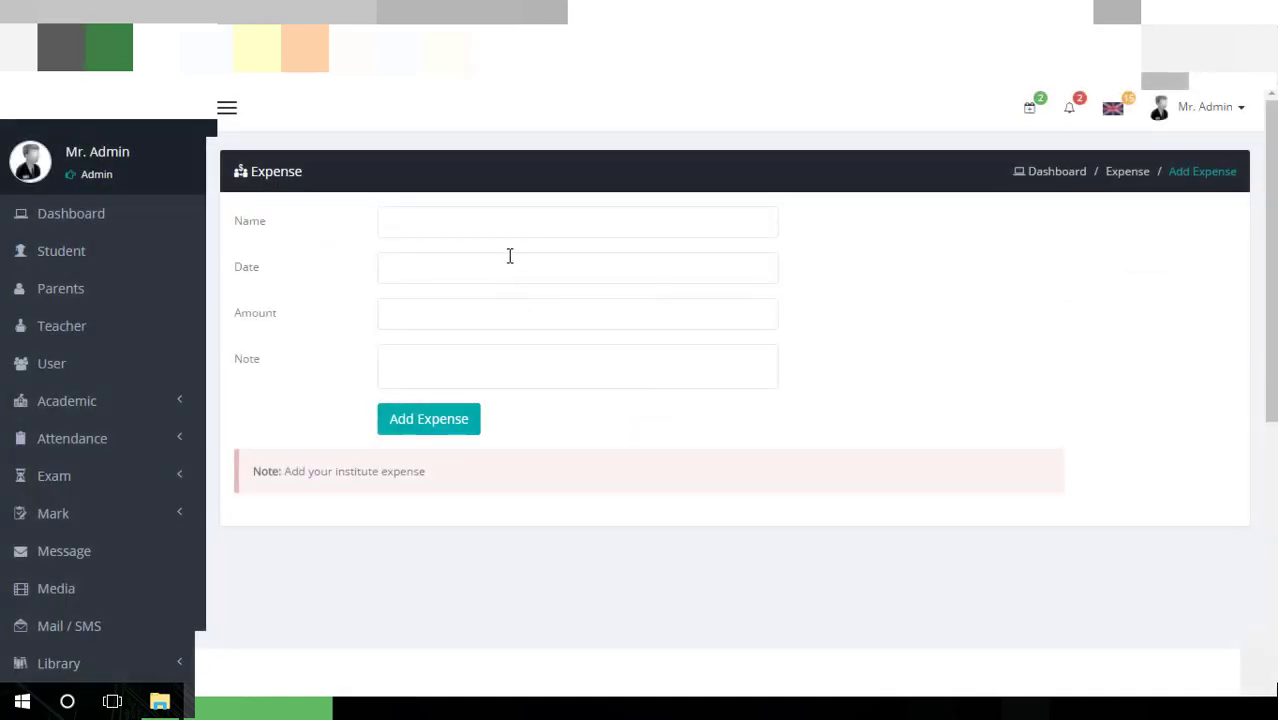
{"action": "left_click", "coordinate": [520, 224]}
{"action": "left_click", "coordinate": [508, 271]}
{"action": "left_click", "coordinate": [836, 323]}
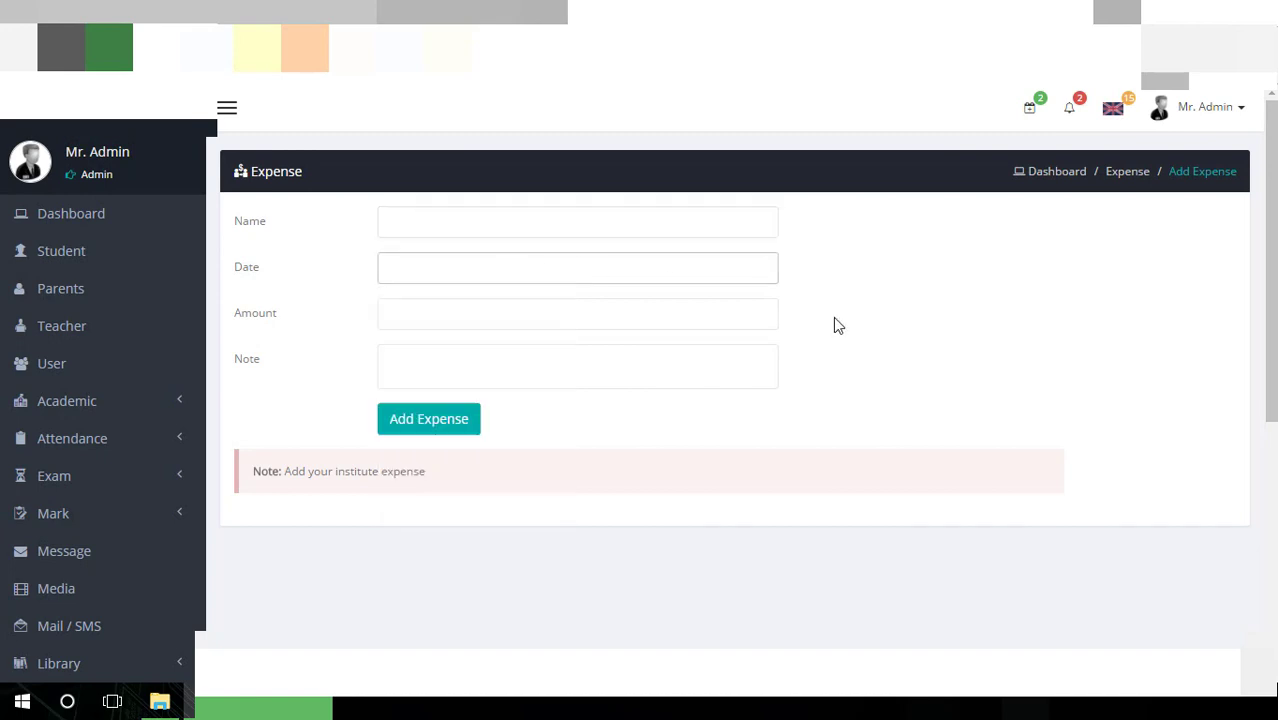
{"action": "left_click", "coordinate": [693, 311]}
{"action": "scroll", "coordinate": [672, 408], "scroll_direction": "down", "scroll_amount": 1}
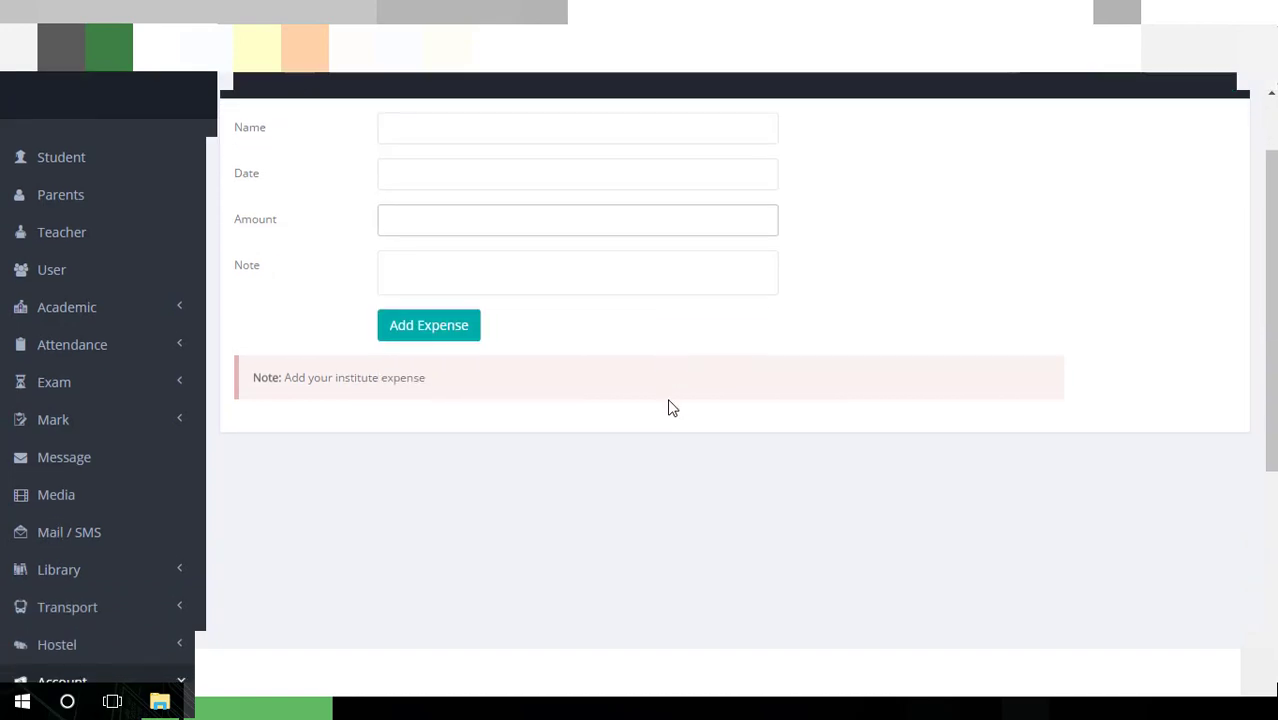
{"action": "left_click", "coordinate": [535, 275]}
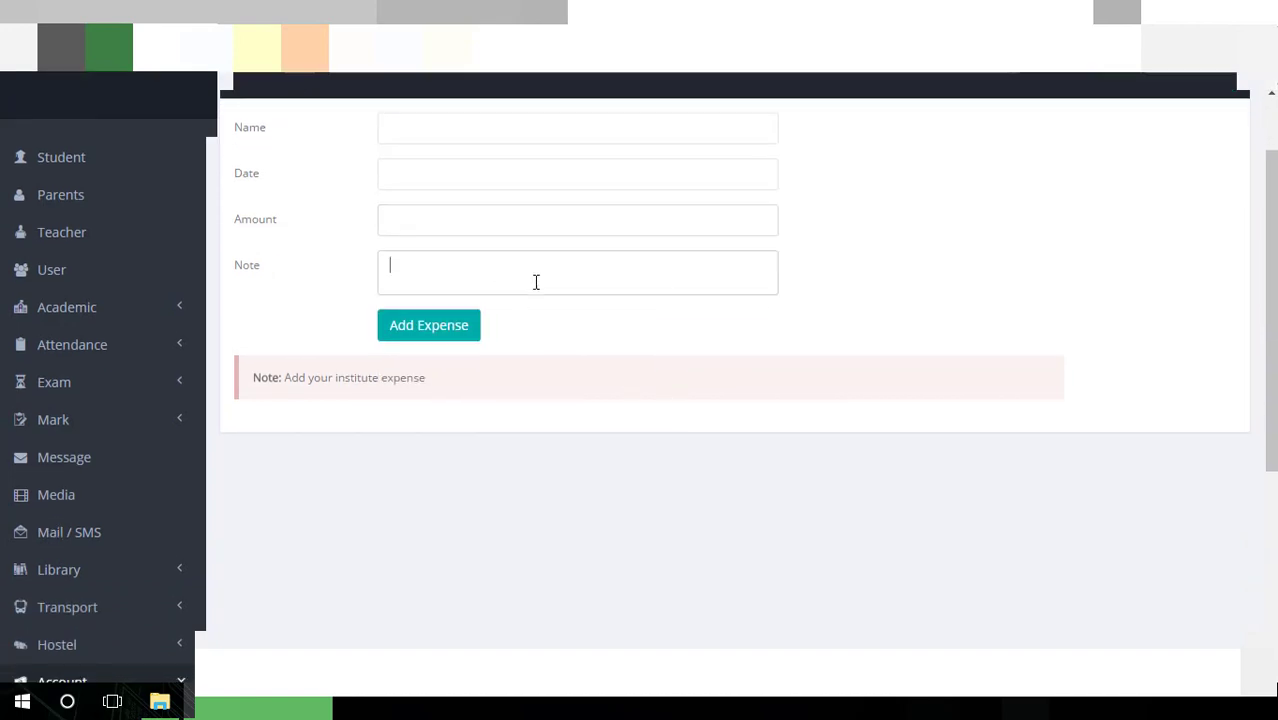
{"action": "scroll", "coordinate": [512, 428], "scroll_direction": "down", "scroll_amount": 4}
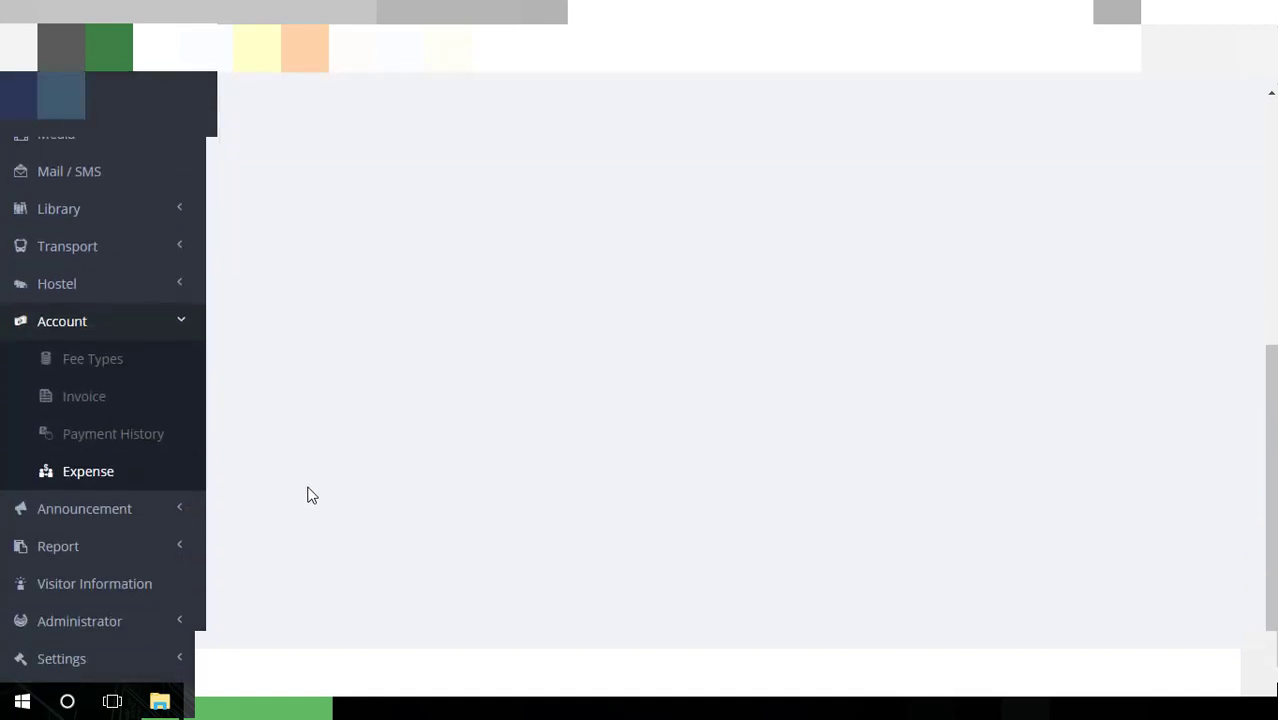
{"action": "left_click", "coordinate": [140, 510]}
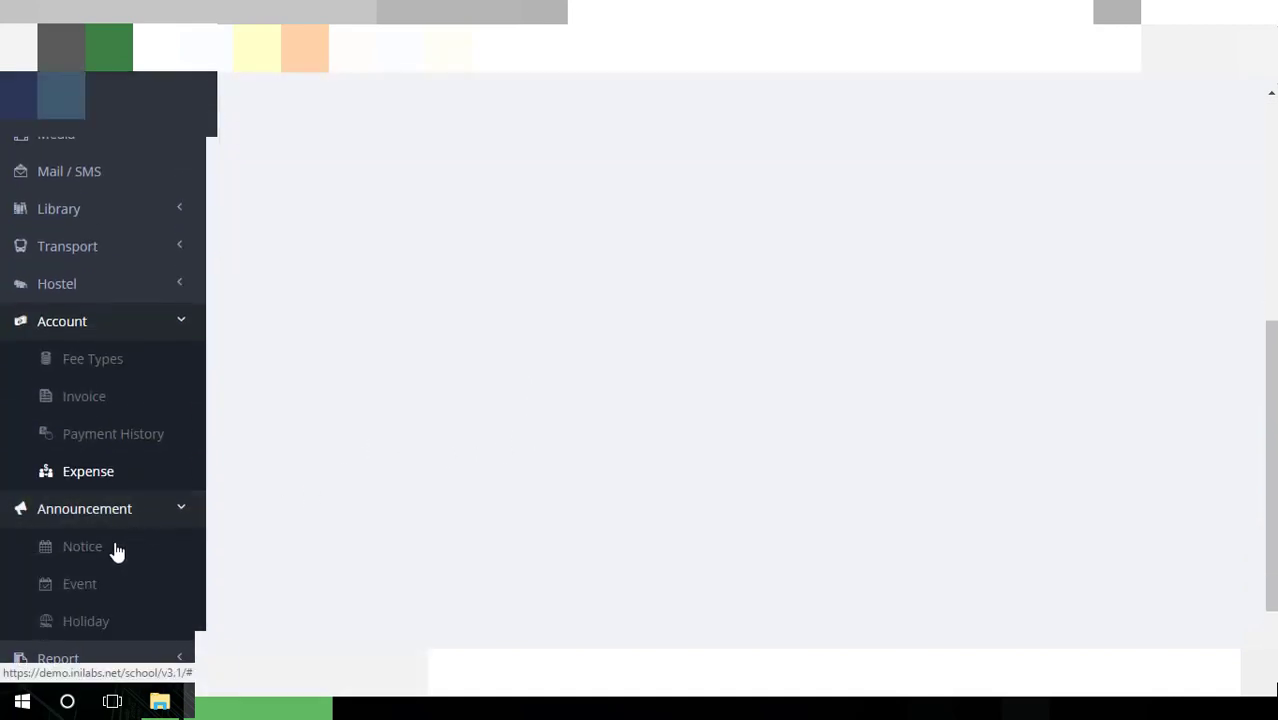
Open the Add Notice form and go through its Title, Date and Notice fields
{"action": "left_click", "coordinate": [116, 549]}
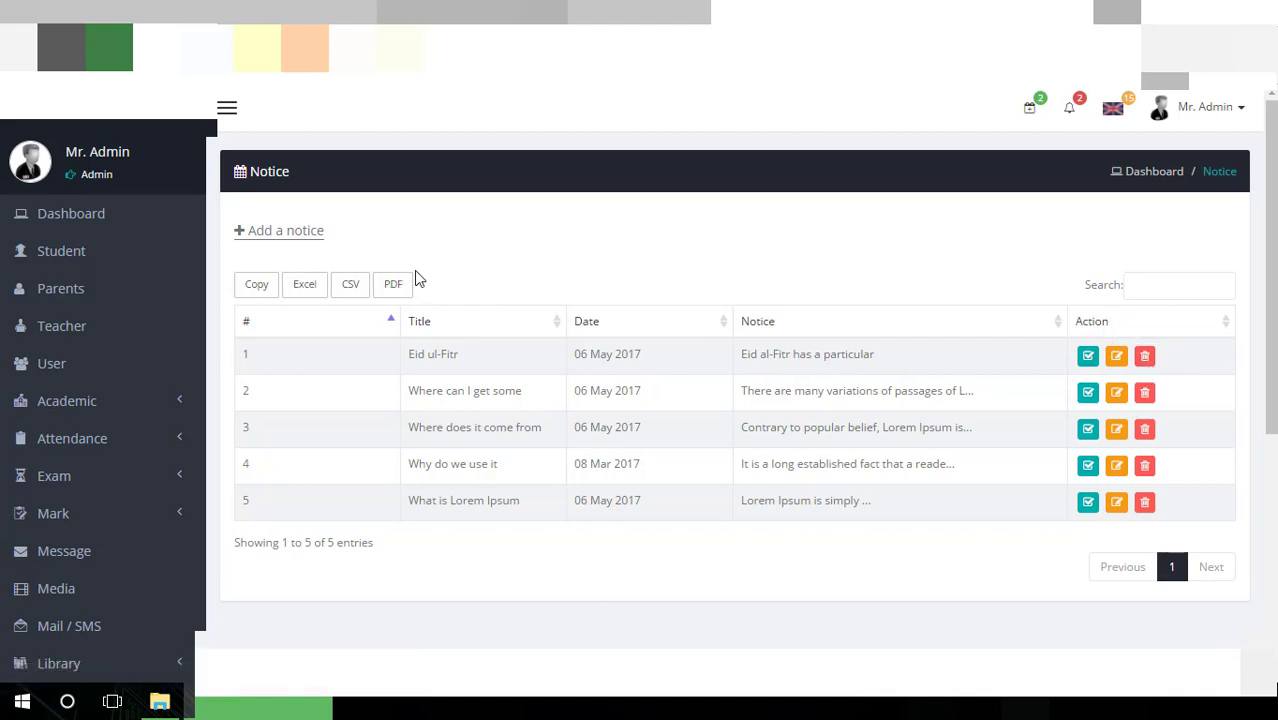
{"action": "left_click", "coordinate": [316, 236]}
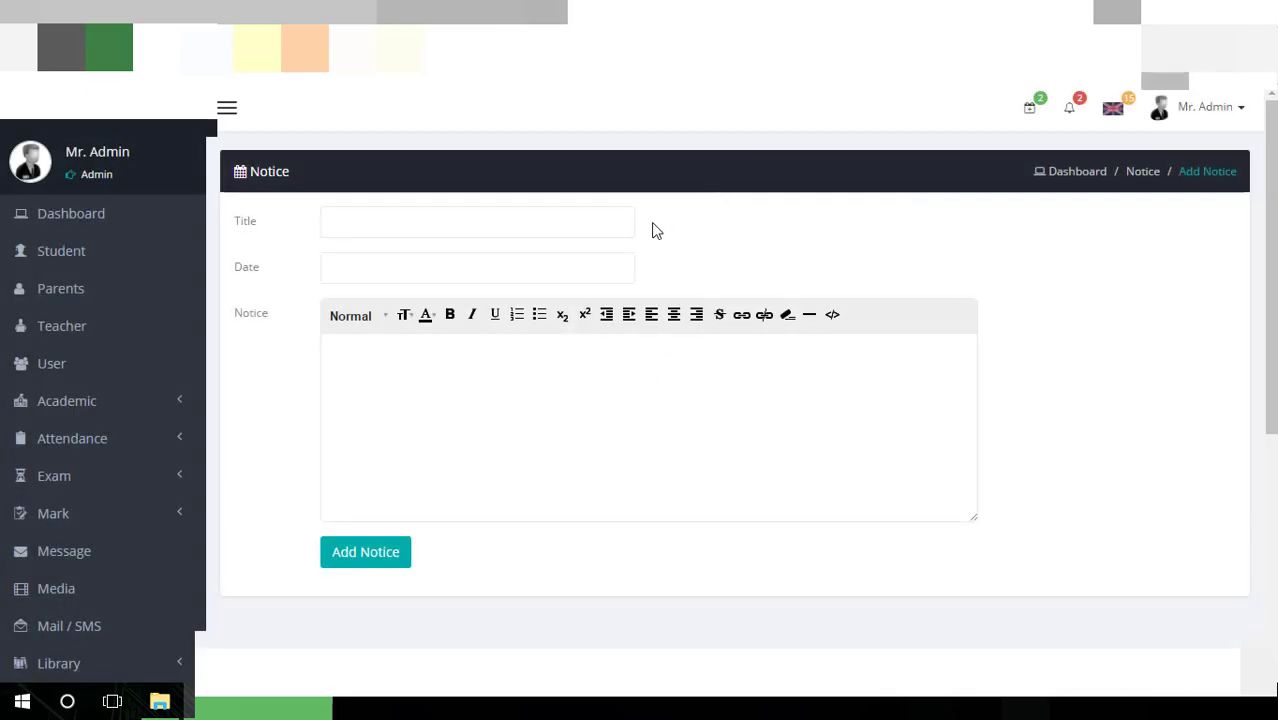
{"action": "left_click", "coordinate": [568, 222]}
{"action": "left_click", "coordinate": [547, 264]}
{"action": "left_click", "coordinate": [604, 477]}
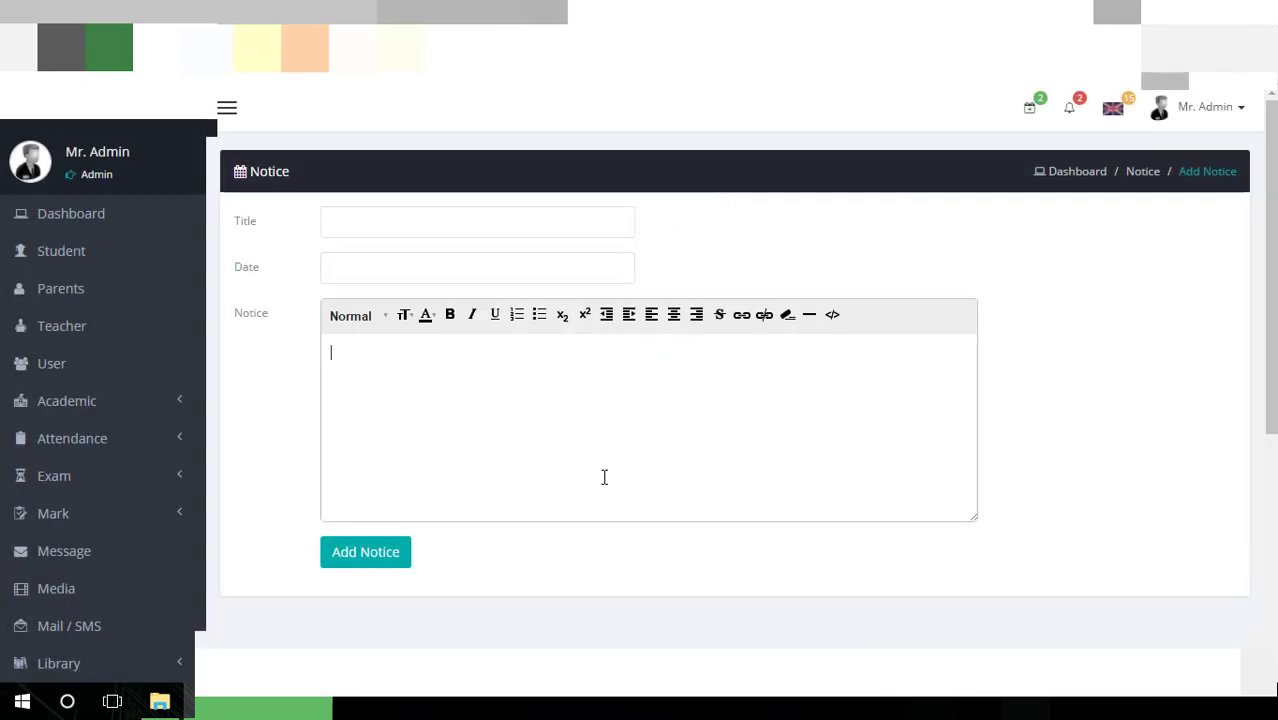
Scroll down the notice form, then go to the Announcement > Event list
{"action": "scroll", "coordinate": [590, 450], "scroll_direction": "down", "scroll_amount": 1}
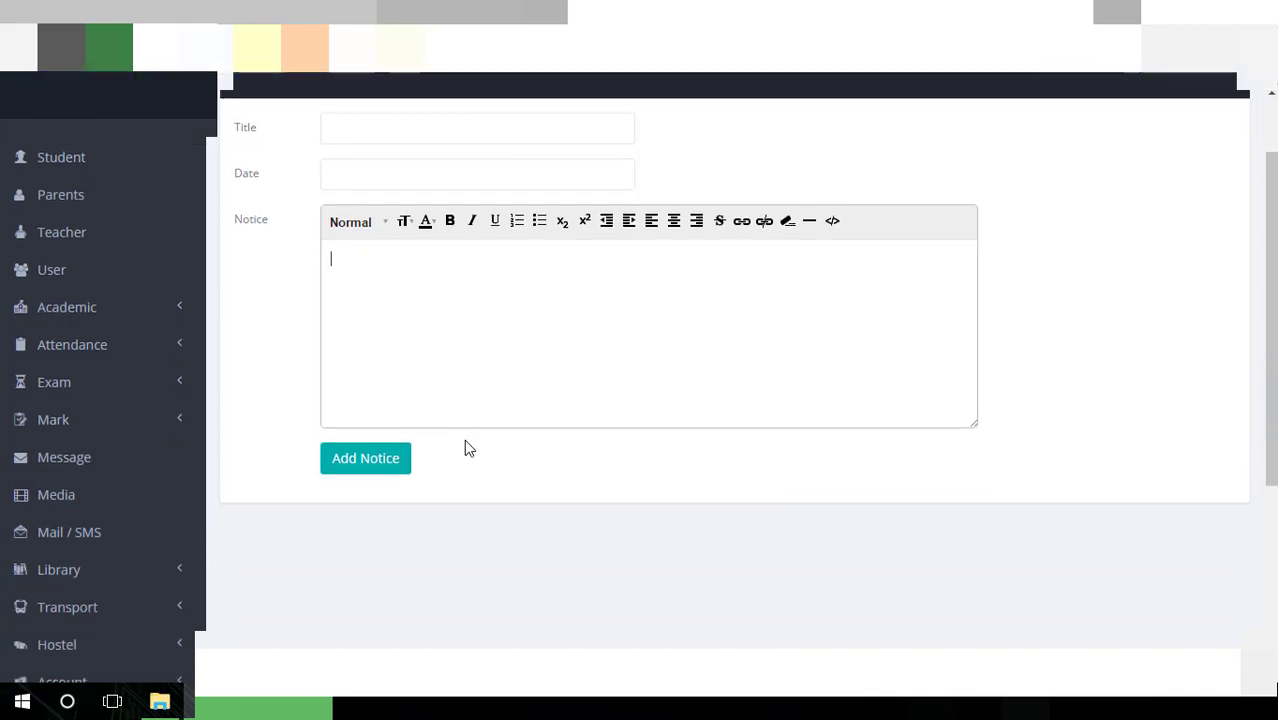
{"action": "scroll", "coordinate": [464, 447], "scroll_direction": "down", "scroll_amount": 3}
{"action": "left_click", "coordinate": [80, 471]}
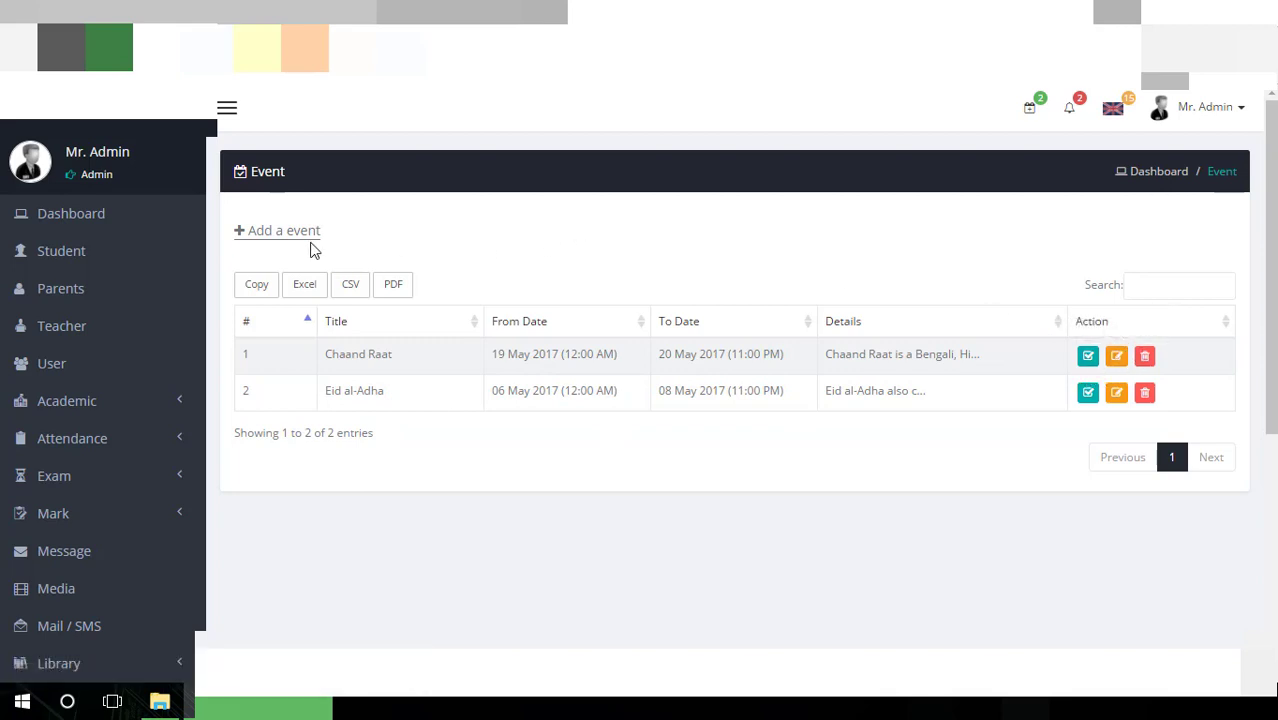
Open the Add Event form, check its 05/21/2017 date range, and scroll to Add Event
{"action": "left_click", "coordinate": [278, 230]}
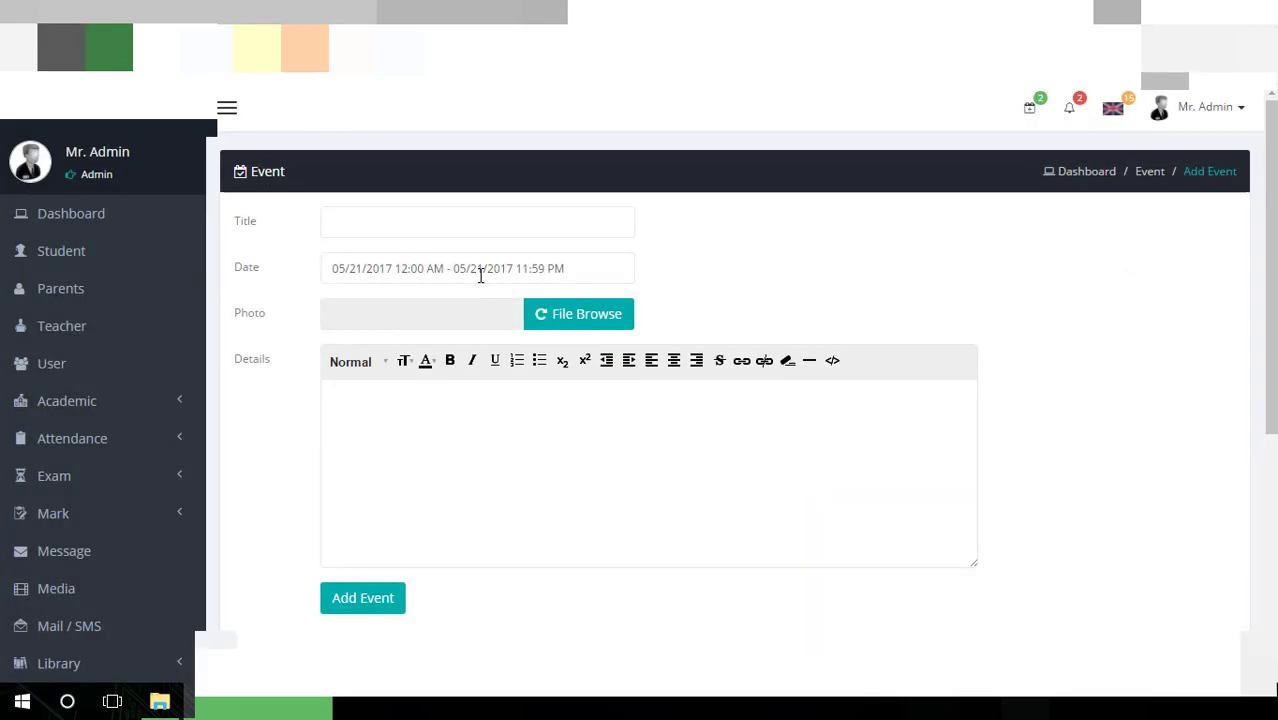
{"action": "left_click", "coordinate": [480, 272]}
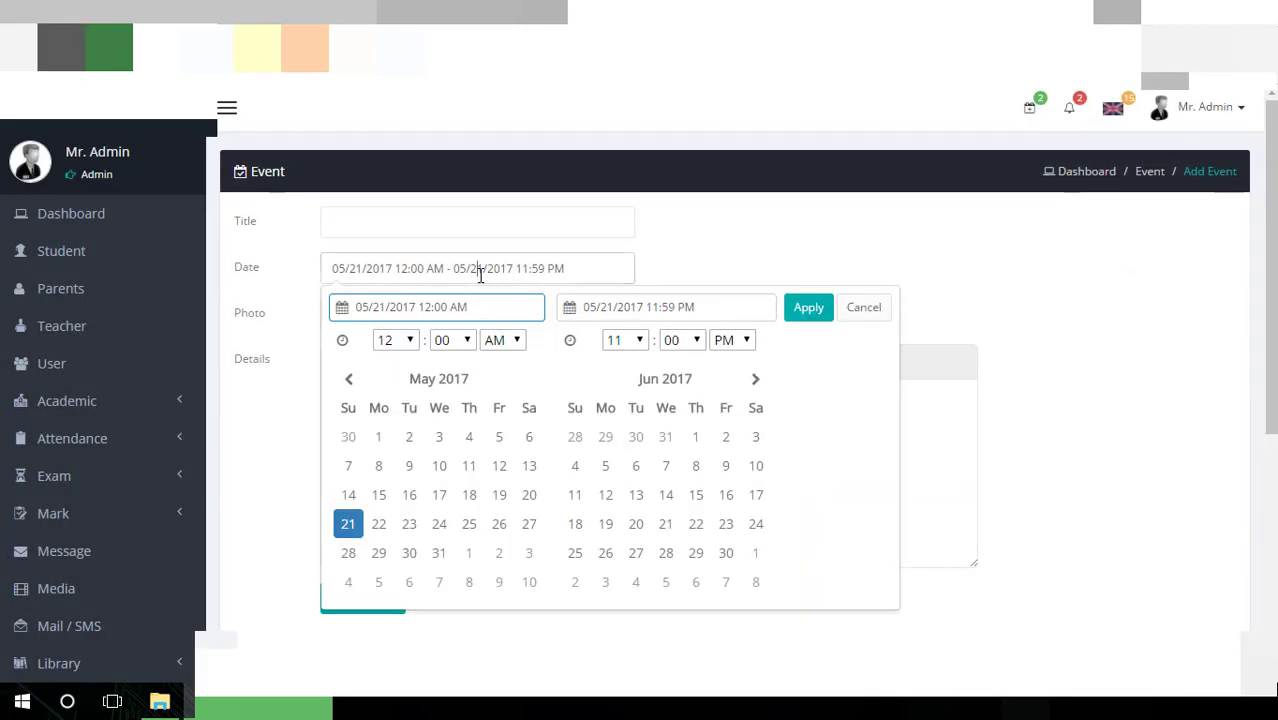
{"action": "left_click", "coordinate": [913, 270]}
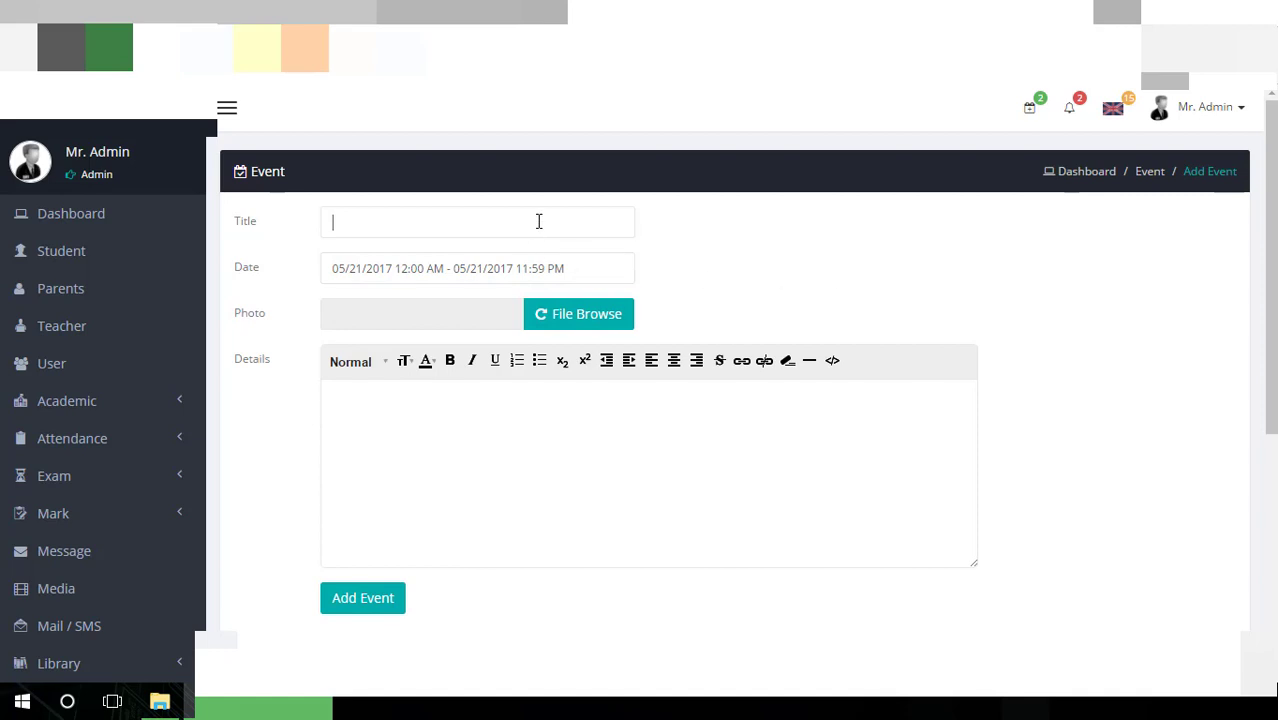
{"action": "left_click", "coordinate": [421, 269]}
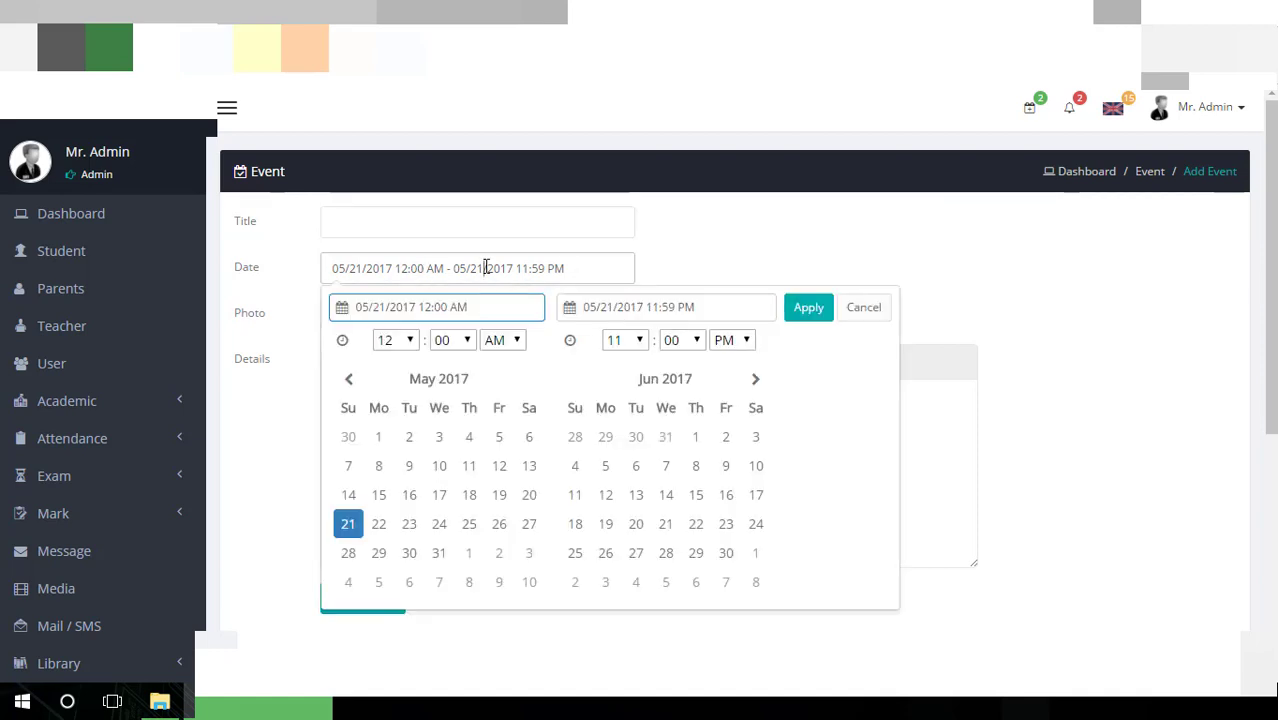
{"action": "left_click", "coordinate": [429, 209]}
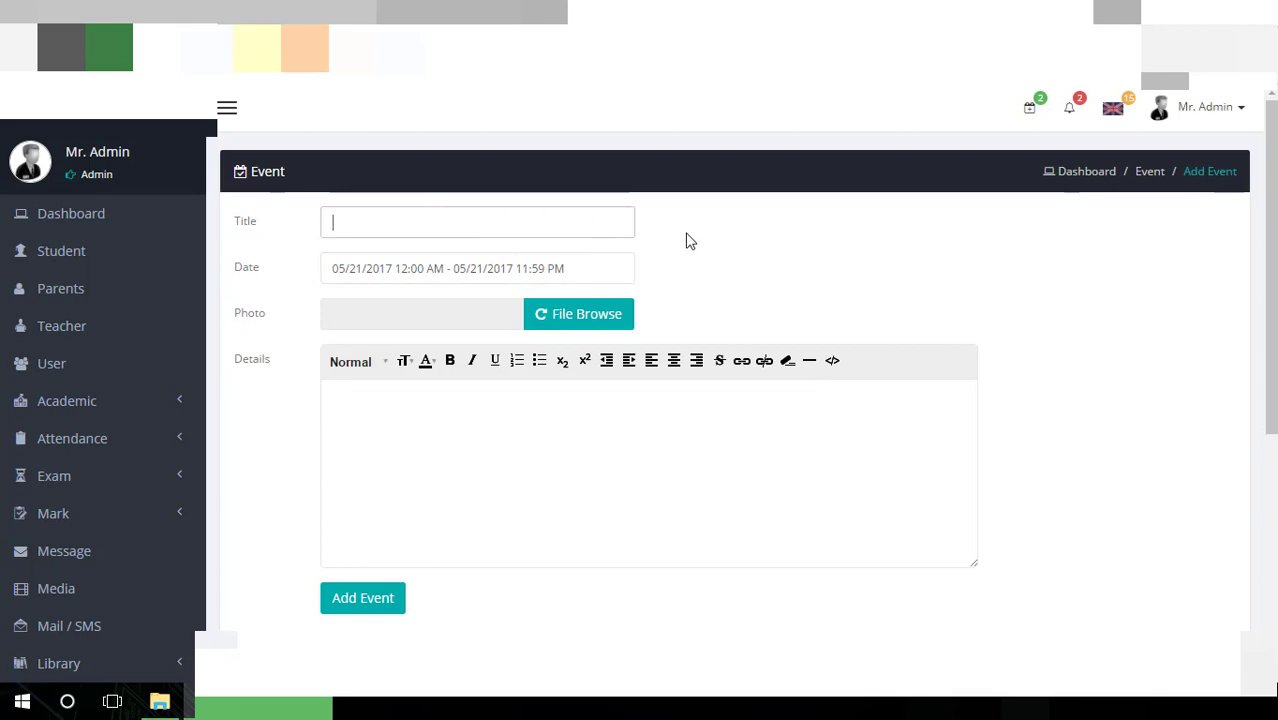
{"action": "scroll", "coordinate": [531, 325], "scroll_direction": "down", "scroll_amount": 3}
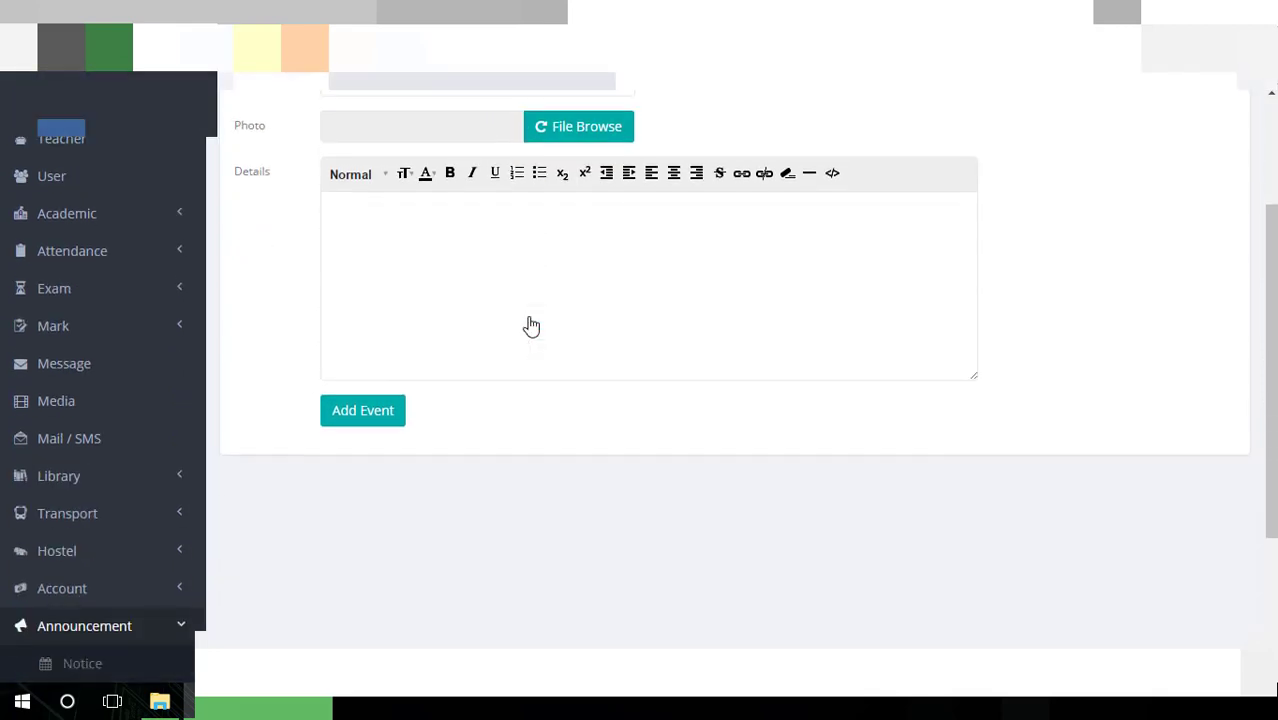
{"action": "scroll", "coordinate": [530, 318], "scroll_direction": "down", "scroll_amount": 2}
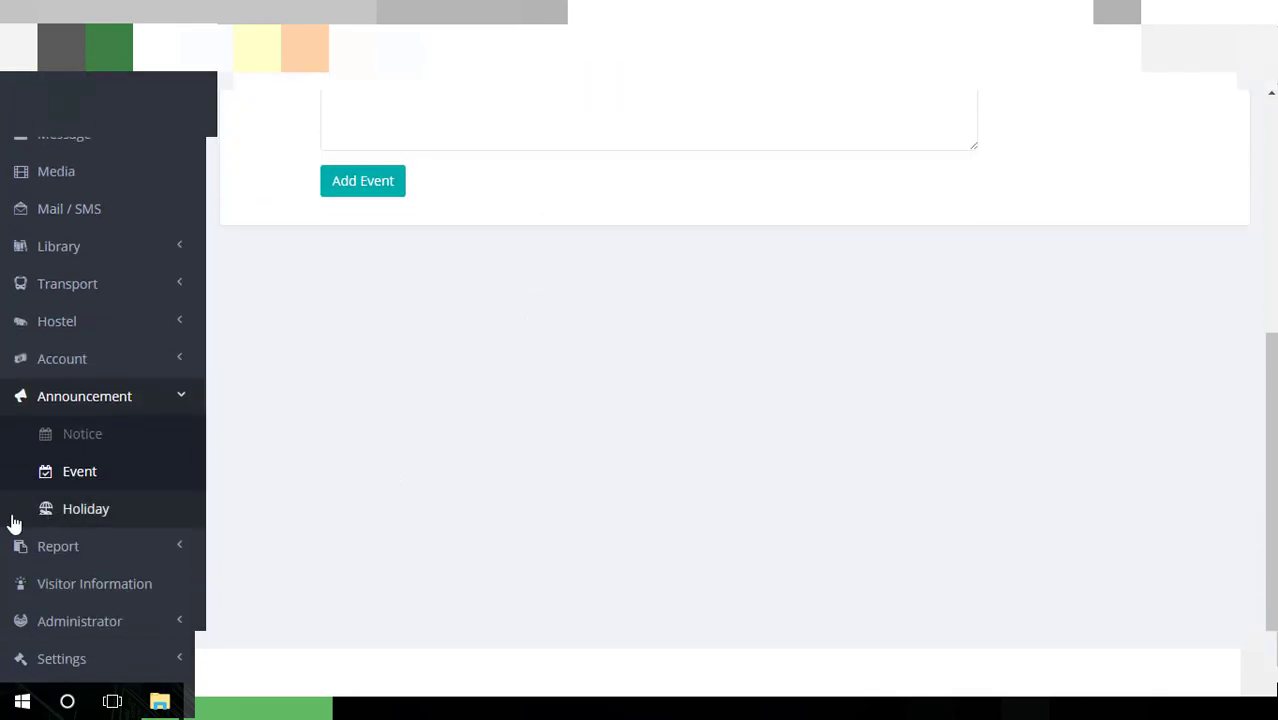
Open the Ashura holiday from the Holiday list and read its 06 May 2017 description
{"action": "left_click", "coordinate": [61, 508]}
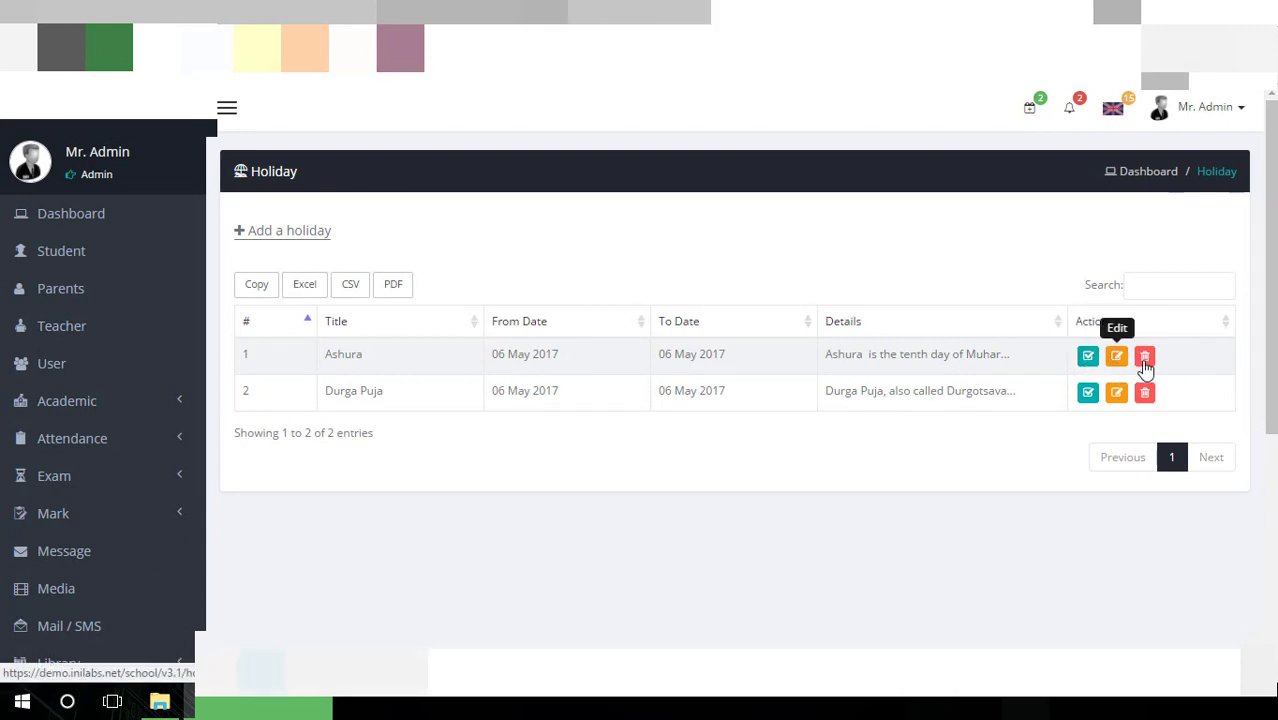
{"action": "left_click", "coordinate": [1145, 357]}
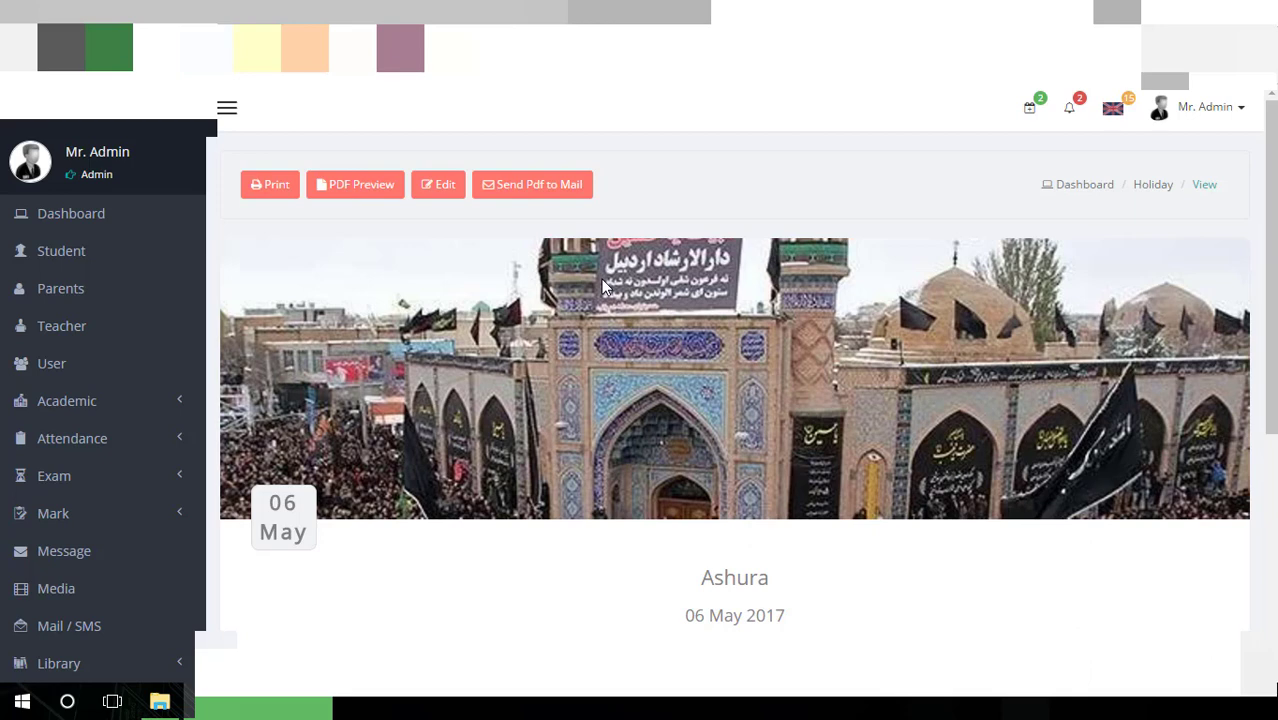
{"action": "scroll", "coordinate": [601, 279], "scroll_direction": "down", "scroll_amount": 2}
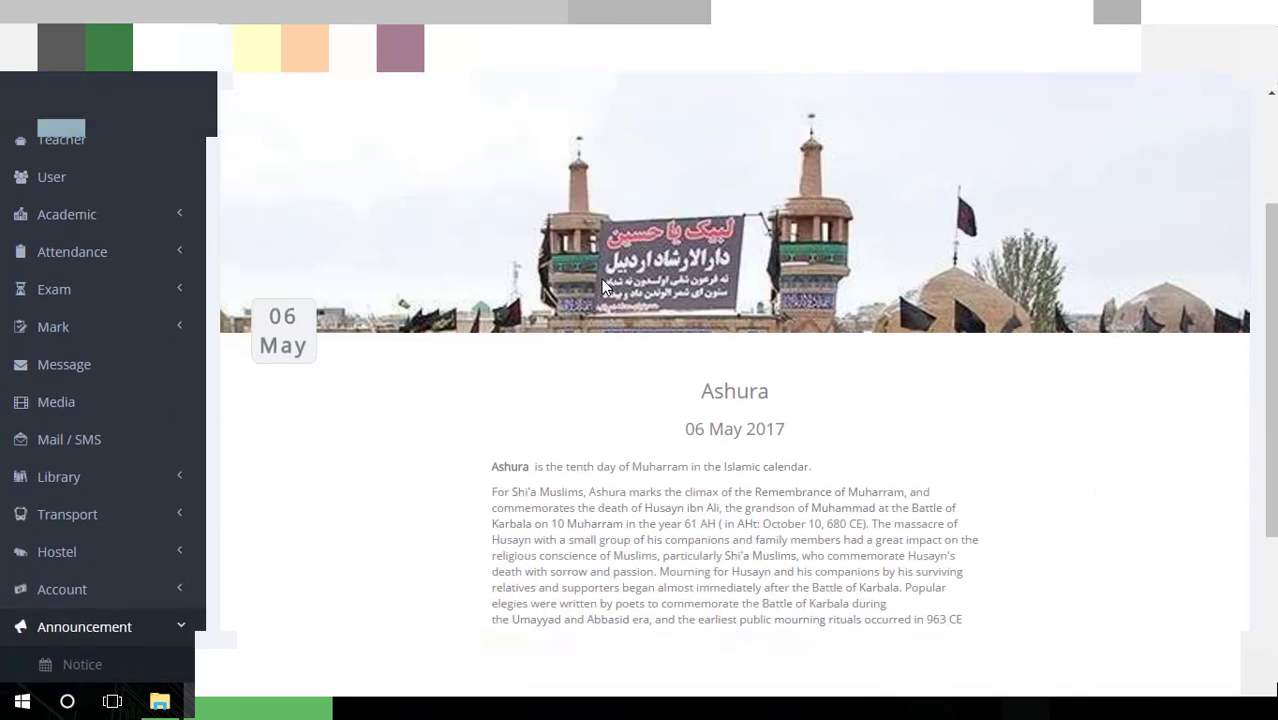
{"action": "scroll", "coordinate": [601, 279], "scroll_direction": "up", "scroll_amount": 2}
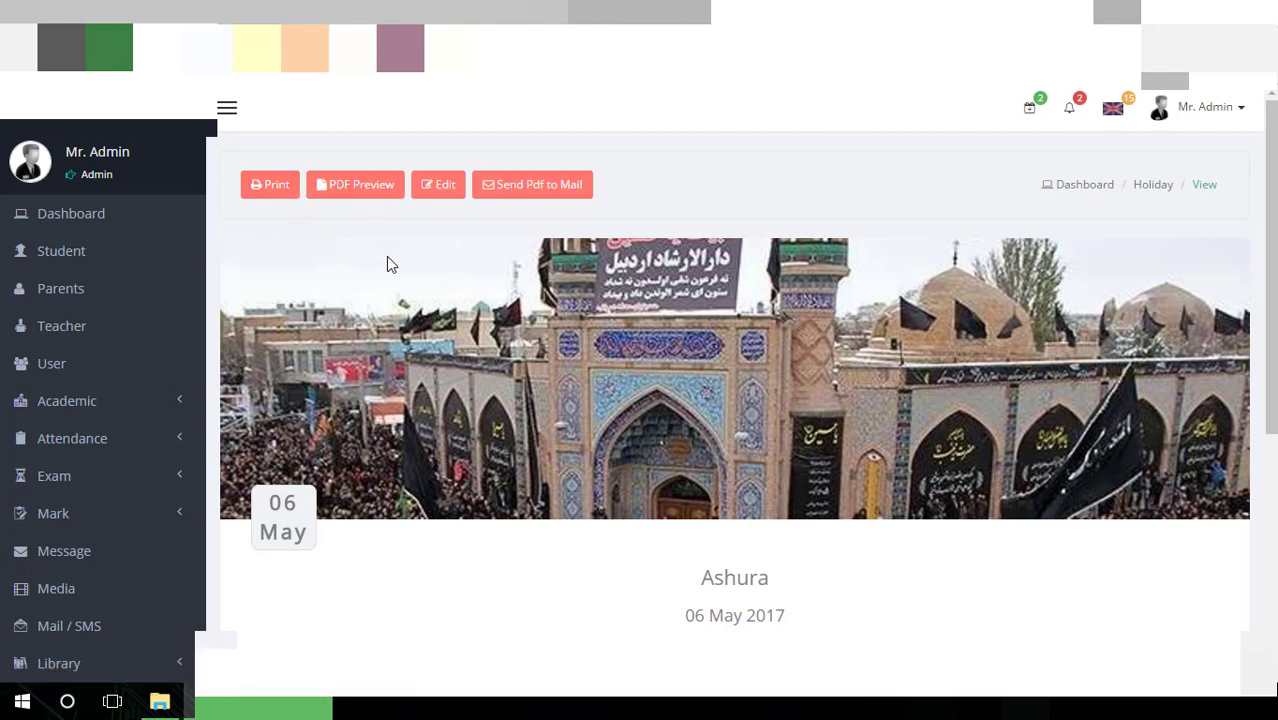
{"action": "scroll", "coordinate": [390, 265], "scroll_direction": "down", "scroll_amount": 4}
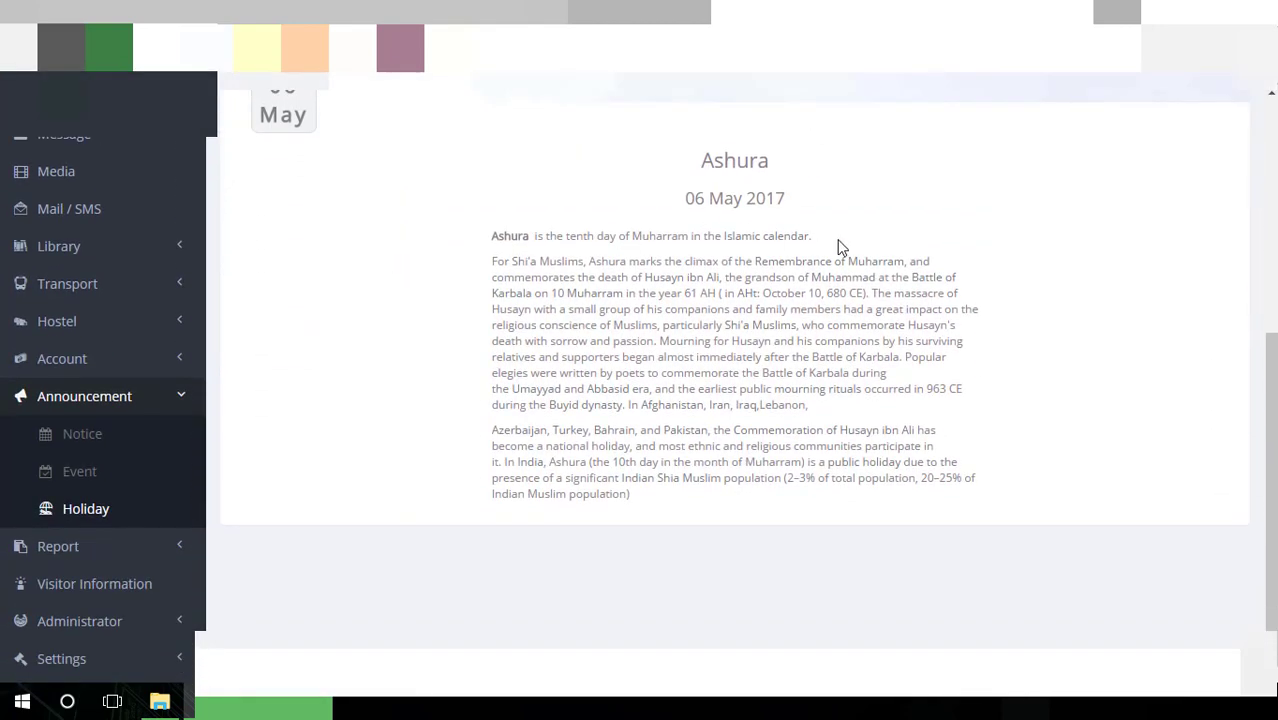
{"action": "scroll", "coordinate": [768, 263], "scroll_direction": "up", "scroll_amount": 4}
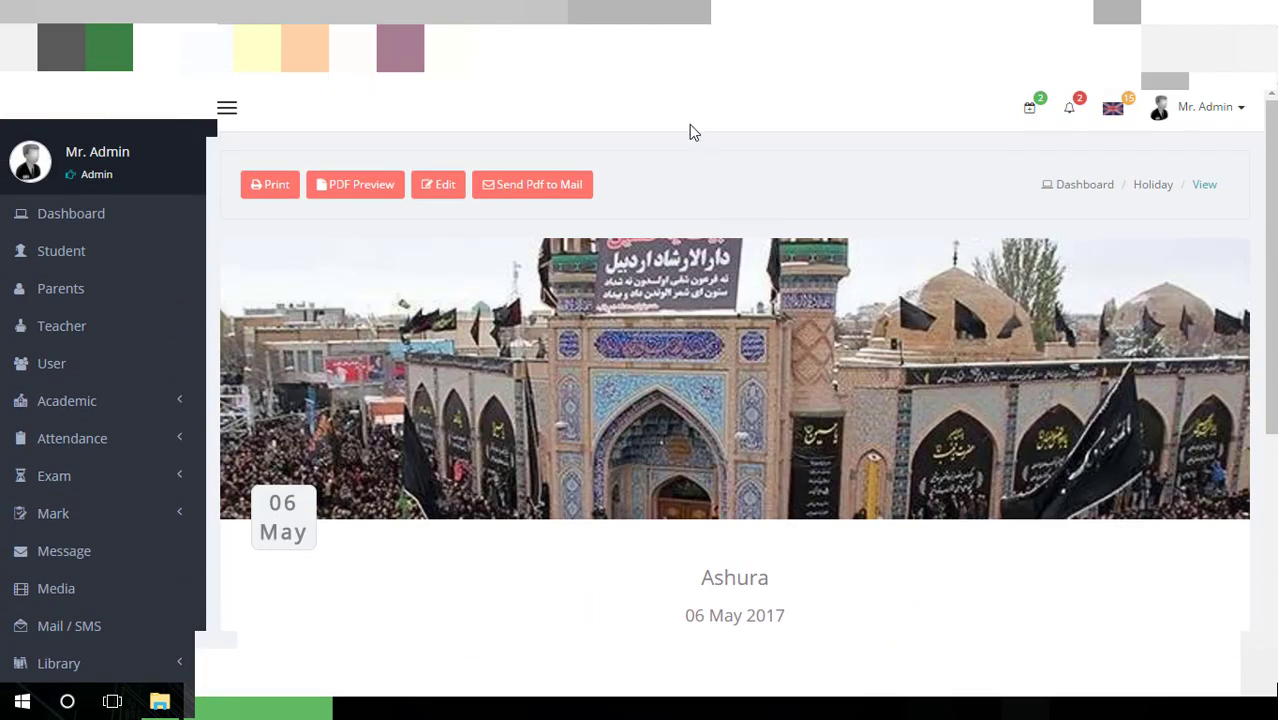
{"action": "scroll", "coordinate": [697, 105], "scroll_direction": "down", "scroll_amount": 4}
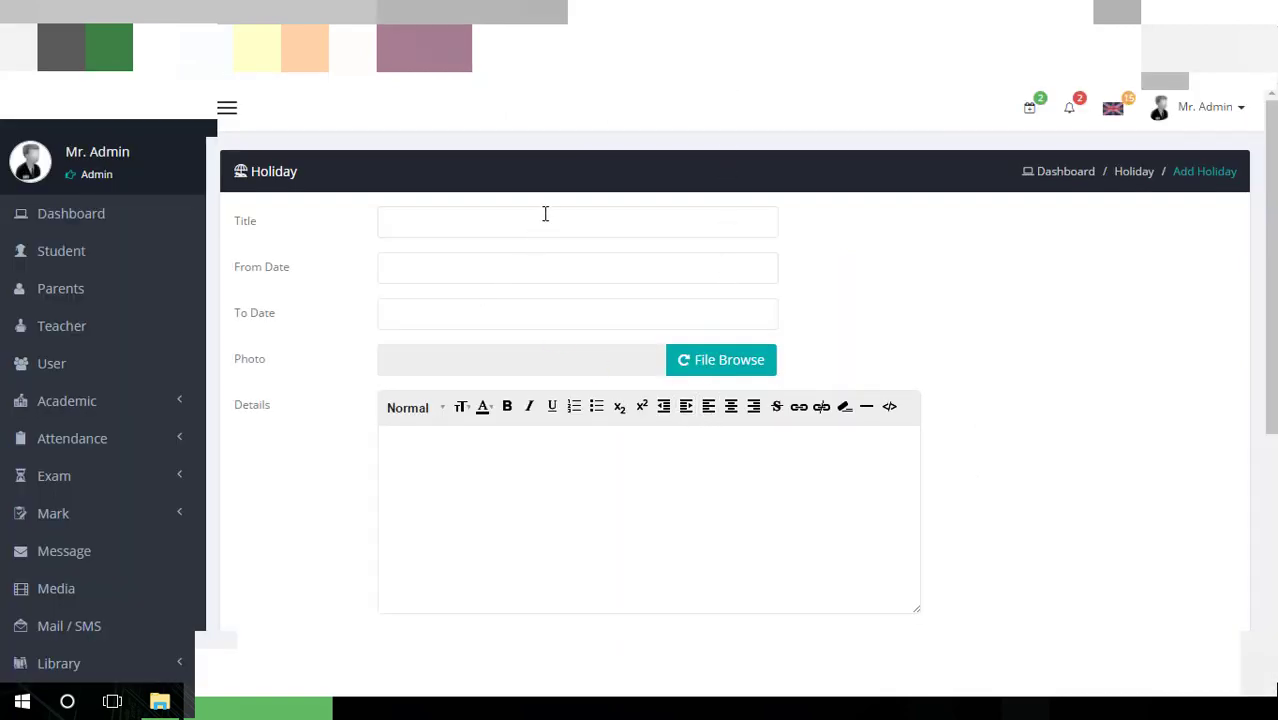
Go through the Add Holiday form's Title, From Date, To Date and Details fields unfilled
{"action": "left_click", "coordinate": [545, 213]}
{"action": "left_click", "coordinate": [531, 257]}
{"action": "left_click", "coordinate": [712, 311]}
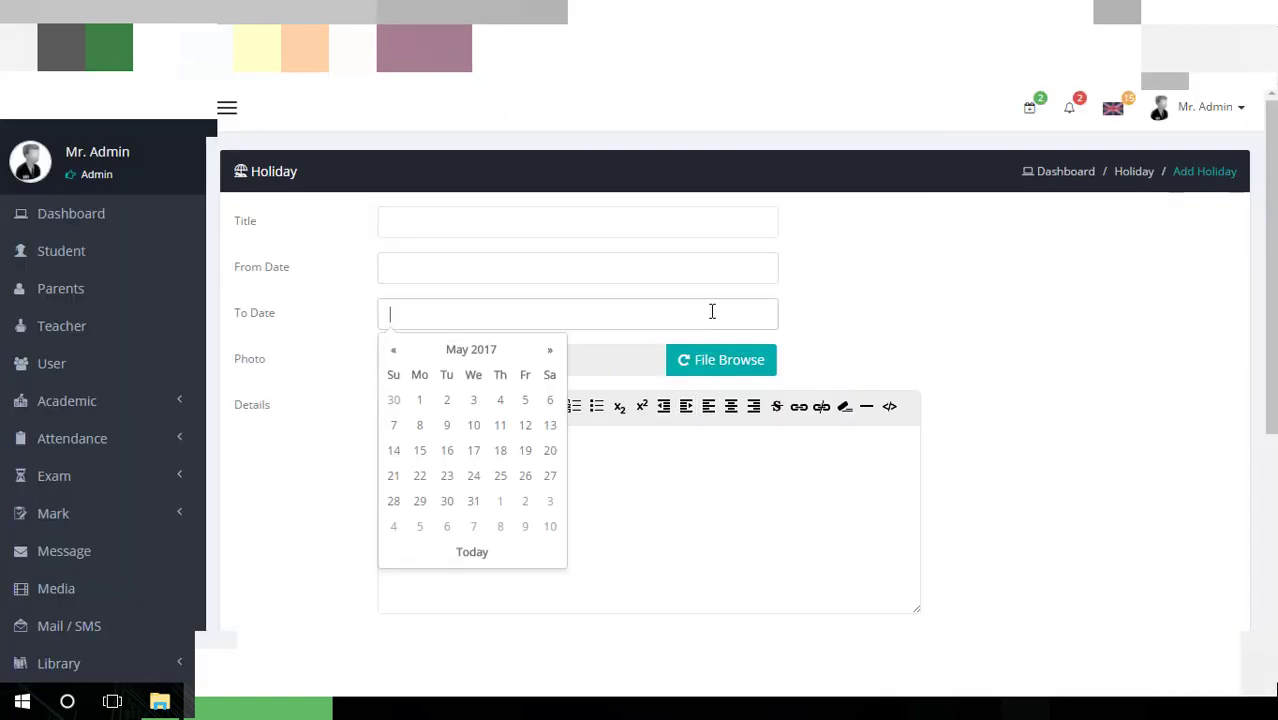
{"action": "scroll", "coordinate": [758, 421], "scroll_direction": "down", "scroll_amount": 2}
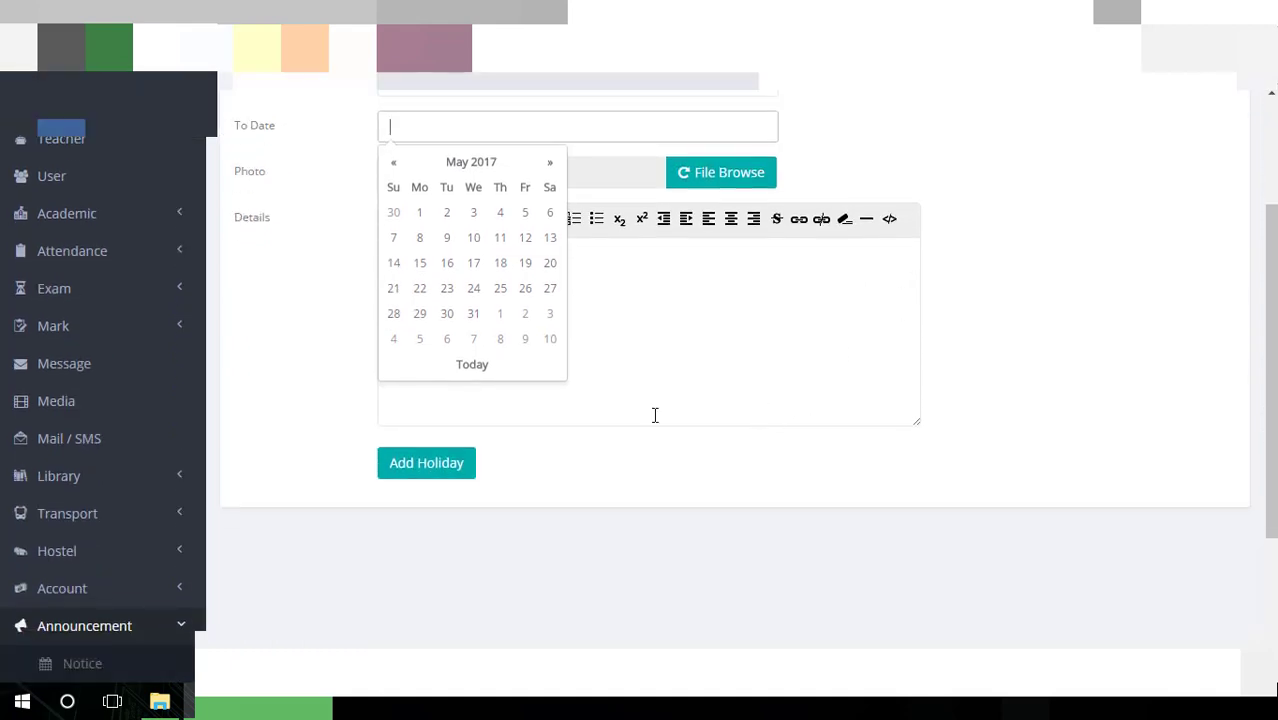
{"action": "left_click", "coordinate": [652, 355]}
{"action": "scroll", "coordinate": [479, 510], "scroll_direction": "down", "scroll_amount": 2}
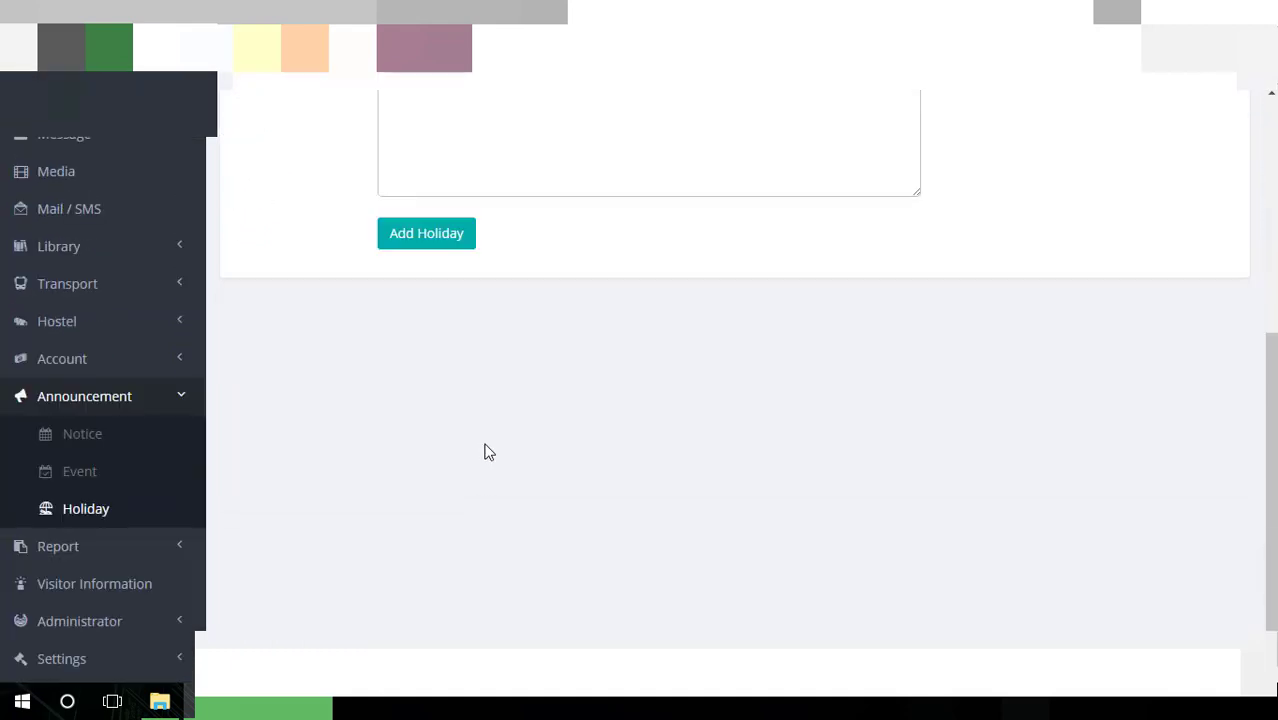
Open the Class Report page from the Report section of the sidebar
{"action": "left_click", "coordinate": [172, 548]}
{"action": "scroll", "coordinate": [290, 513], "scroll_direction": "down", "scroll_amount": 1}
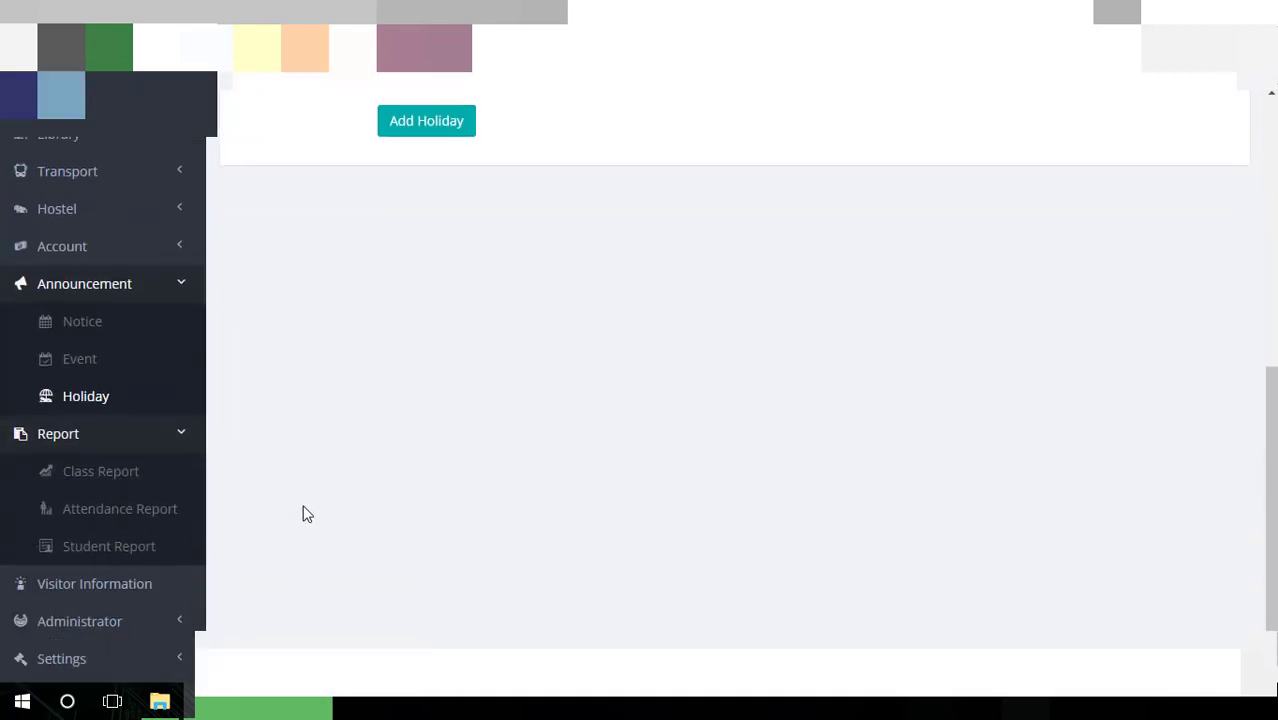
{"action": "left_click", "coordinate": [163, 480]}
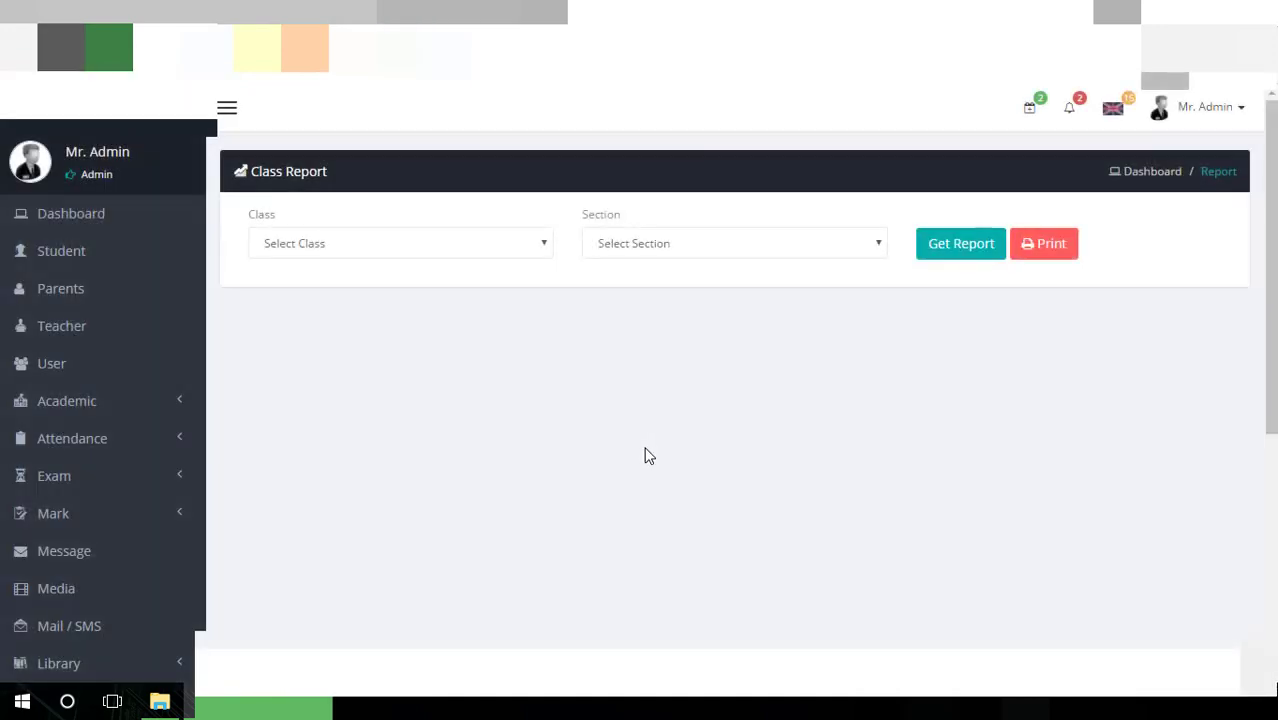
Generate the class report for Class One, Section A
{"action": "left_click", "coordinate": [505, 245]}
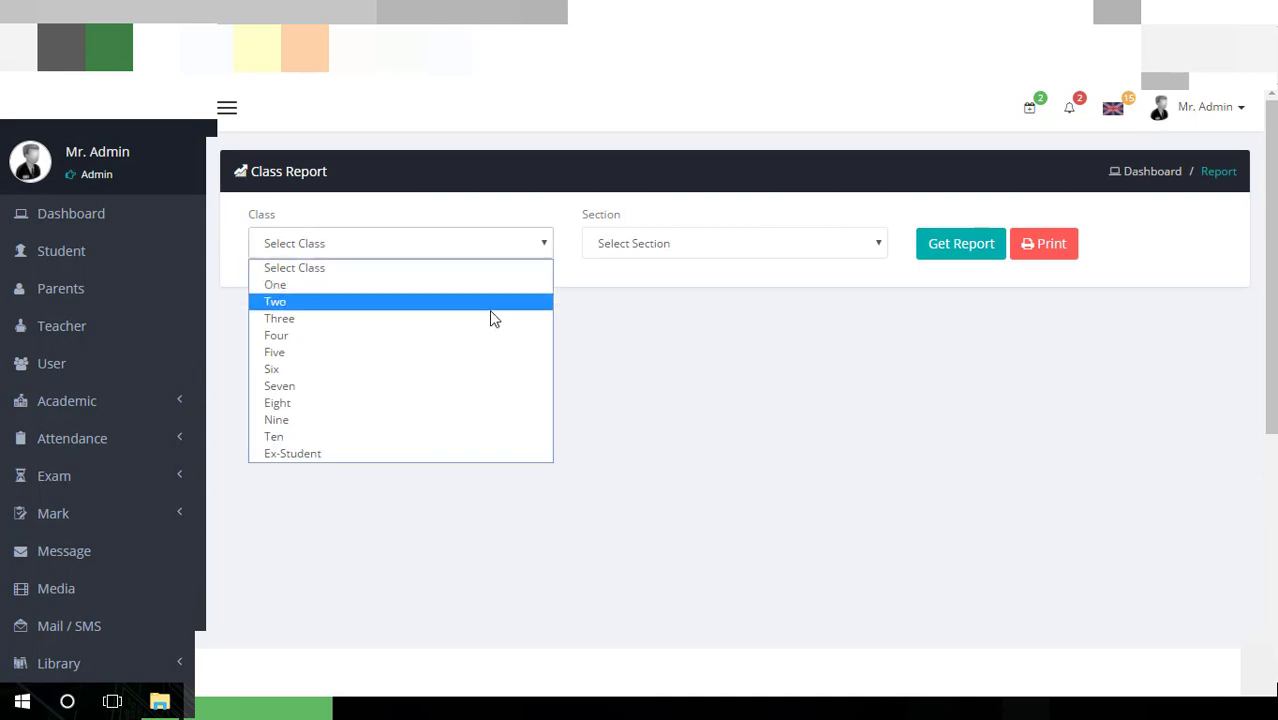
{"action": "left_click", "coordinate": [491, 289]}
{"action": "left_click", "coordinate": [630, 245]}
{"action": "left_click", "coordinate": [645, 283]}
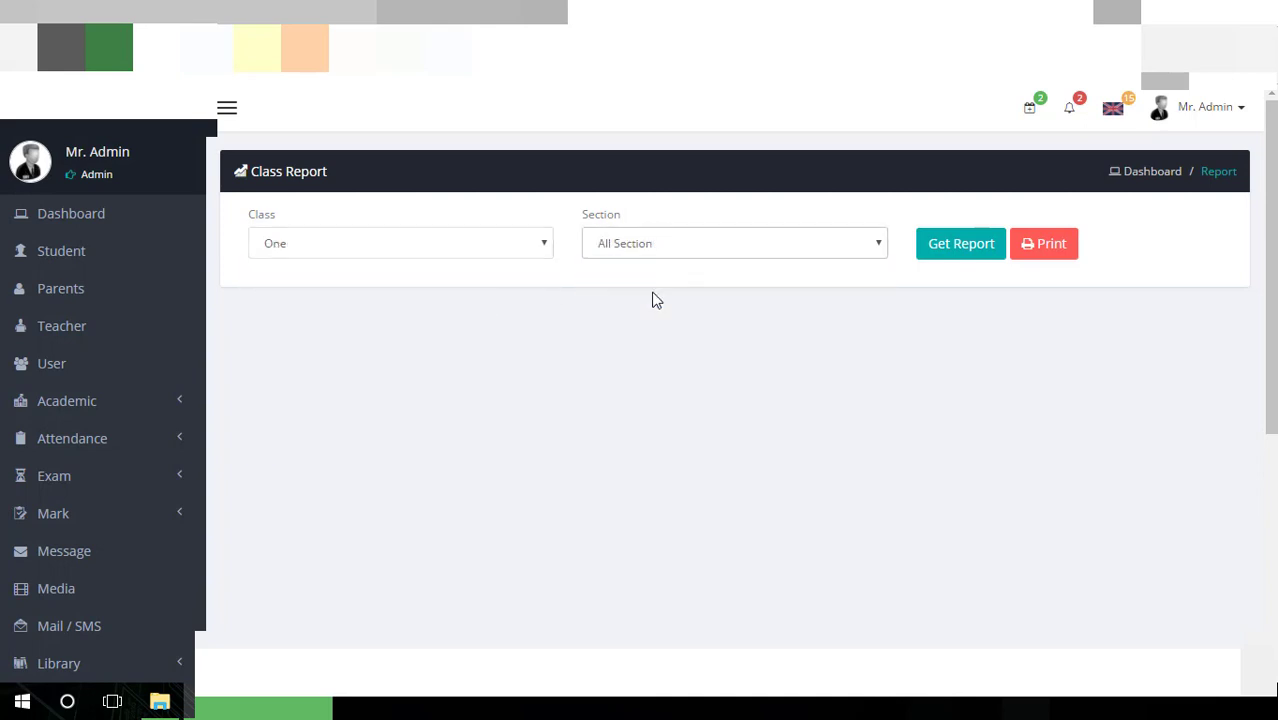
{"action": "left_click", "coordinate": [953, 256]}
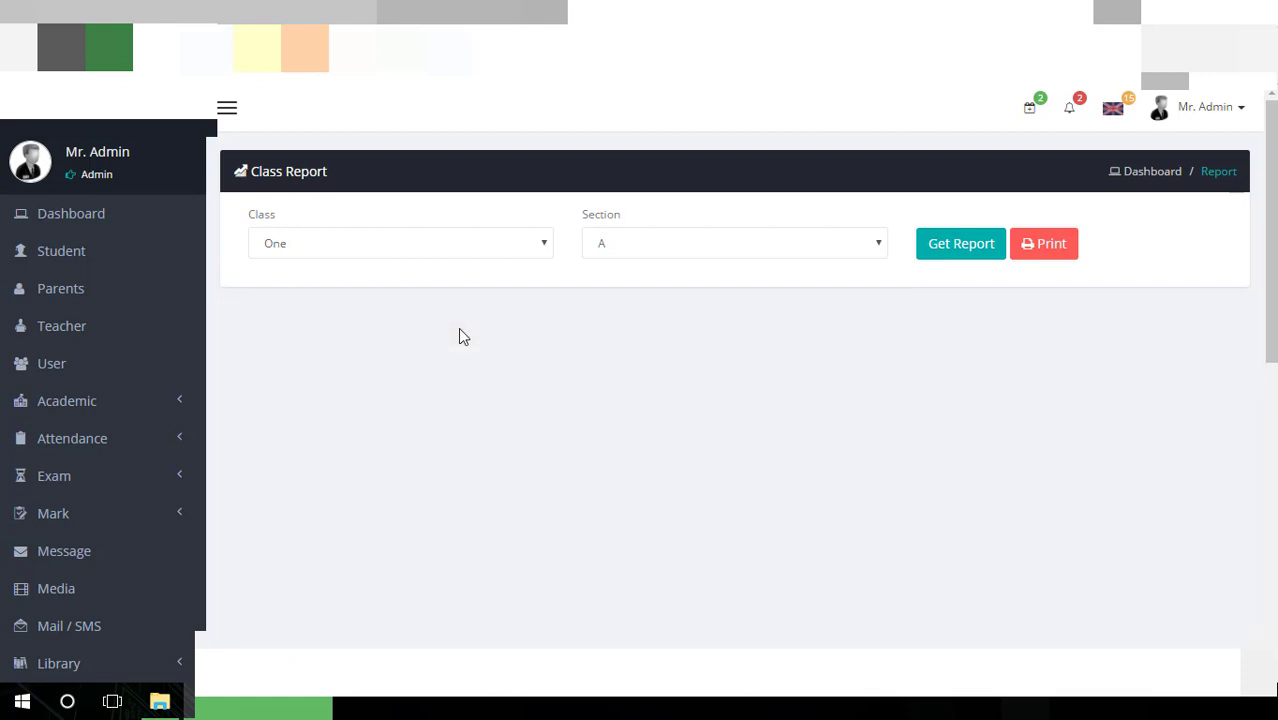
Review the Class One Section A report panels, then open the Attendance Report page
{"action": "scroll", "coordinate": [458, 330], "scroll_direction": "down", "scroll_amount": 2}
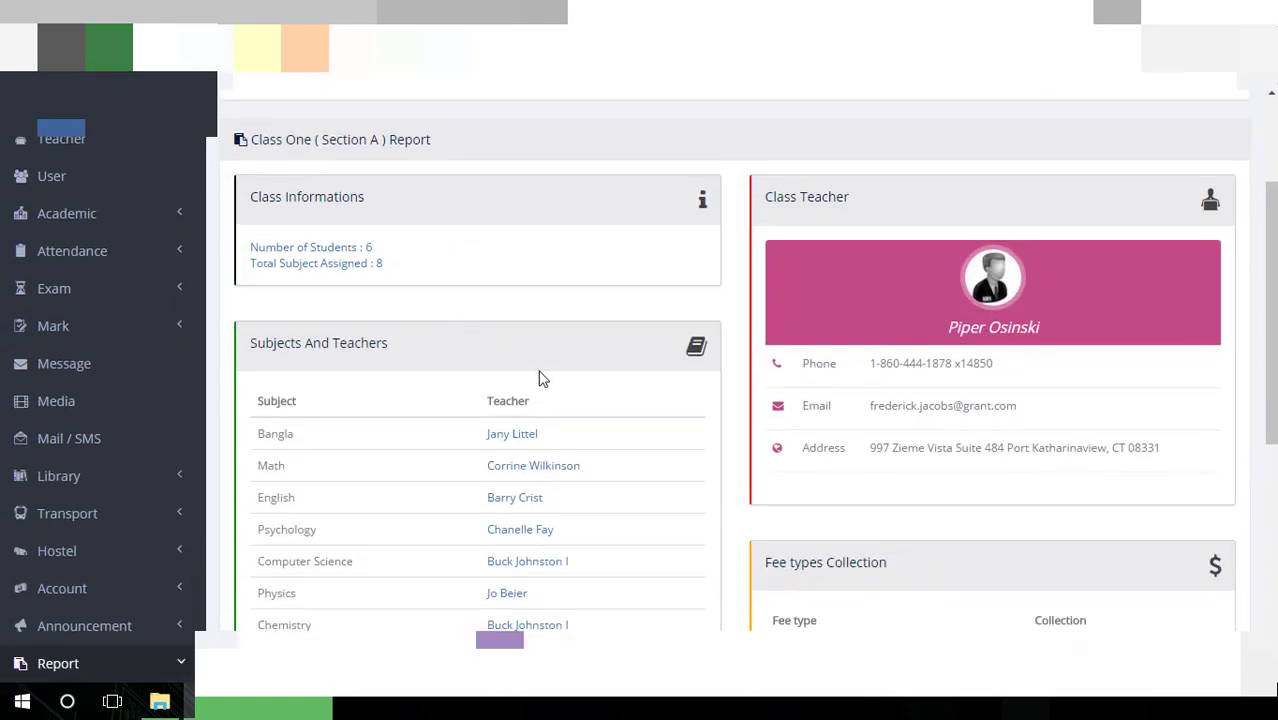
{"action": "scroll", "coordinate": [531, 378], "scroll_direction": "down", "scroll_amount": 2}
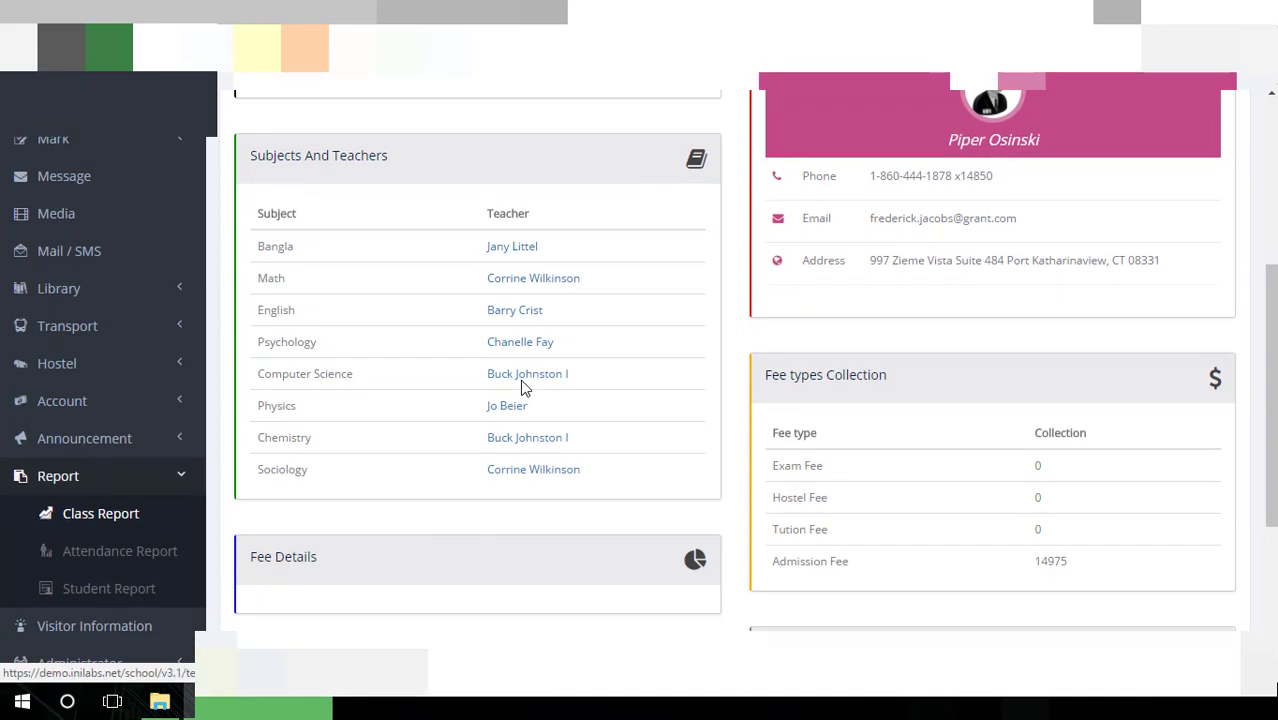
{"action": "scroll", "coordinate": [521, 387], "scroll_direction": "up", "scroll_amount": 3}
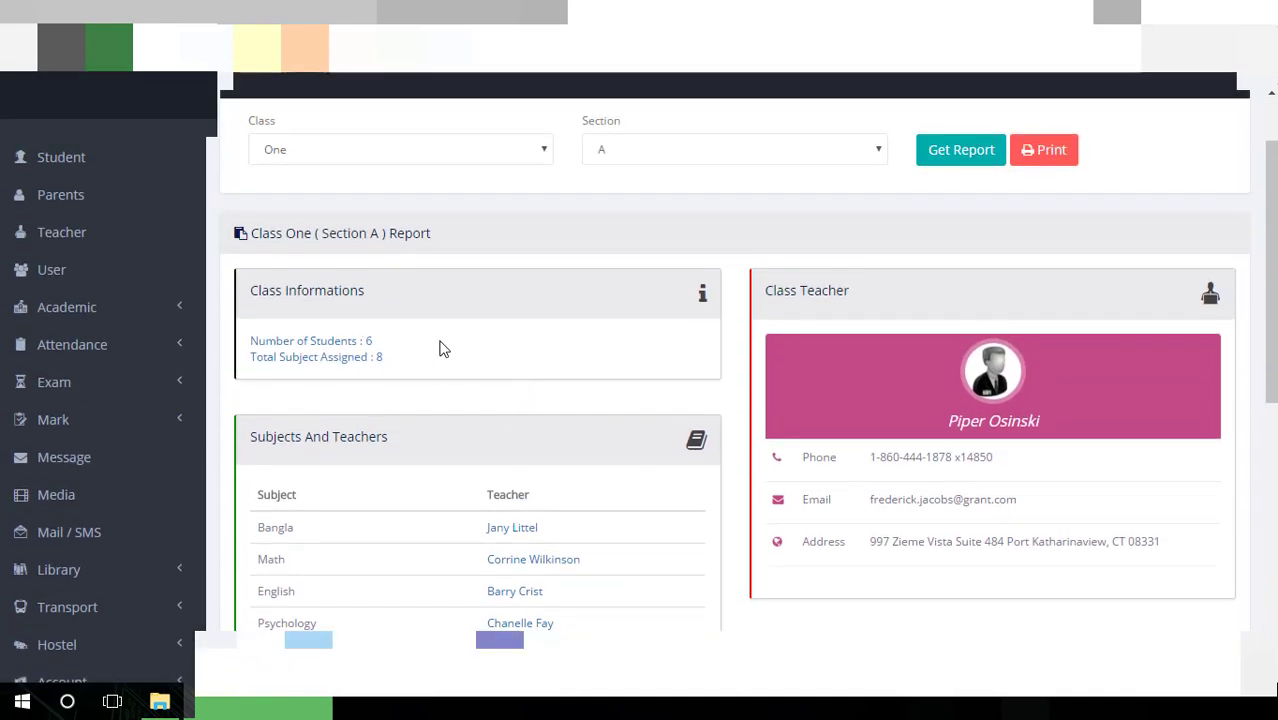
{"action": "scroll", "coordinate": [465, 362], "scroll_direction": "down", "scroll_amount": 4}
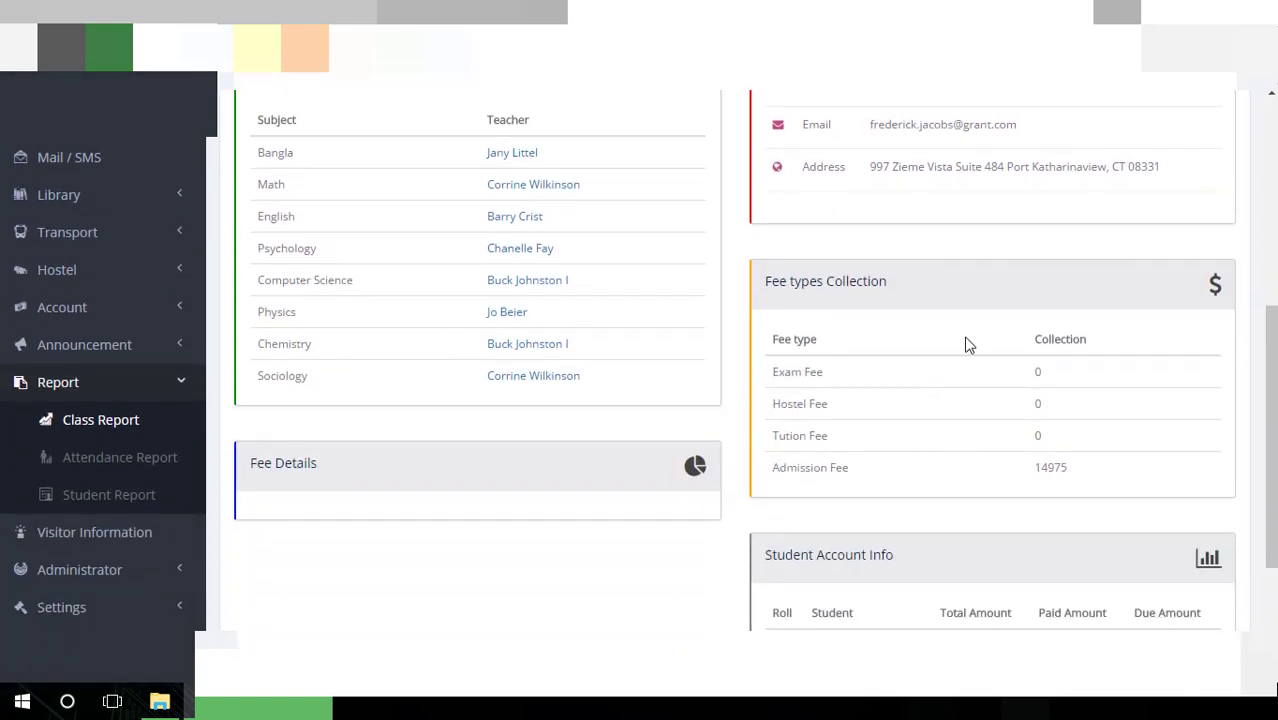
{"action": "scroll", "coordinate": [1075, 320], "scroll_direction": "down", "scroll_amount": 2}
{"action": "scroll", "coordinate": [1075, 328], "scroll_direction": "down", "scroll_amount": 1}
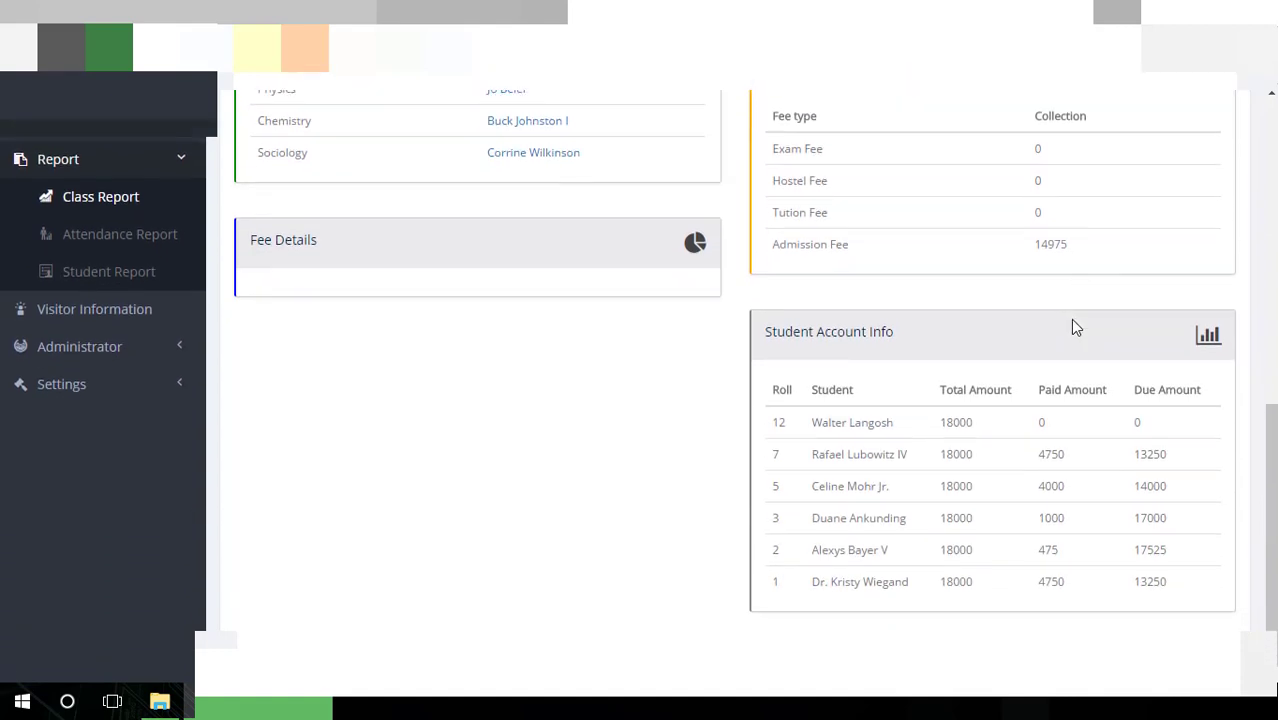
{"action": "scroll", "coordinate": [1027, 391], "scroll_direction": "up", "scroll_amount": 3}
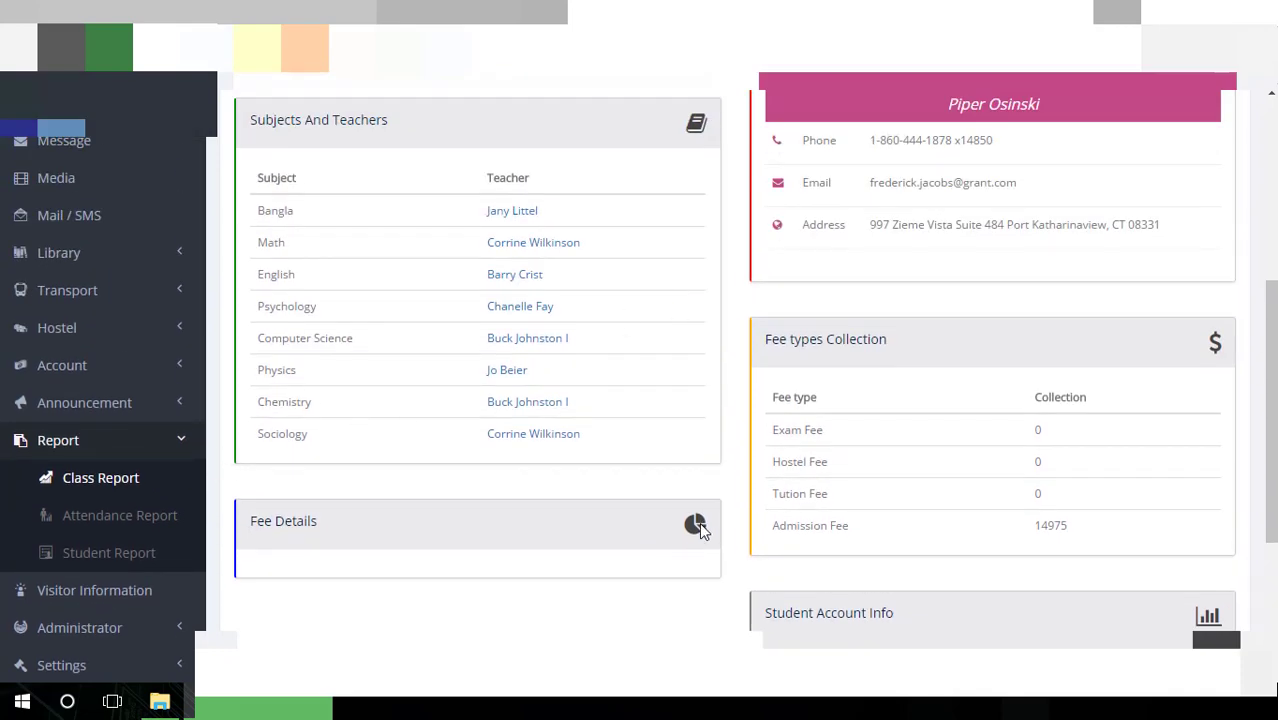
{"action": "scroll", "coordinate": [699, 522], "scroll_direction": "up", "scroll_amount": 1}
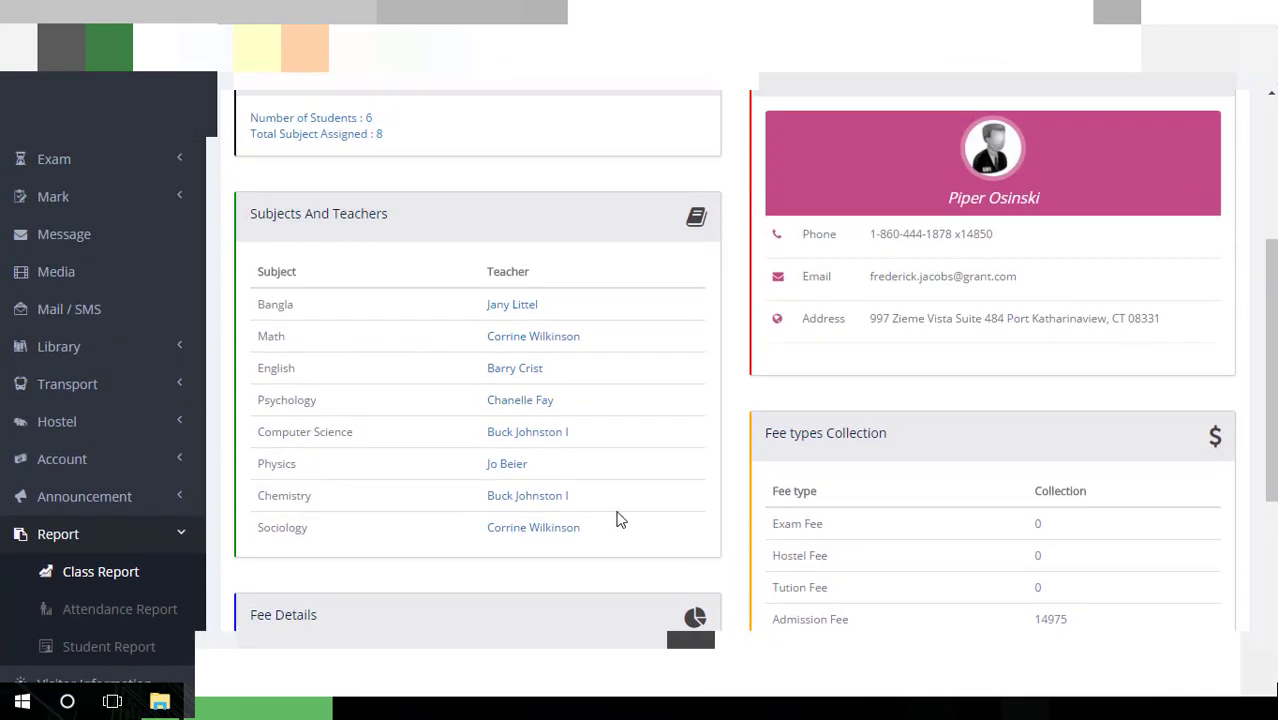
{"action": "scroll", "coordinate": [617, 519], "scroll_direction": "down", "scroll_amount": 4}
{"action": "scroll", "coordinate": [340, 468], "scroll_direction": "up", "scroll_amount": 2}
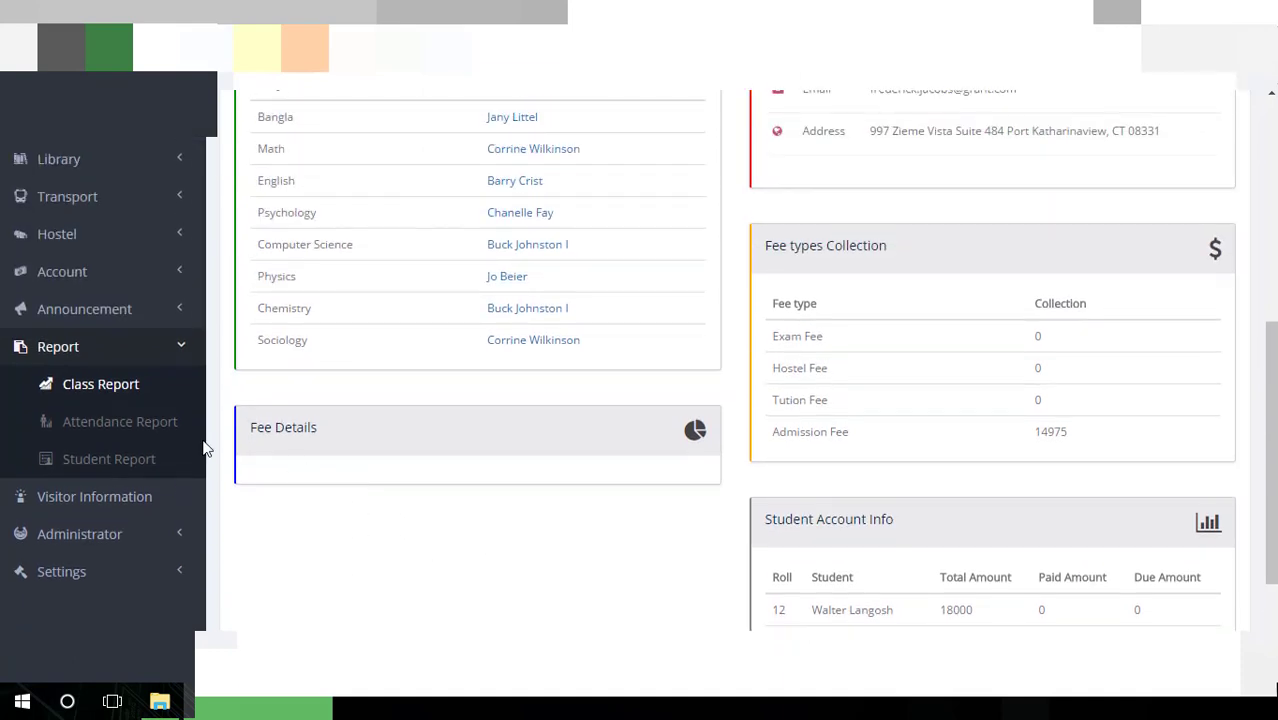
{"action": "left_click", "coordinate": [111, 433]}
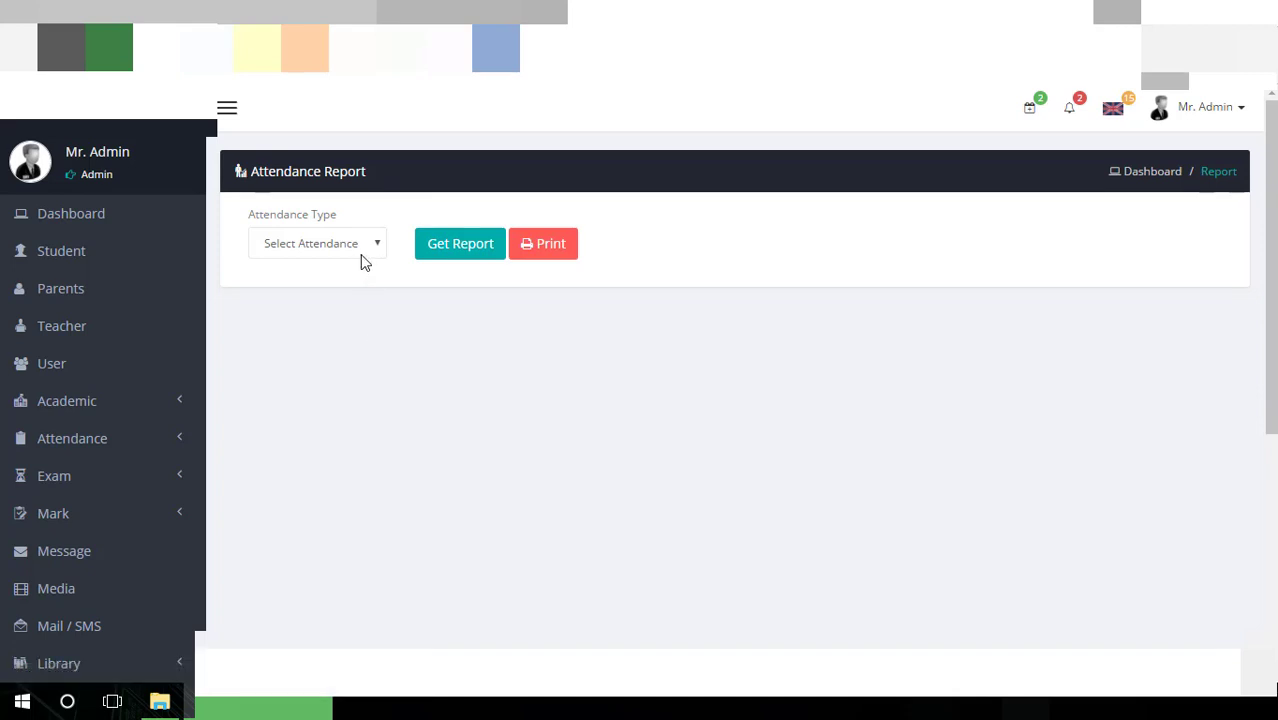
Run an Absent attendance report for Class One, Section A, Math on 9 May 2017
{"action": "left_click", "coordinate": [359, 260]}
{"action": "left_click", "coordinate": [339, 288]}
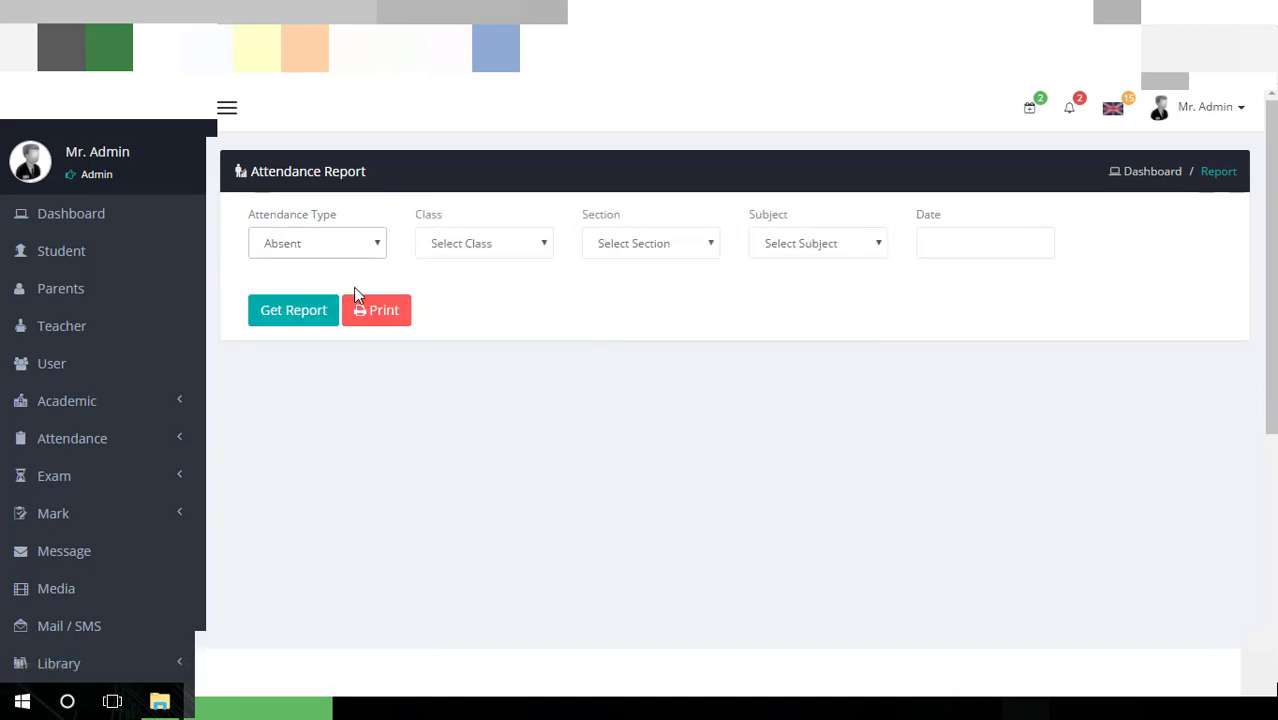
{"action": "left_click", "coordinate": [490, 246]}
{"action": "left_click", "coordinate": [485, 291]}
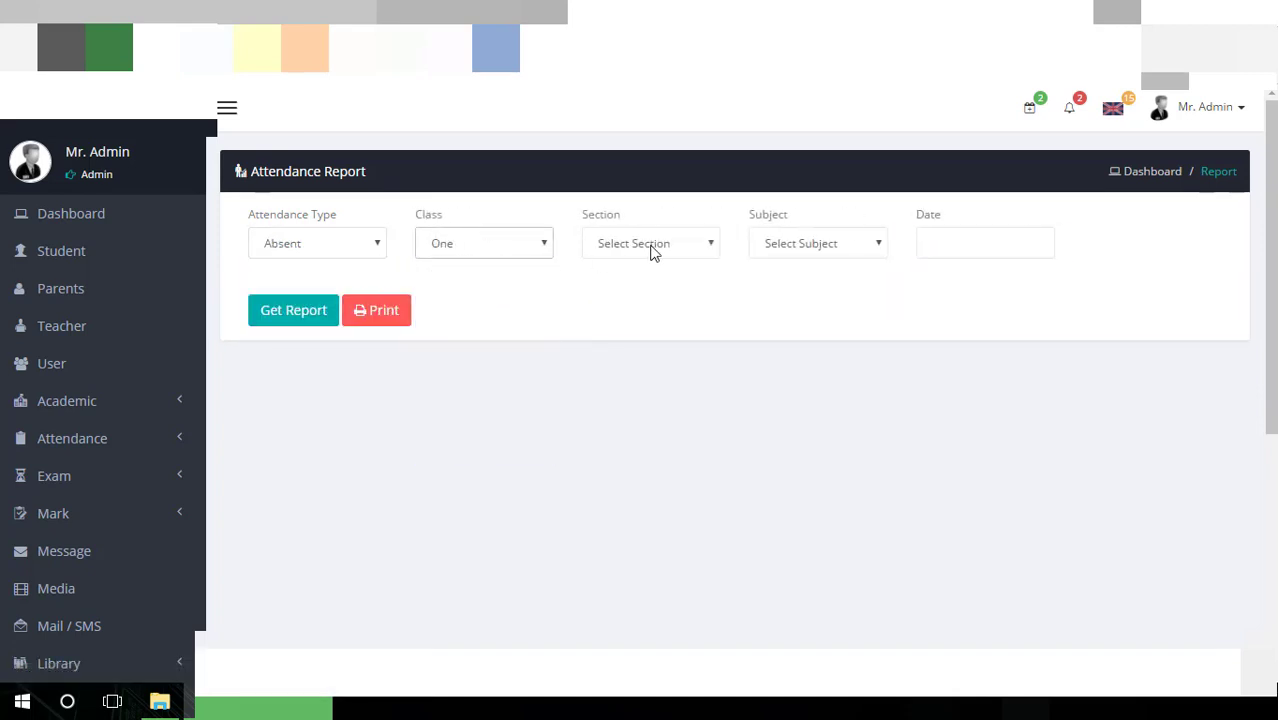
{"action": "left_click", "coordinate": [650, 251]}
{"action": "left_click", "coordinate": [697, 252]}
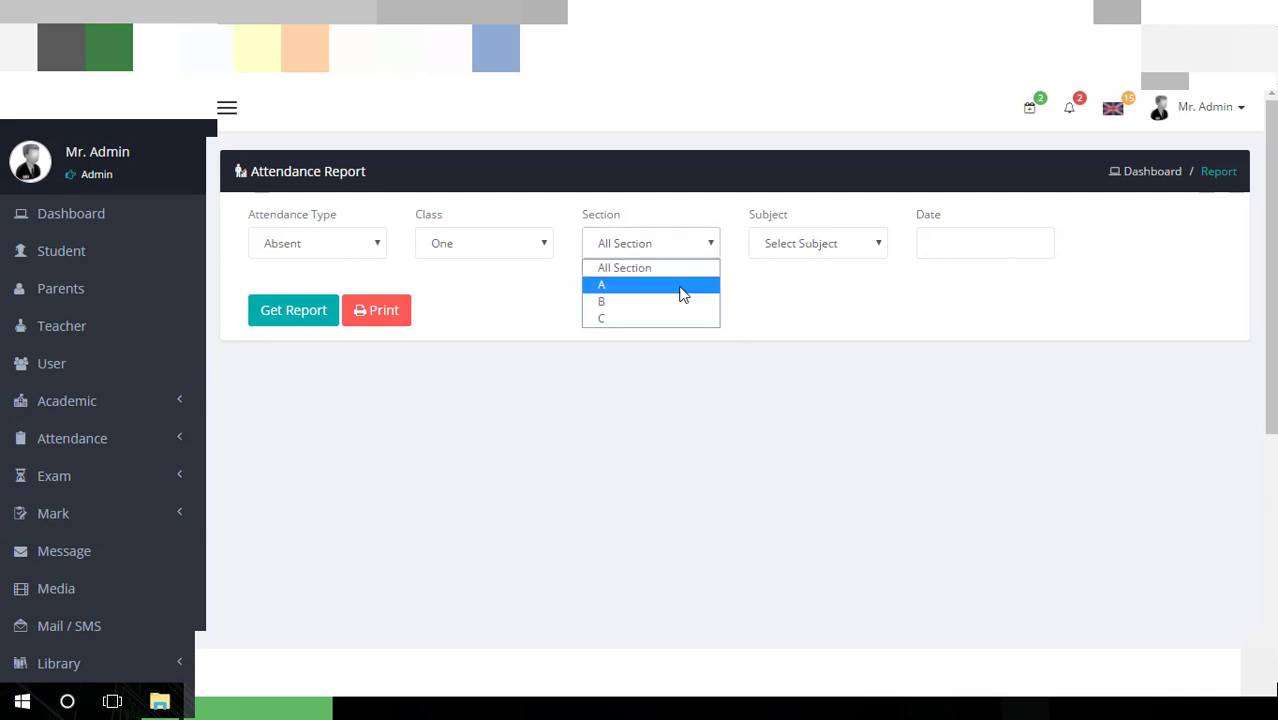
{"action": "left_click", "coordinate": [685, 286]}
{"action": "left_click", "coordinate": [808, 250]}
{"action": "left_click", "coordinate": [819, 303]}
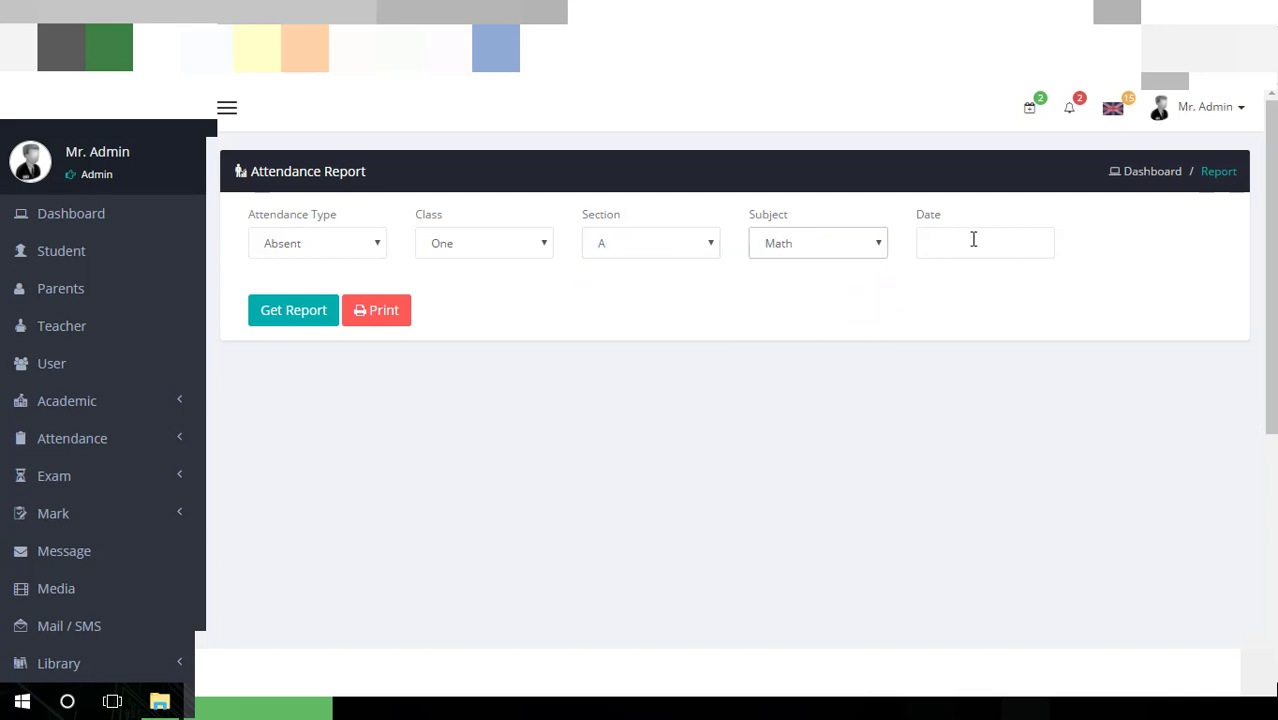
{"action": "left_click", "coordinate": [973, 241]}
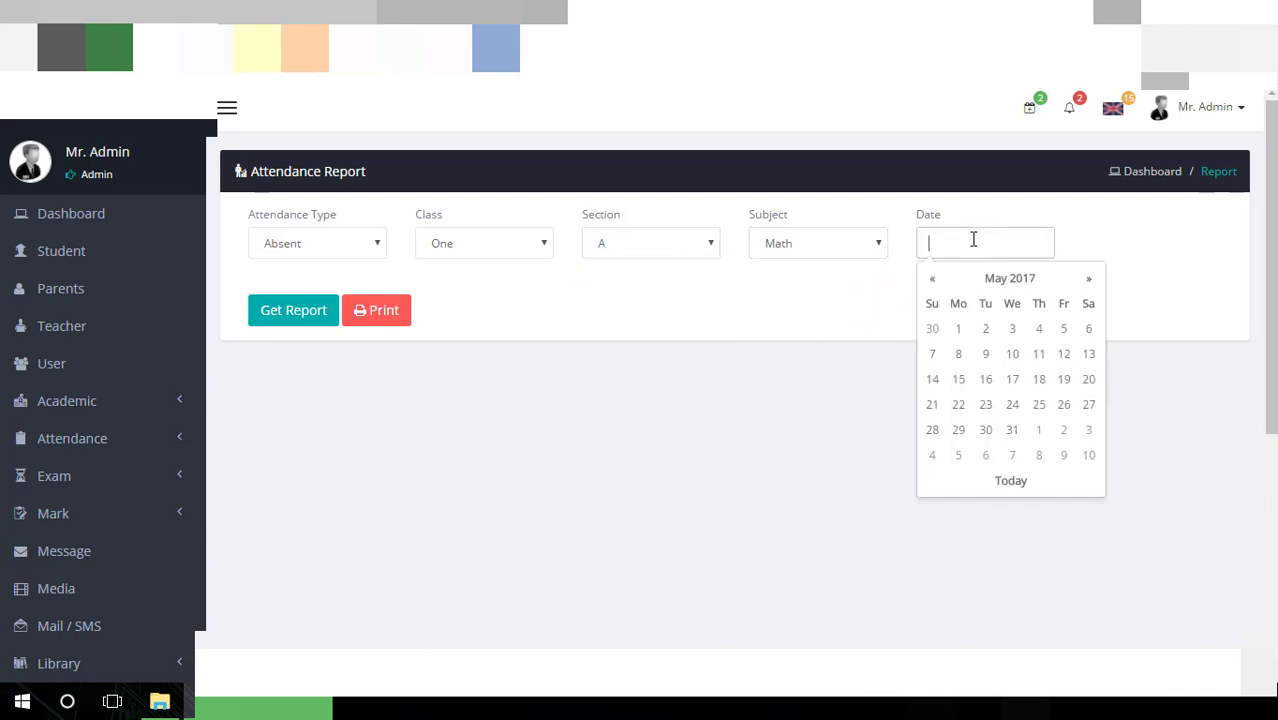
{"action": "left_click", "coordinate": [984, 355]}
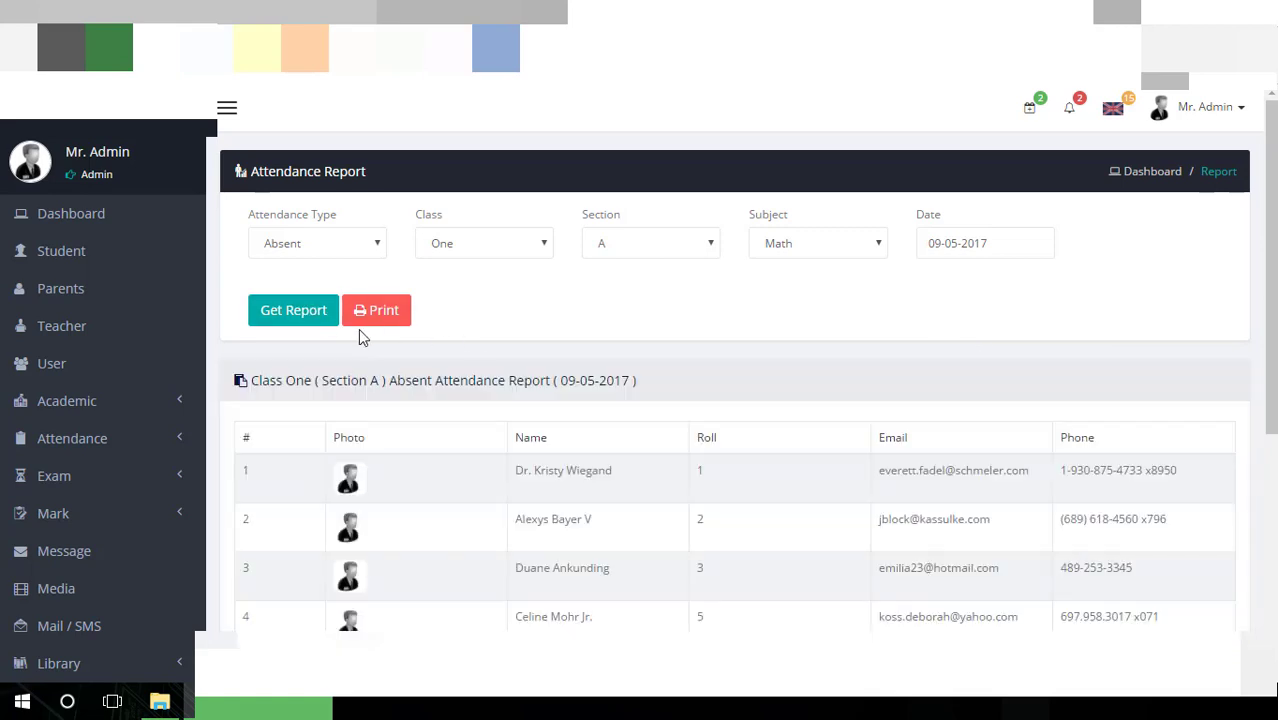
Scroll through the attendance table, then open the Student Report page
{"action": "scroll", "coordinate": [408, 322], "scroll_direction": "down", "scroll_amount": 3}
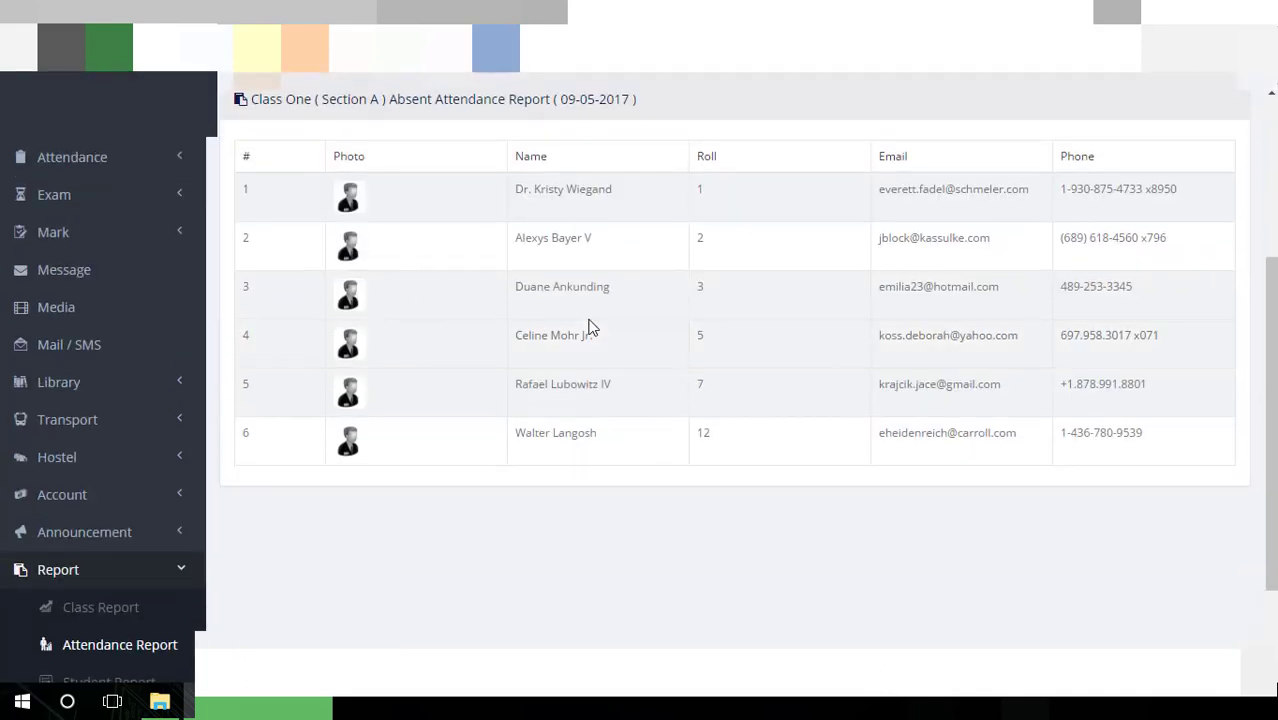
{"action": "scroll", "coordinate": [1000, 402], "scroll_direction": "down", "scroll_amount": 2}
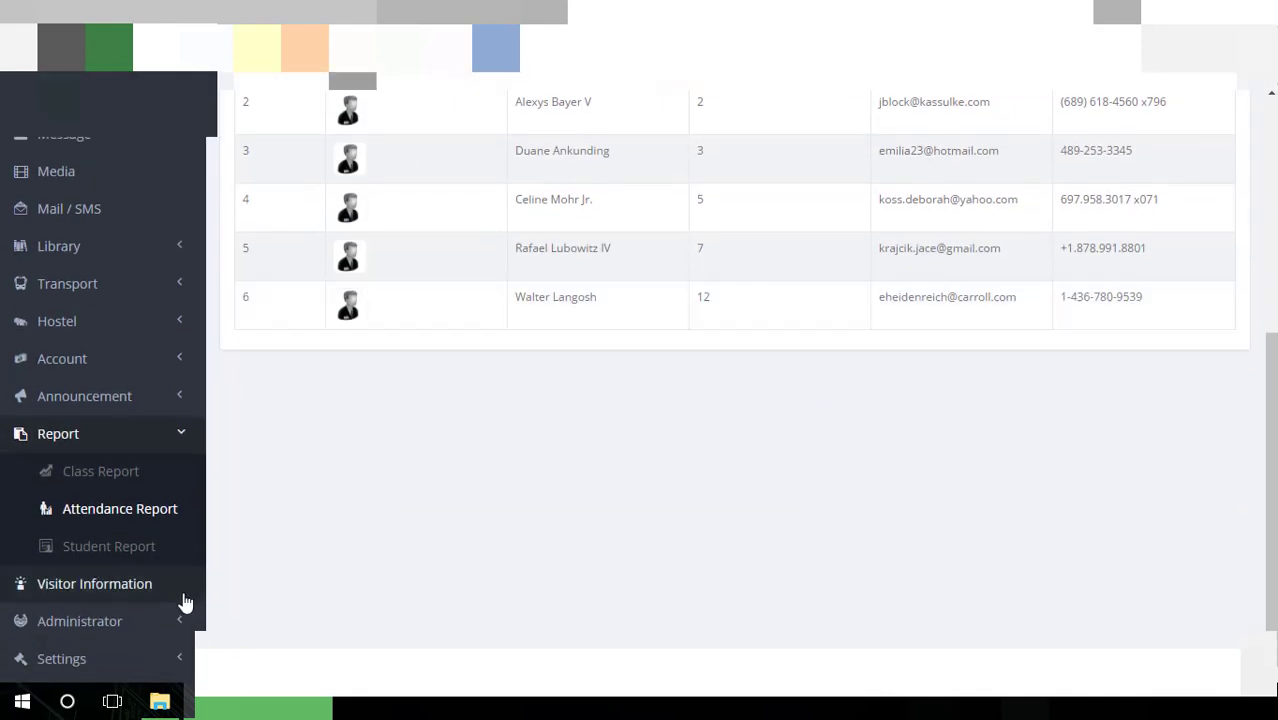
{"action": "left_click", "coordinate": [147, 550]}
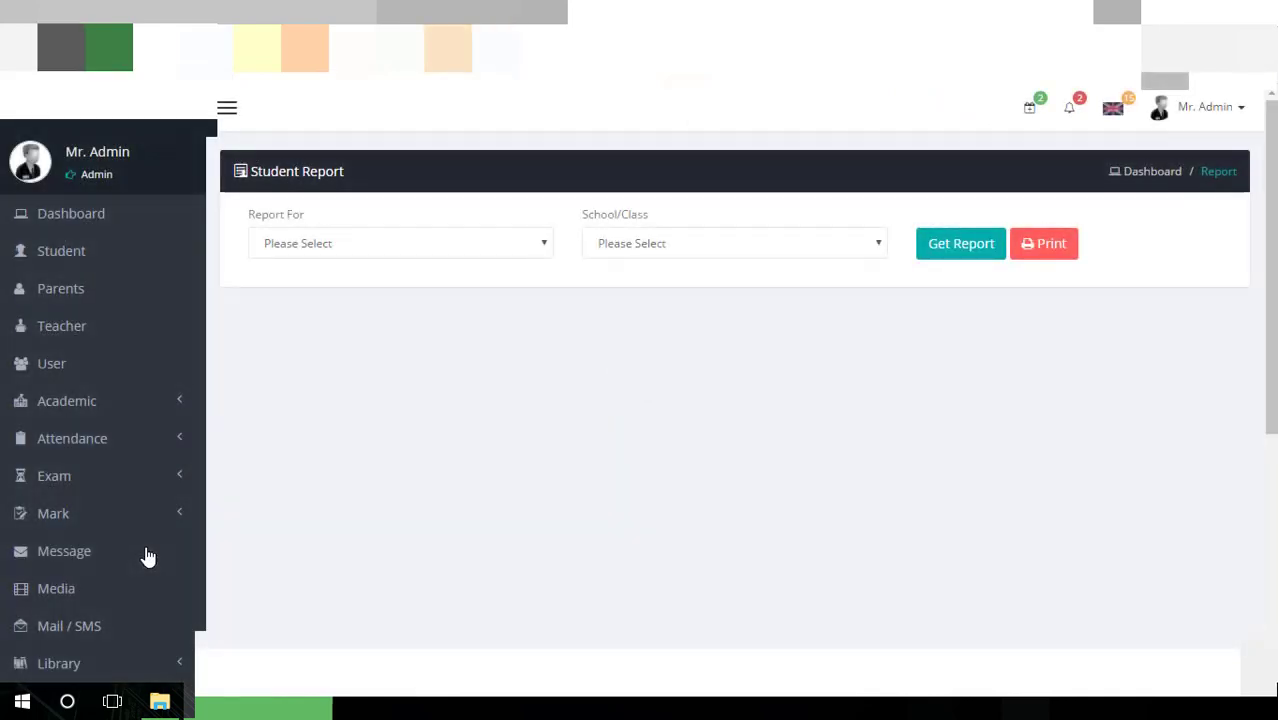
Generate a student report by Gender for Female students across the whole School
{"action": "left_click", "coordinate": [388, 243]}
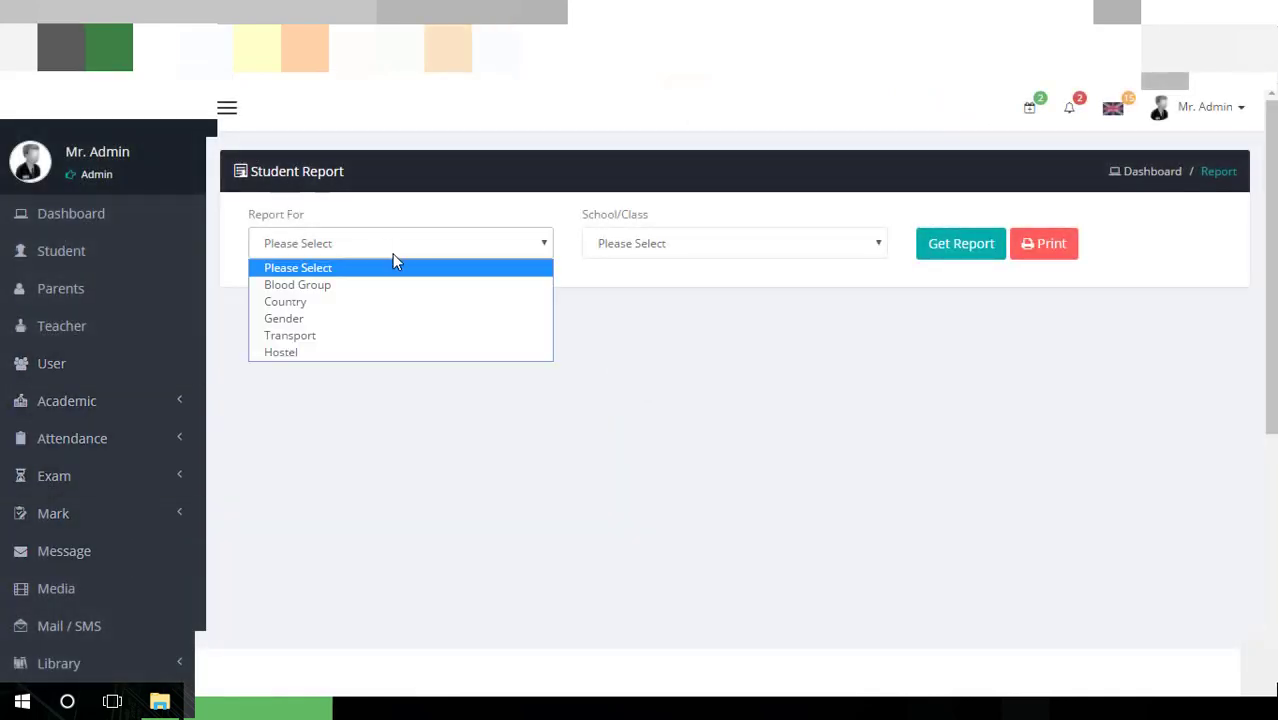
{"action": "left_click", "coordinate": [388, 315]}
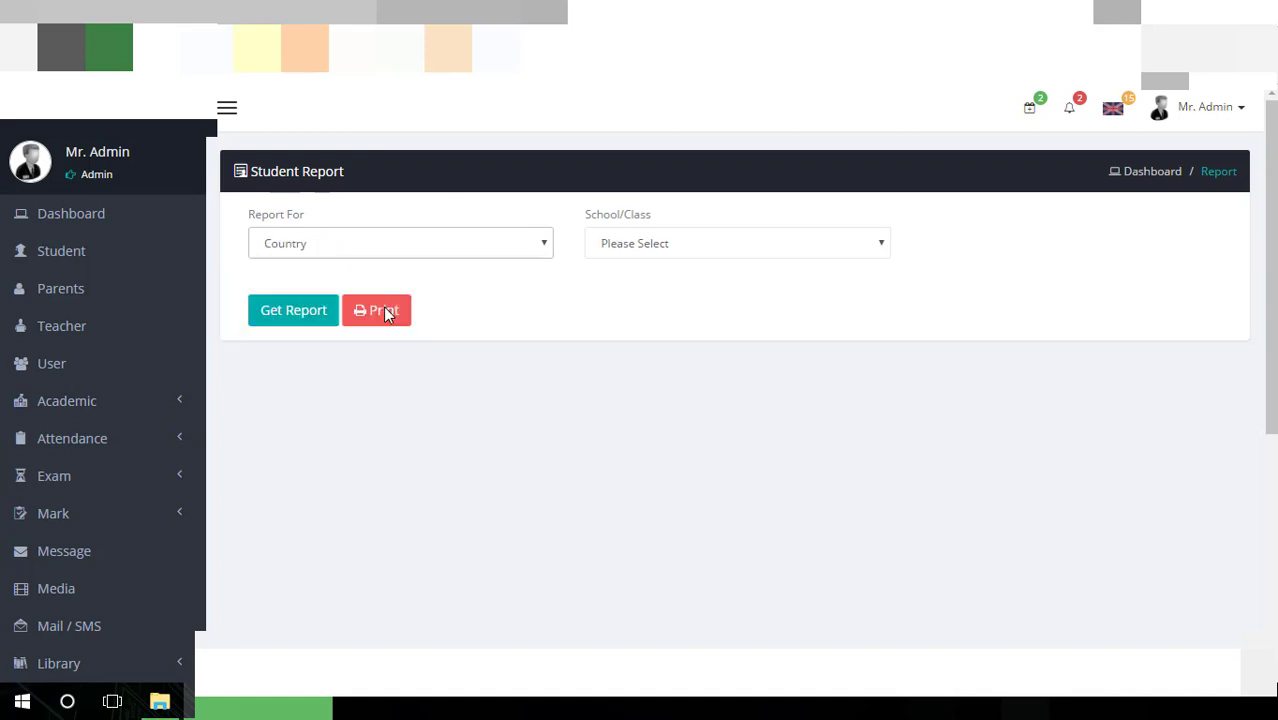
{"action": "left_click", "coordinate": [399, 256]}
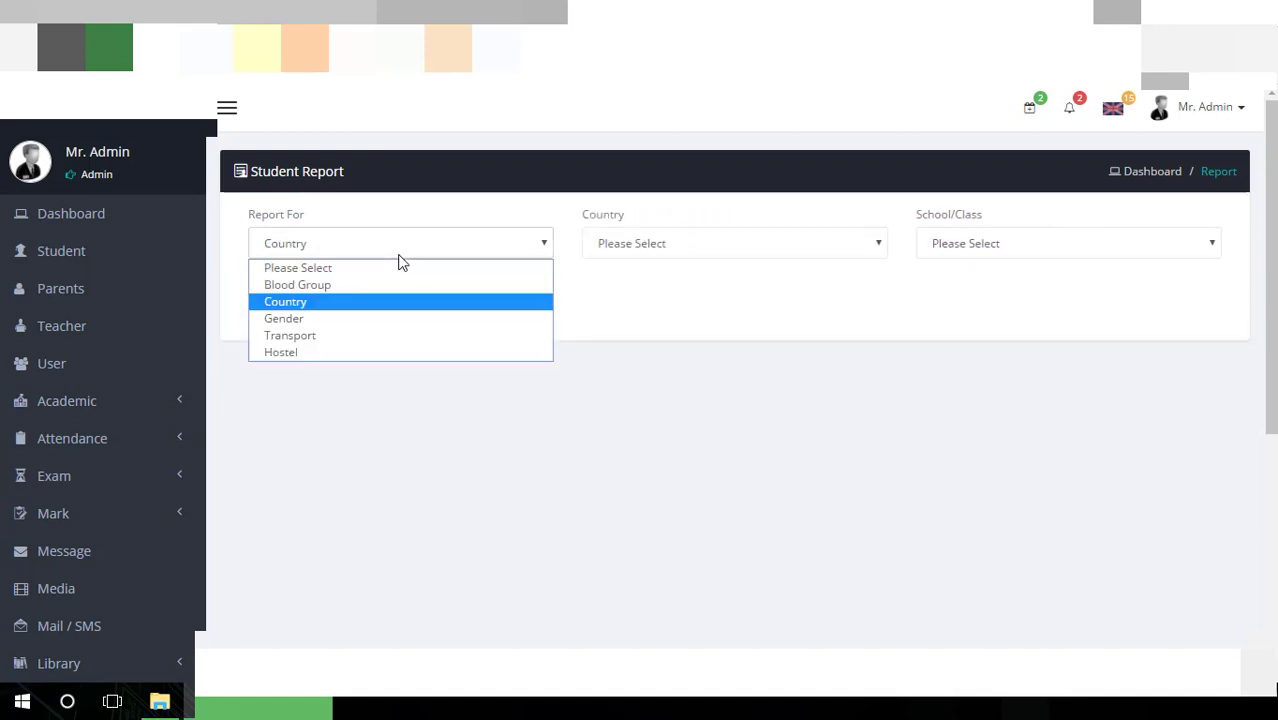
{"action": "left_click", "coordinate": [391, 320]}
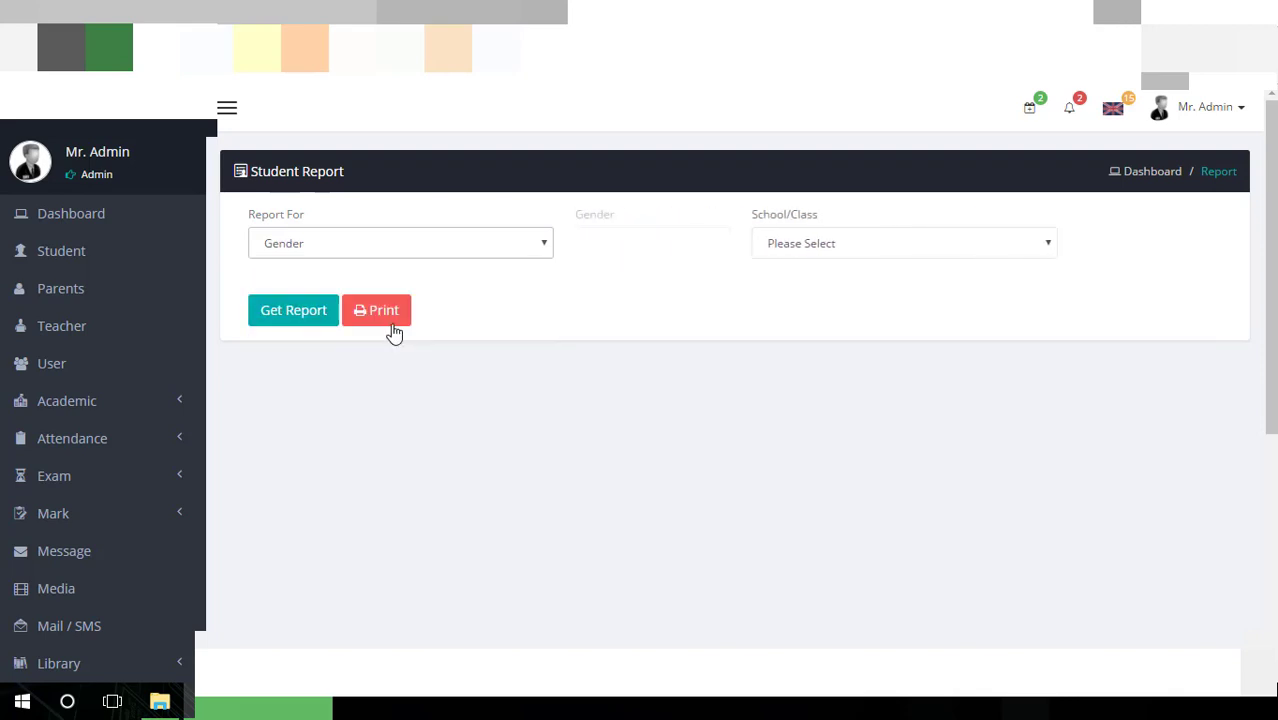
{"action": "left_click", "coordinate": [745, 241]}
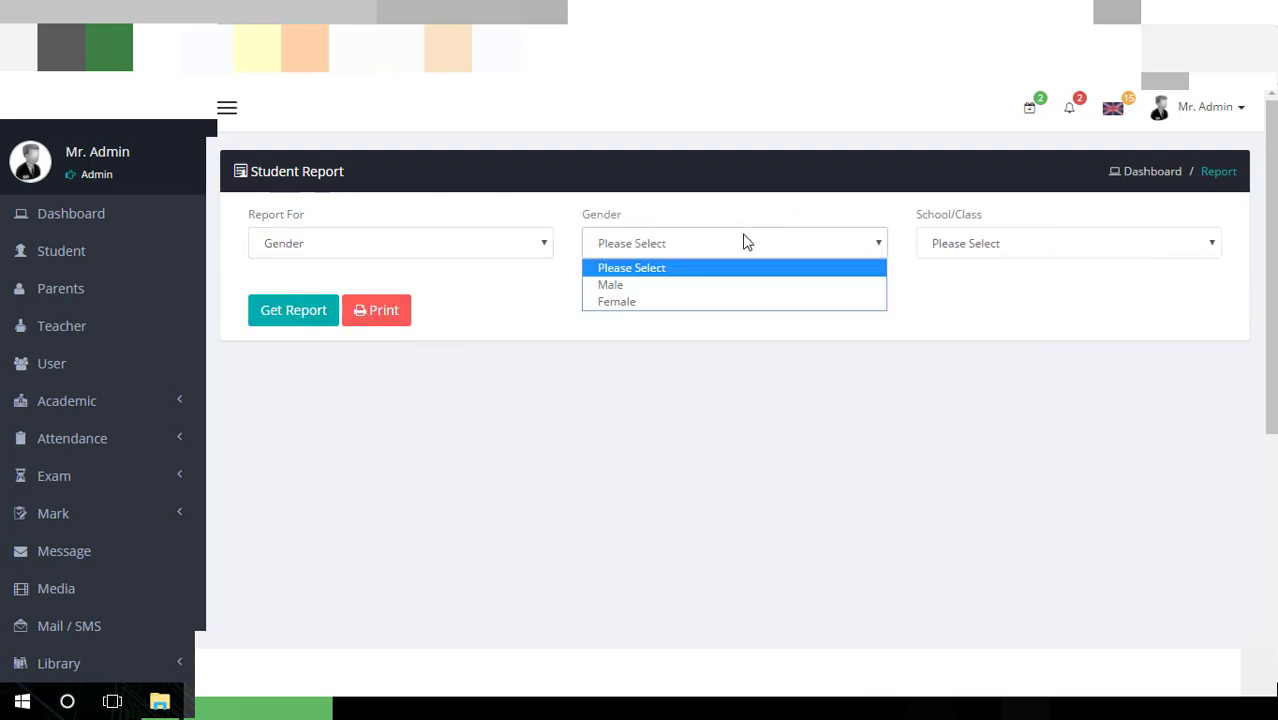
{"action": "left_click", "coordinate": [715, 303]}
{"action": "left_click", "coordinate": [1018, 256]}
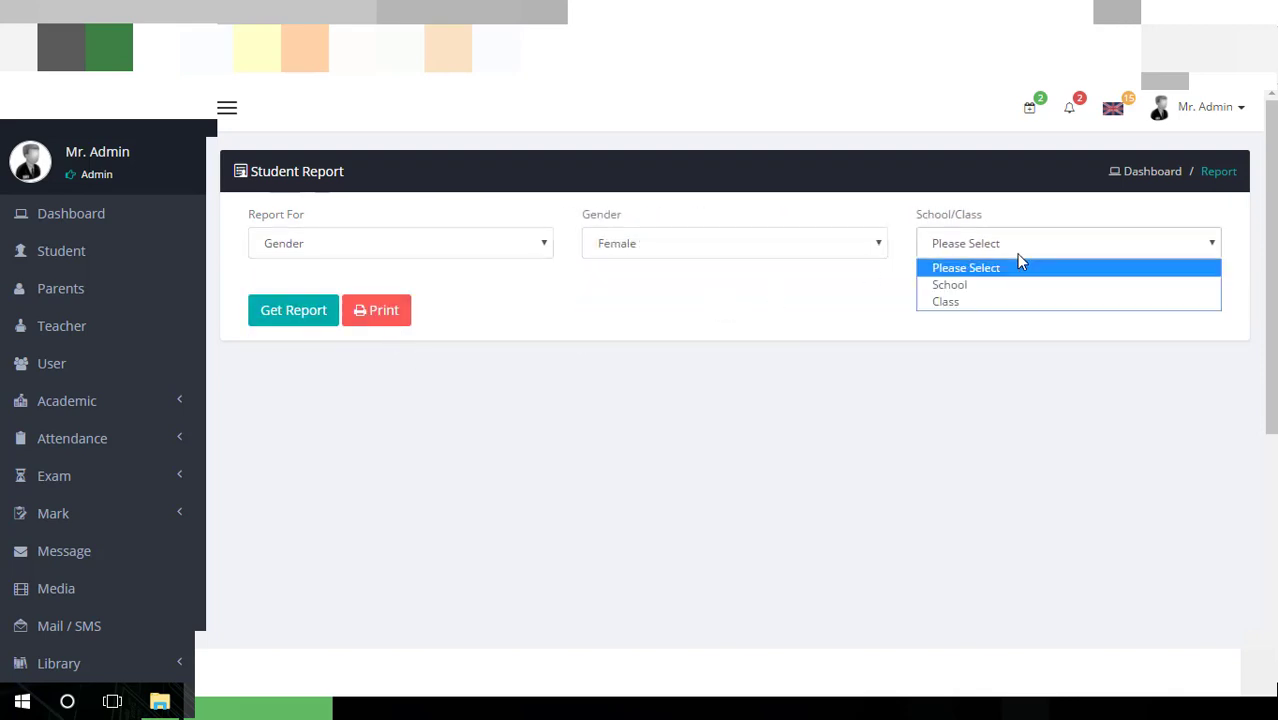
{"action": "left_click", "coordinate": [1013, 295]}
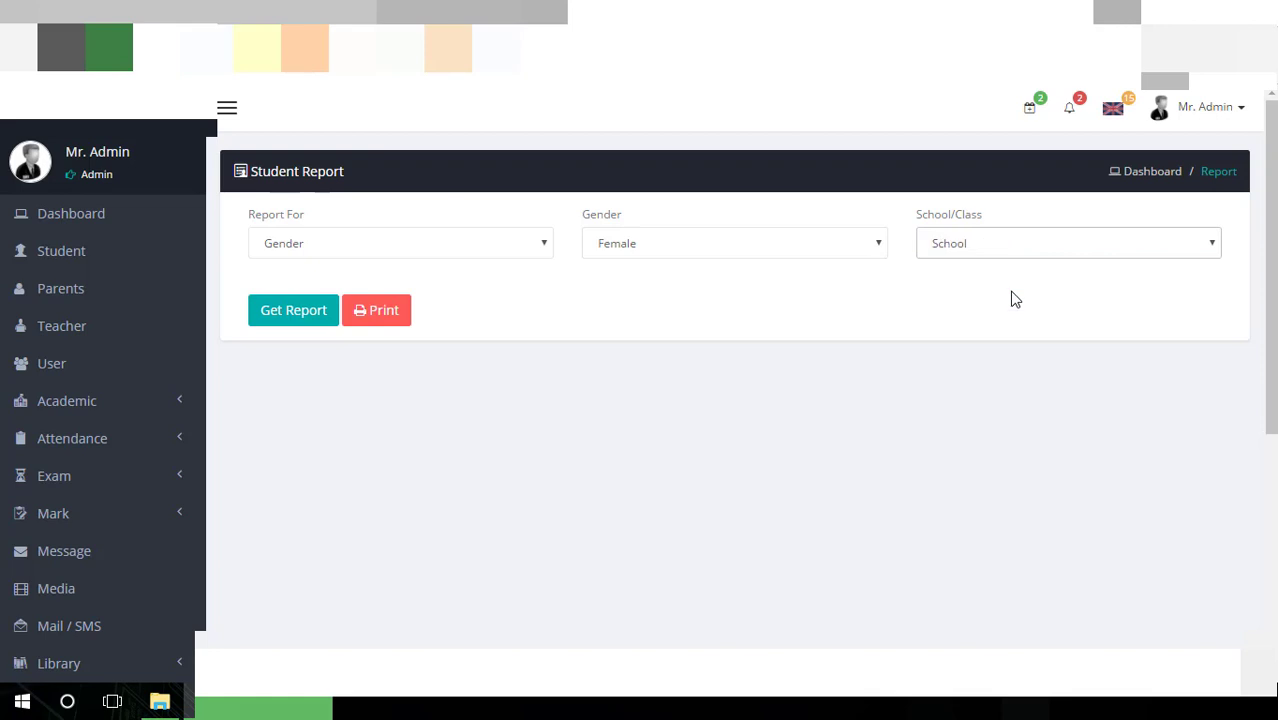
{"action": "left_click", "coordinate": [296, 322]}
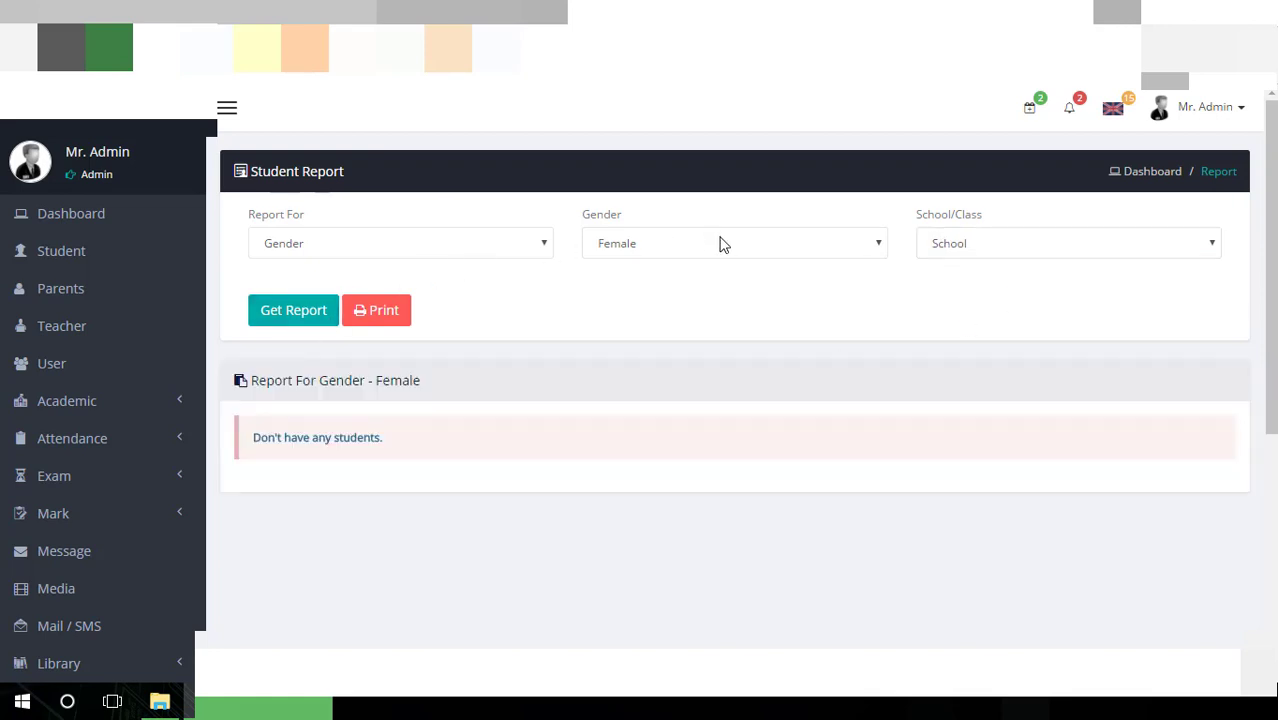
Rescope the Female student report to Class One, Section A and regenerate it
{"action": "left_click", "coordinate": [951, 250]}
{"action": "left_click", "coordinate": [935, 301]}
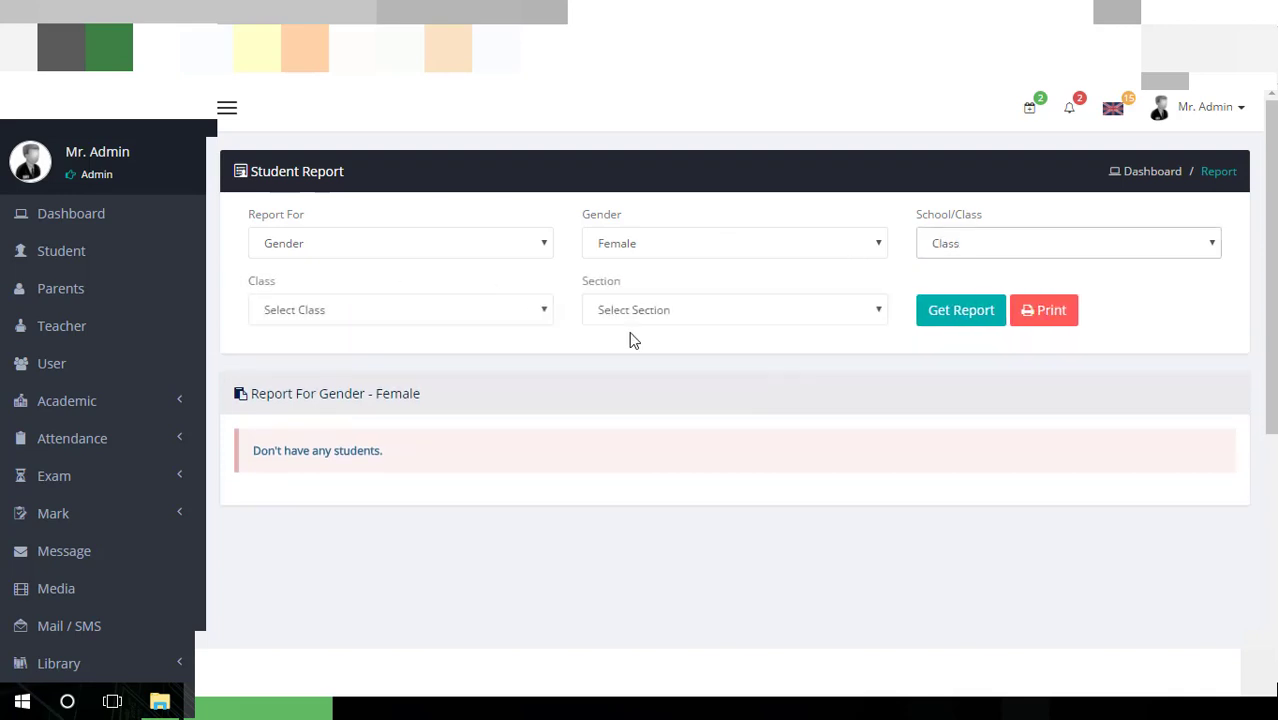
{"action": "left_click", "coordinate": [505, 304]}
{"action": "left_click", "coordinate": [465, 352]}
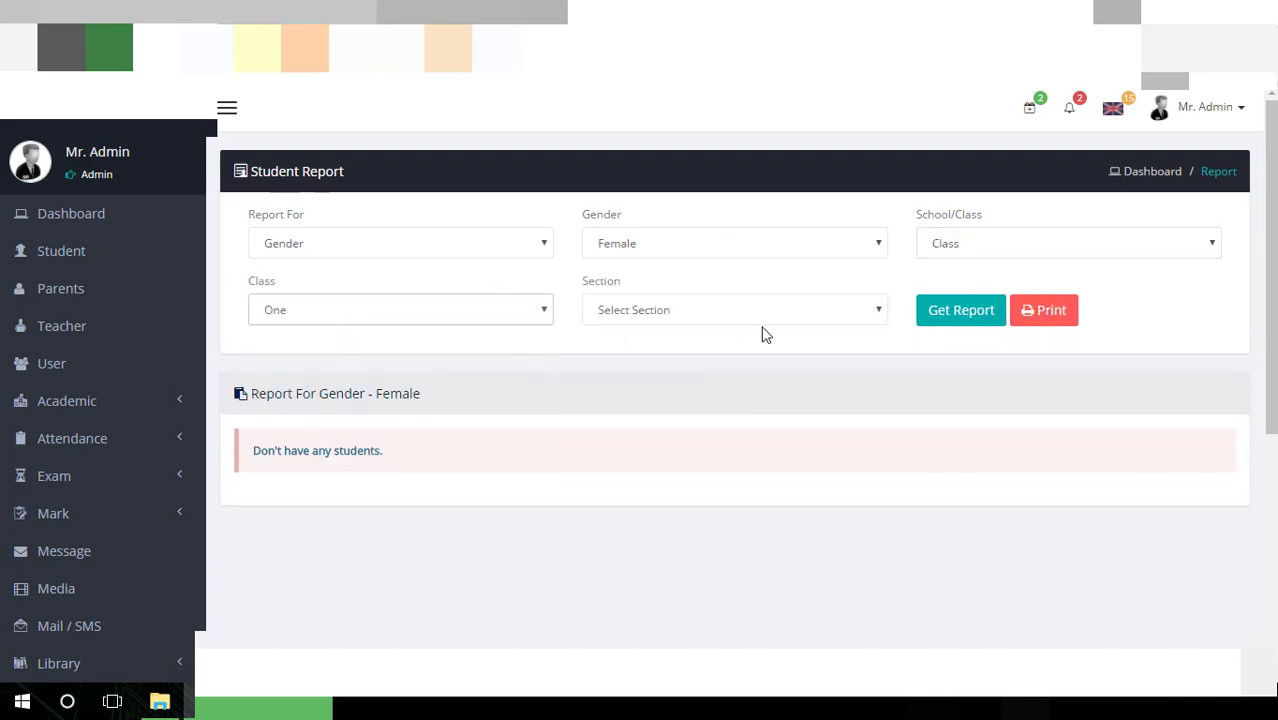
{"action": "left_click", "coordinate": [758, 318]}
{"action": "left_click", "coordinate": [742, 334]}
{"action": "left_click", "coordinate": [820, 308]}
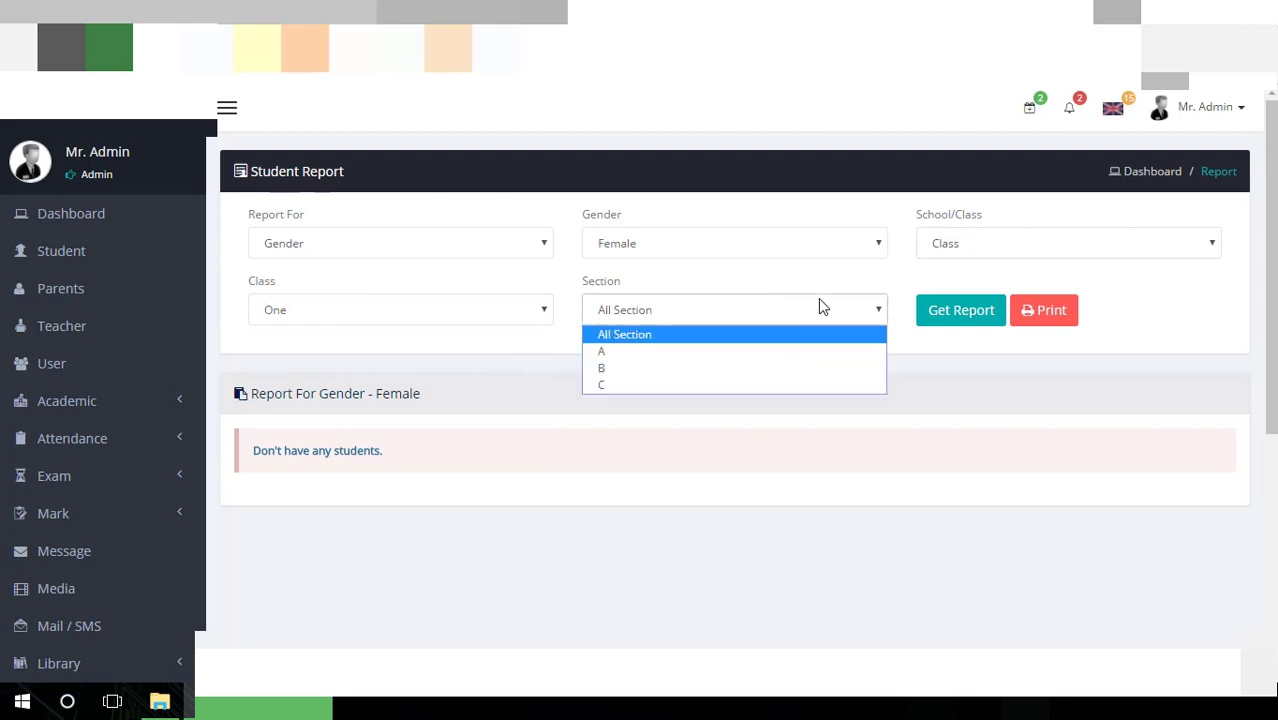
{"action": "left_click", "coordinate": [804, 352]}
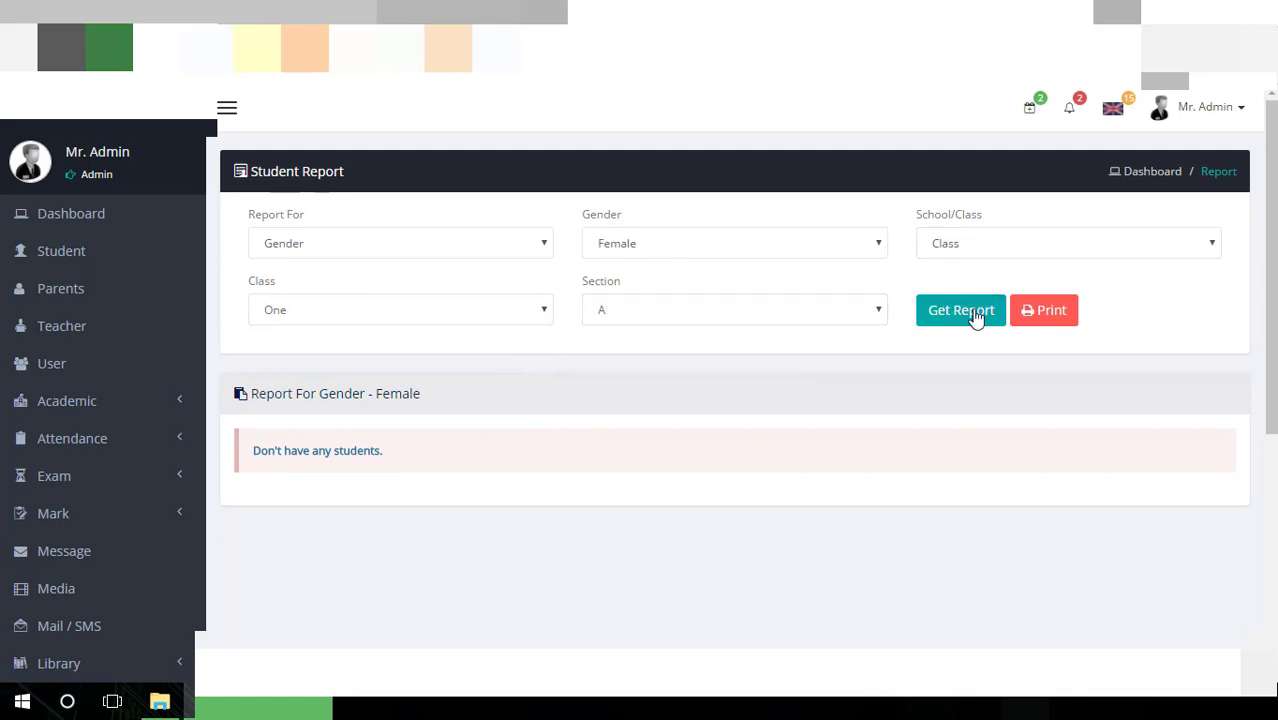
{"action": "left_click", "coordinate": [967, 320]}
Check the empty report results, then go to Visitor Information
{"action": "scroll", "coordinate": [722, 496], "scroll_direction": "down", "scroll_amount": 4}
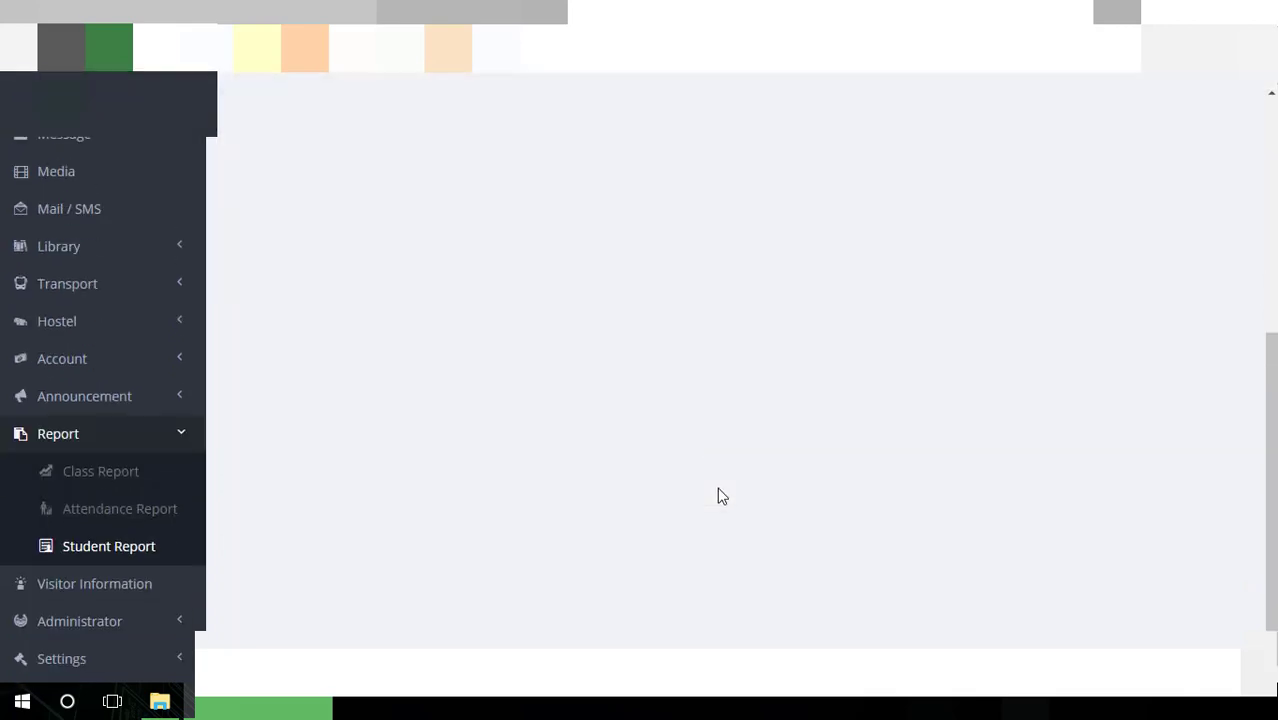
{"action": "scroll", "coordinate": [722, 496], "scroll_direction": "up", "scroll_amount": 3}
{"action": "scroll", "coordinate": [722, 496], "scroll_direction": "up", "scroll_amount": 2}
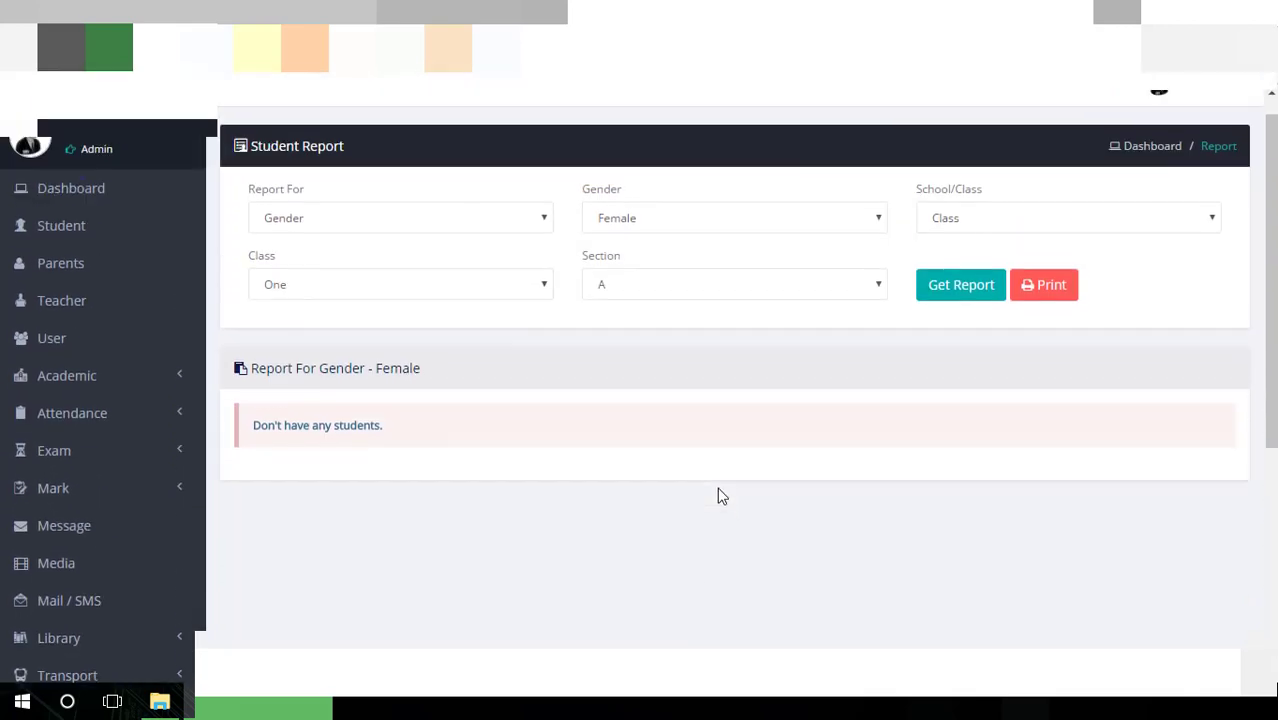
{"action": "scroll", "coordinate": [630, 293], "scroll_direction": "down", "scroll_amount": 4}
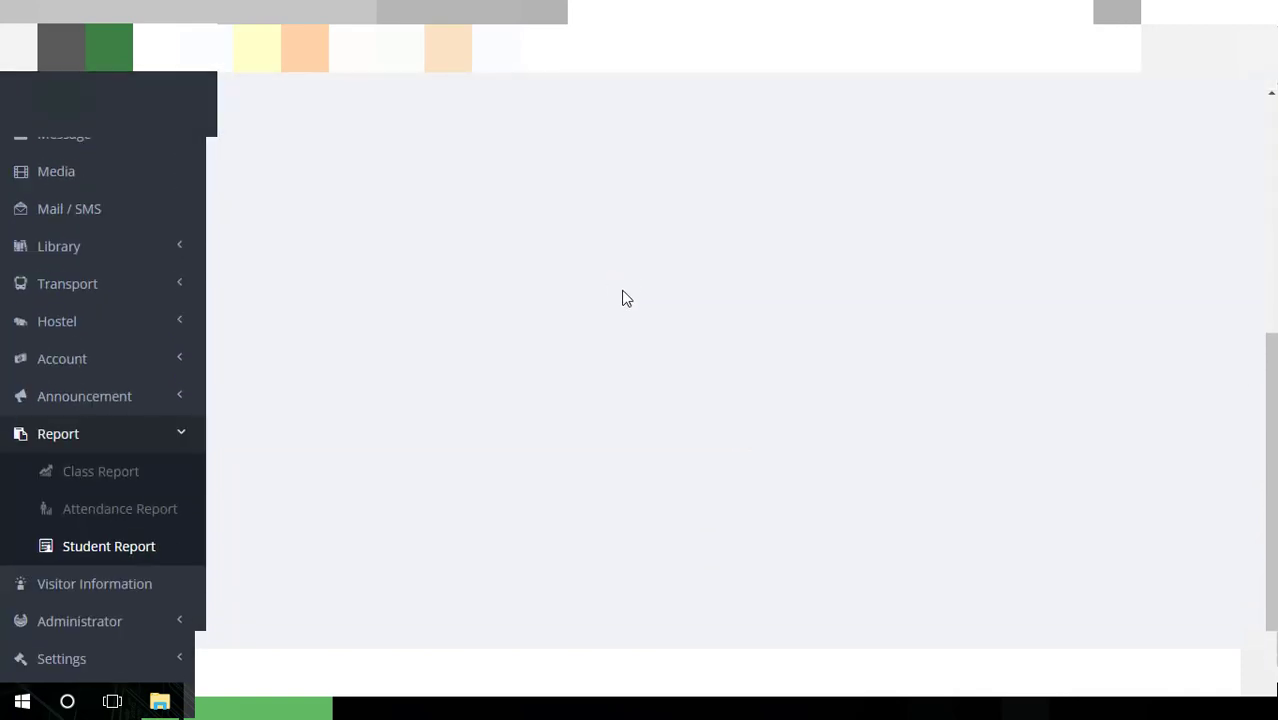
{"action": "left_click", "coordinate": [111, 598]}
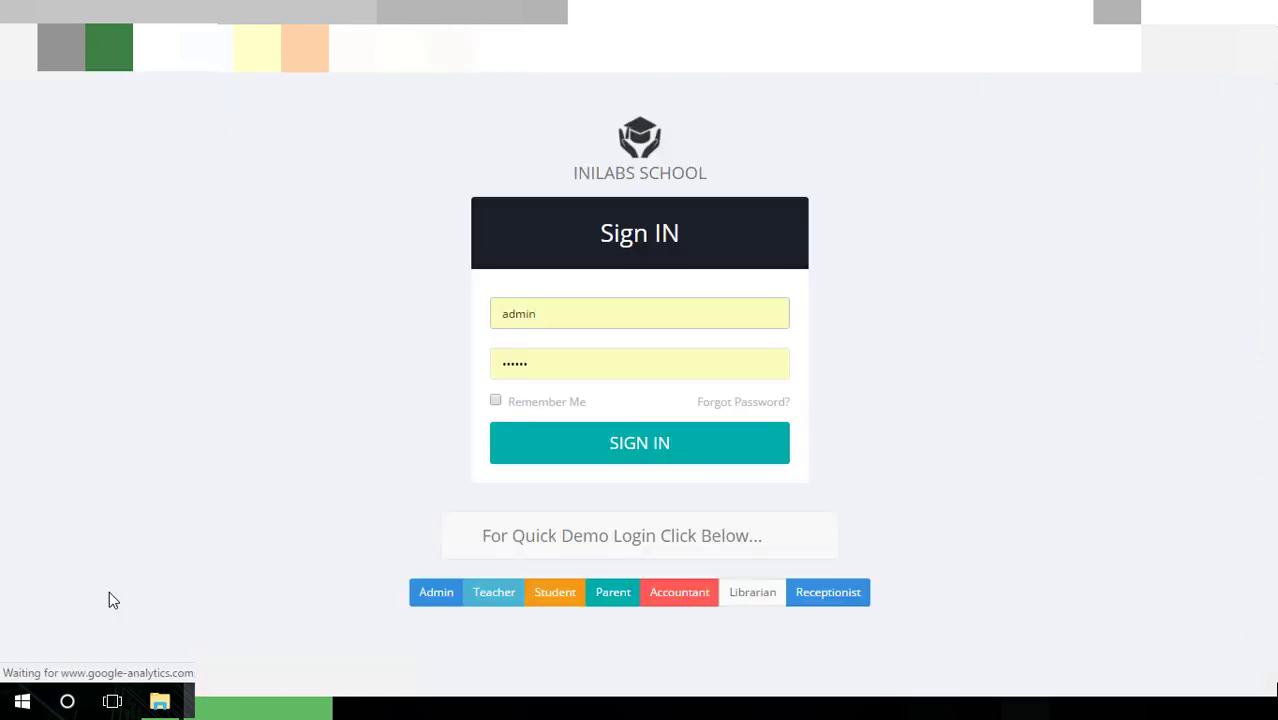
Sign back in as admin and scroll the dashboard showing 150 students and 15 teachers
{"action": "left_click", "coordinate": [642, 446]}
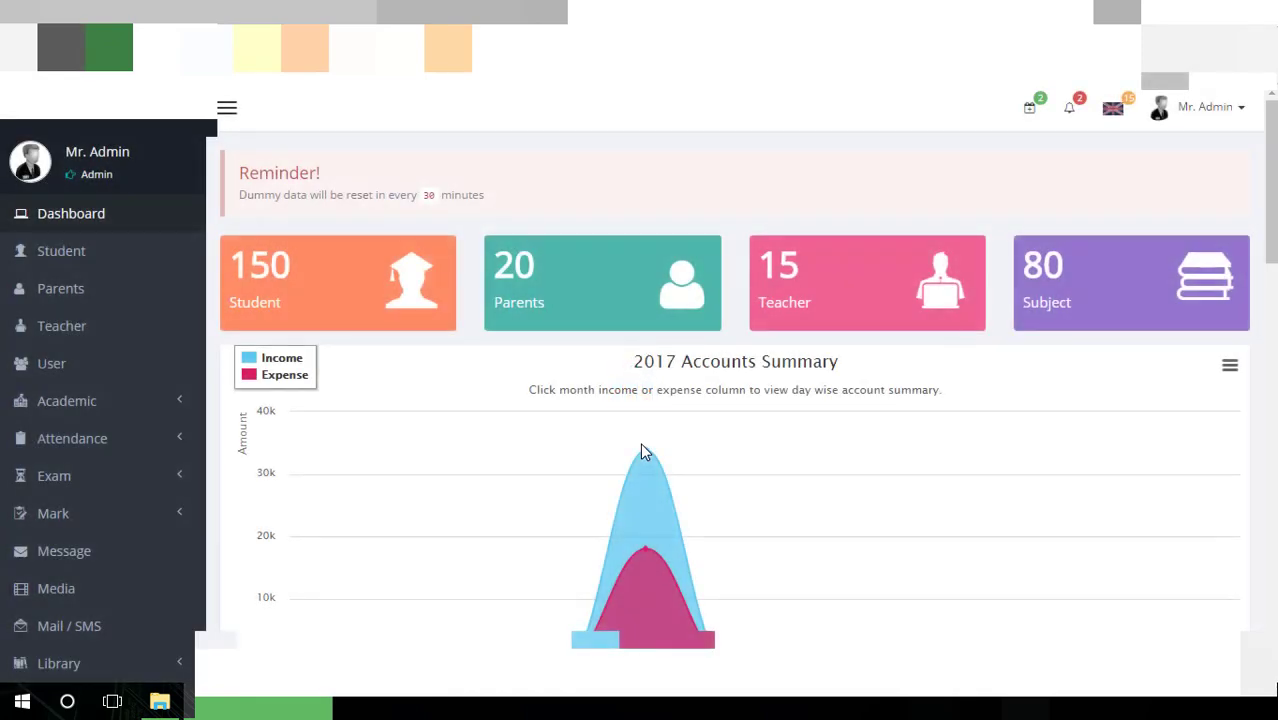
{"action": "scroll", "coordinate": [585, 448], "scroll_direction": "down", "scroll_amount": 4}
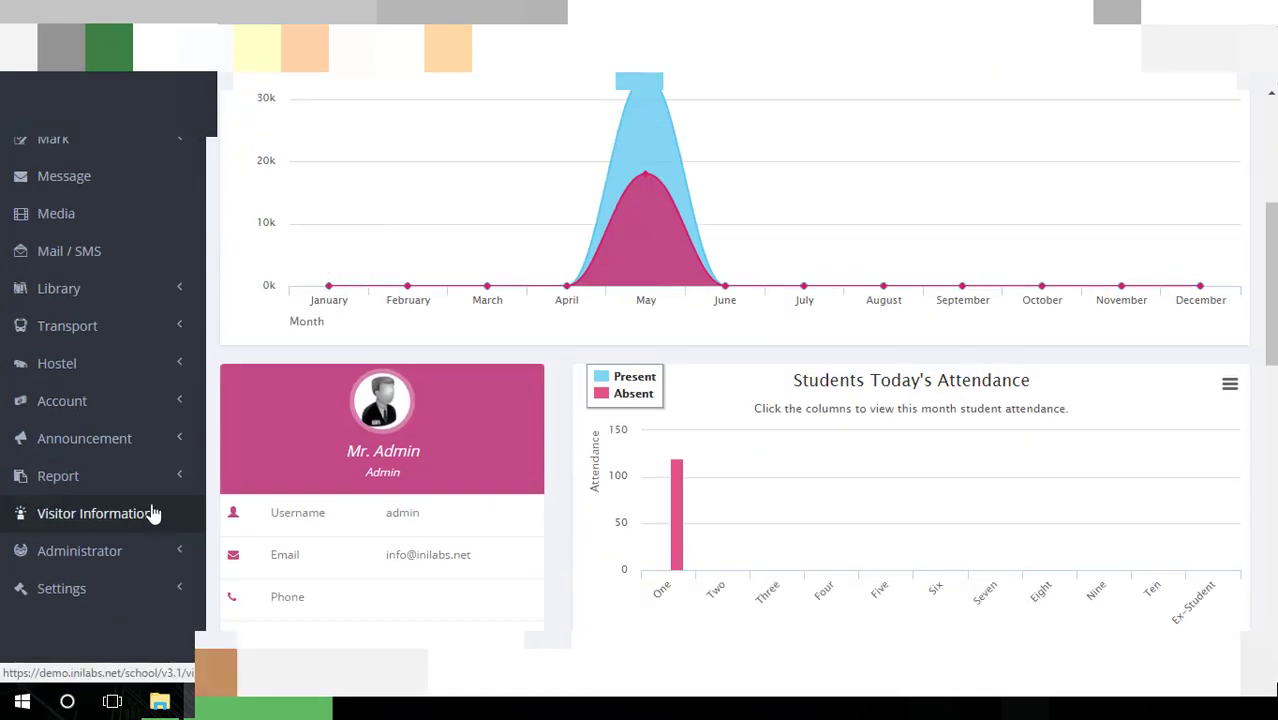
Open the Visitor Information form and go through Name, Email, Phone, Company and Coming from
{"action": "left_click", "coordinate": [158, 532]}
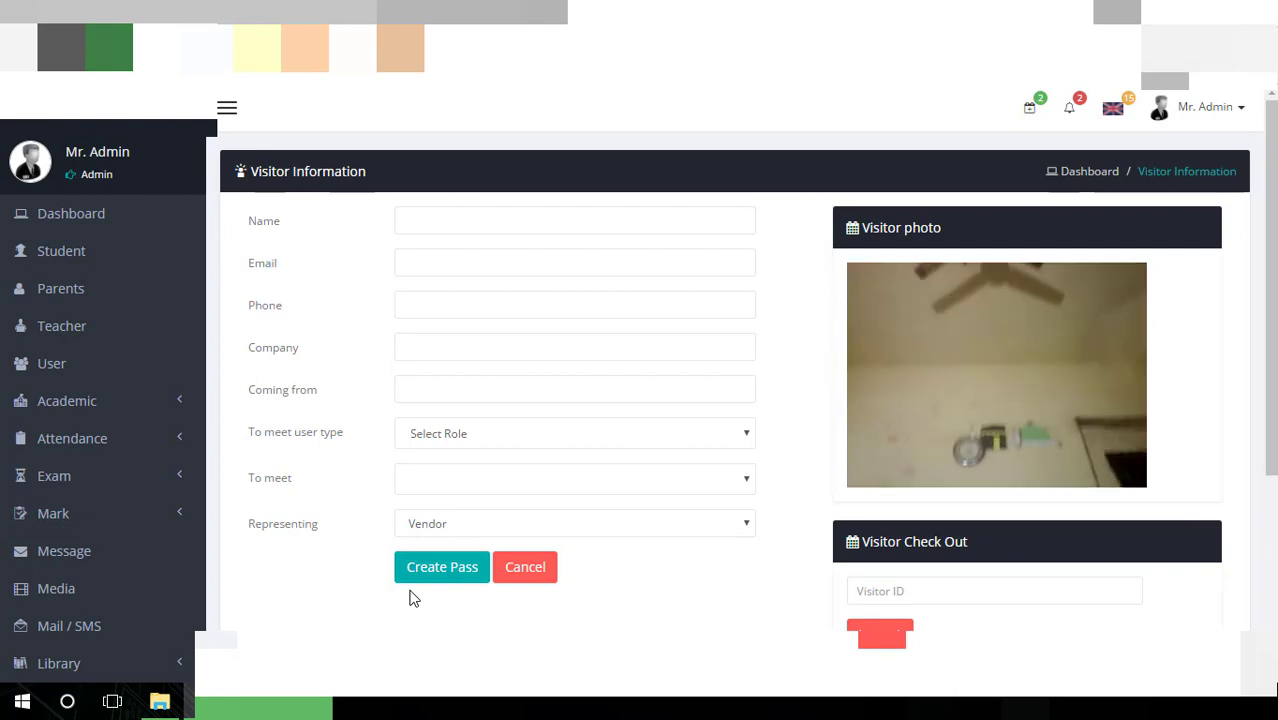
{"action": "left_click", "coordinate": [545, 218]}
{"action": "left_click", "coordinate": [539, 262]}
{"action": "left_click", "coordinate": [532, 302]}
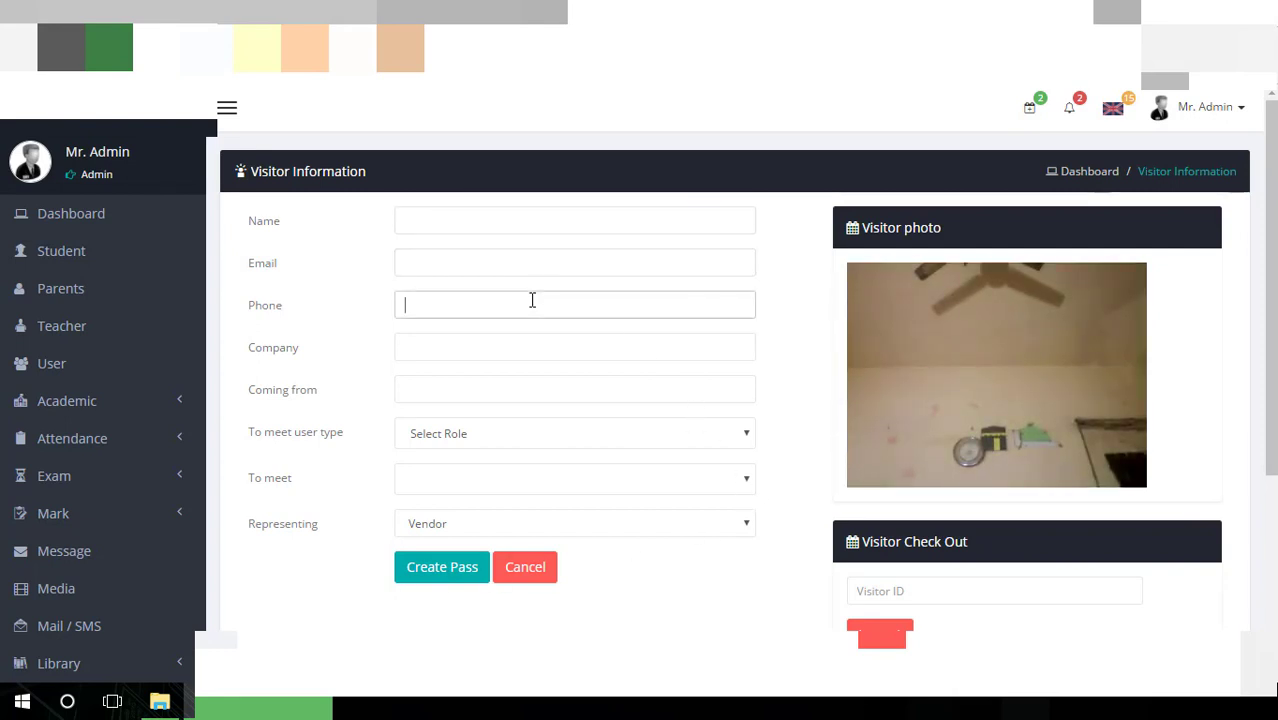
{"action": "left_click", "coordinate": [524, 345]}
{"action": "left_click", "coordinate": [519, 390]}
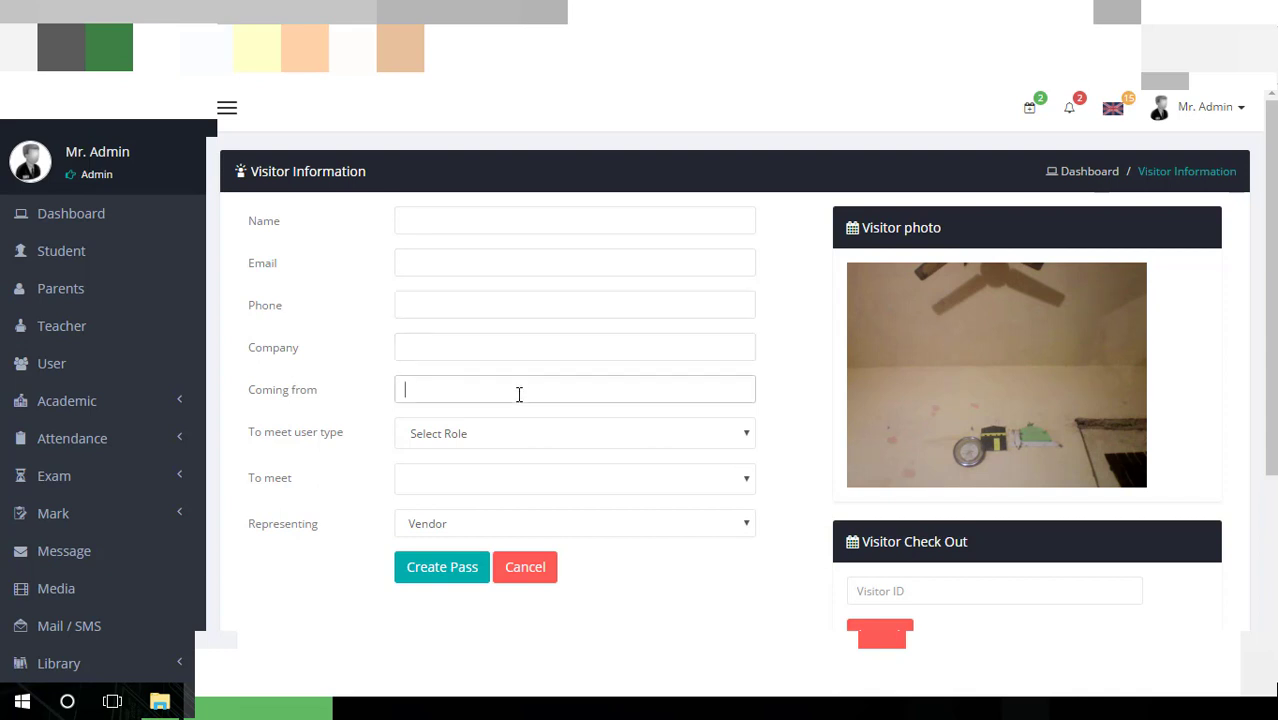
Set the user type to meet to Moderator and keep Representing as Vendor
{"action": "left_click", "coordinate": [501, 441]}
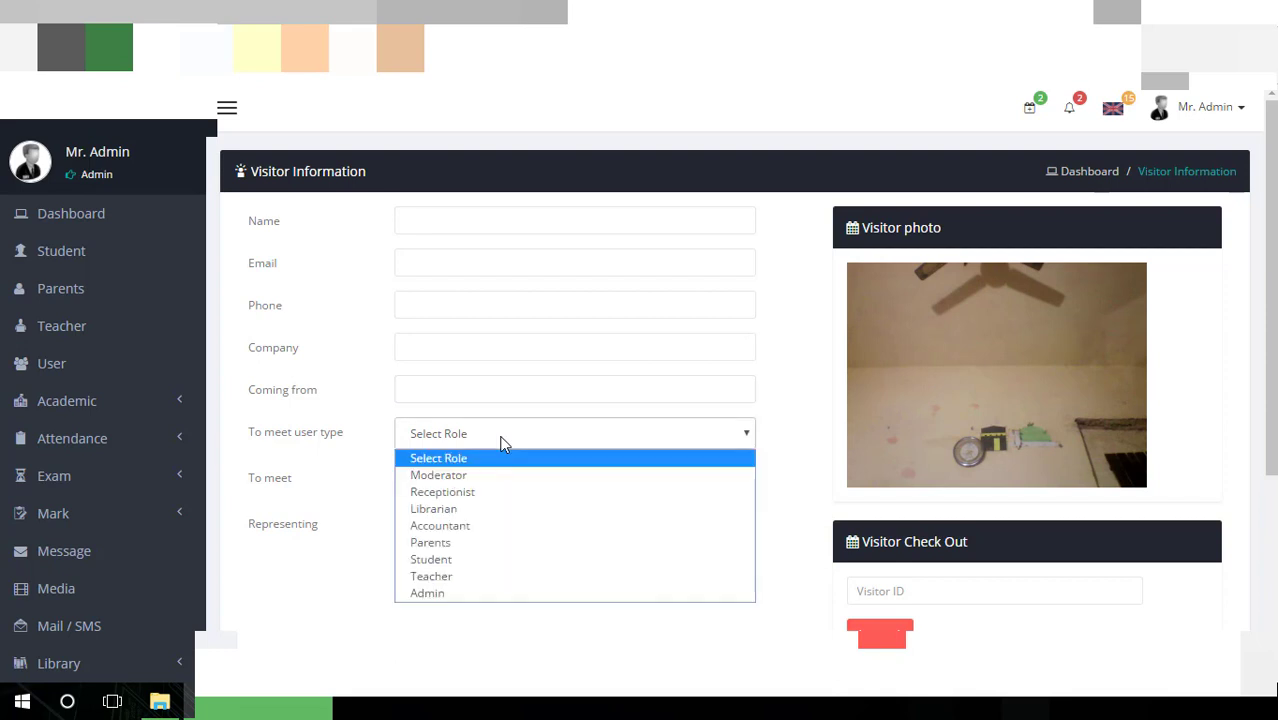
{"action": "left_click", "coordinate": [354, 463]}
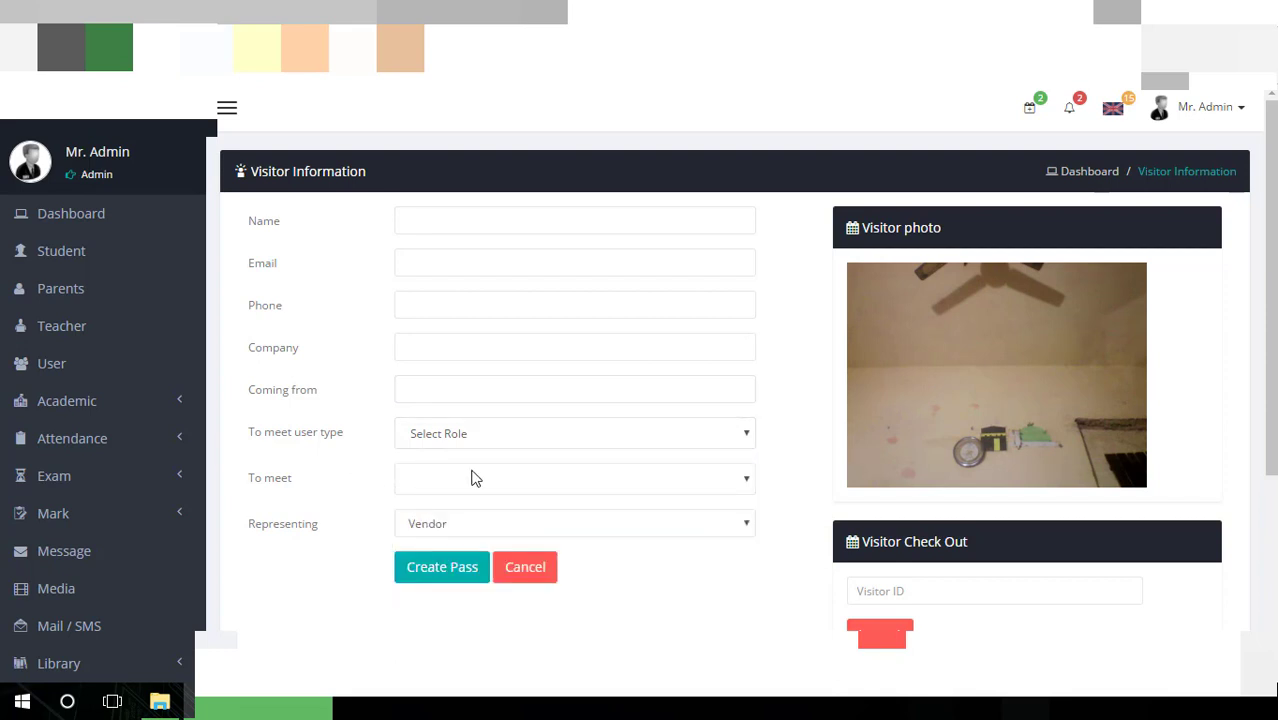
{"action": "left_click", "coordinate": [616, 440]}
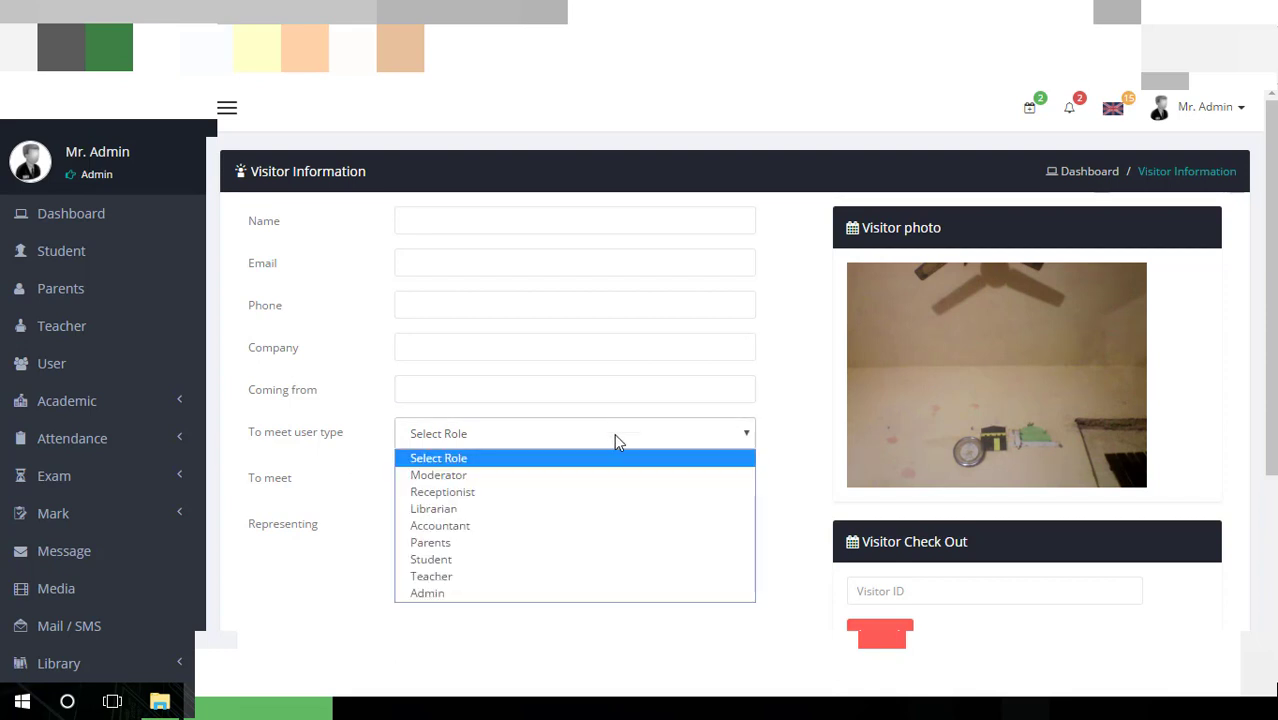
{"action": "left_click", "coordinate": [596, 474]}
{"action": "left_click", "coordinate": [594, 480]}
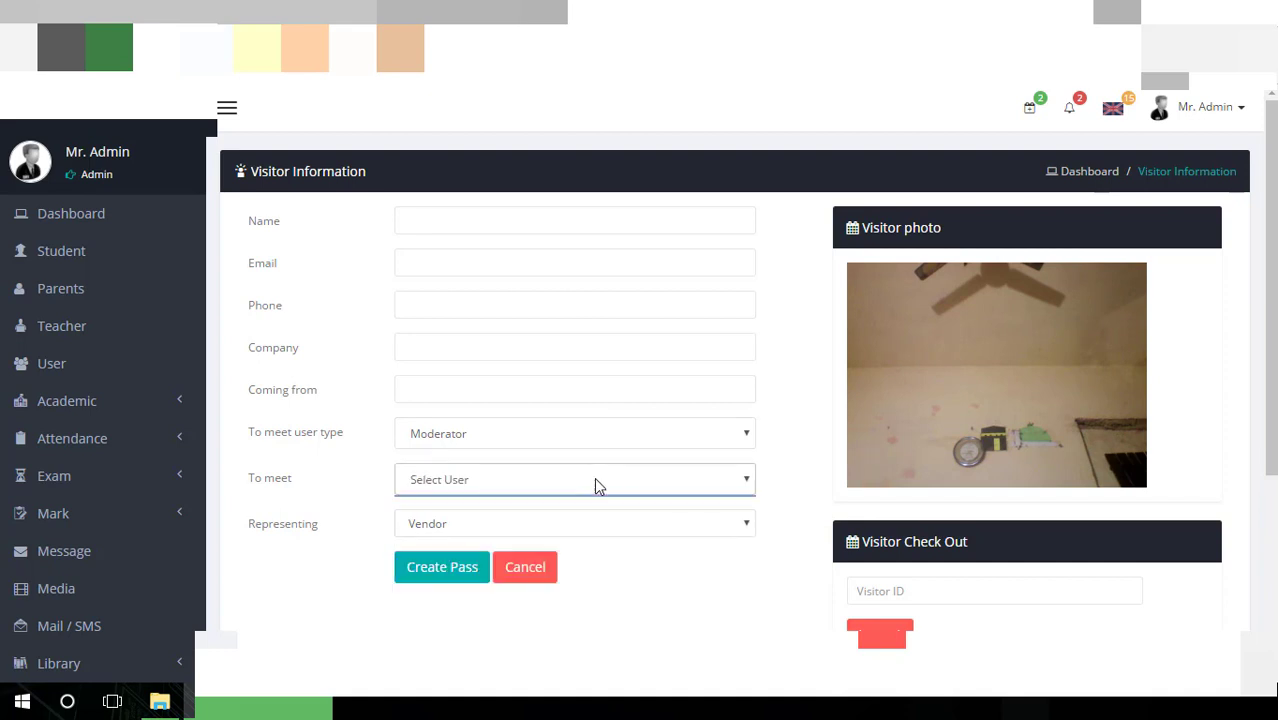
{"action": "left_click", "coordinate": [680, 477]}
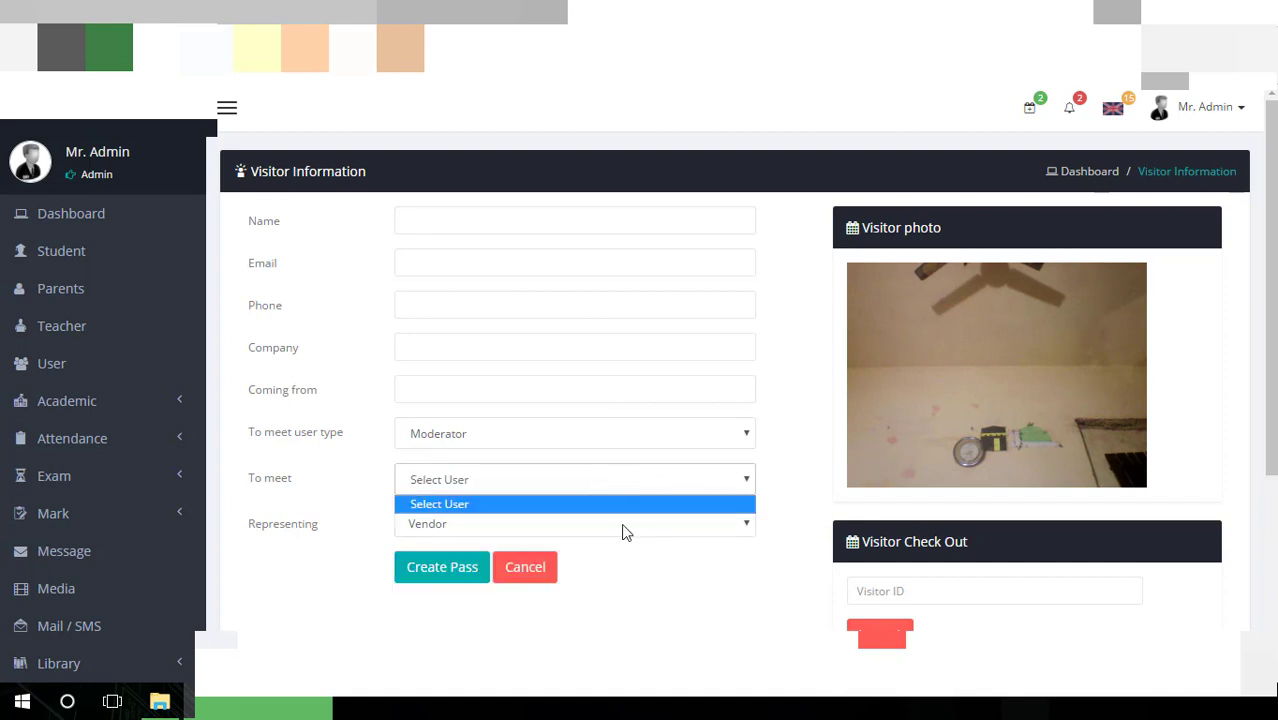
{"action": "left_click", "coordinate": [368, 400]}
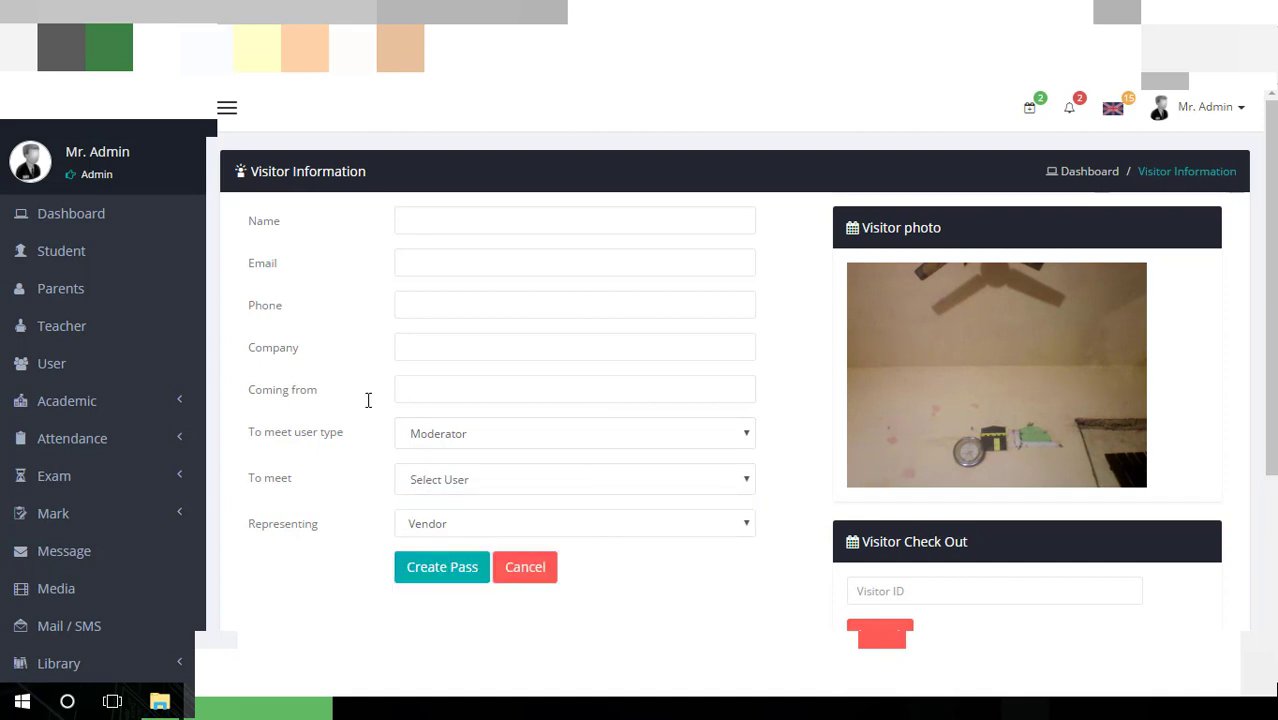
{"action": "left_click", "coordinate": [488, 524]}
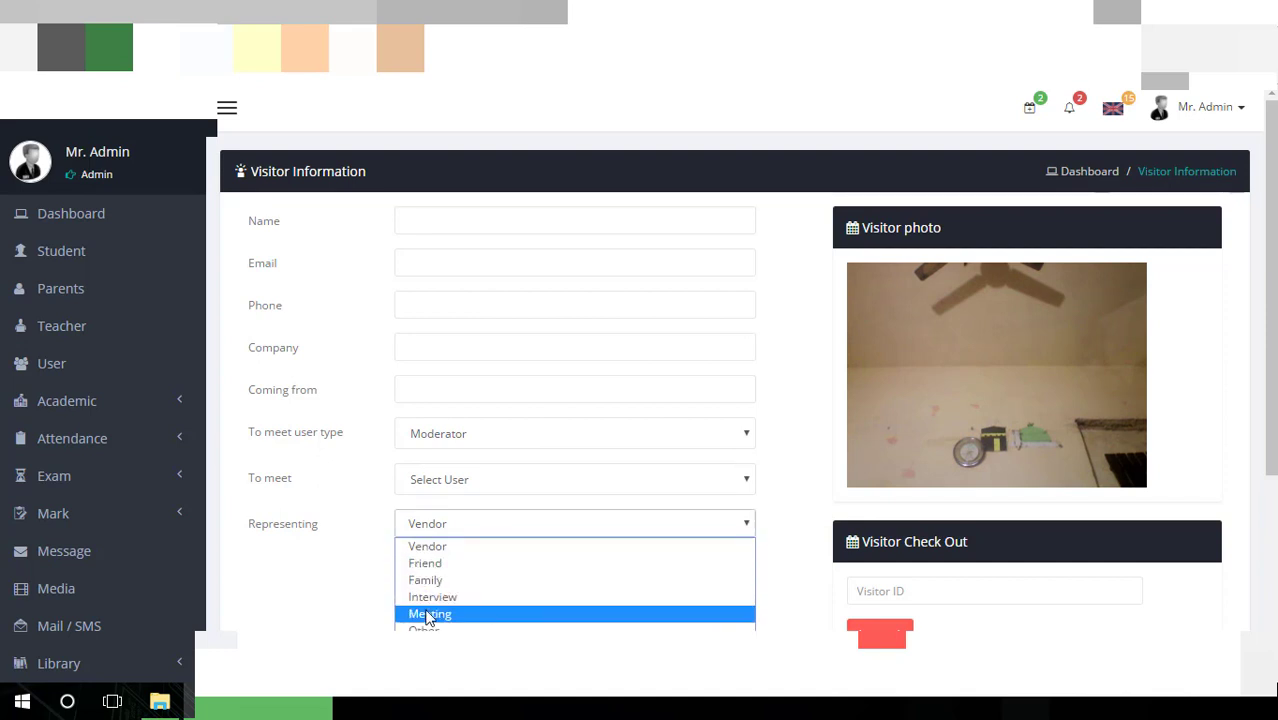
{"action": "left_click", "coordinate": [336, 547]}
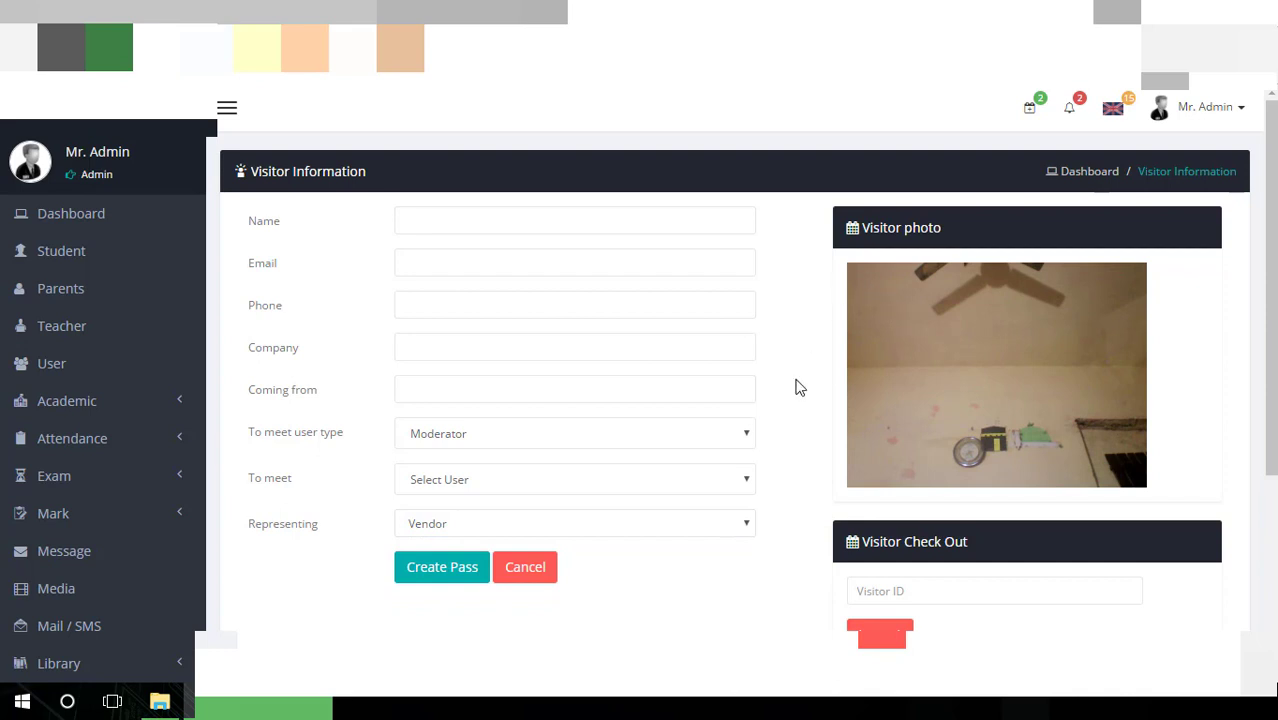
Scroll through the Visitor Information page, then expand the Administrator menu in the sidebar
{"action": "scroll", "coordinate": [890, 381], "scroll_direction": "down", "scroll_amount": 1}
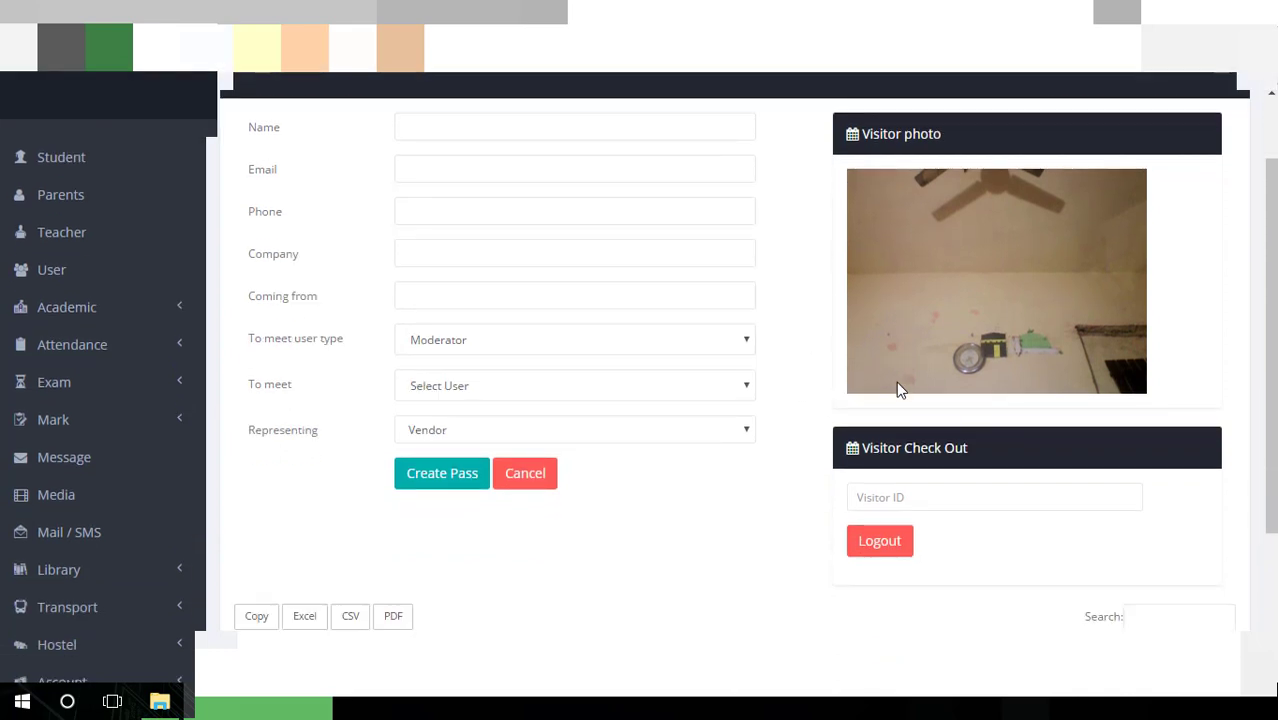
{"action": "scroll", "coordinate": [897, 389], "scroll_direction": "down", "scroll_amount": 1}
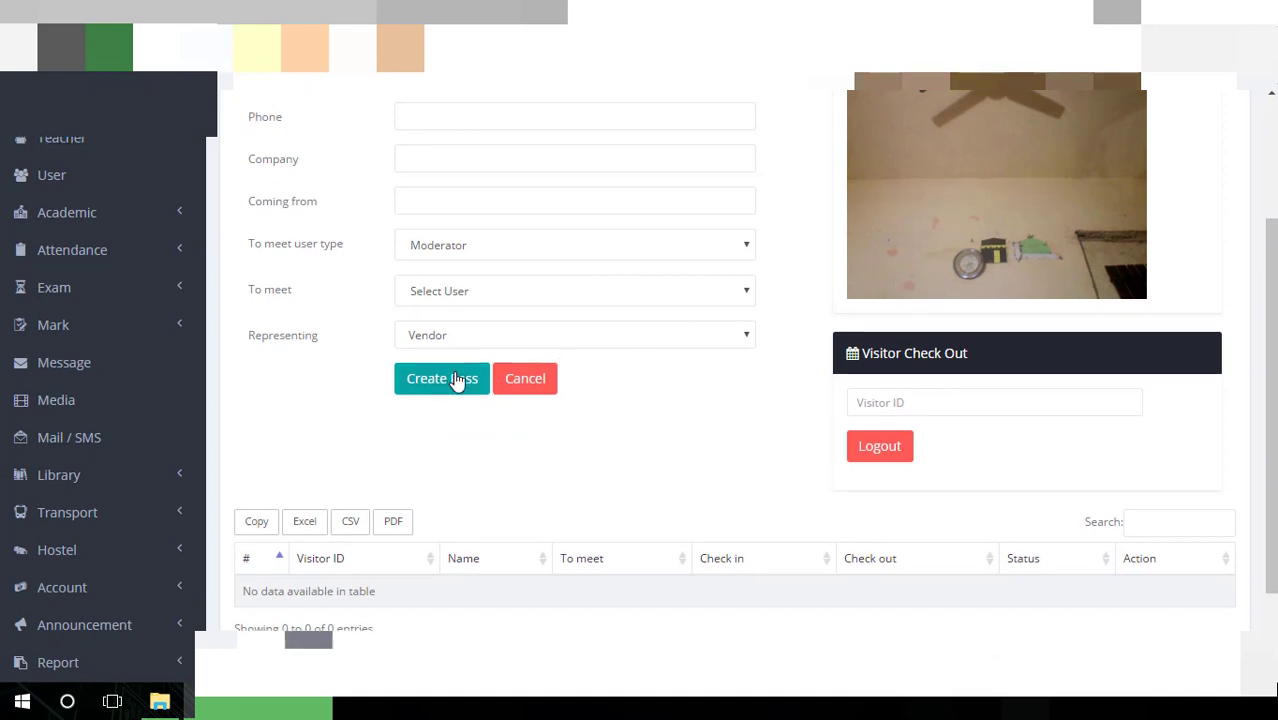
{"action": "scroll", "coordinate": [457, 380], "scroll_direction": "down", "scroll_amount": 1}
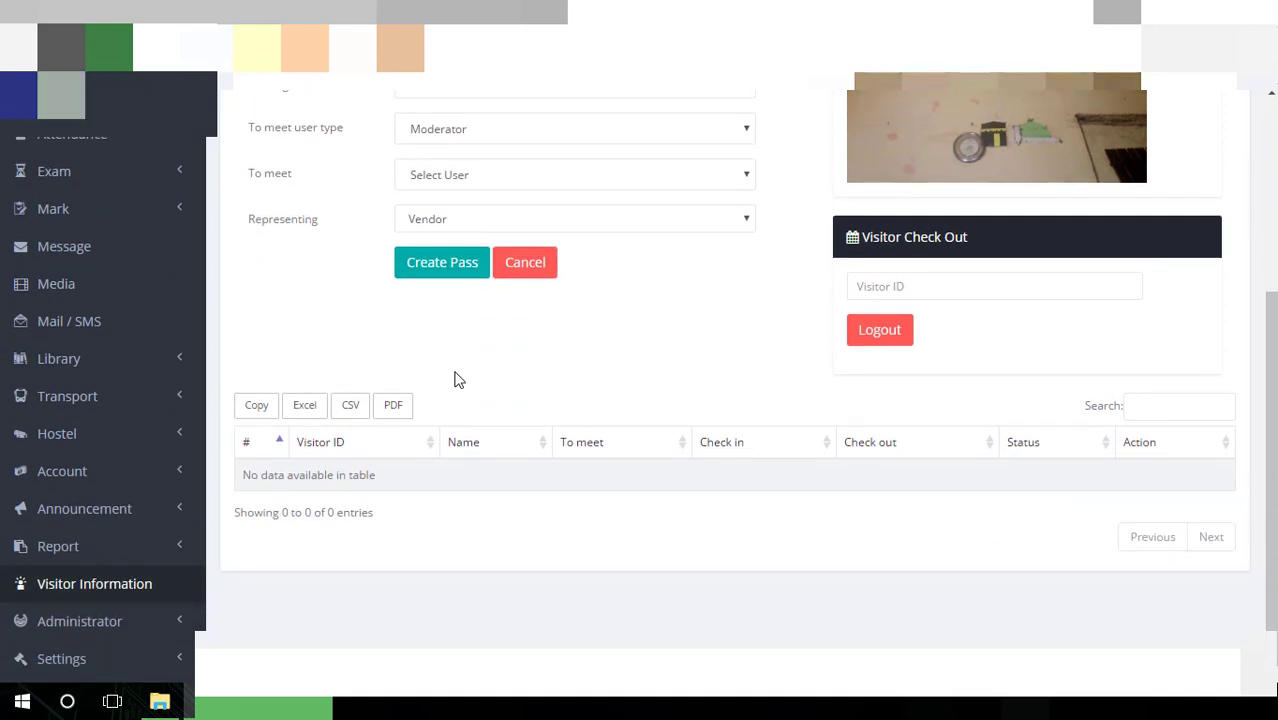
{"action": "scroll", "coordinate": [457, 380], "scroll_direction": "up", "scroll_amount": 3}
{"action": "scroll", "coordinate": [457, 380], "scroll_direction": "down", "scroll_amount": 3}
{"action": "scroll", "coordinate": [457, 380], "scroll_direction": "up", "scroll_amount": 3}
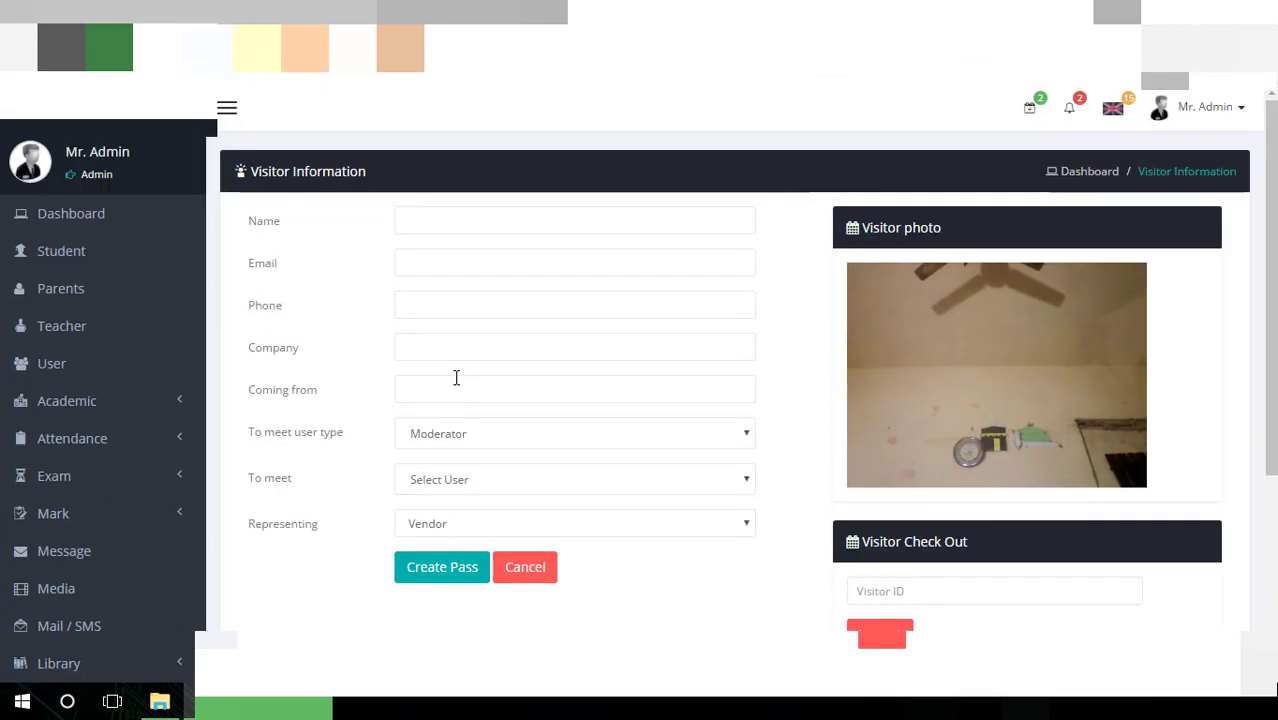
{"action": "scroll", "coordinate": [457, 380], "scroll_direction": "down", "scroll_amount": 2}
{"action": "scroll", "coordinate": [456, 378], "scroll_direction": "up", "scroll_amount": 2}
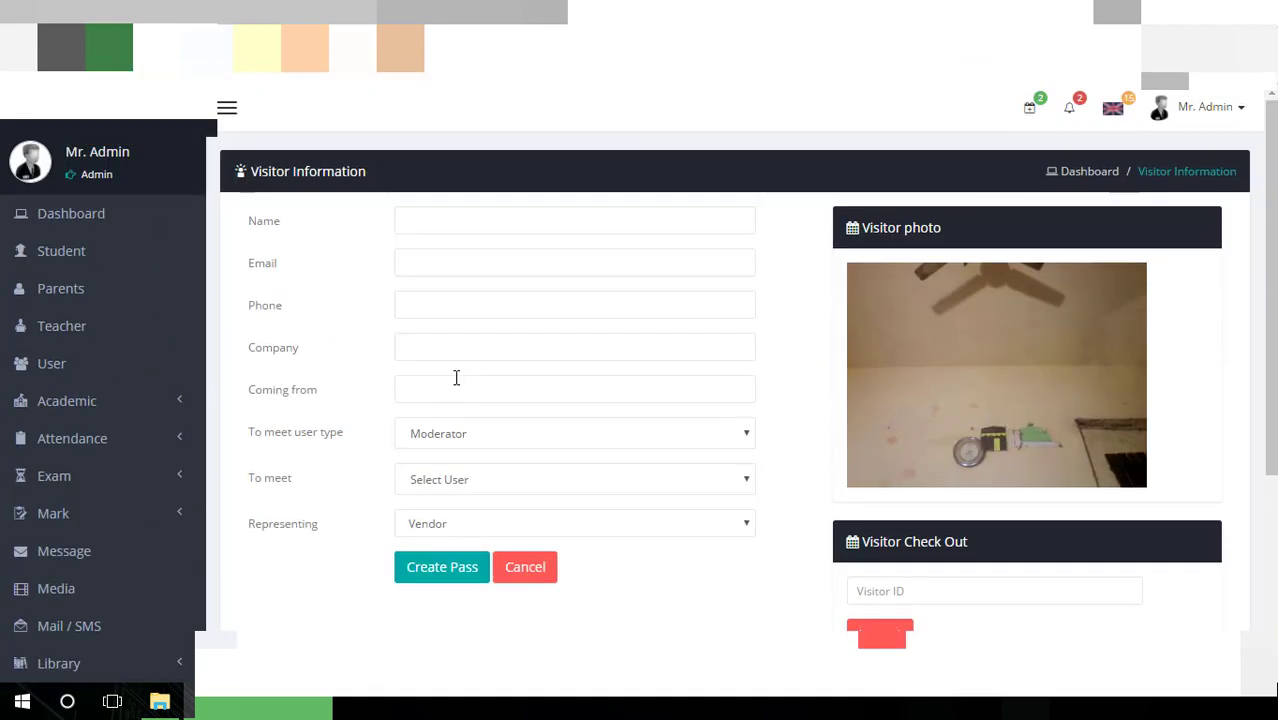
{"action": "scroll", "coordinate": [456, 385], "scroll_direction": "down", "scroll_amount": 2}
{"action": "scroll", "coordinate": [1074, 417], "scroll_direction": "up", "scroll_amount": 2}
{"action": "scroll", "coordinate": [1073, 418], "scroll_direction": "down", "scroll_amount": 2}
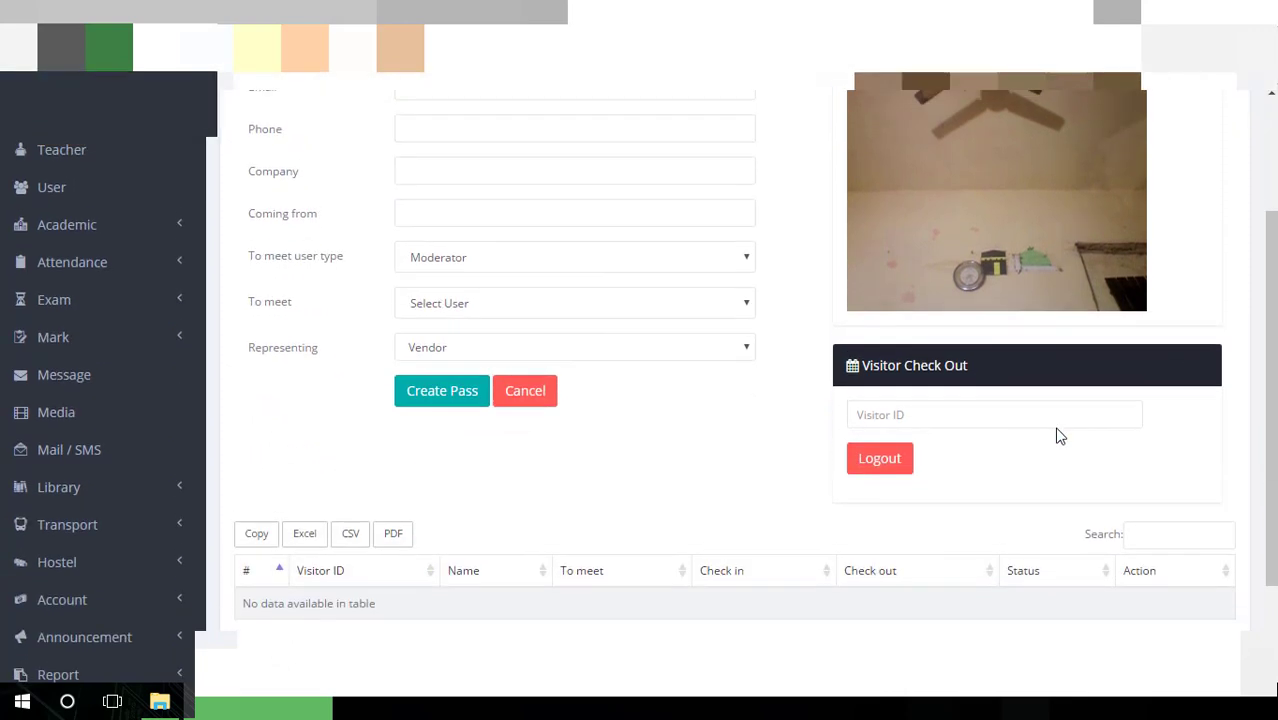
{"action": "scroll", "coordinate": [1060, 436], "scroll_direction": "up", "scroll_amount": 2}
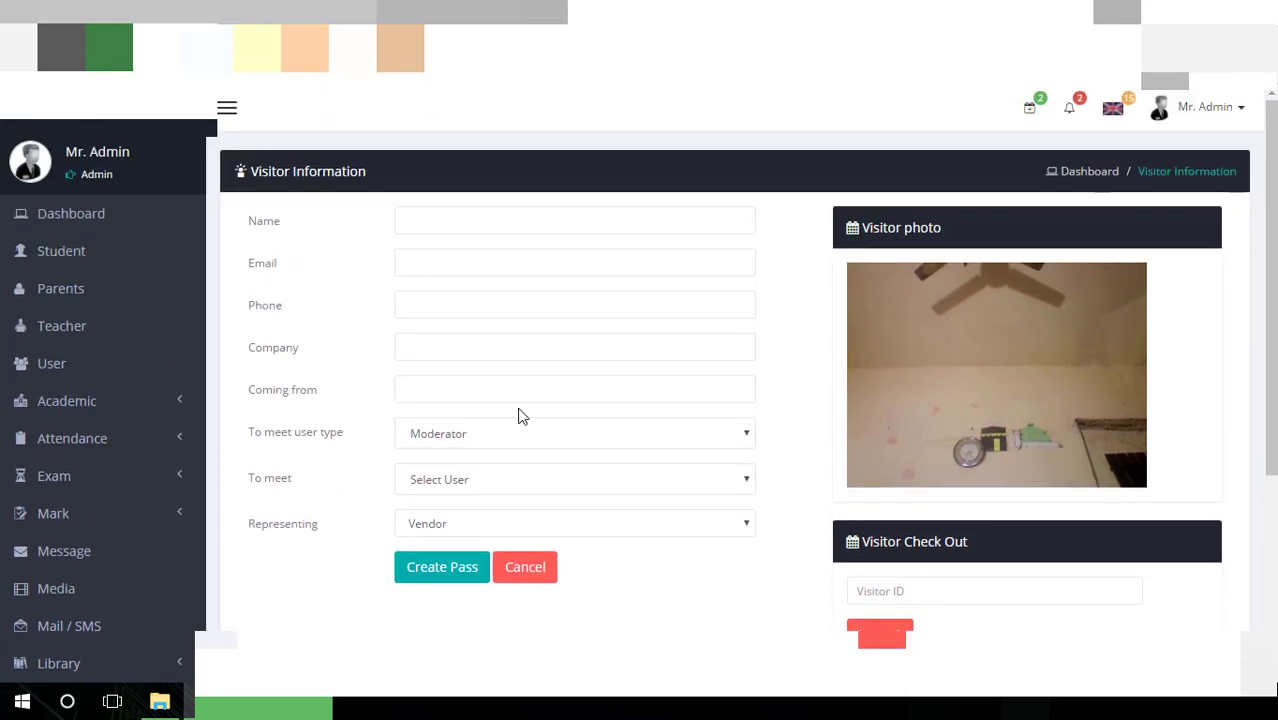
{"action": "scroll", "coordinate": [331, 407], "scroll_direction": "down", "scroll_amount": 3}
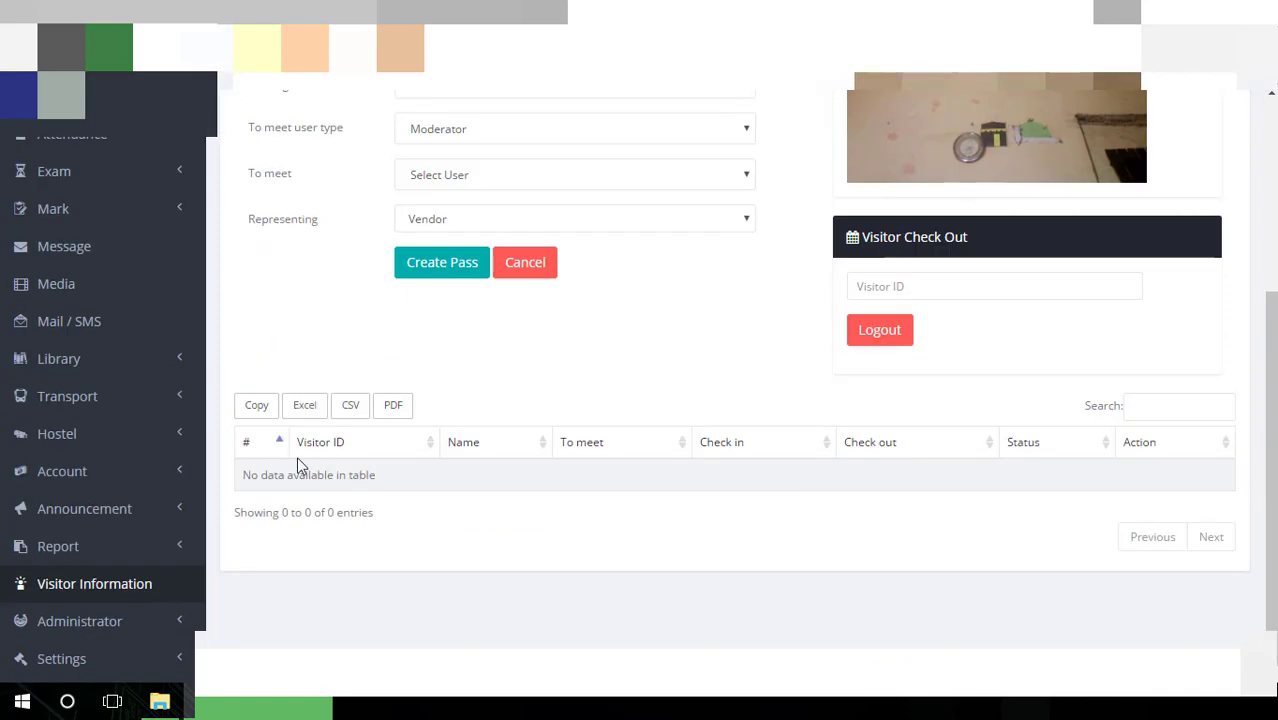
{"action": "left_click", "coordinate": [114, 622]}
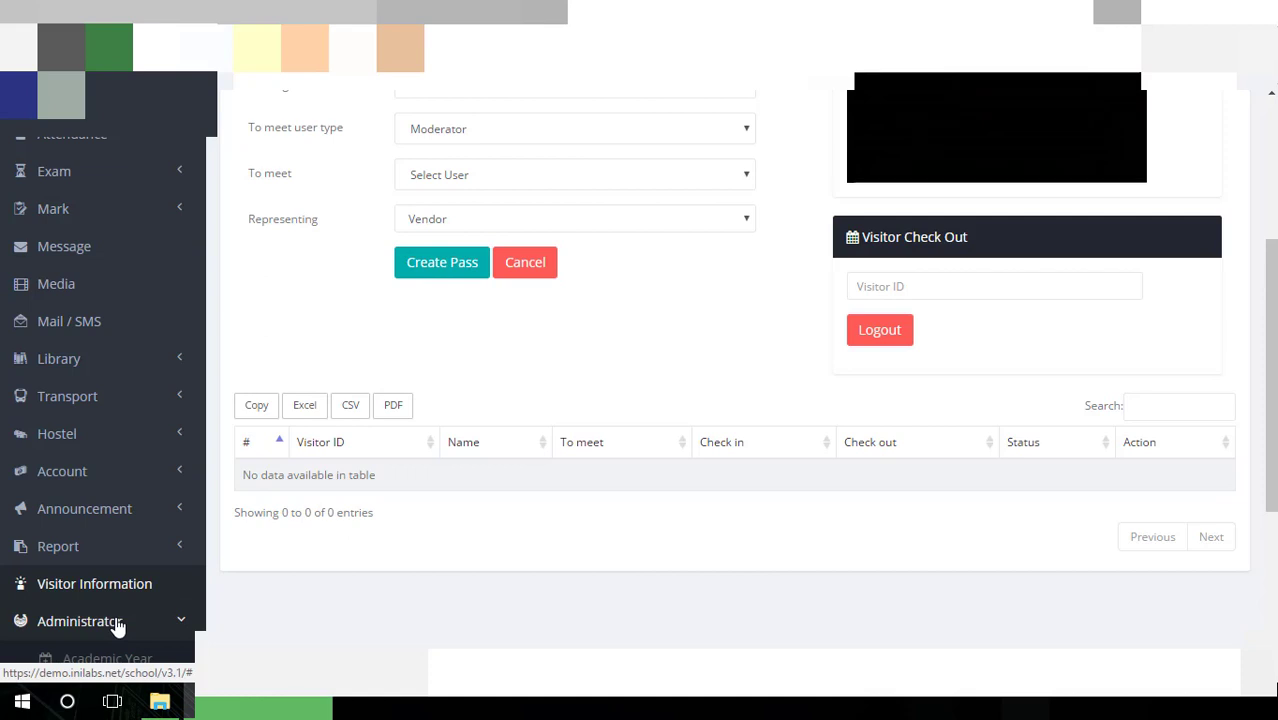
{"action": "scroll", "coordinate": [174, 573], "scroll_direction": "down", "scroll_amount": 3}
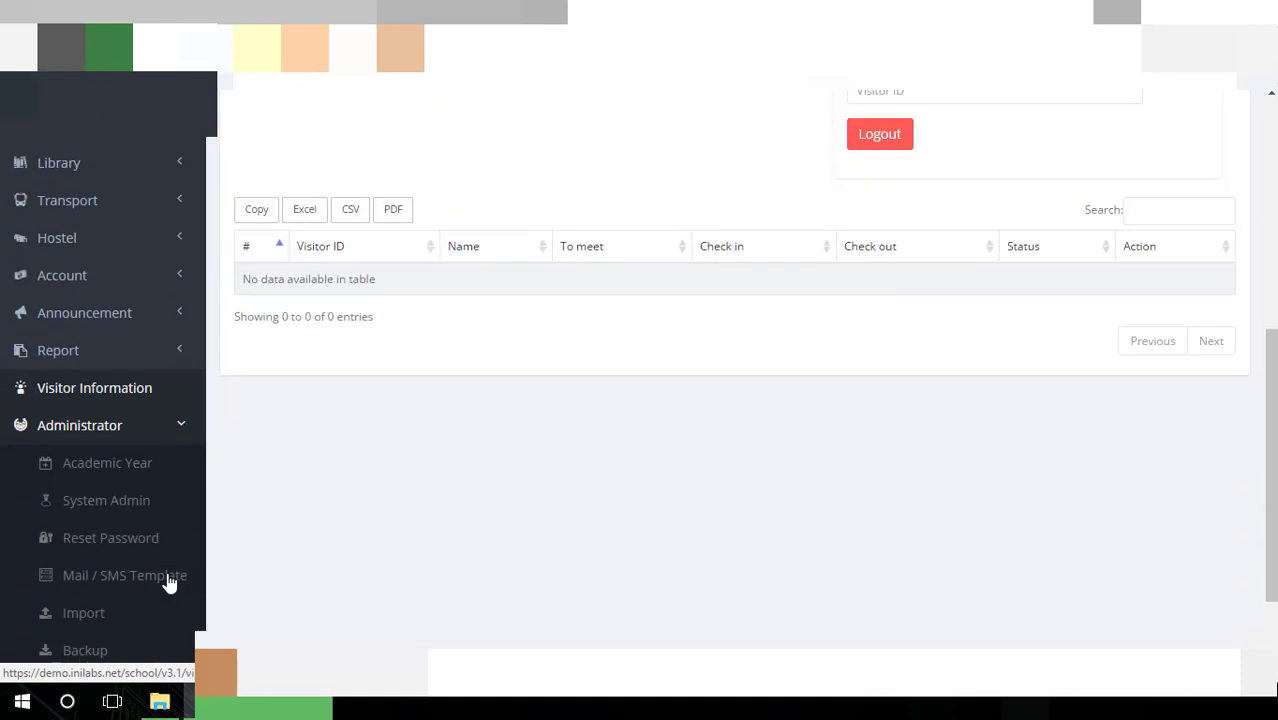
Go to Academic Year and start a new academic year, focusing the Year and Year Title fields
{"action": "left_click", "coordinate": [152, 390]}
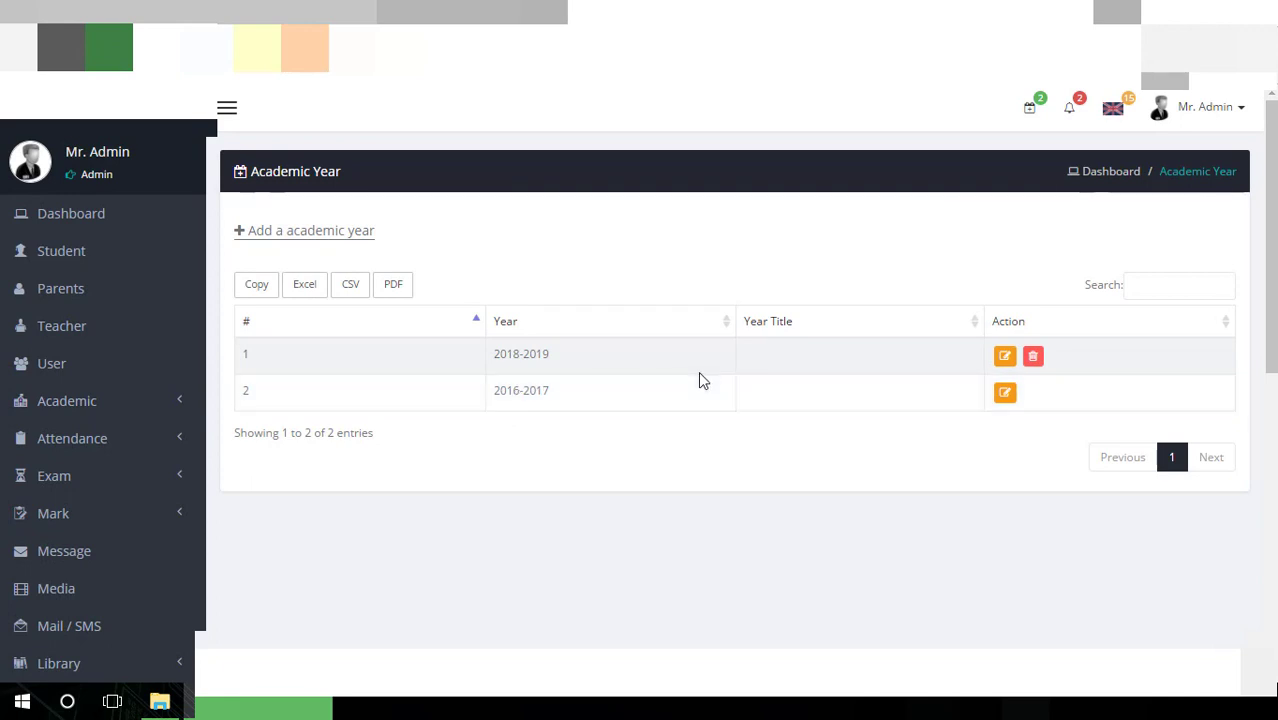
{"action": "left_click", "coordinate": [345, 248]}
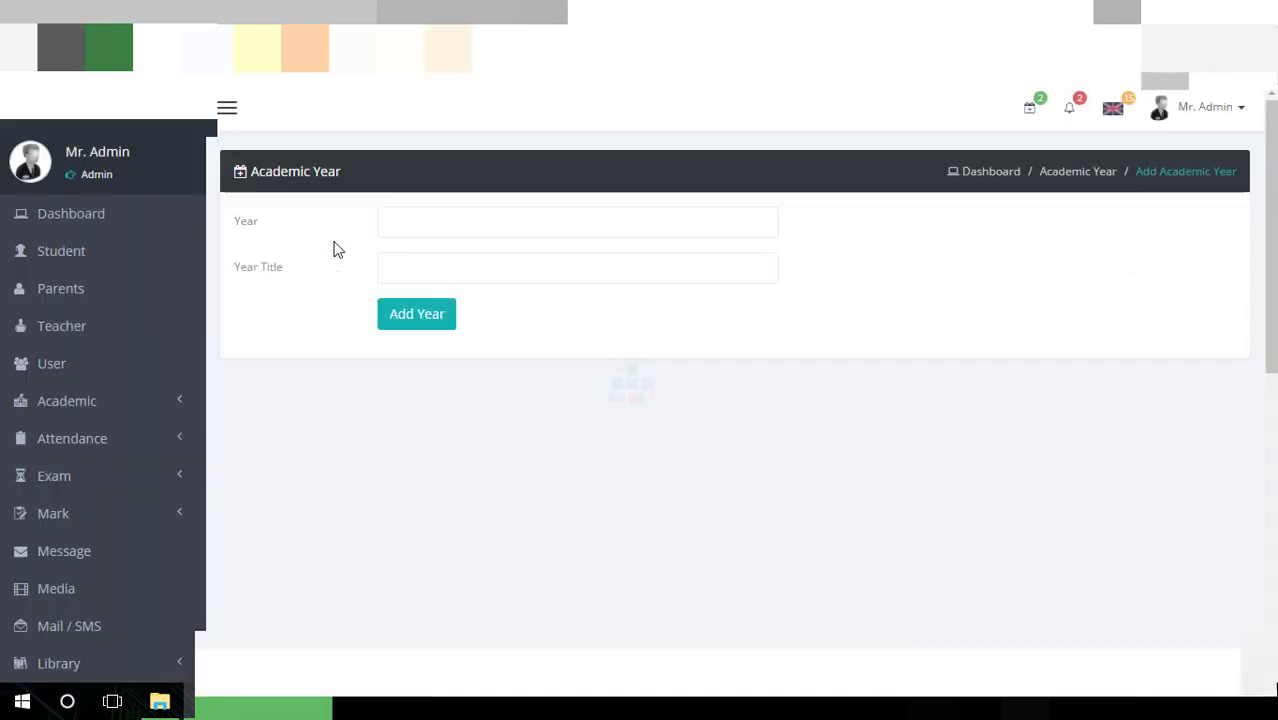
{"action": "left_click", "coordinate": [388, 221]}
{"action": "left_click", "coordinate": [416, 283]}
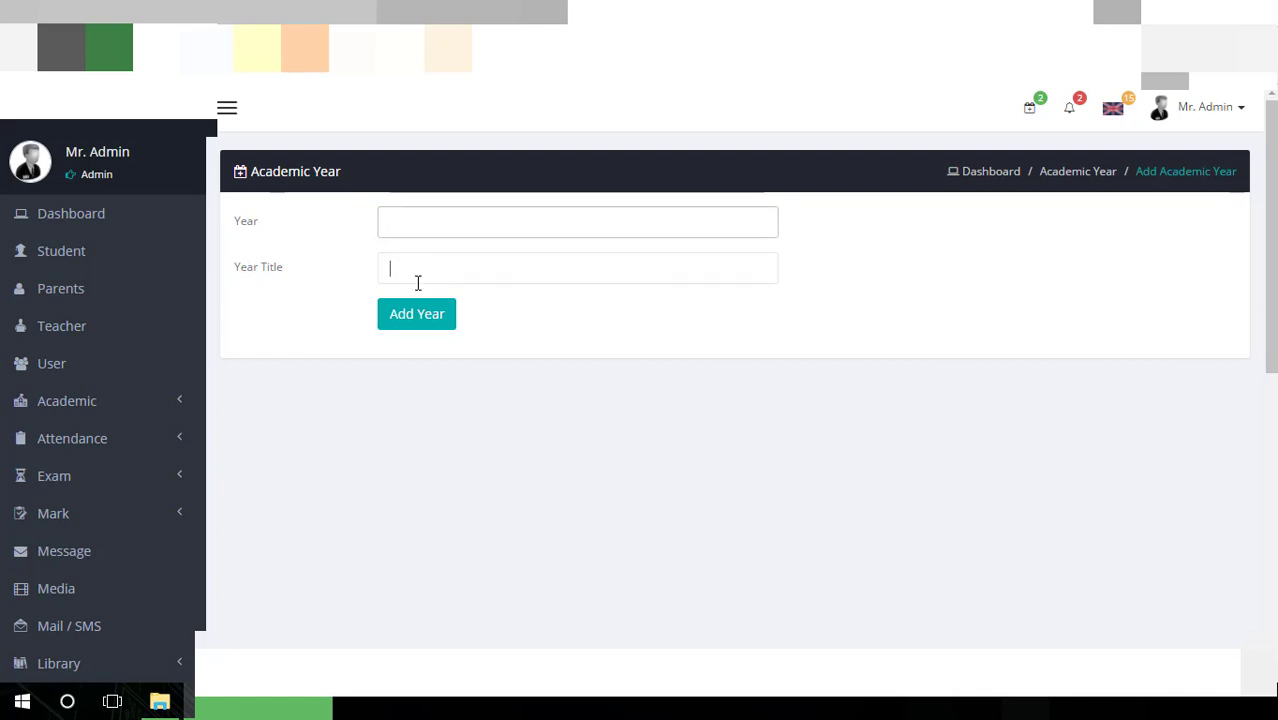
{"action": "scroll", "coordinate": [316, 285], "scroll_direction": "down", "scroll_amount": 3}
{"action": "scroll", "coordinate": [315, 286], "scroll_direction": "down", "scroll_amount": 3}
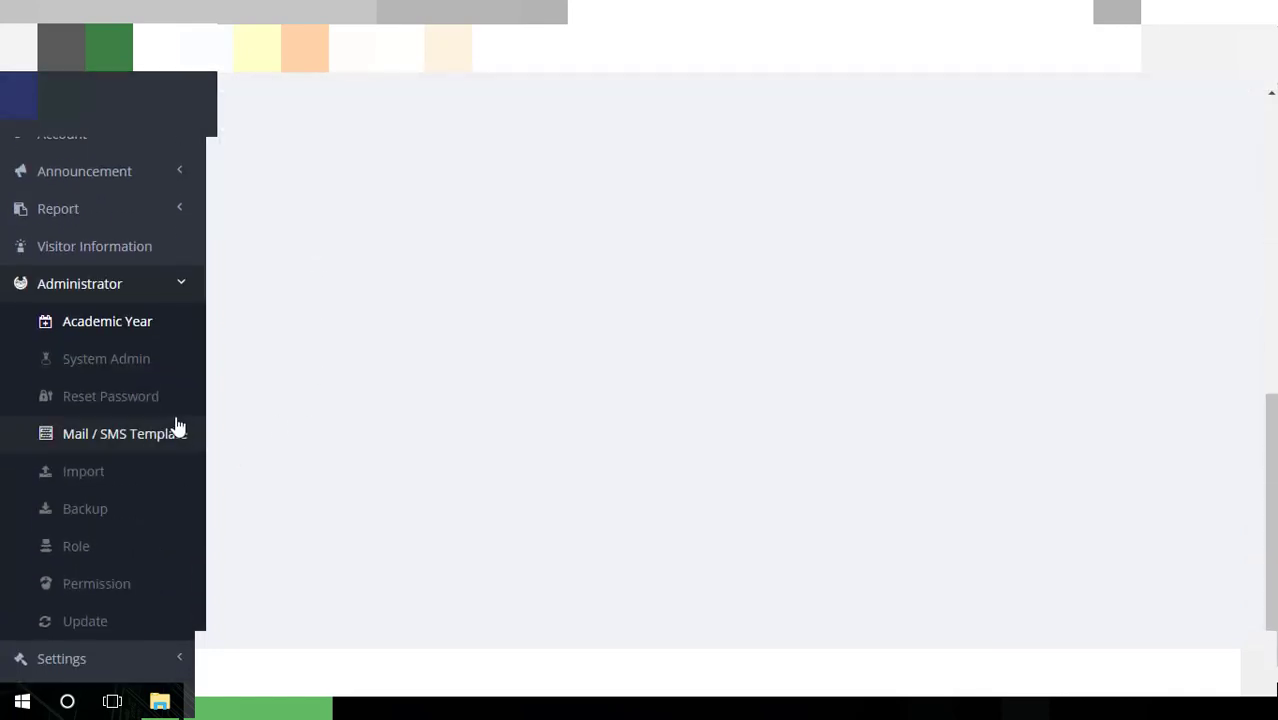
Start a new system admin under System Admin, trying the Name and Date Of Birth fields
{"action": "left_click", "coordinate": [137, 371]}
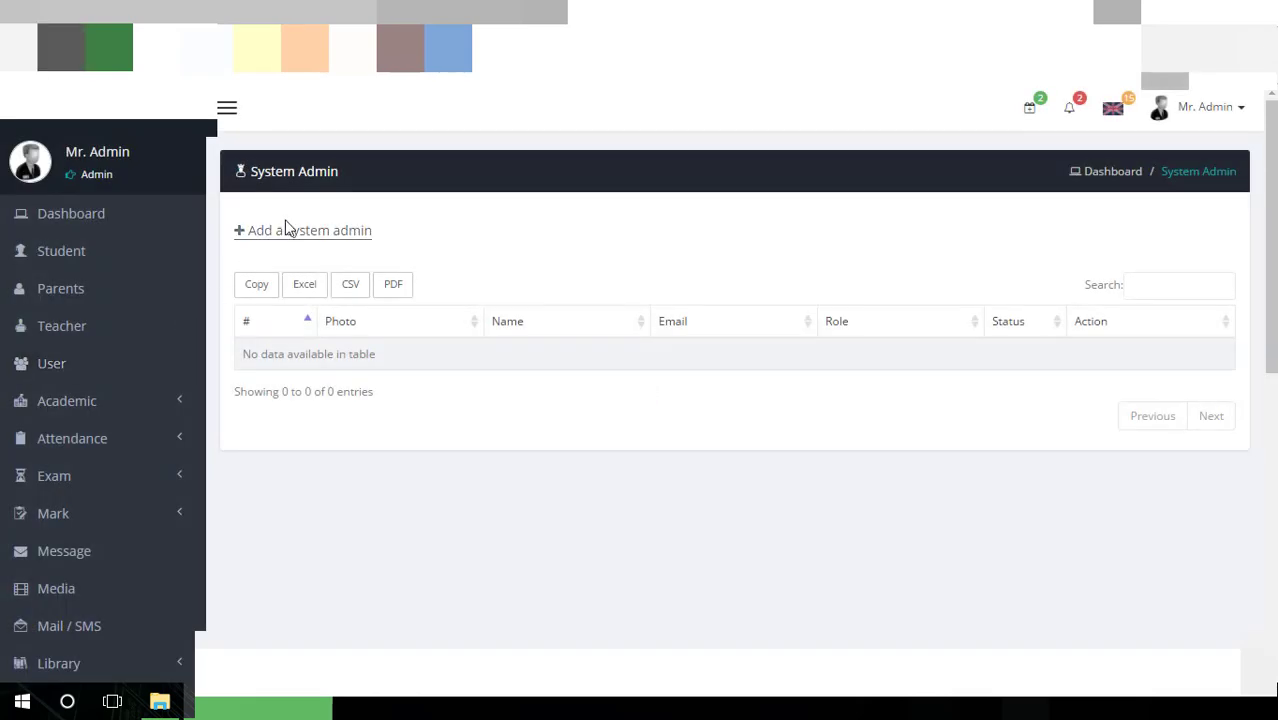
{"action": "left_click", "coordinate": [313, 230]}
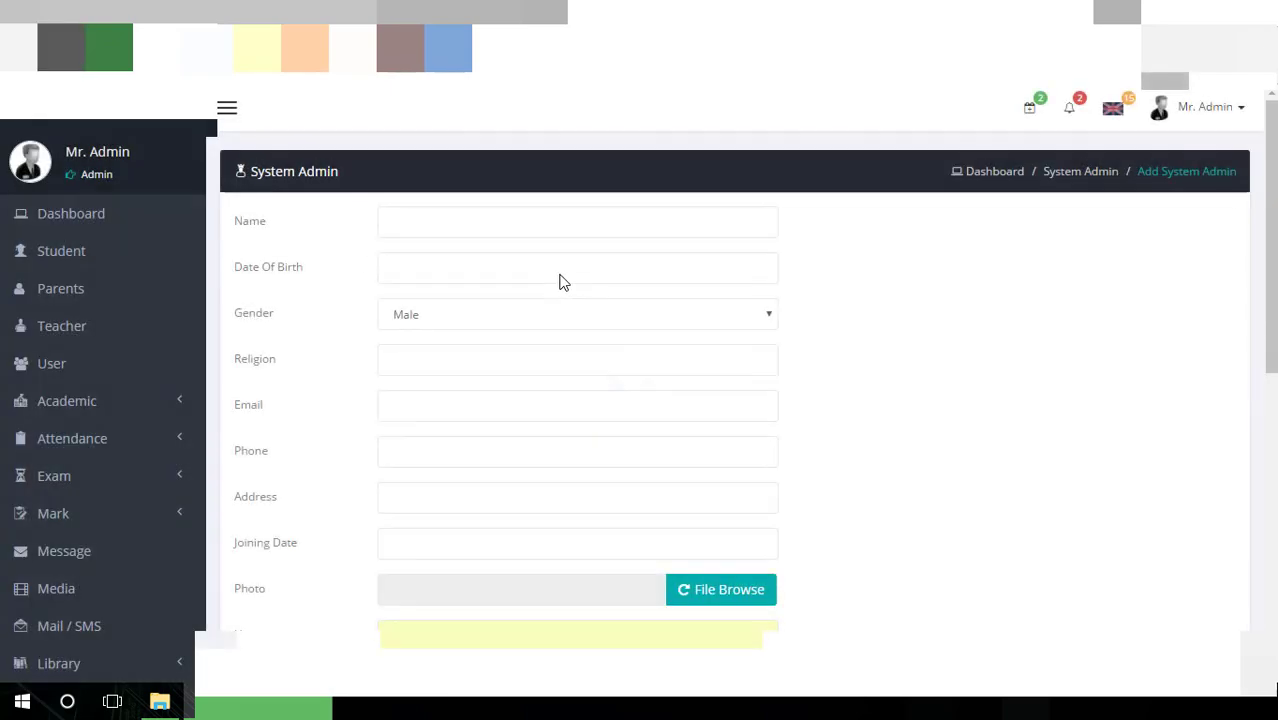
{"action": "left_click", "coordinate": [560, 237]}
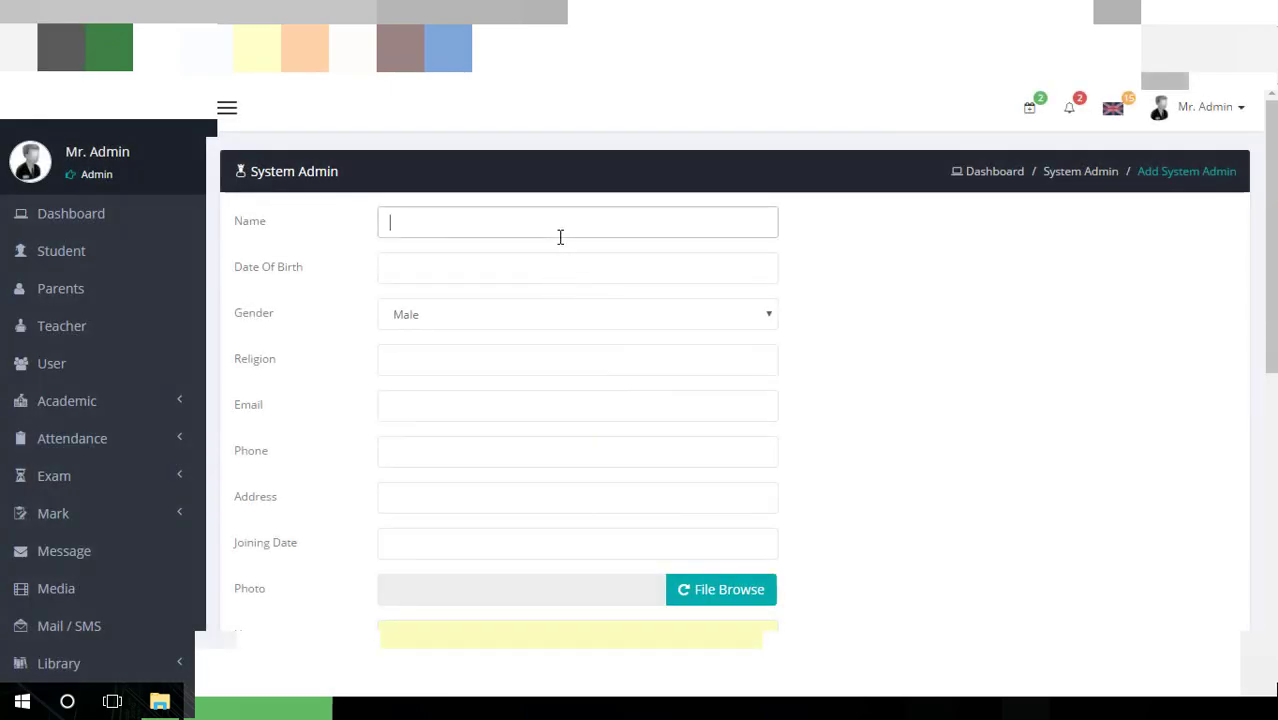
{"action": "left_click", "coordinate": [483, 281]}
{"action": "left_click", "coordinate": [836, 328]}
{"action": "scroll", "coordinate": [553, 344], "scroll_direction": "down", "scroll_amount": 1}
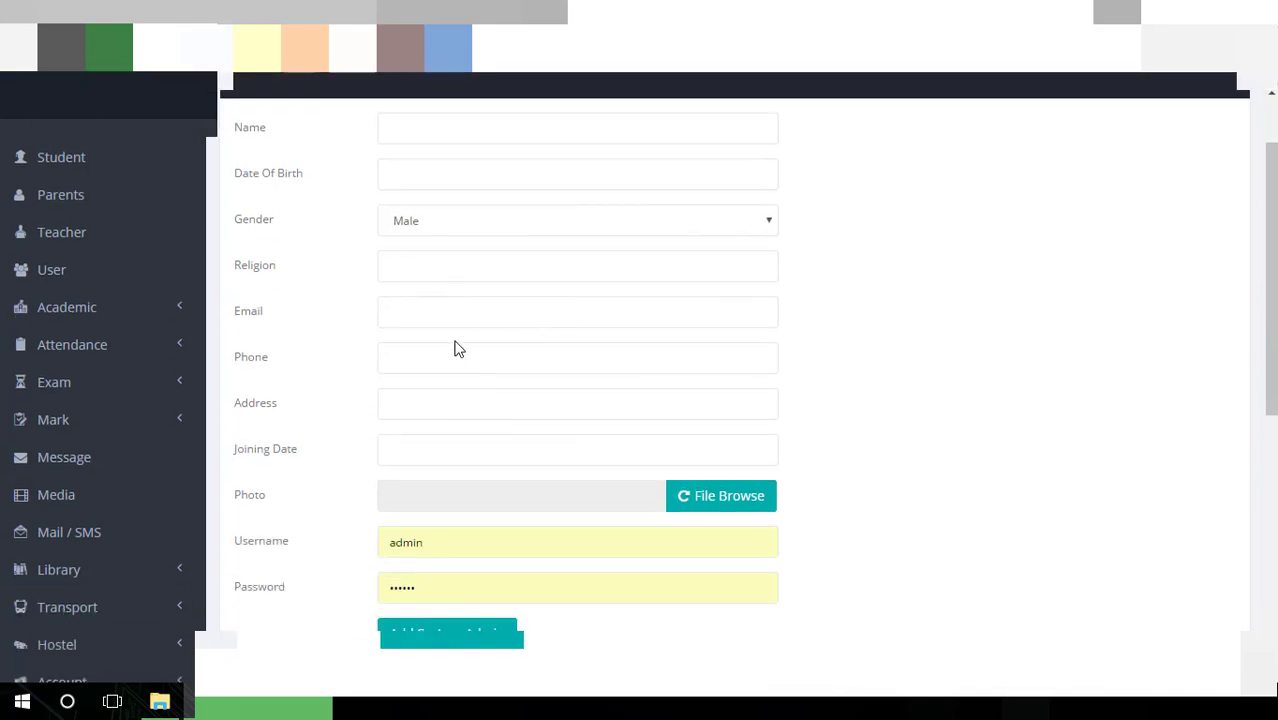
{"action": "scroll", "coordinate": [454, 348], "scroll_direction": "down", "scroll_amount": 1}
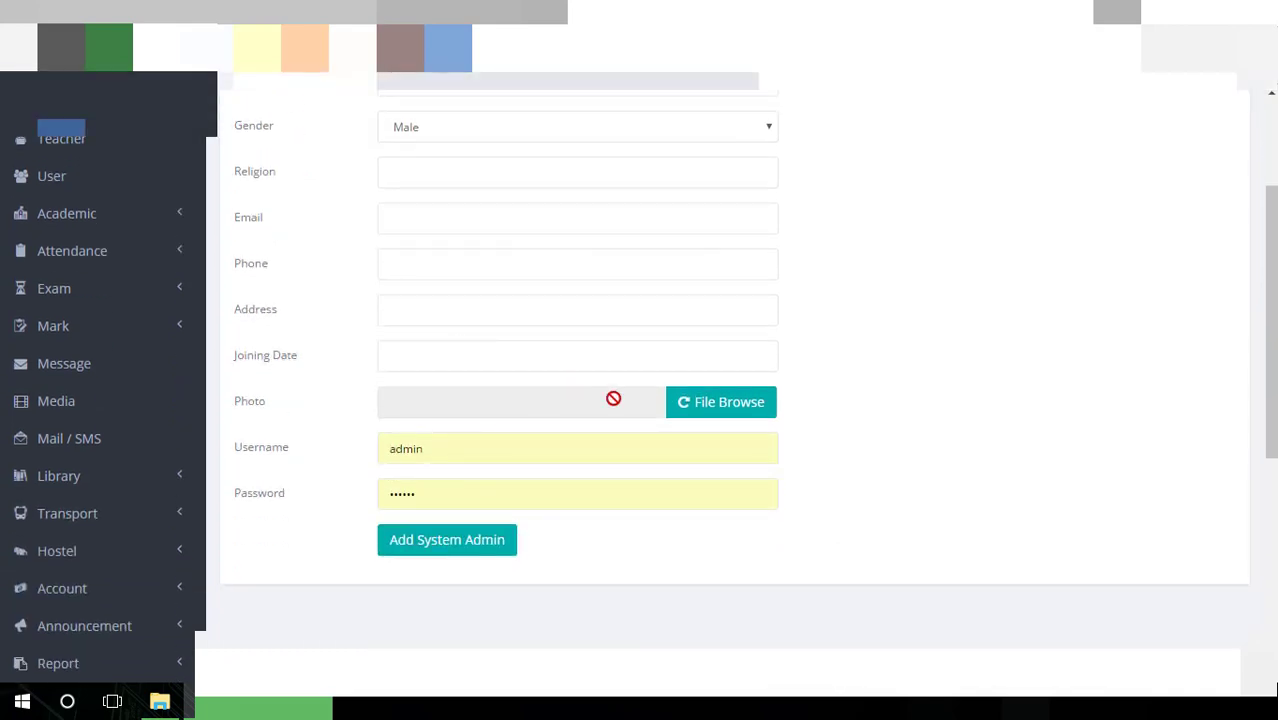
{"action": "scroll", "coordinate": [505, 471], "scroll_direction": "down", "scroll_amount": 4}
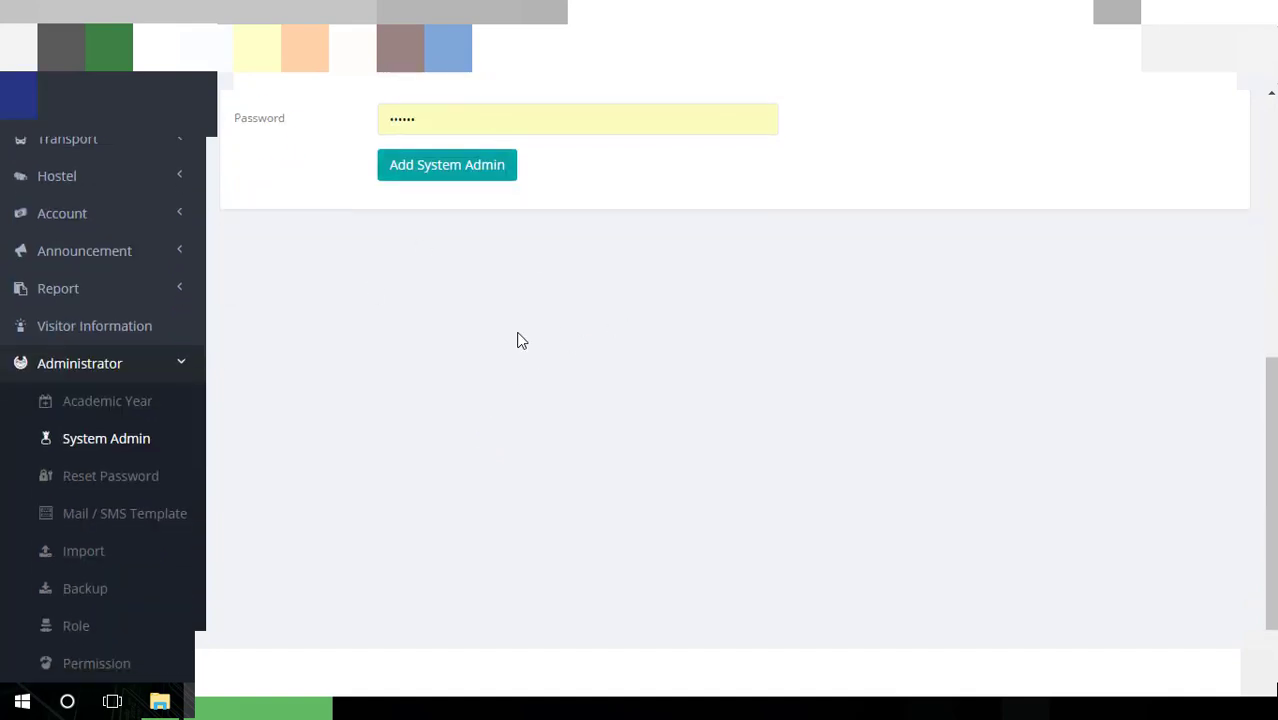
On the Reset Password page, set the user type to Moderator
{"action": "left_click", "coordinate": [150, 478]}
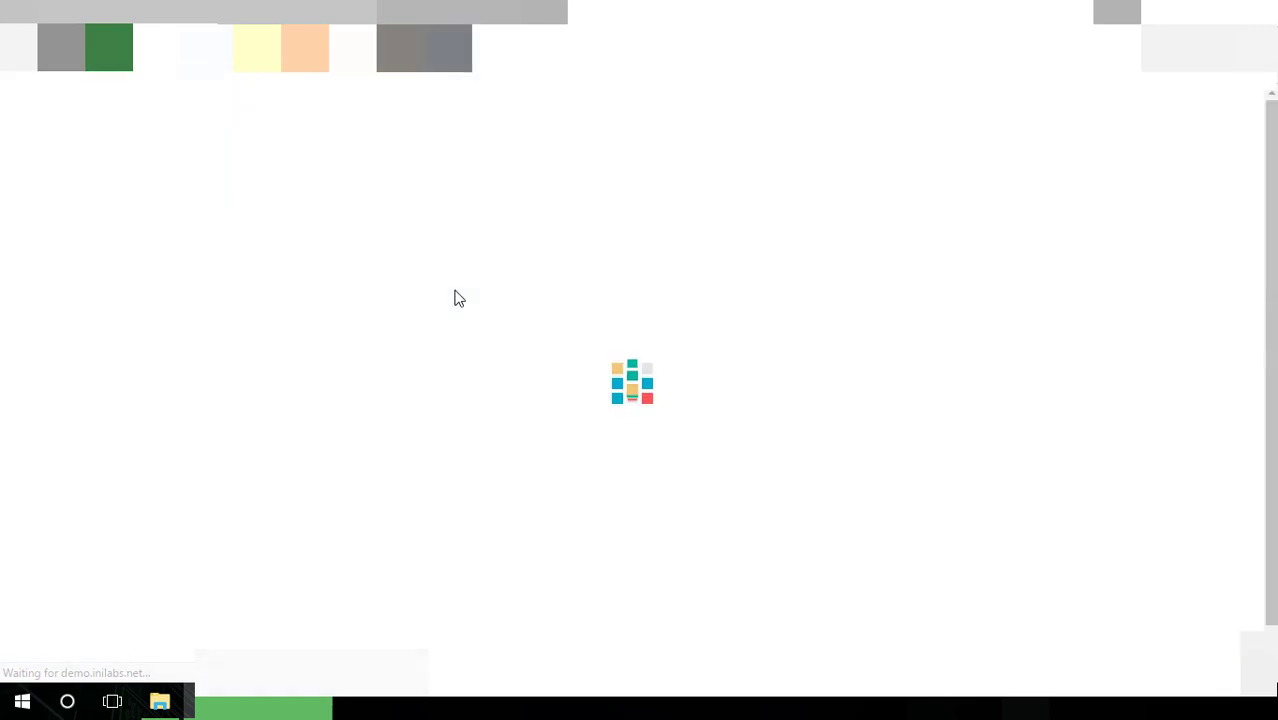
{"action": "left_click", "coordinate": [471, 220]}
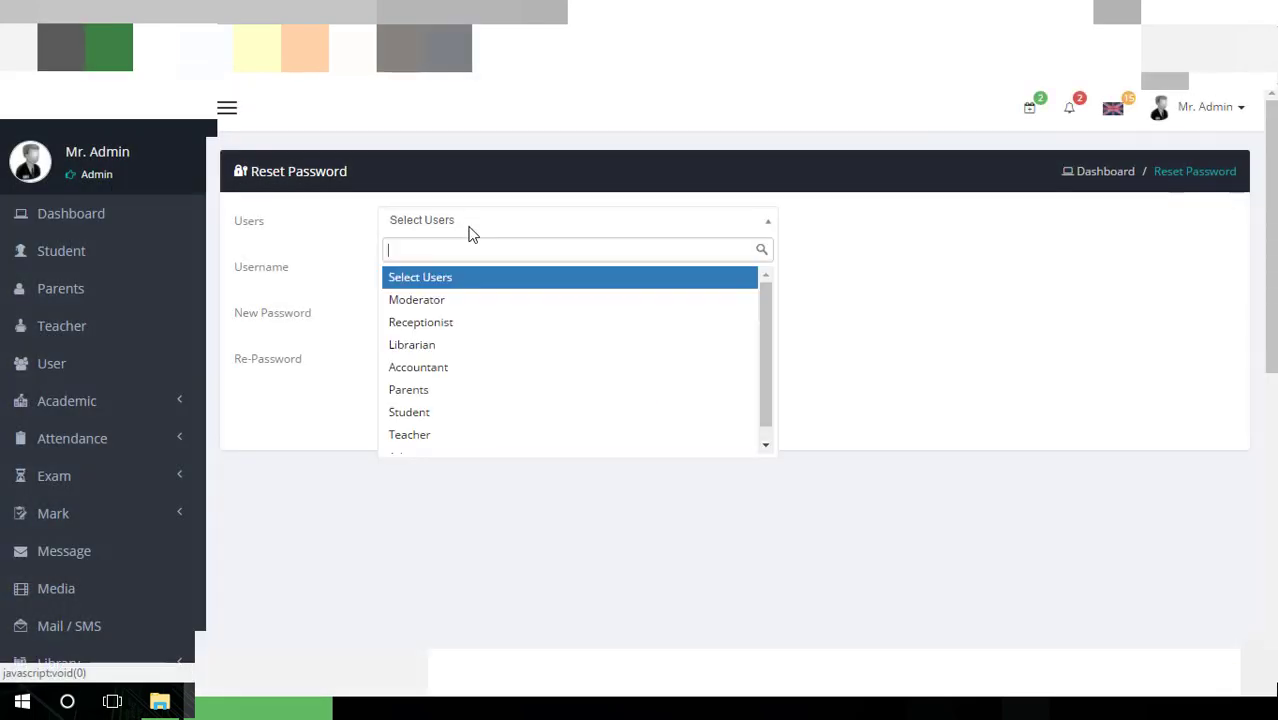
{"action": "left_click", "coordinate": [468, 303]}
Check the Moderator username list, which offers no entries
{"action": "left_click", "coordinate": [497, 273]}
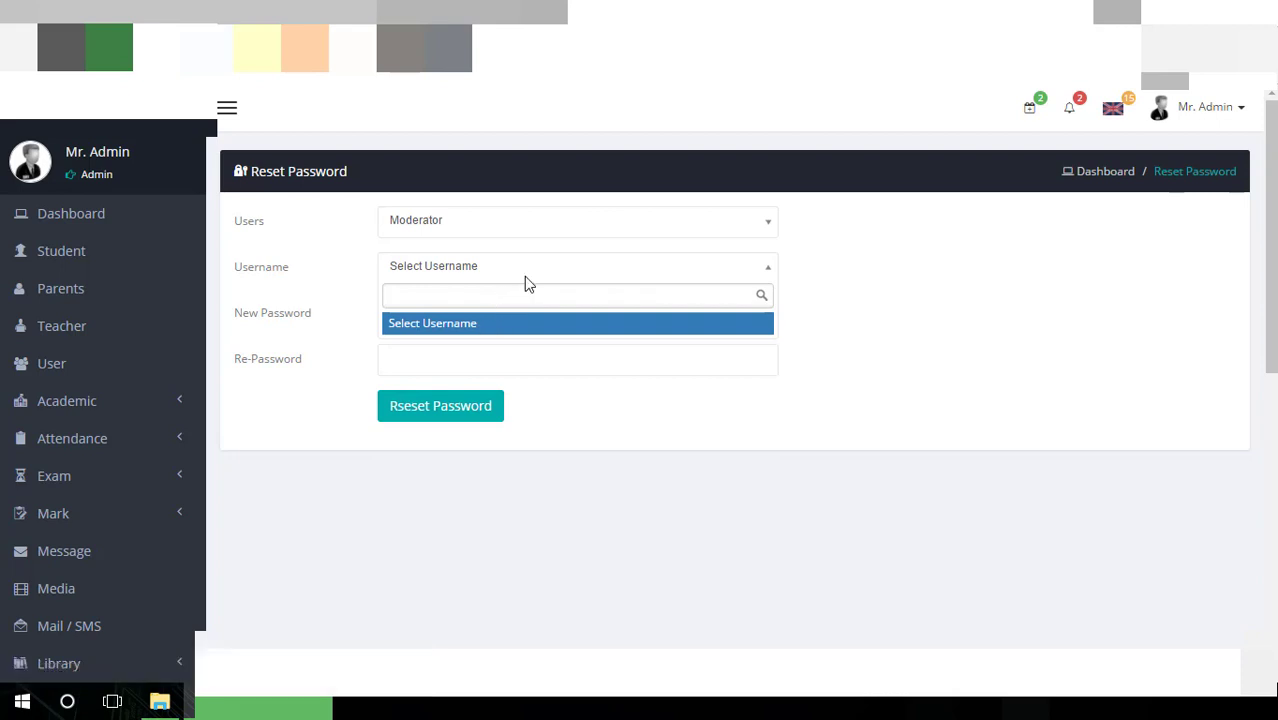
{"action": "left_click", "coordinate": [526, 280]}
{"action": "left_click", "coordinate": [529, 278]}
{"action": "left_click", "coordinate": [843, 327]}
{"action": "left_click", "coordinate": [583, 270]}
{"action": "left_click", "coordinate": [478, 323]}
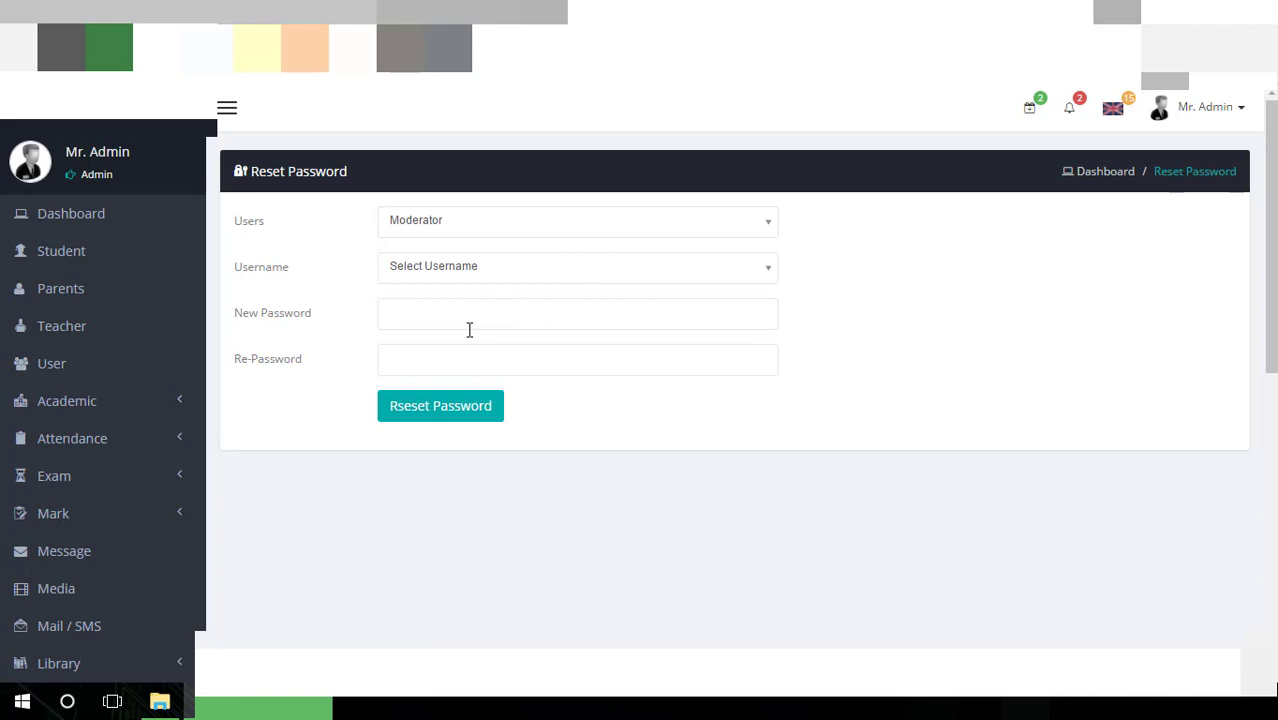
{"action": "scroll", "coordinate": [469, 330], "scroll_direction": "down", "scroll_amount": 6}
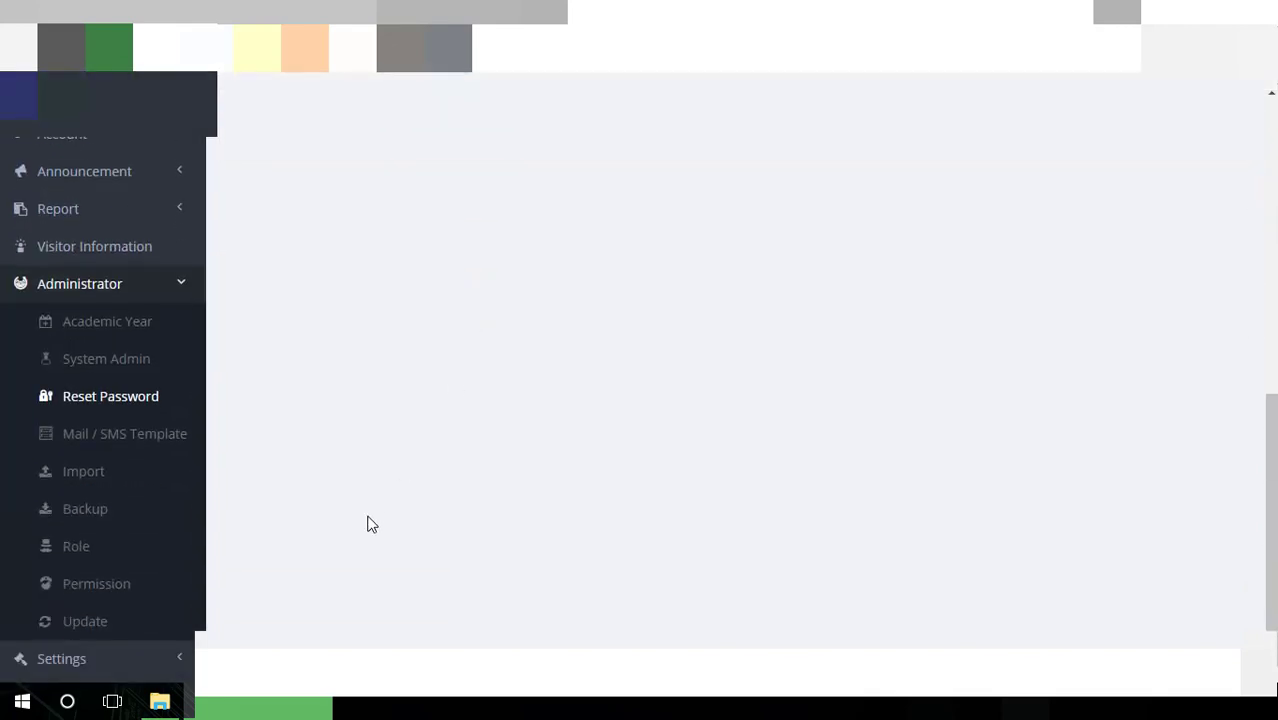
Start a new Mail / SMS template, compare its SMS and Email forms, then go to Import
{"action": "left_click", "coordinate": [155, 442]}
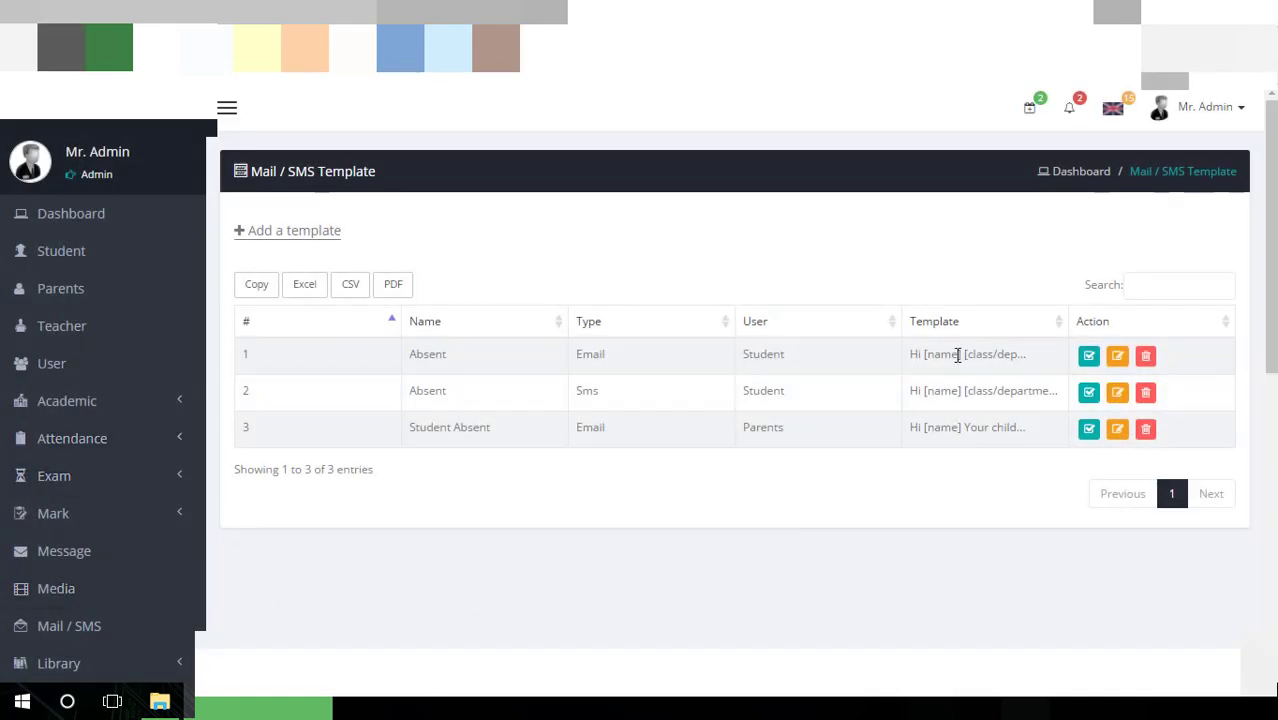
{"action": "left_click", "coordinate": [323, 236]}
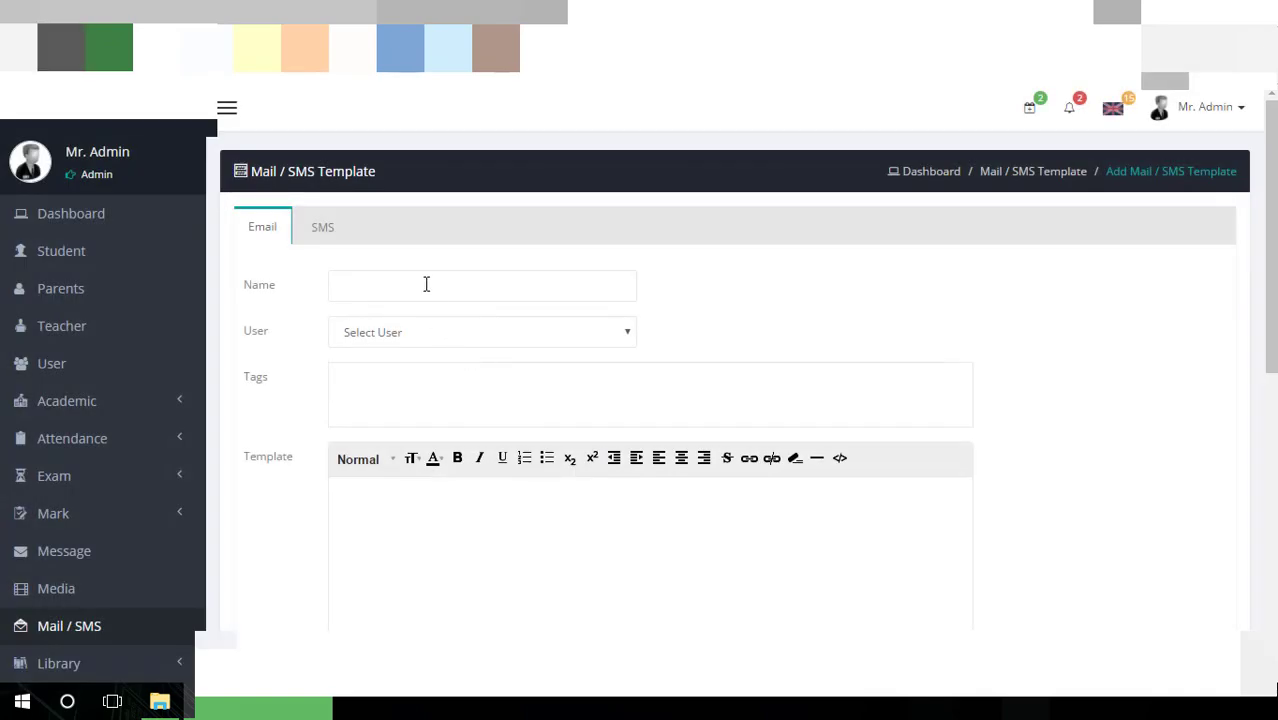
{"action": "left_click", "coordinate": [320, 237]}
{"action": "left_click", "coordinate": [268, 238]}
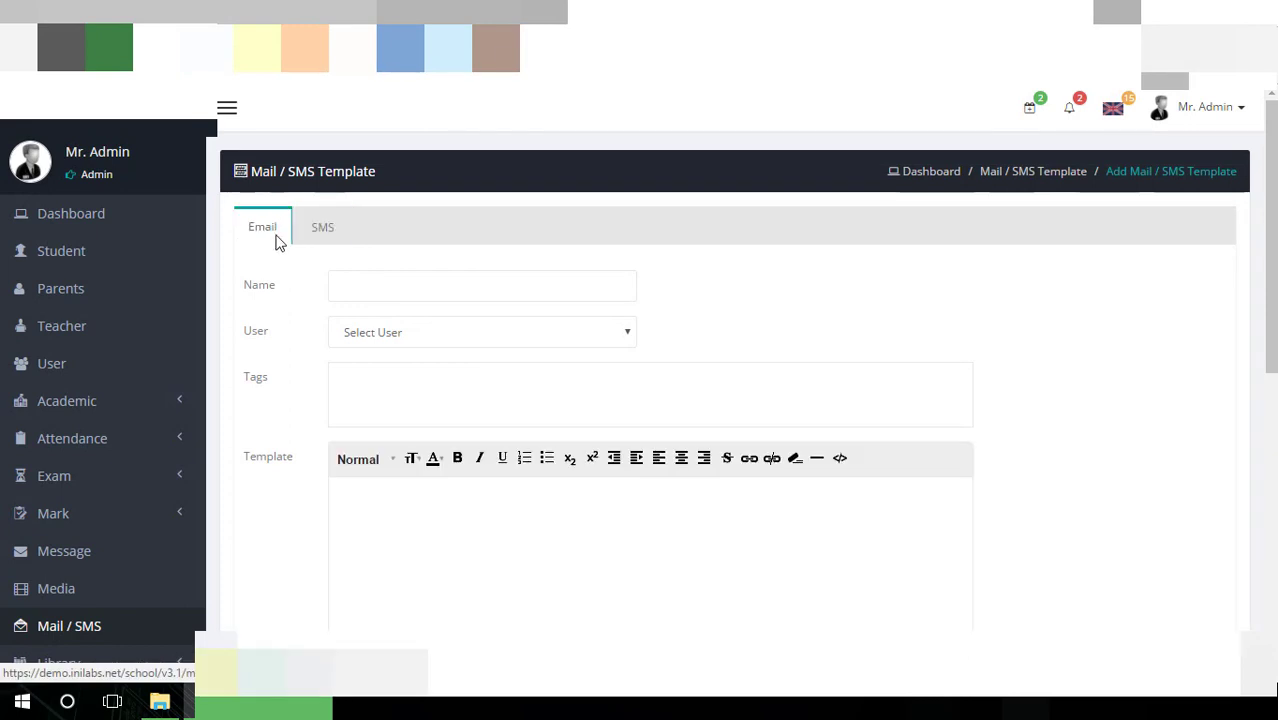
{"action": "left_click", "coordinate": [440, 292]}
{"action": "scroll", "coordinate": [439, 292], "scroll_direction": "down", "scroll_amount": 4}
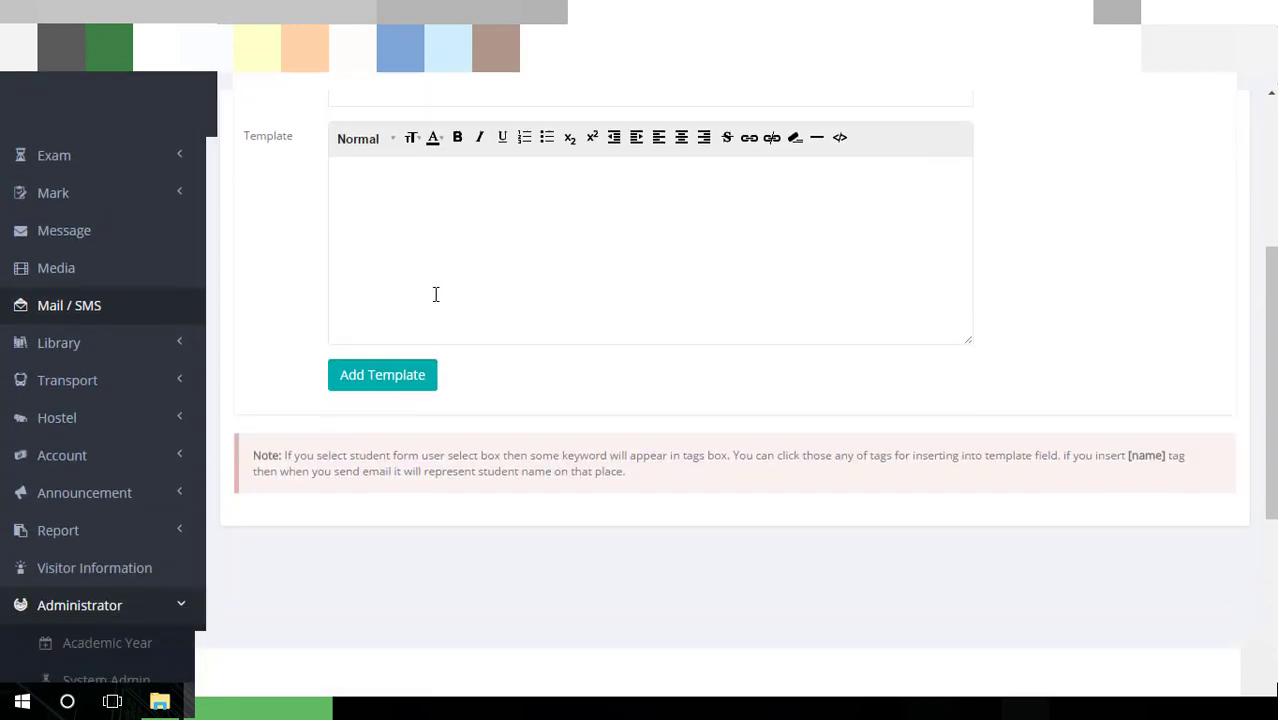
{"action": "scroll", "coordinate": [435, 294], "scroll_direction": "down", "scroll_amount": 4}
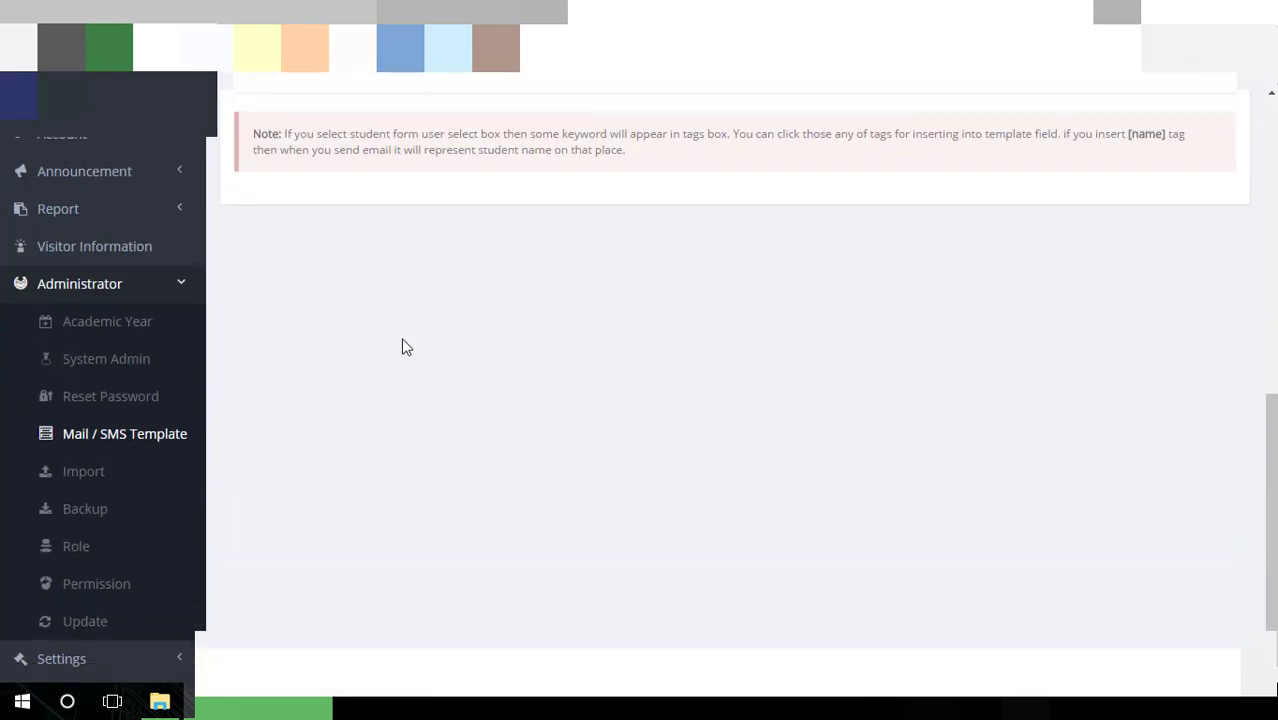
{"action": "left_click", "coordinate": [70, 485]}
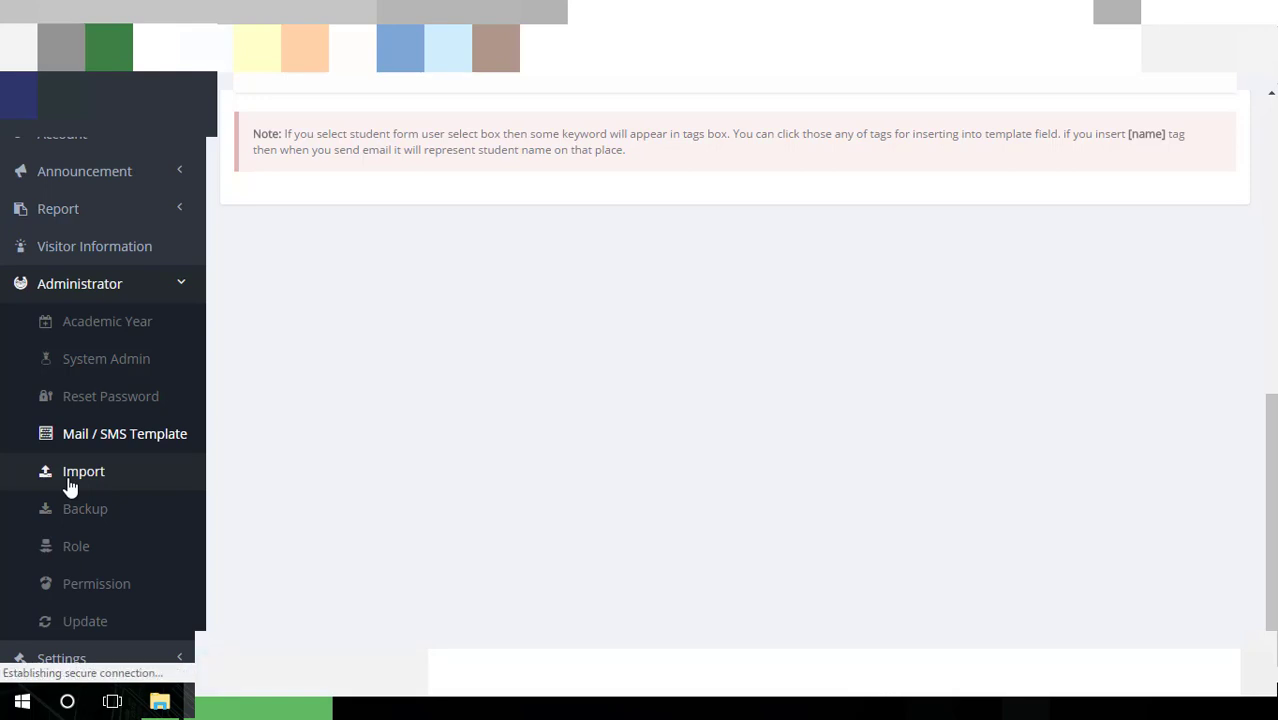
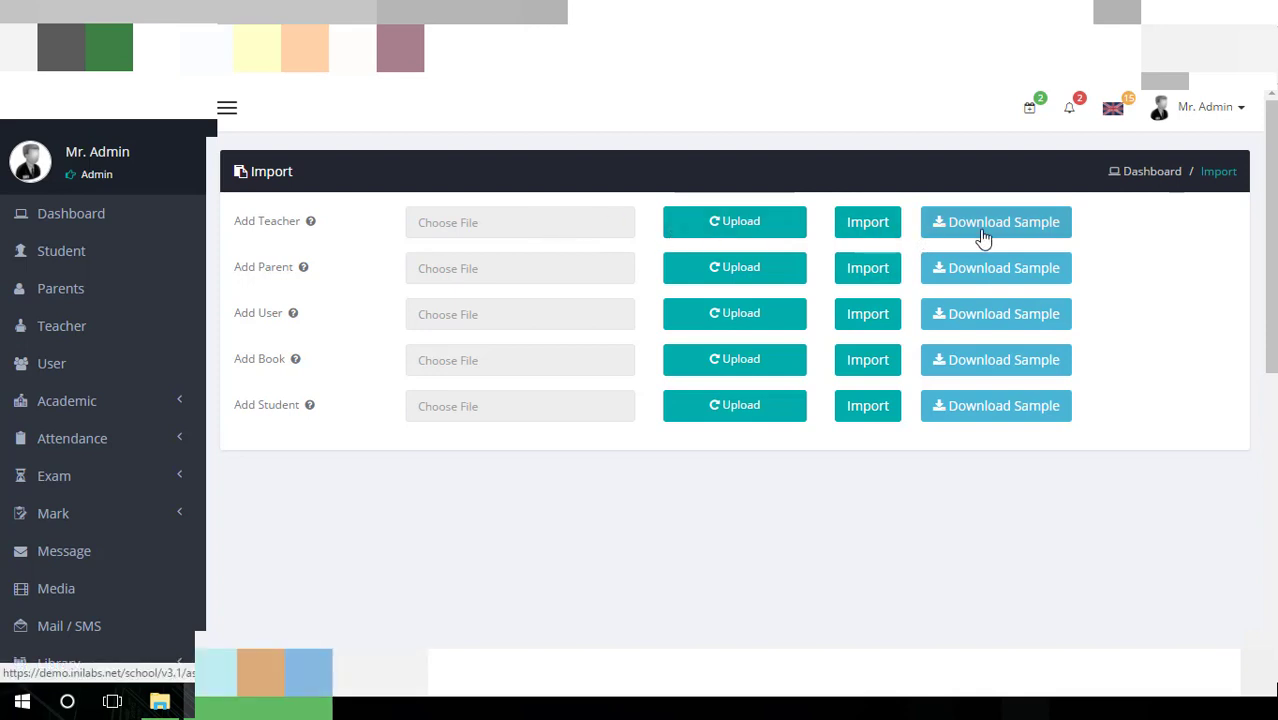
Skip uploading a teacher file and download the Add Teacher sample, sample_teacher.csv, instead
{"action": "left_click", "coordinate": [770, 229]}
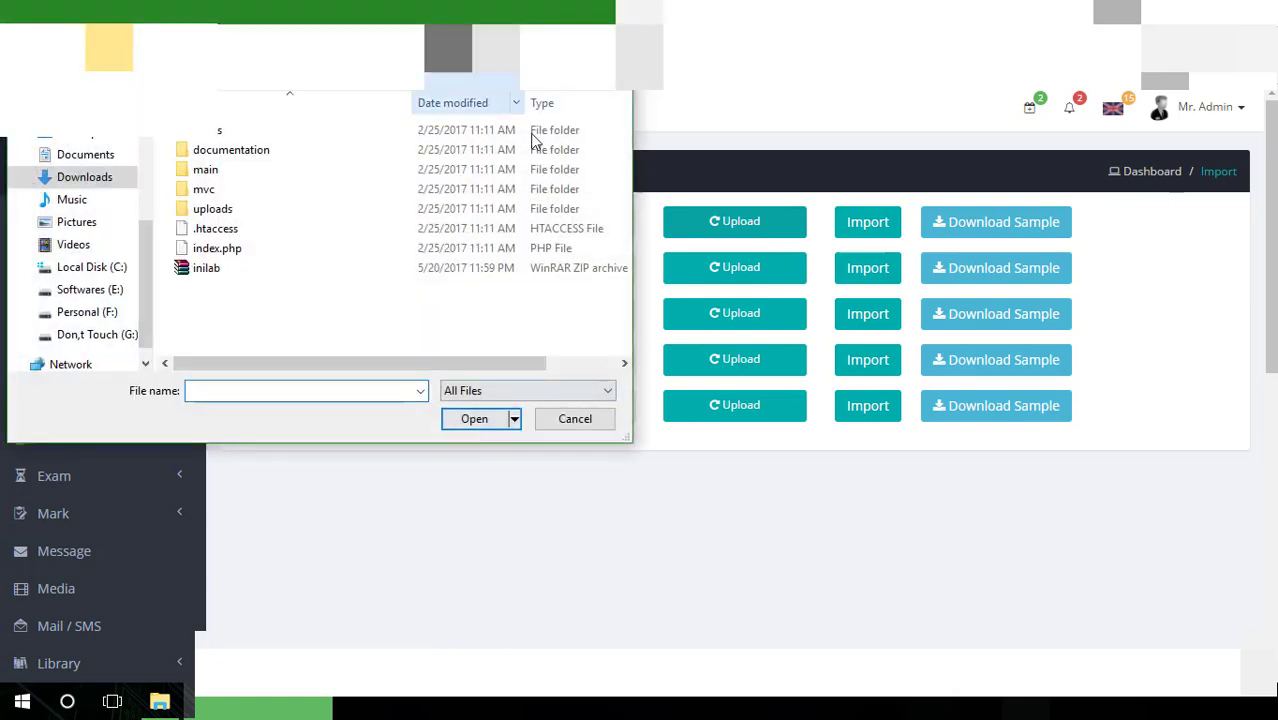
{"action": "left_click", "coordinate": [595, 423]}
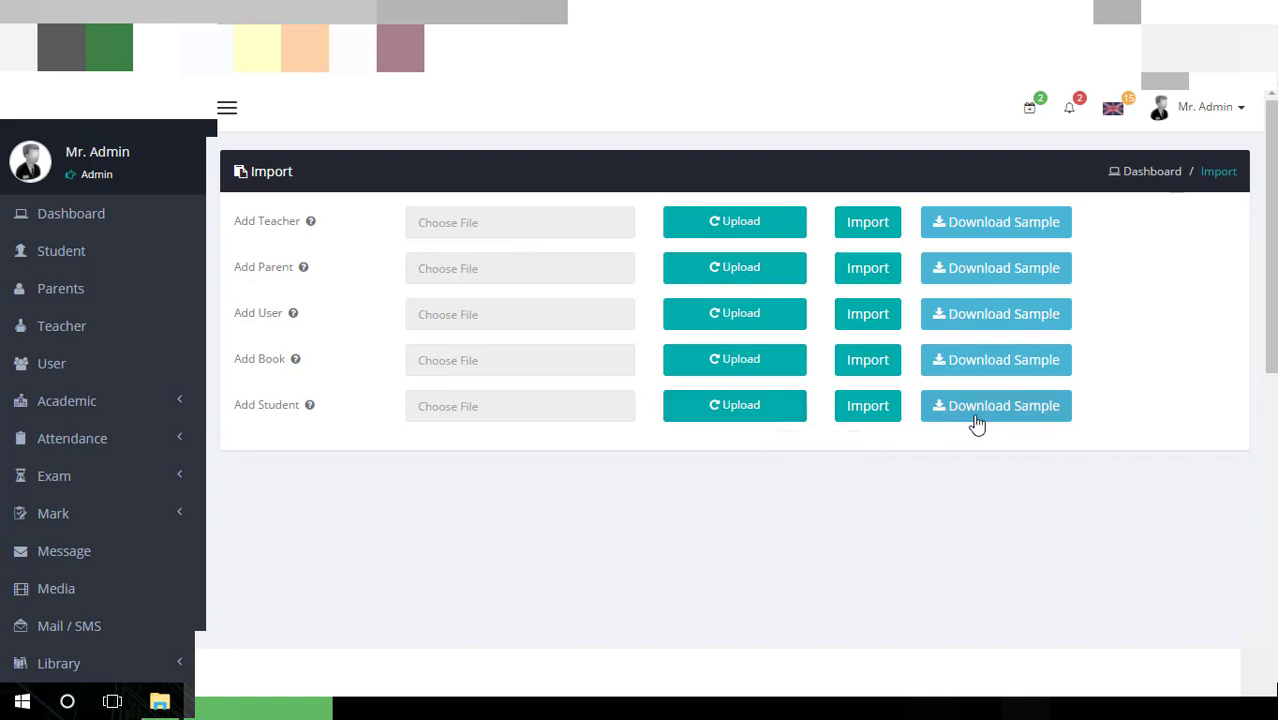
{"action": "left_click", "coordinate": [995, 222]}
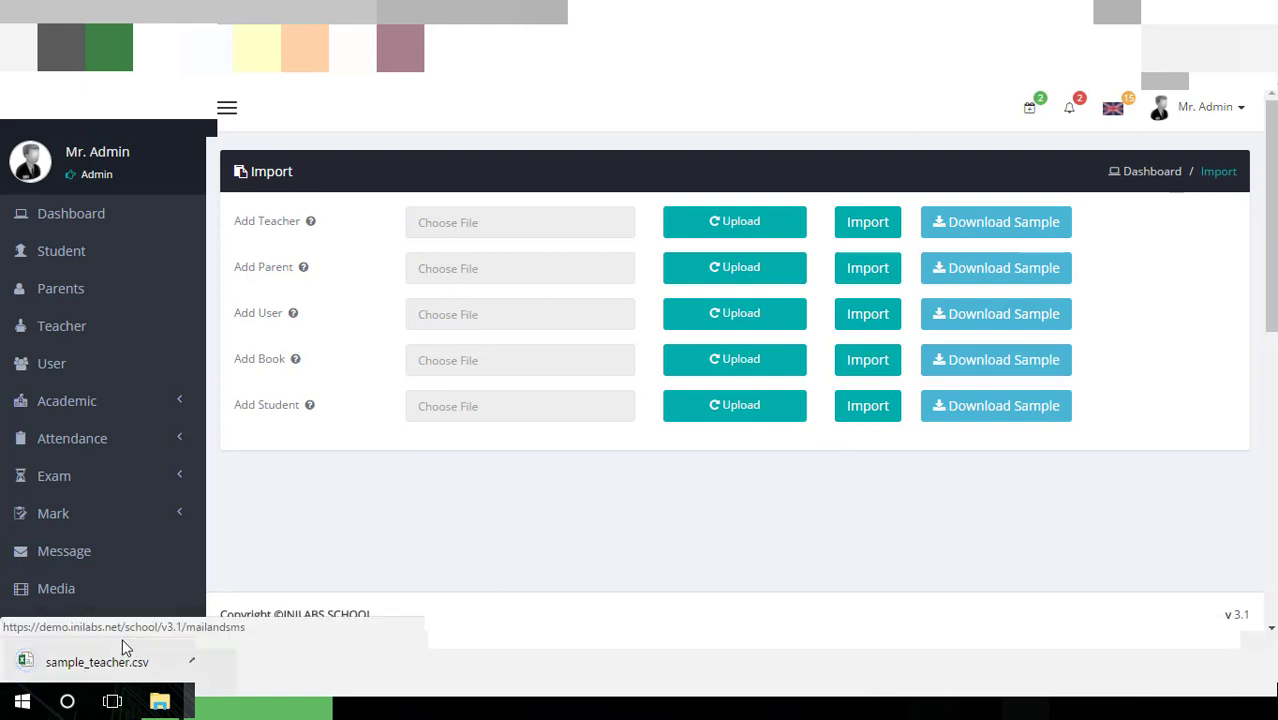
Review sample_teacher.csv in Excel: eleven columns, Name through Password, and two sample teachers
{"action": "left_click", "coordinate": [121, 658]}
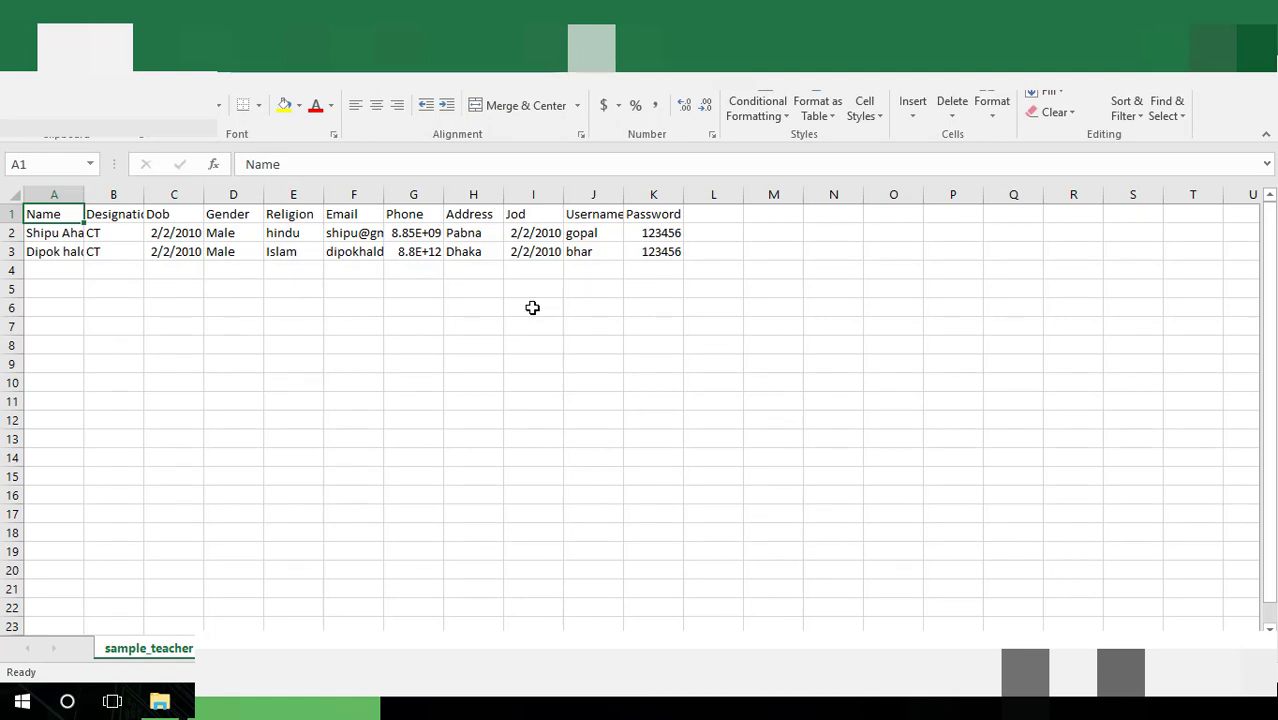
{"action": "left_click", "coordinate": [675, 257]}
{"action": "left_click", "coordinate": [392, 268]}
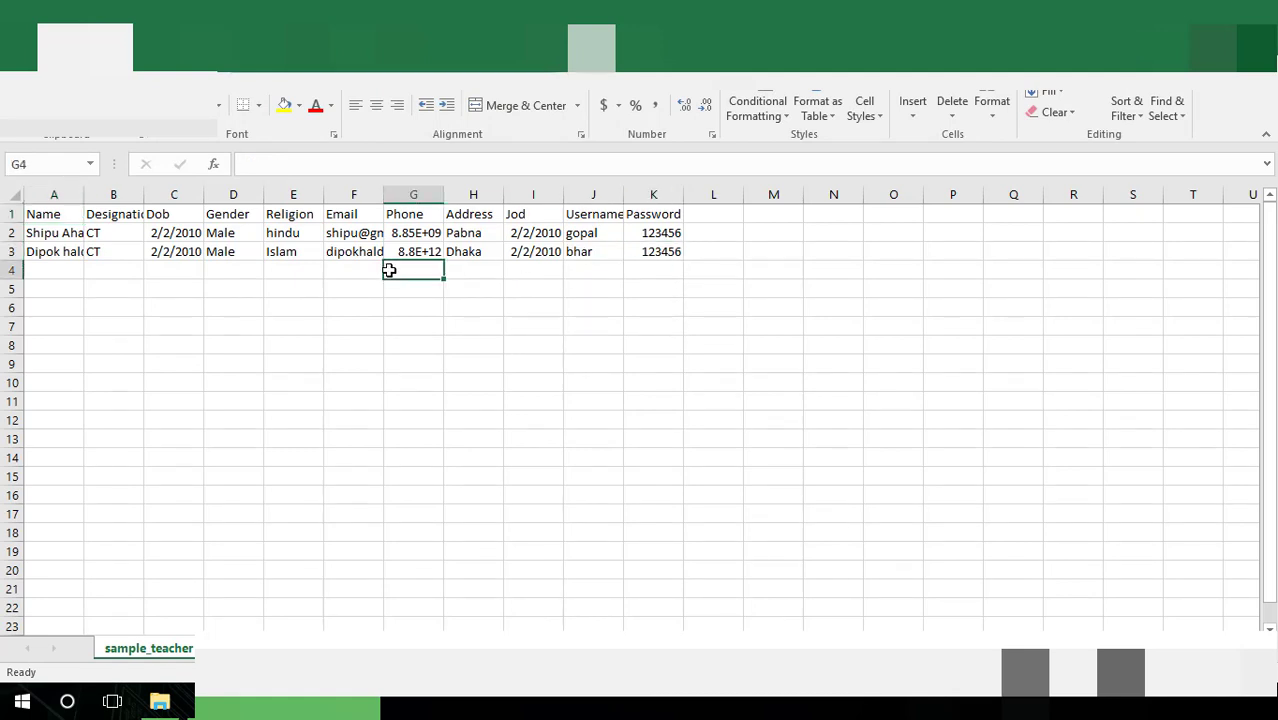
{"action": "left_click", "coordinate": [250, 266]}
{"action": "key", "text": "alt+Tab"}
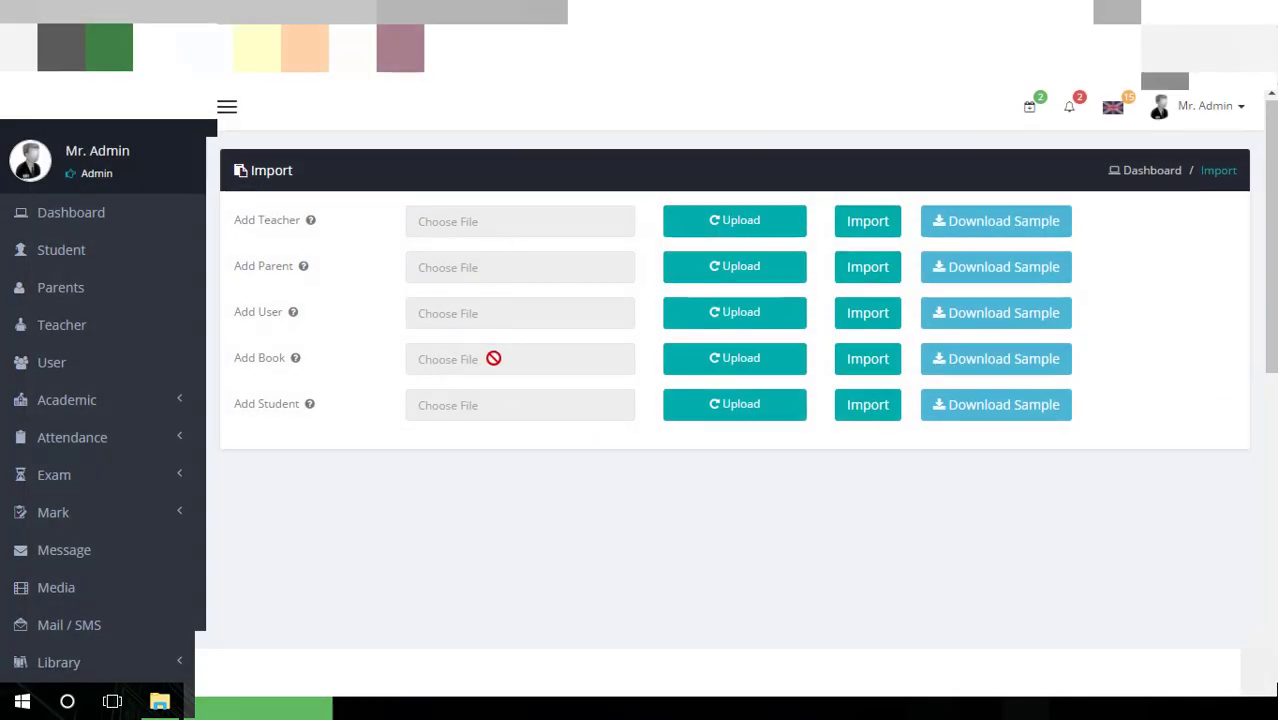
View the Administrator Backup page, then the Role list of eight roles from Moderator to Admin
{"action": "scroll", "coordinate": [493, 360], "scroll_direction": "down", "scroll_amount": 6}
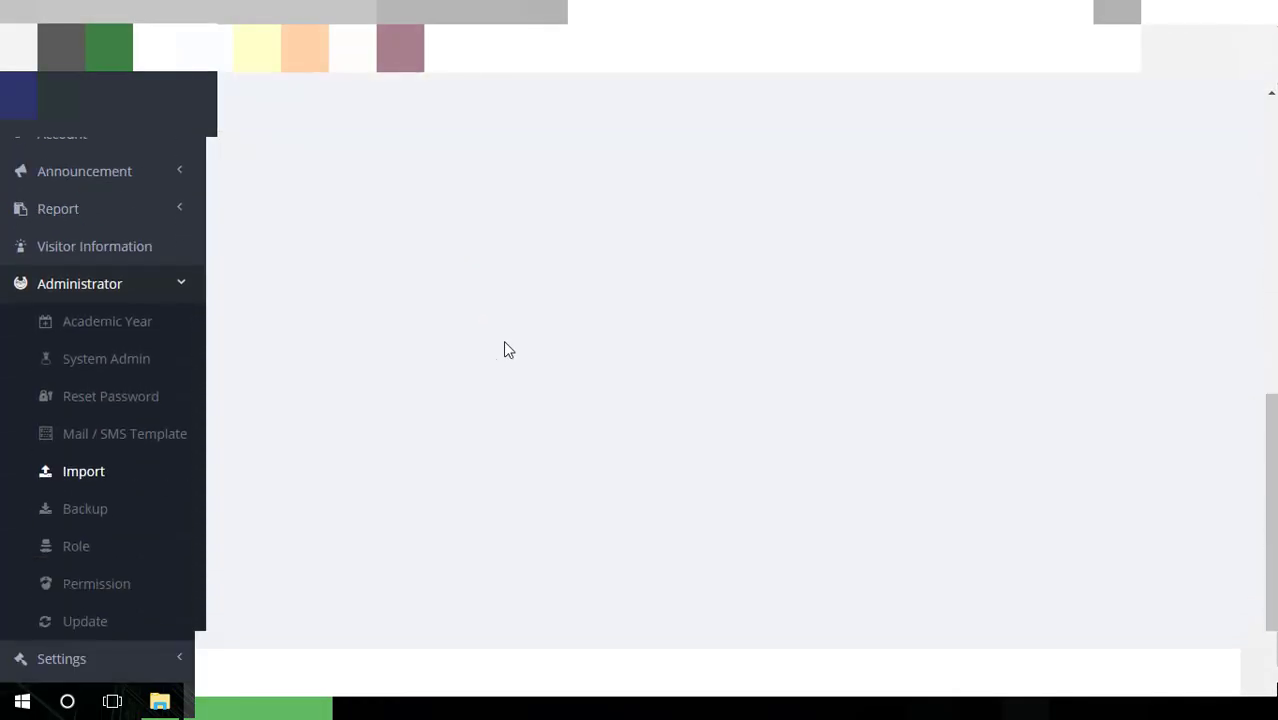
{"action": "left_click", "coordinate": [102, 512]}
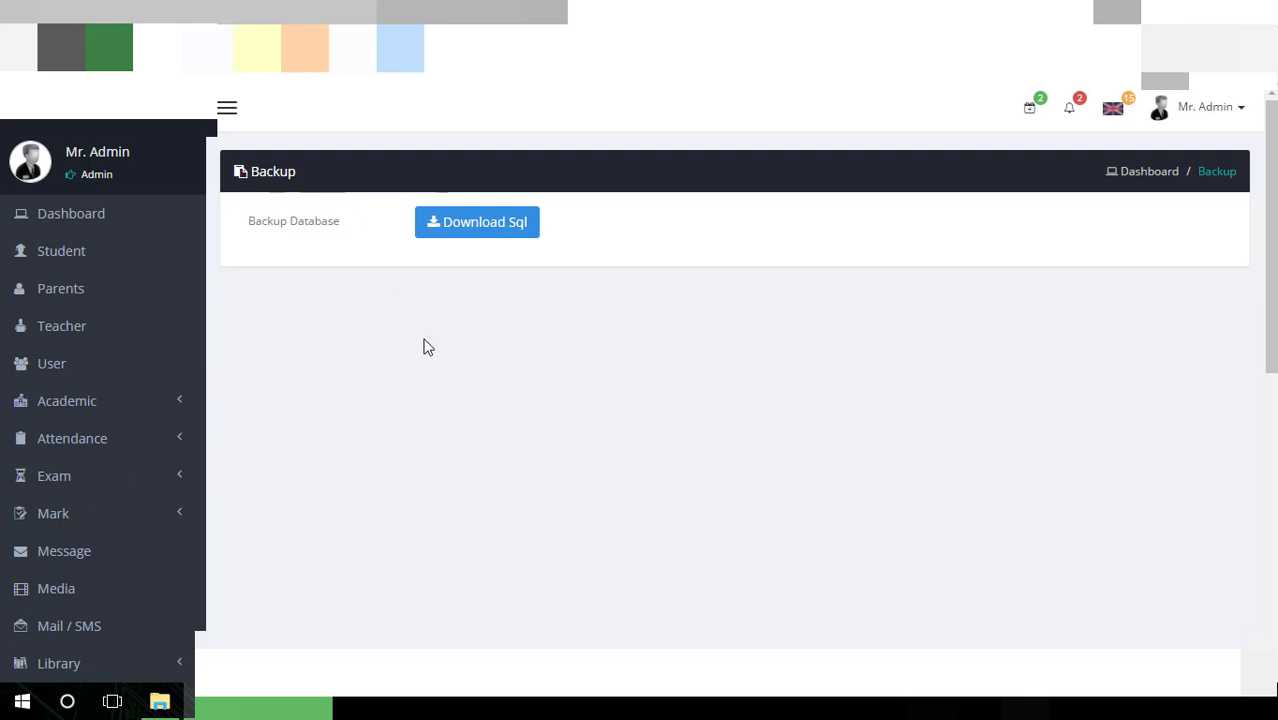
{"action": "scroll", "coordinate": [423, 347], "scroll_direction": "down", "scroll_amount": 6}
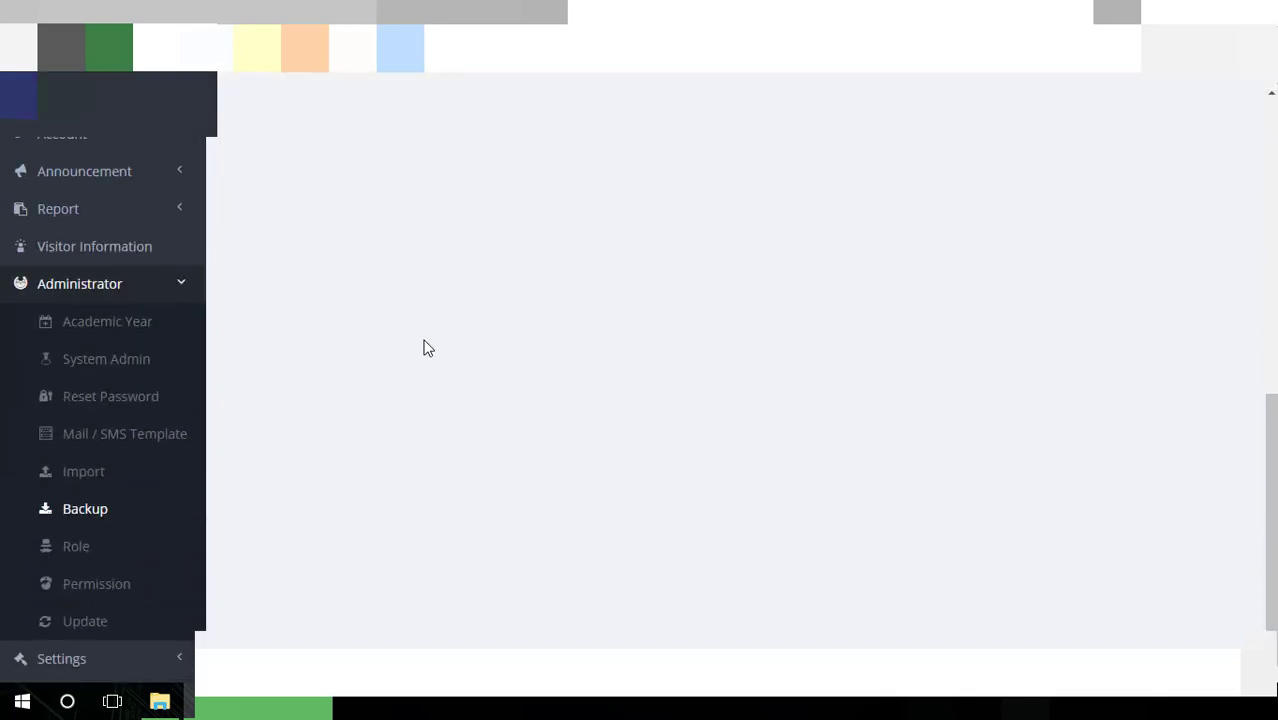
{"action": "left_click", "coordinate": [77, 566]}
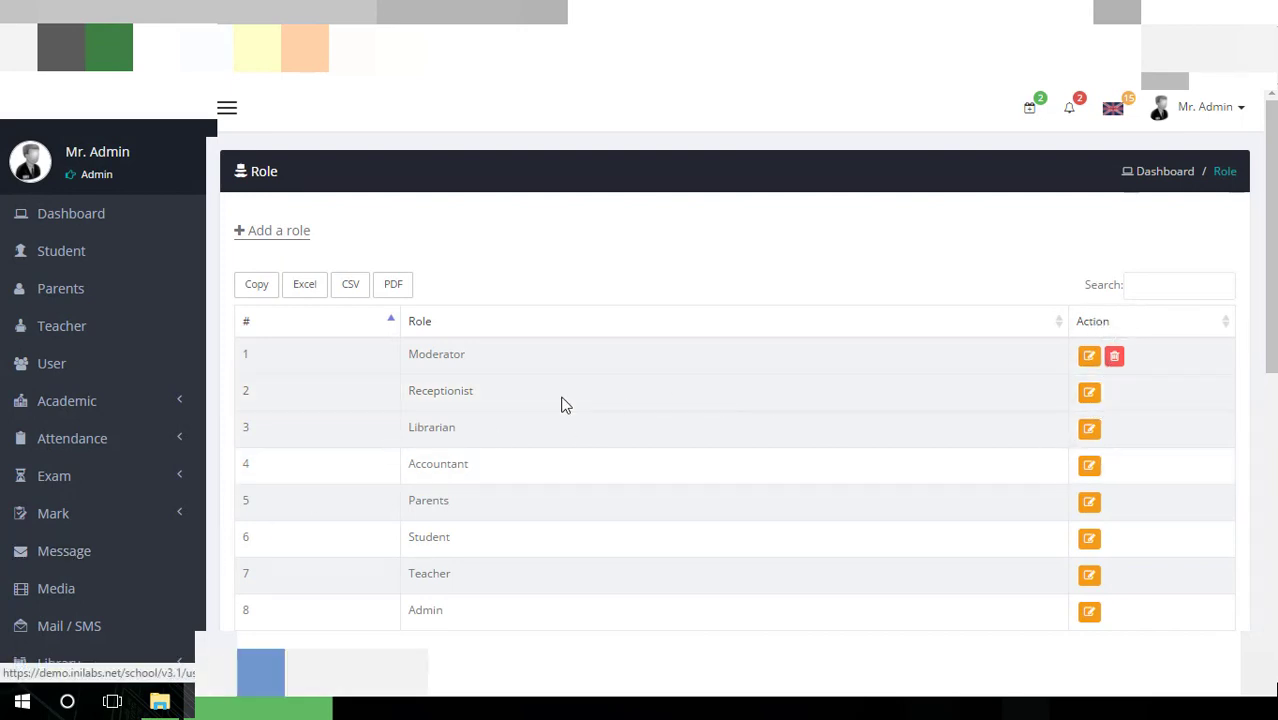
Glance at the Add Role form, then go to Administrator > Permission
{"action": "left_click", "coordinate": [285, 231]}
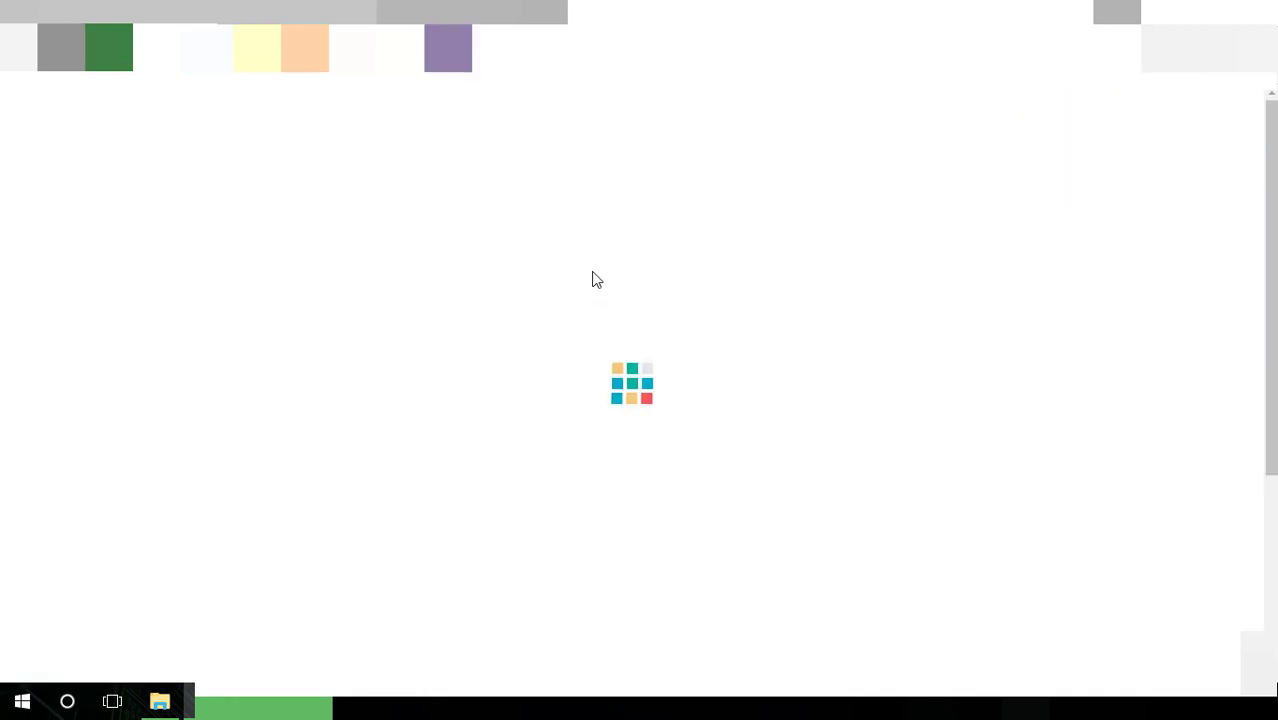
{"action": "left_click", "coordinate": [511, 230]}
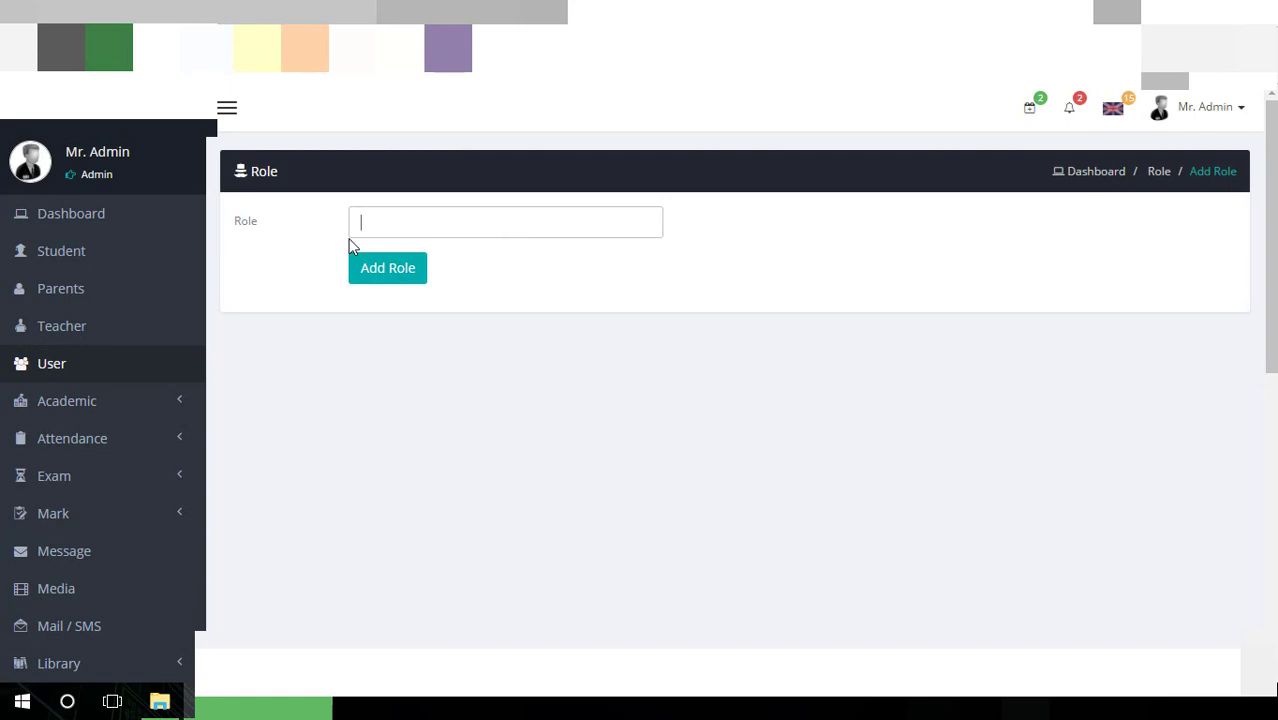
{"action": "scroll", "coordinate": [390, 310], "scroll_direction": "down", "scroll_amount": 6}
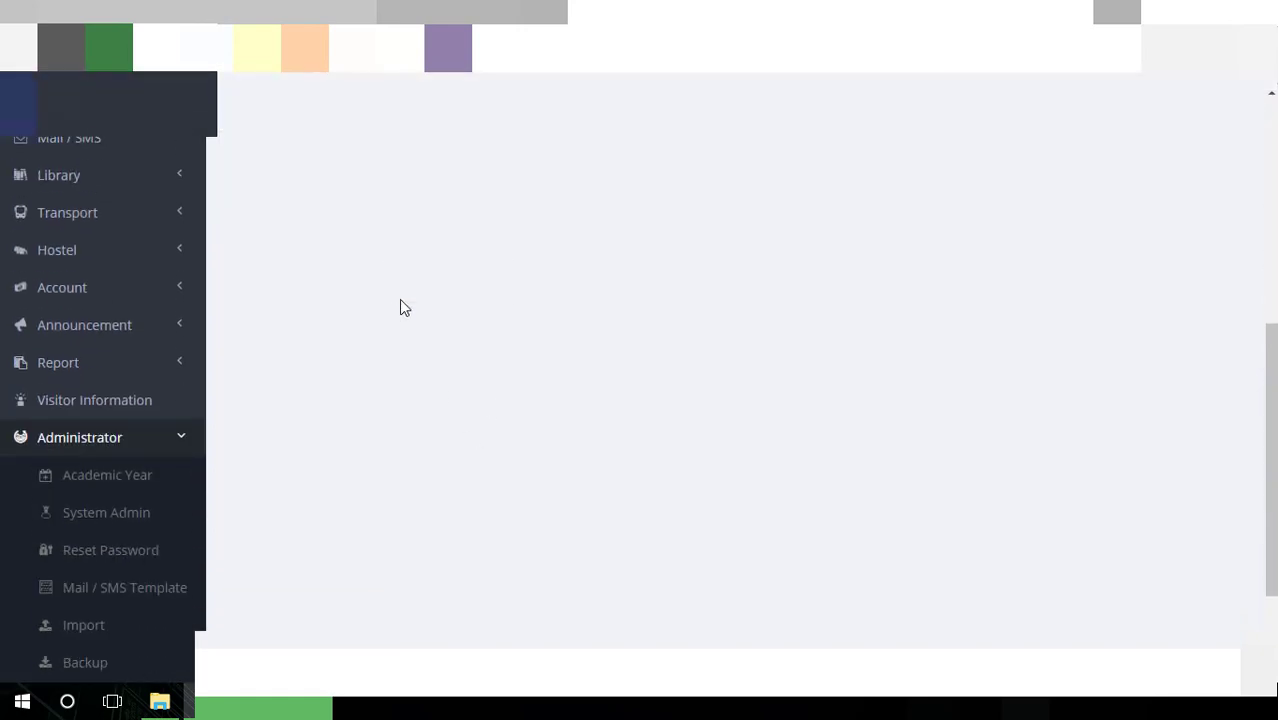
{"action": "left_click", "coordinate": [100, 588]}
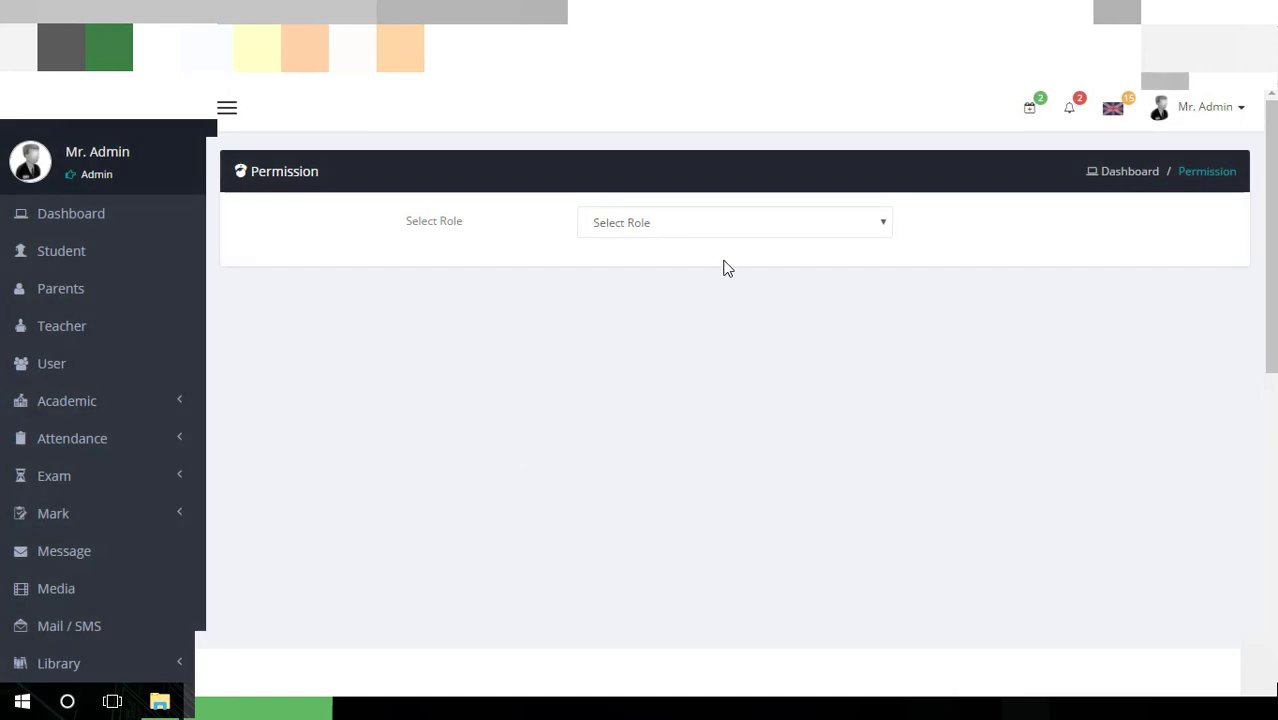
Browse the Moderator role's unchecked permission grid, then try Administrator > Update, disabled in the demo
{"action": "left_click", "coordinate": [726, 219]}
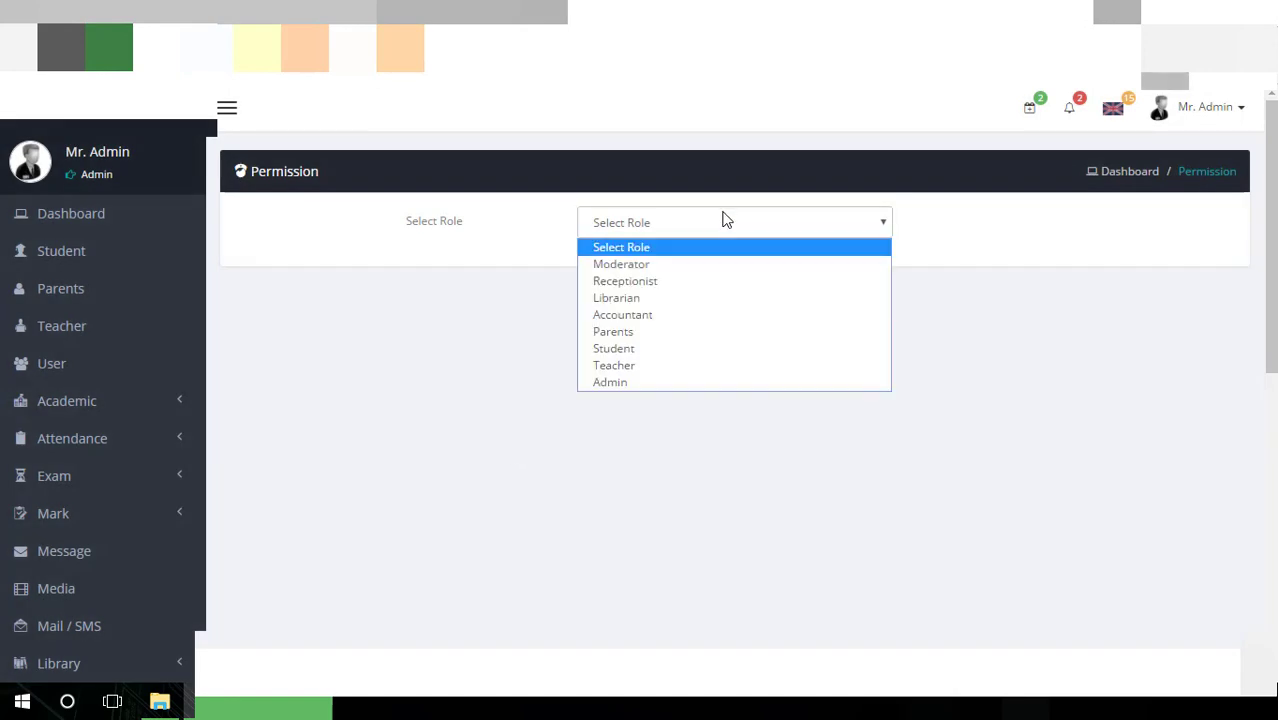
{"action": "left_click", "coordinate": [709, 266]}
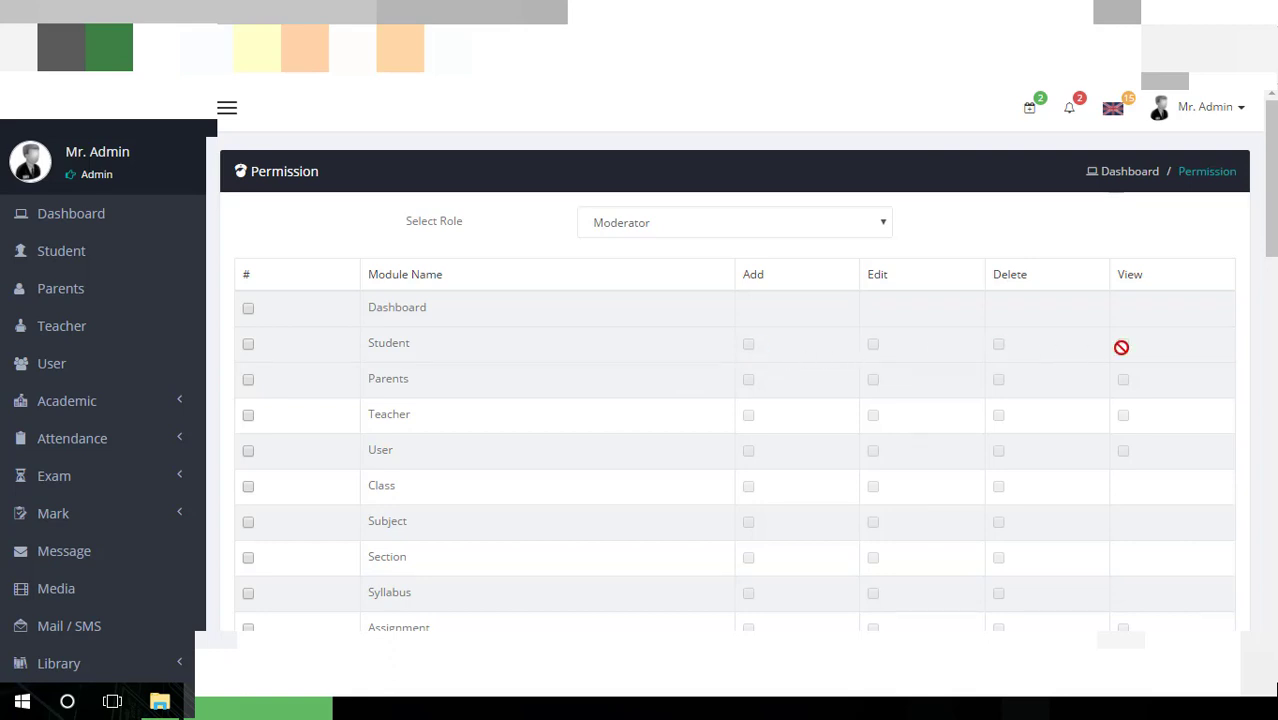
{"action": "scroll", "coordinate": [750, 357], "scroll_direction": "down", "scroll_amount": 12}
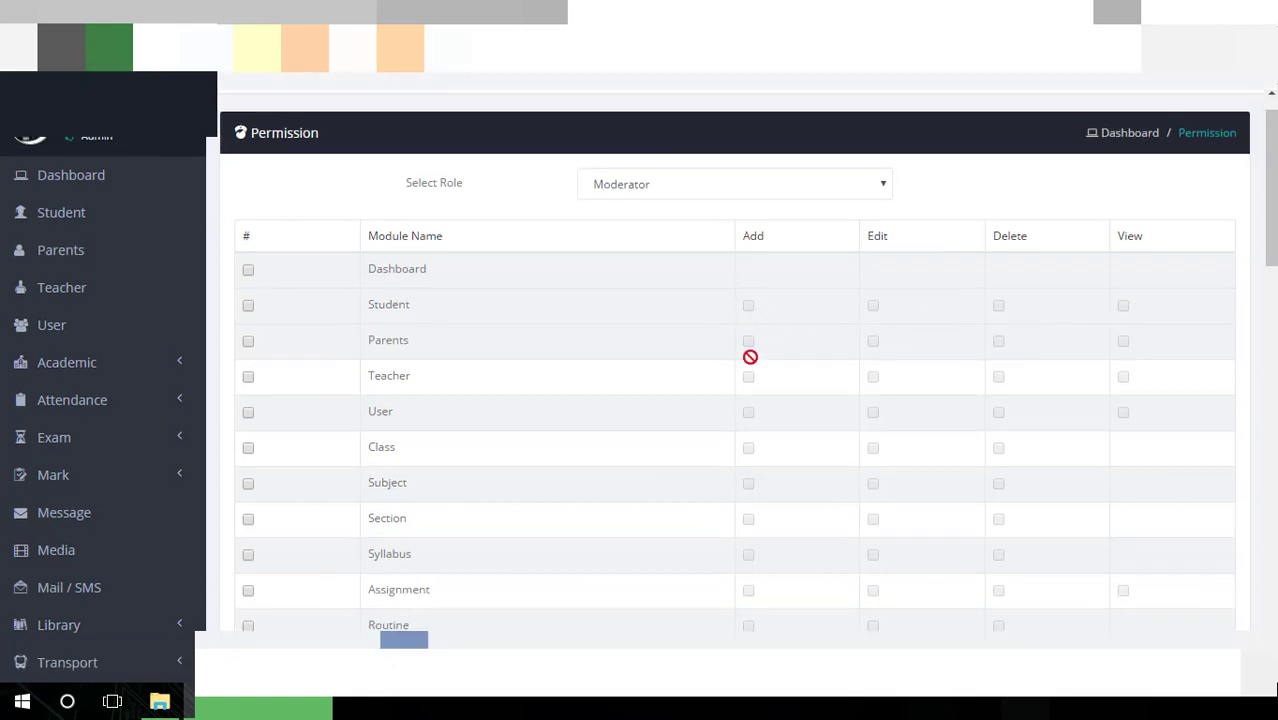
{"action": "scroll", "coordinate": [740, 383], "scroll_direction": "down", "scroll_amount": 4}
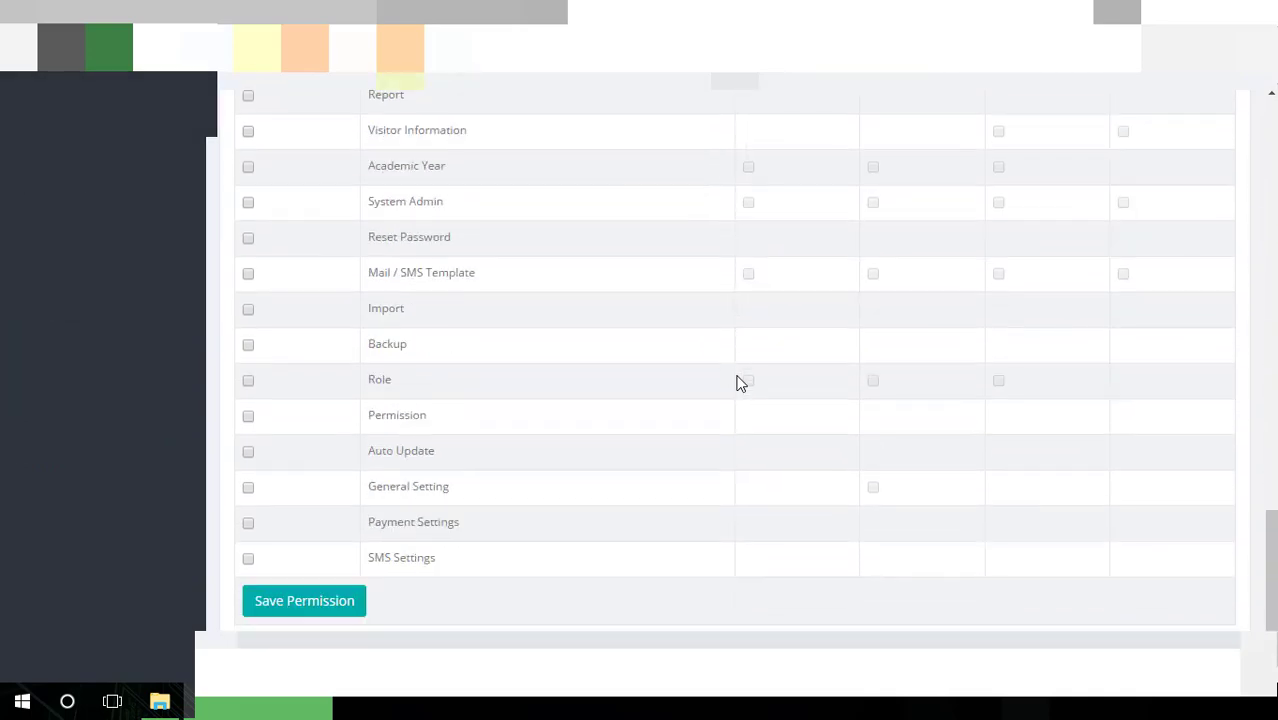
{"action": "scroll", "coordinate": [740, 383], "scroll_direction": "up", "scroll_amount": 4}
{"action": "scroll", "coordinate": [740, 383], "scroll_direction": "down", "scroll_amount": 4}
{"action": "scroll", "coordinate": [740, 383], "scroll_direction": "up", "scroll_amount": 16}
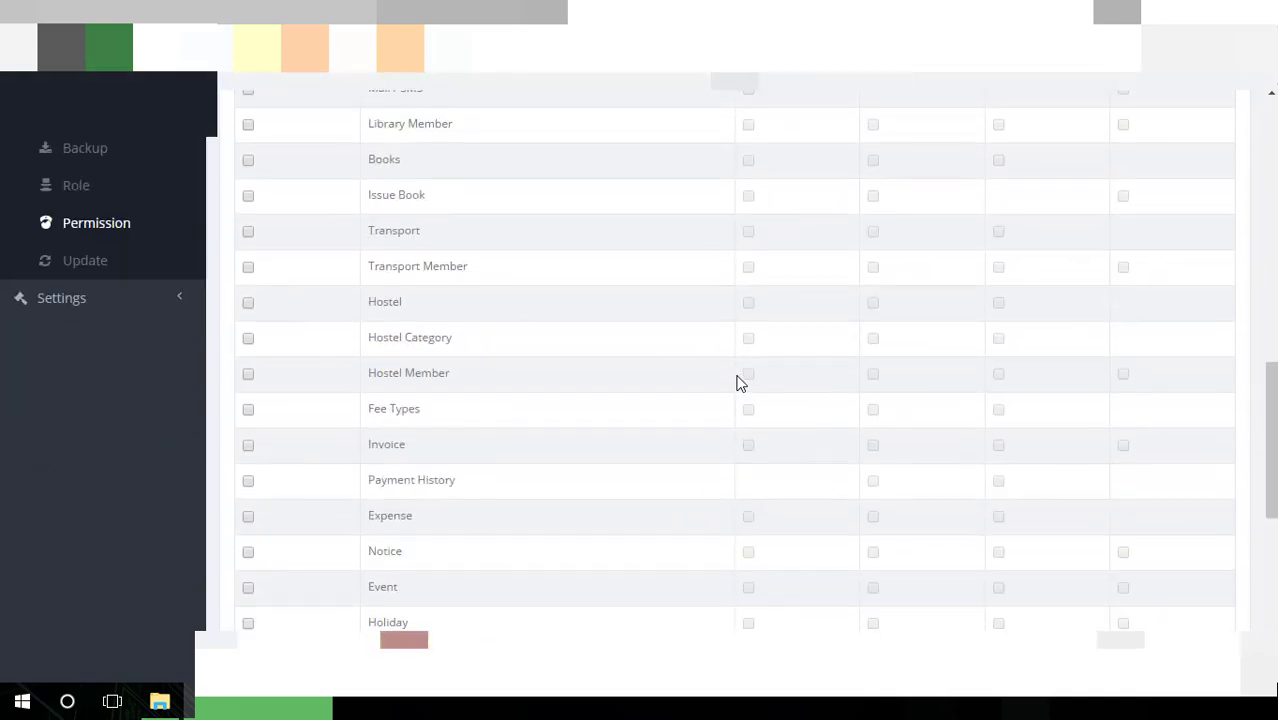
{"action": "scroll", "coordinate": [740, 383], "scroll_direction": "up", "scroll_amount": 2}
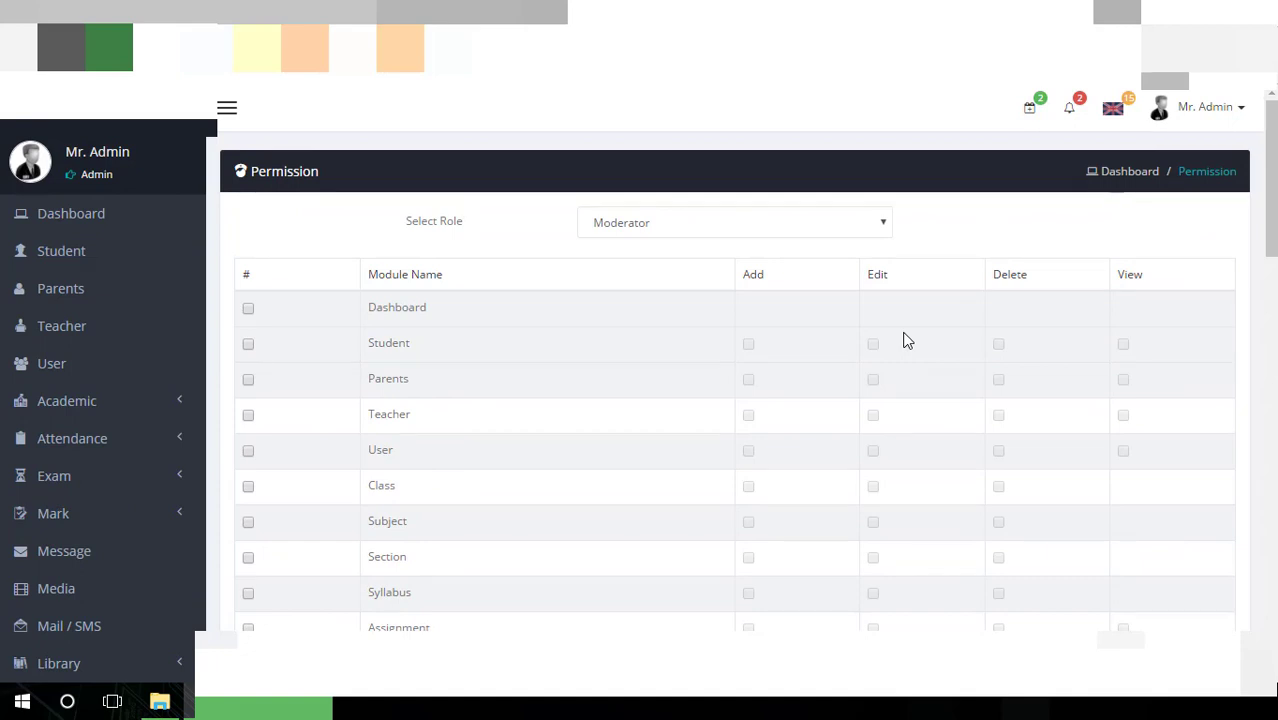
{"action": "scroll", "coordinate": [1133, 475], "scroll_direction": "down", "scroll_amount": 7}
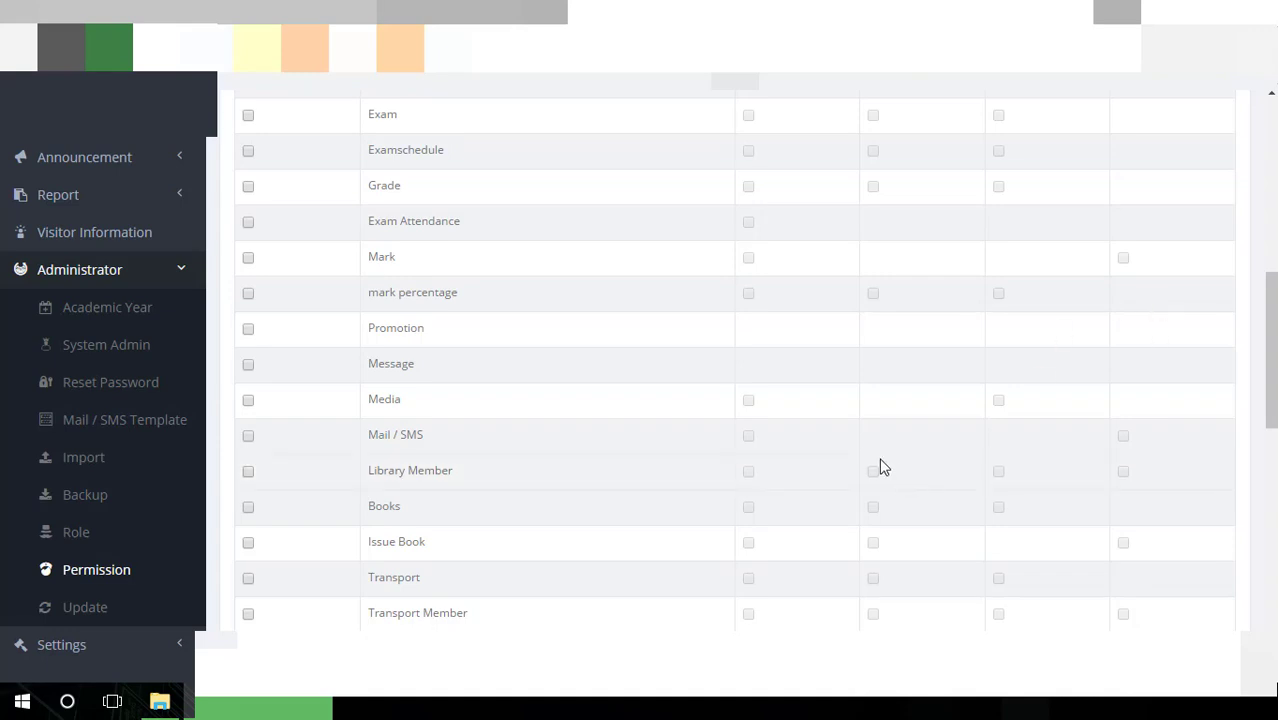
{"action": "scroll", "coordinate": [878, 466], "scroll_direction": "down", "scroll_amount": 5}
{"action": "scroll", "coordinate": [385, 535], "scroll_direction": "up", "scroll_amount": 3}
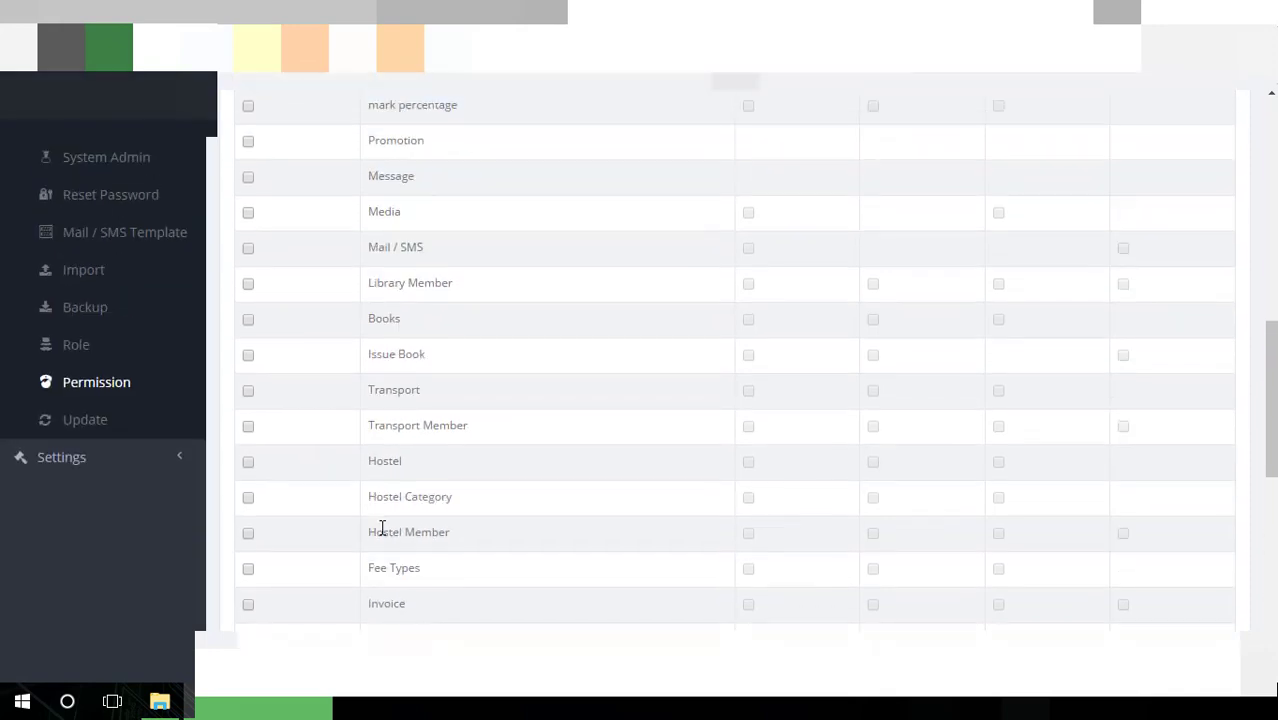
{"action": "left_click", "coordinate": [119, 431]}
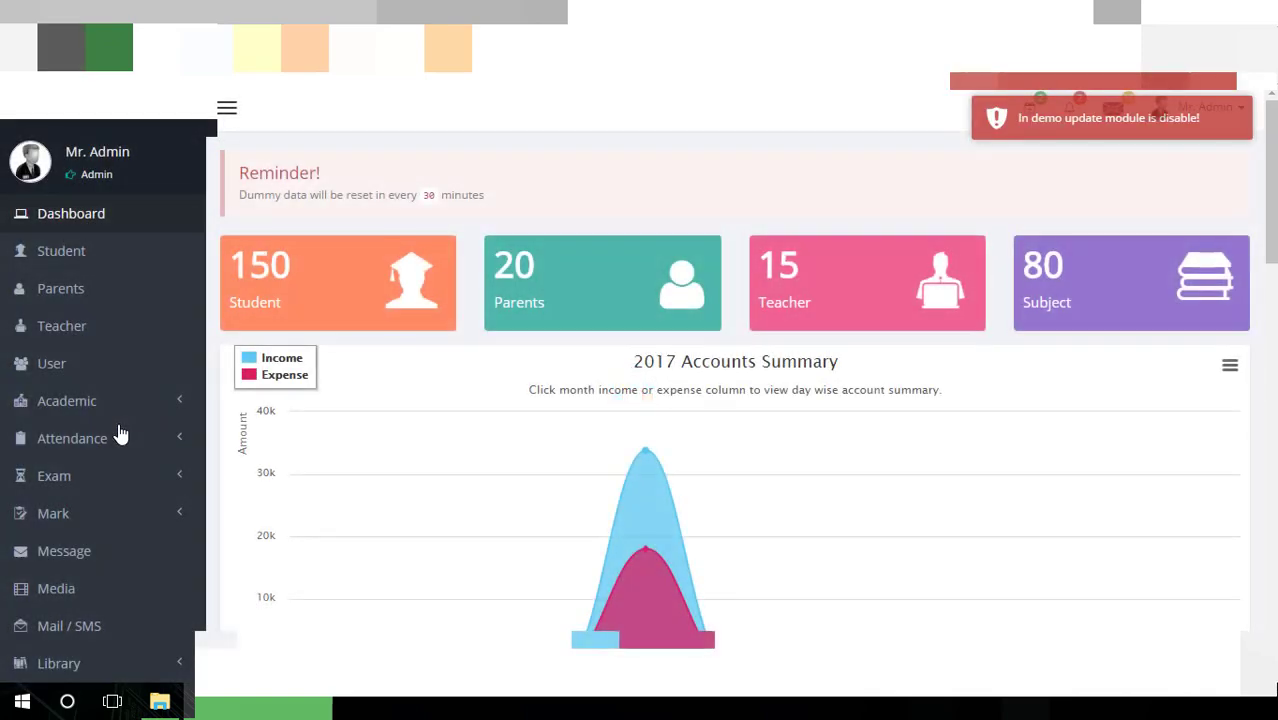
Open Settings > General Setting, showing site title Unique Vision Academy and currency USD
{"action": "scroll", "coordinate": [366, 458], "scroll_direction": "down", "scroll_amount": 10}
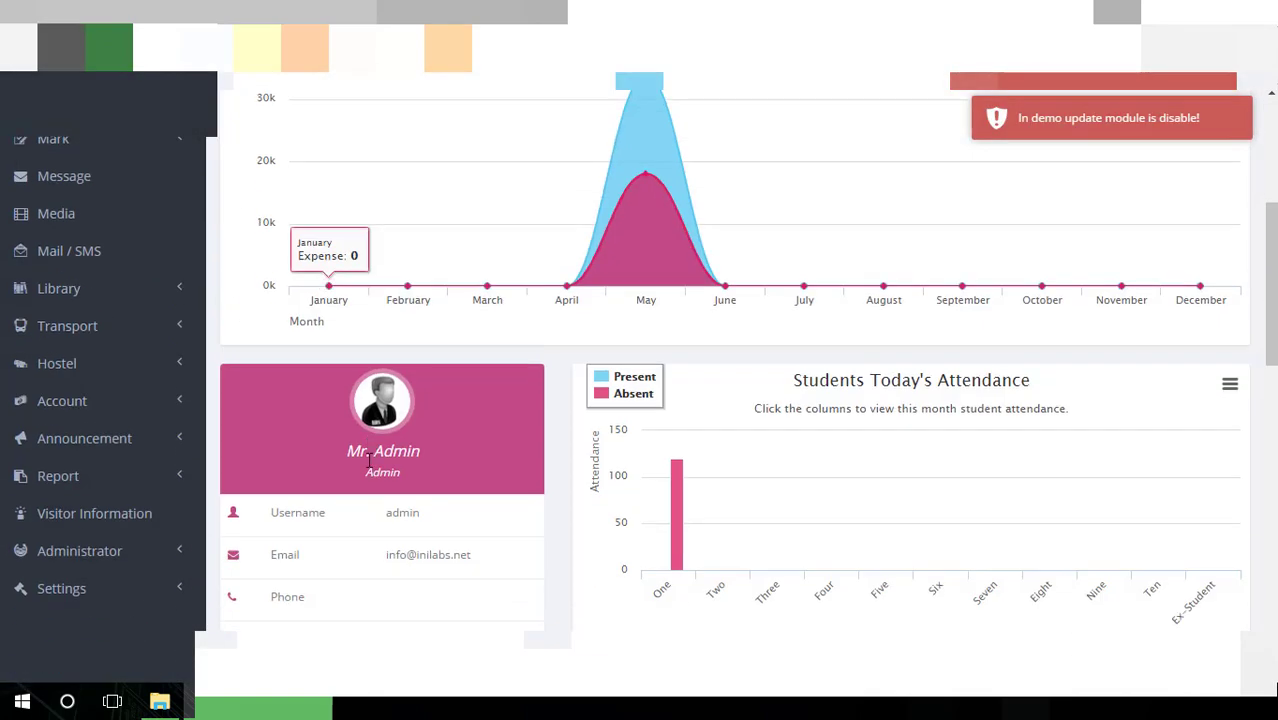
{"action": "scroll", "coordinate": [371, 468], "scroll_direction": "down", "scroll_amount": 4}
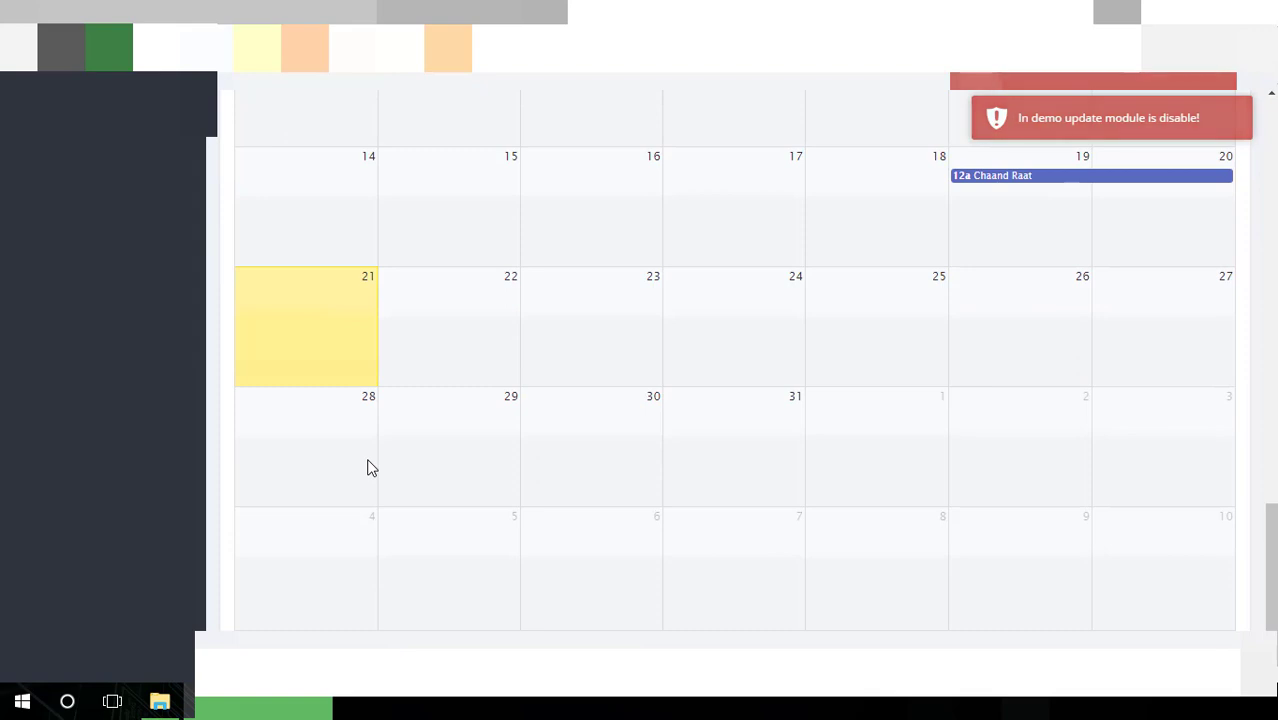
{"action": "scroll", "coordinate": [371, 468], "scroll_direction": "up", "scroll_amount": 12}
{"action": "scroll", "coordinate": [368, 467], "scroll_direction": "down", "scroll_amount": 4}
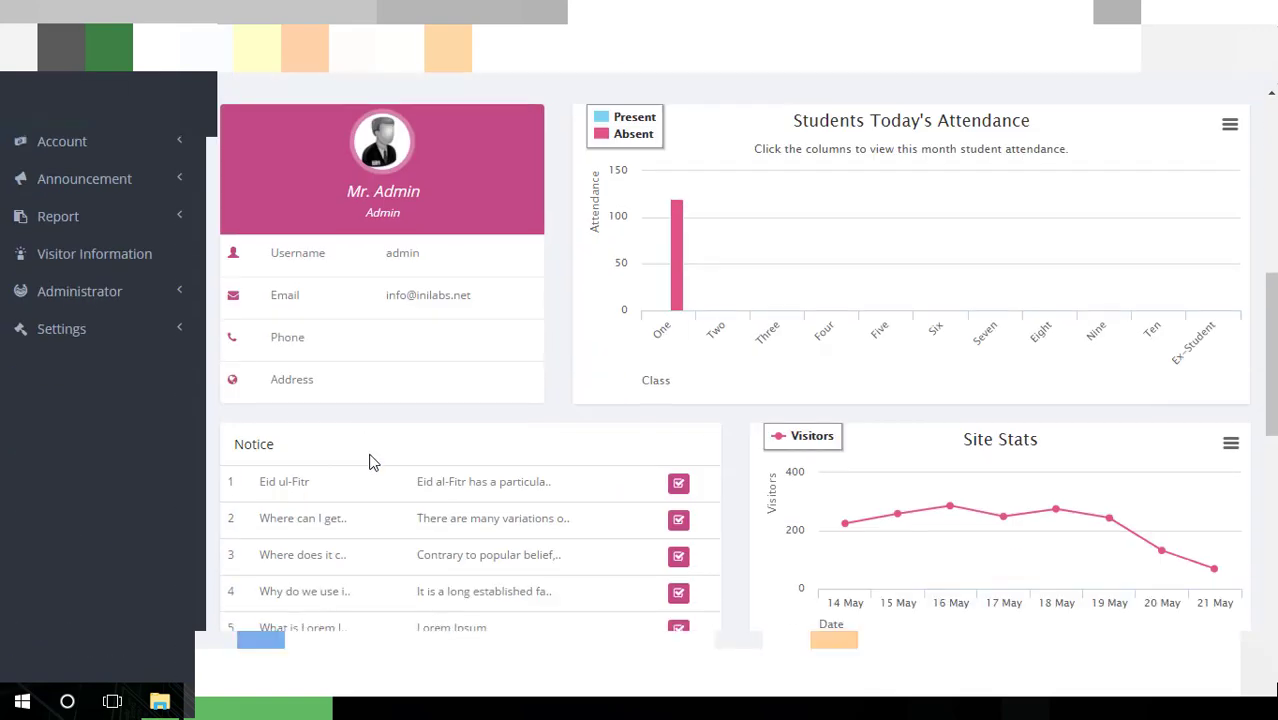
{"action": "scroll", "coordinate": [143, 328], "scroll_direction": "down", "scroll_amount": 1}
{"action": "left_click", "coordinate": [143, 330]}
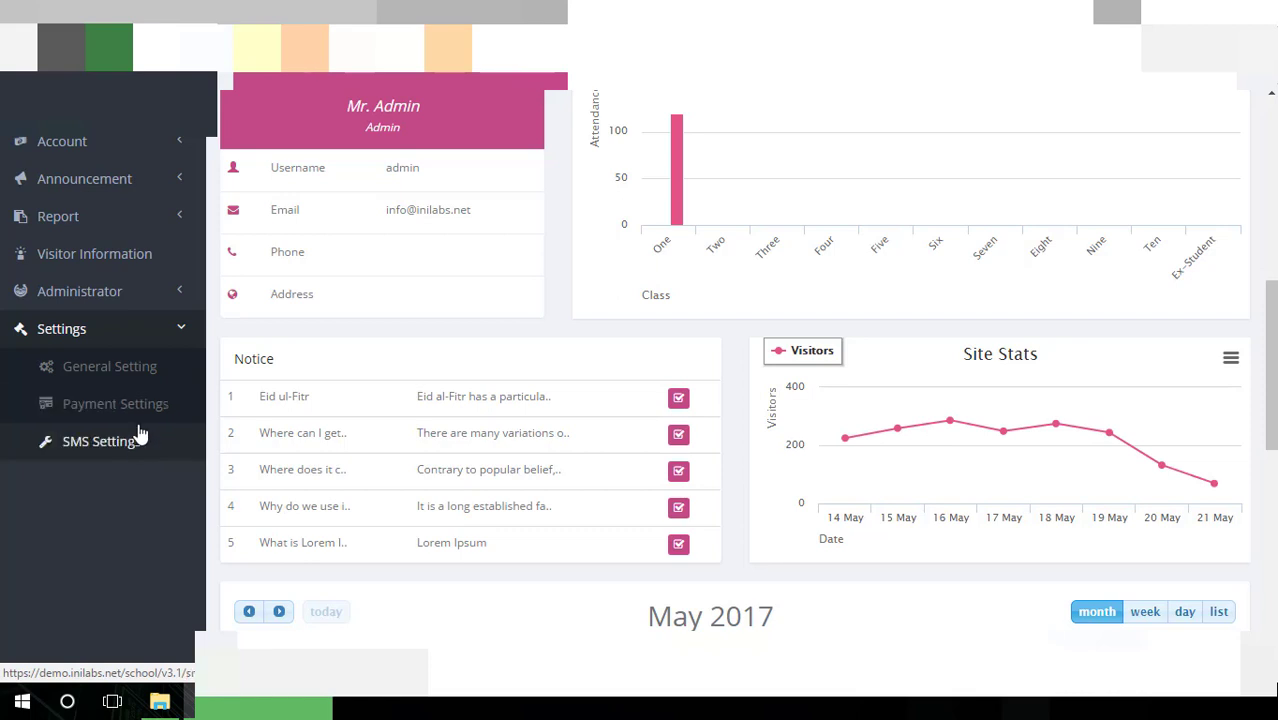
{"action": "left_click", "coordinate": [140, 370]}
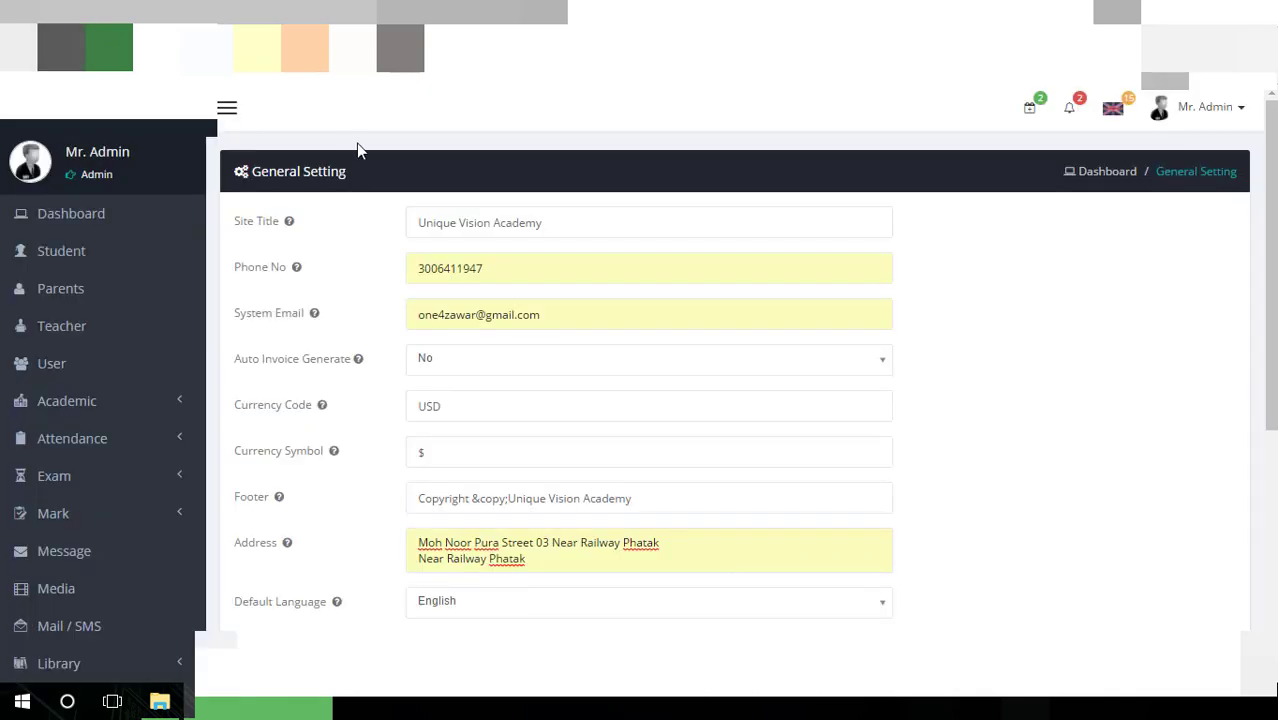
Check the site title and phone fields, and set Auto Invoice Generate to Yes
{"action": "left_click", "coordinate": [628, 230]}
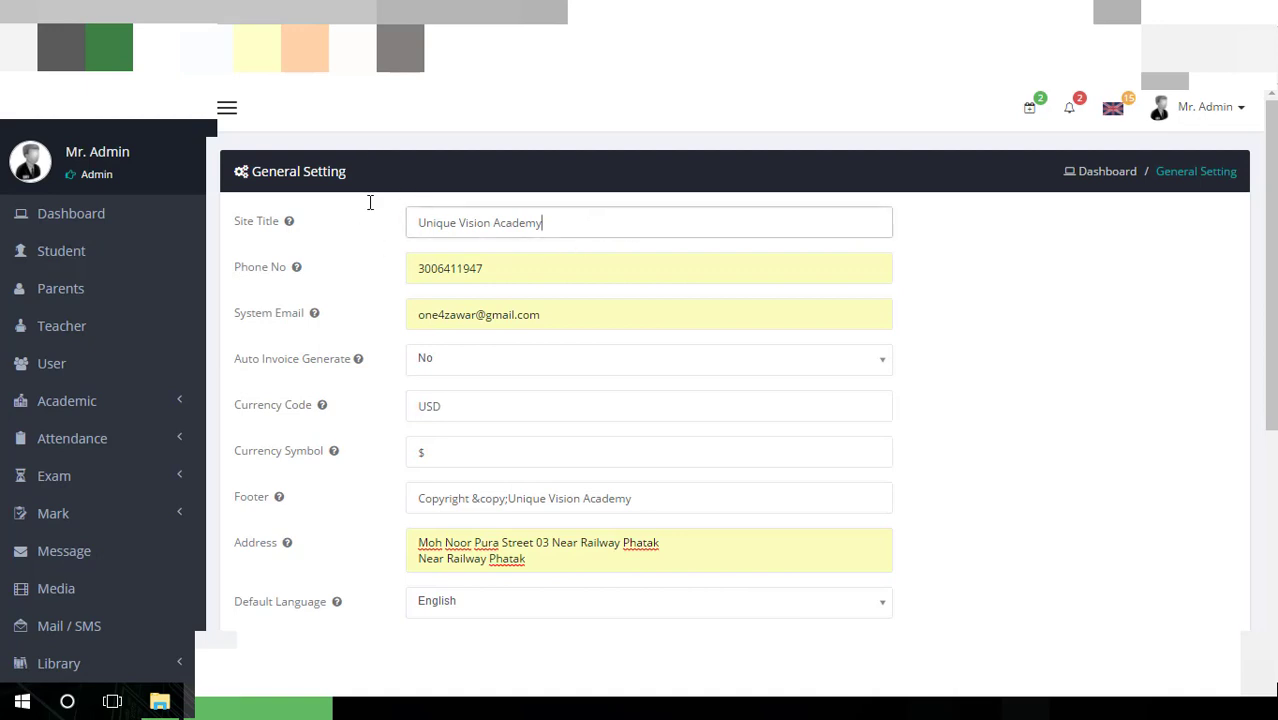
{"action": "key", "text": "ctrl+a"}
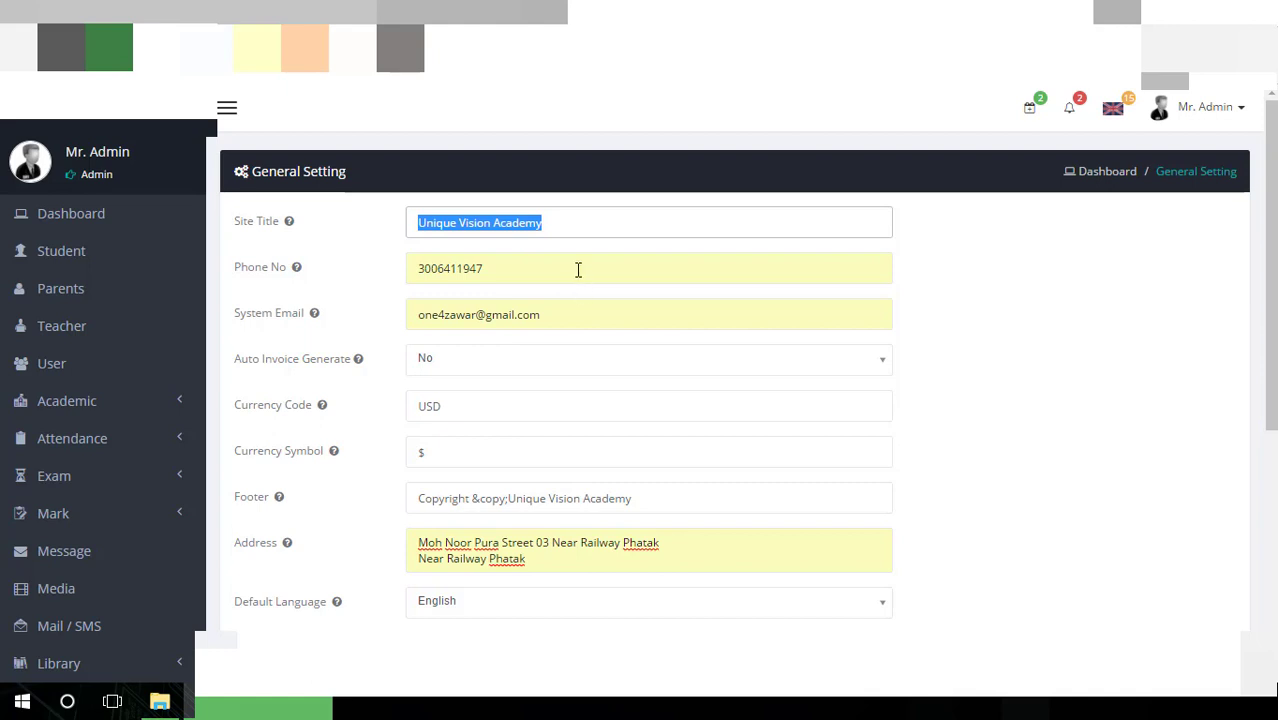
{"action": "key", "text": "Tab"}
{"action": "key", "text": "Tab"}
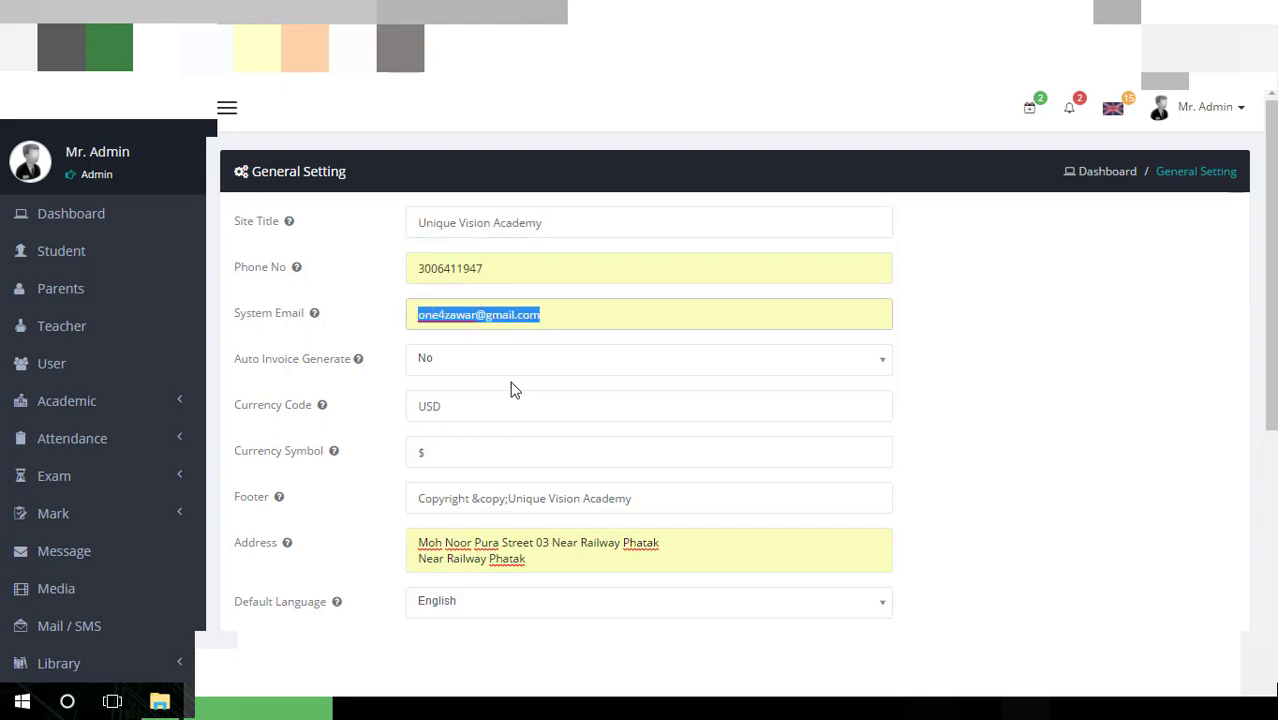
{"action": "left_click", "coordinate": [458, 366]}
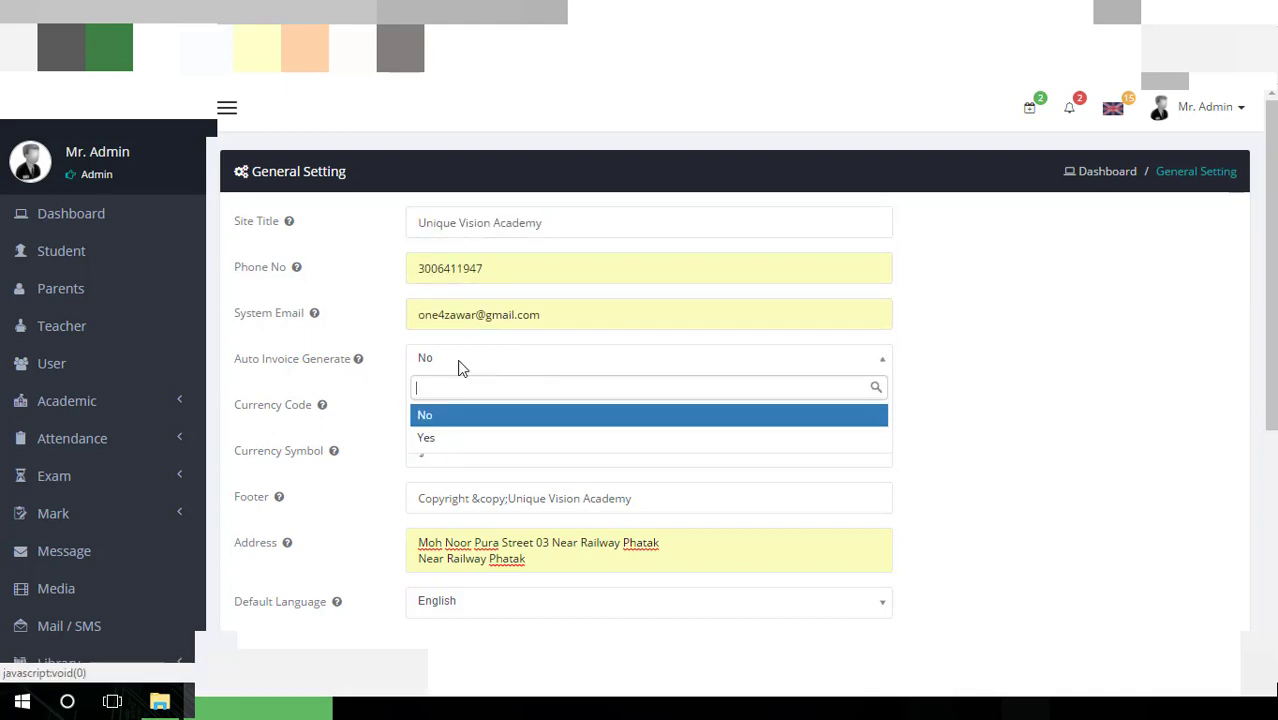
{"action": "left_click", "coordinate": [443, 445]}
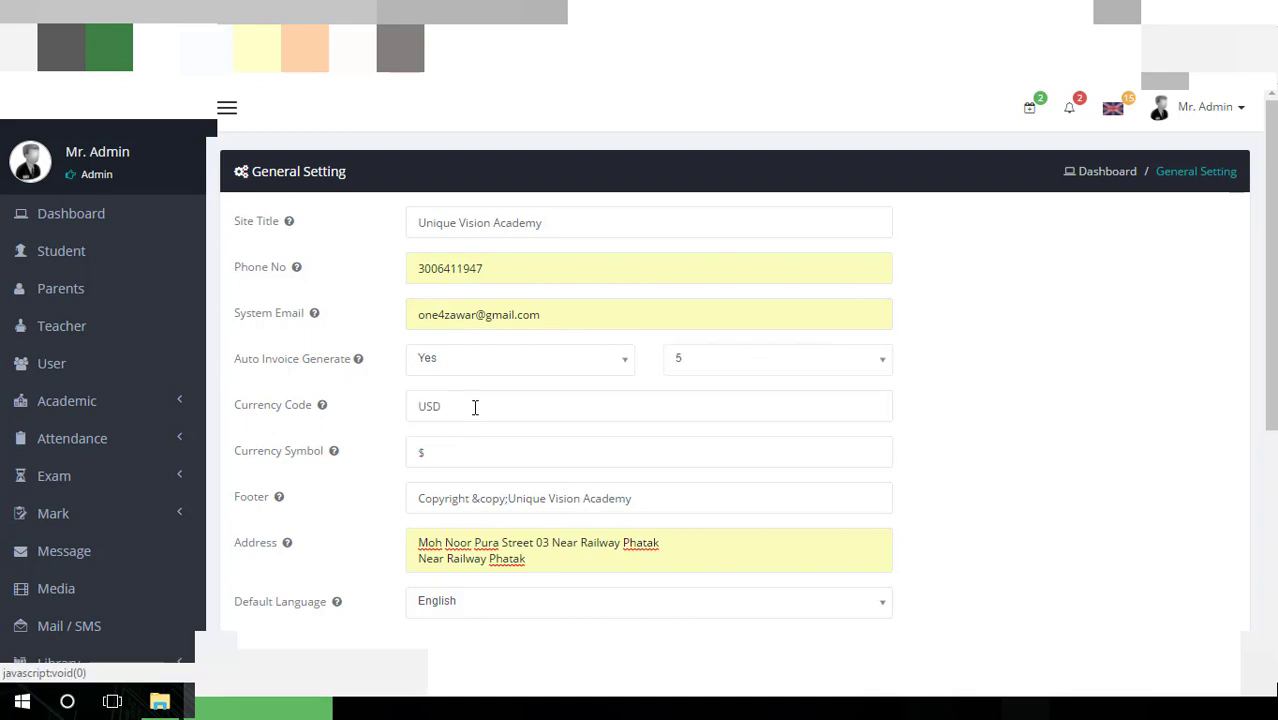
Check the Currency Code and Currency Symbol fields, then save with Update Setting
{"action": "left_click", "coordinate": [480, 401]}
{"action": "scroll", "coordinate": [438, 392], "scroll_direction": "down", "scroll_amount": 1}
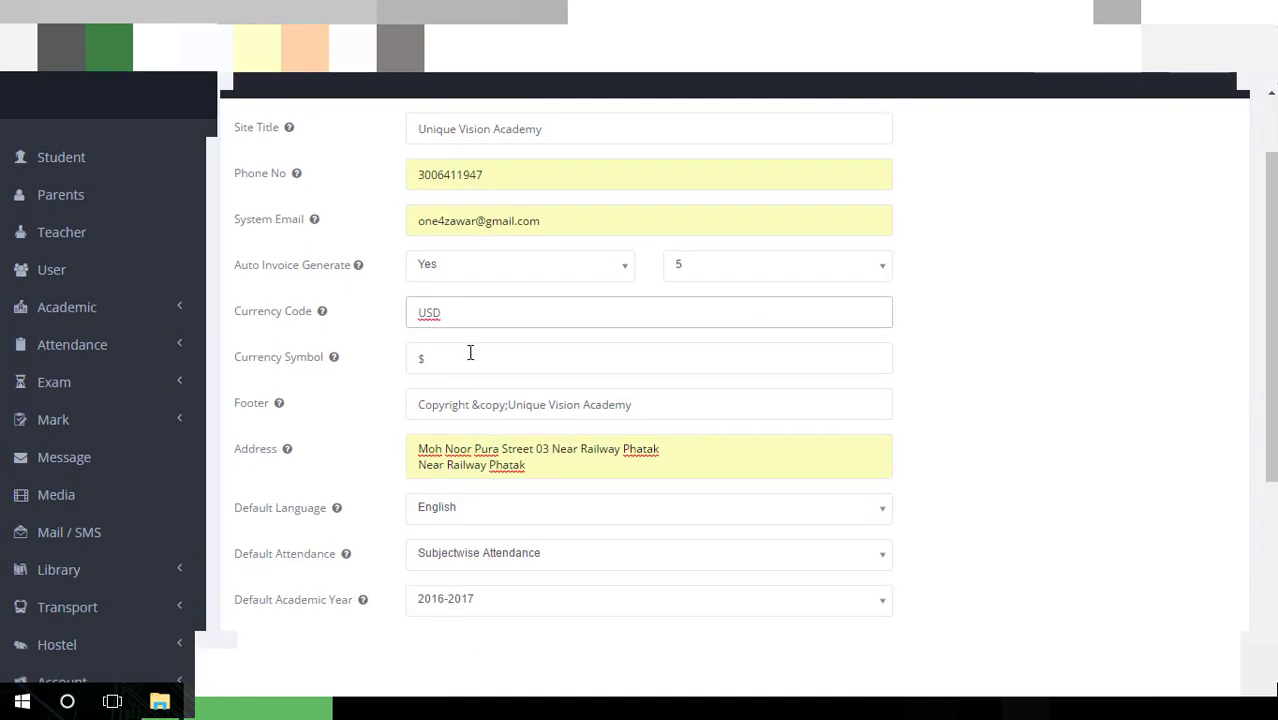
{"action": "left_click", "coordinate": [470, 353]}
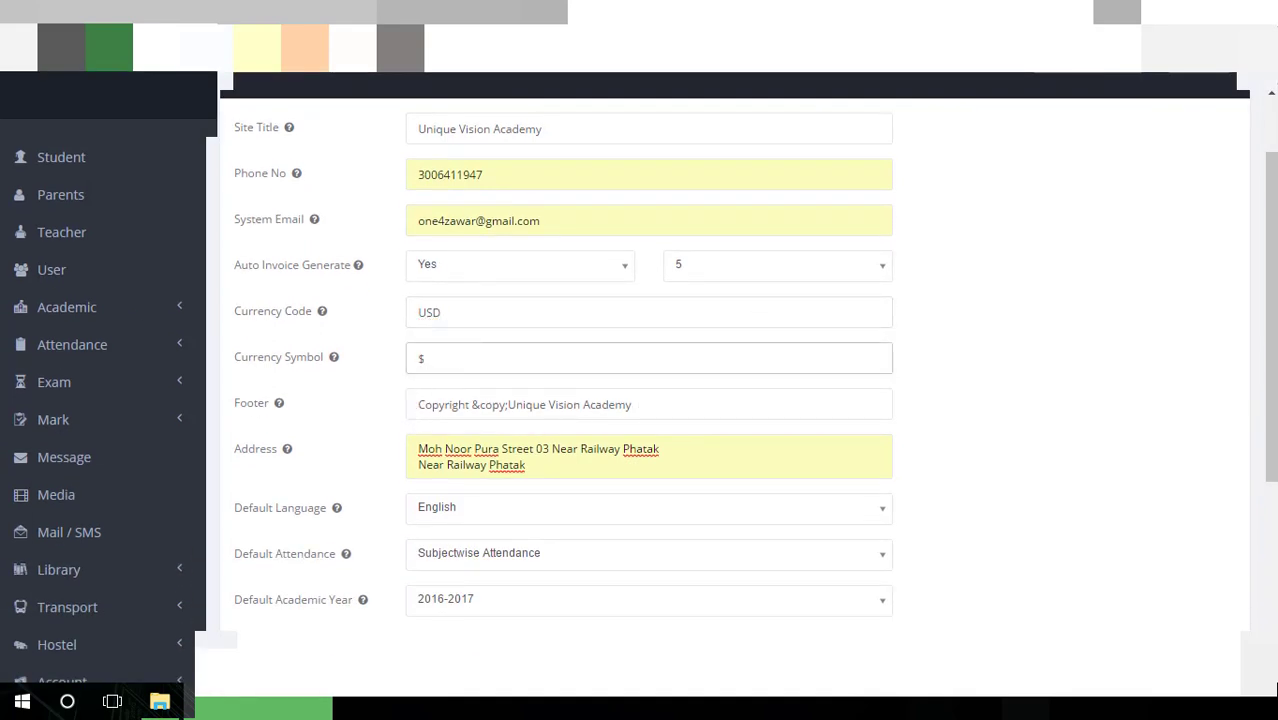
{"action": "key", "text": "ctrl+a"}
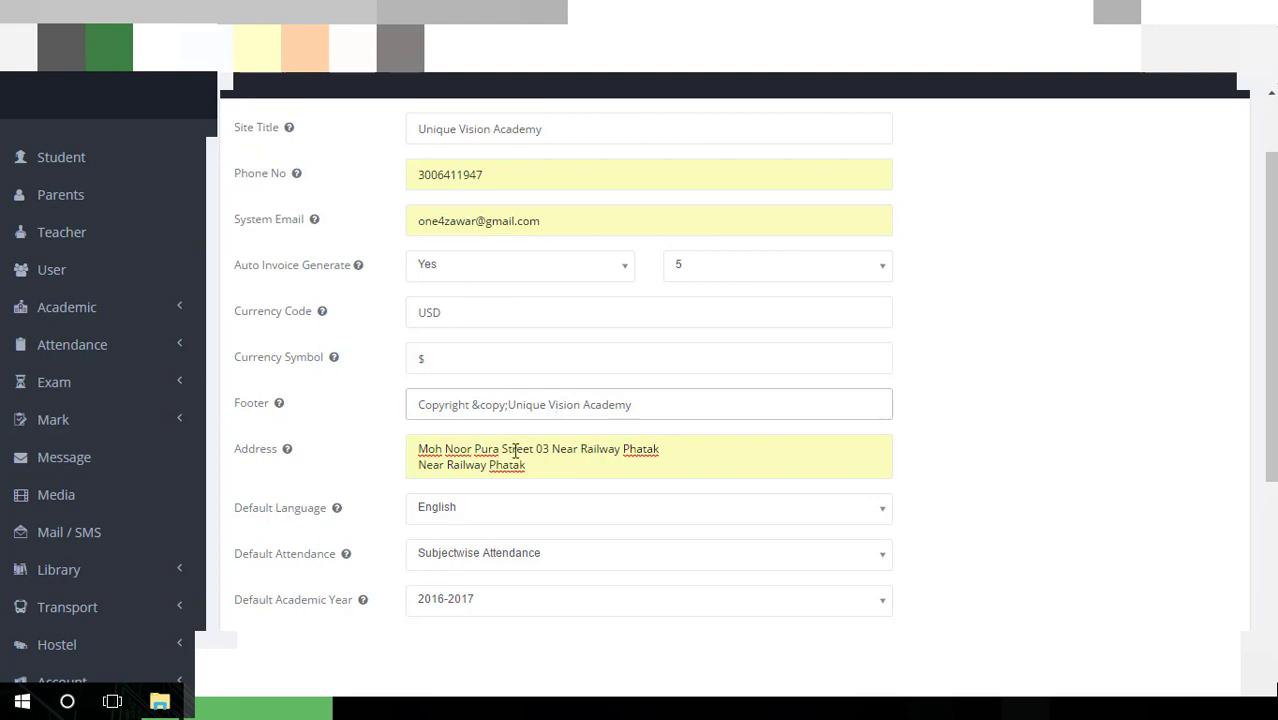
{"action": "scroll", "coordinate": [517, 455], "scroll_direction": "down", "scroll_amount": 1}
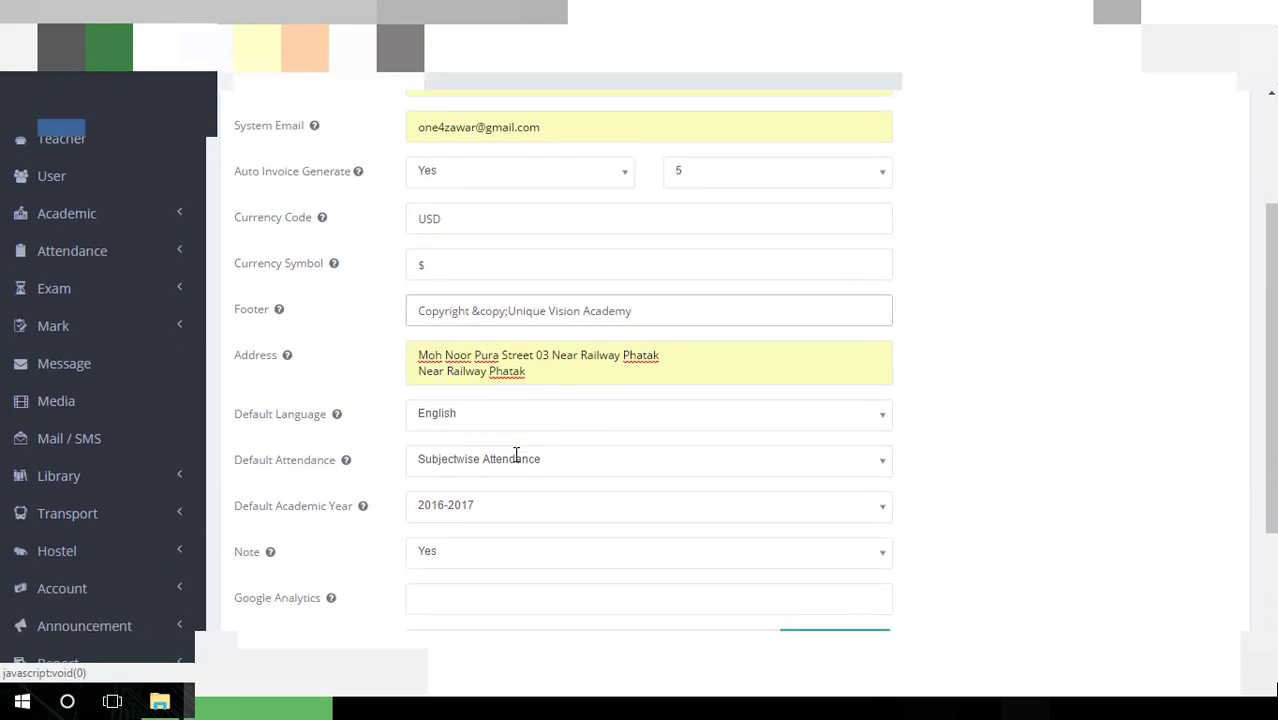
{"action": "scroll", "coordinate": [499, 437], "scroll_direction": "down", "scroll_amount": 3}
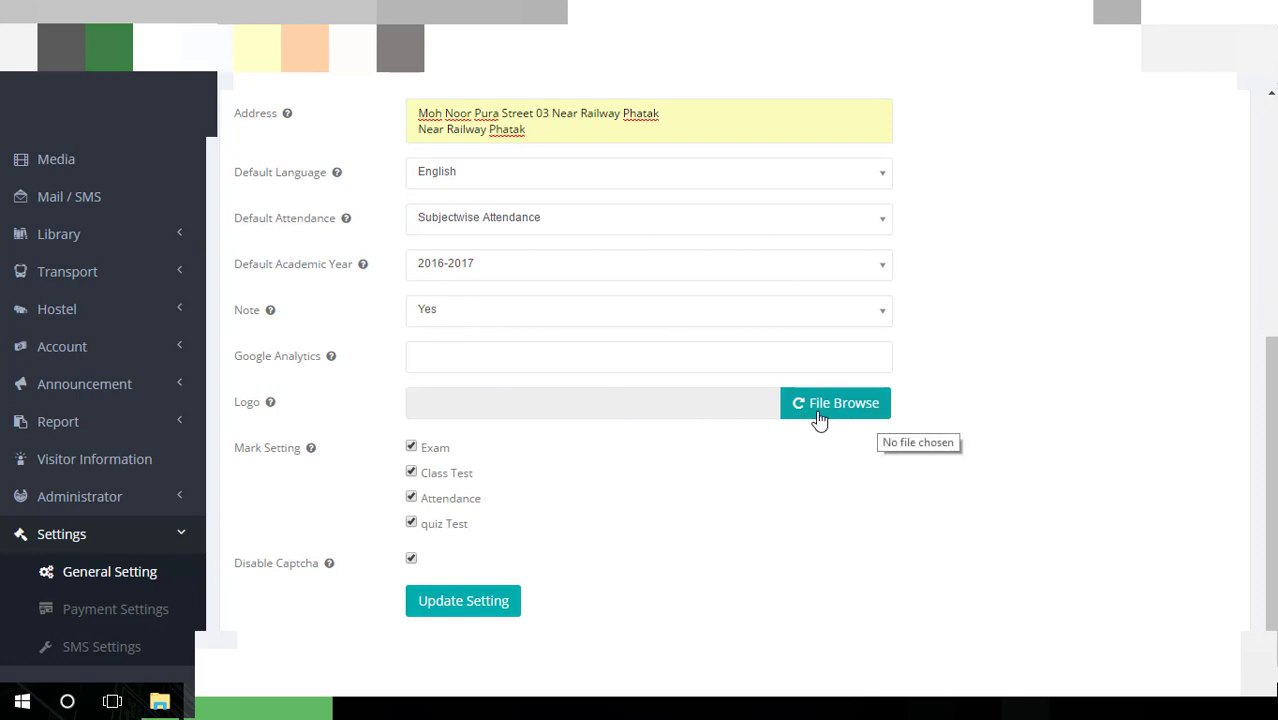
{"action": "left_click", "coordinate": [491, 616]}
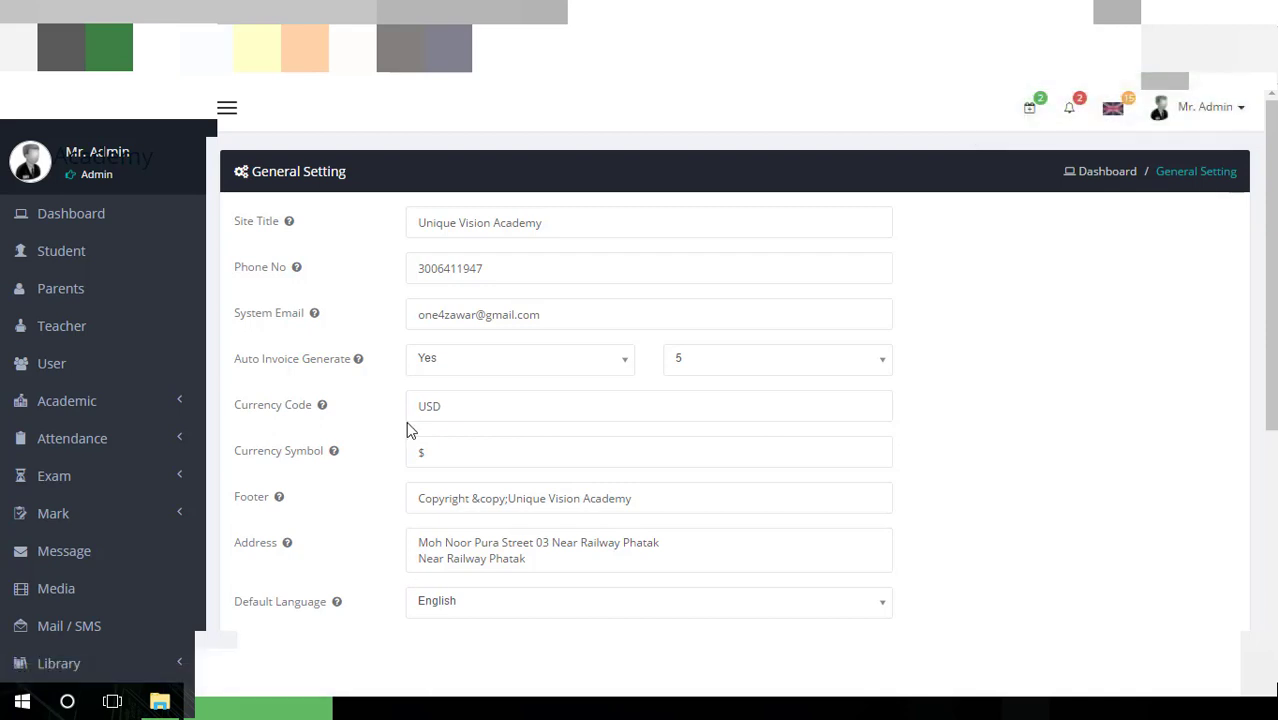
Check the academic year, notification and language dropdowns, then log out of the admin account
{"action": "scroll", "coordinate": [428, 400], "scroll_direction": "down", "scroll_amount": 5}
{"action": "scroll", "coordinate": [424, 402], "scroll_direction": "up", "scroll_amount": 5}
{"action": "scroll", "coordinate": [525, 384], "scroll_direction": "down", "scroll_amount": 5}
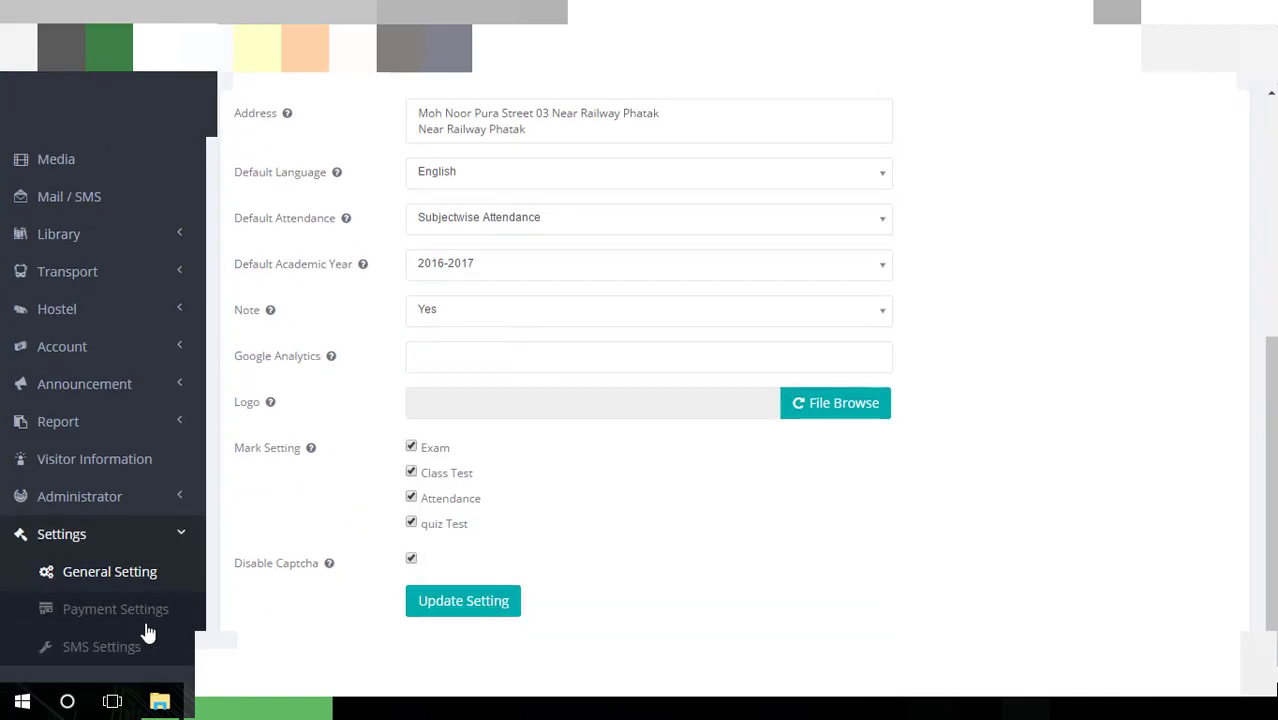
{"action": "scroll", "coordinate": [505, 498], "scroll_direction": "up", "scroll_amount": 5}
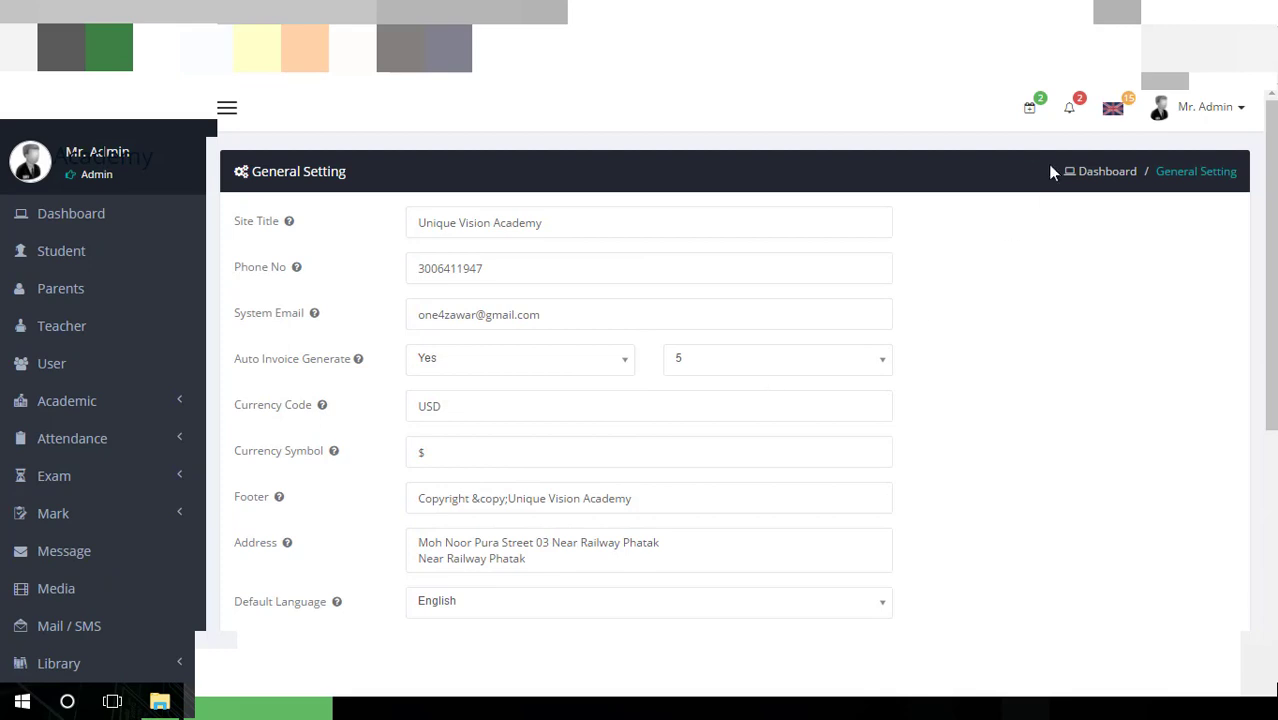
{"action": "left_click", "coordinate": [1030, 112]}
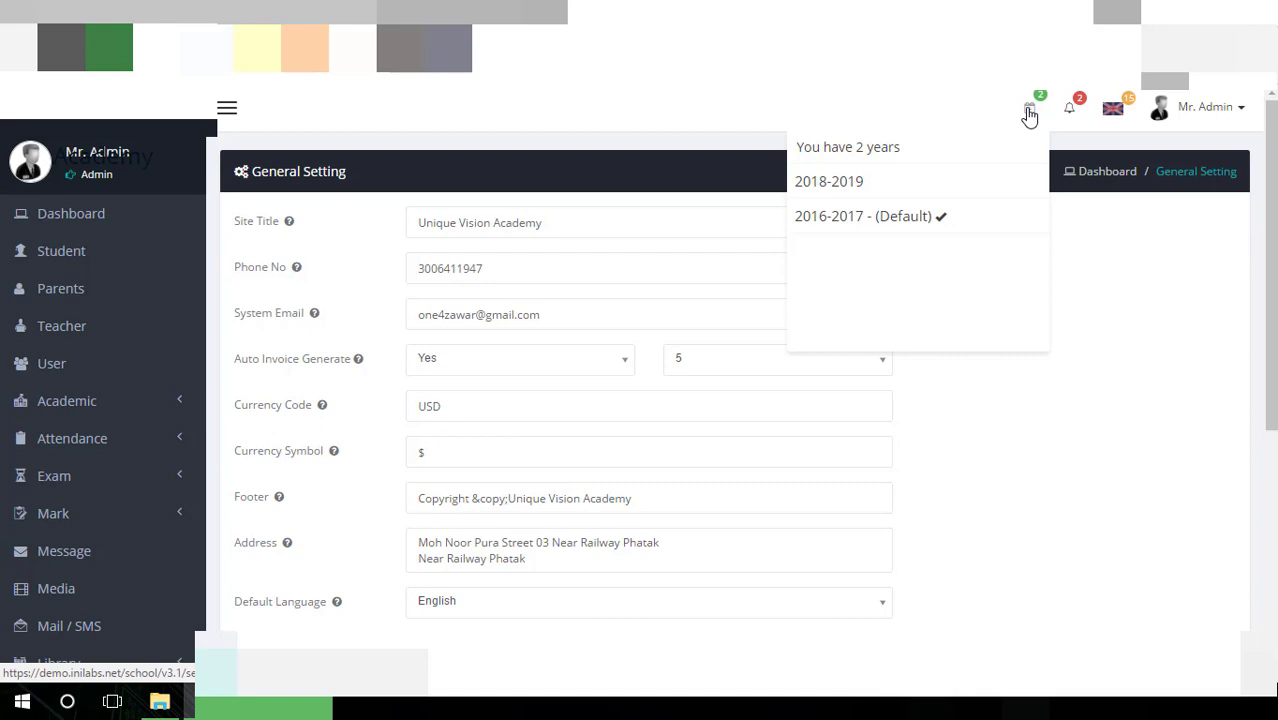
{"action": "left_click", "coordinate": [1071, 118]}
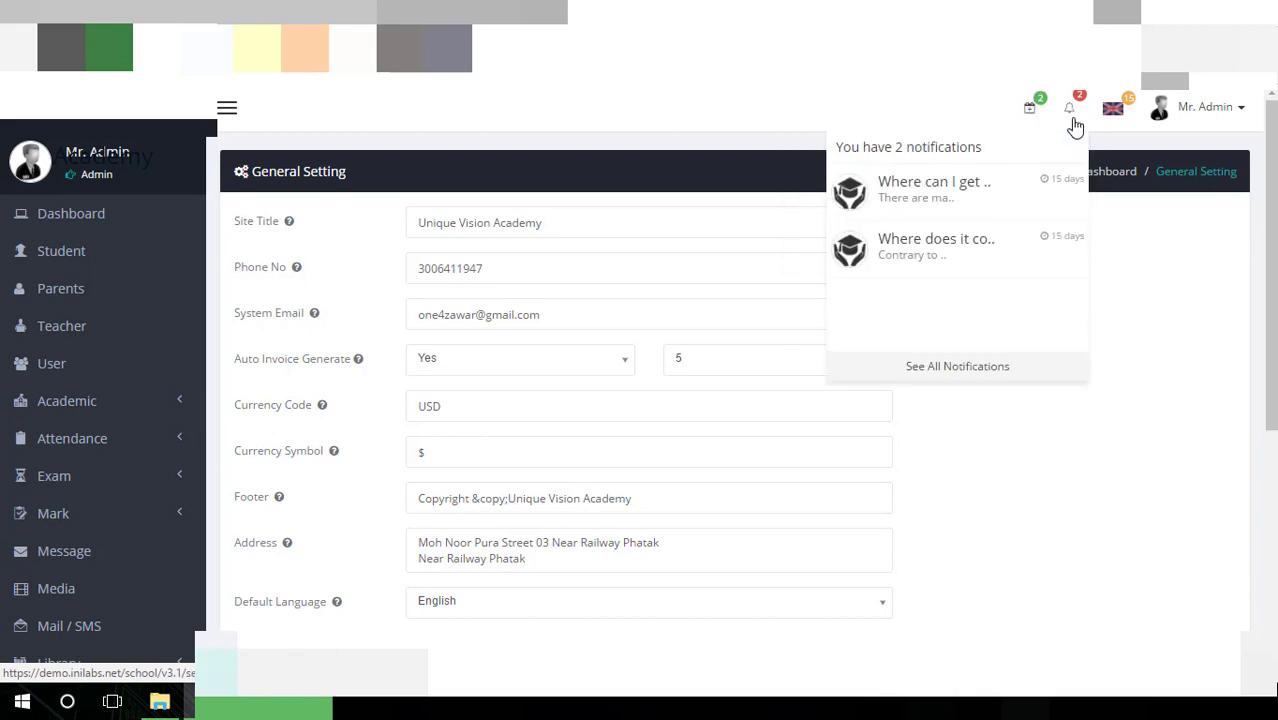
{"action": "left_click", "coordinate": [1116, 114]}
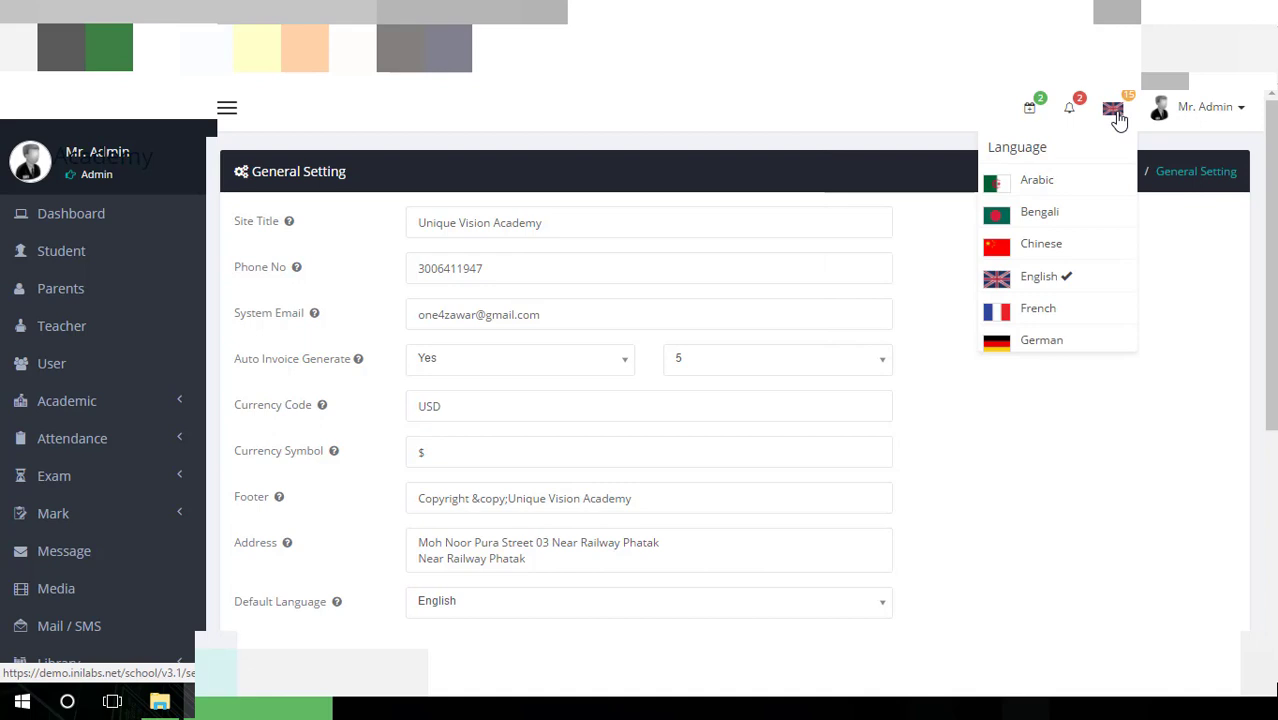
{"action": "left_click", "coordinate": [1230, 108]}
{"action": "left_click", "coordinate": [1131, 239]}
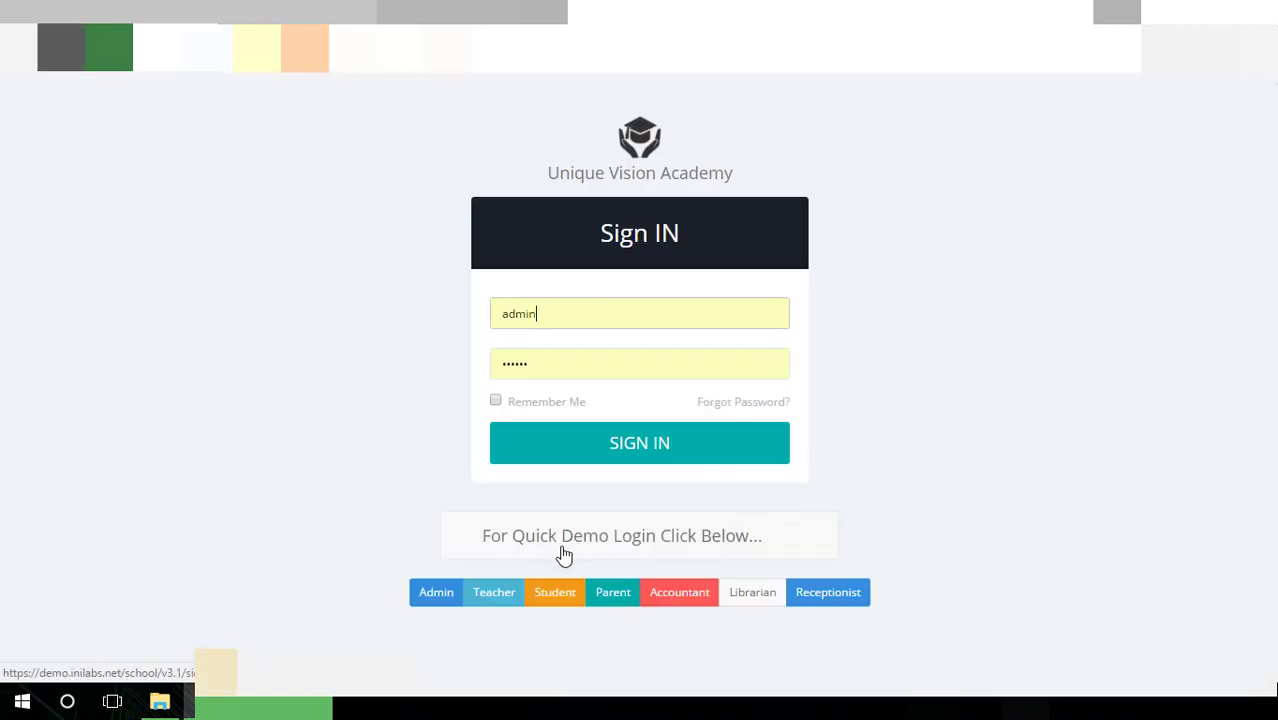
Sign in with the Teacher quick demo account
{"action": "left_click", "coordinate": [499, 596]}
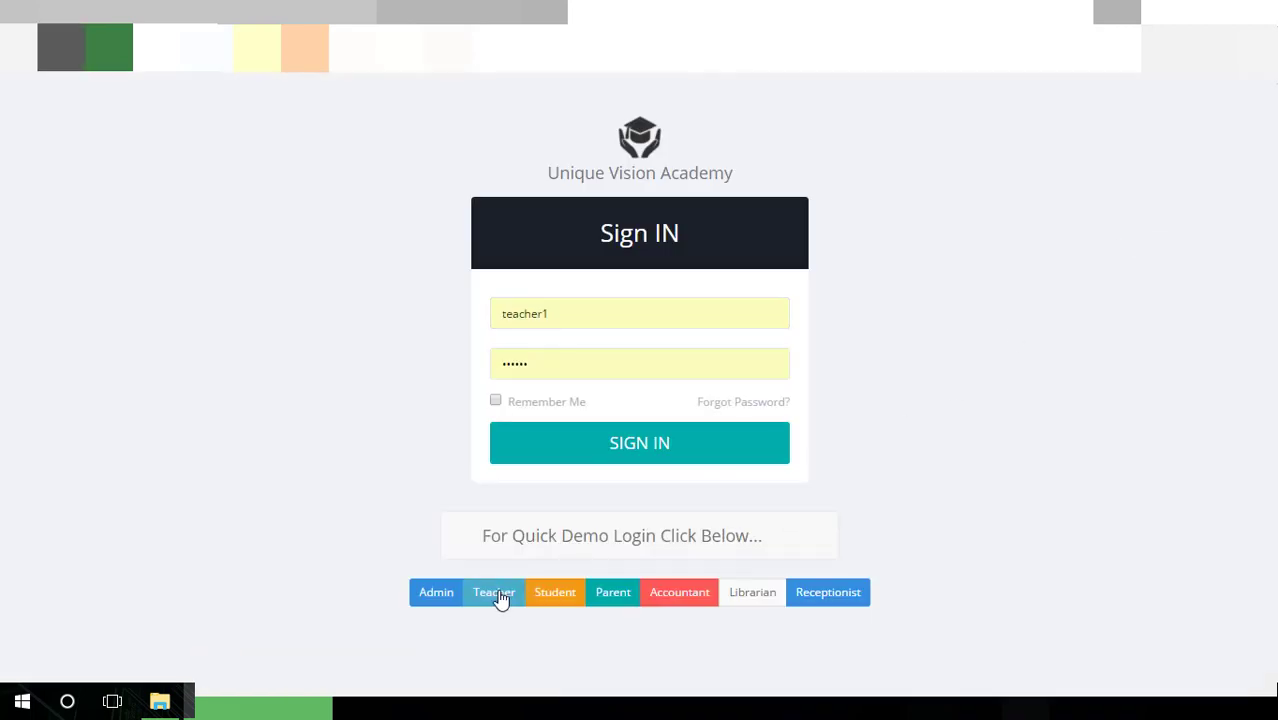
{"action": "left_click", "coordinate": [578, 457]}
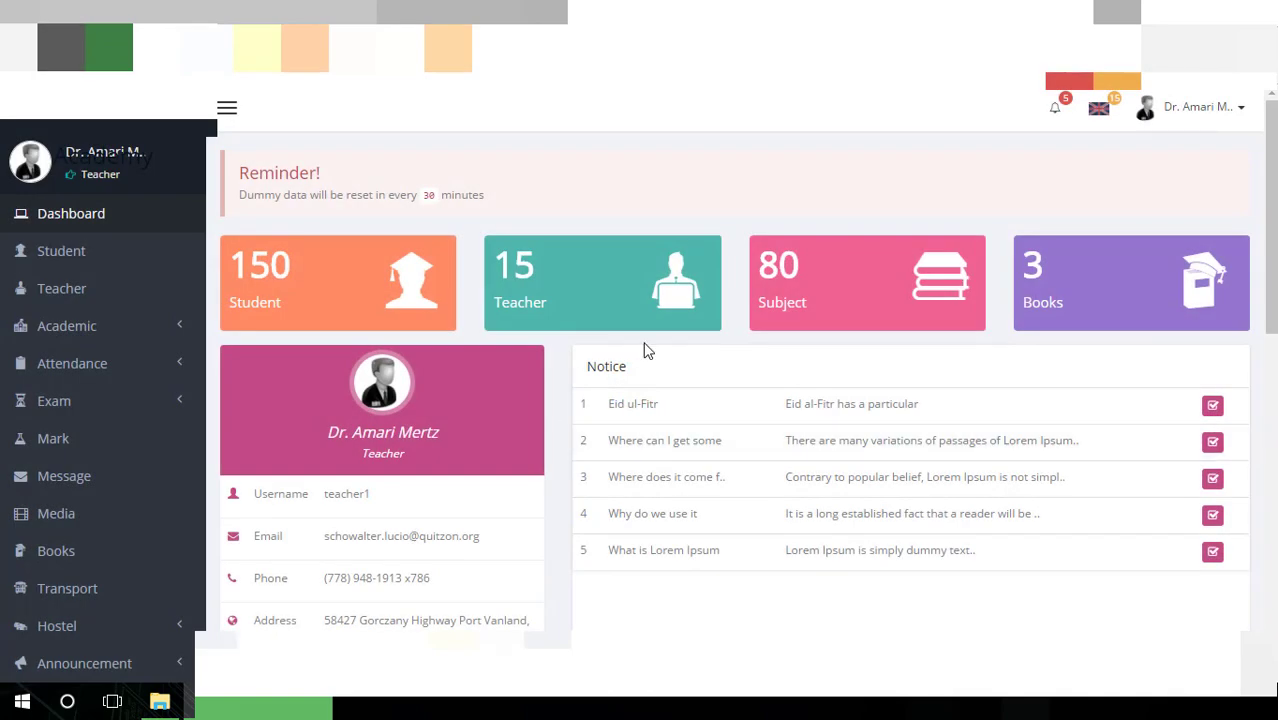
Browse the teacher dashboard and expand the Hostel menu in the sidebar
{"action": "scroll", "coordinate": [645, 350], "scroll_direction": "down", "scroll_amount": 6}
{"action": "scroll", "coordinate": [645, 350], "scroll_direction": "up", "scroll_amount": 6}
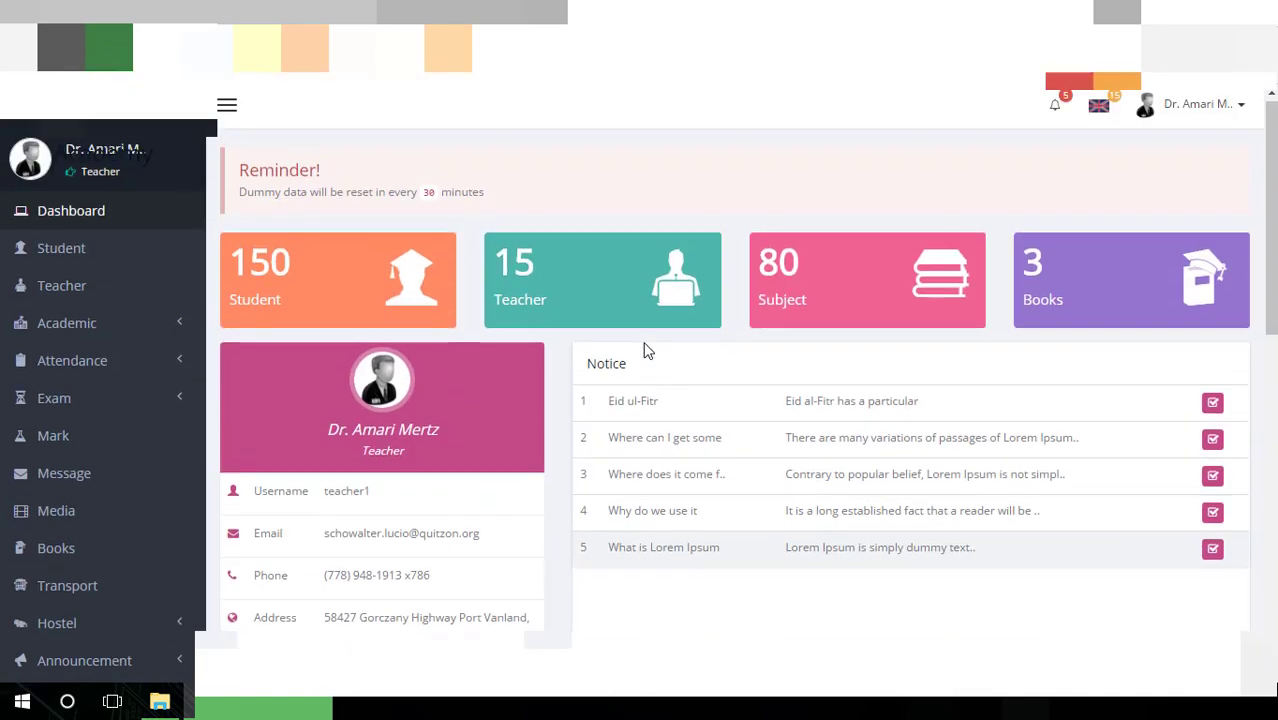
{"action": "scroll", "coordinate": [645, 350], "scroll_direction": "down", "scroll_amount": 9}
{"action": "scroll", "coordinate": [642, 348], "scroll_direction": "up", "scroll_amount": 9}
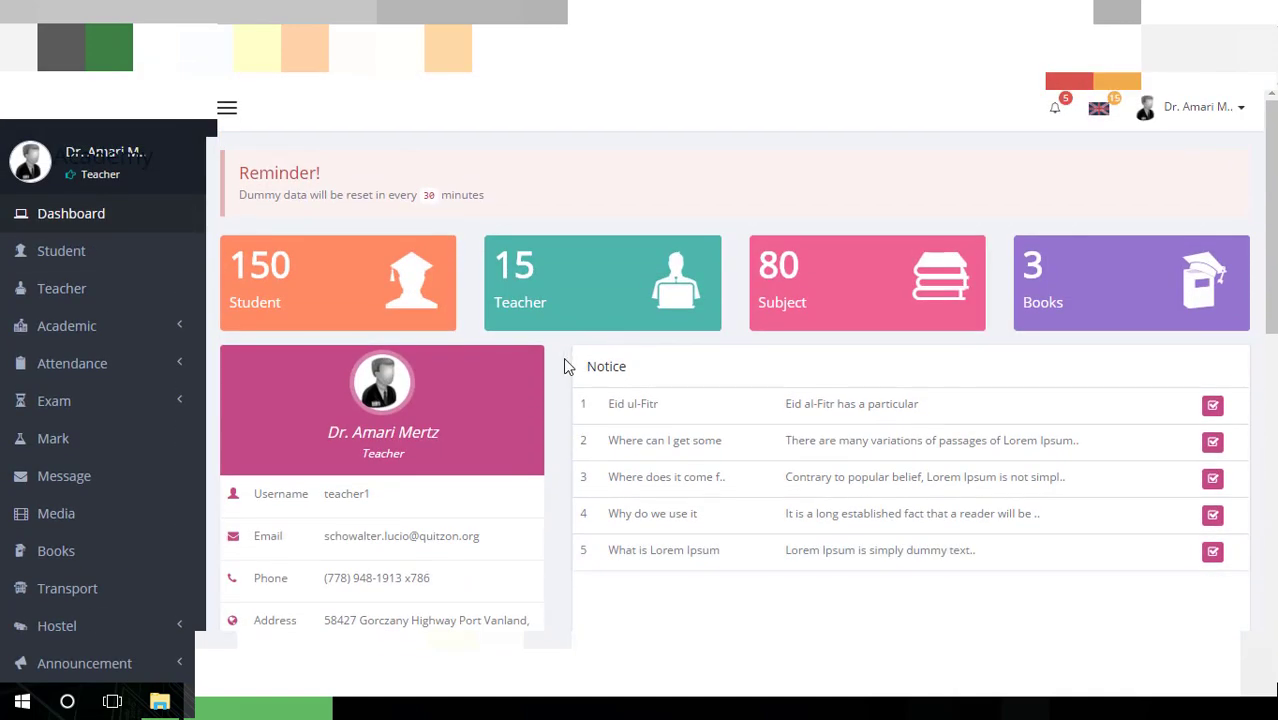
{"action": "scroll", "coordinate": [107, 300], "scroll_direction": "down", "scroll_amount": 1}
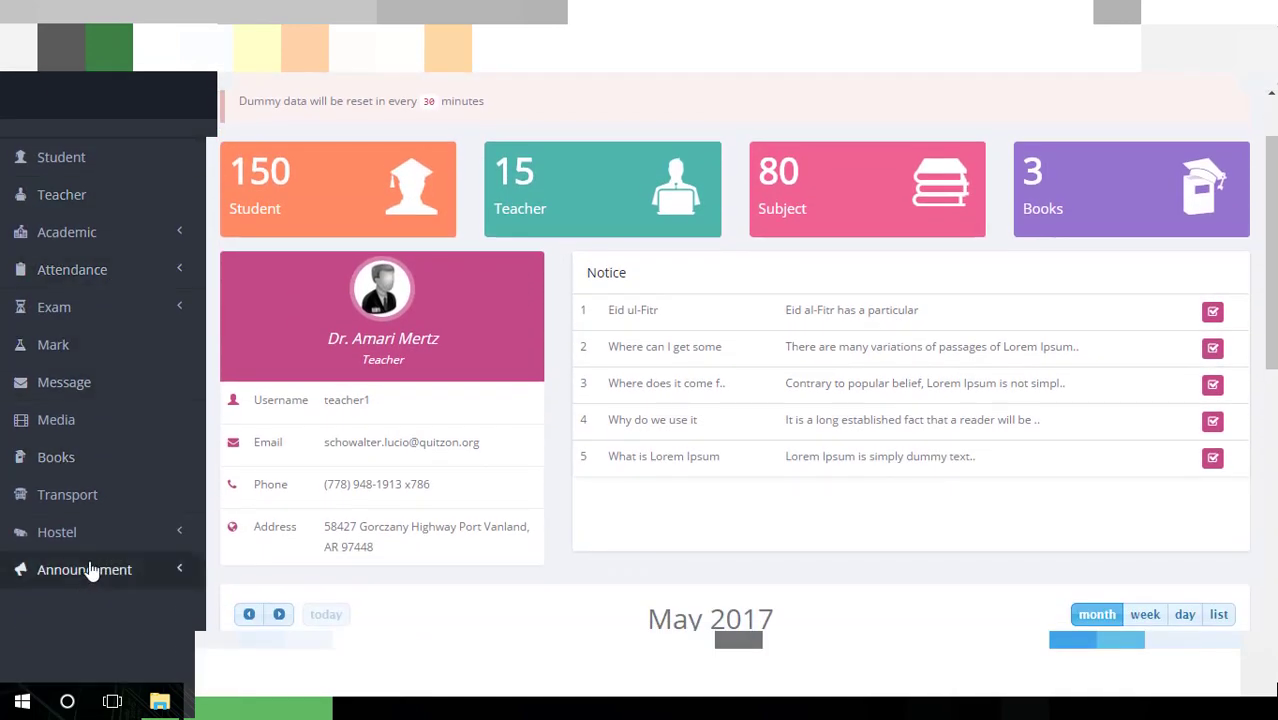
{"action": "scroll", "coordinate": [90, 560], "scroll_direction": "down", "scroll_amount": 1}
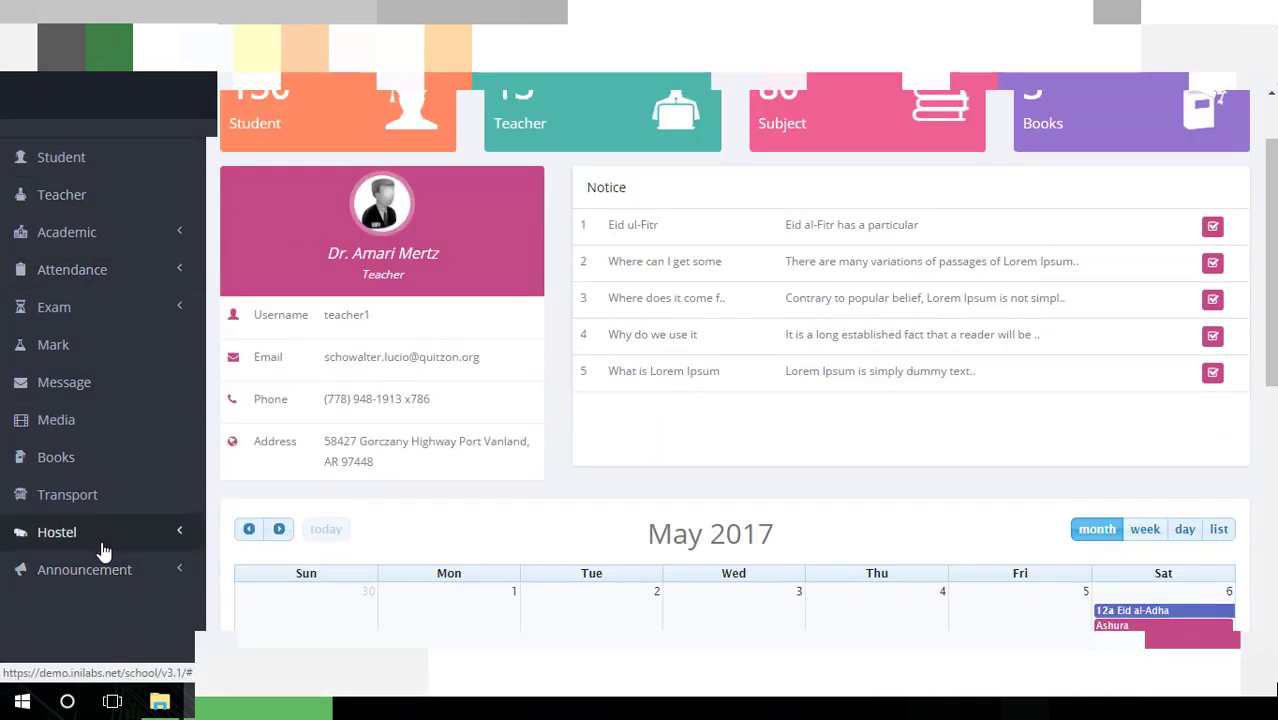
{"action": "left_click", "coordinate": [104, 551]}
{"action": "scroll", "coordinate": [110, 500], "scroll_direction": "up", "scroll_amount": 1}
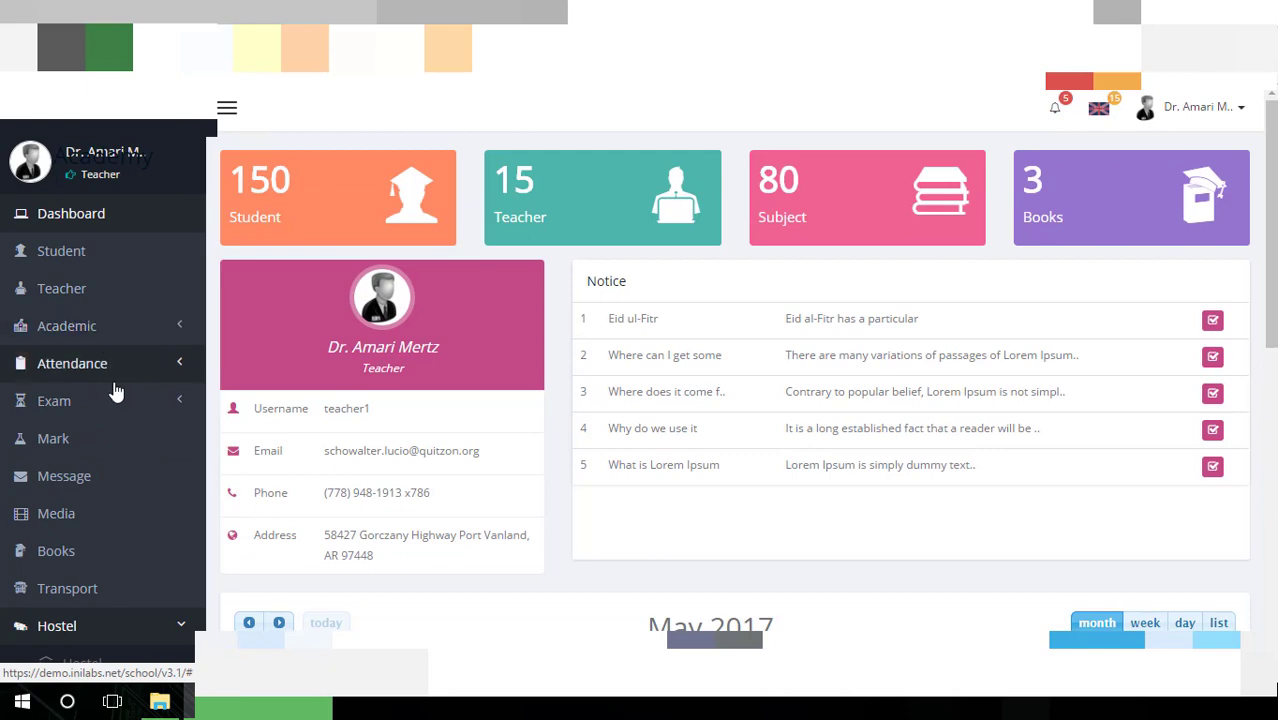
{"action": "scroll", "coordinate": [93, 432], "scroll_direction": "down", "scroll_amount": 4}
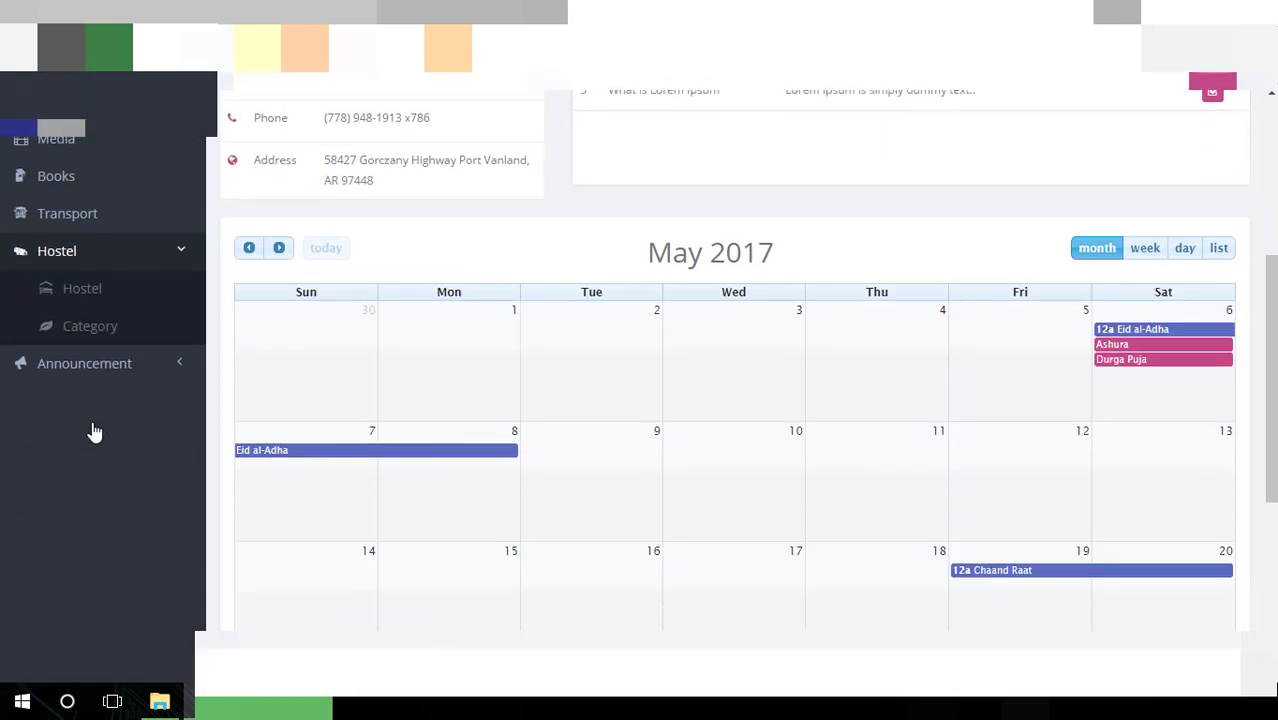
{"action": "scroll", "coordinate": [369, 454], "scroll_direction": "up", "scroll_amount": 4}
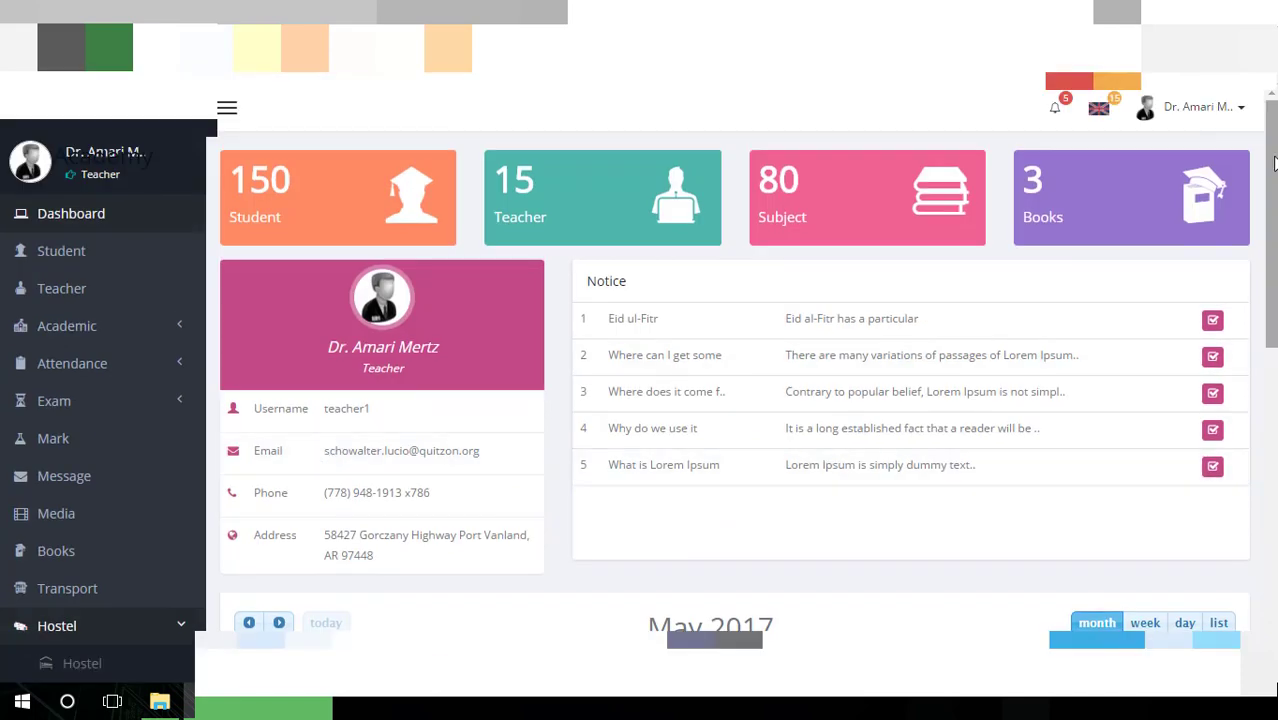
Log out of the demo teacher account from the user menu
{"action": "left_click", "coordinate": [1230, 116]}
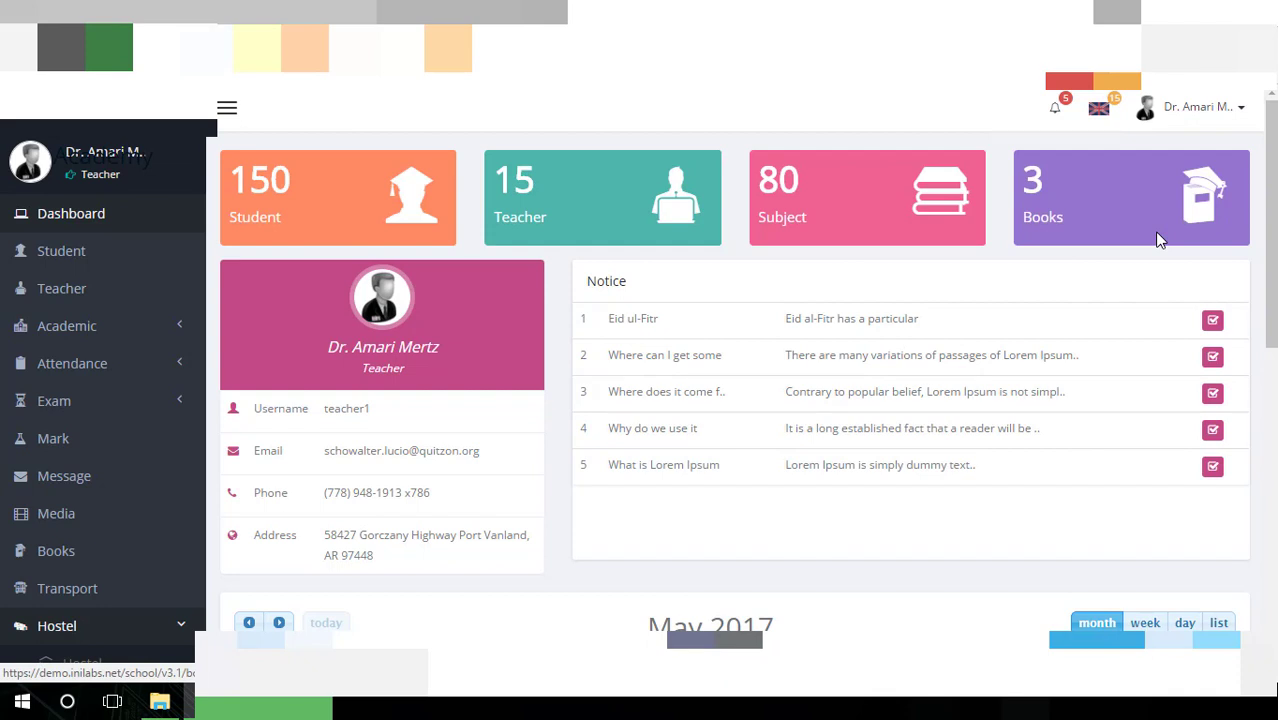
{"action": "left_click", "coordinate": [1233, 125]}
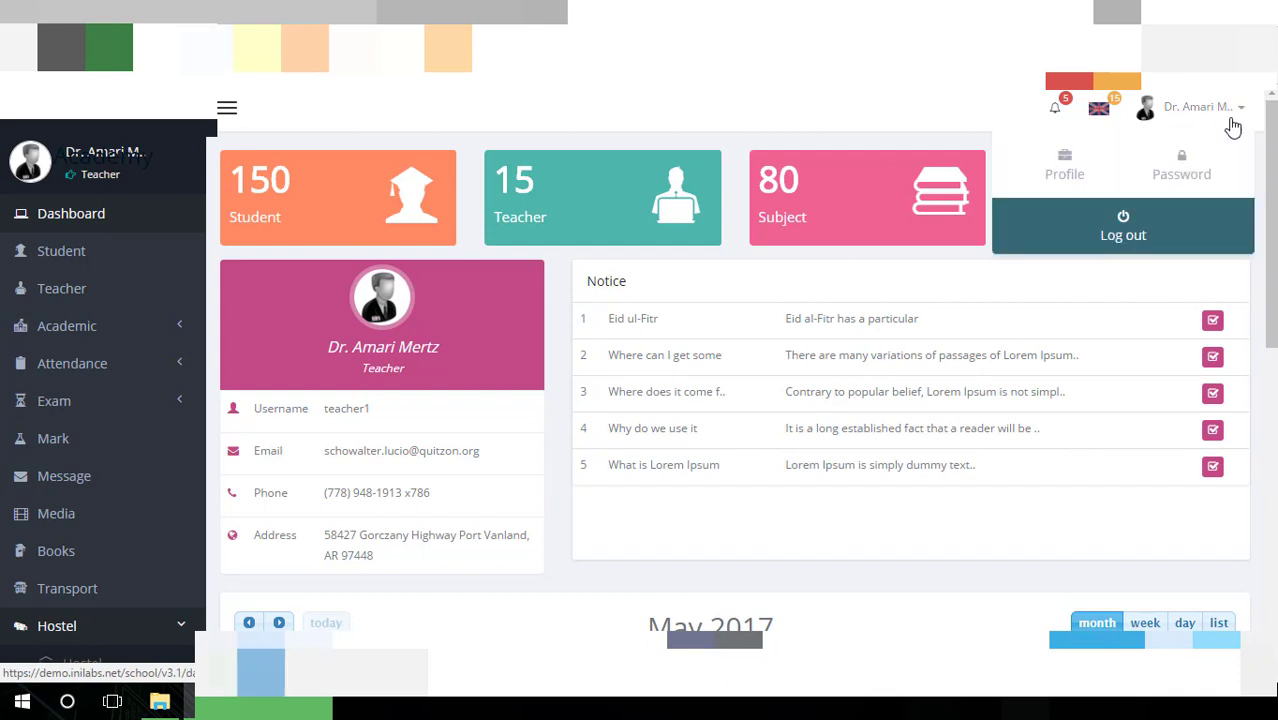
{"action": "left_click", "coordinate": [1123, 228]}
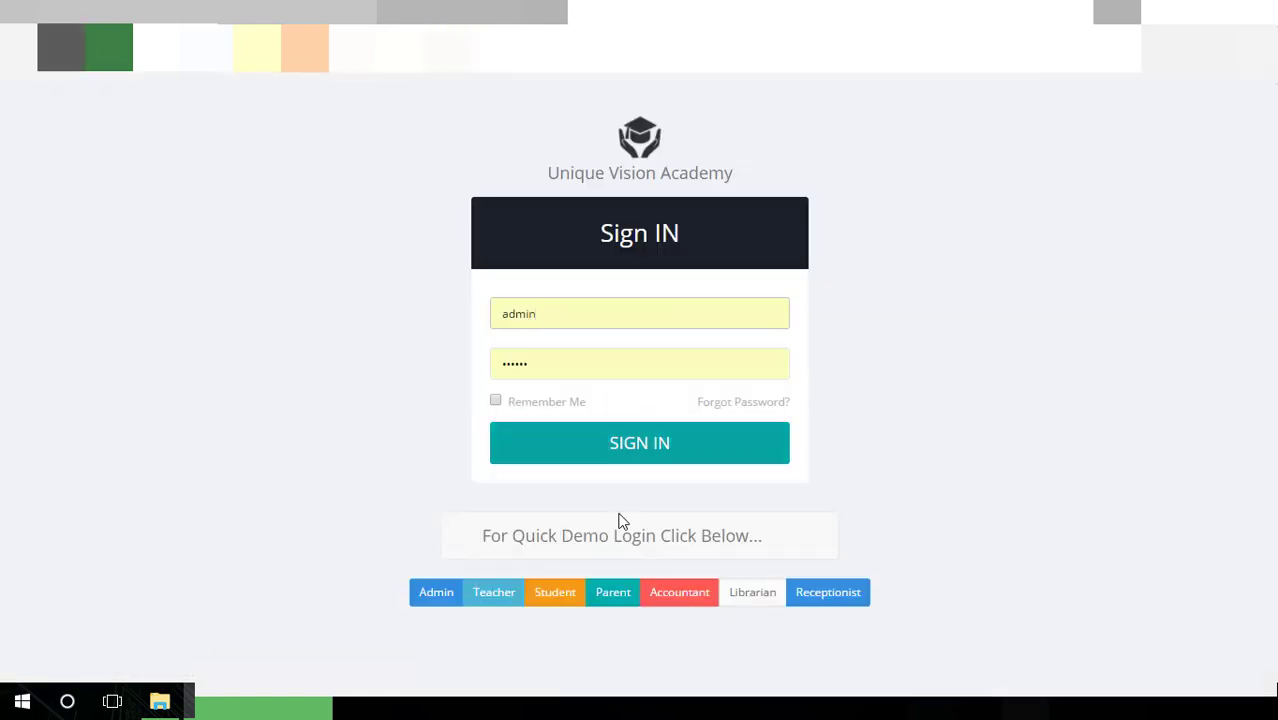
Sign in with the demo student account to reach its dashboard of 15 teachers, 8 subjects, 1 issue and 7 invoices
{"action": "left_click", "coordinate": [562, 595]}
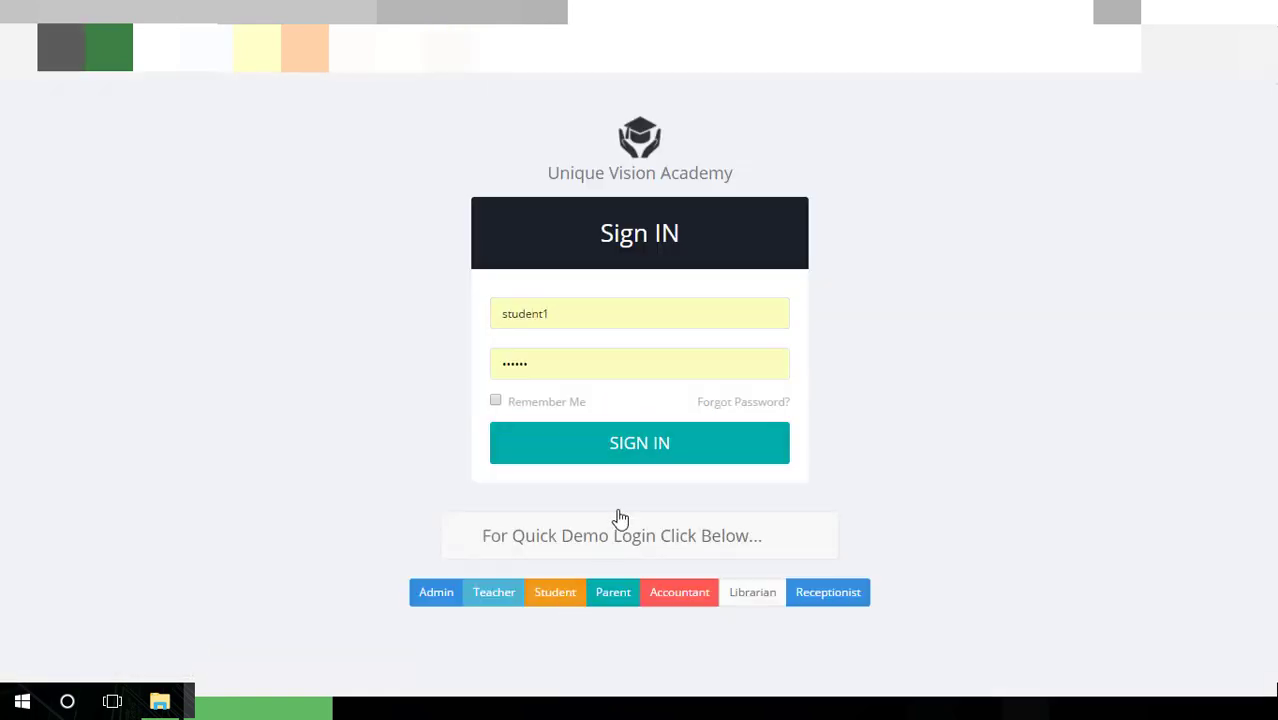
{"action": "left_click", "coordinate": [636, 455]}
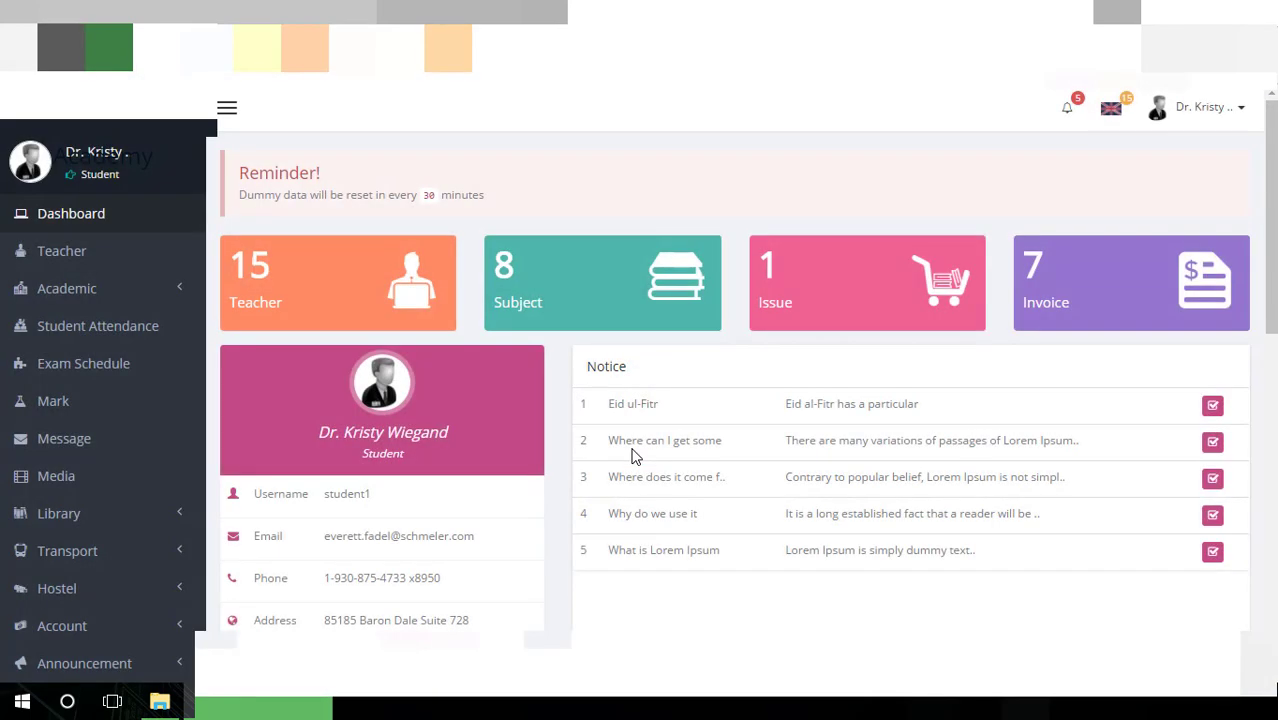
Open the Teacher list from the student account
{"action": "scroll", "coordinate": [526, 444], "scroll_direction": "down", "scroll_amount": 5}
{"action": "scroll", "coordinate": [271, 428], "scroll_direction": "up", "scroll_amount": 5}
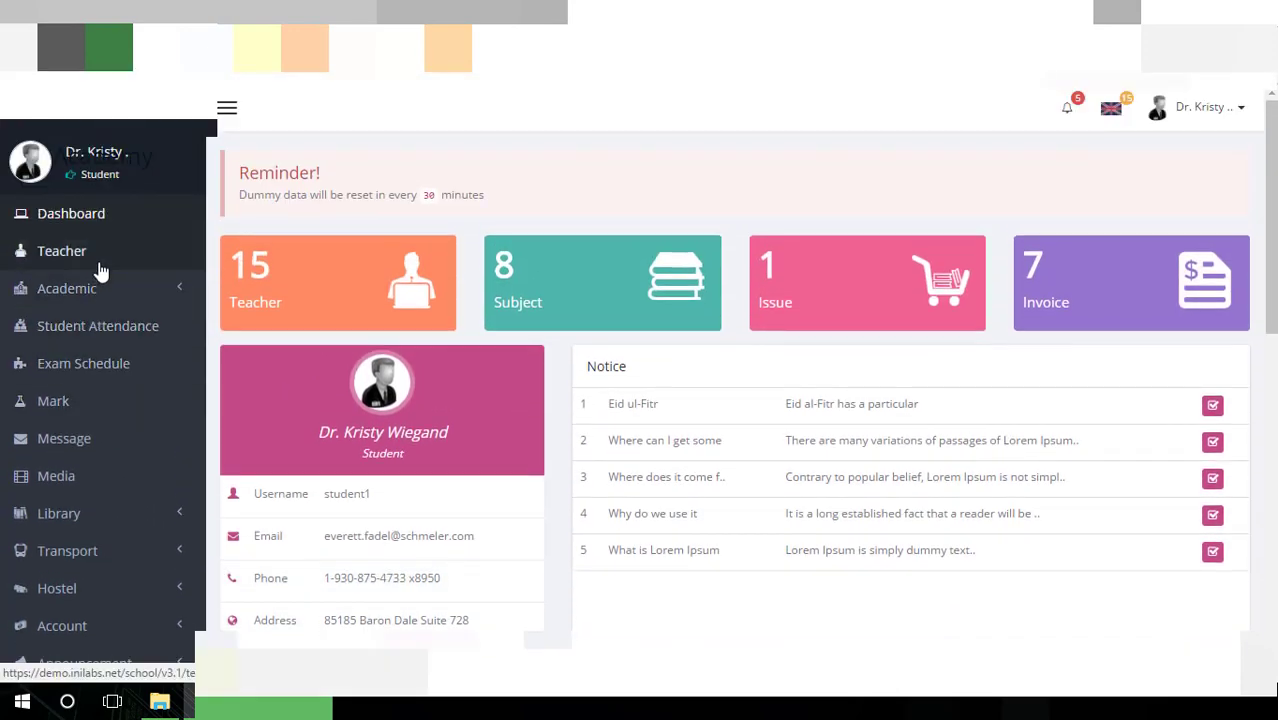
{"action": "left_click", "coordinate": [99, 268]}
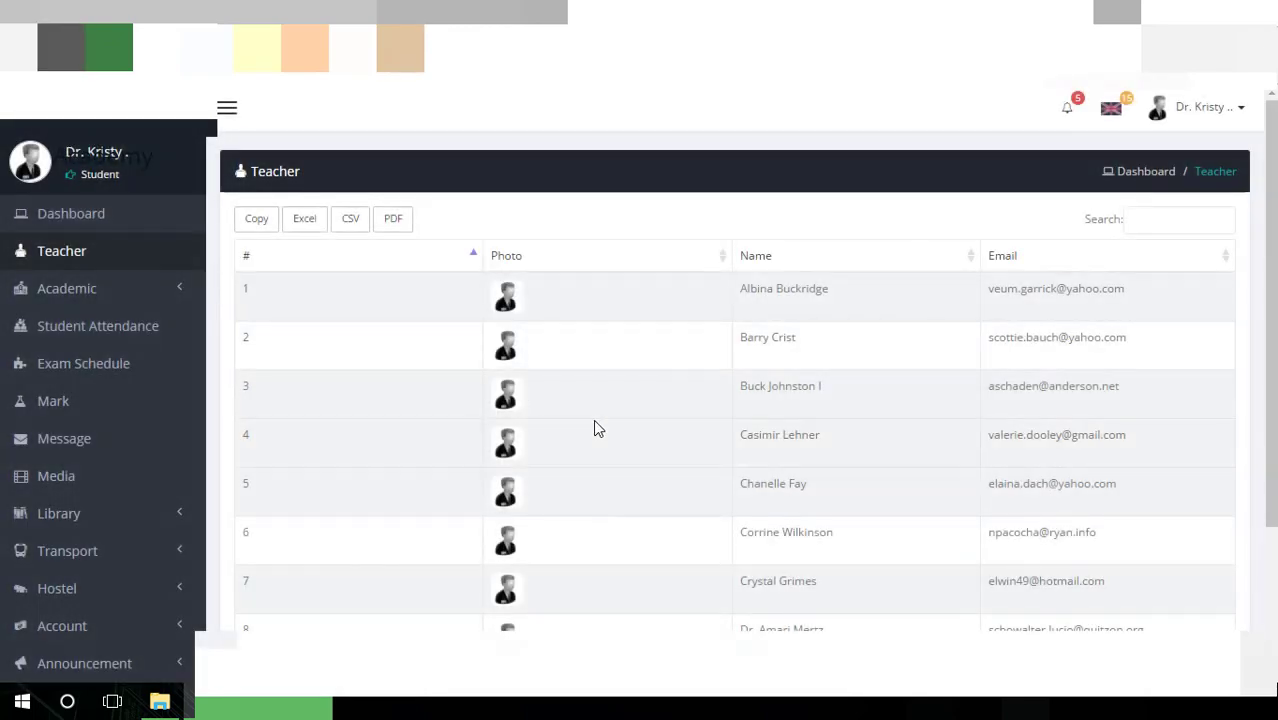
{"action": "scroll", "coordinate": [593, 350], "scroll_direction": "down", "scroll_amount": 1}
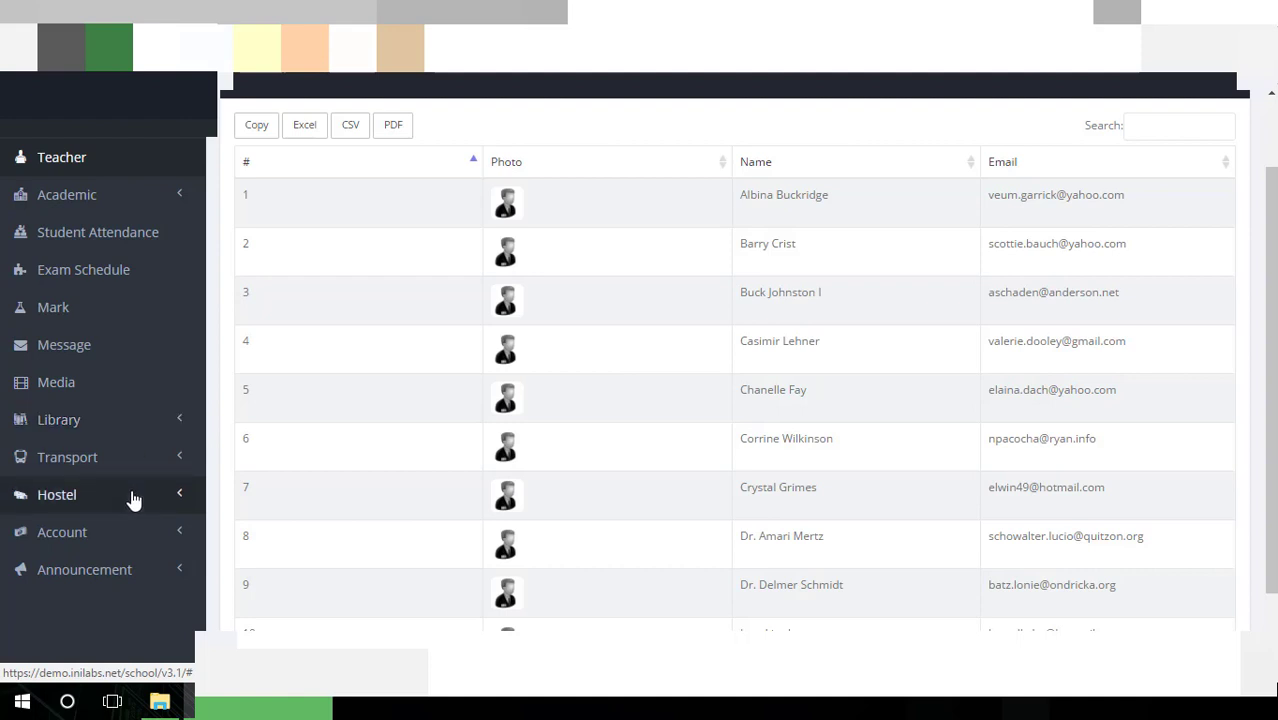
Expand Library in the sidebar and open the student's Member profile page
{"action": "left_click", "coordinate": [155, 458]}
{"action": "left_click", "coordinate": [174, 423]}
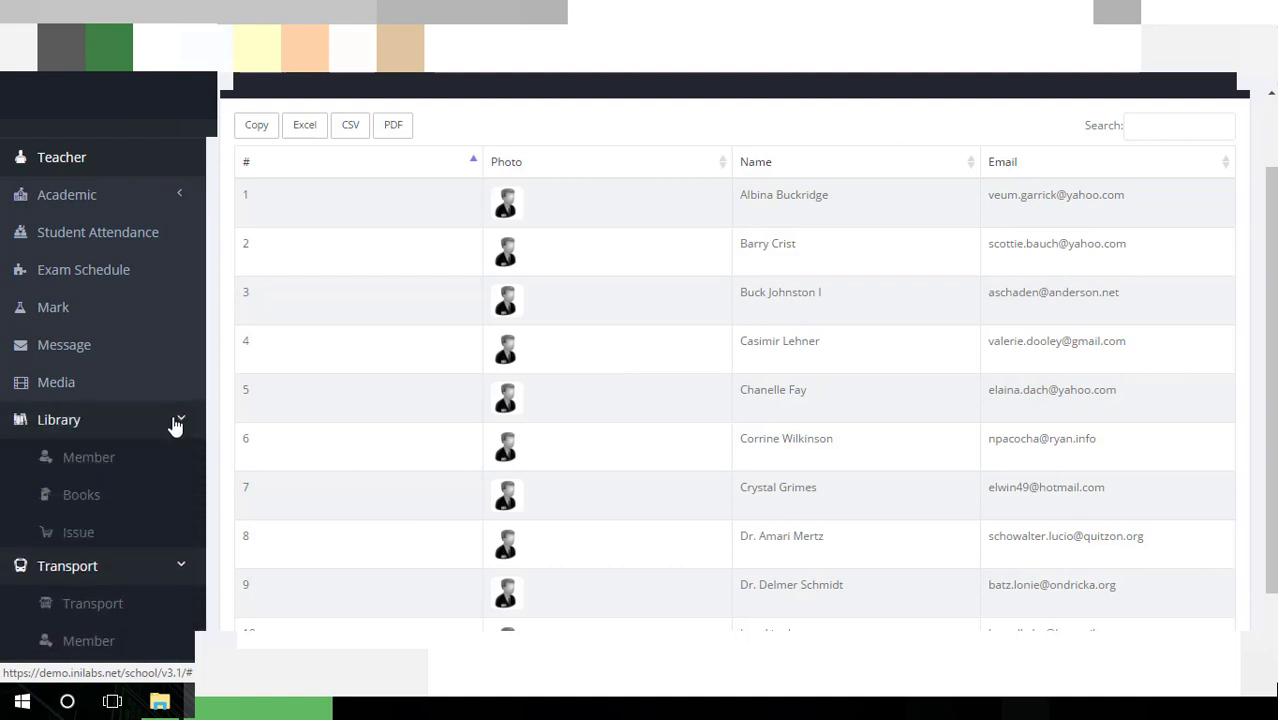
{"action": "left_click", "coordinate": [146, 469]}
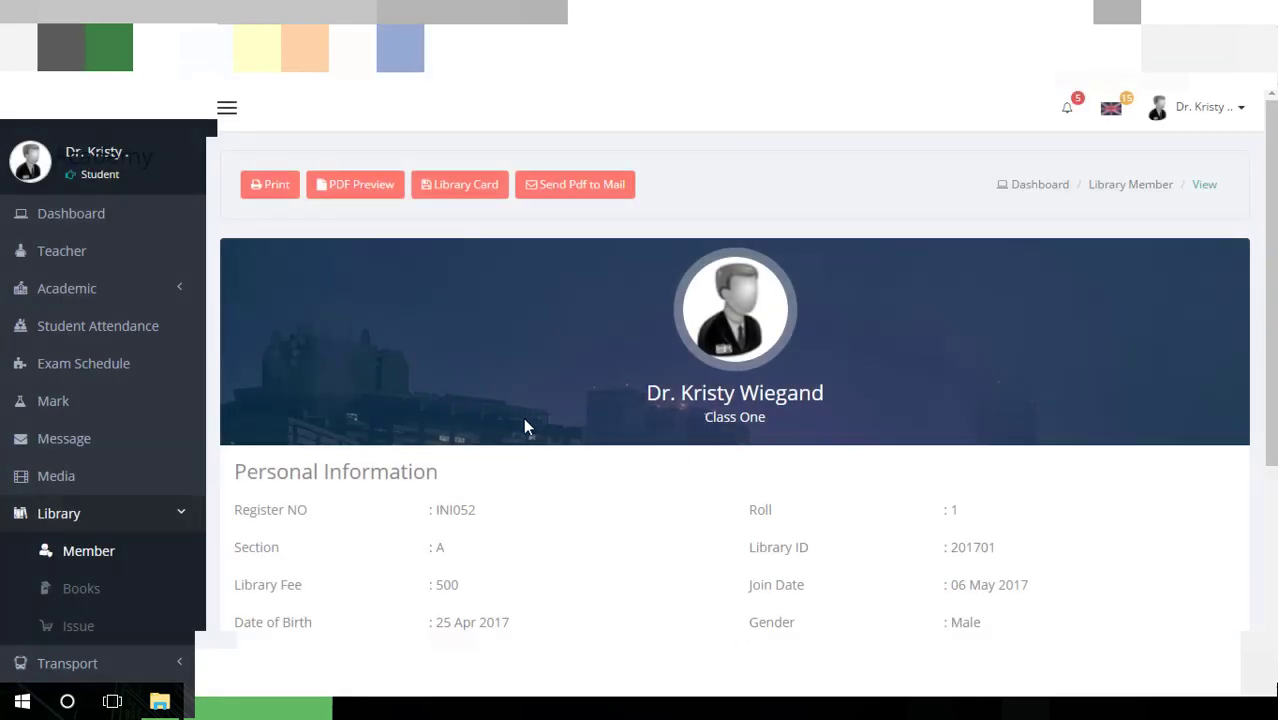
Log out of the demo student account
{"action": "scroll", "coordinate": [523, 417], "scroll_direction": "down", "scroll_amount": 3}
{"action": "scroll", "coordinate": [530, 425], "scroll_direction": "up", "scroll_amount": 3}
{"action": "left_click", "coordinate": [1236, 110]}
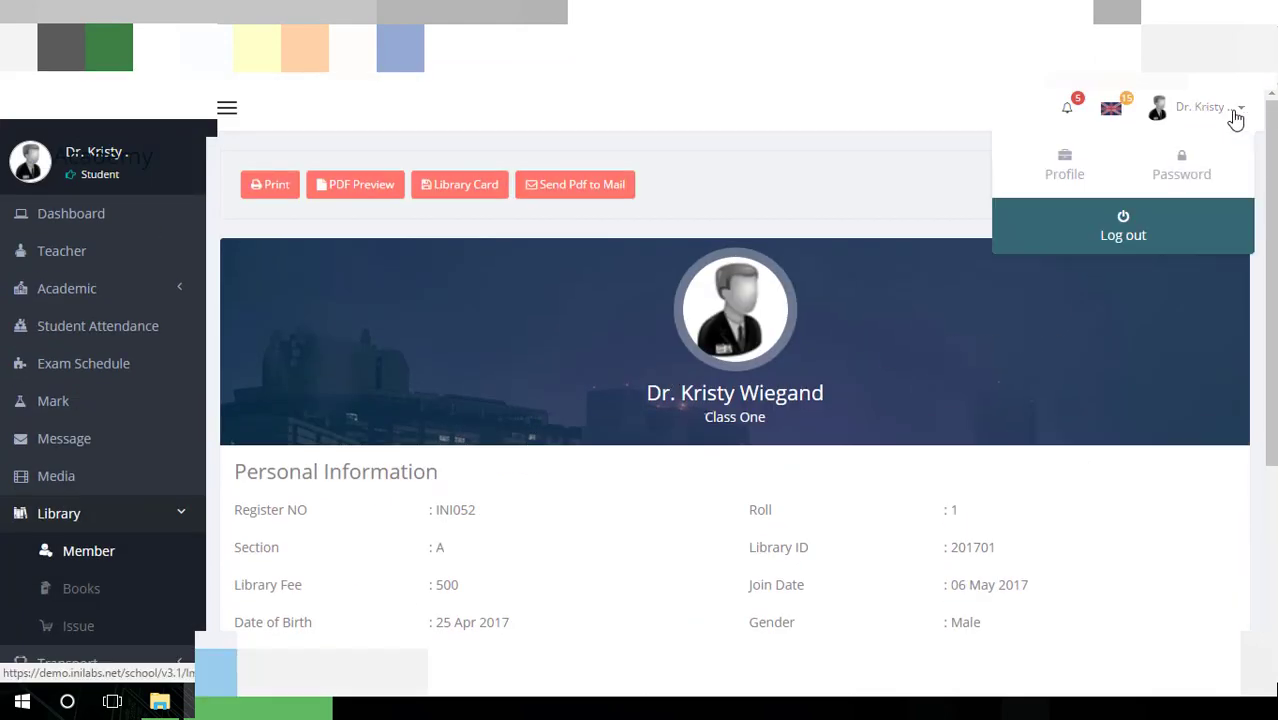
{"action": "left_click", "coordinate": [1134, 236]}
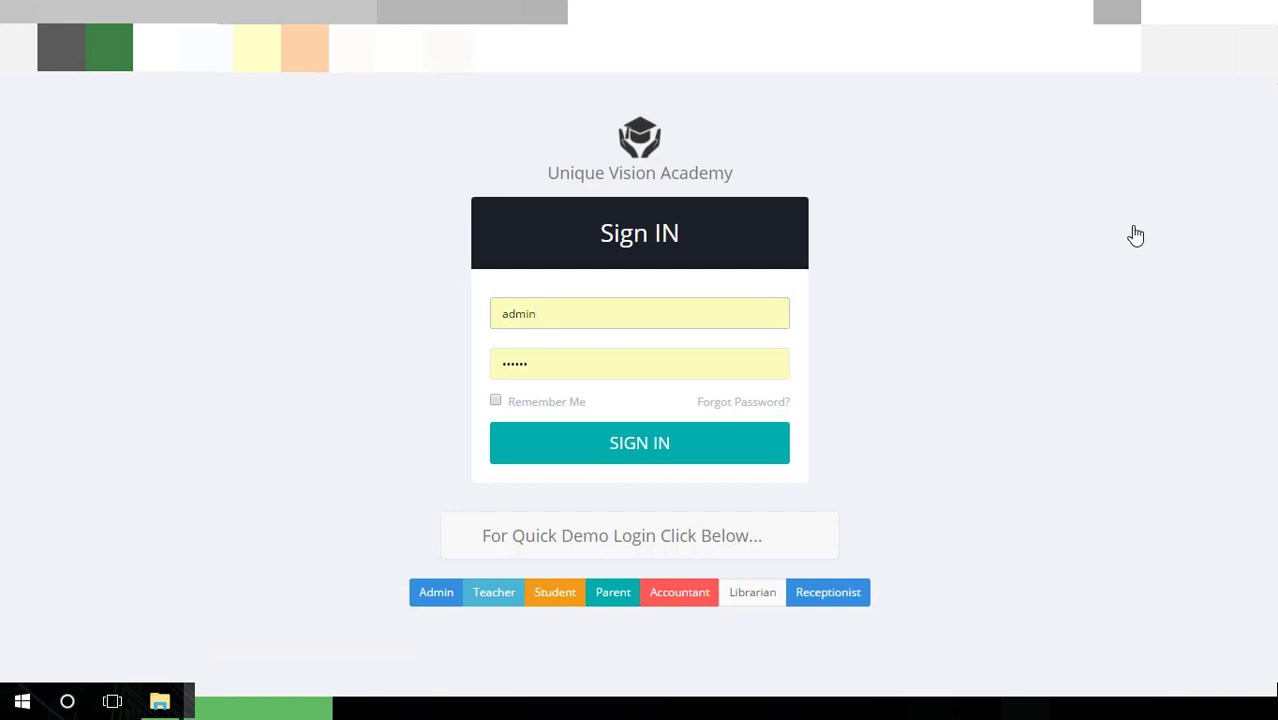
Sign in with the demo parent account and scroll through its dashboard
{"action": "left_click", "coordinate": [622, 594]}
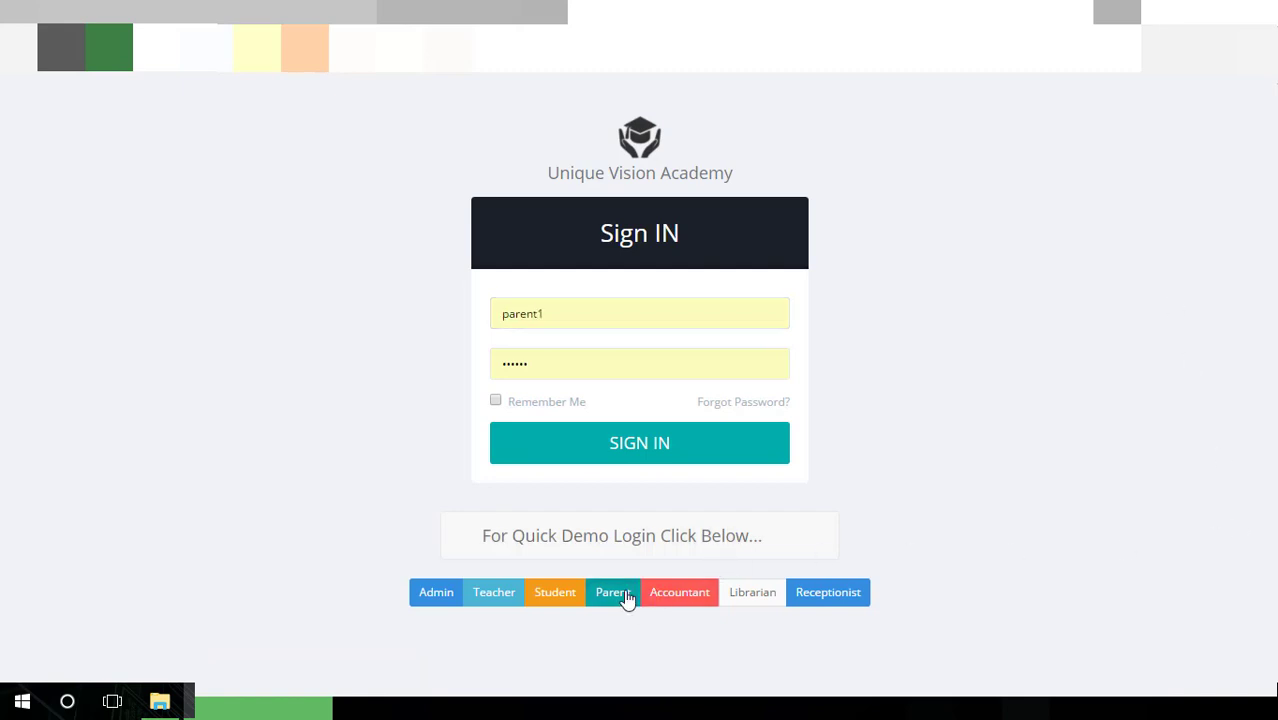
{"action": "left_click", "coordinate": [686, 452]}
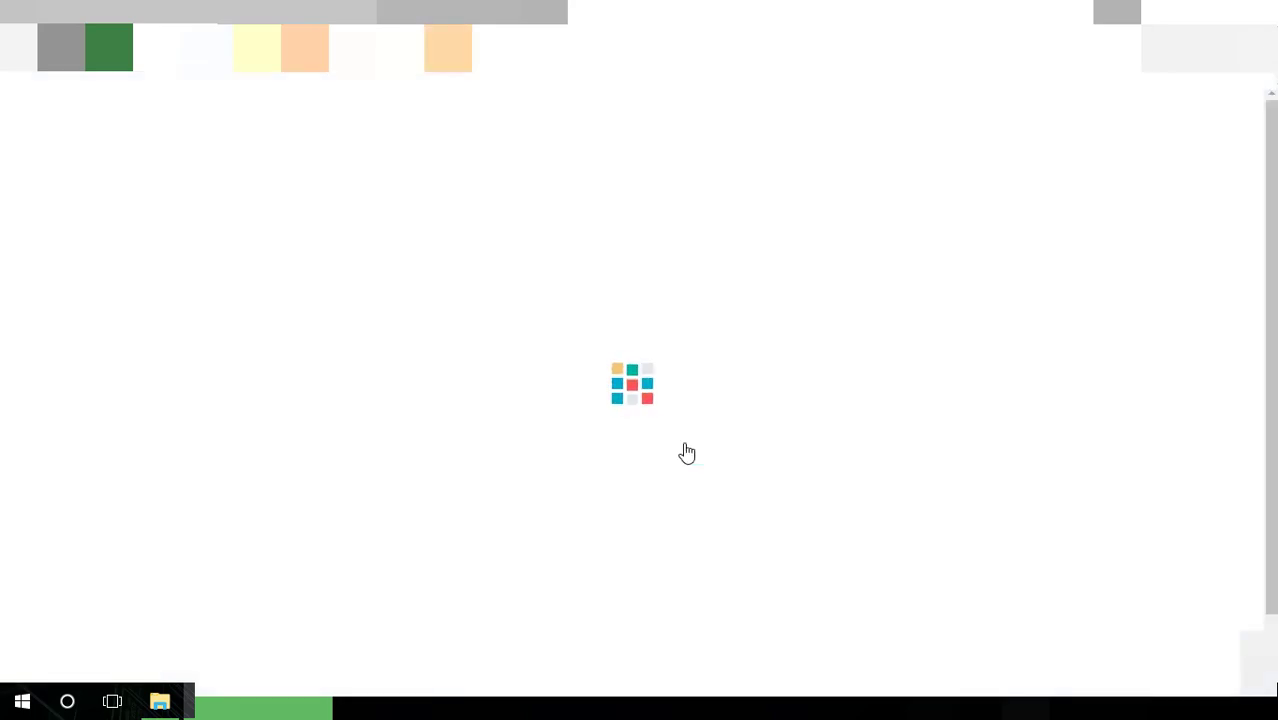
{"action": "scroll", "coordinate": [691, 440], "scroll_direction": "down", "scroll_amount": 4}
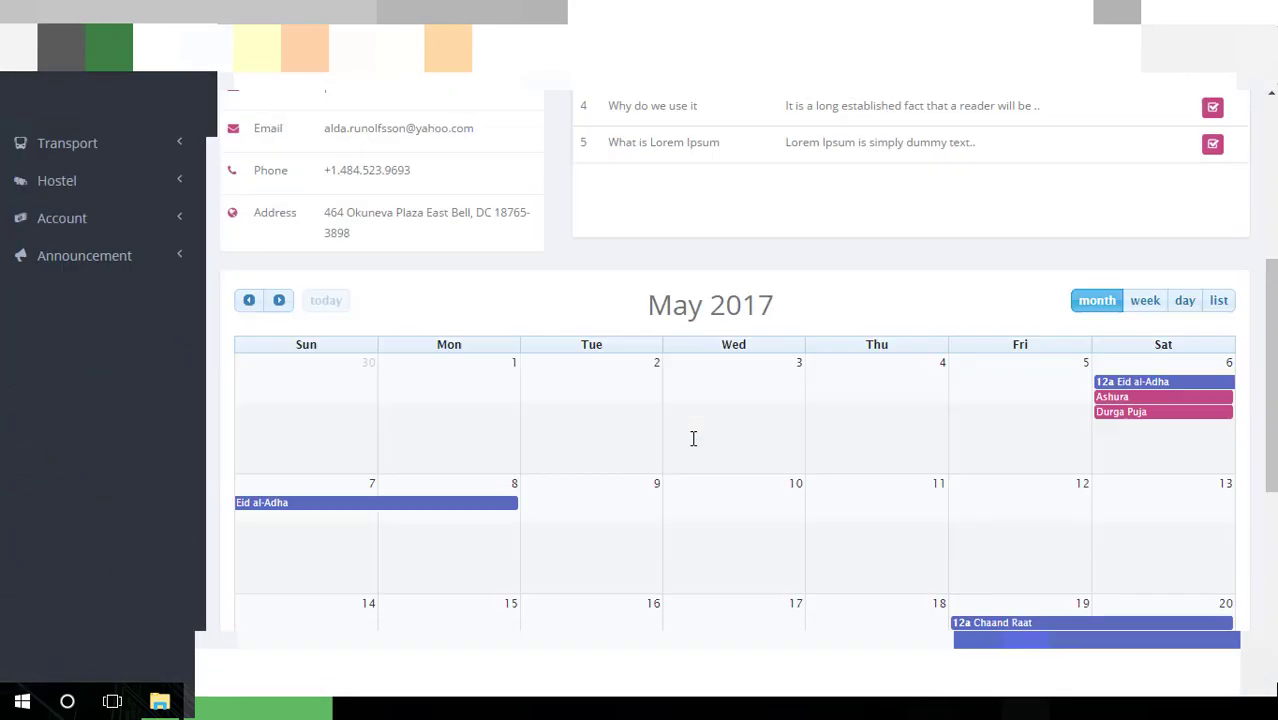
{"action": "scroll", "coordinate": [691, 440], "scroll_direction": "up", "scroll_amount": 4}
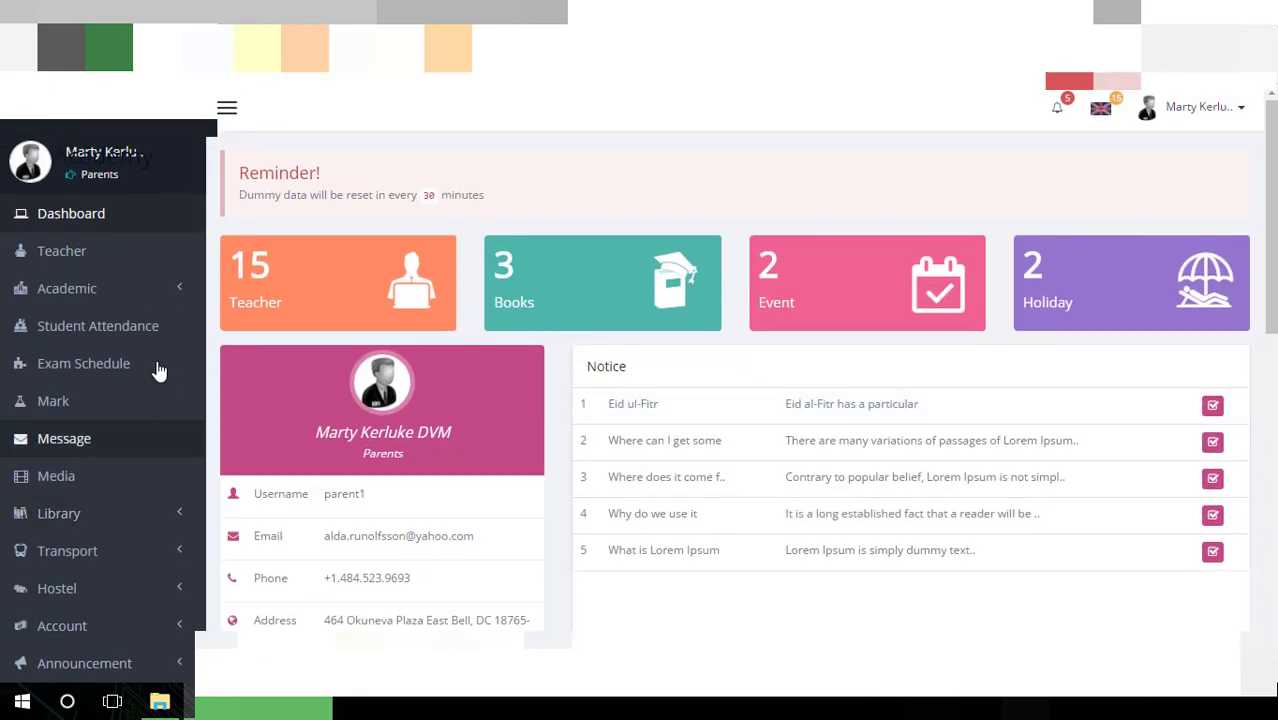
{"action": "scroll", "coordinate": [157, 362], "scroll_direction": "down", "scroll_amount": 4}
{"action": "scroll", "coordinate": [155, 364], "scroll_direction": "up", "scroll_amount": 3}
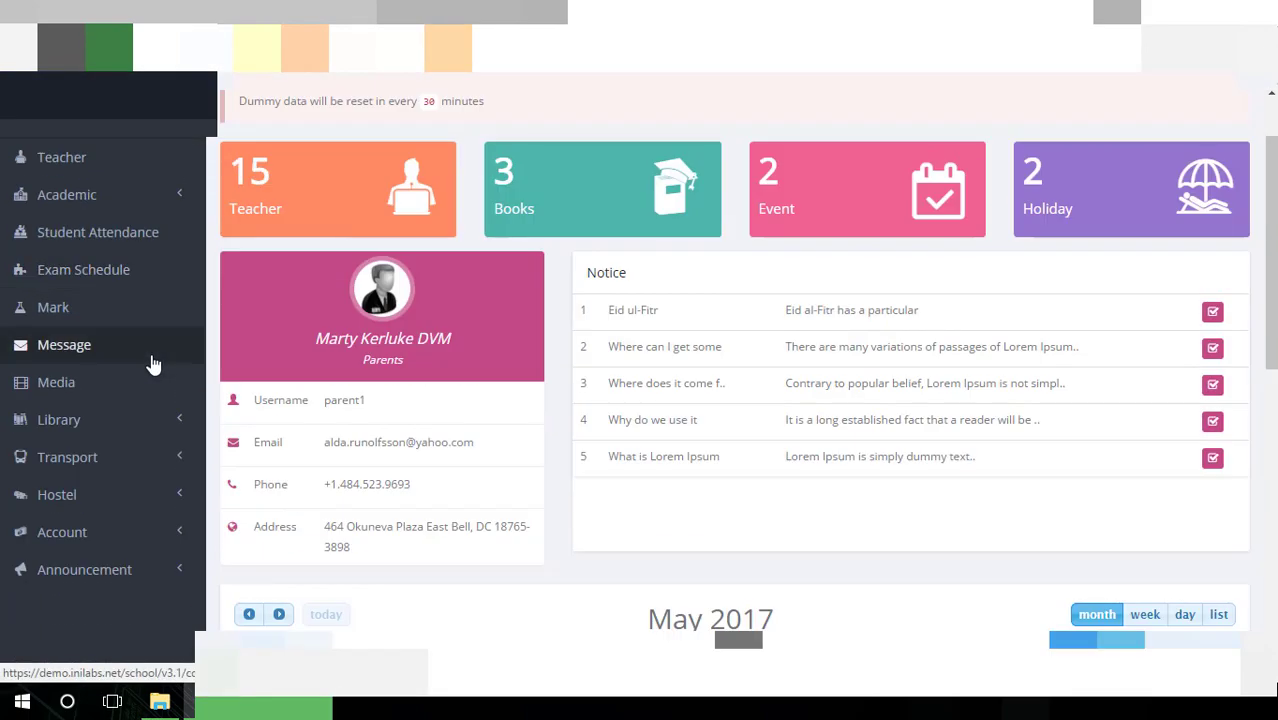
Log out of the demo parent account, returning to the Sign IN page
{"action": "scroll", "coordinate": [155, 364], "scroll_direction": "up", "scroll_amount": 1}
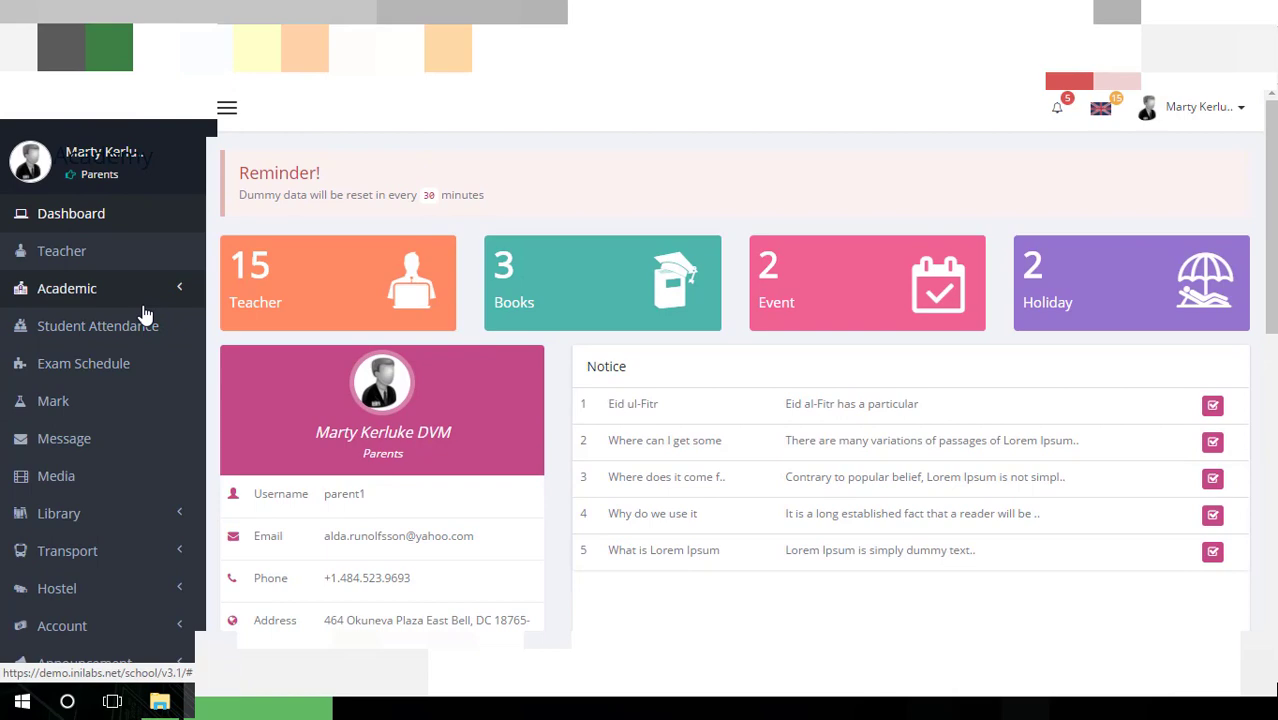
{"action": "scroll", "coordinate": [155, 311], "scroll_direction": "down", "scroll_amount": 1}
{"action": "scroll", "coordinate": [171, 314], "scroll_direction": "down", "scroll_amount": 5}
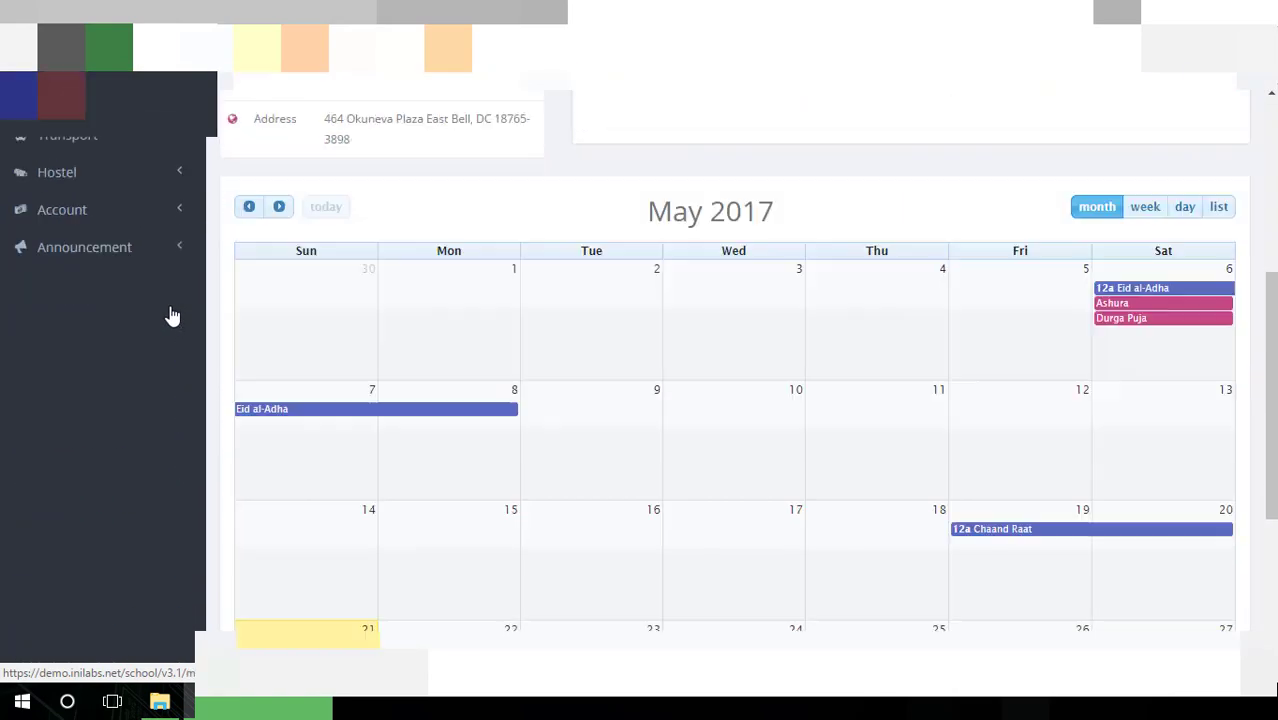
{"action": "scroll", "coordinate": [171, 314], "scroll_direction": "up", "scroll_amount": 5}
{"action": "left_click", "coordinate": [1245, 112]}
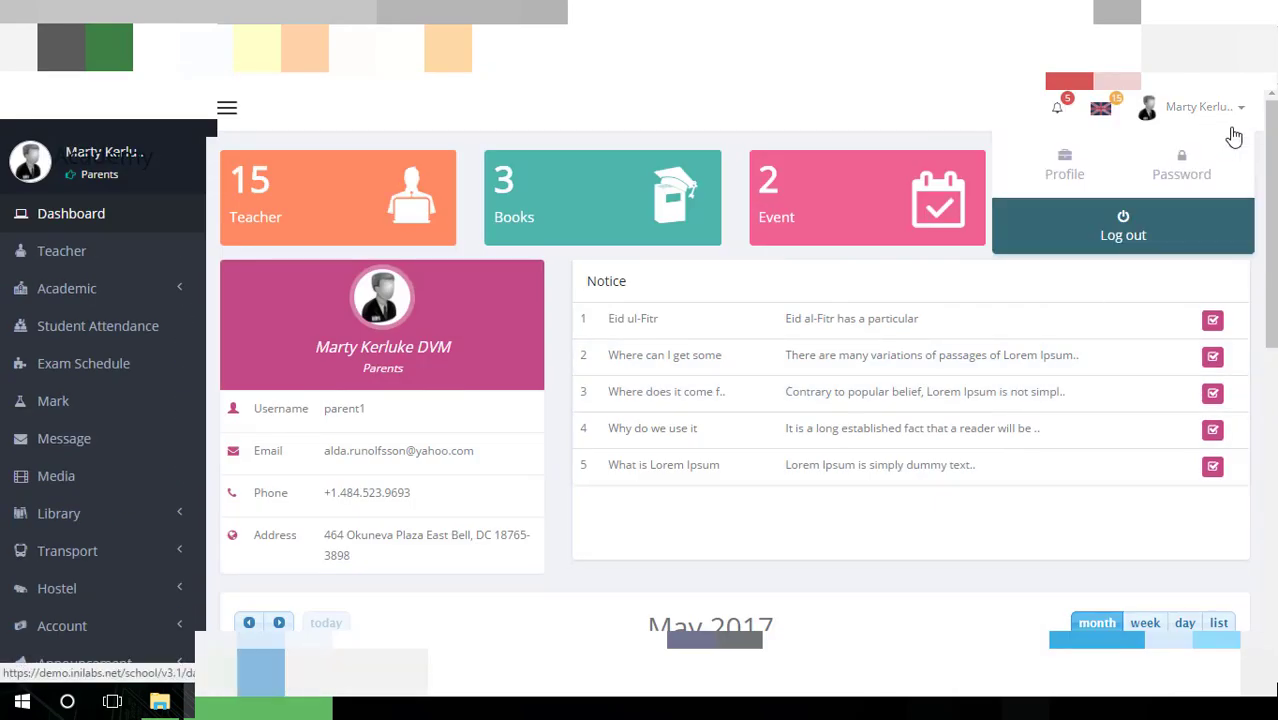
{"action": "left_click", "coordinate": [1135, 225]}
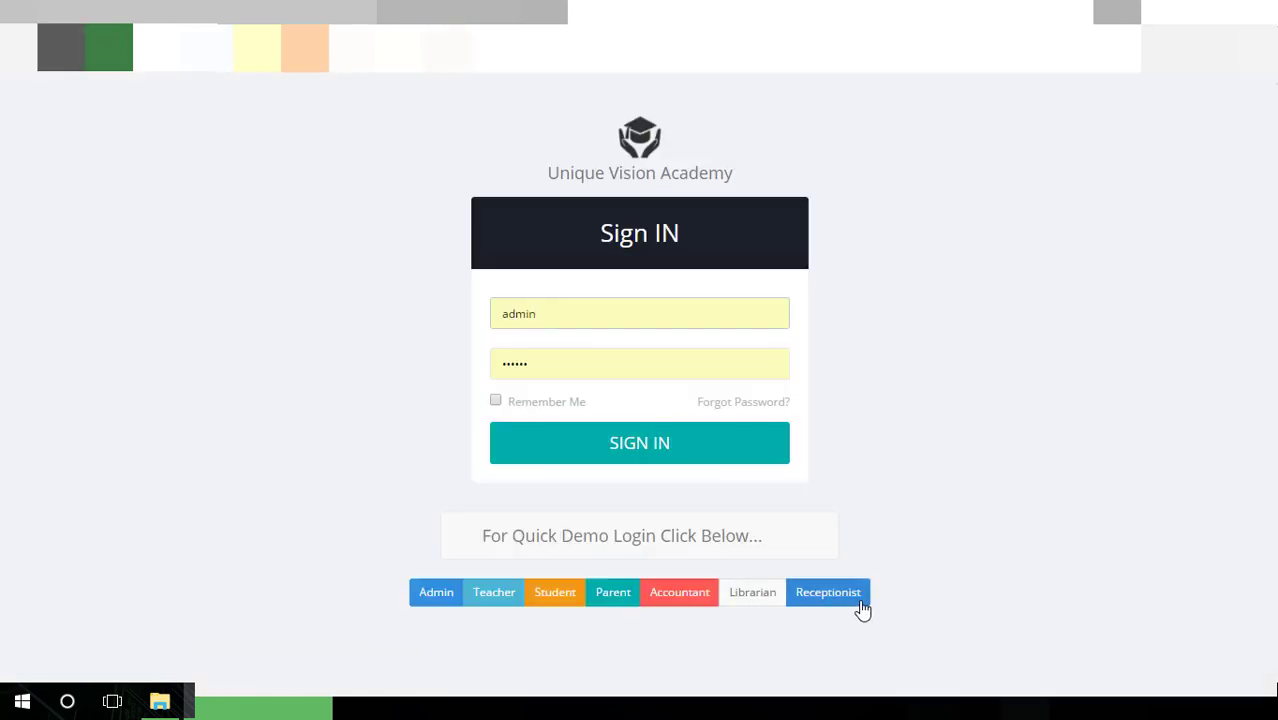
{"action": "left_click", "coordinate": [672, 603]}
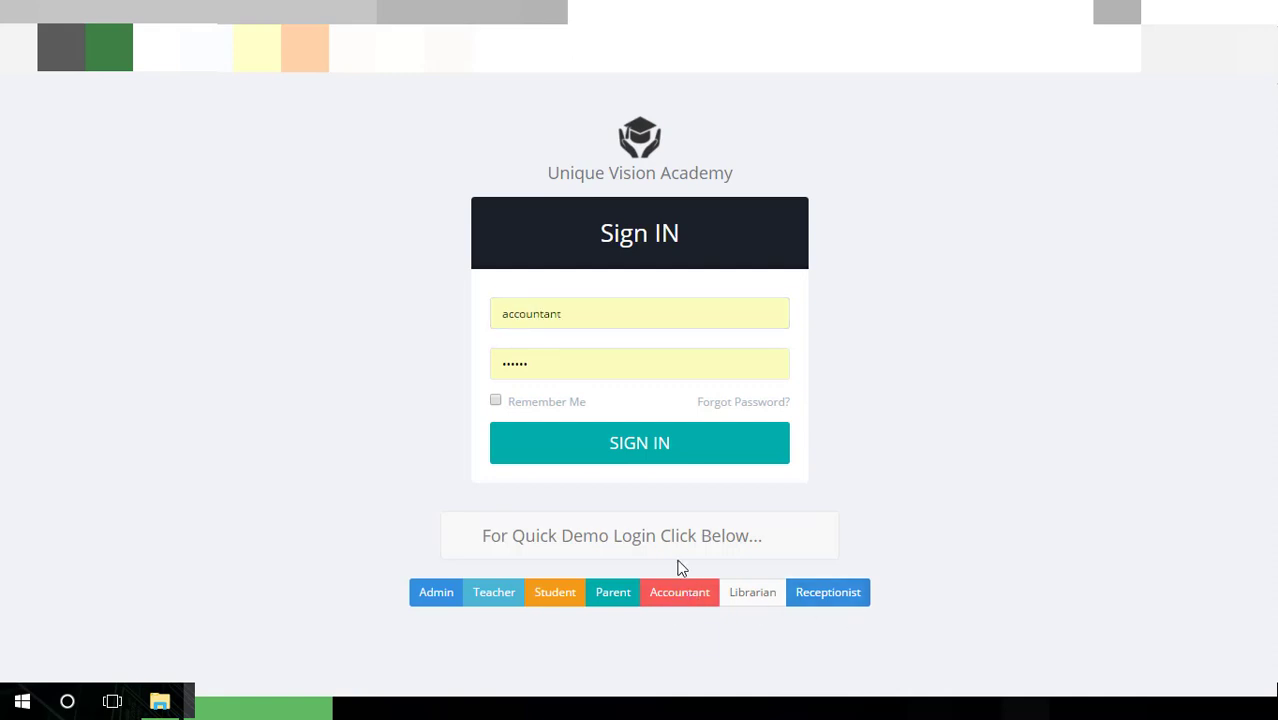
{"action": "left_click", "coordinate": [664, 451]}
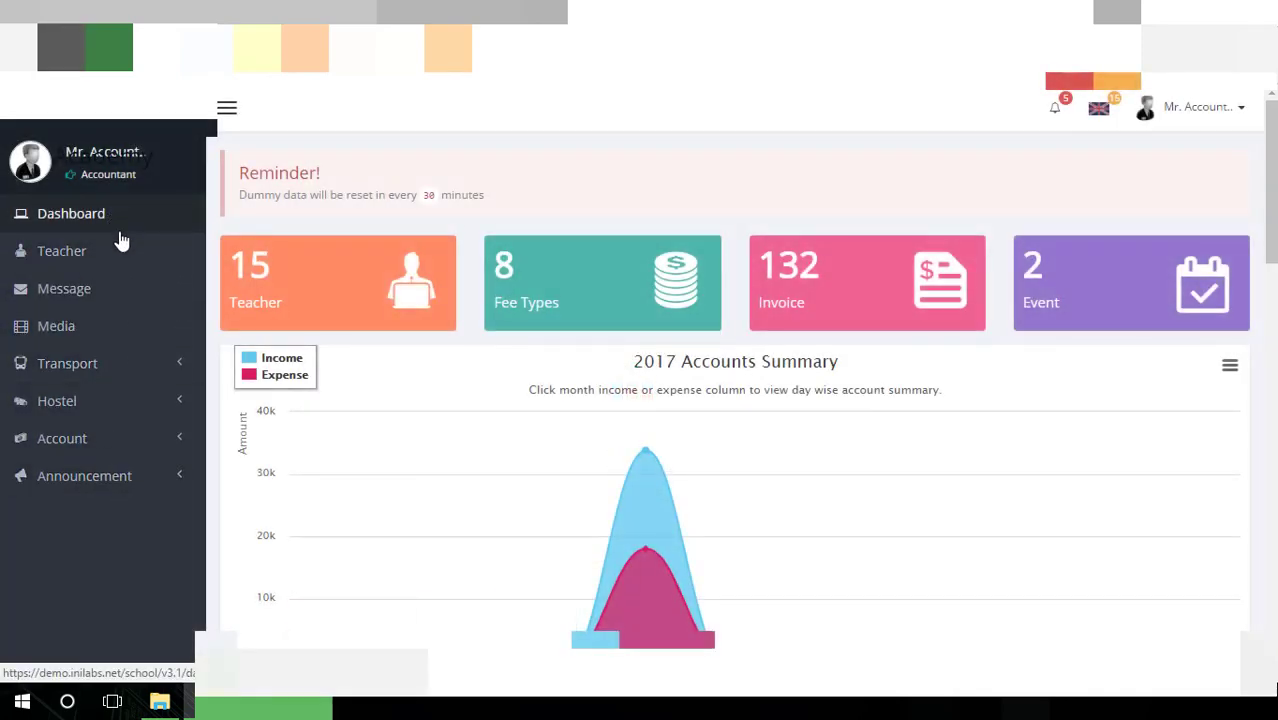
{"action": "scroll", "coordinate": [422, 385], "scroll_direction": "down", "scroll_amount": 15}
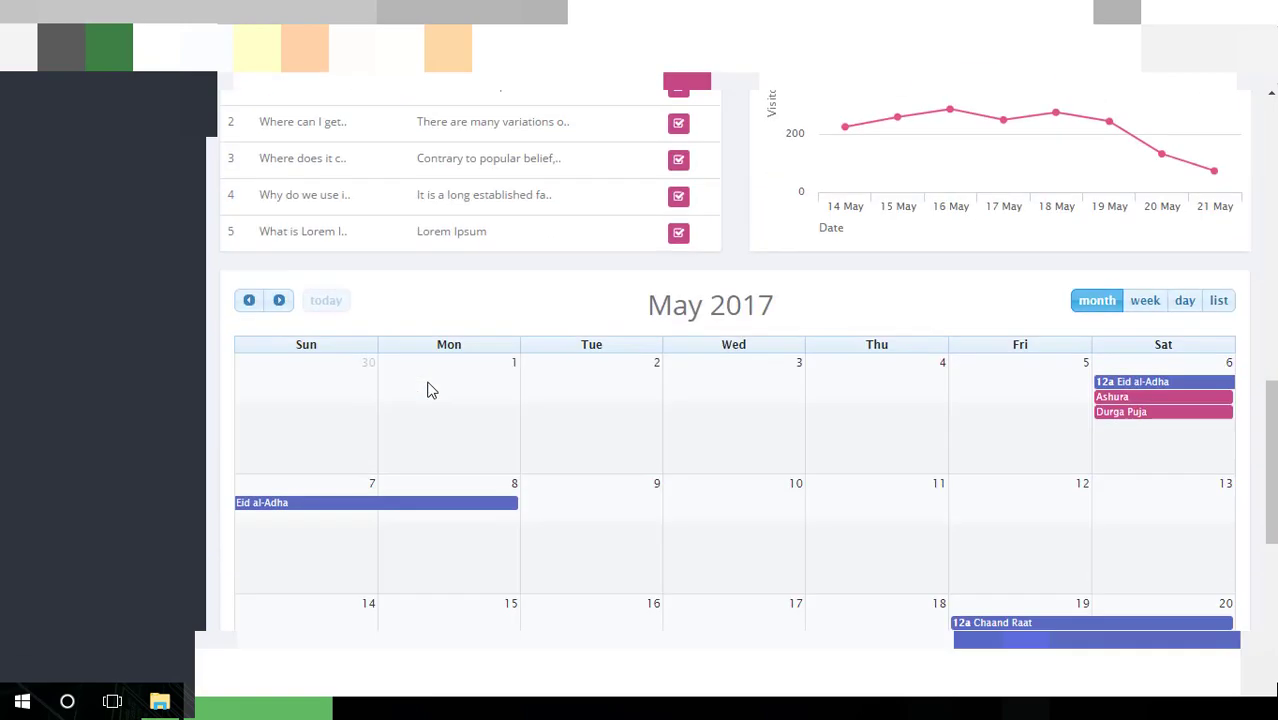
{"action": "scroll", "coordinate": [431, 390], "scroll_direction": "up", "scroll_amount": 15}
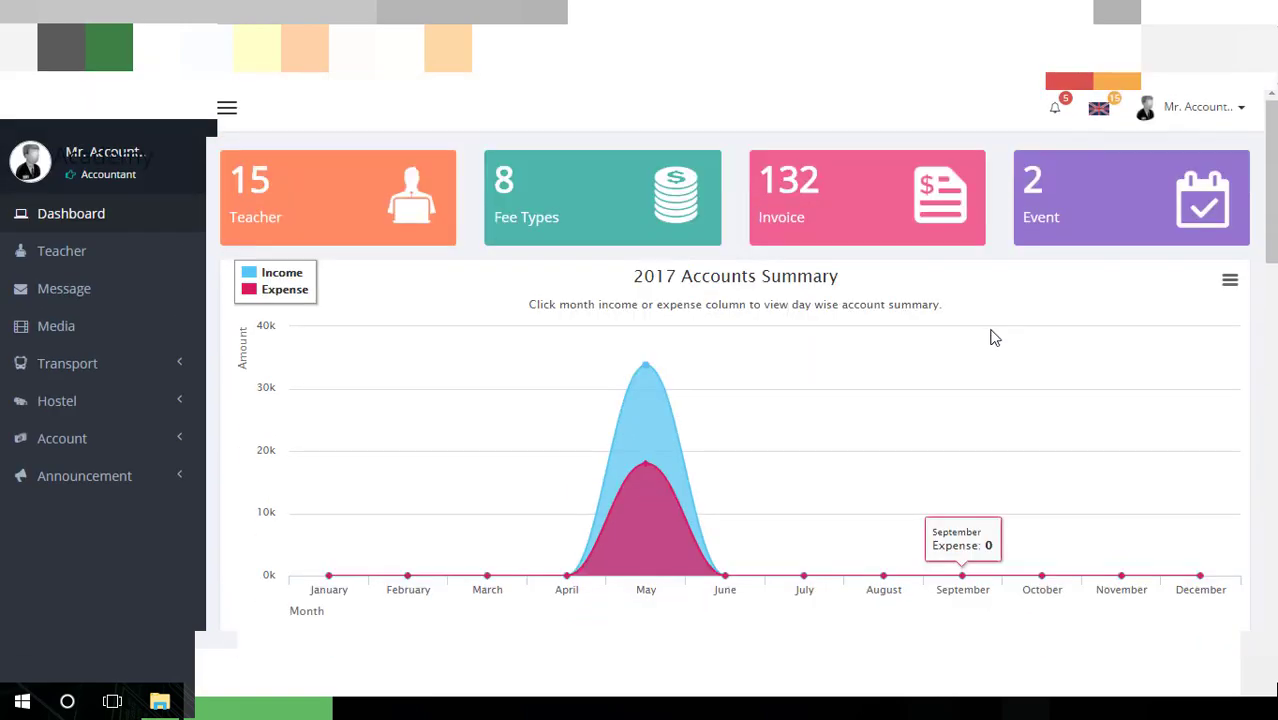
{"action": "left_click", "coordinate": [1232, 108]}
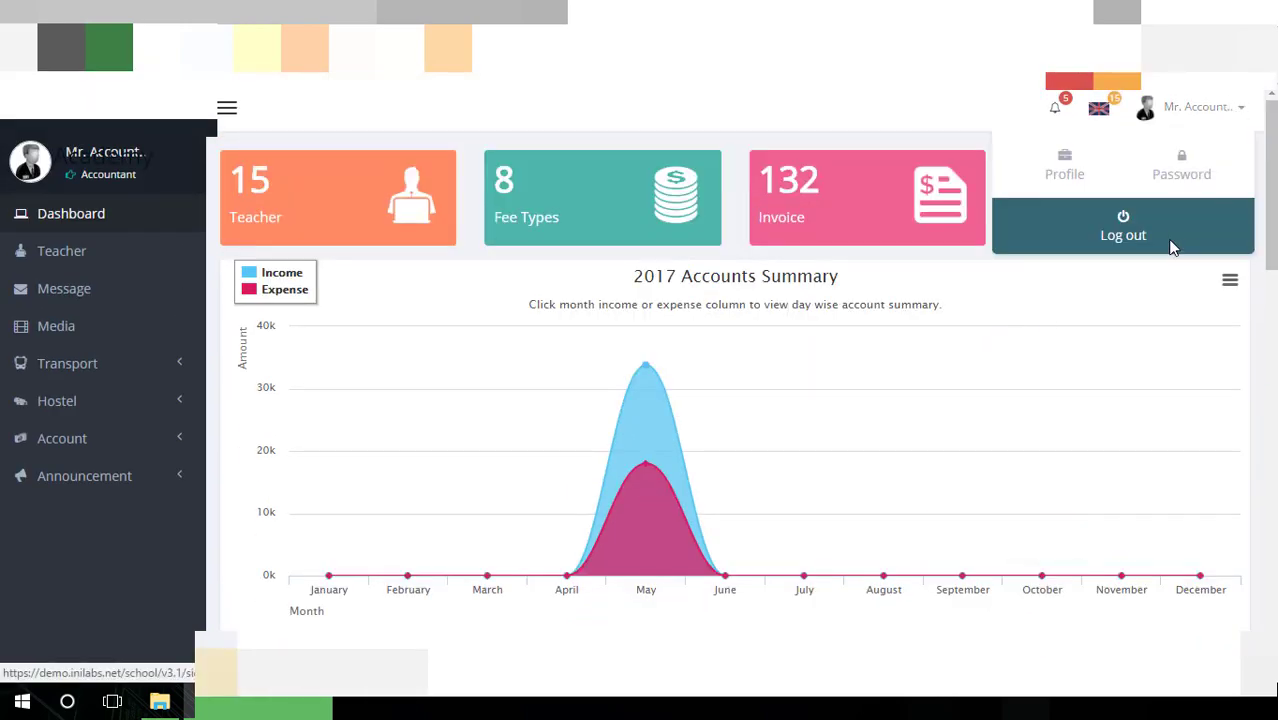
{"action": "left_click", "coordinate": [1162, 242]}
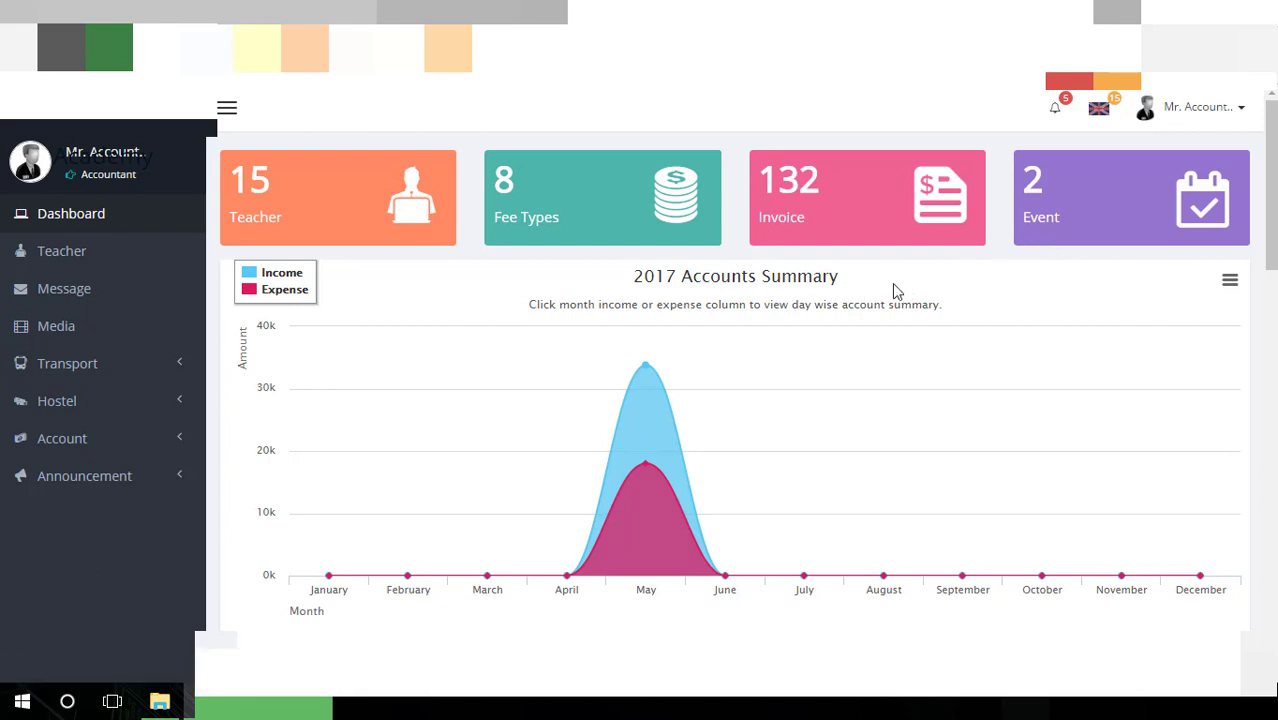
{"action": "left_click", "coordinate": [1245, 108]}
{"action": "left_click", "coordinate": [1122, 234]}
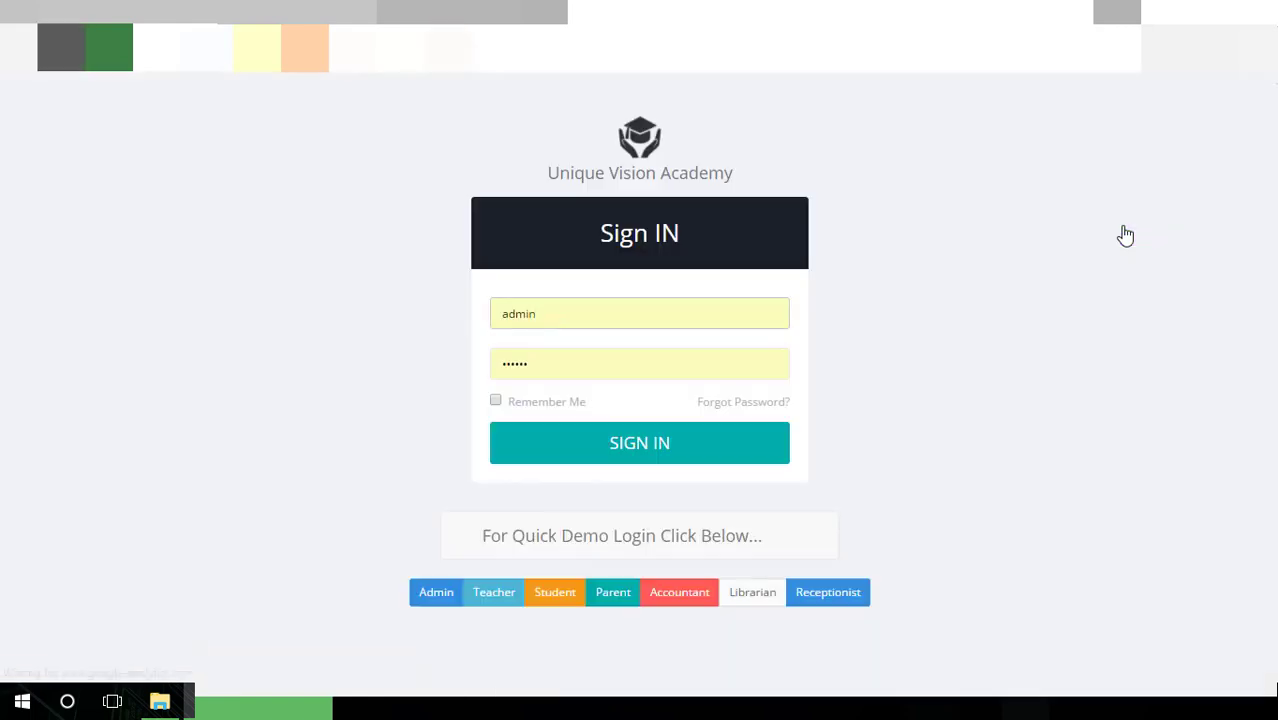
{"action": "left_click", "coordinate": [765, 597]}
{"action": "left_click", "coordinate": [686, 460]}
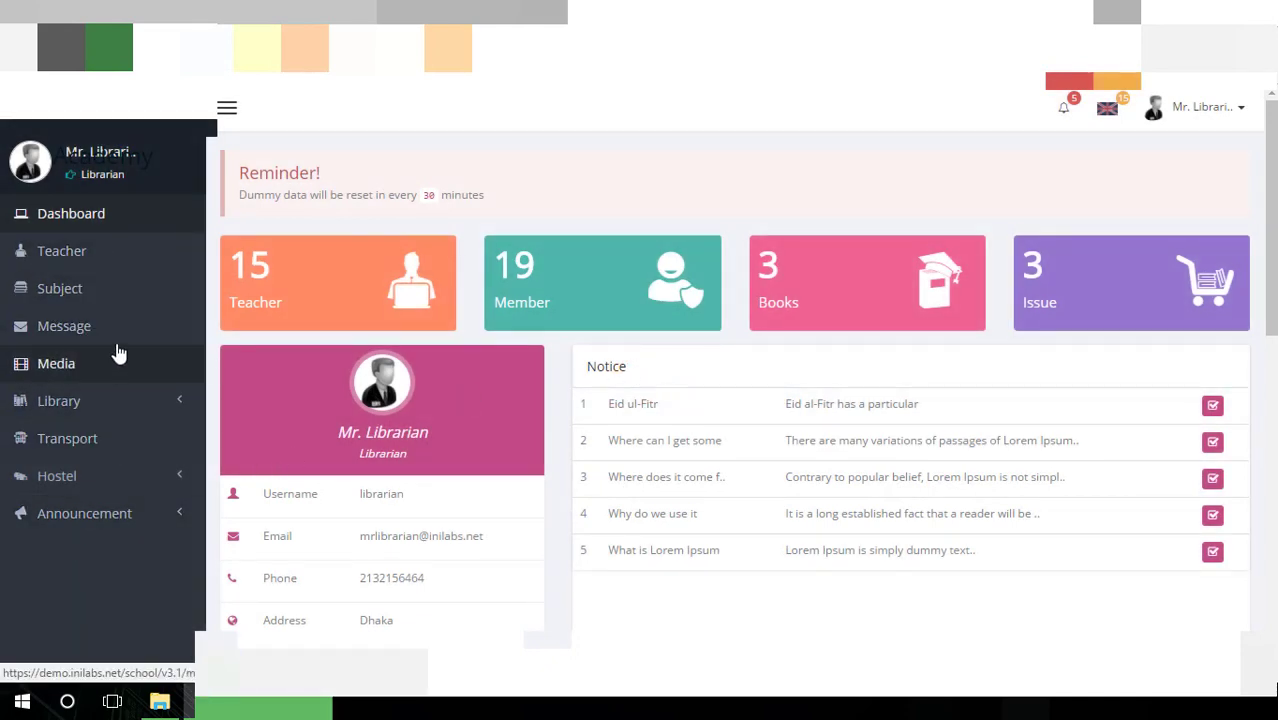
{"action": "left_click", "coordinate": [1212, 107]}
{"action": "left_click", "coordinate": [1127, 238]}
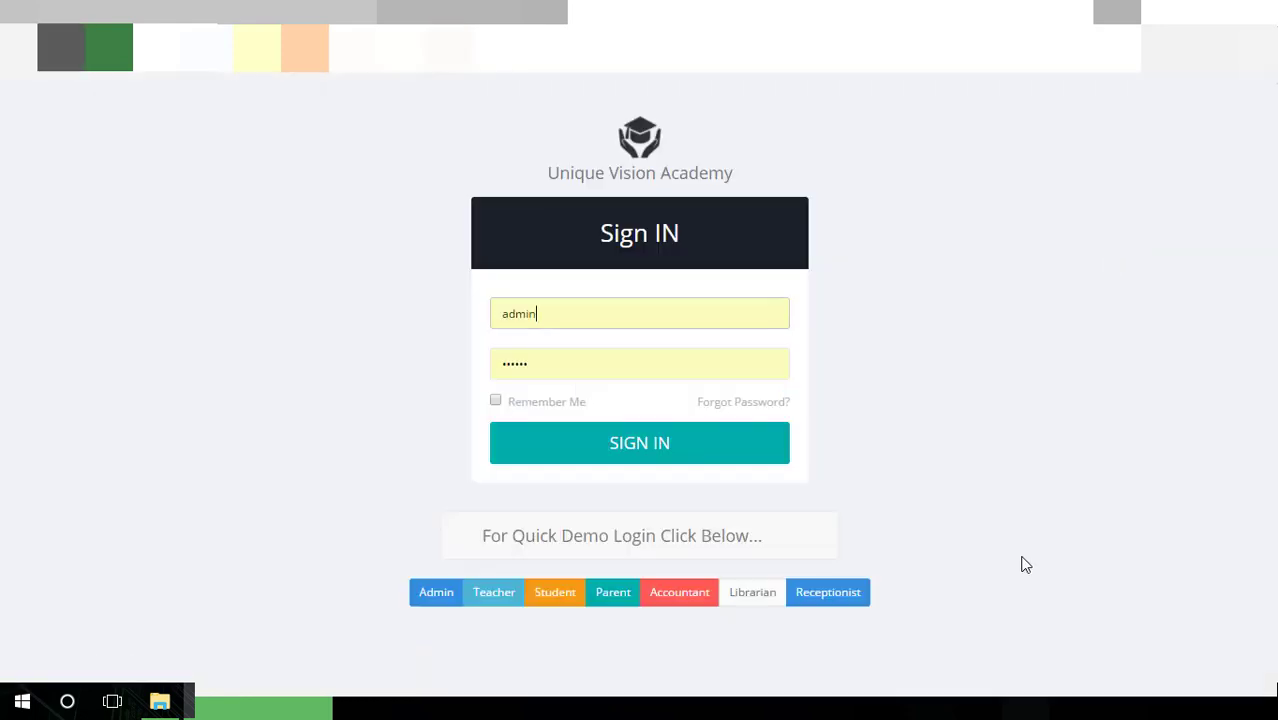
Sign in with the demo receptionist account
{"action": "left_click", "coordinate": [814, 604]}
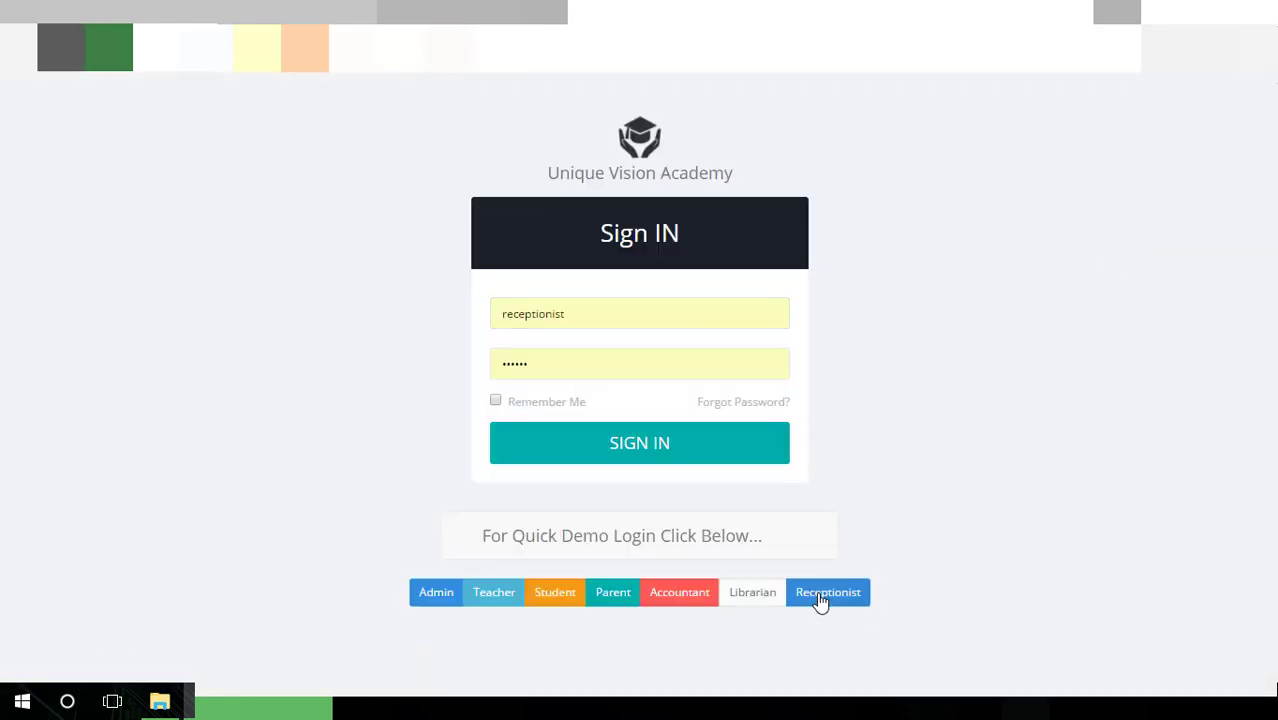
{"action": "left_click", "coordinate": [664, 449]}
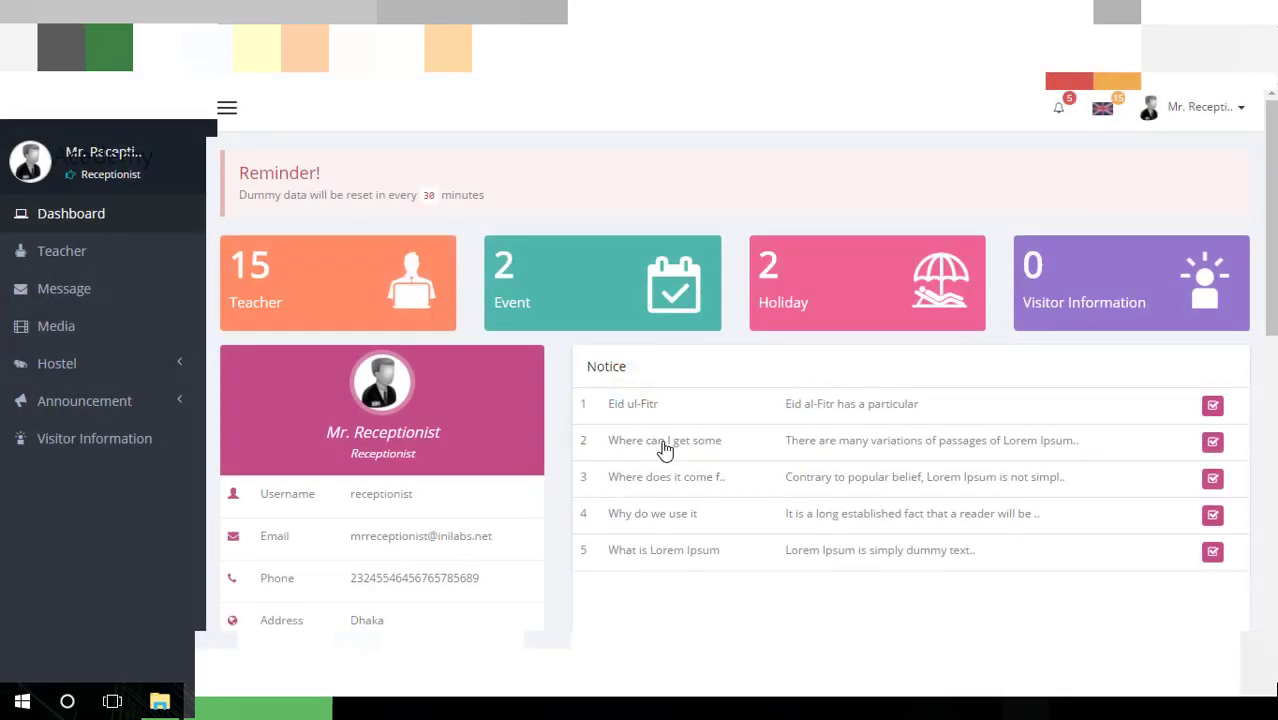
{"action": "scroll", "coordinate": [670, 328], "scroll_direction": "down", "scroll_amount": 3}
{"action": "scroll", "coordinate": [600, 345], "scroll_direction": "up", "scroll_amount": 3}
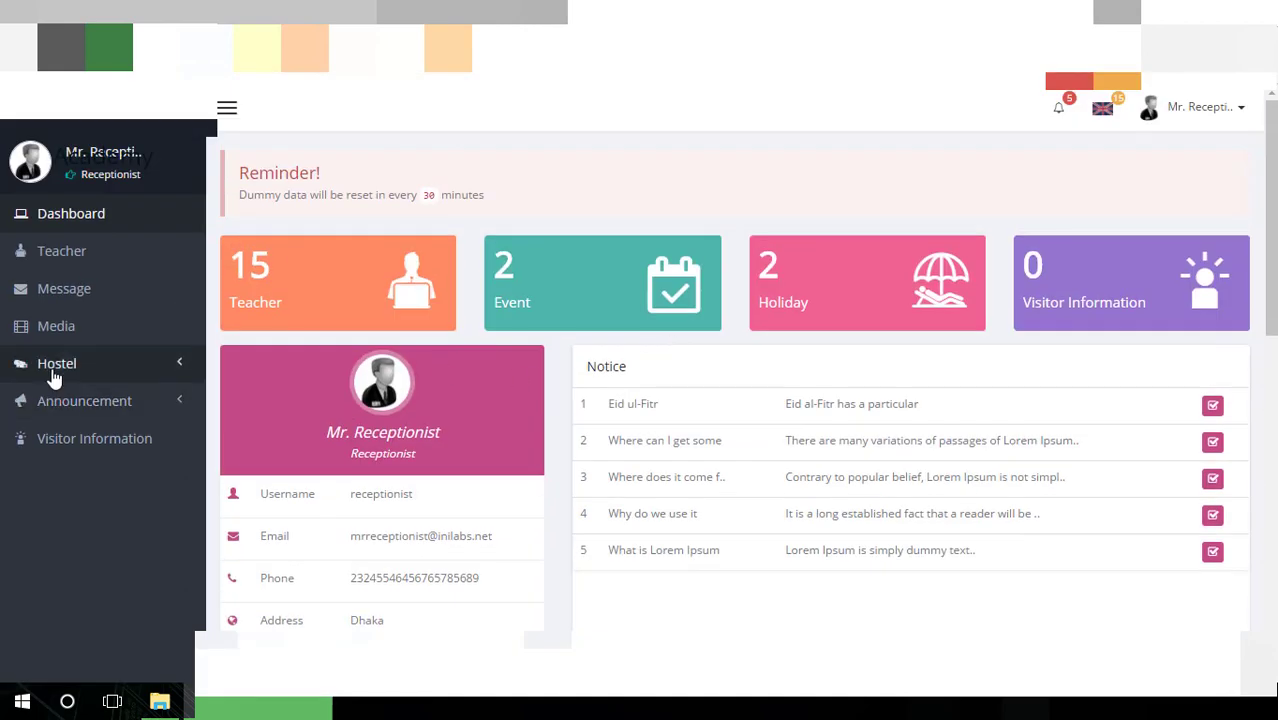
Expand Hostel and Announcement in the sidebar, then open the empty Conversation message folder
{"action": "left_click", "coordinate": [130, 366]}
{"action": "left_click", "coordinate": [137, 522]}
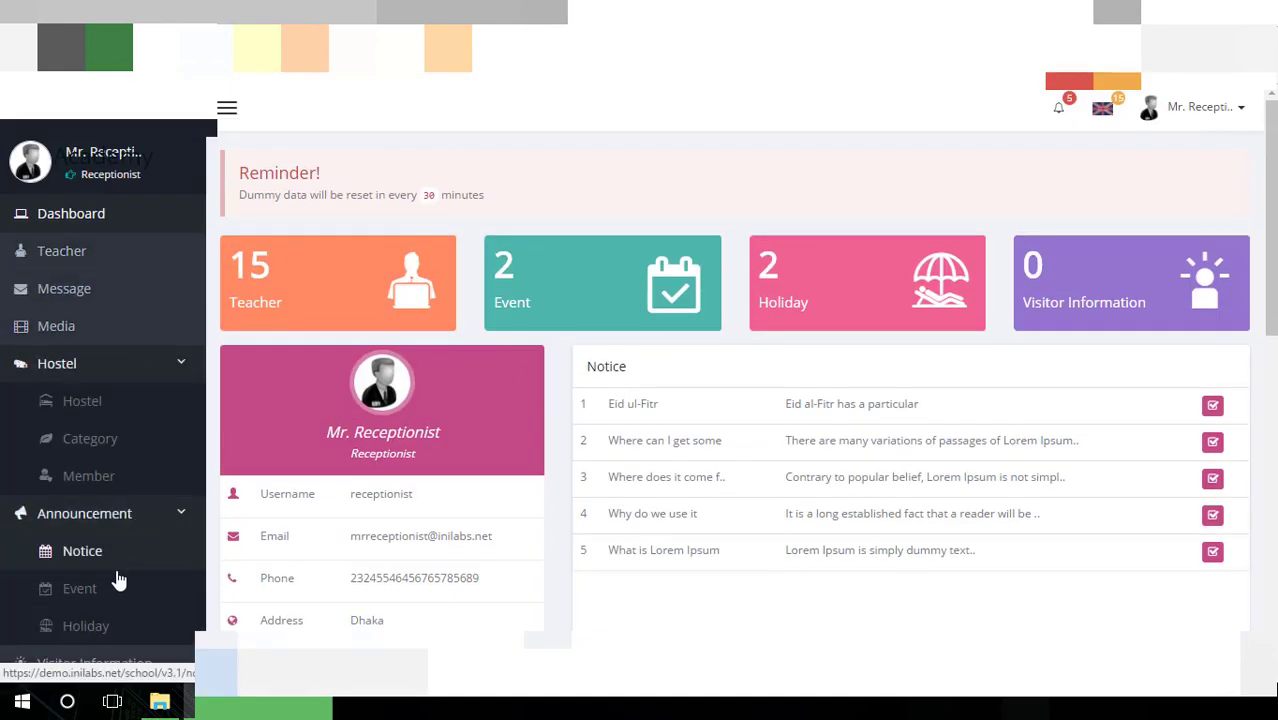
{"action": "scroll", "coordinate": [108, 540], "scroll_direction": "down", "scroll_amount": 4}
{"action": "scroll", "coordinate": [108, 525], "scroll_direction": "up", "scroll_amount": 2}
{"action": "scroll", "coordinate": [90, 470], "scroll_direction": "up", "scroll_amount": 2}
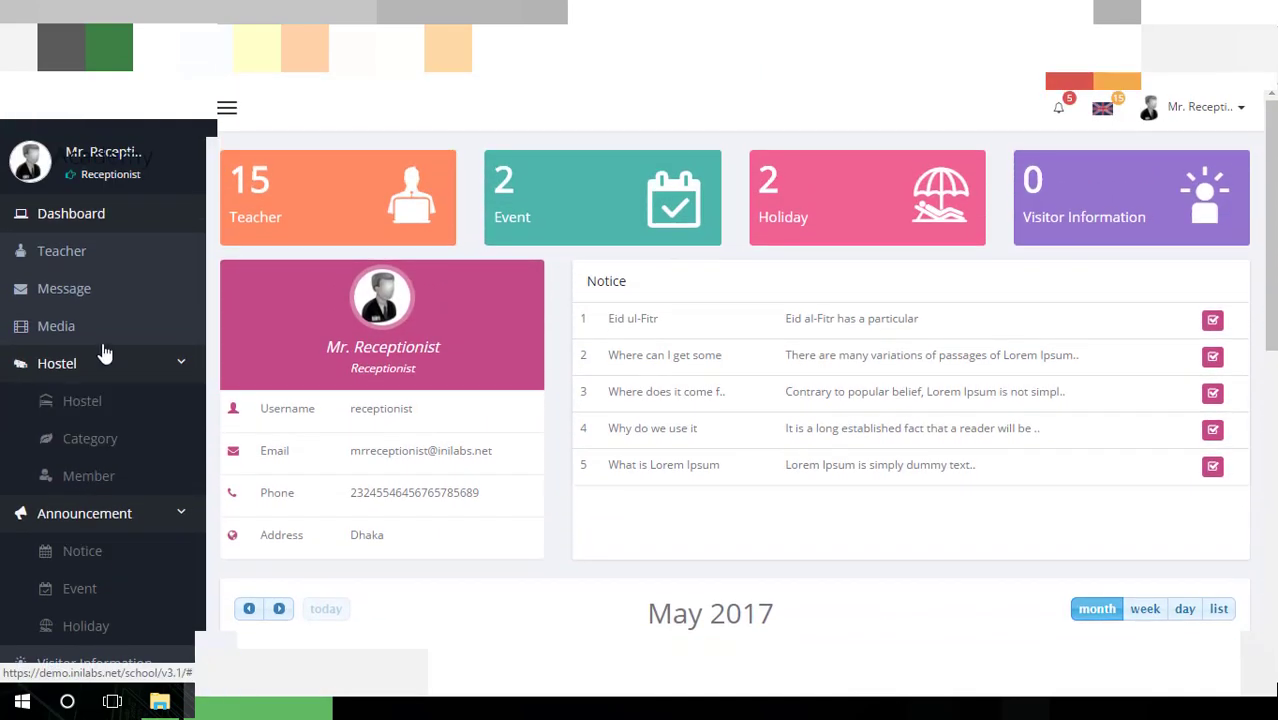
{"action": "left_click", "coordinate": [108, 262]}
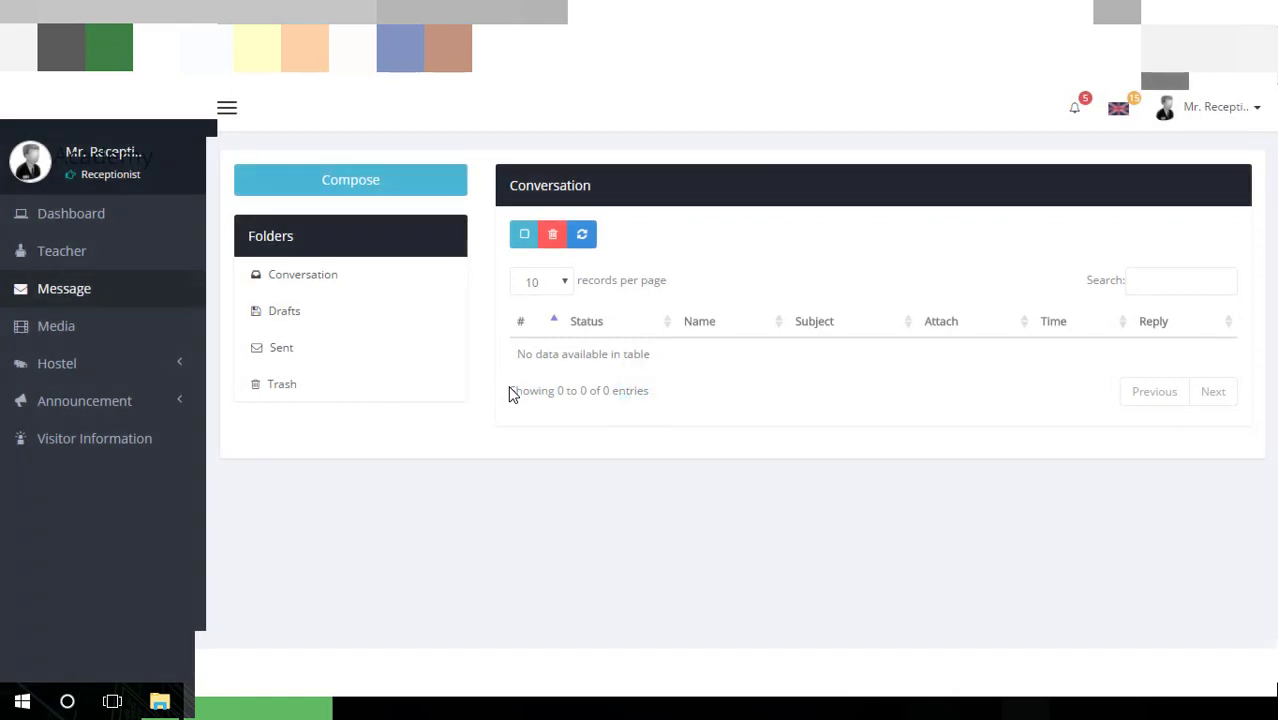
Open the Teacher list and scroll through the first 10 of 15 teachers' names and emails
{"action": "left_click", "coordinate": [62, 251]}
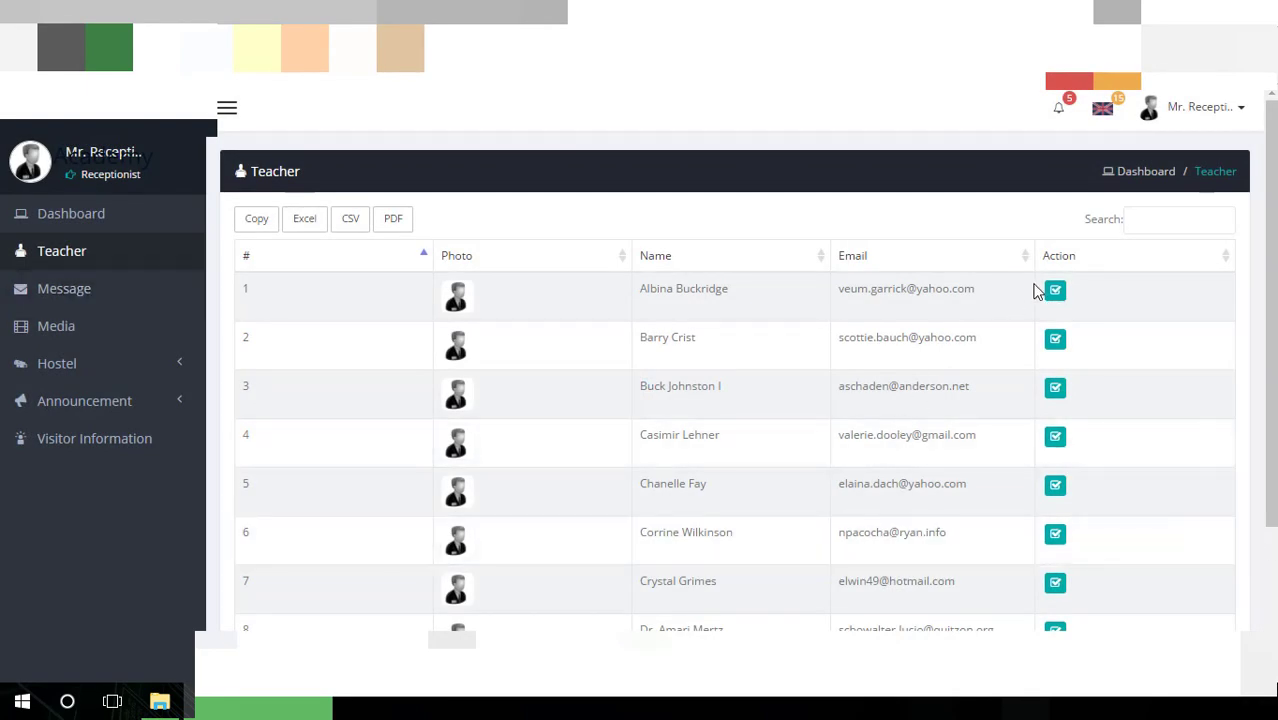
{"action": "scroll", "coordinate": [720, 348], "scroll_direction": "down", "scroll_amount": 2}
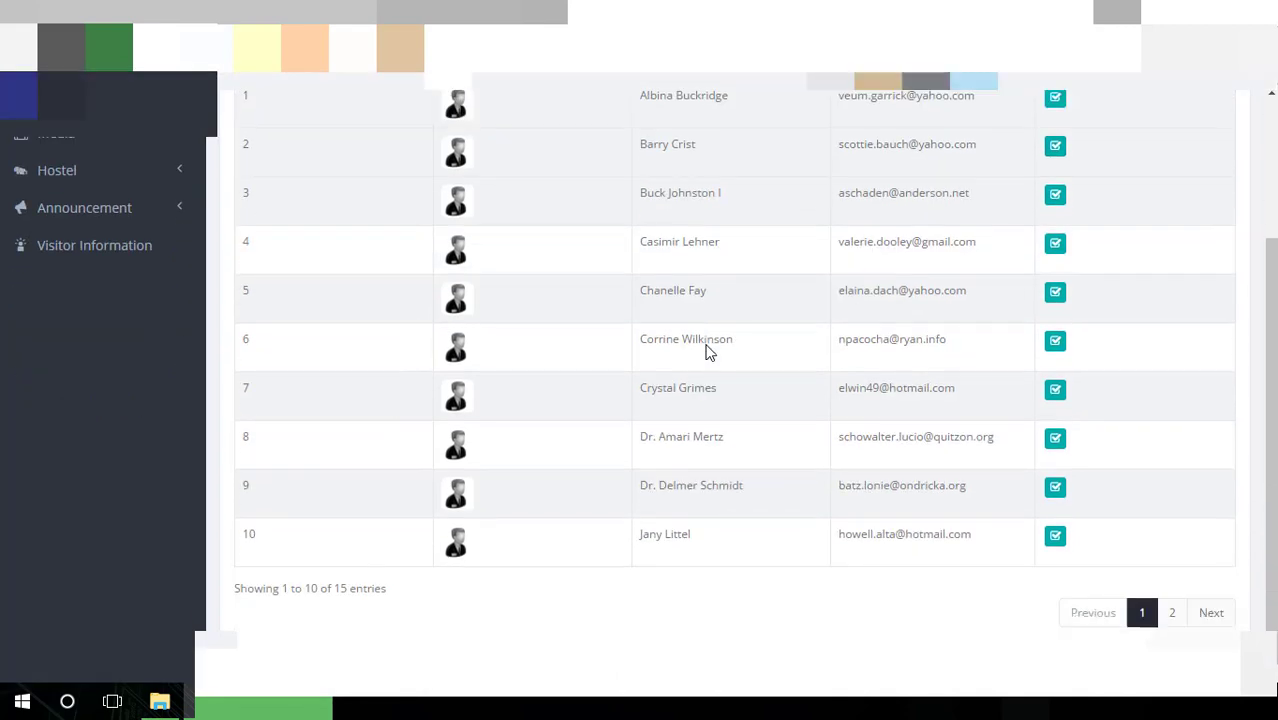
{"action": "scroll", "coordinate": [706, 345], "scroll_direction": "up", "scroll_amount": 2}
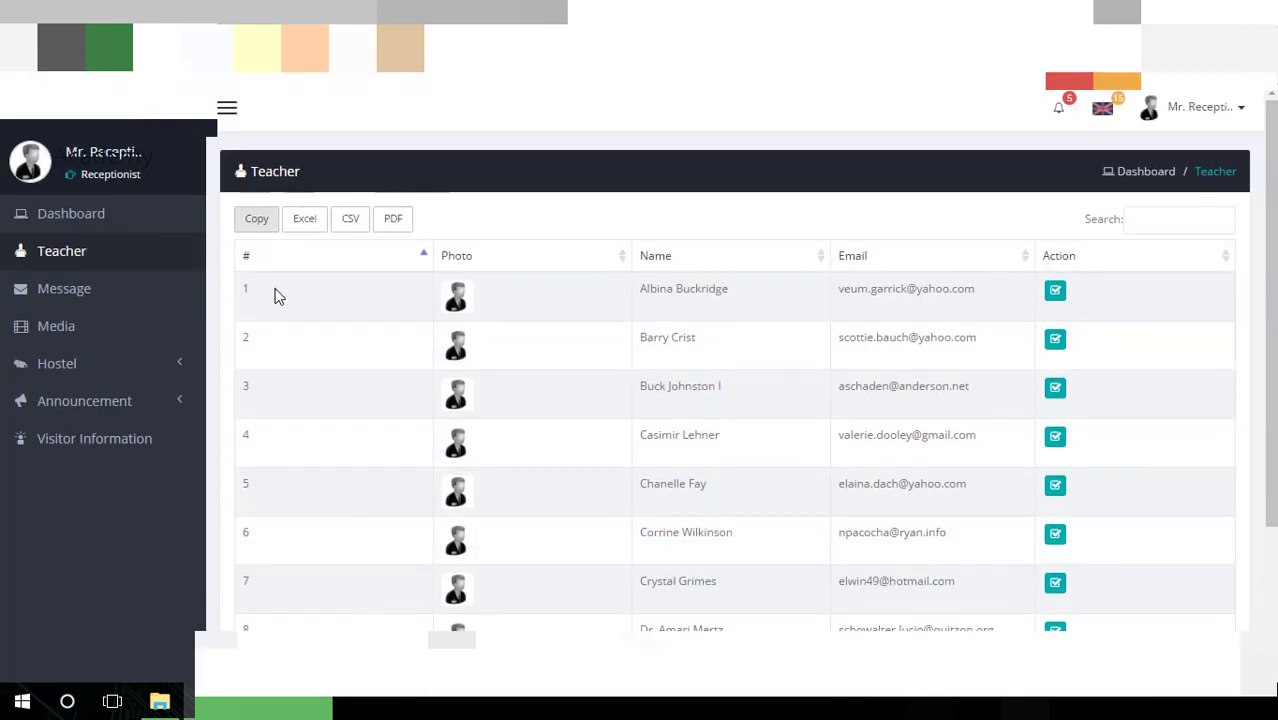
{"action": "scroll", "coordinate": [478, 388], "scroll_direction": "down", "scroll_amount": 2}
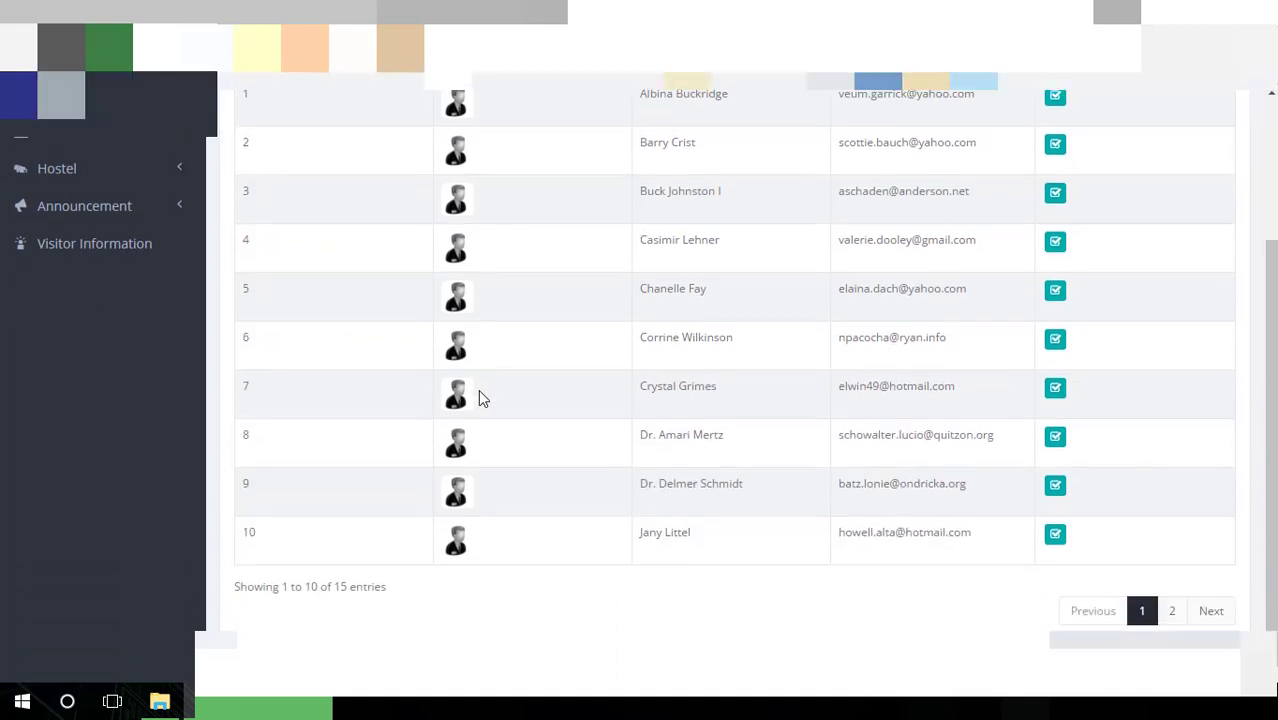
{"action": "scroll", "coordinate": [477, 400], "scroll_direction": "up", "scroll_amount": 2}
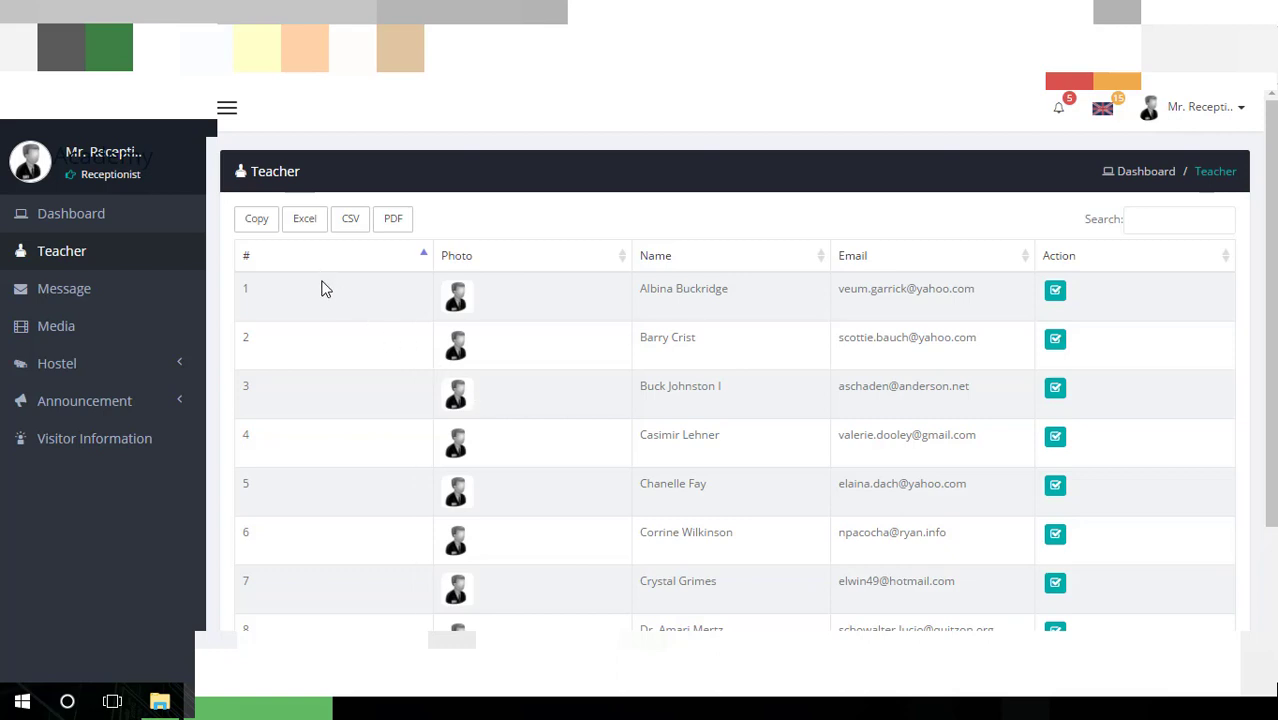
{"action": "scroll", "coordinate": [377, 461], "scroll_direction": "down", "scroll_amount": 2}
{"action": "scroll", "coordinate": [377, 461], "scroll_direction": "up", "scroll_amount": 2}
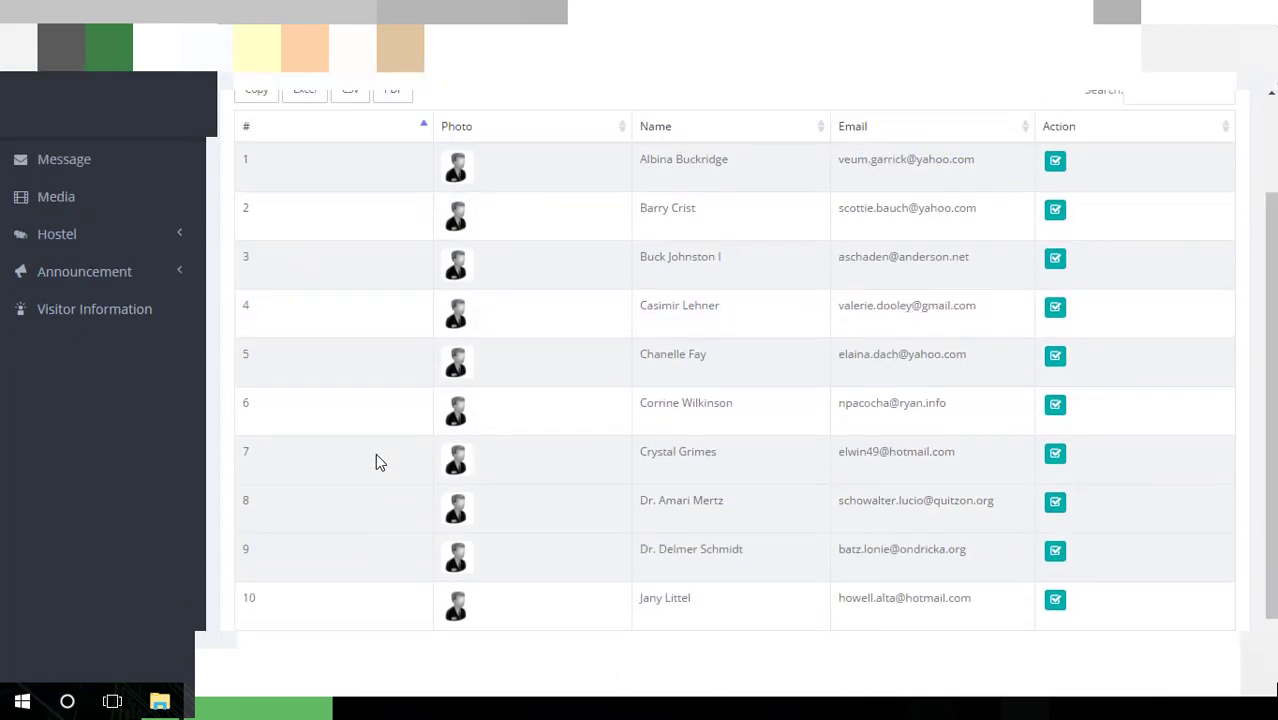